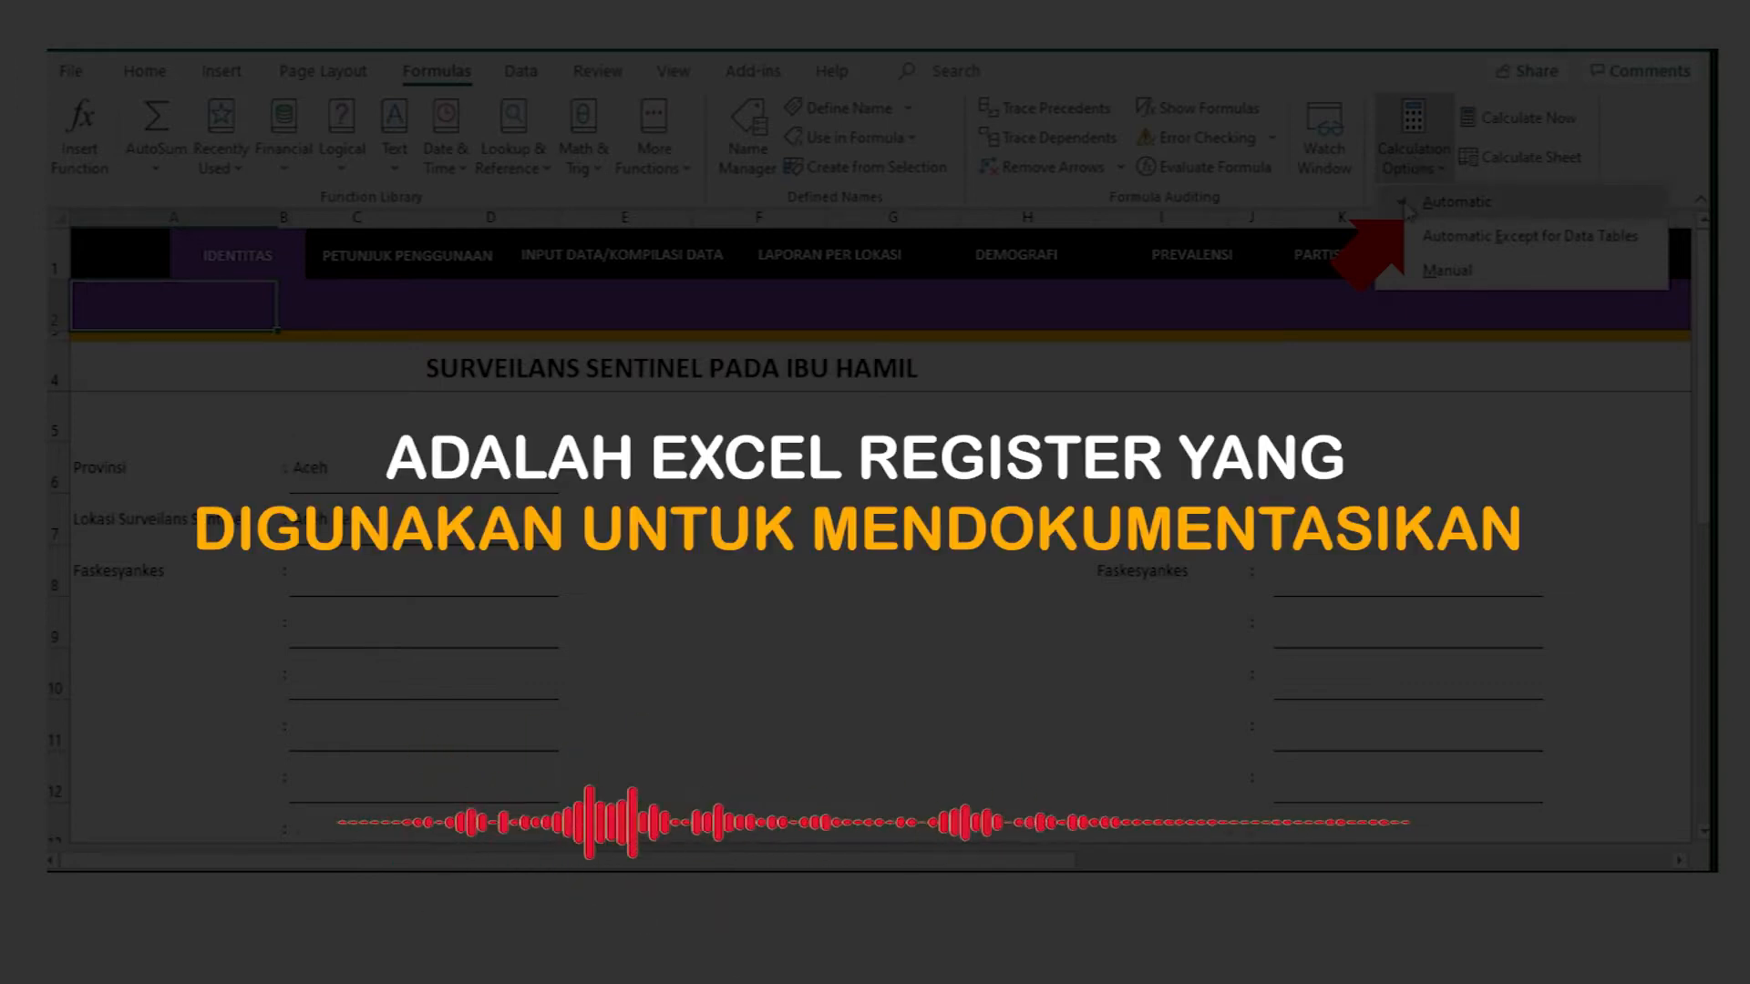
Step: Set the ANC register workbook's calculation option to Automatic
{"action": "left_click", "coordinate": [1407, 210]}
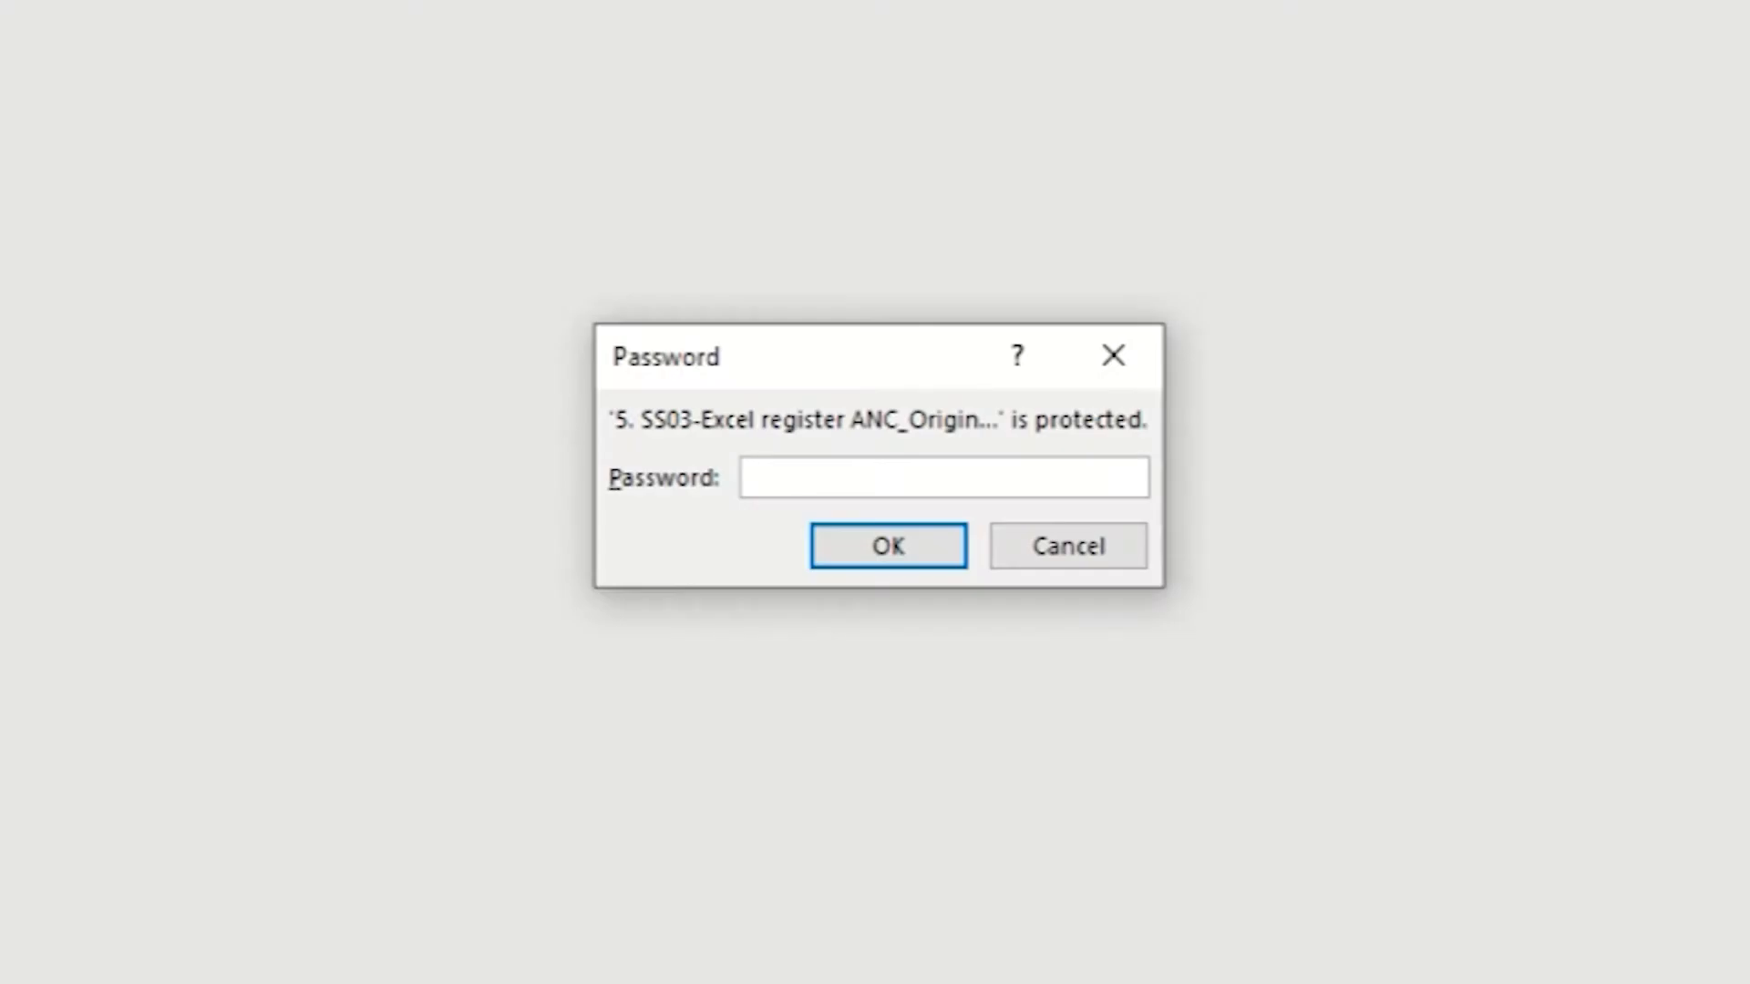
Step: Enter the workbook password and confirm to open the SS03 ANC register
{"action": "type", "text": "•••••••"}
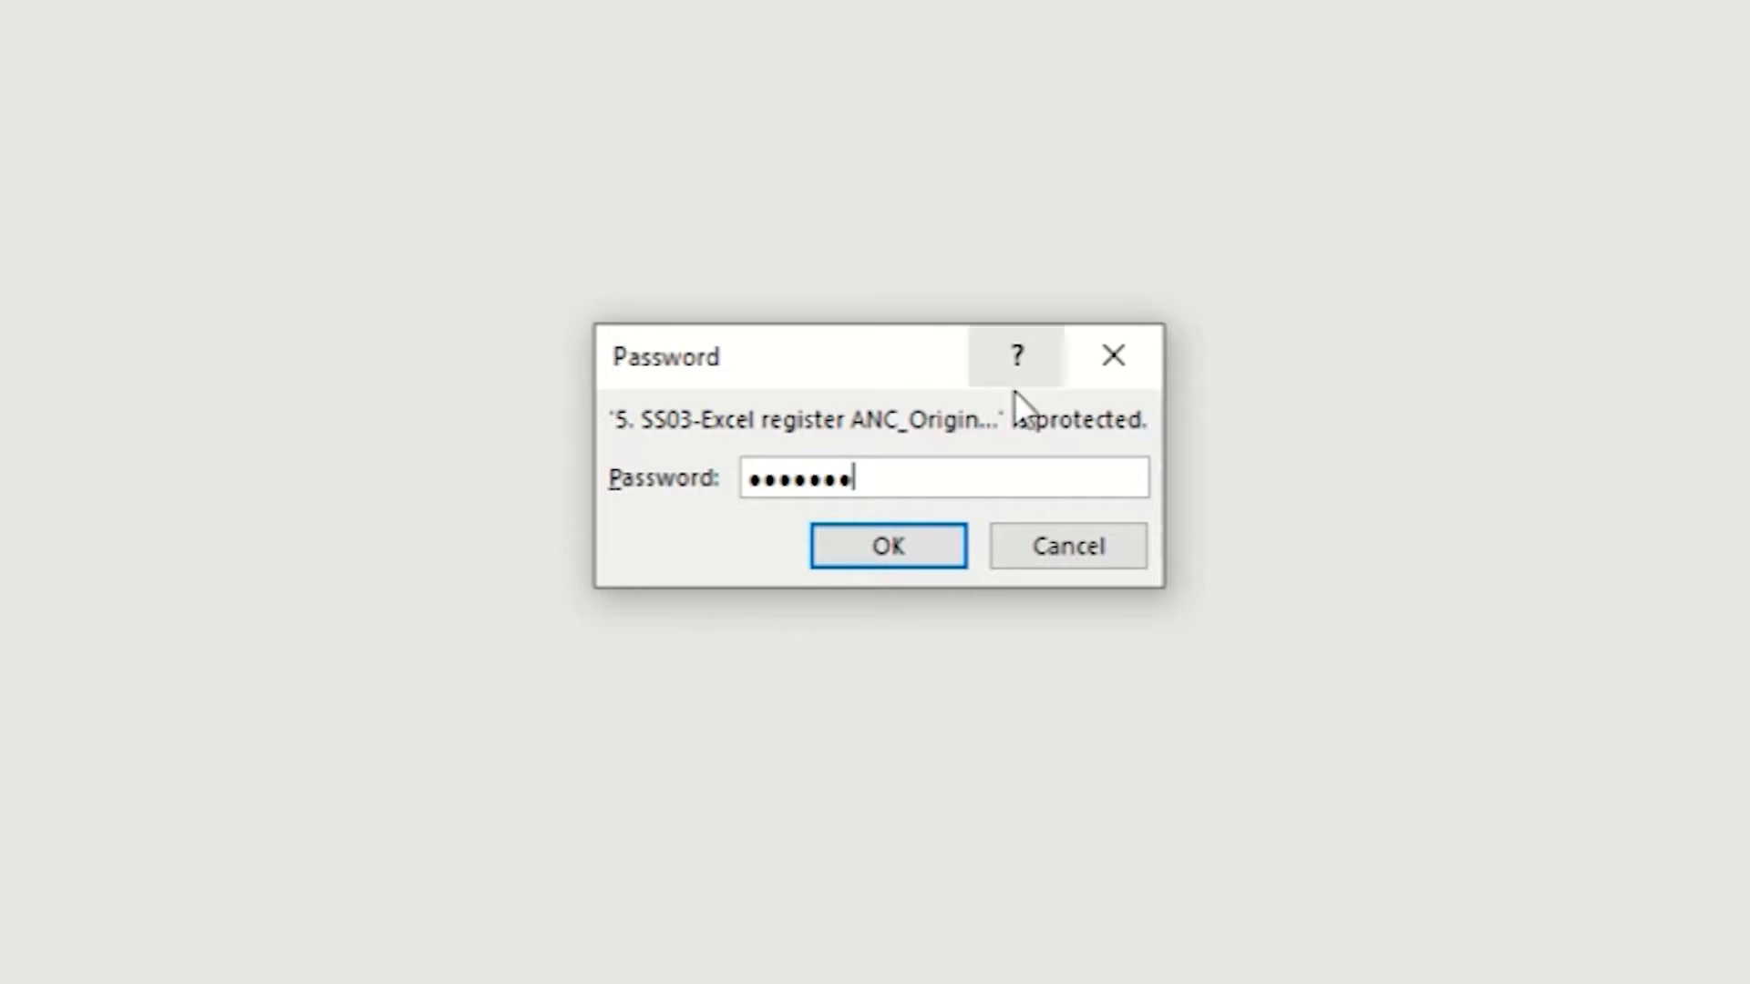
{"action": "left_click", "coordinate": [897, 549]}
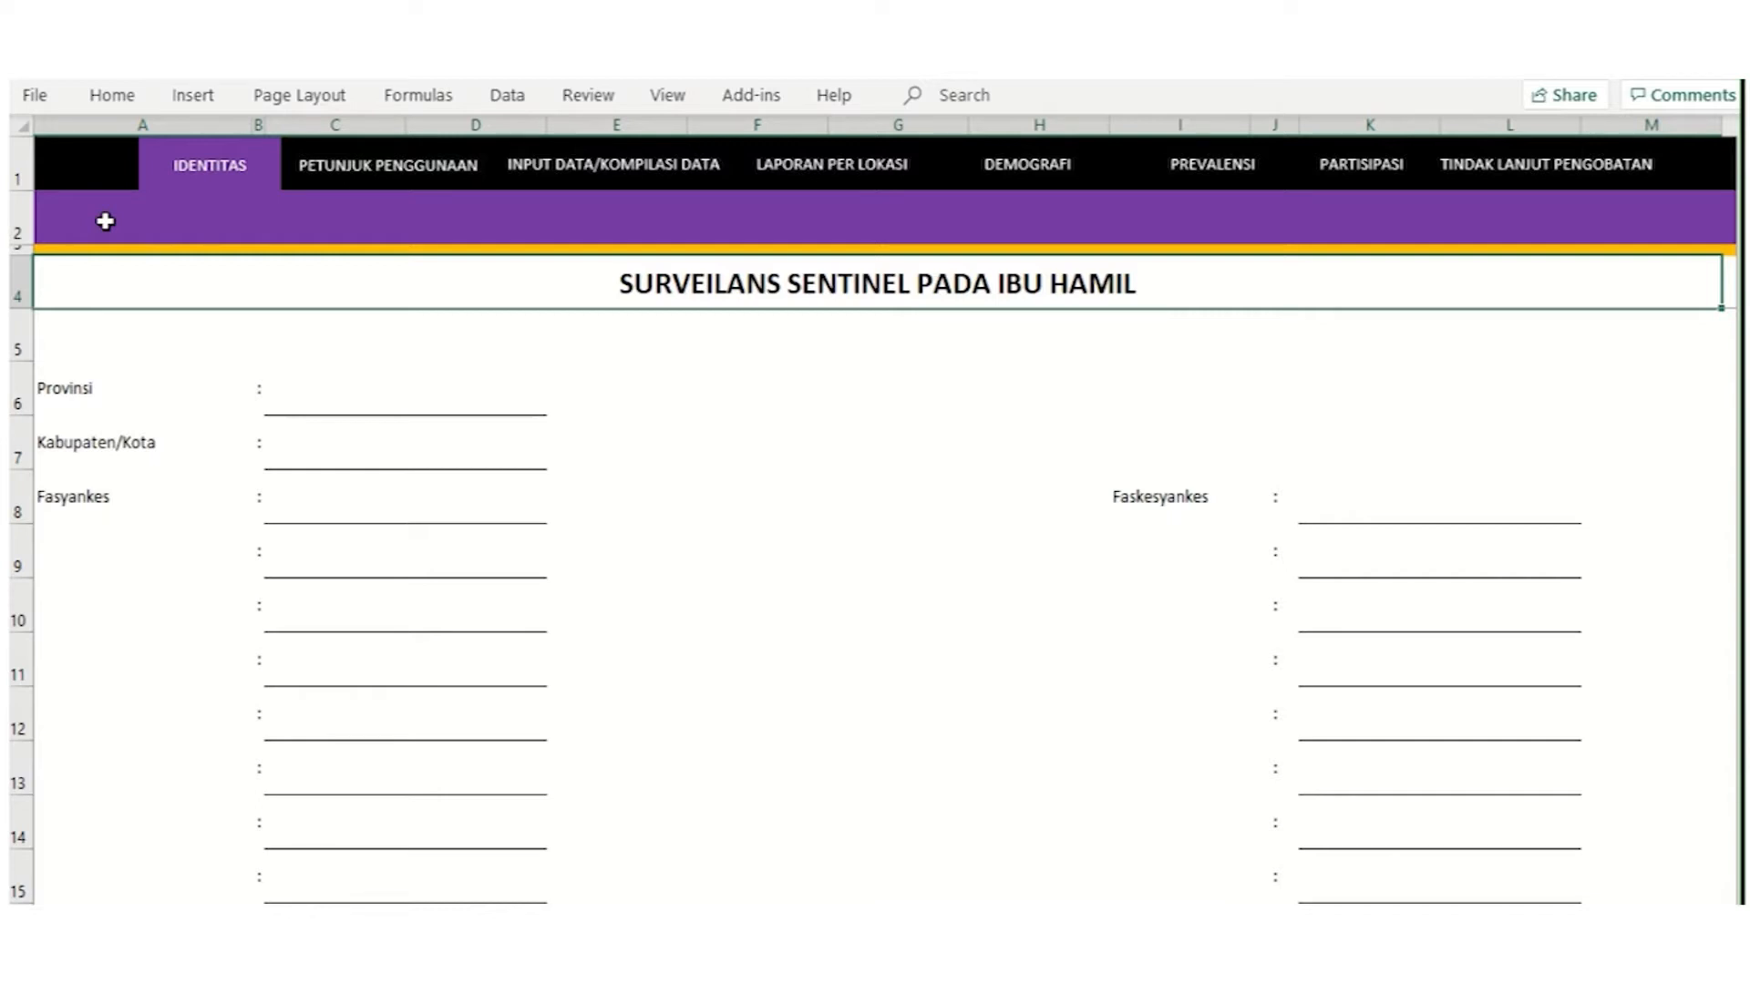
Step: Switch the Formulas Calculation Options to Automatic
{"action": "left_click", "coordinate": [430, 104]}
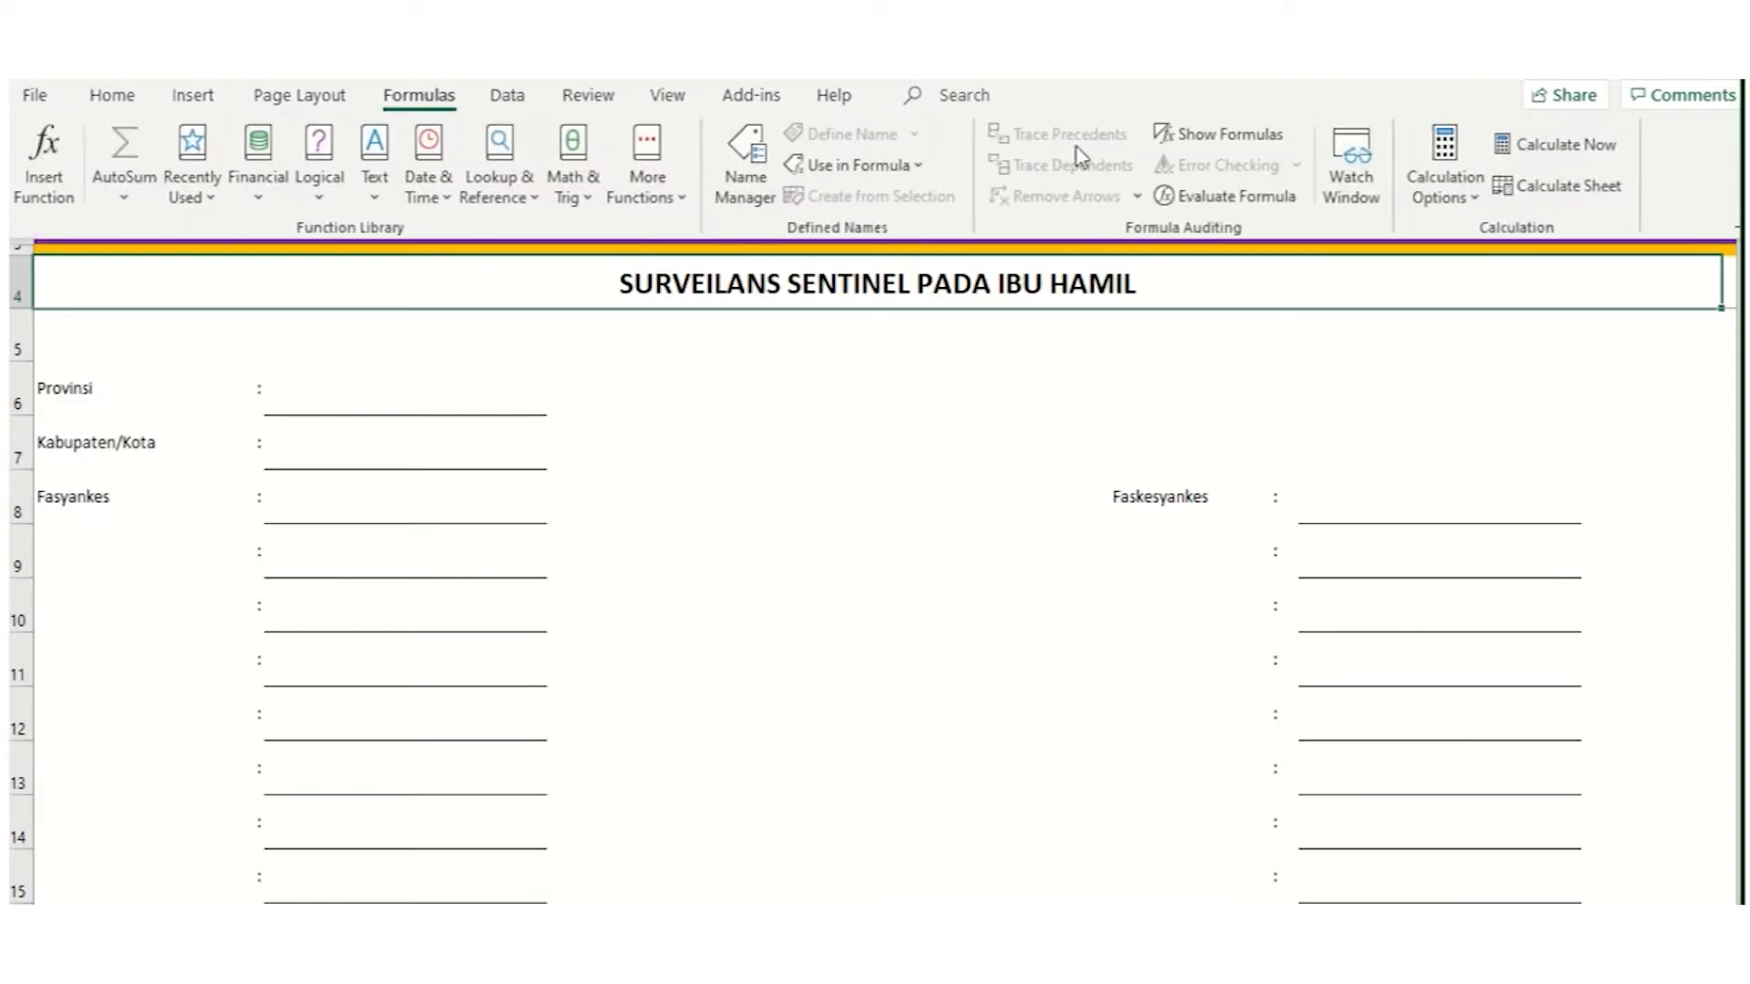
{"action": "left_click", "coordinate": [1436, 192]}
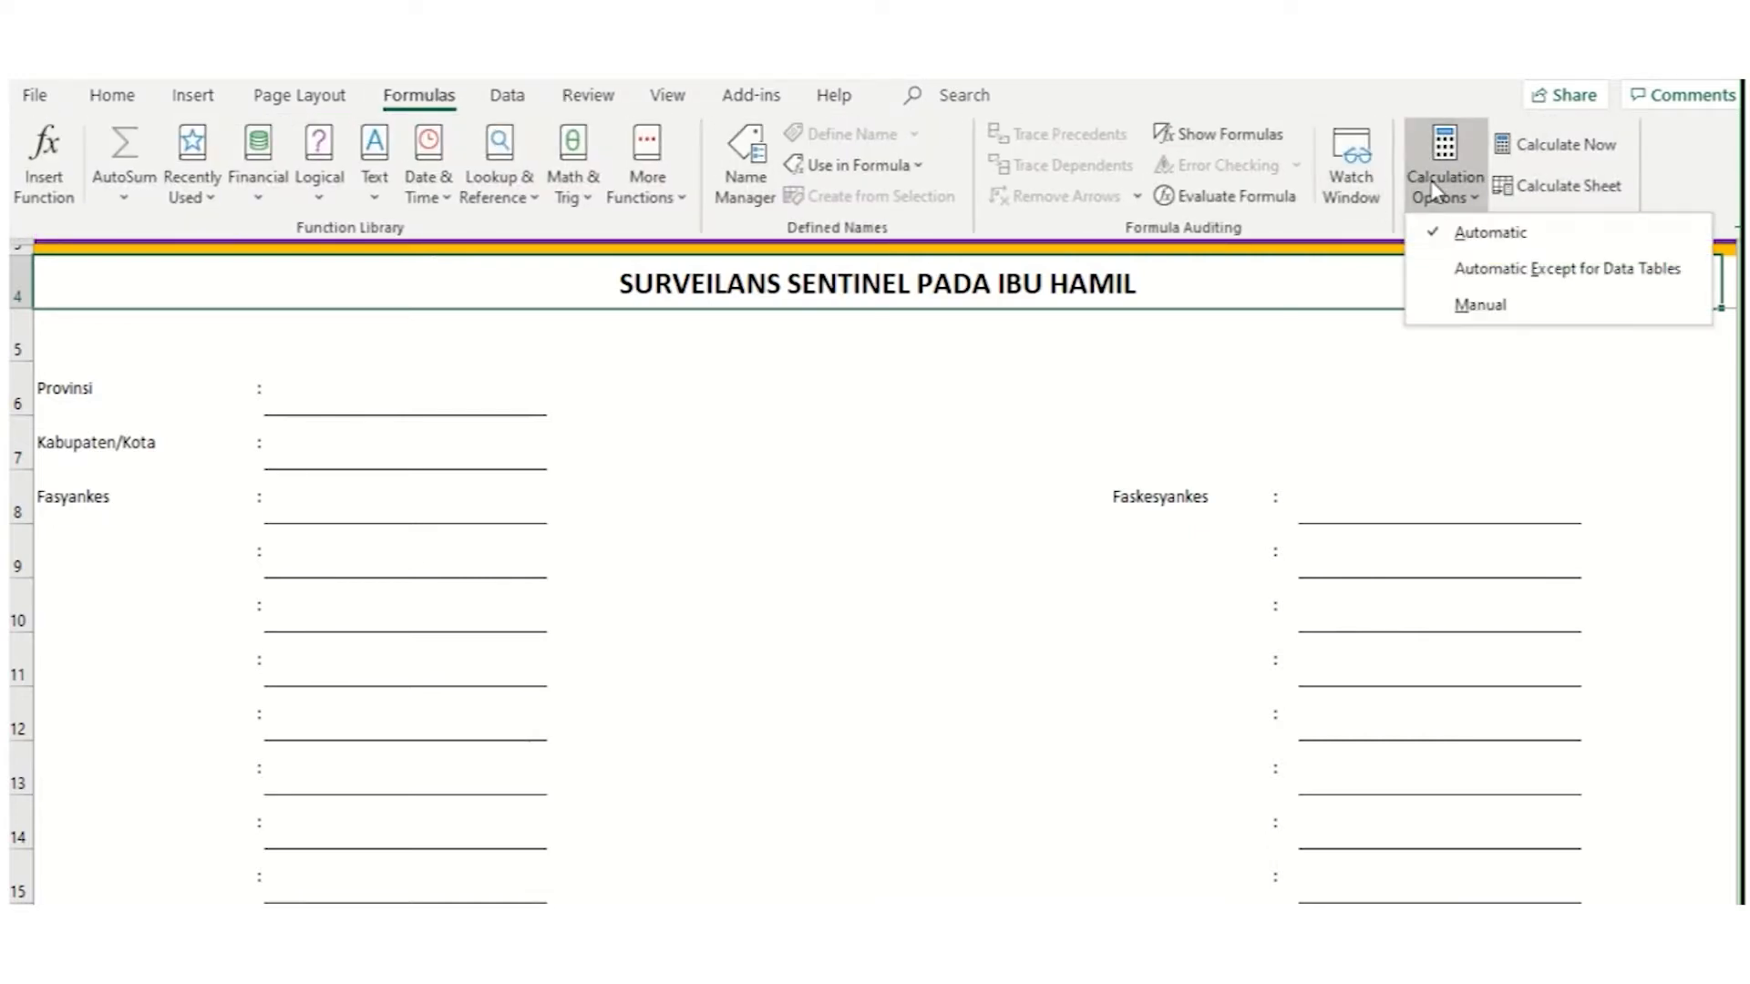
{"action": "left_click", "coordinate": [1459, 234]}
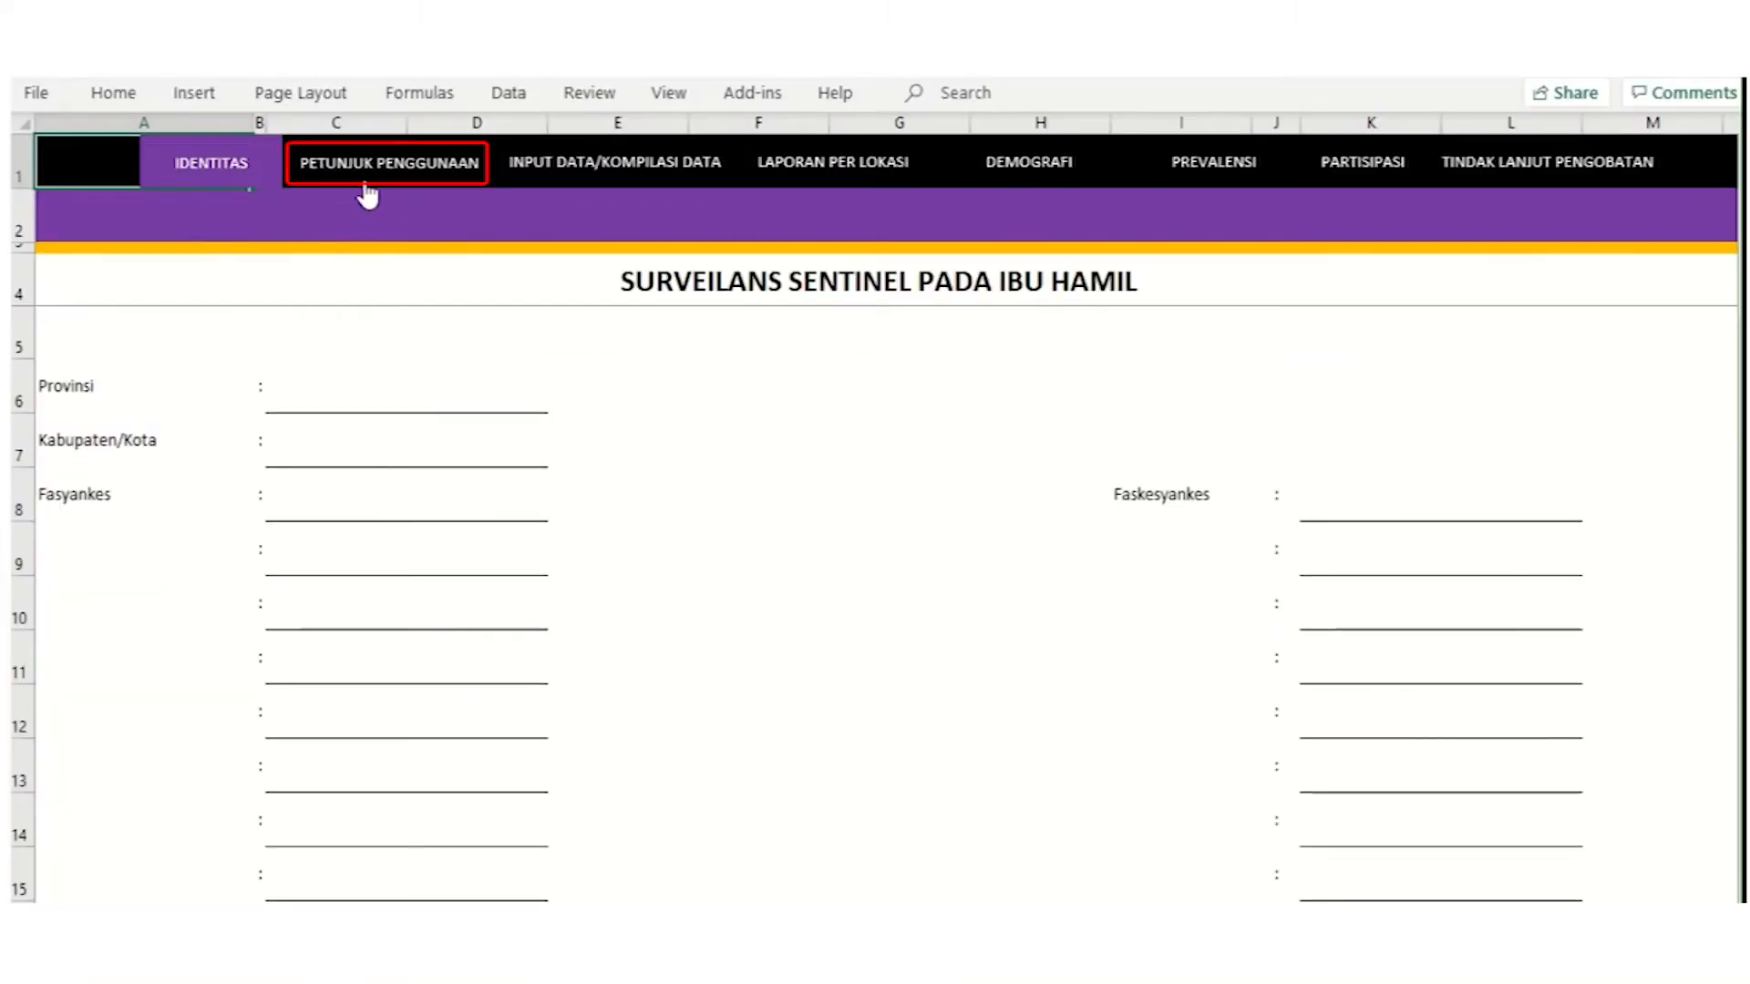
{"action": "left_click", "coordinate": [686, 185]}
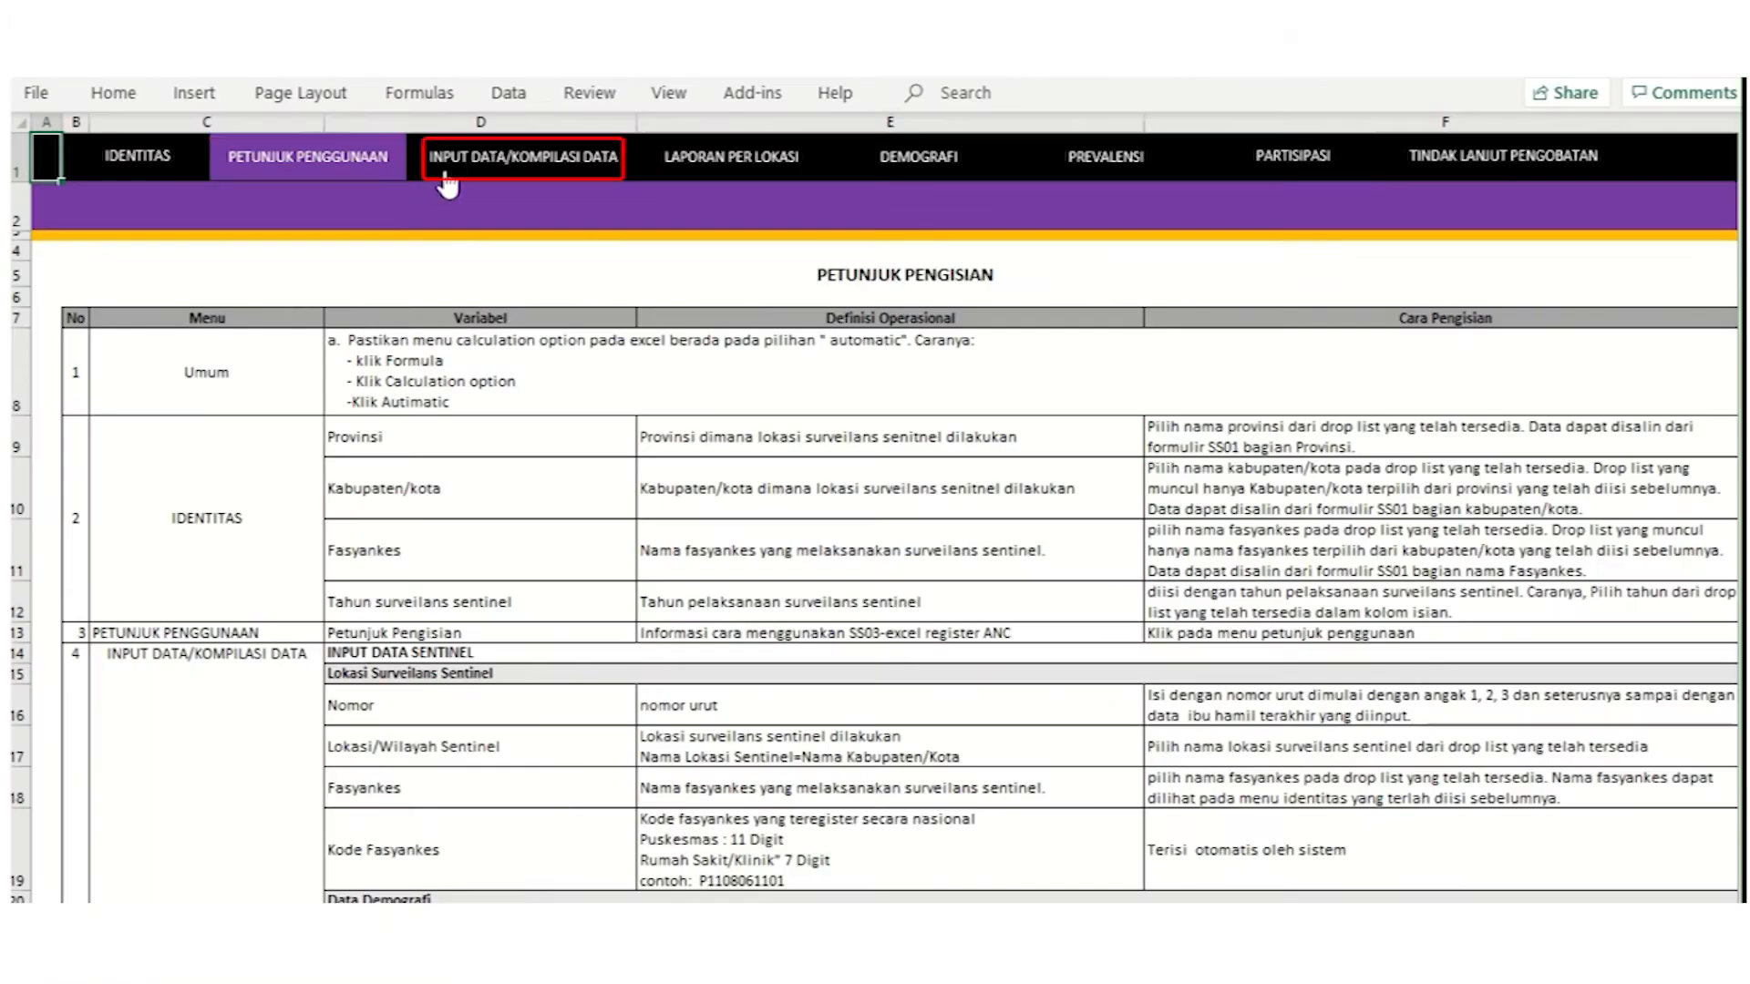
{"action": "left_click", "coordinate": [446, 178]}
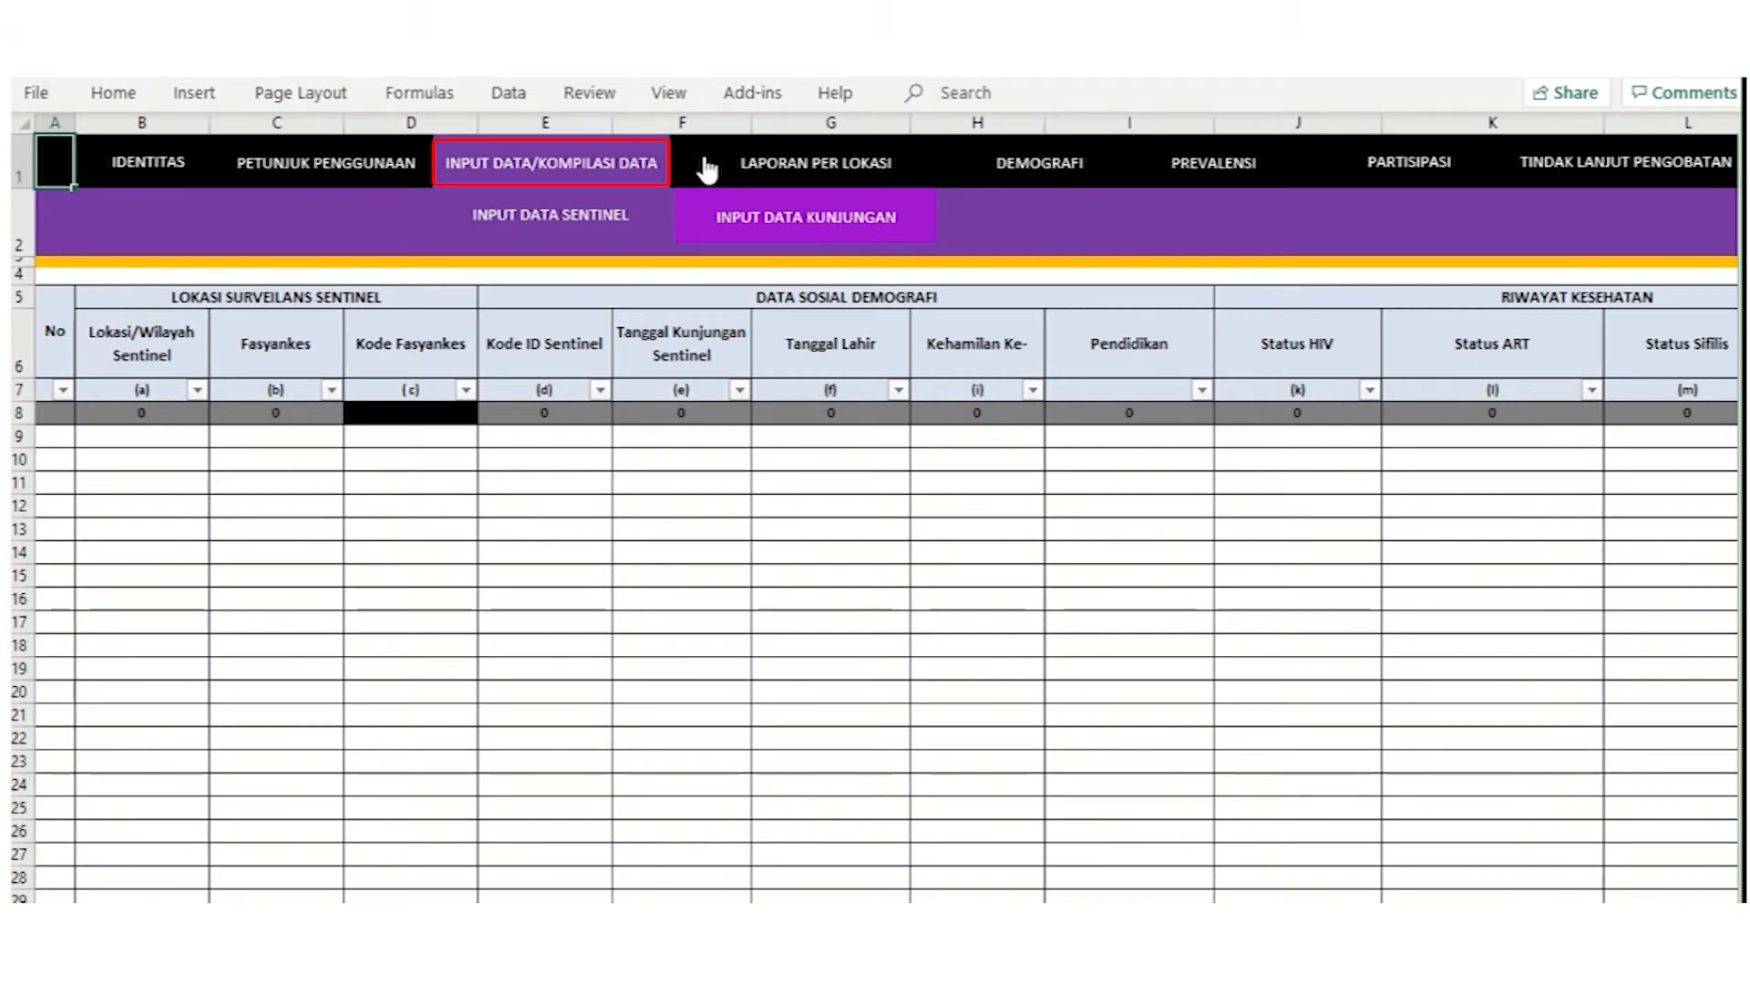
{"action": "left_click", "coordinate": [1244, 187]}
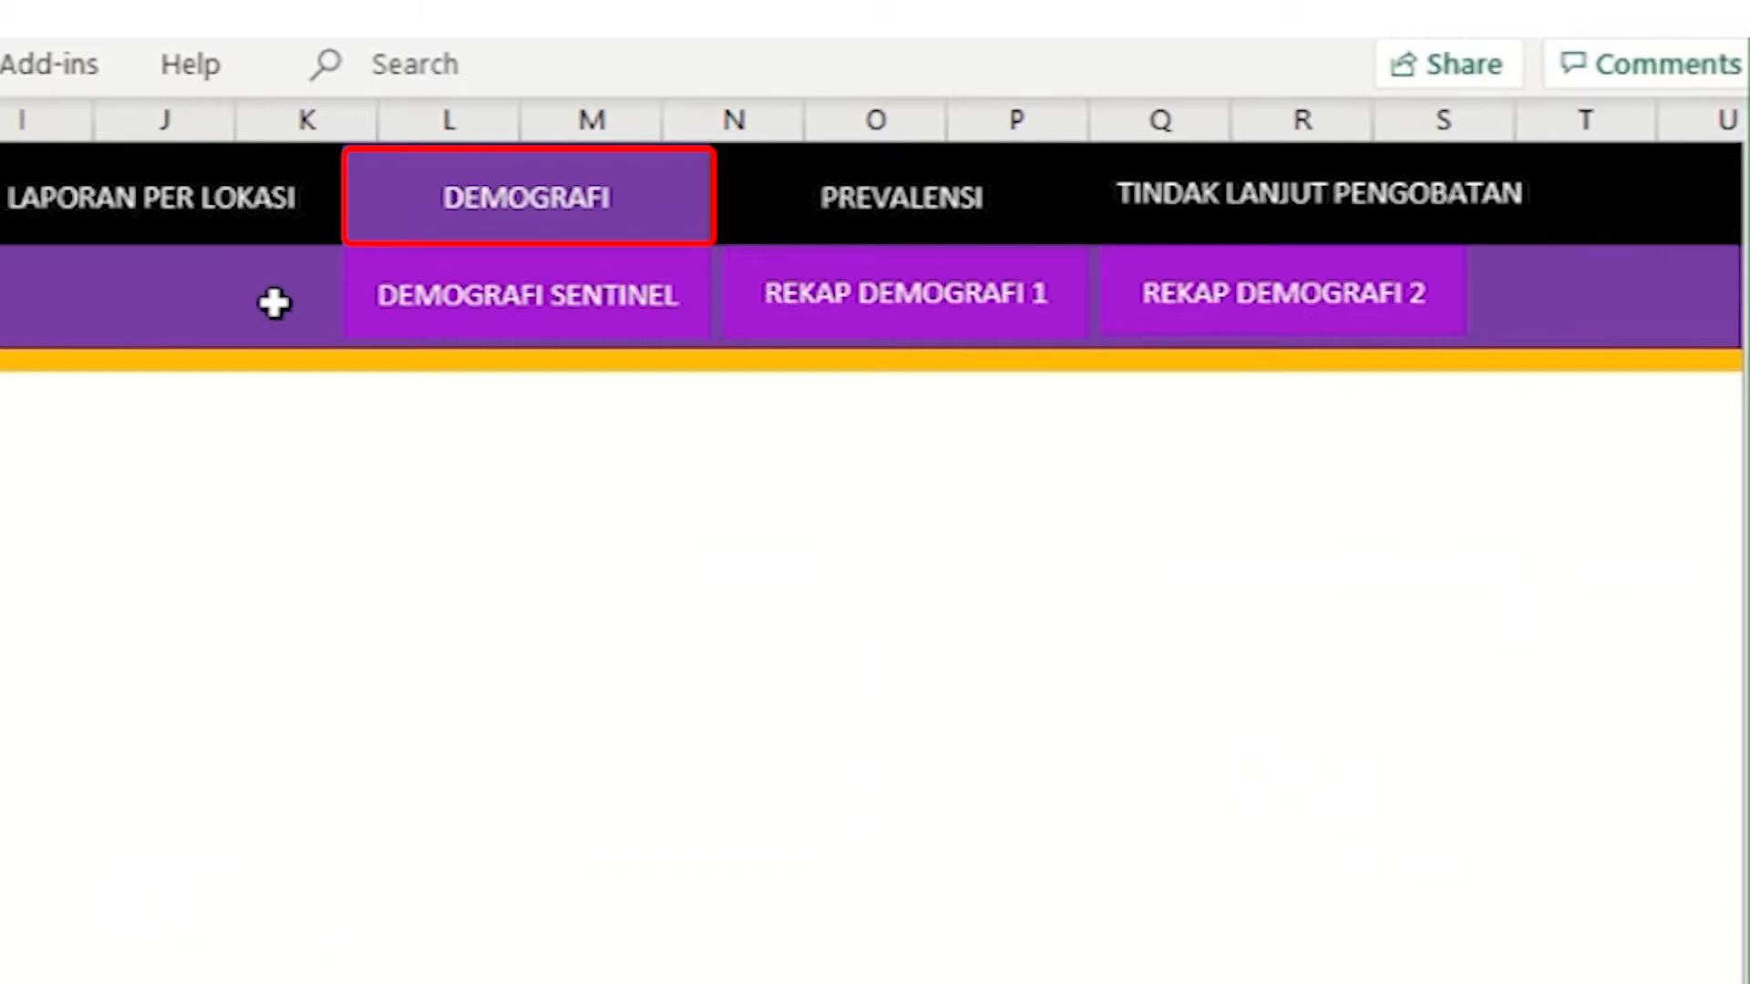
{"action": "left_click", "coordinate": [736, 203]}
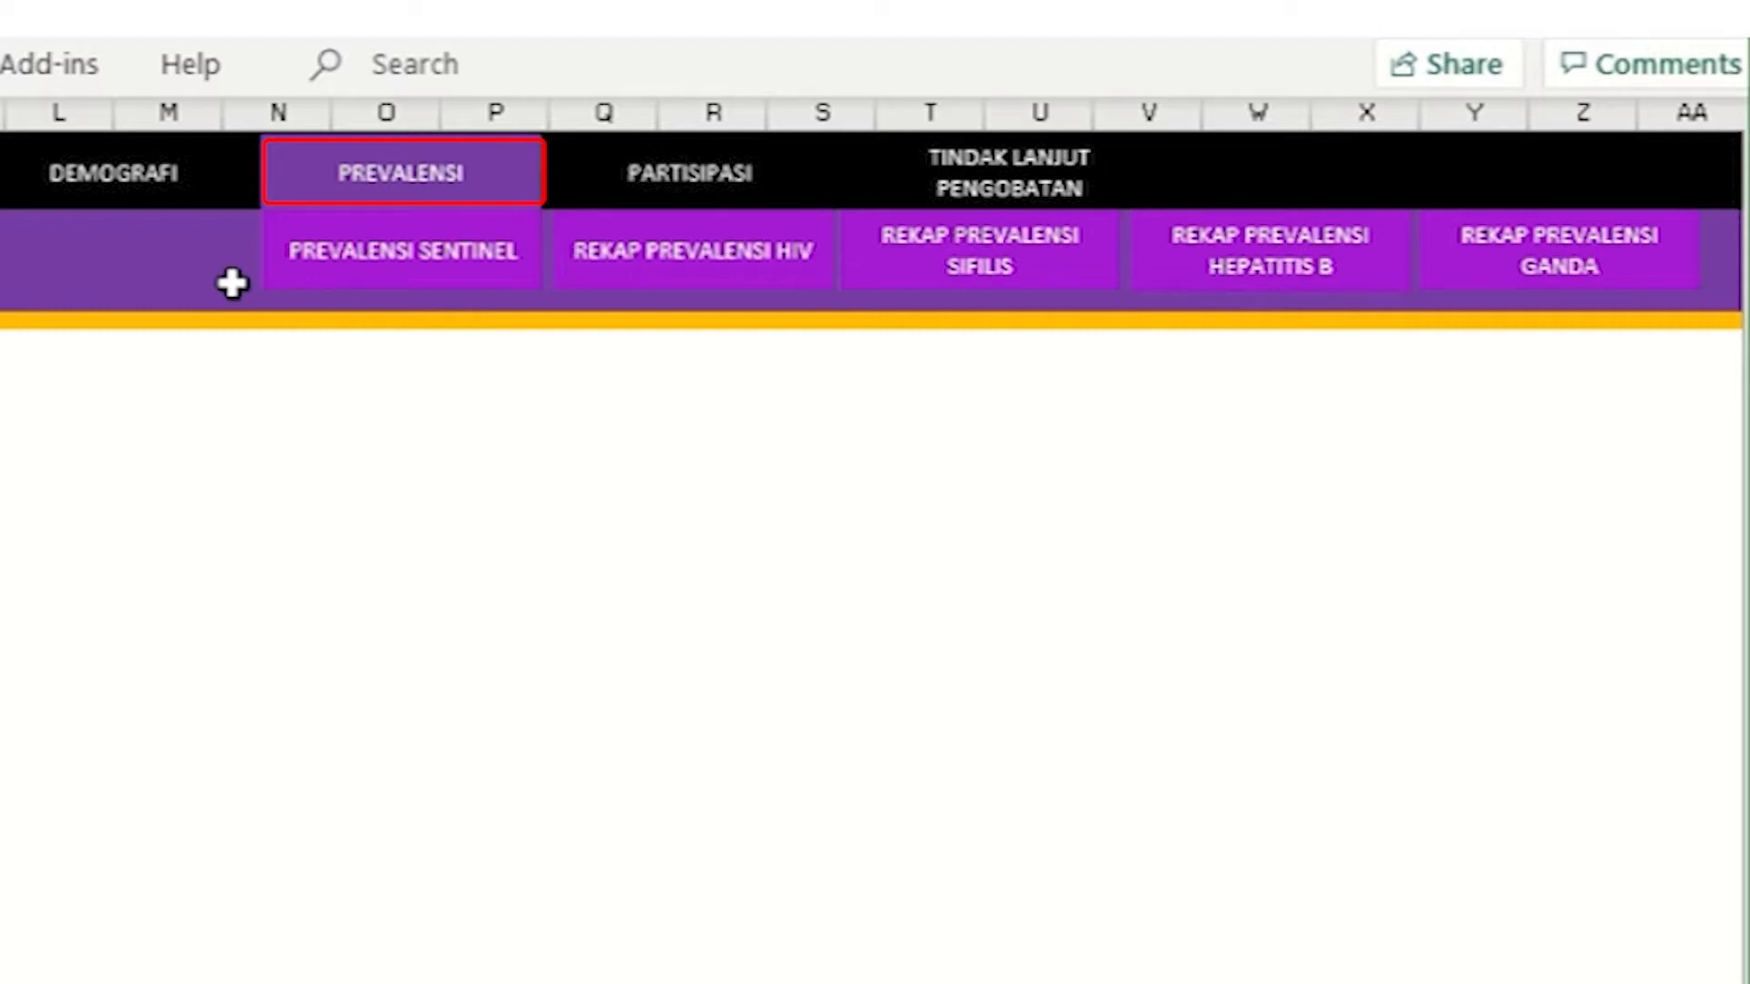
{"action": "left_click", "coordinate": [720, 178]}
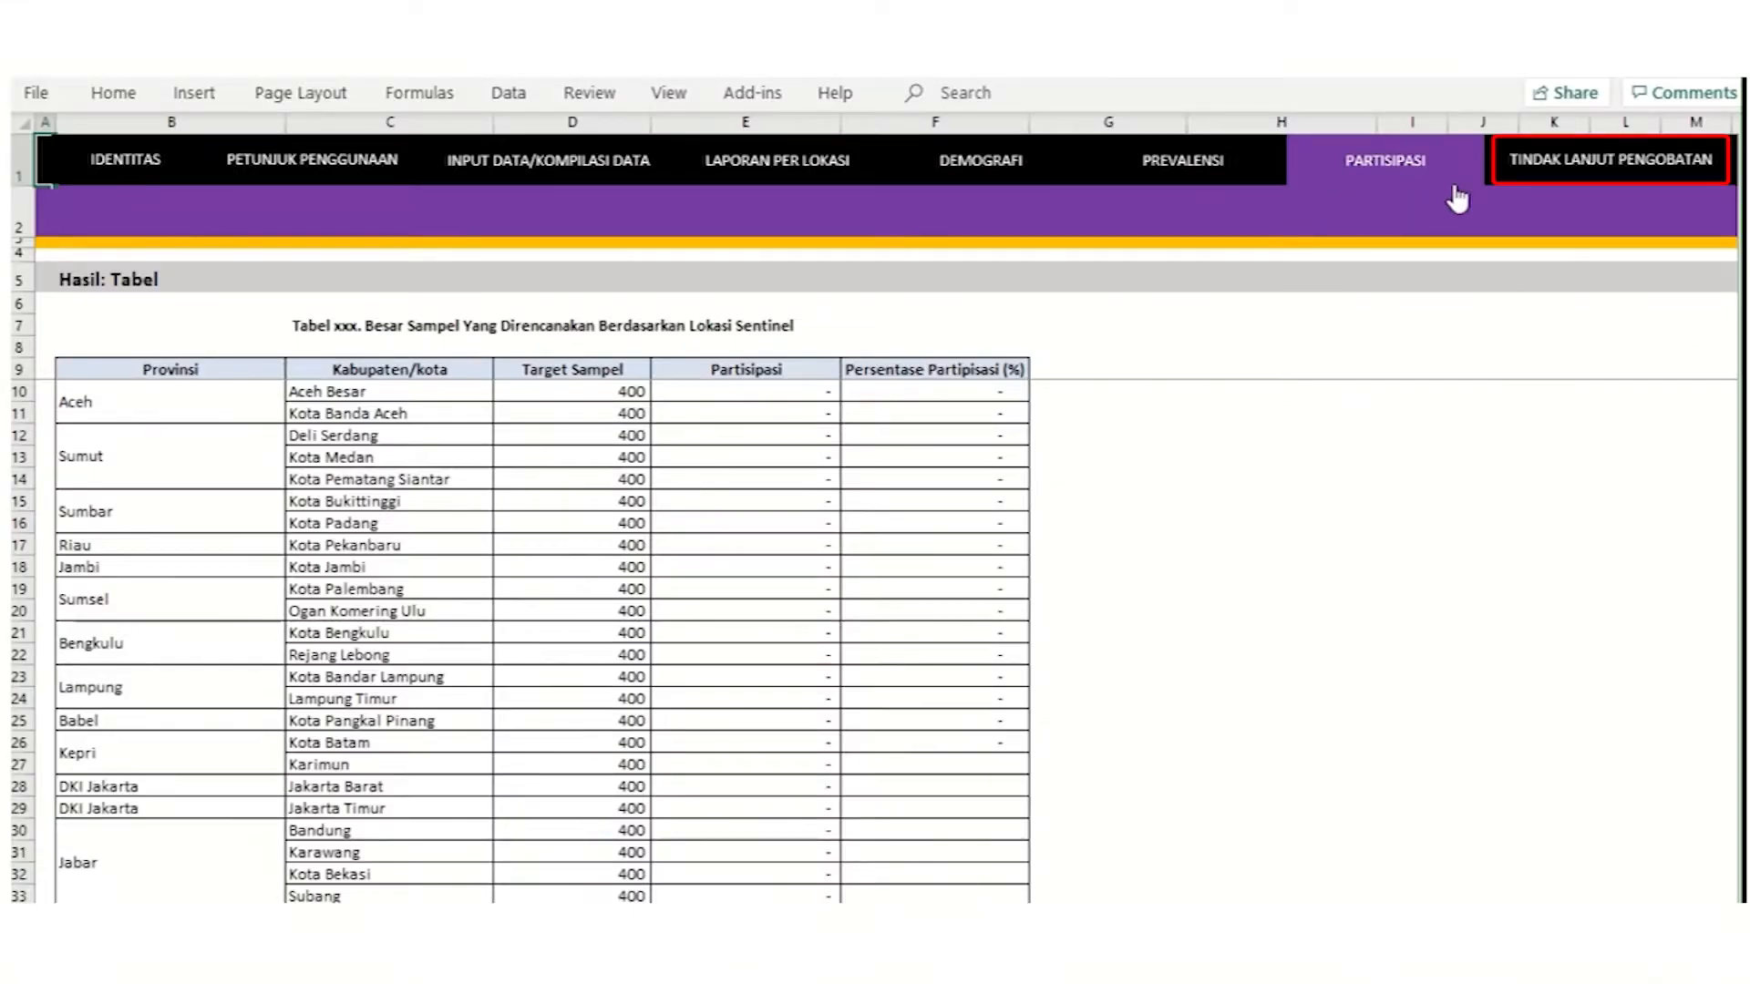
{"action": "left_click", "coordinate": [1541, 48]}
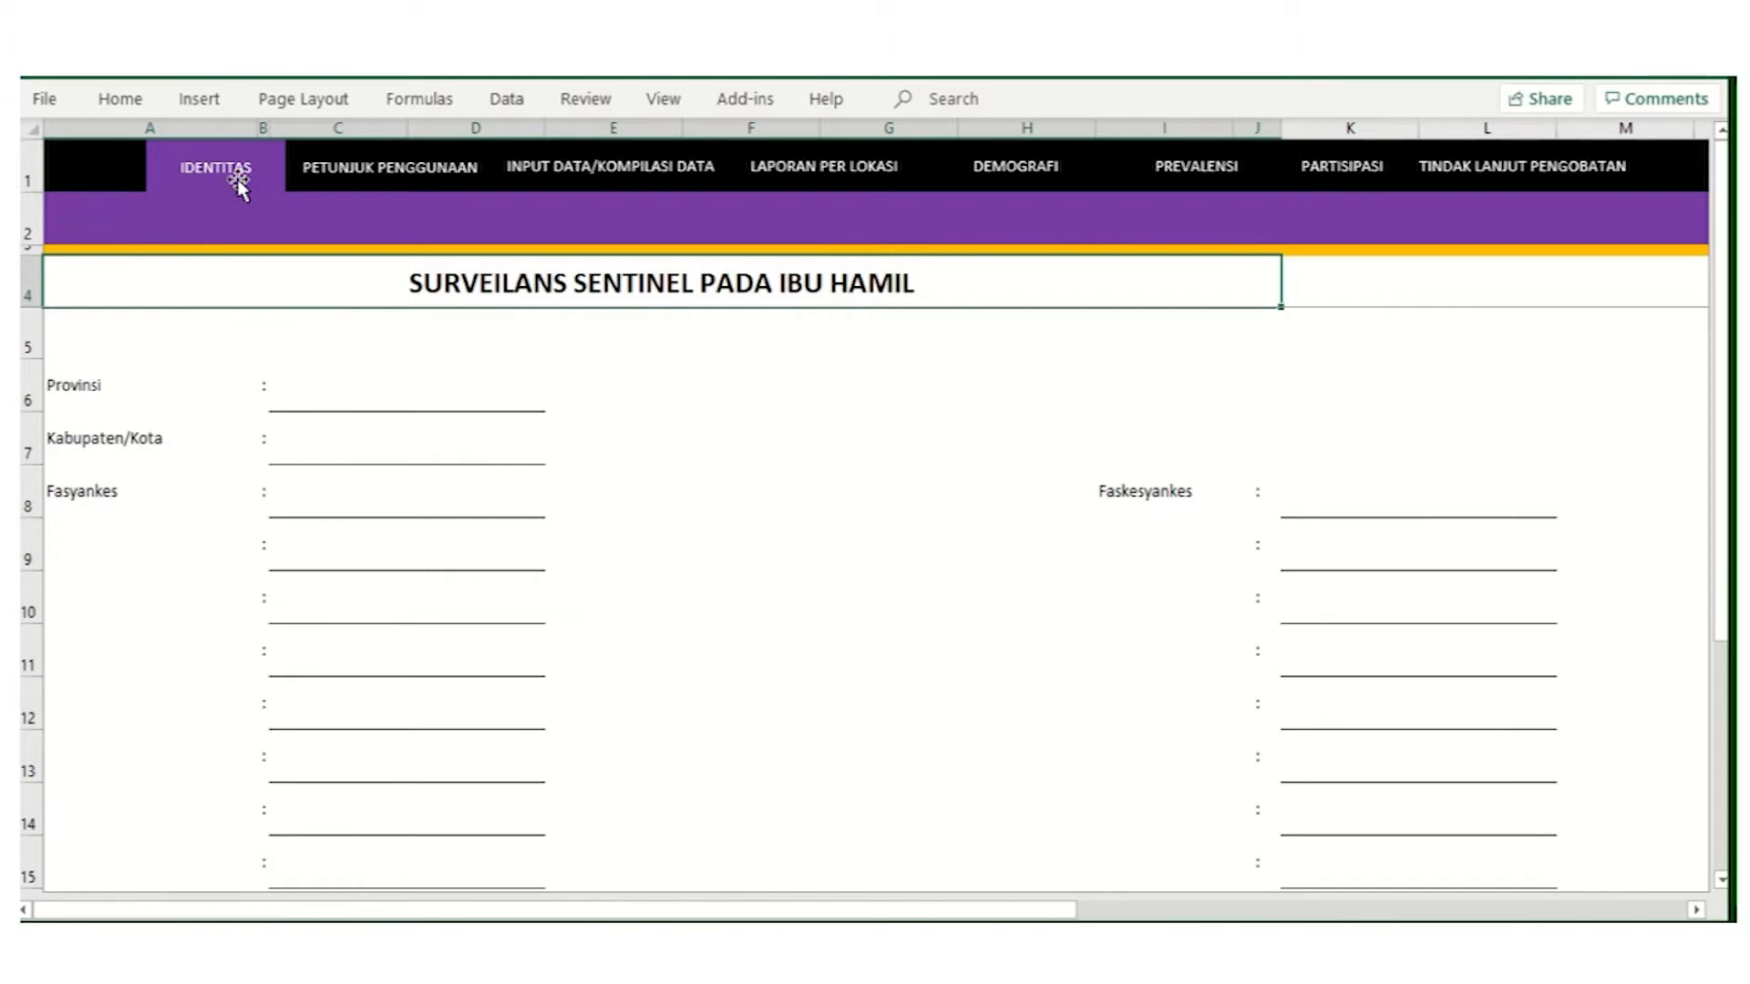
Step: Set Provinsi in cell C6 to Aceh from its dropdown list
{"action": "left_click", "coordinate": [81, 386]}
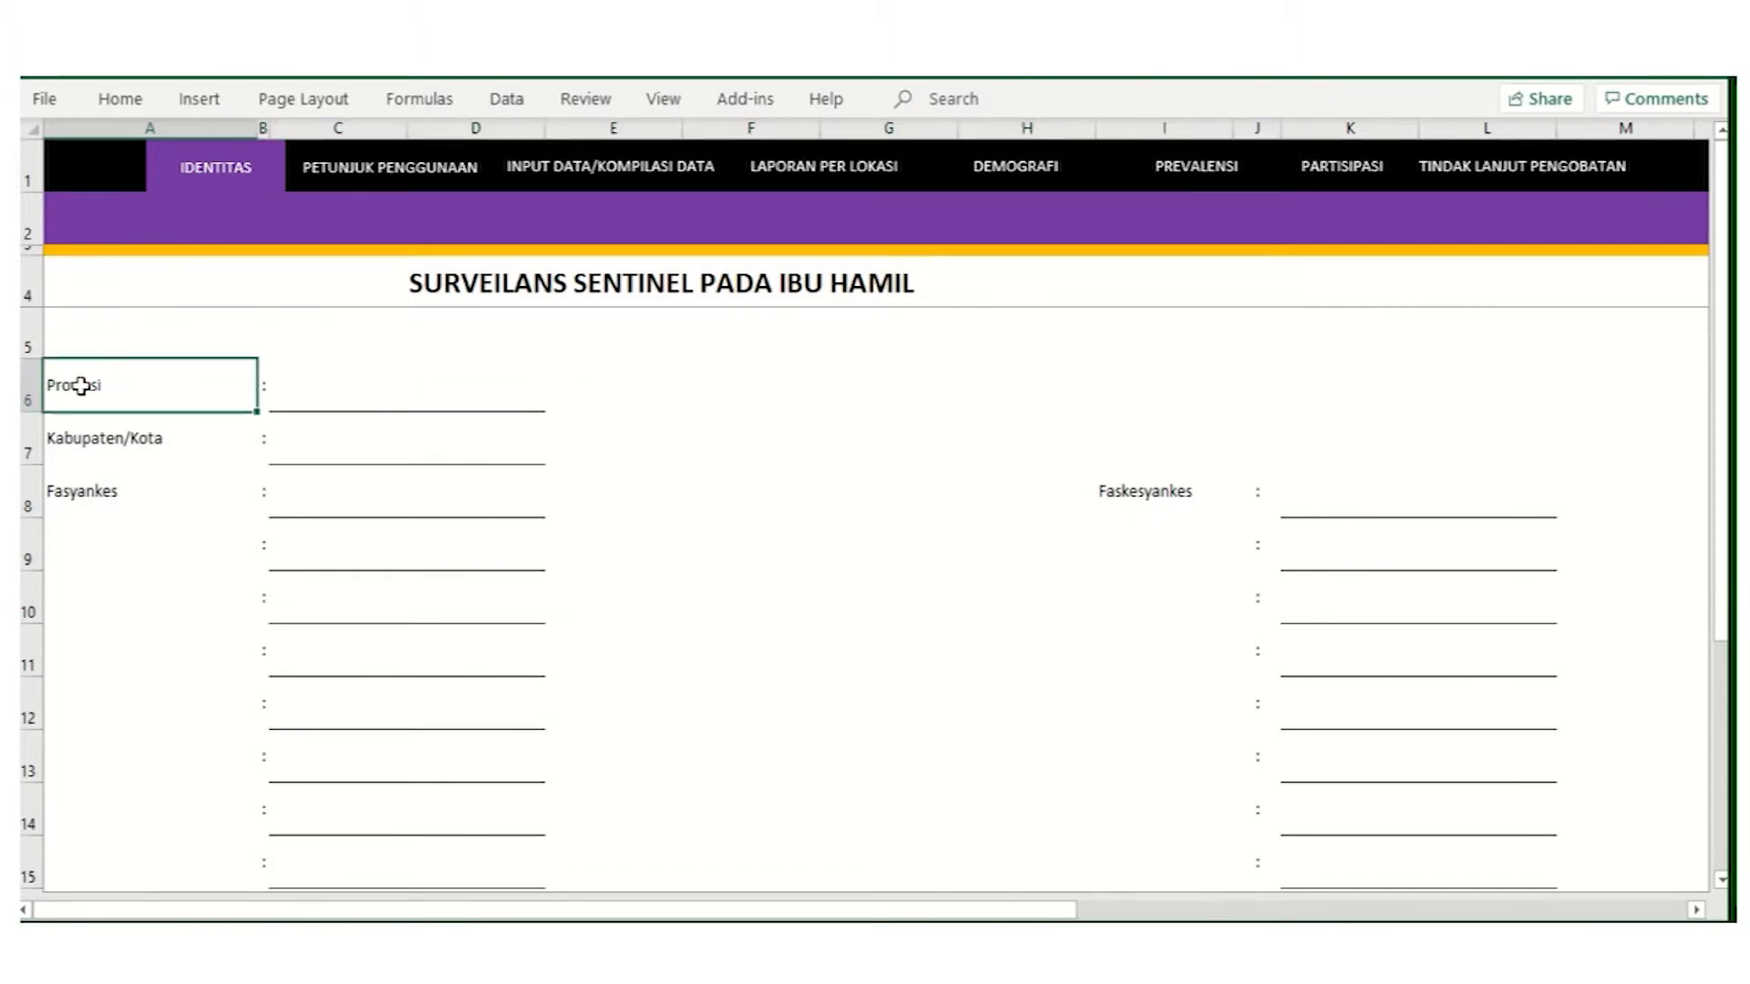
{"action": "left_click", "coordinate": [403, 399]}
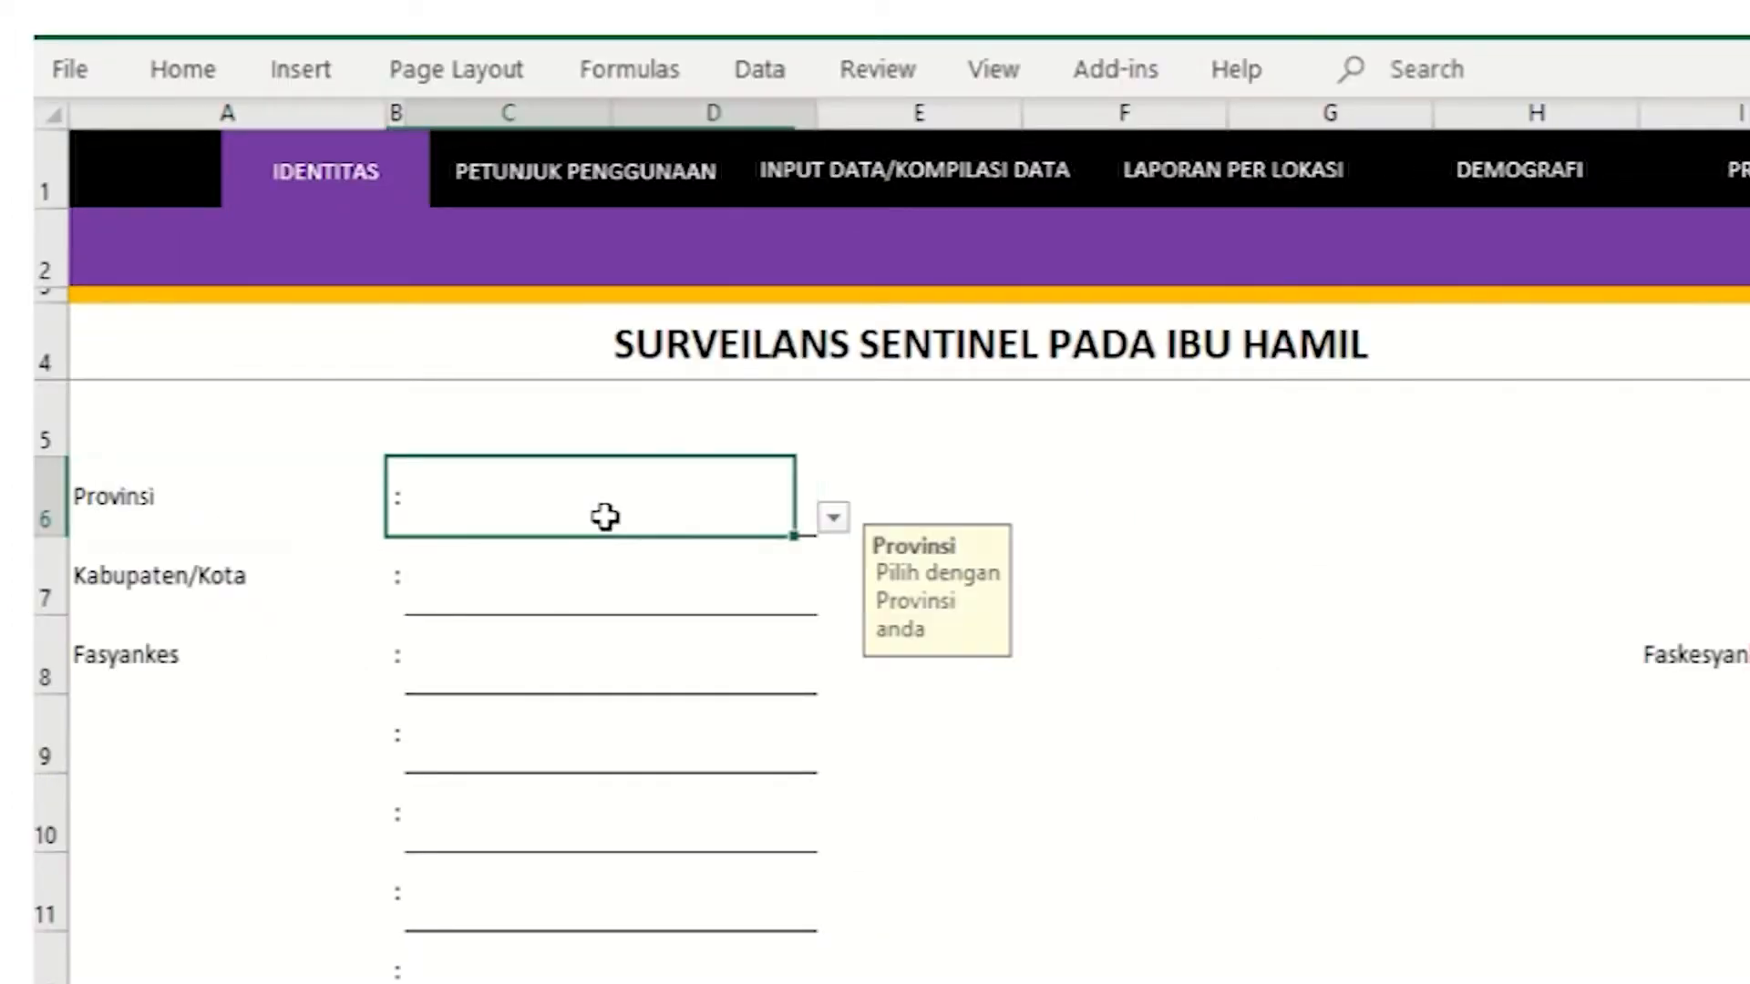
{"action": "left_click", "coordinate": [833, 520]}
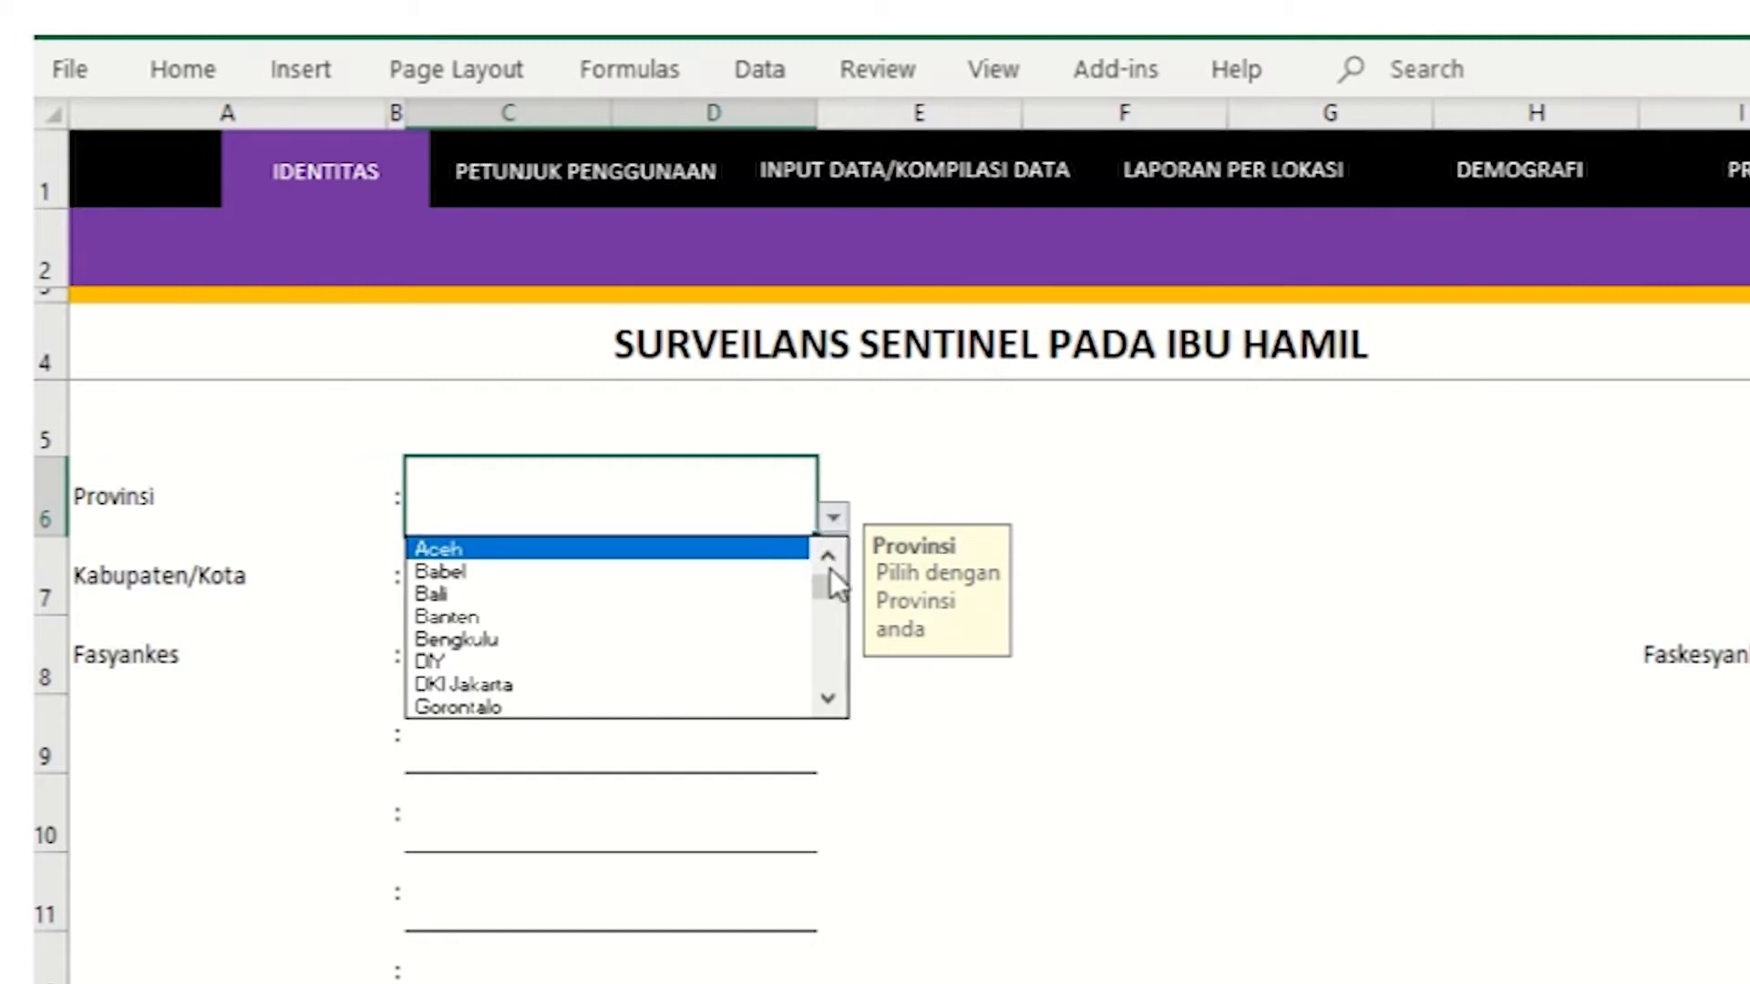
{"action": "left_click_drag", "start_coordinate": [829, 588], "coordinate": [814, 547]}
{"action": "left_click", "coordinate": [677, 550]}
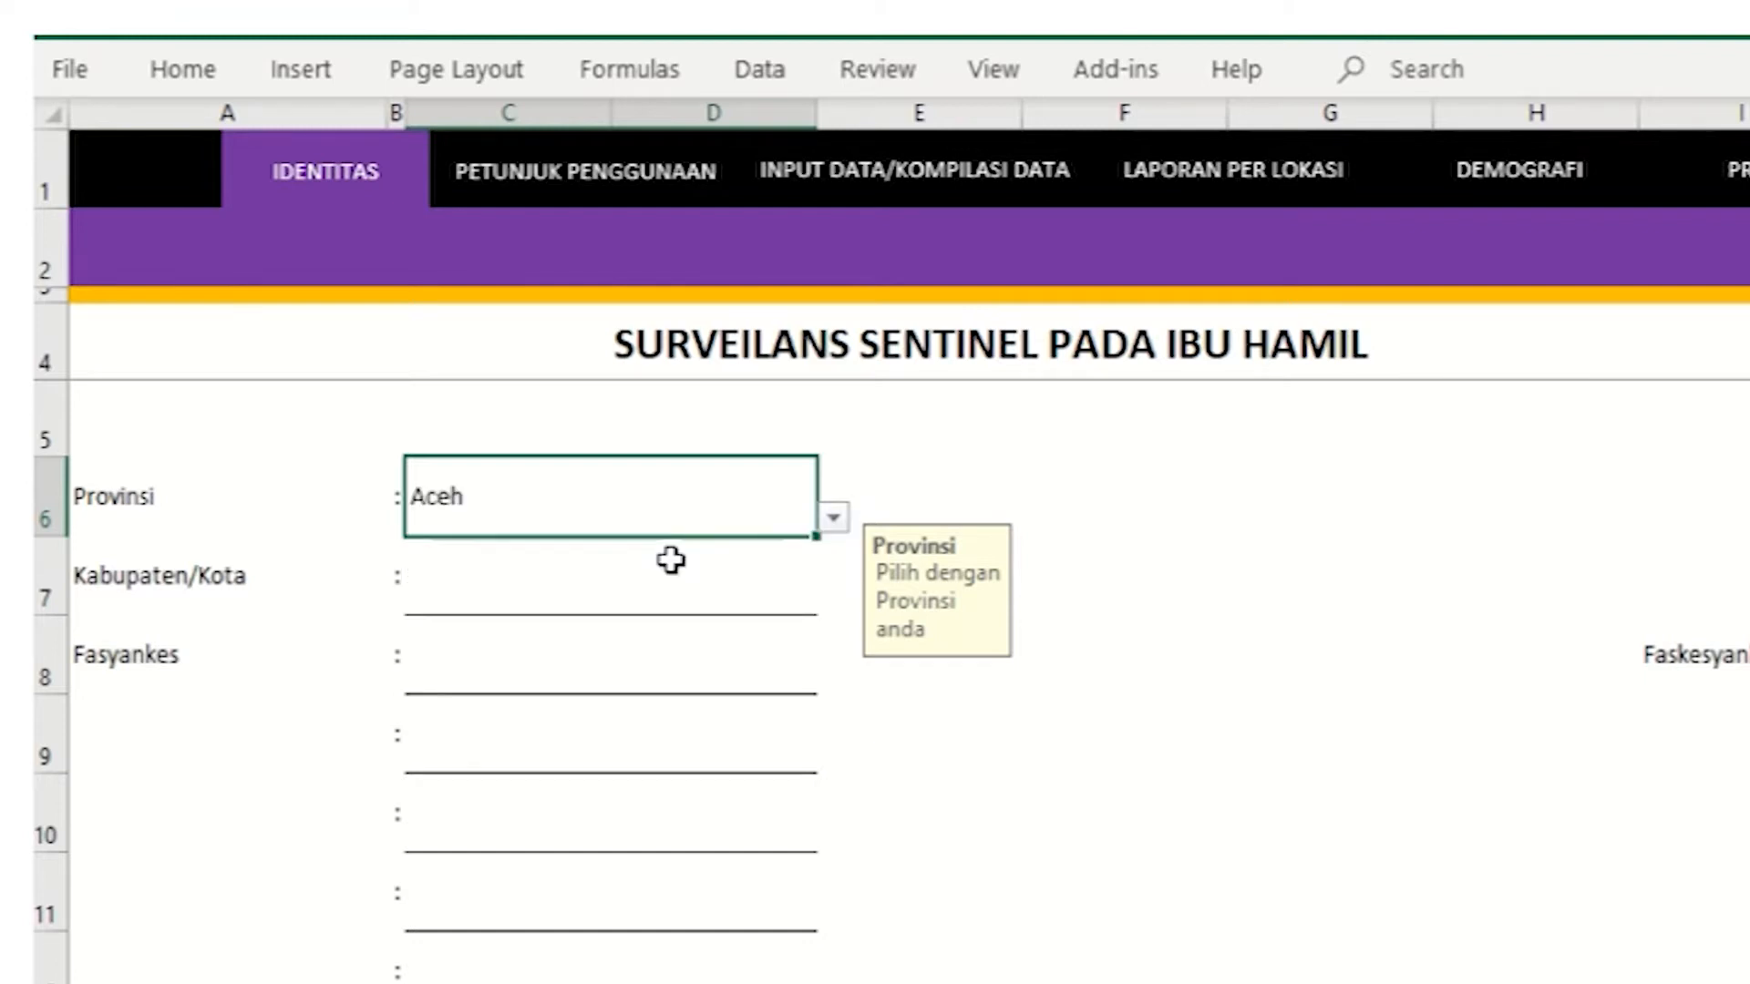
Step: Set Kabupaten/Kota in cell C7 to Aceh Besar from its dropdown list
{"action": "left_click", "coordinate": [110, 583]}
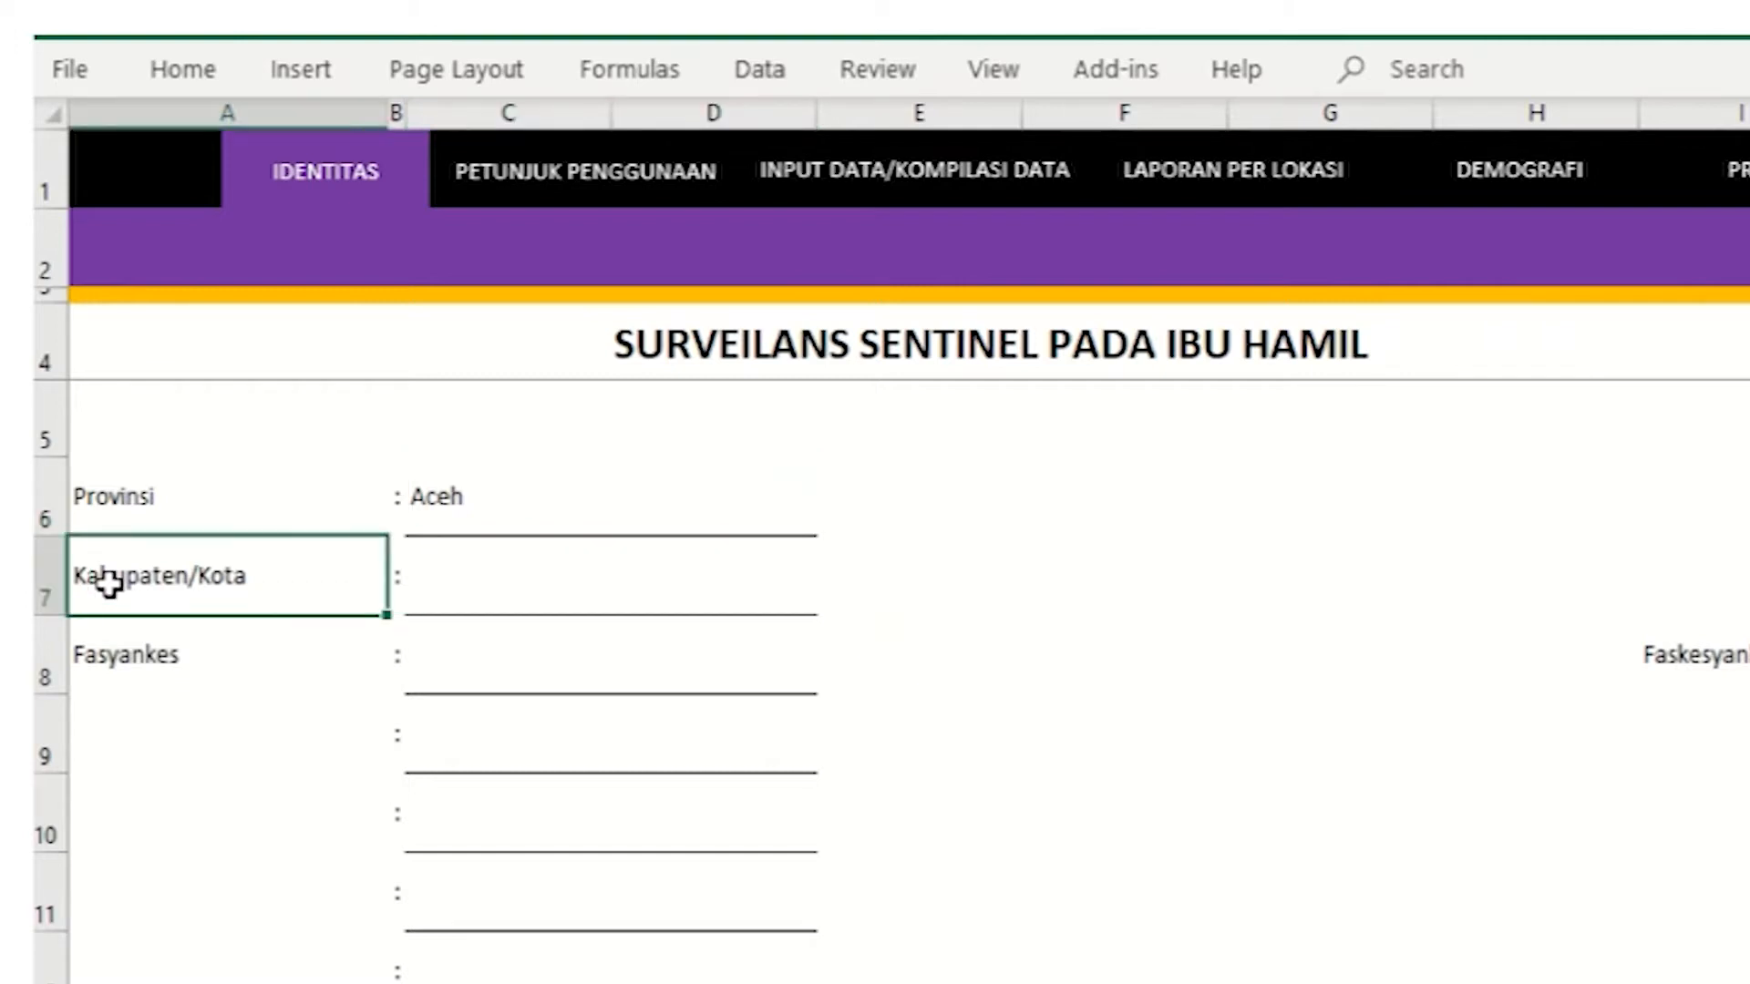
{"action": "left_click", "coordinate": [550, 588]}
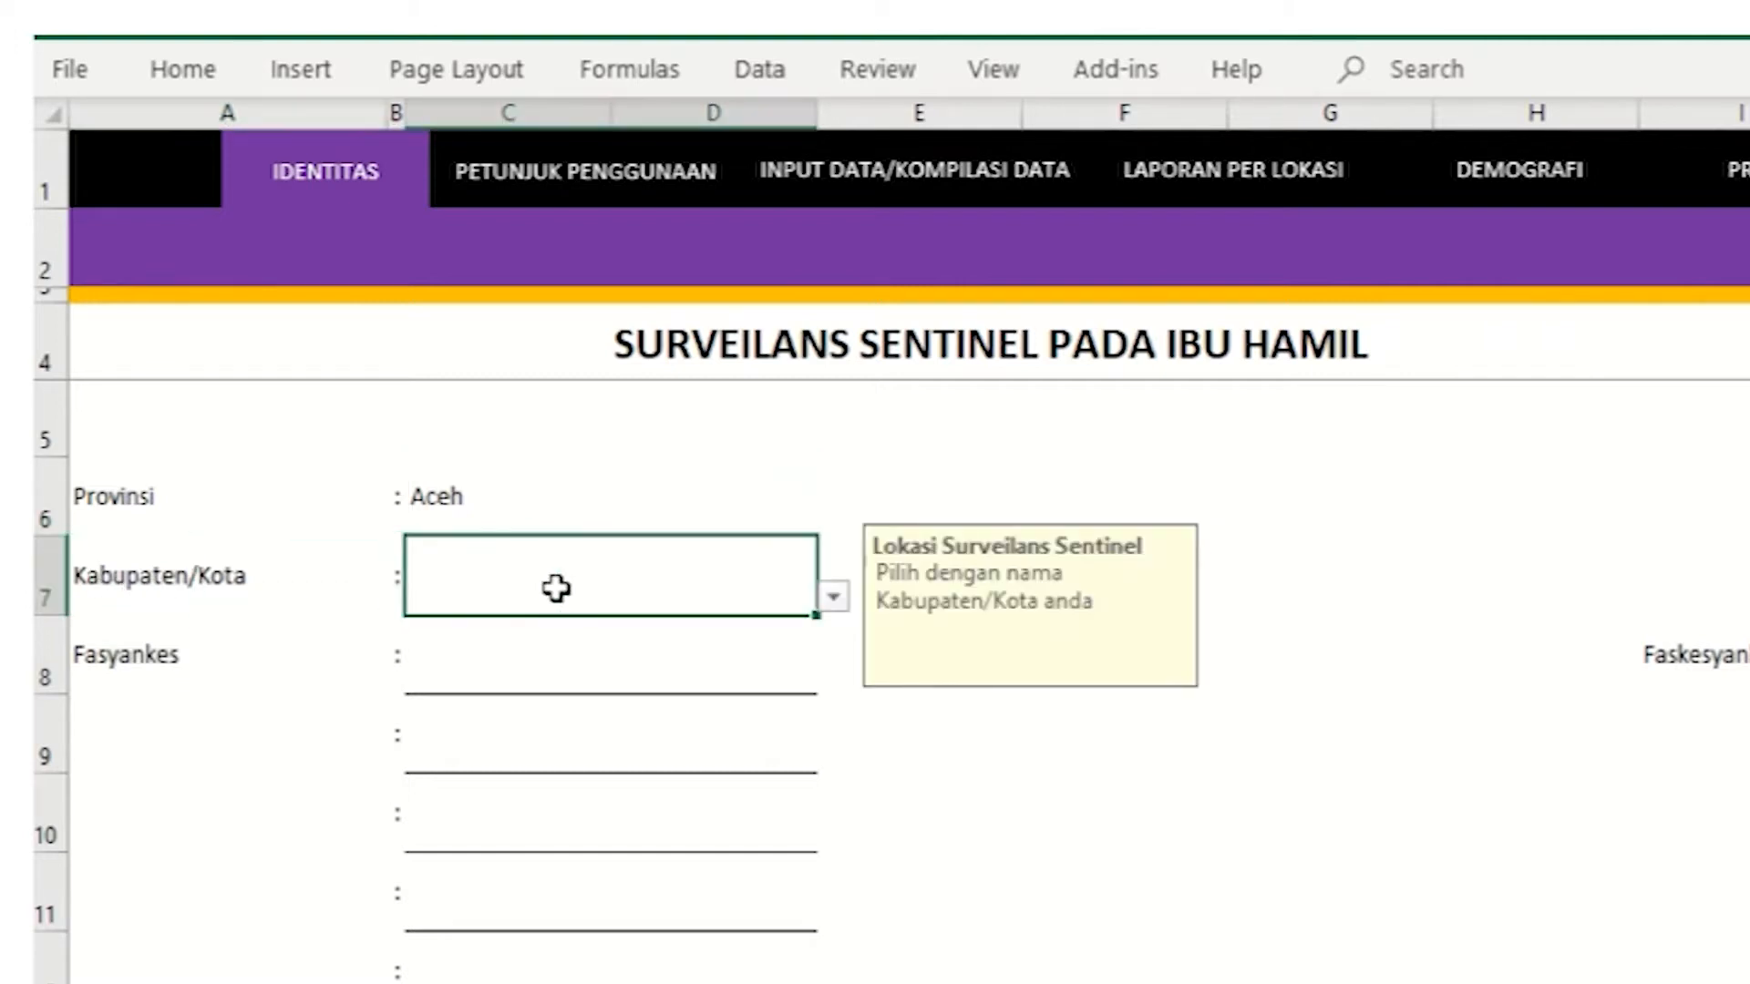
{"action": "left_click", "coordinate": [832, 598]}
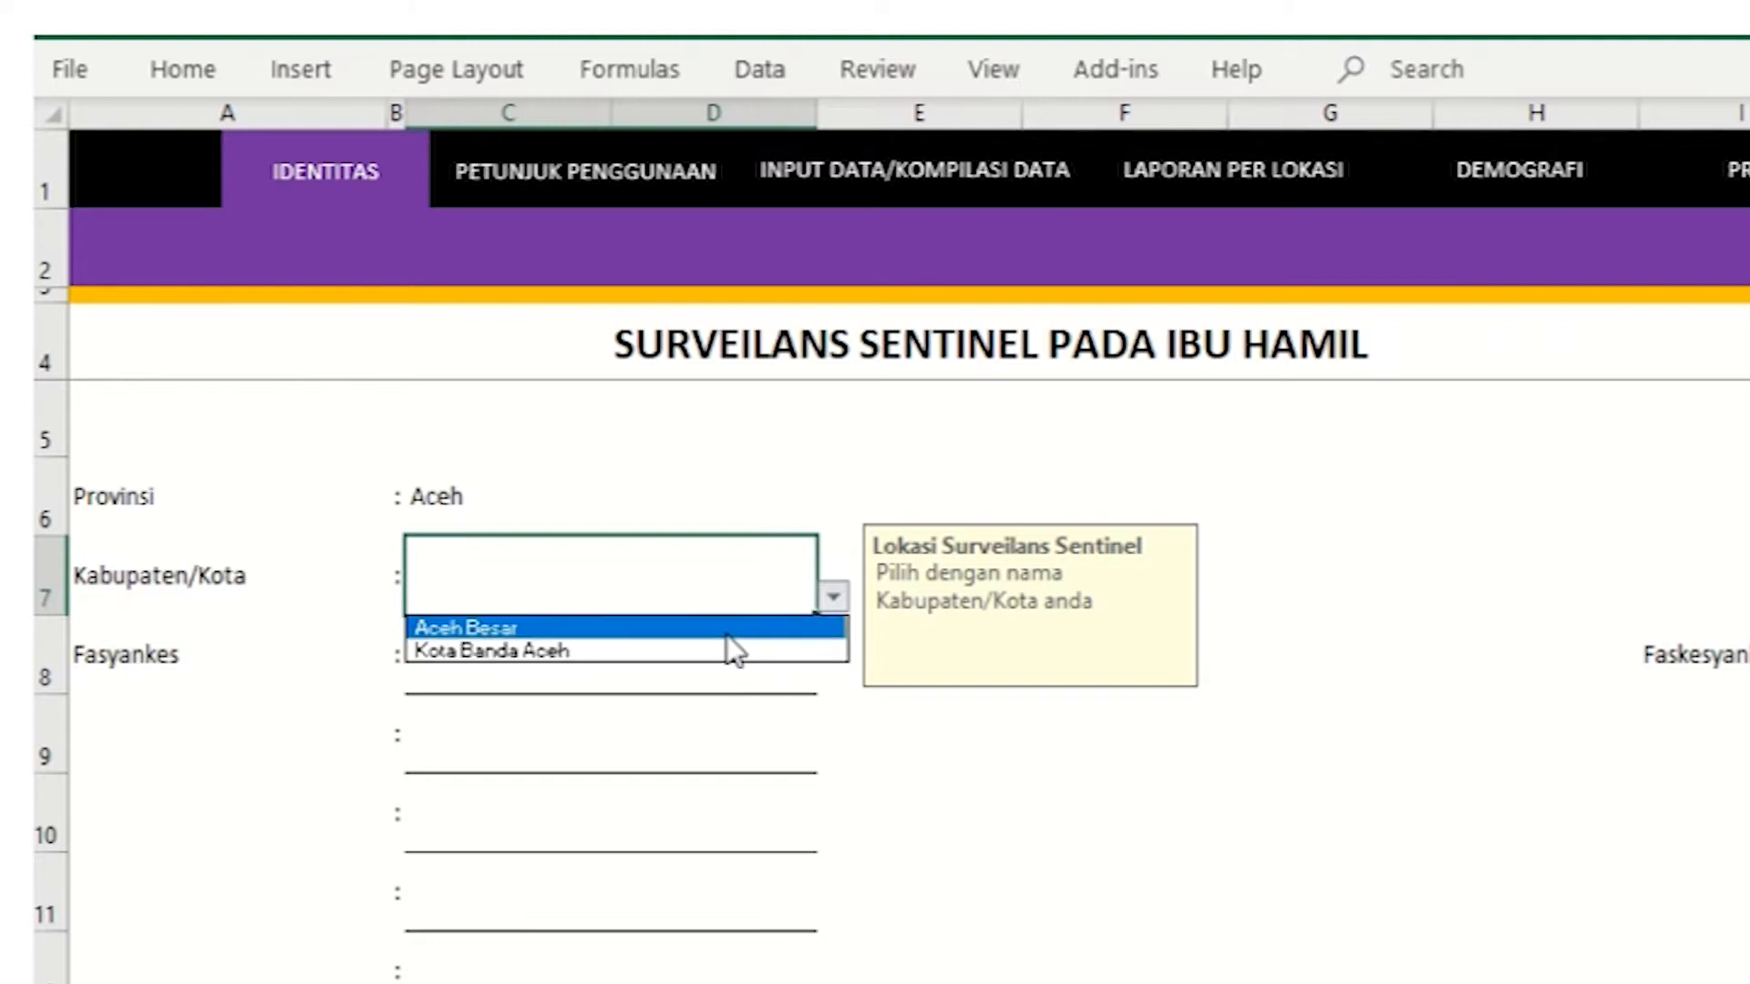
{"action": "left_click", "coordinate": [726, 634]}
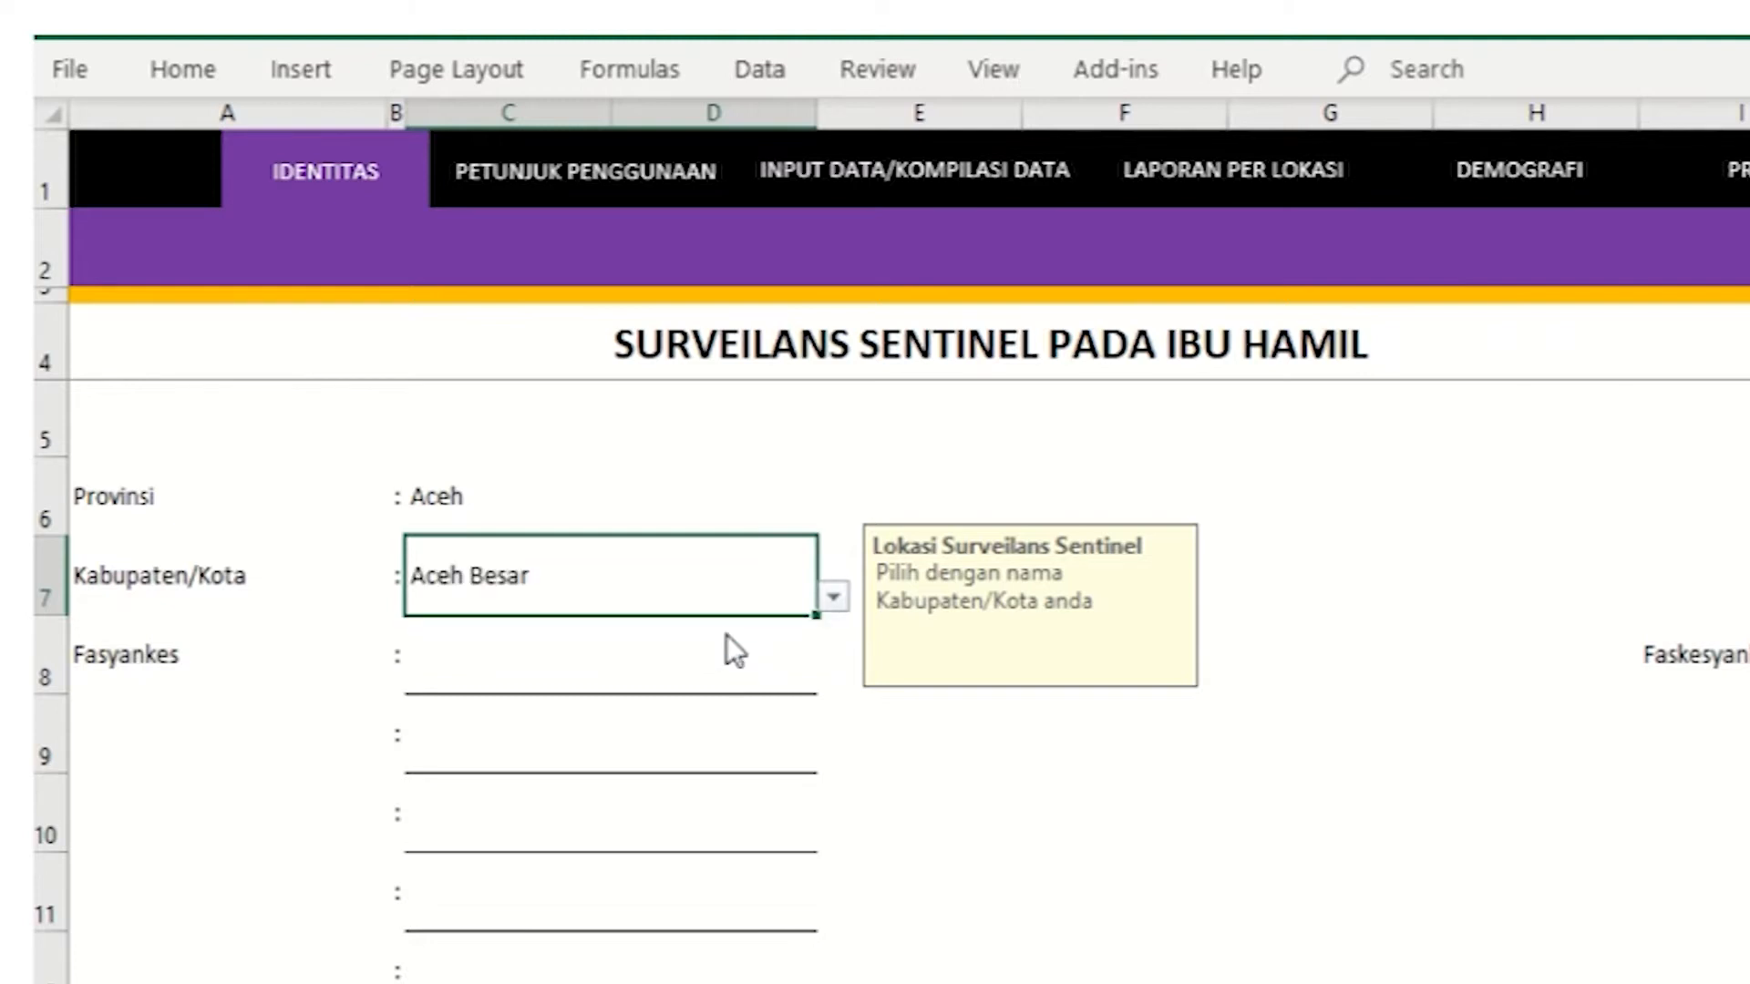
{"action": "left_click", "coordinate": [95, 662]}
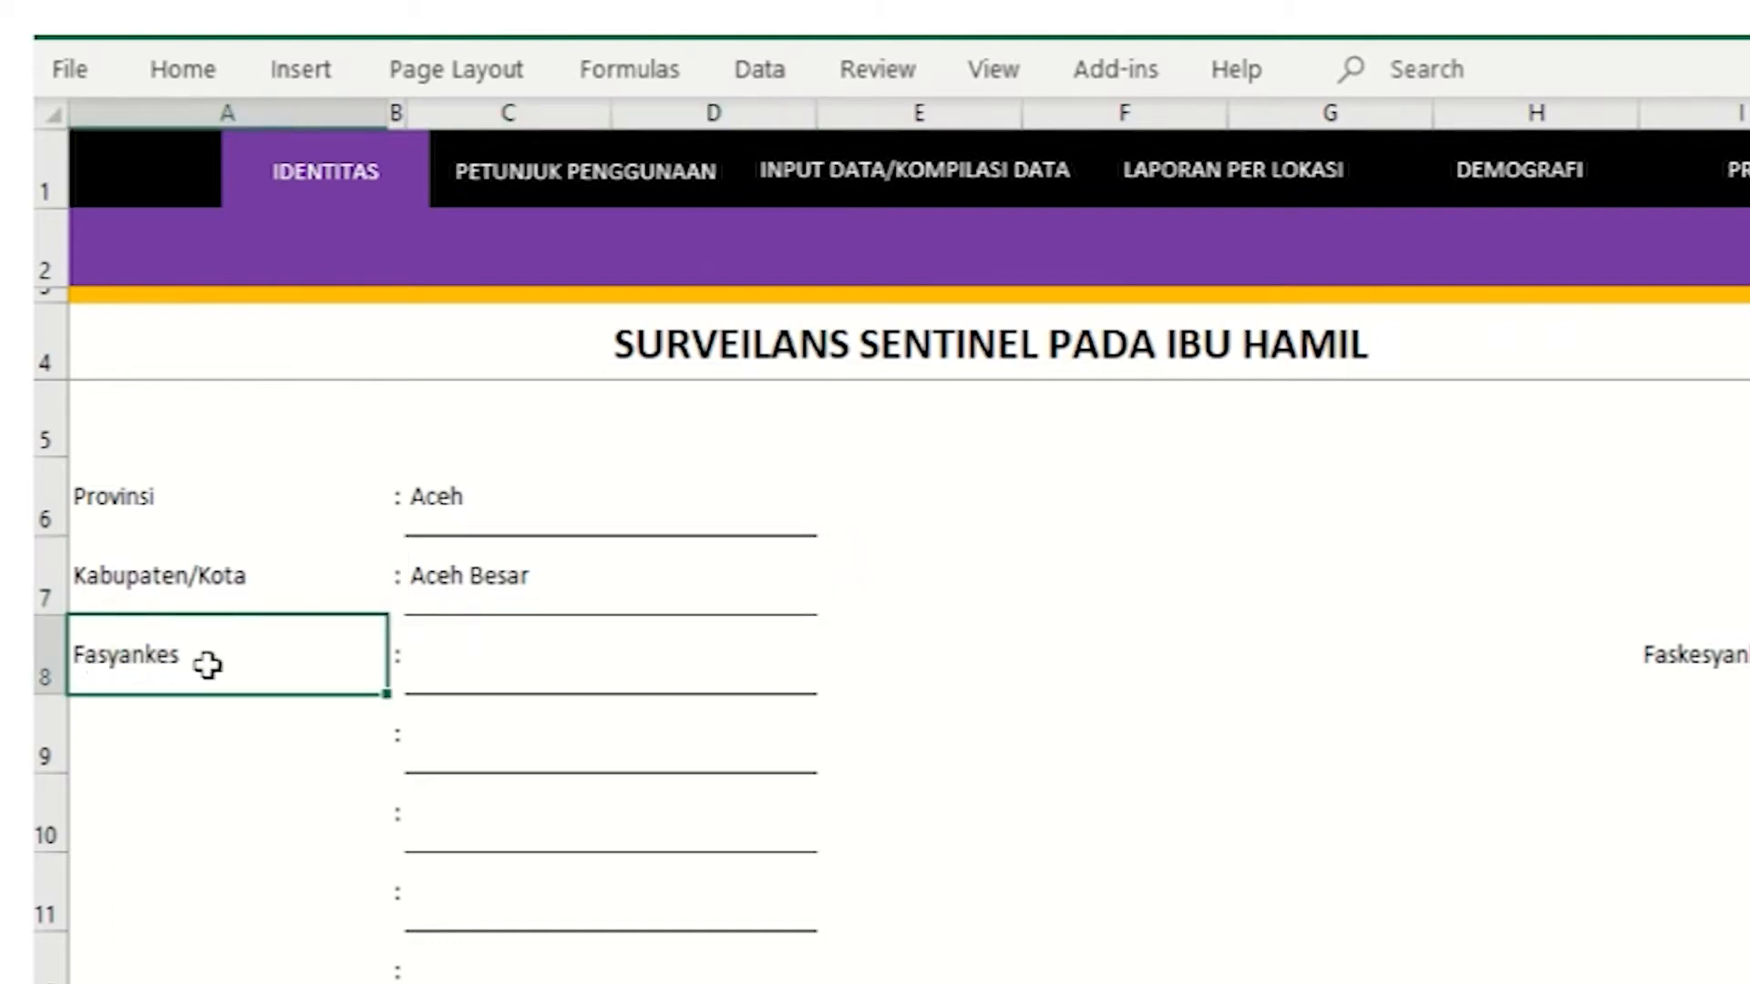
Step: Pick Baitussalam and Darul Imarah for the first two Fasyankes fields
{"action": "left_click", "coordinate": [526, 658]}
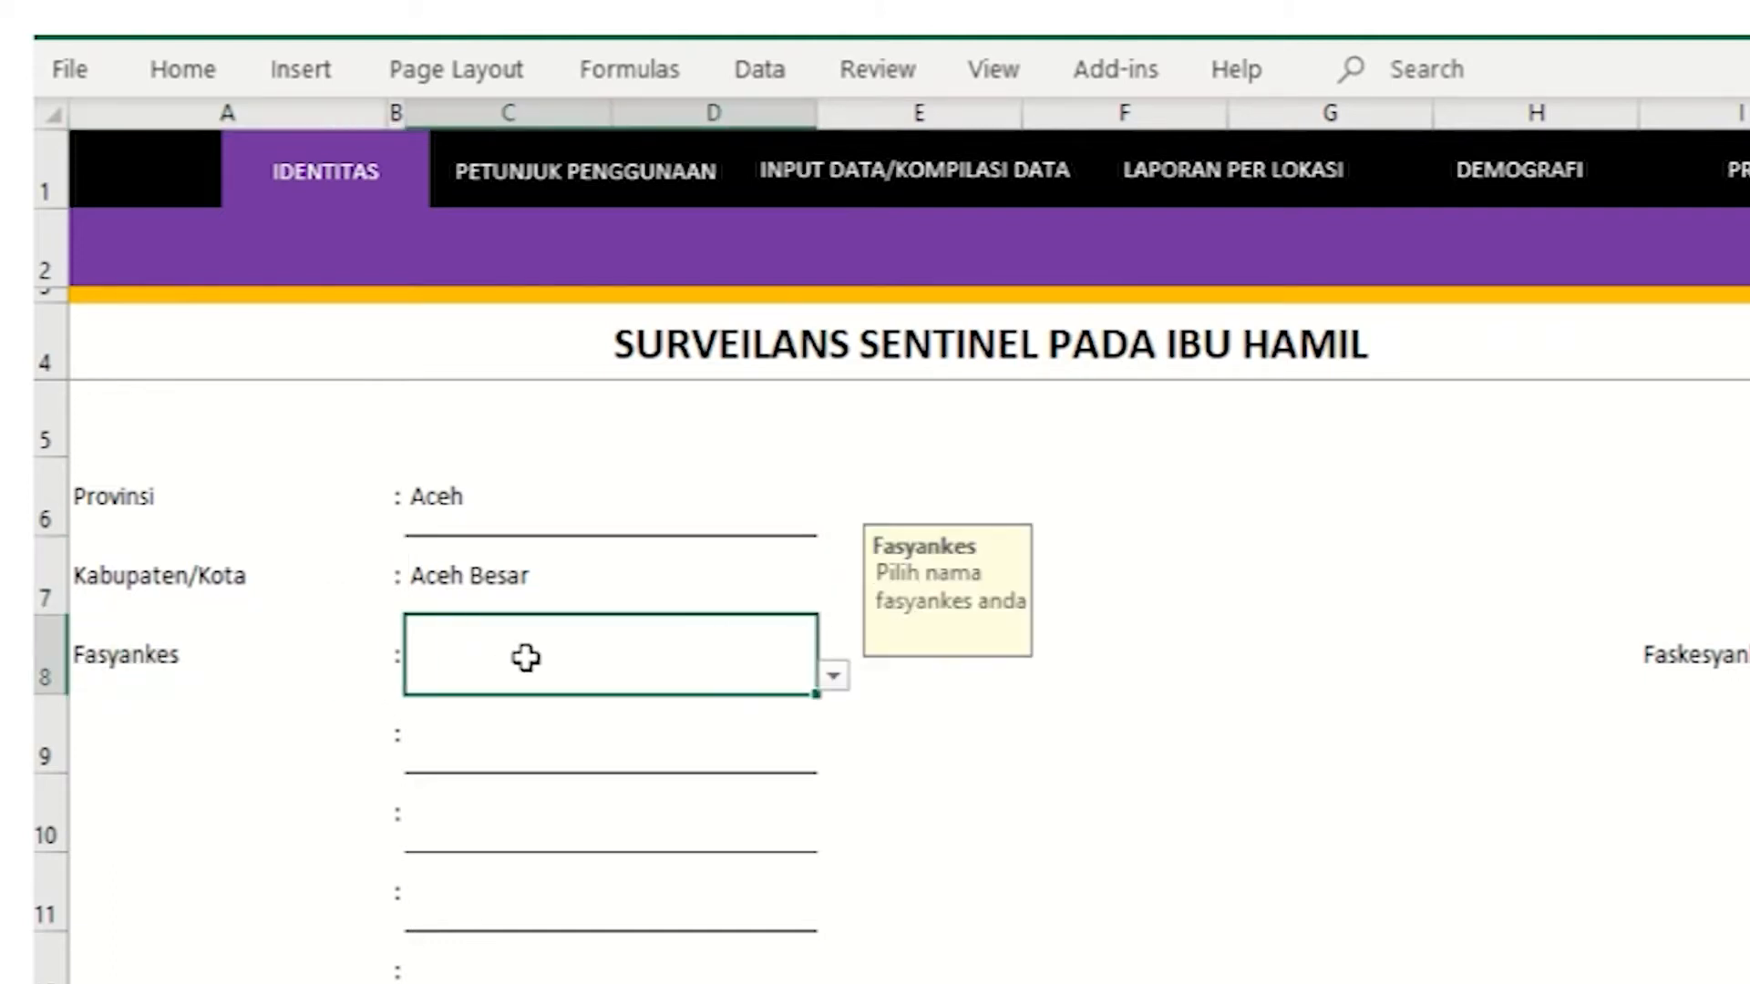
{"action": "left_click", "coordinate": [833, 679]}
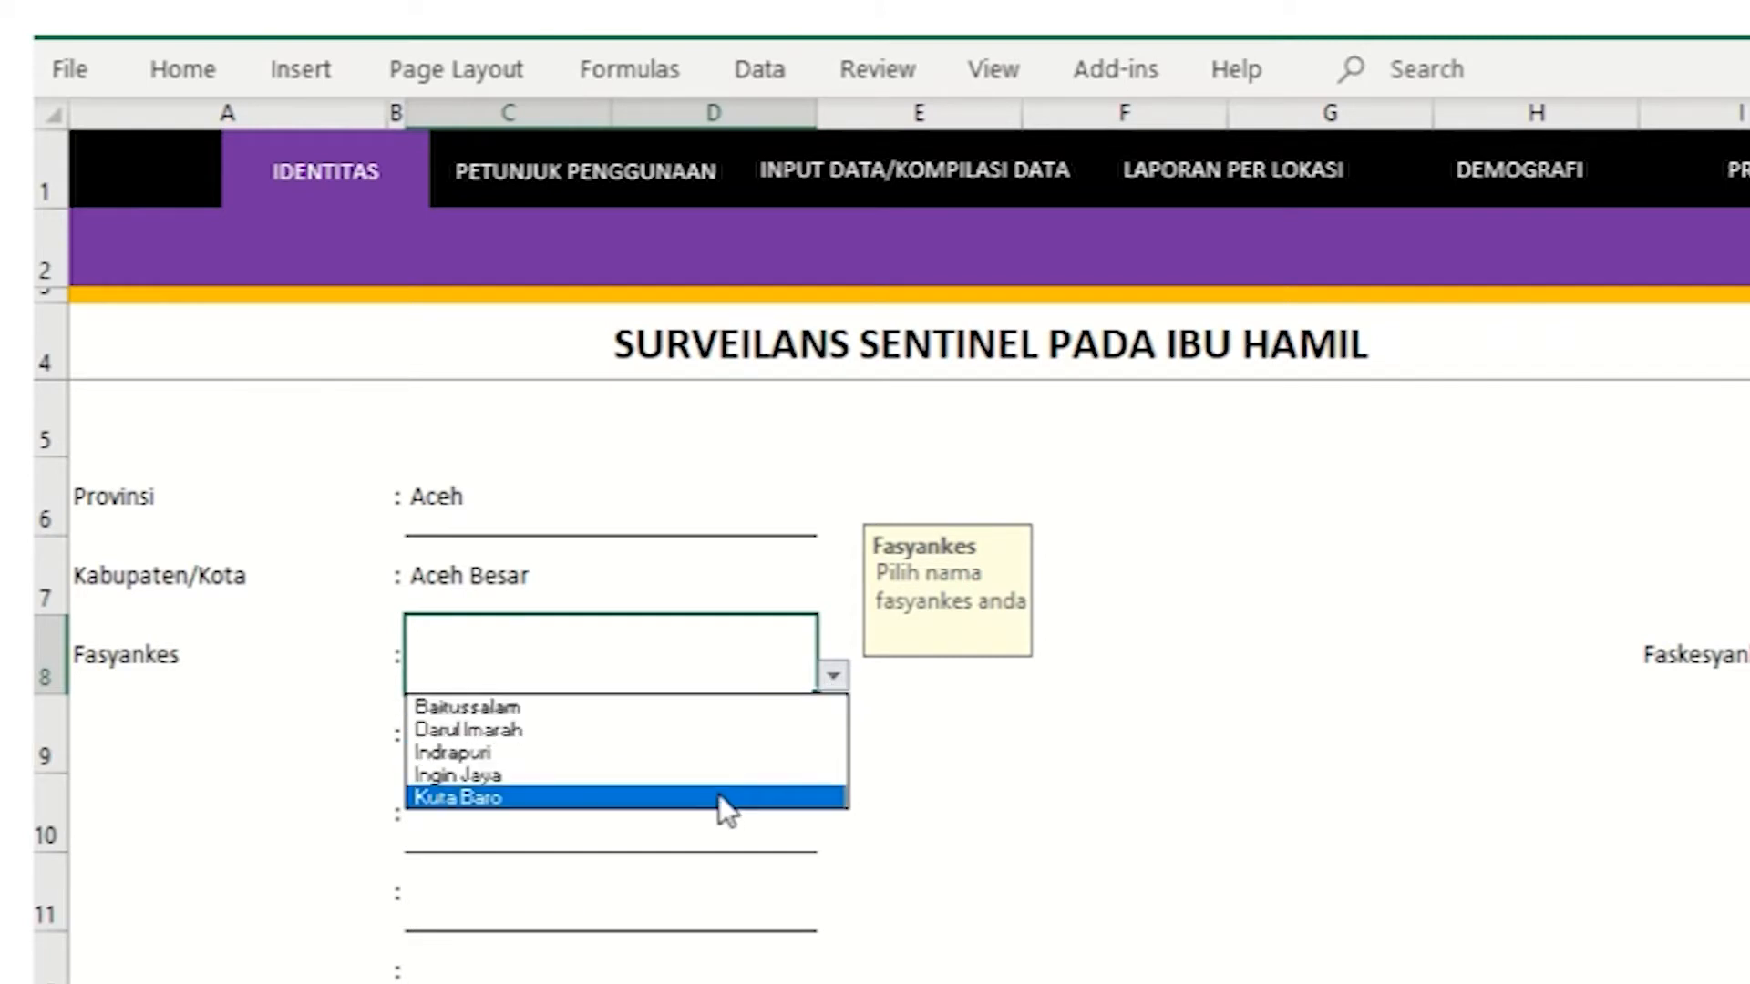
{"action": "left_click", "coordinate": [698, 710]}
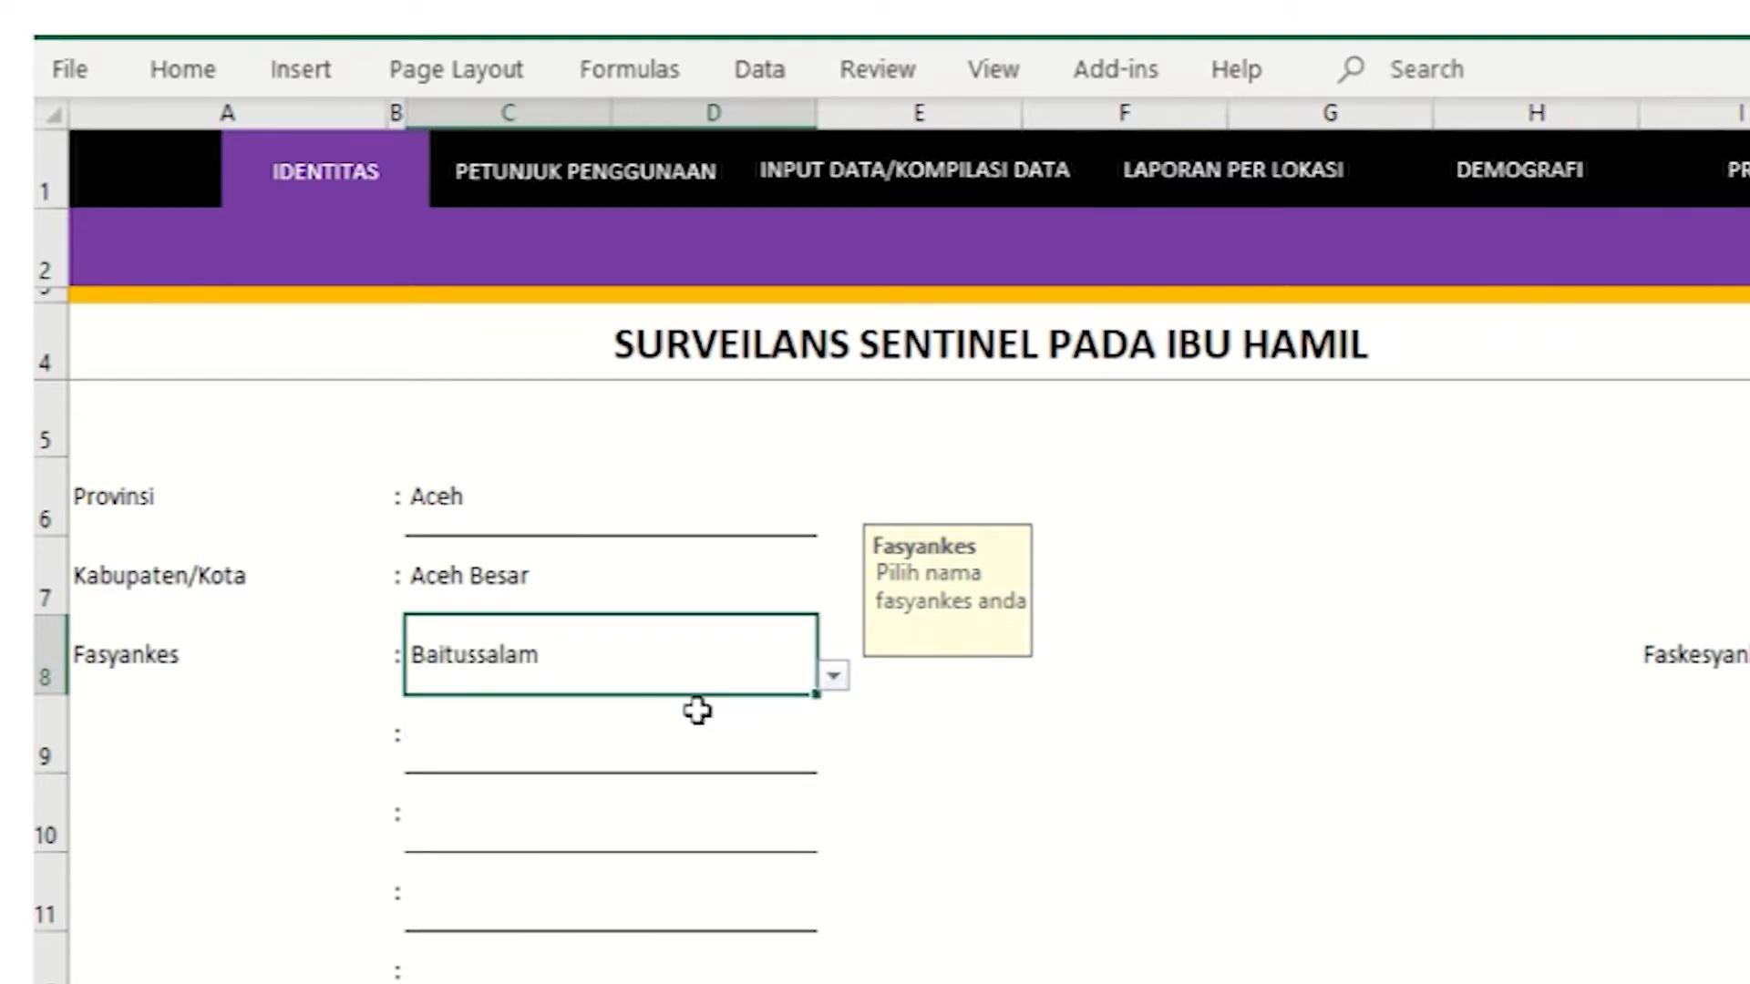
{"action": "left_click", "coordinate": [676, 745]}
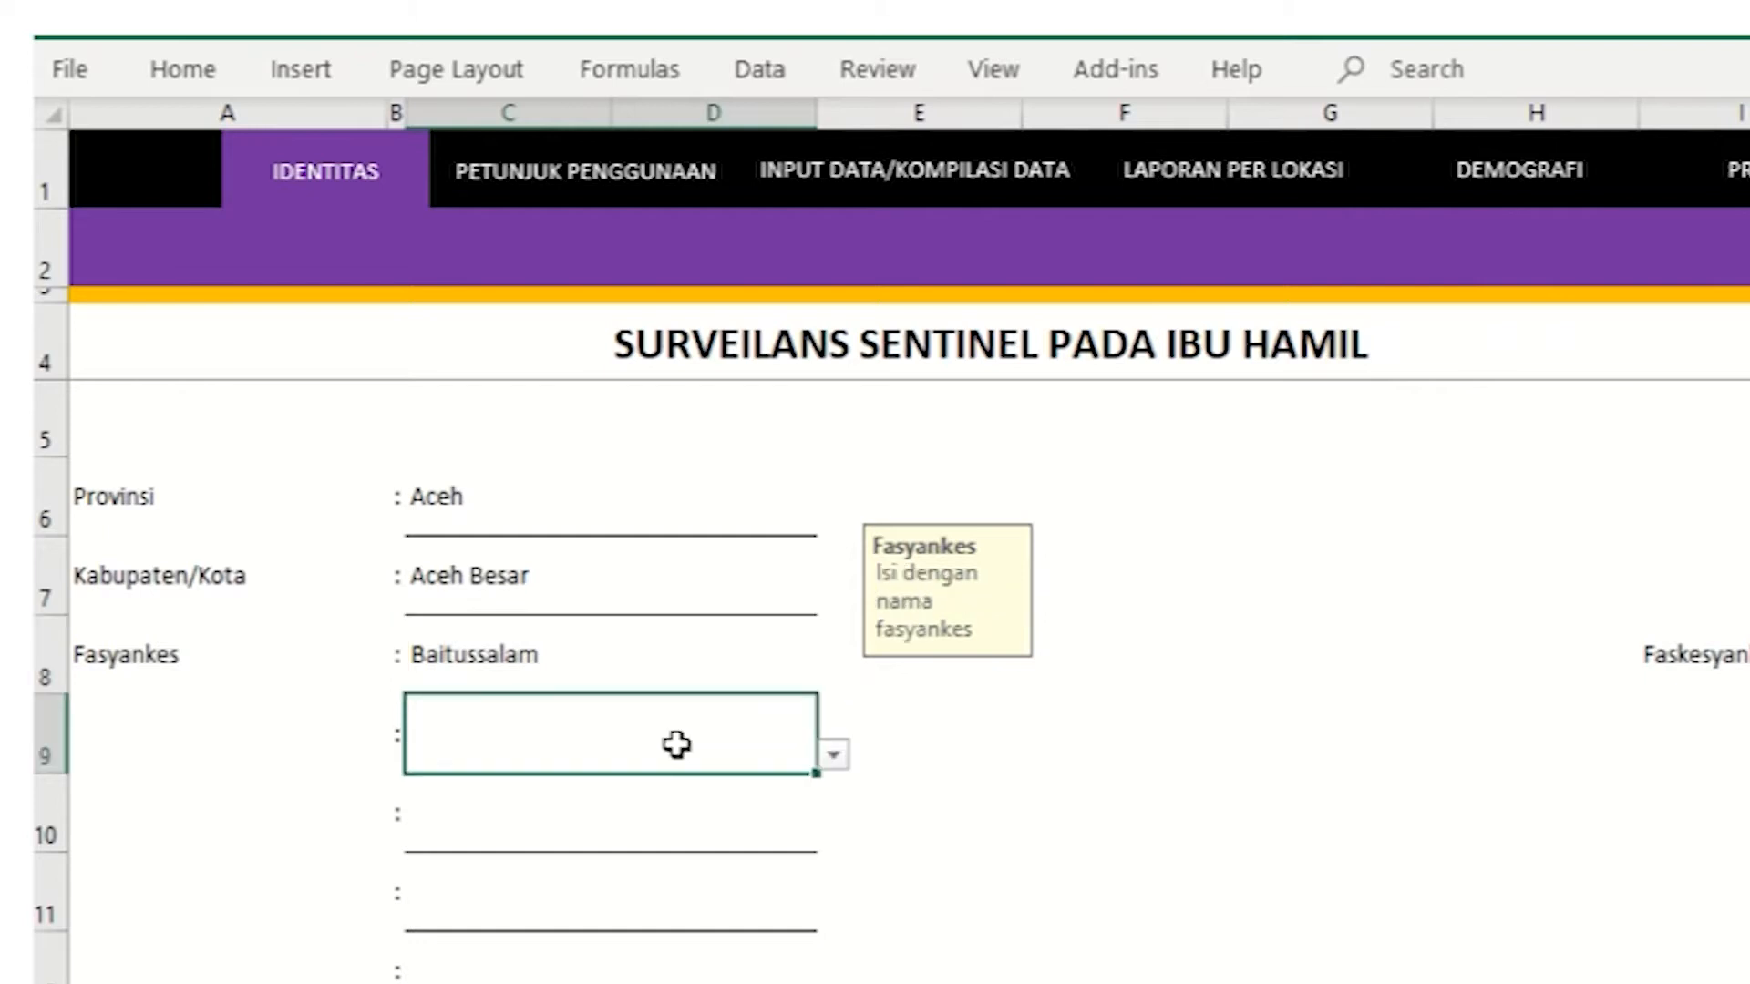
{"action": "left_click", "coordinate": [832, 754]}
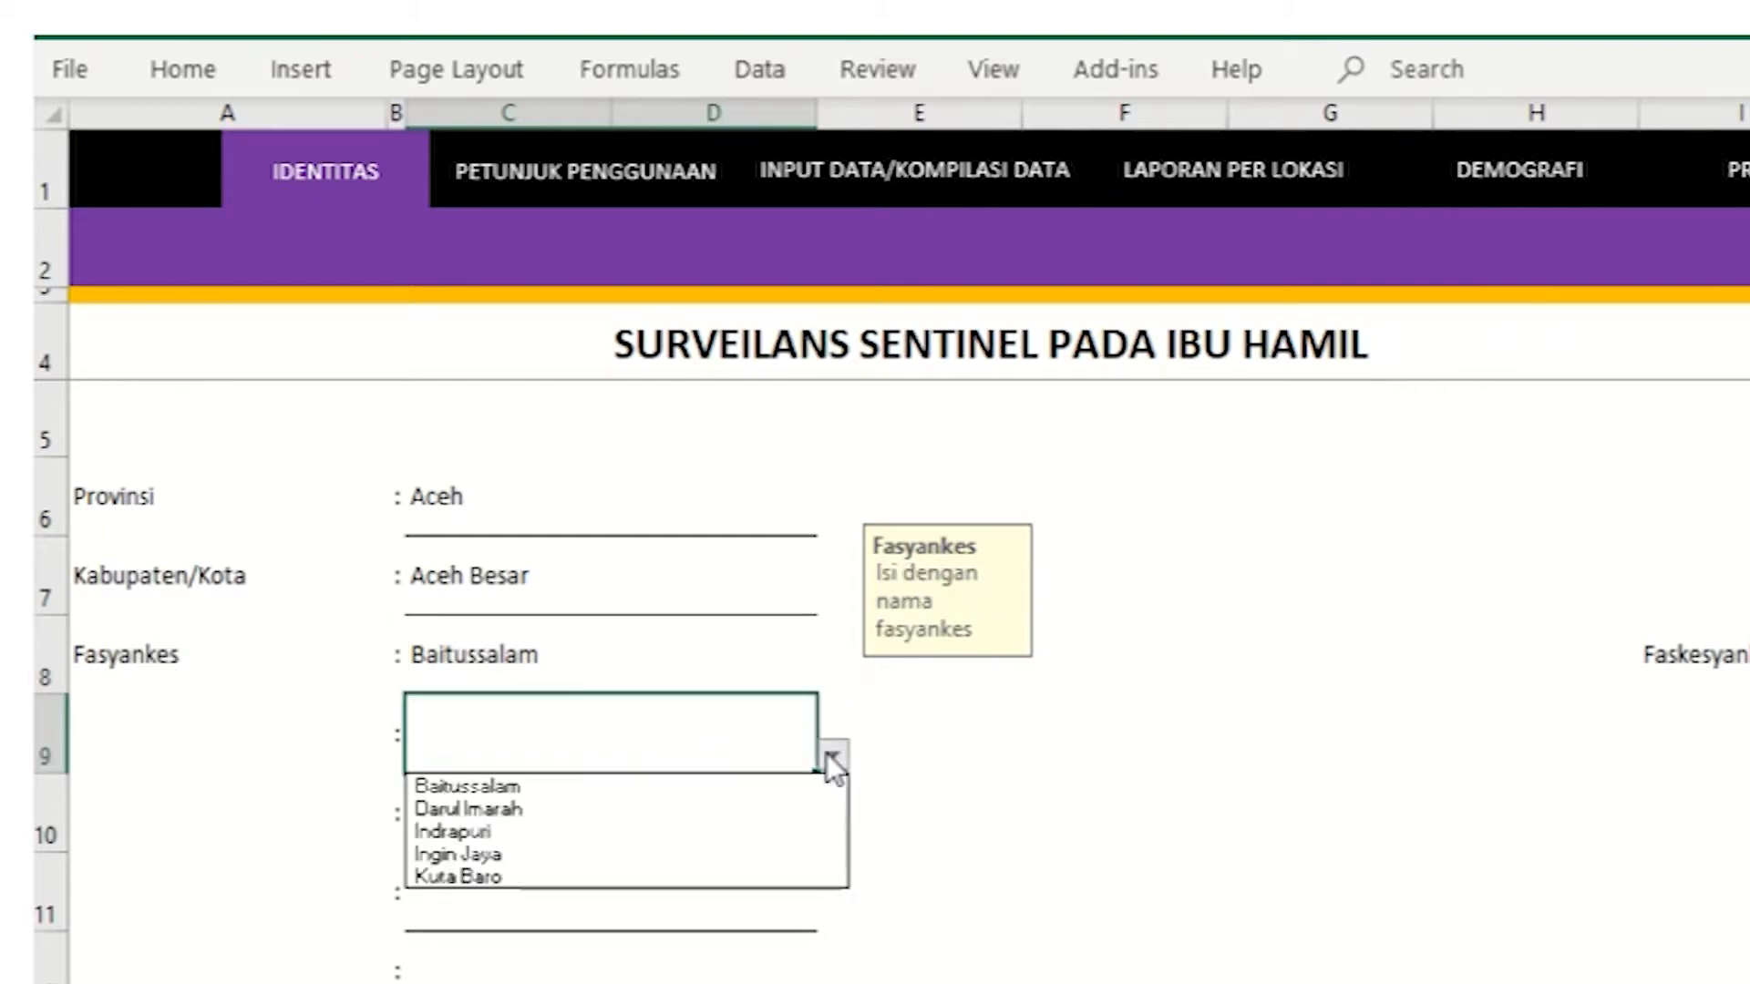
{"action": "left_click", "coordinate": [779, 809]}
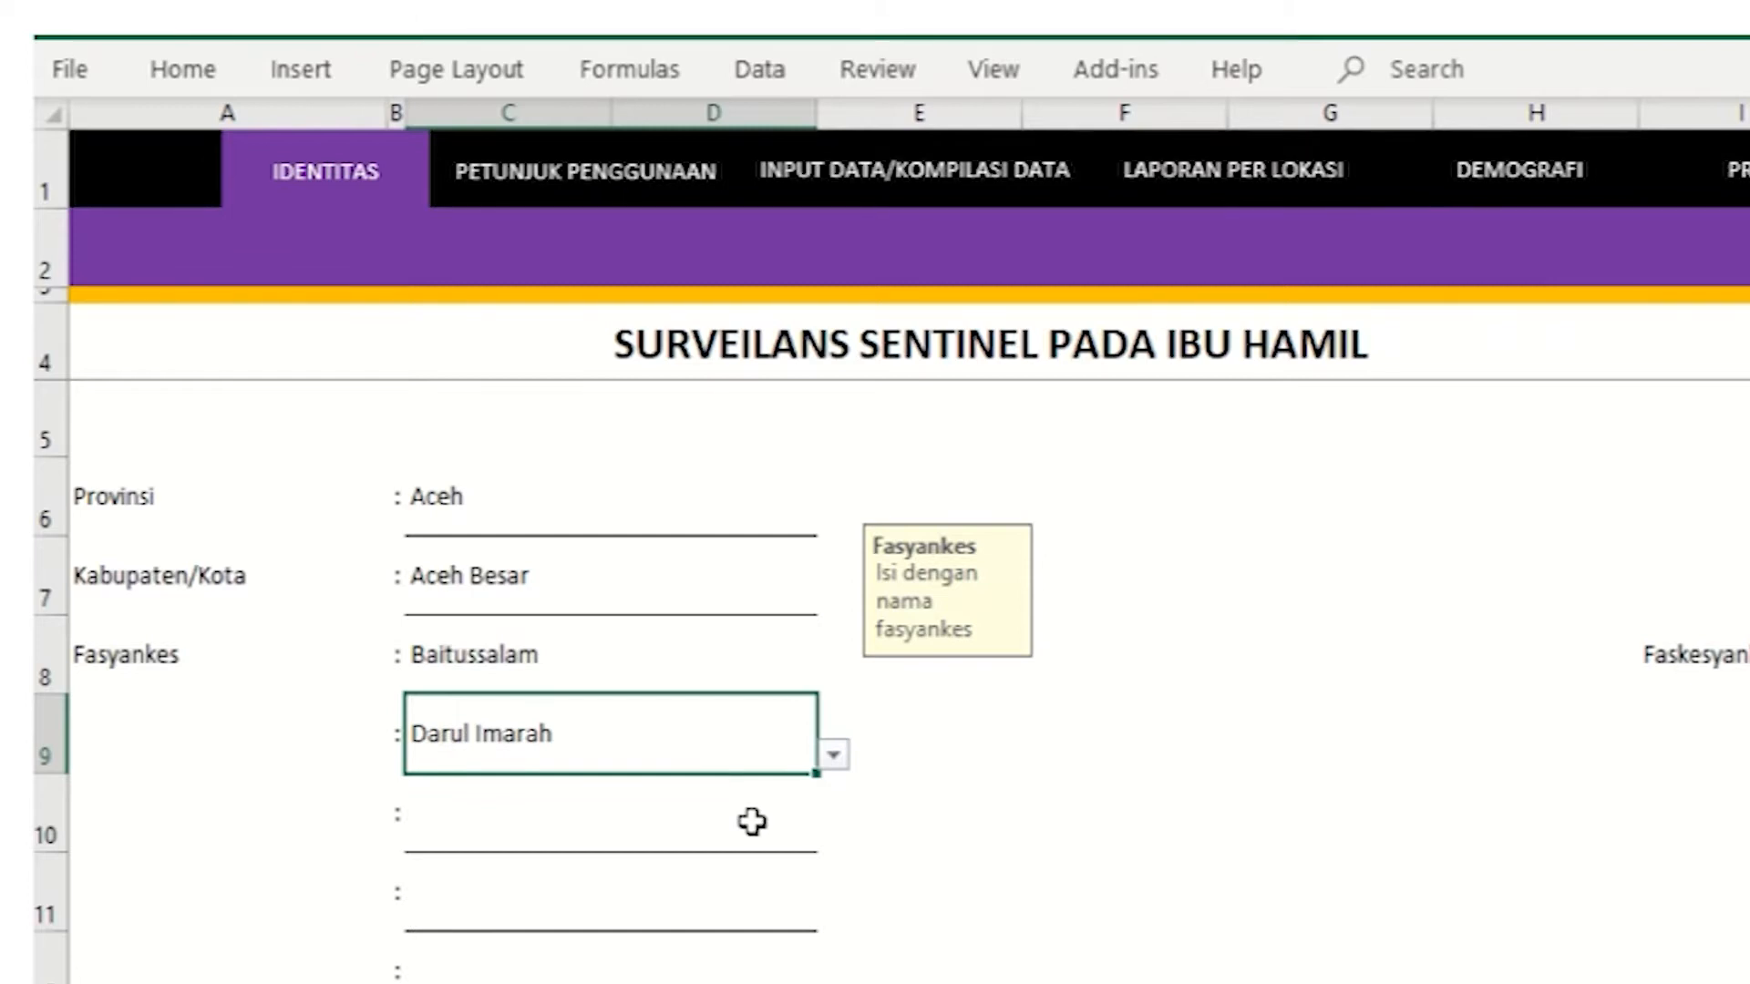
Step: Fill the next Fasyankes fields with Indrapuri, Ingin Jaya and Kuta Baro
{"action": "left_click", "coordinate": [752, 823]}
{"action": "left_click", "coordinate": [833, 834]}
{"action": "left_click", "coordinate": [763, 912]}
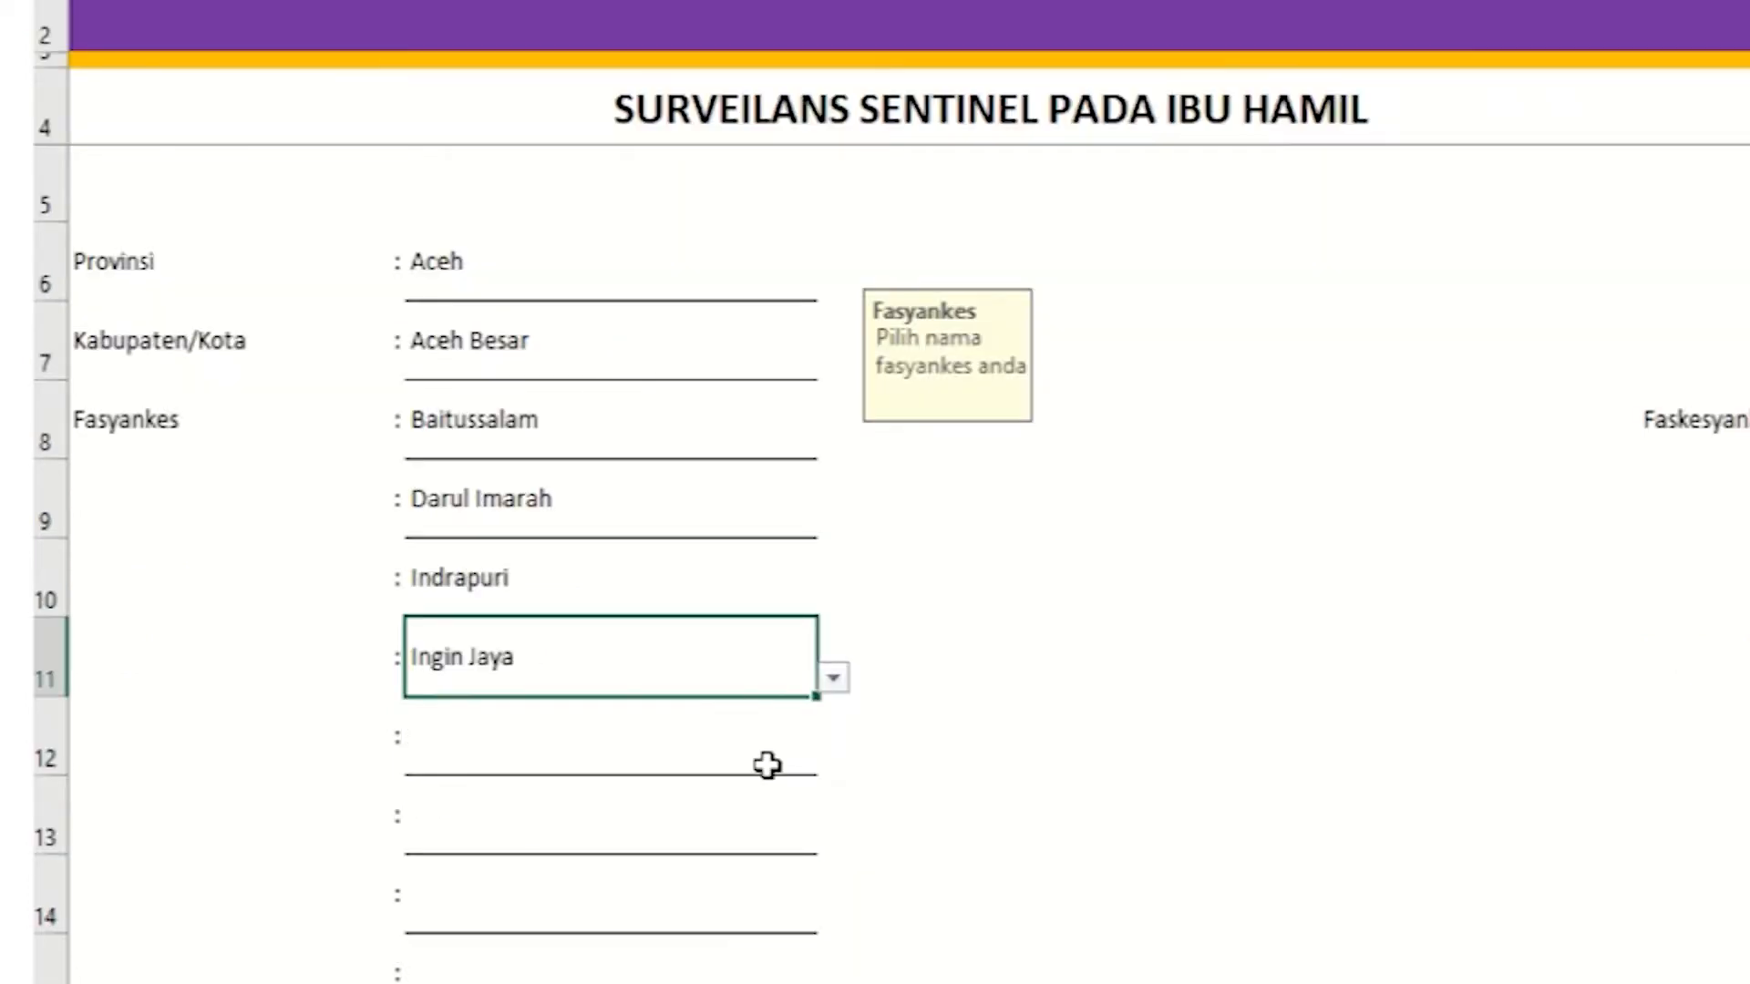
{"action": "left_click", "coordinate": [769, 762]}
{"action": "left_click", "coordinate": [832, 756]}
{"action": "left_click", "coordinate": [734, 879]}
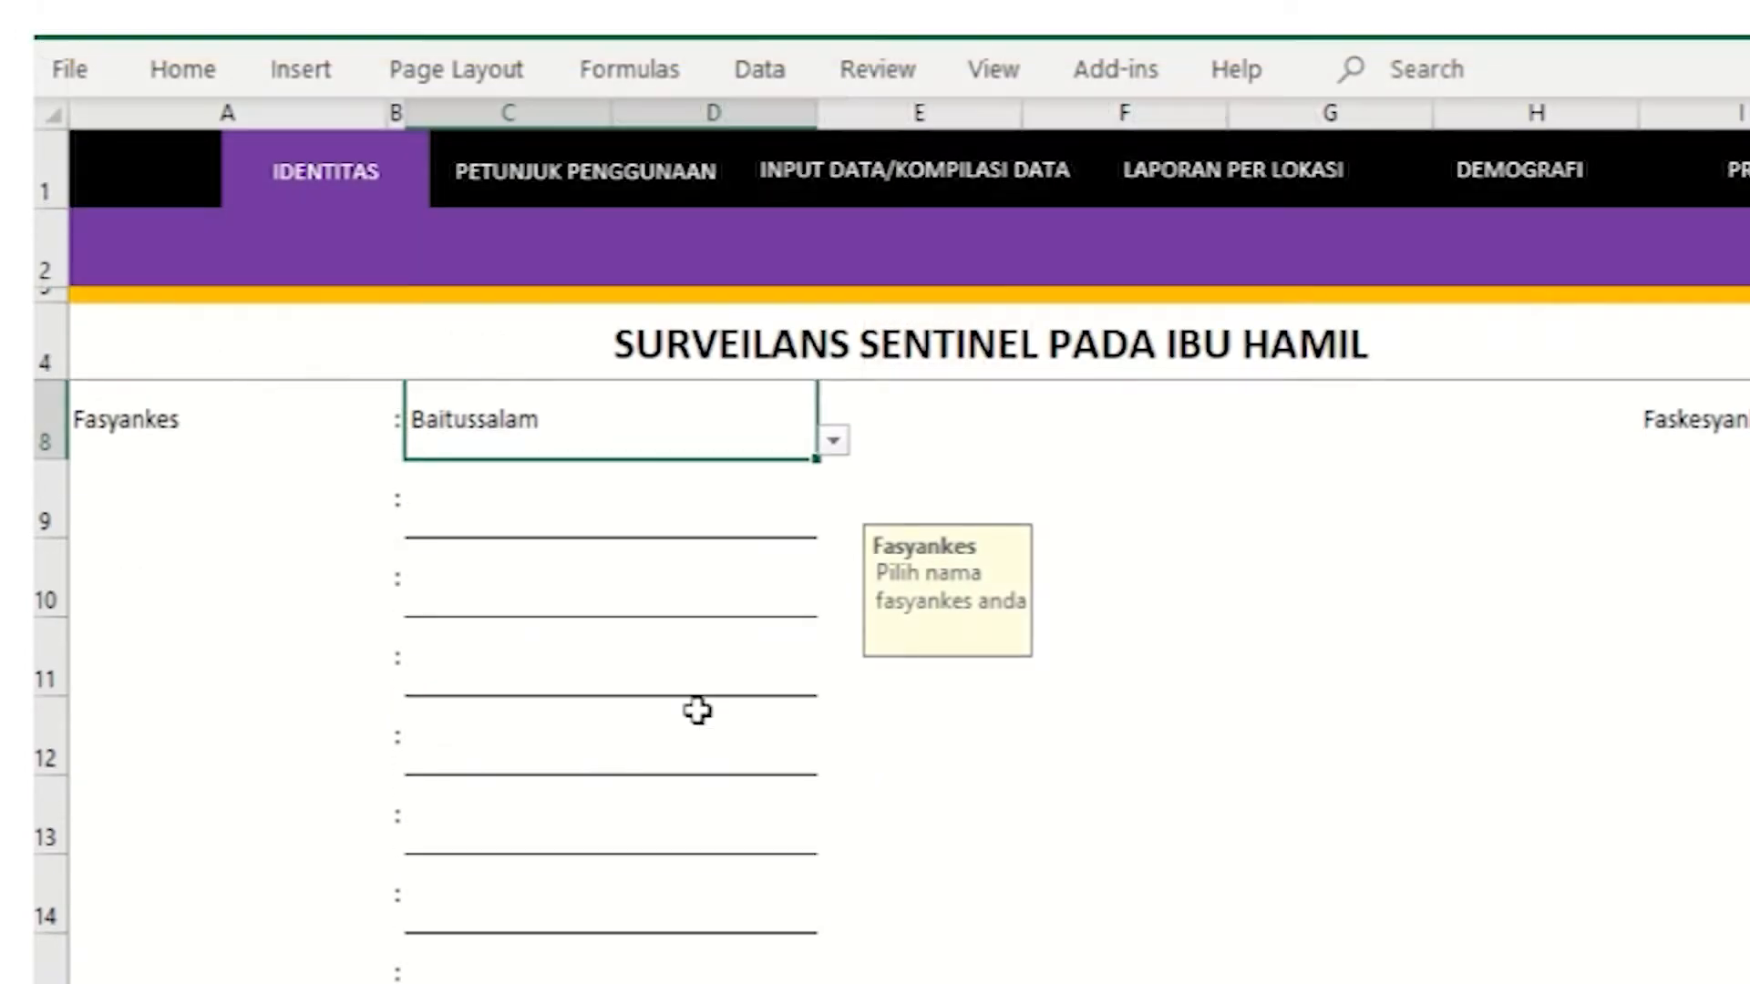
{"action": "scroll", "coordinate": [698, 711], "scroll_direction": "down", "scroll_amount": 1}
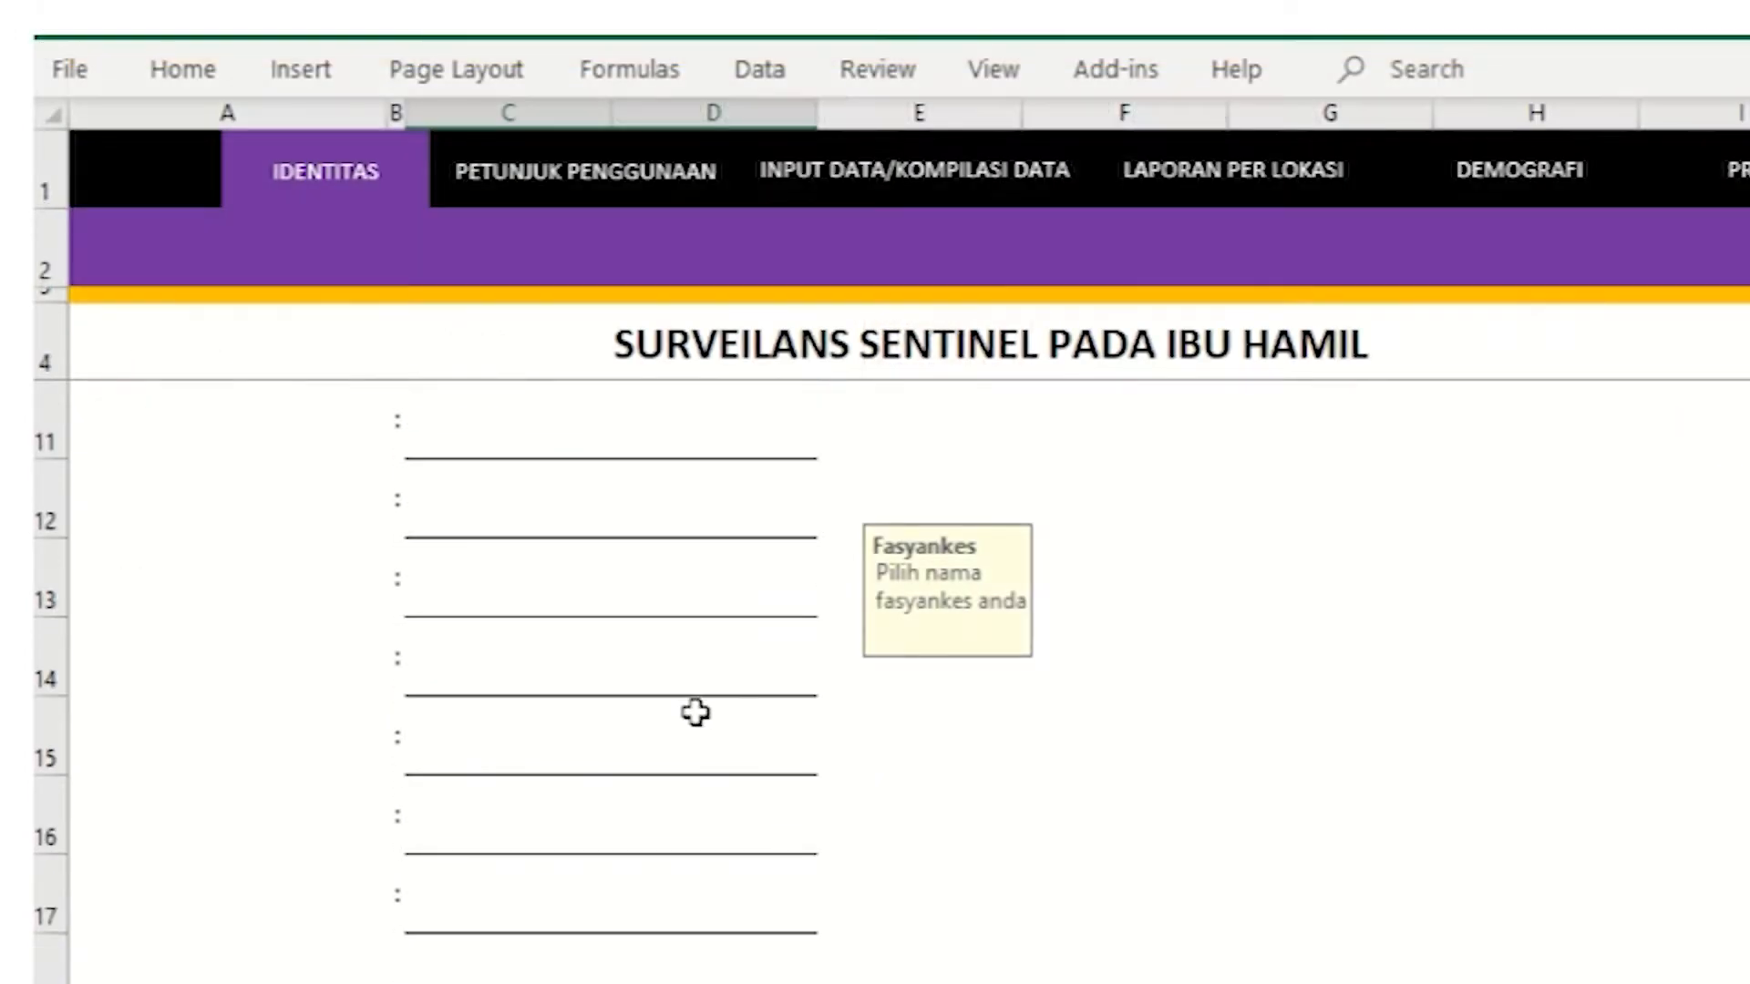
{"action": "scroll", "coordinate": [698, 711], "scroll_direction": "down", "scroll_amount": 1}
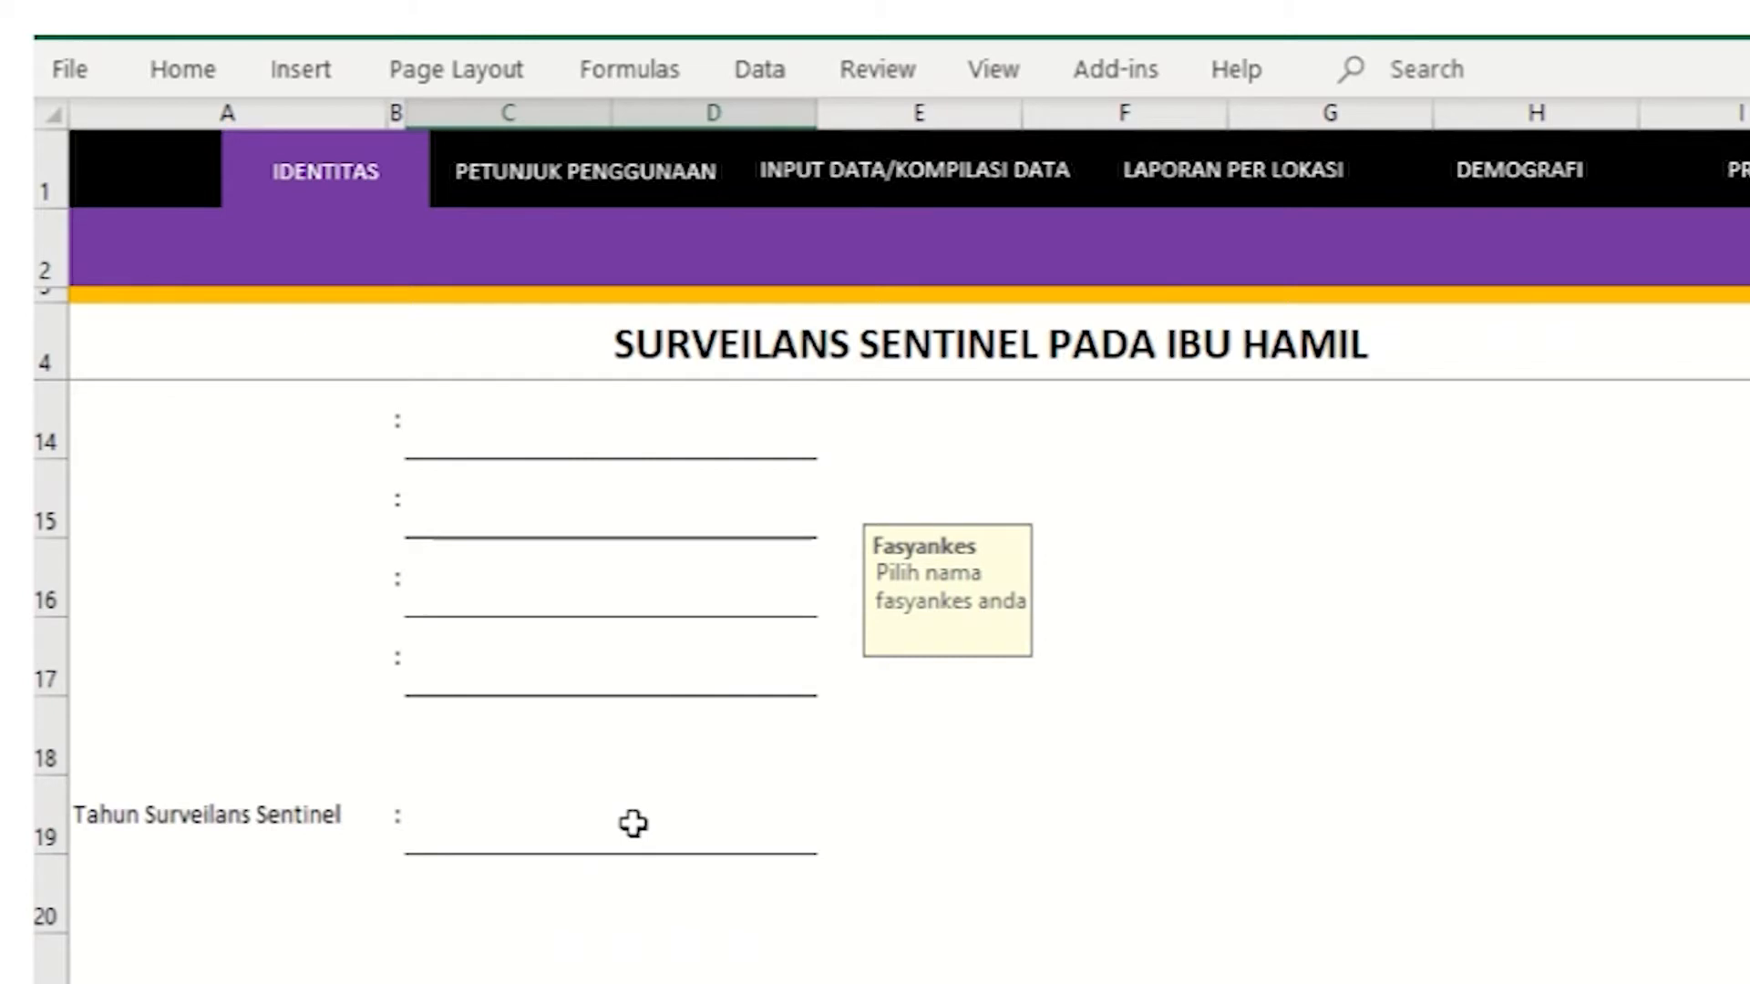
Step: Choose 2021 as the Tahun Surveilans Sentinel from its dropdown list
{"action": "left_click", "coordinate": [285, 813]}
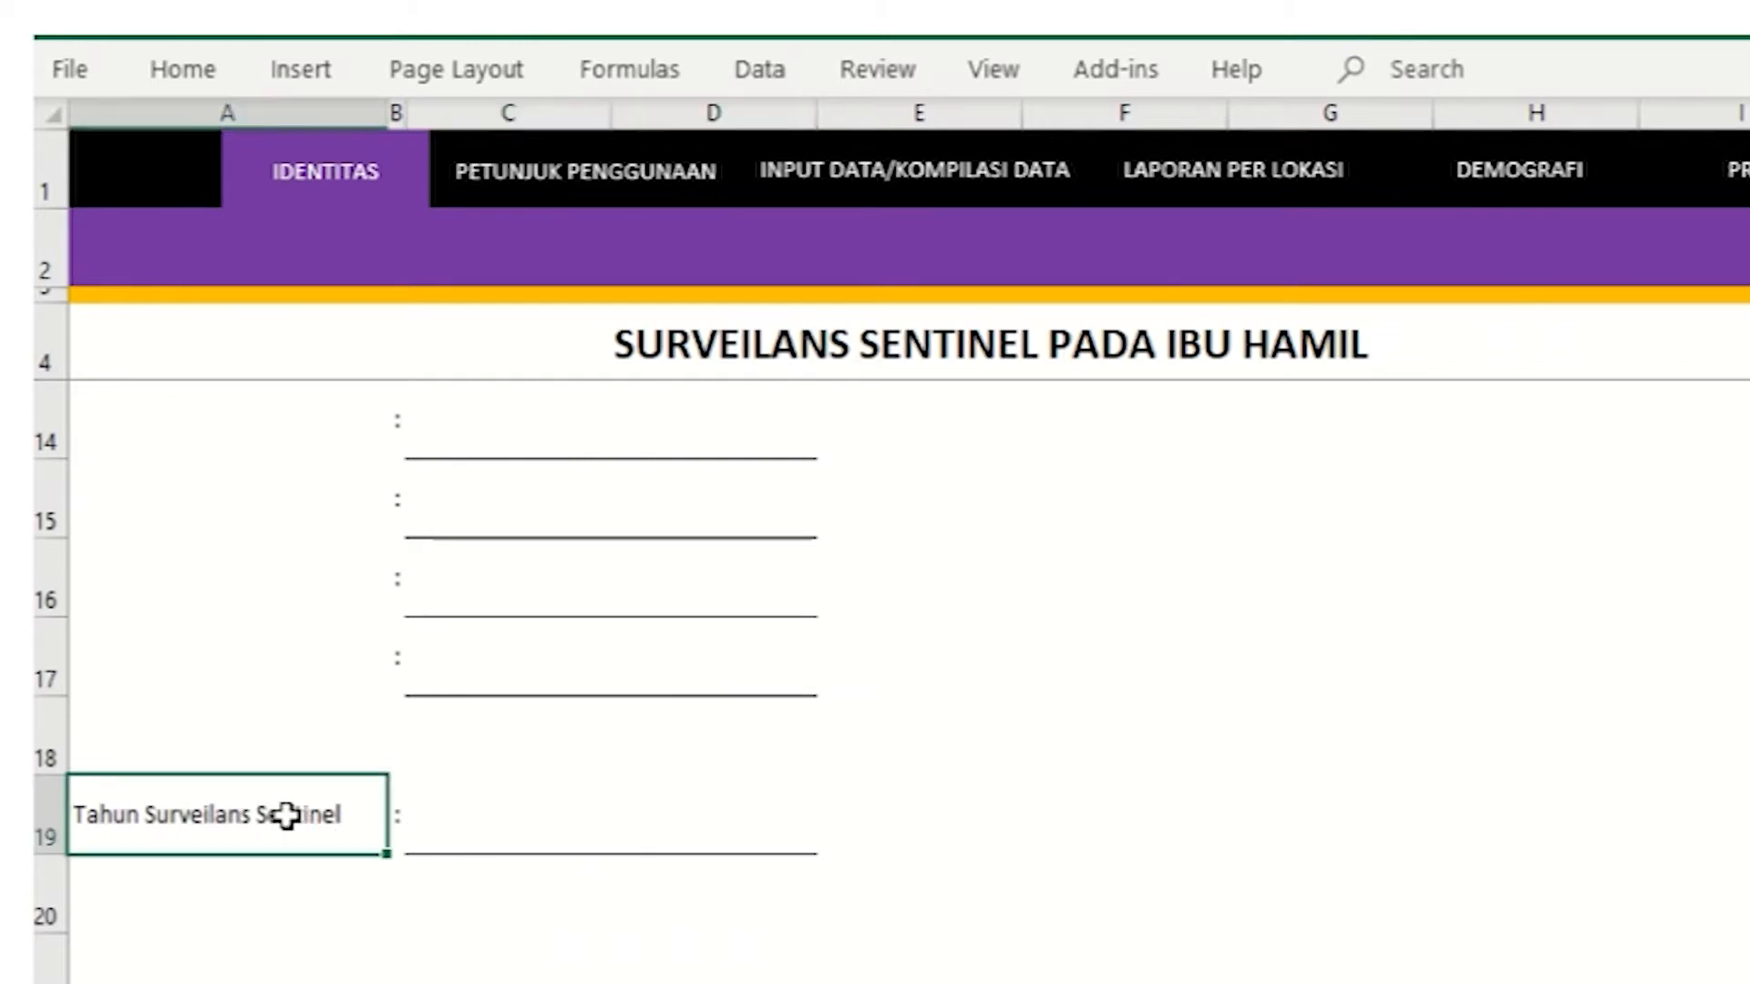
{"action": "left_click", "coordinate": [528, 832]}
{"action": "left_click", "coordinate": [833, 838]}
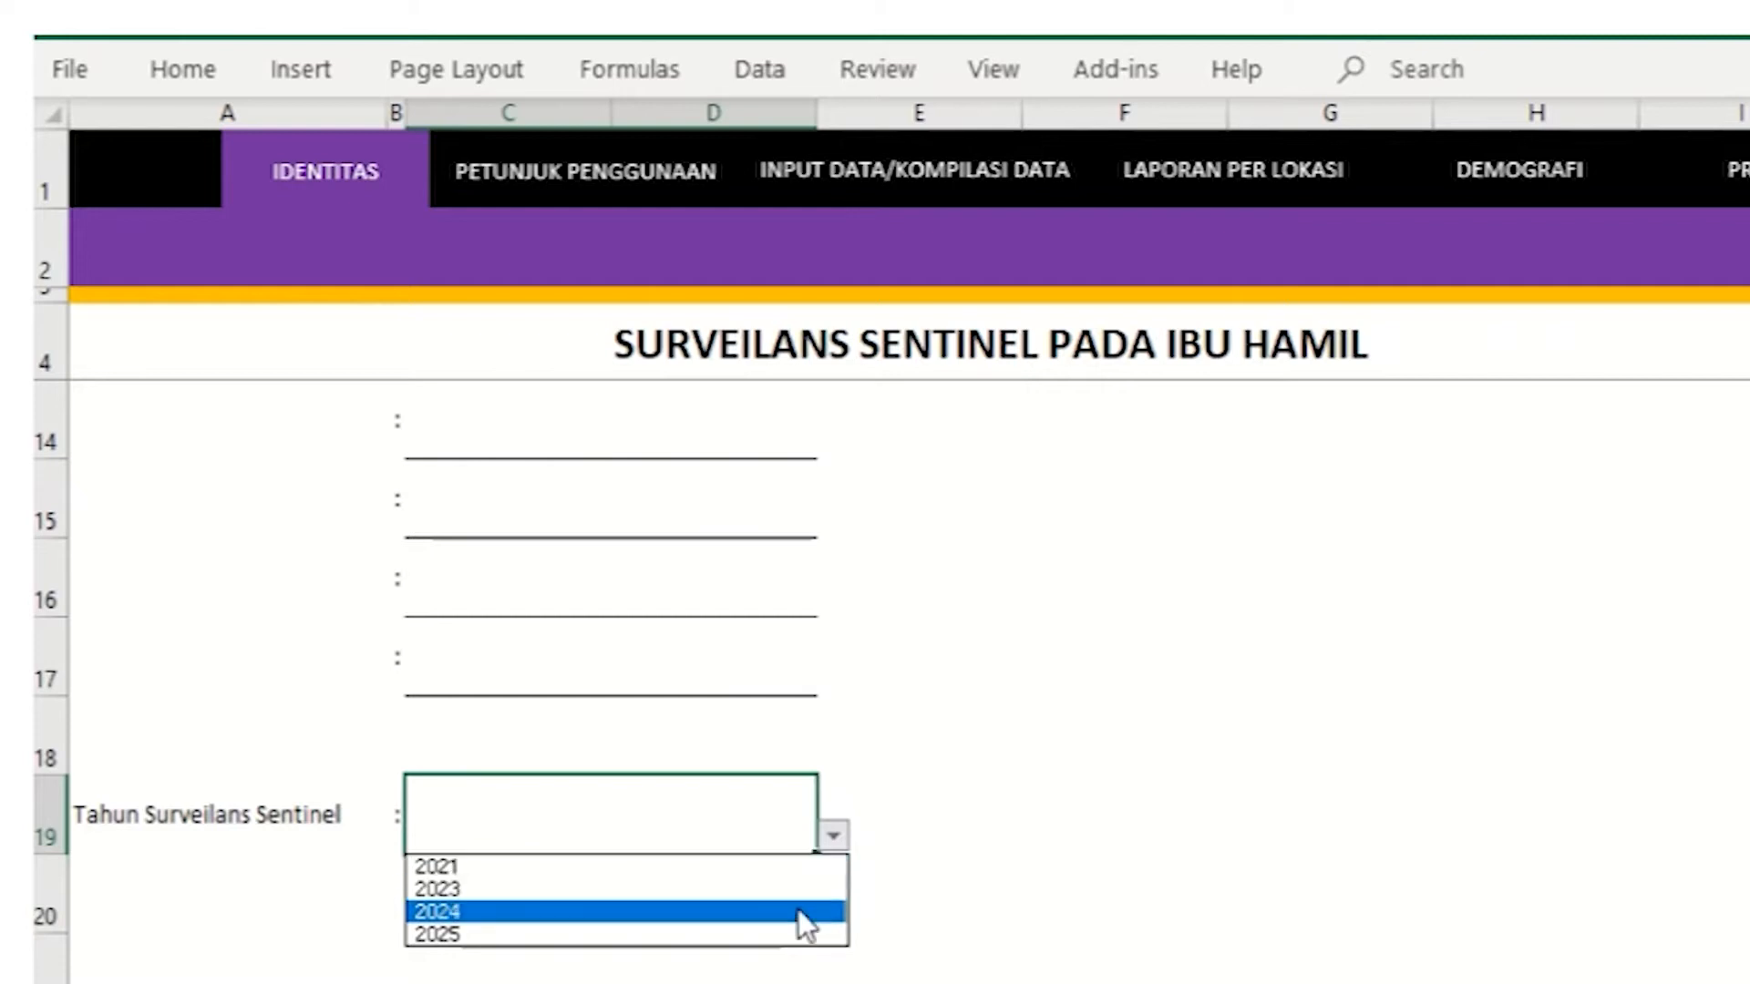
{"action": "left_click", "coordinate": [767, 870]}
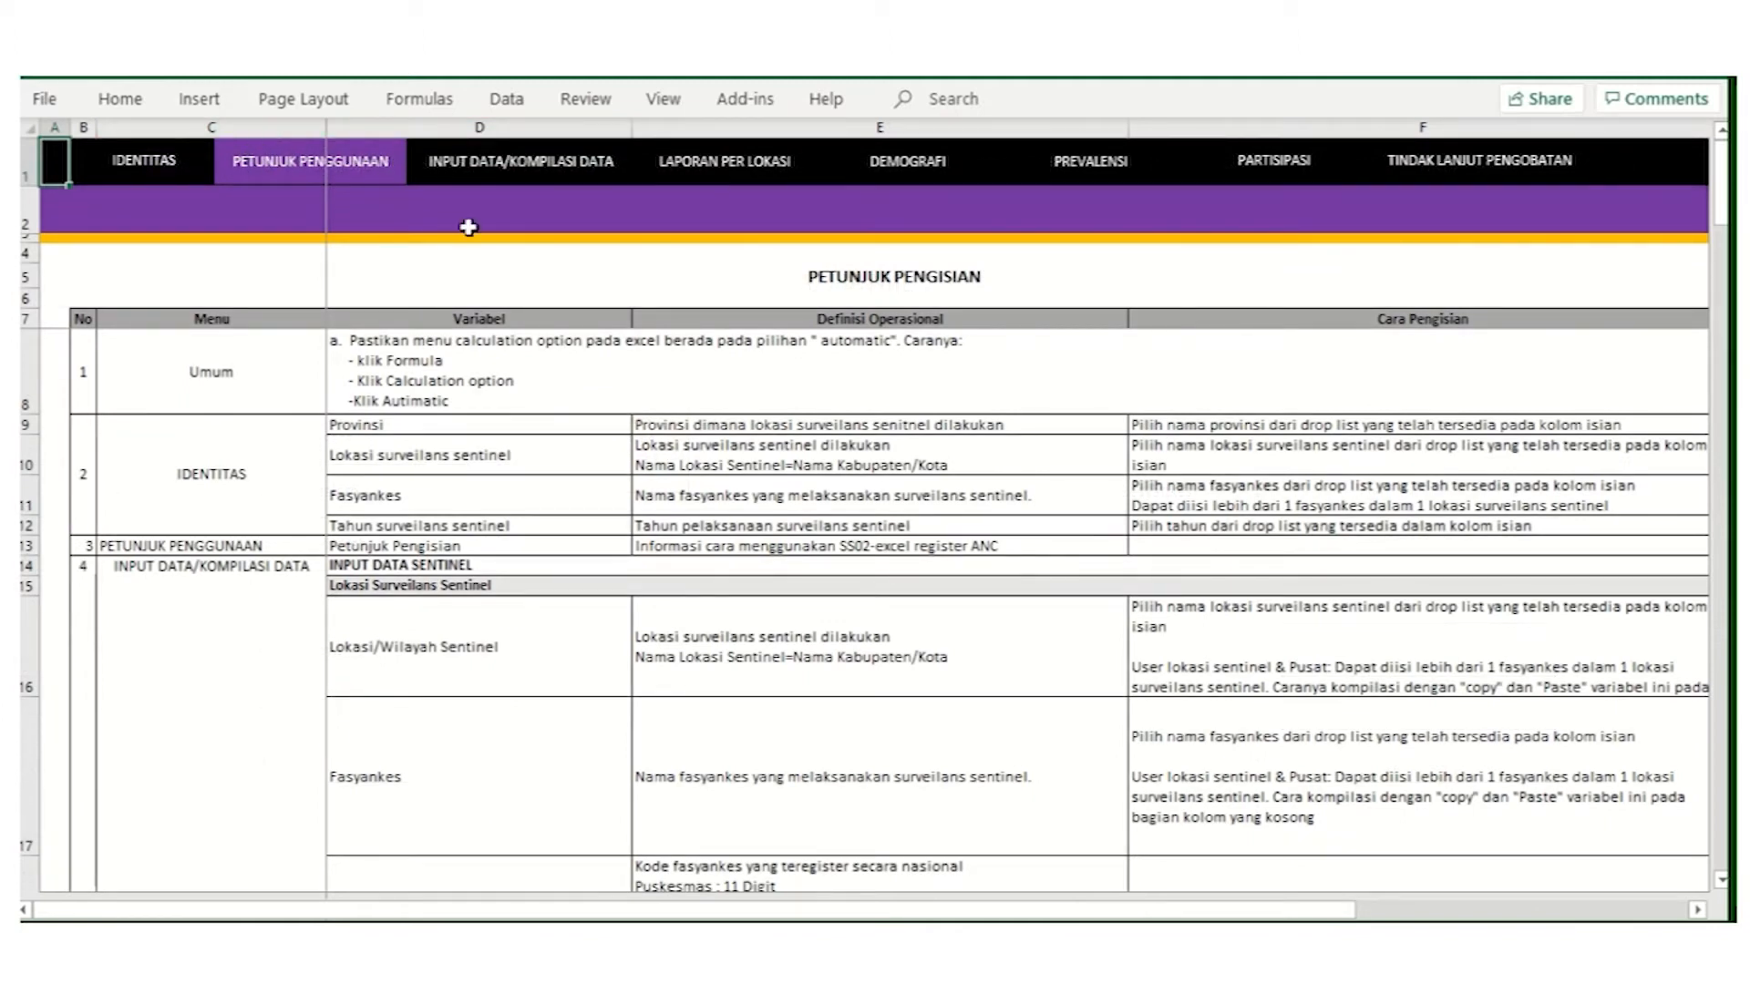
Step: Review the PETUNJUK PENGISIAN table's No, Variabel, Definisi Operasional and Cara Pengisian columns
{"action": "left_click", "coordinate": [903, 284]}
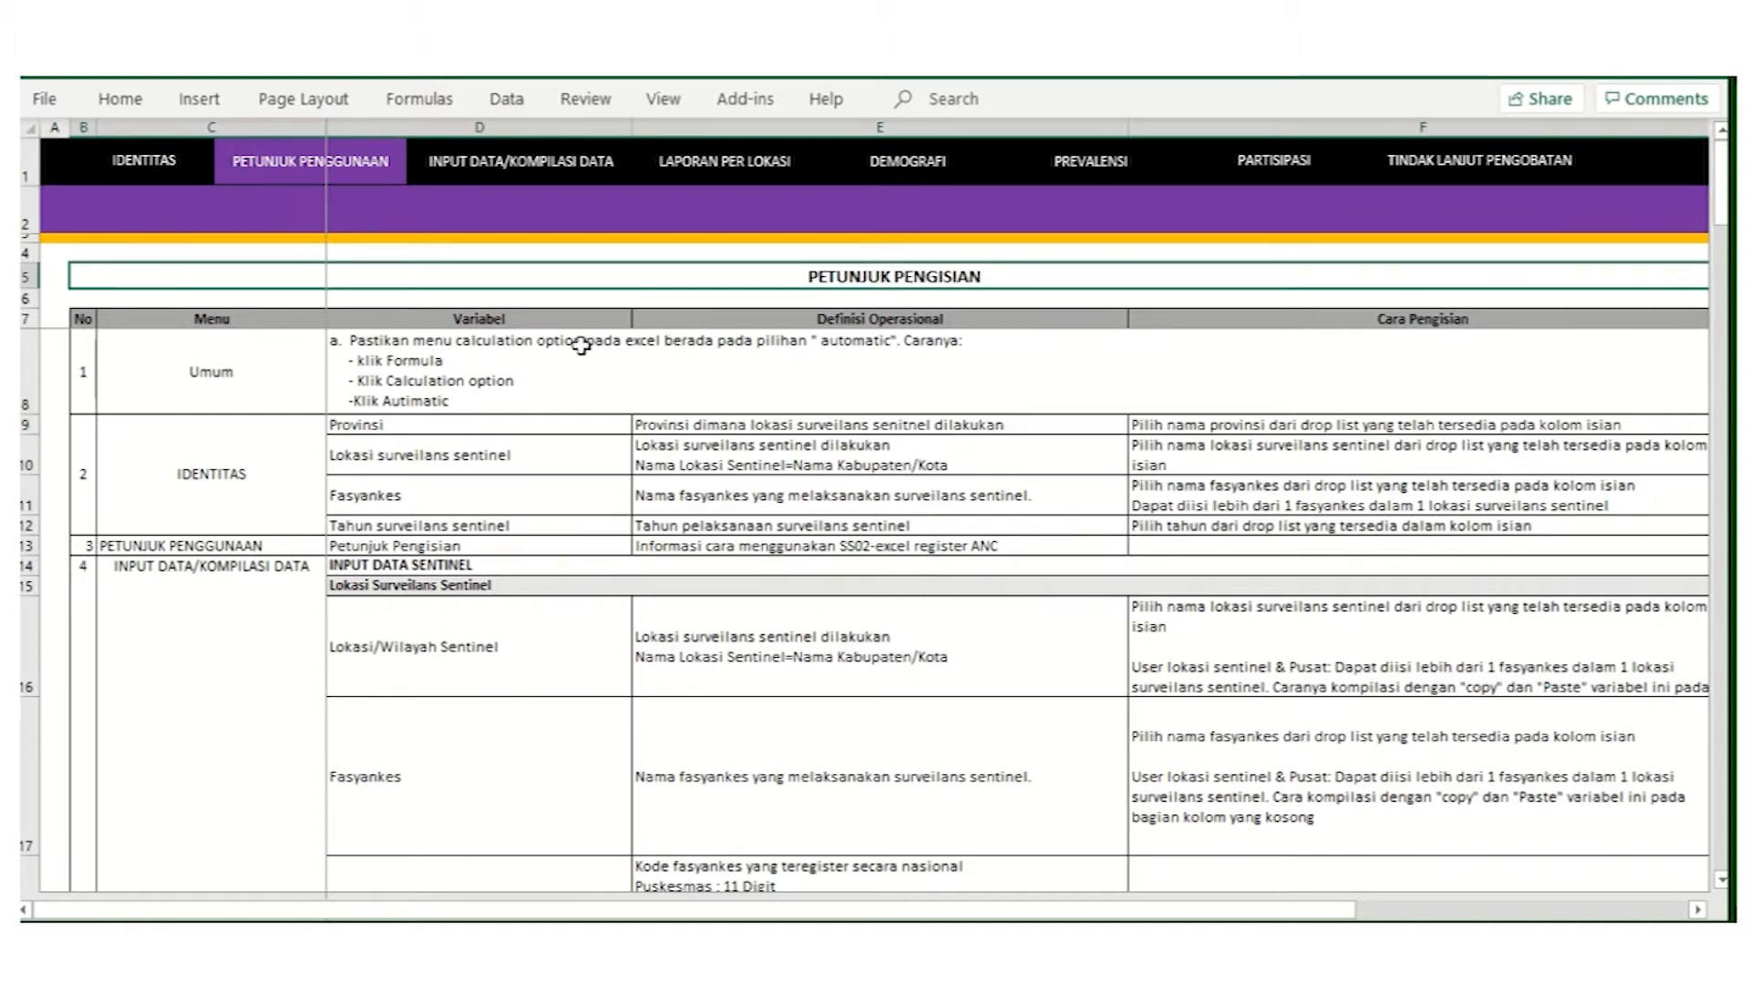
{"action": "left_click", "coordinate": [87, 320]}
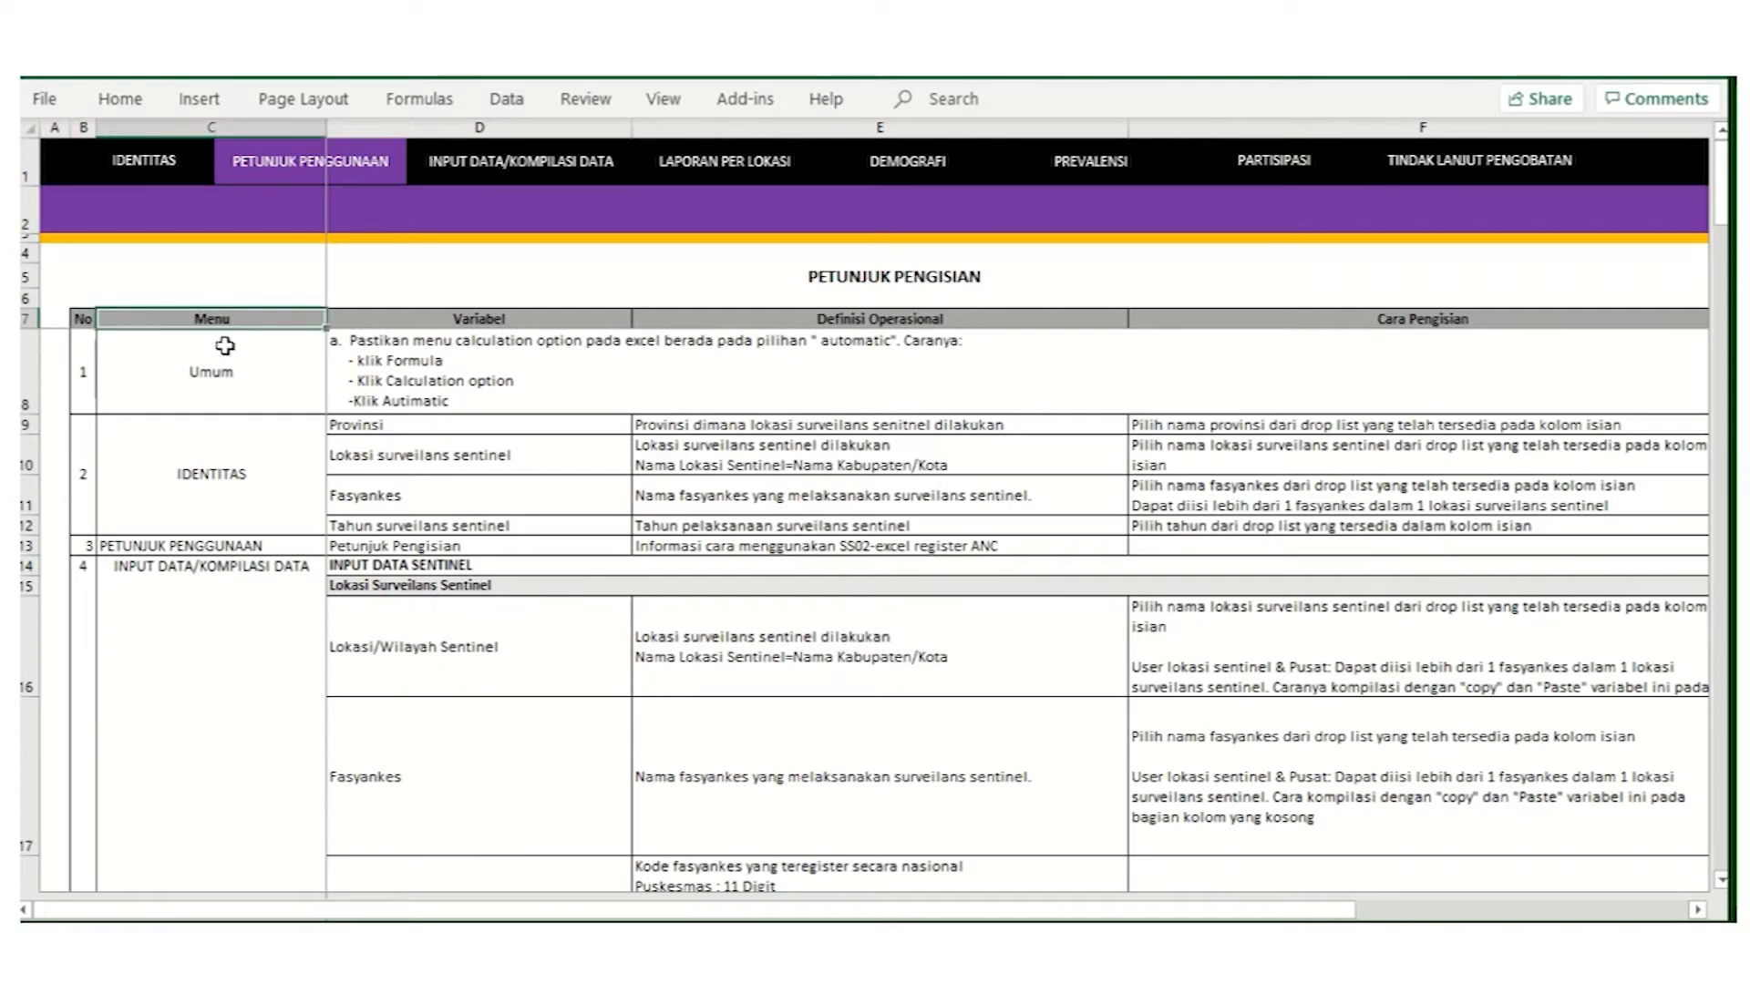
{"action": "left_click", "coordinate": [492, 321]}
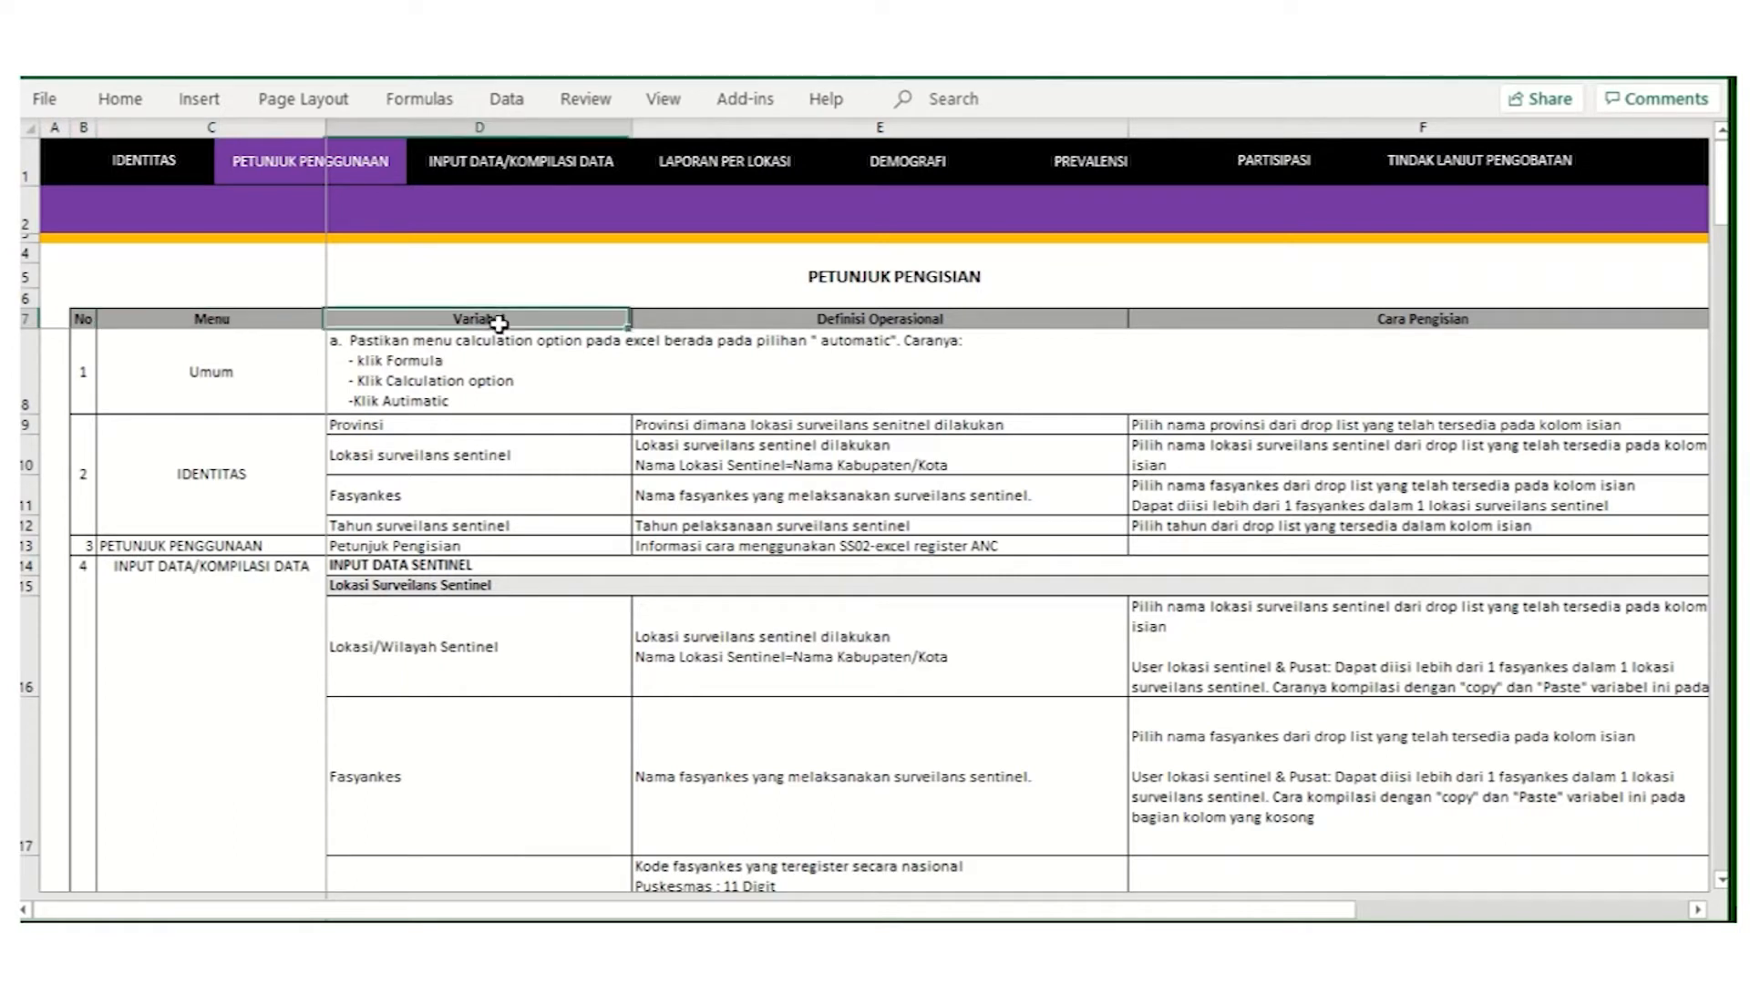
{"action": "left_click", "coordinate": [846, 320]}
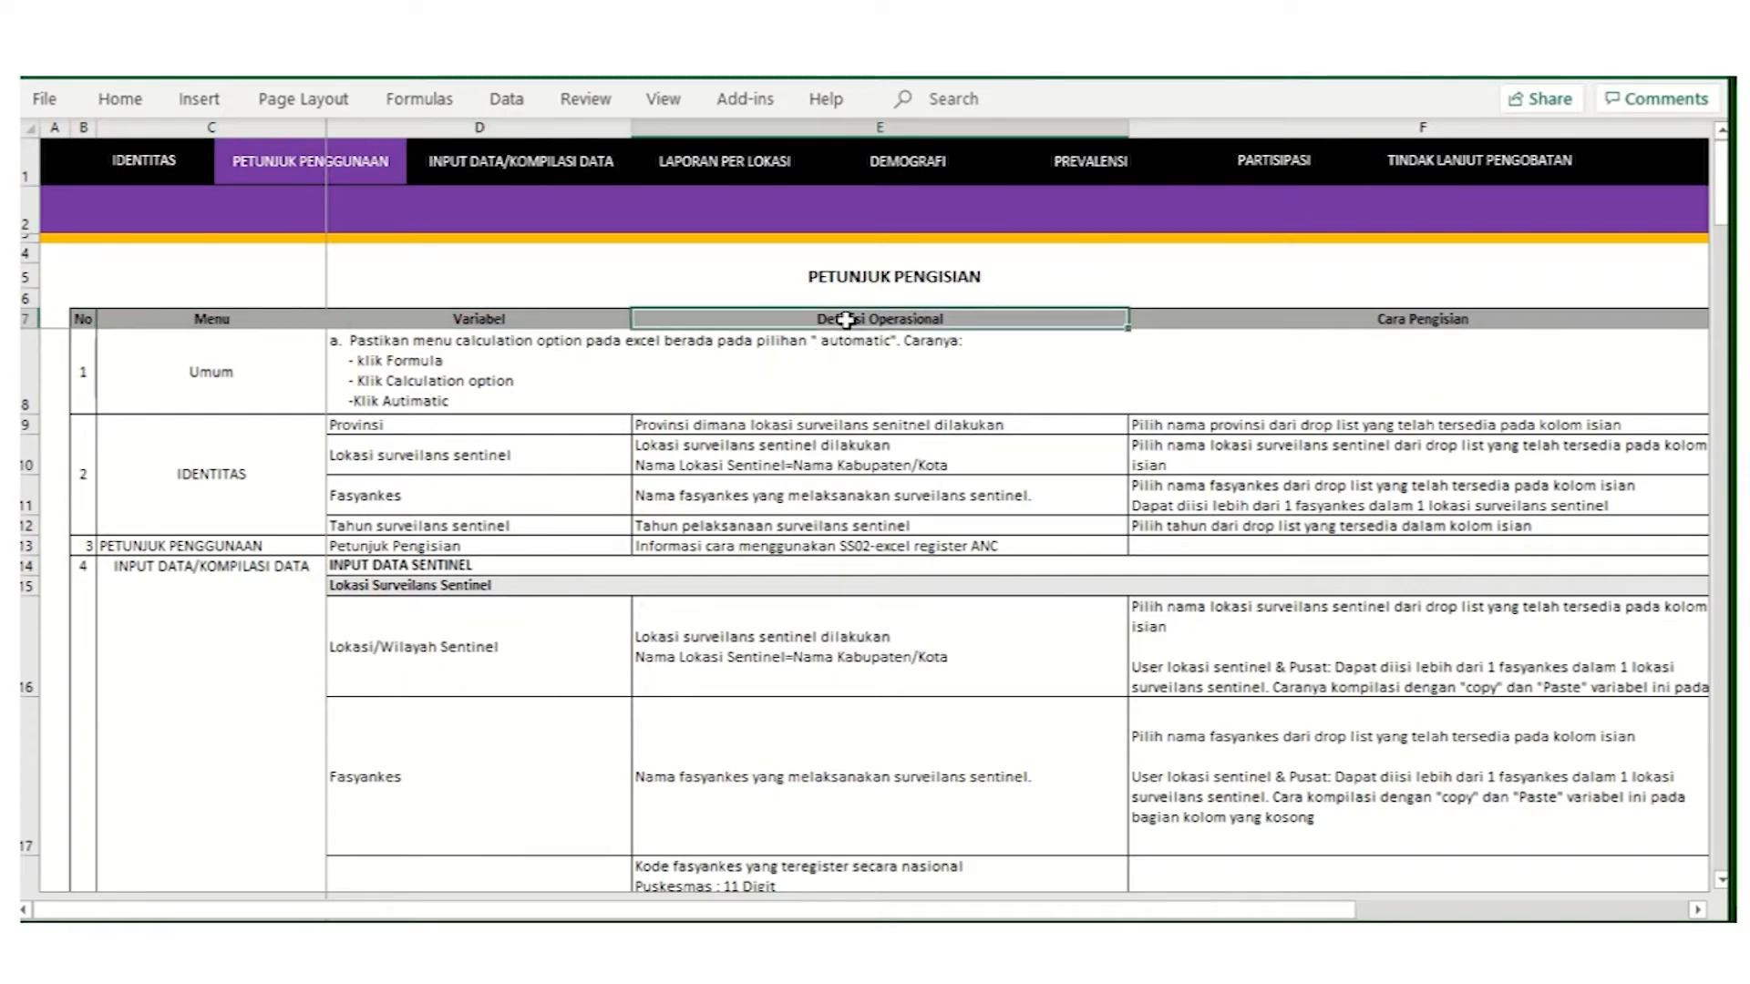
{"action": "left_click", "coordinate": [1430, 318]}
Step: Scroll through the filling instructions, then go to the INPUT DATA/KOMPILASI DATA sheet
{"action": "scroll", "coordinate": [184, 613], "scroll_direction": "down", "scroll_amount": 1}
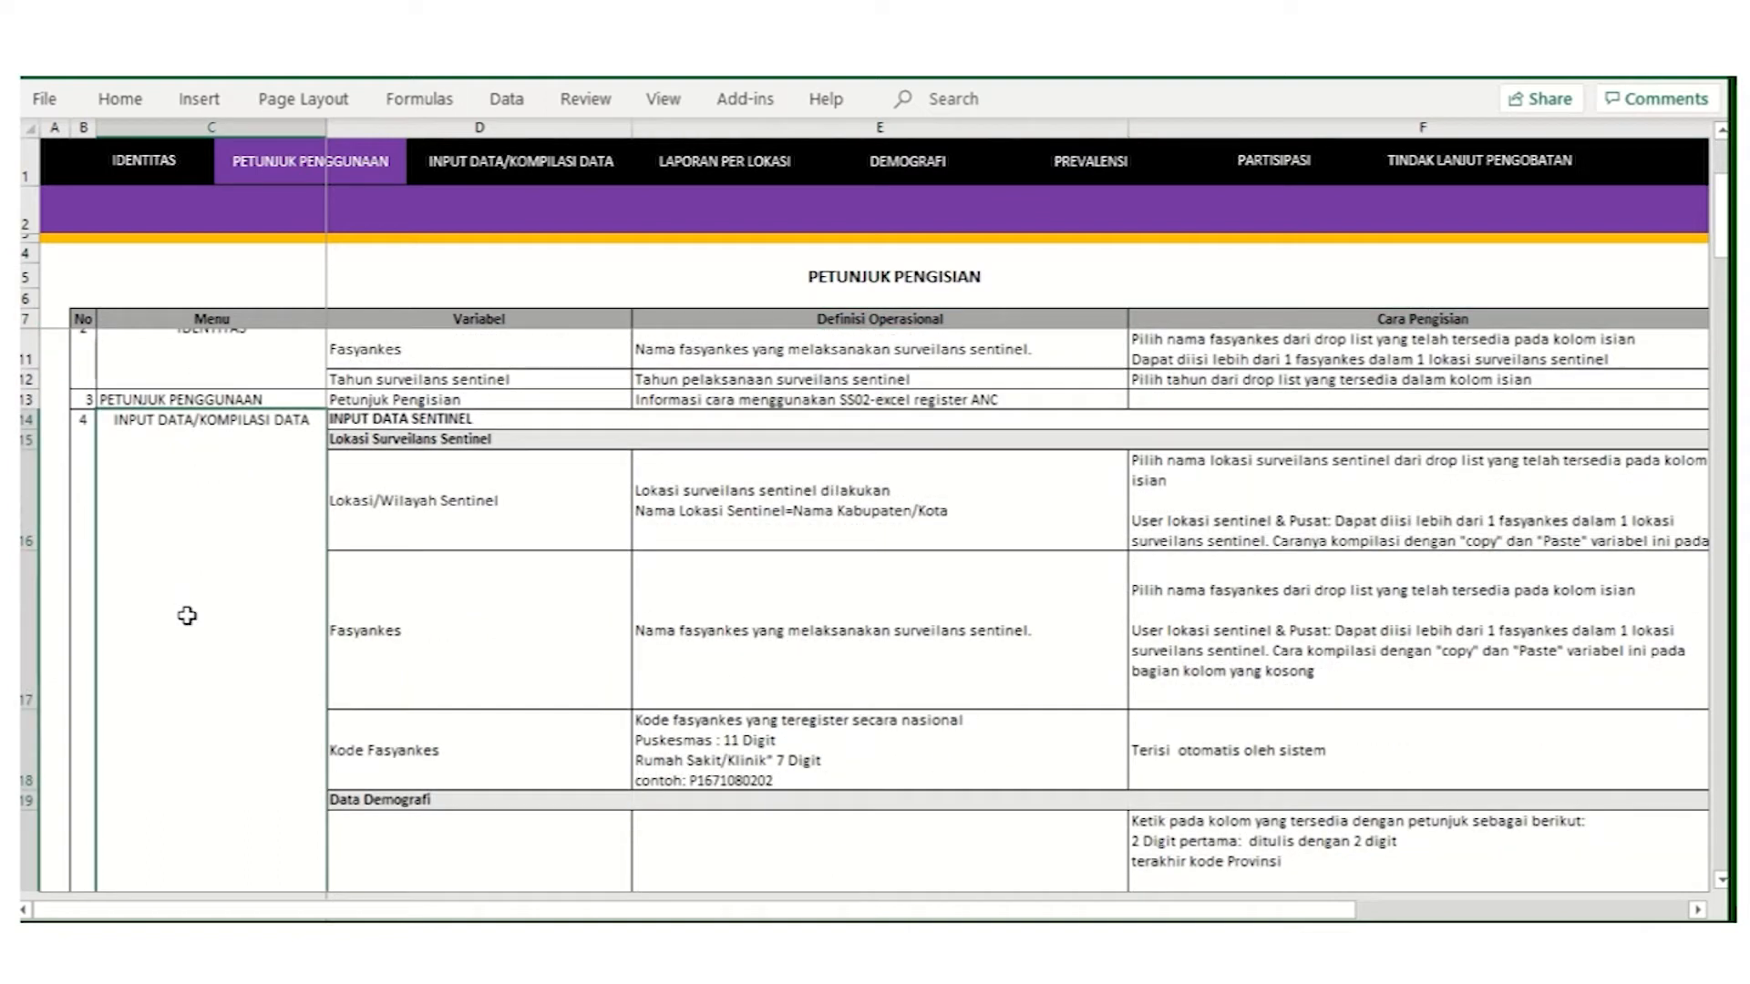
{"action": "scroll", "coordinate": [187, 616], "scroll_direction": "down", "scroll_amount": 1}
{"action": "scroll", "coordinate": [187, 616], "scroll_direction": "down", "scroll_amount": 2}
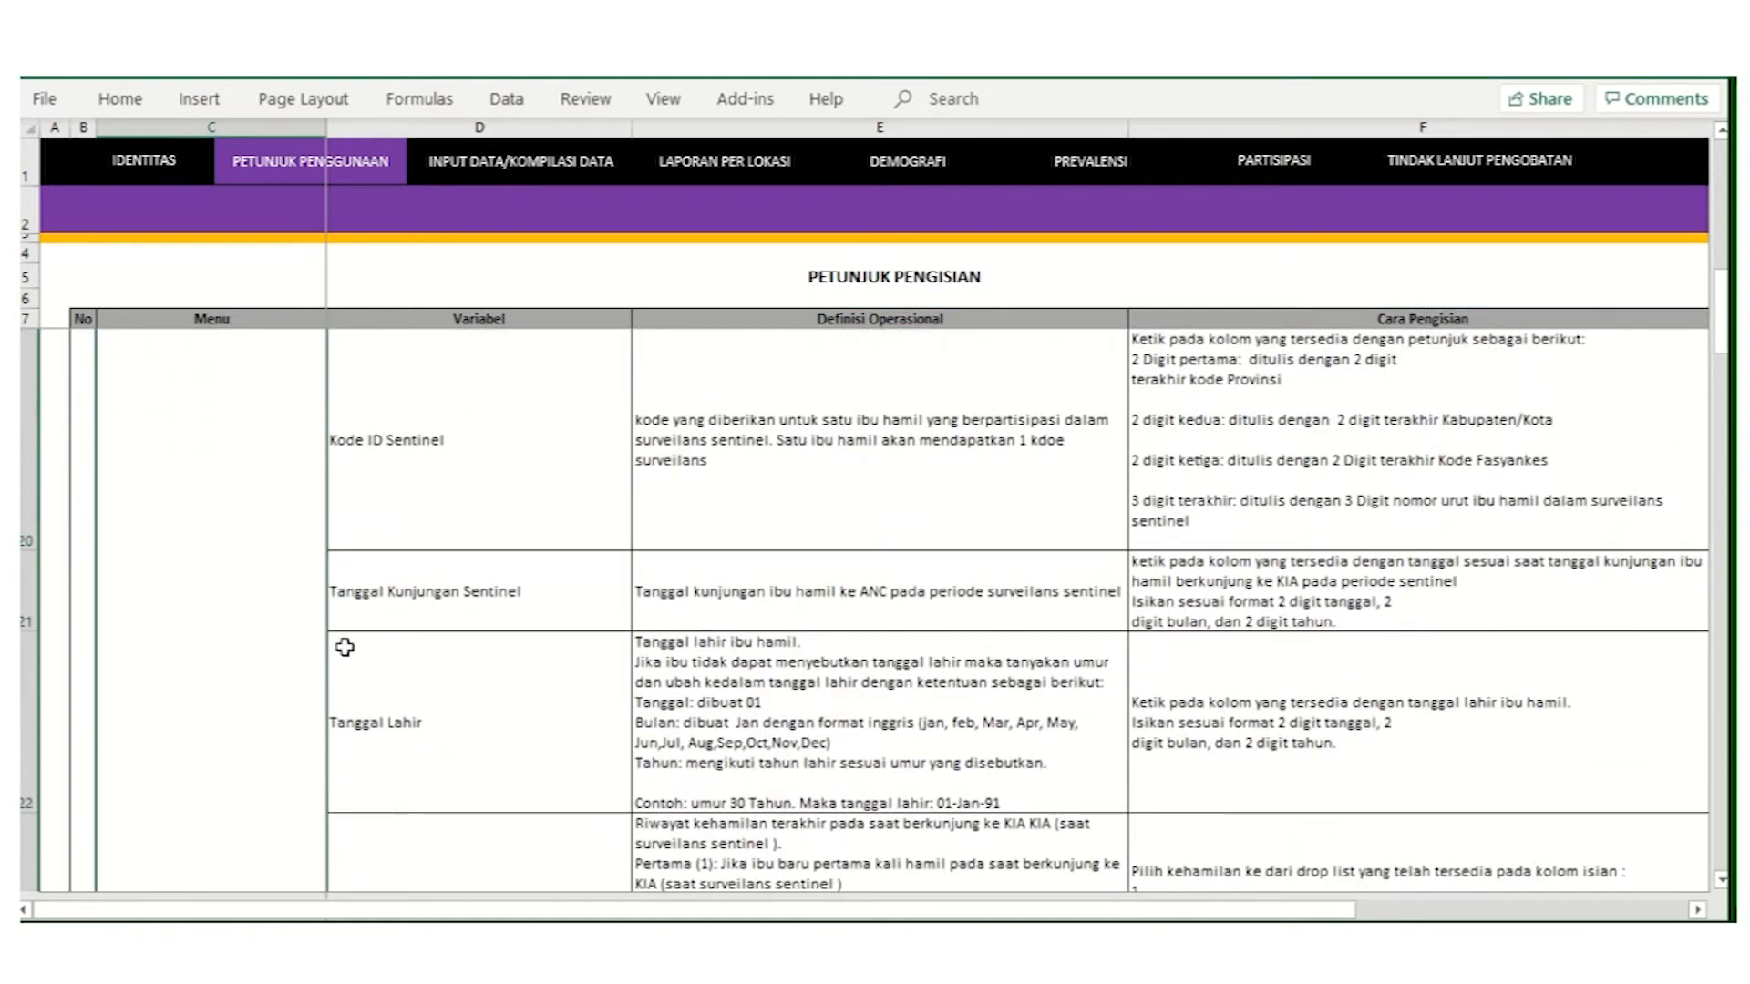
{"action": "scroll", "coordinate": [345, 647], "scroll_direction": "down", "scroll_amount": 3}
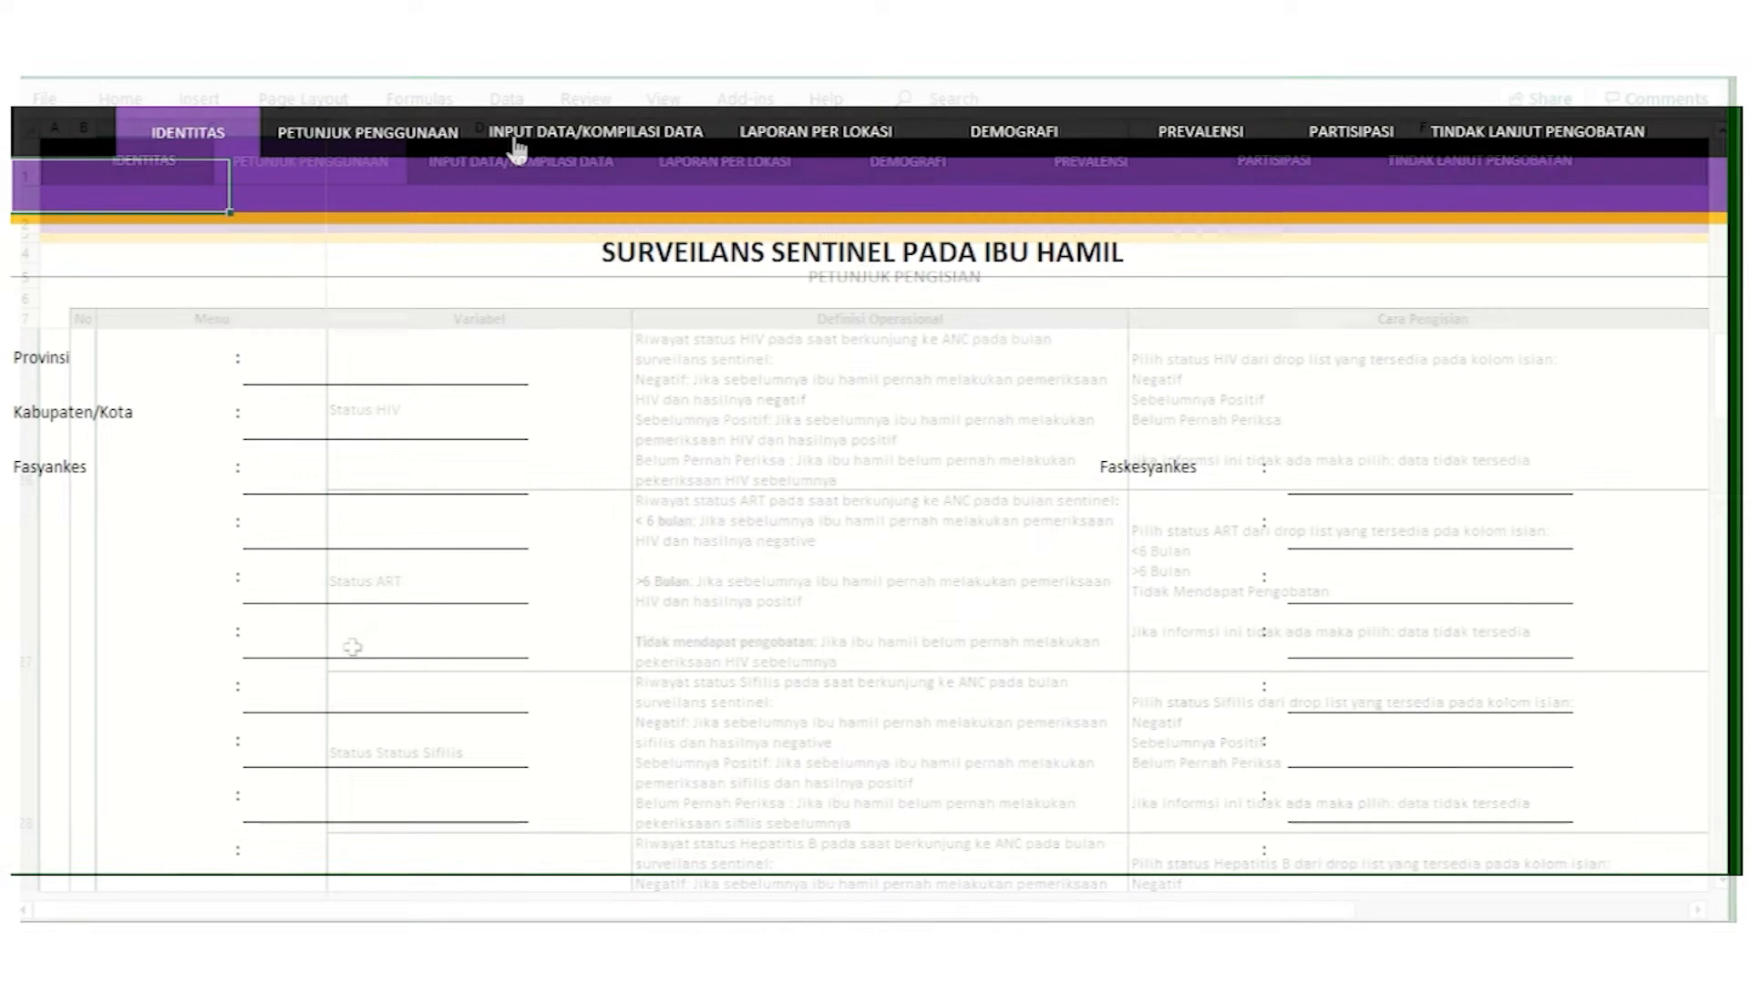
{"action": "left_click", "coordinate": [521, 161]}
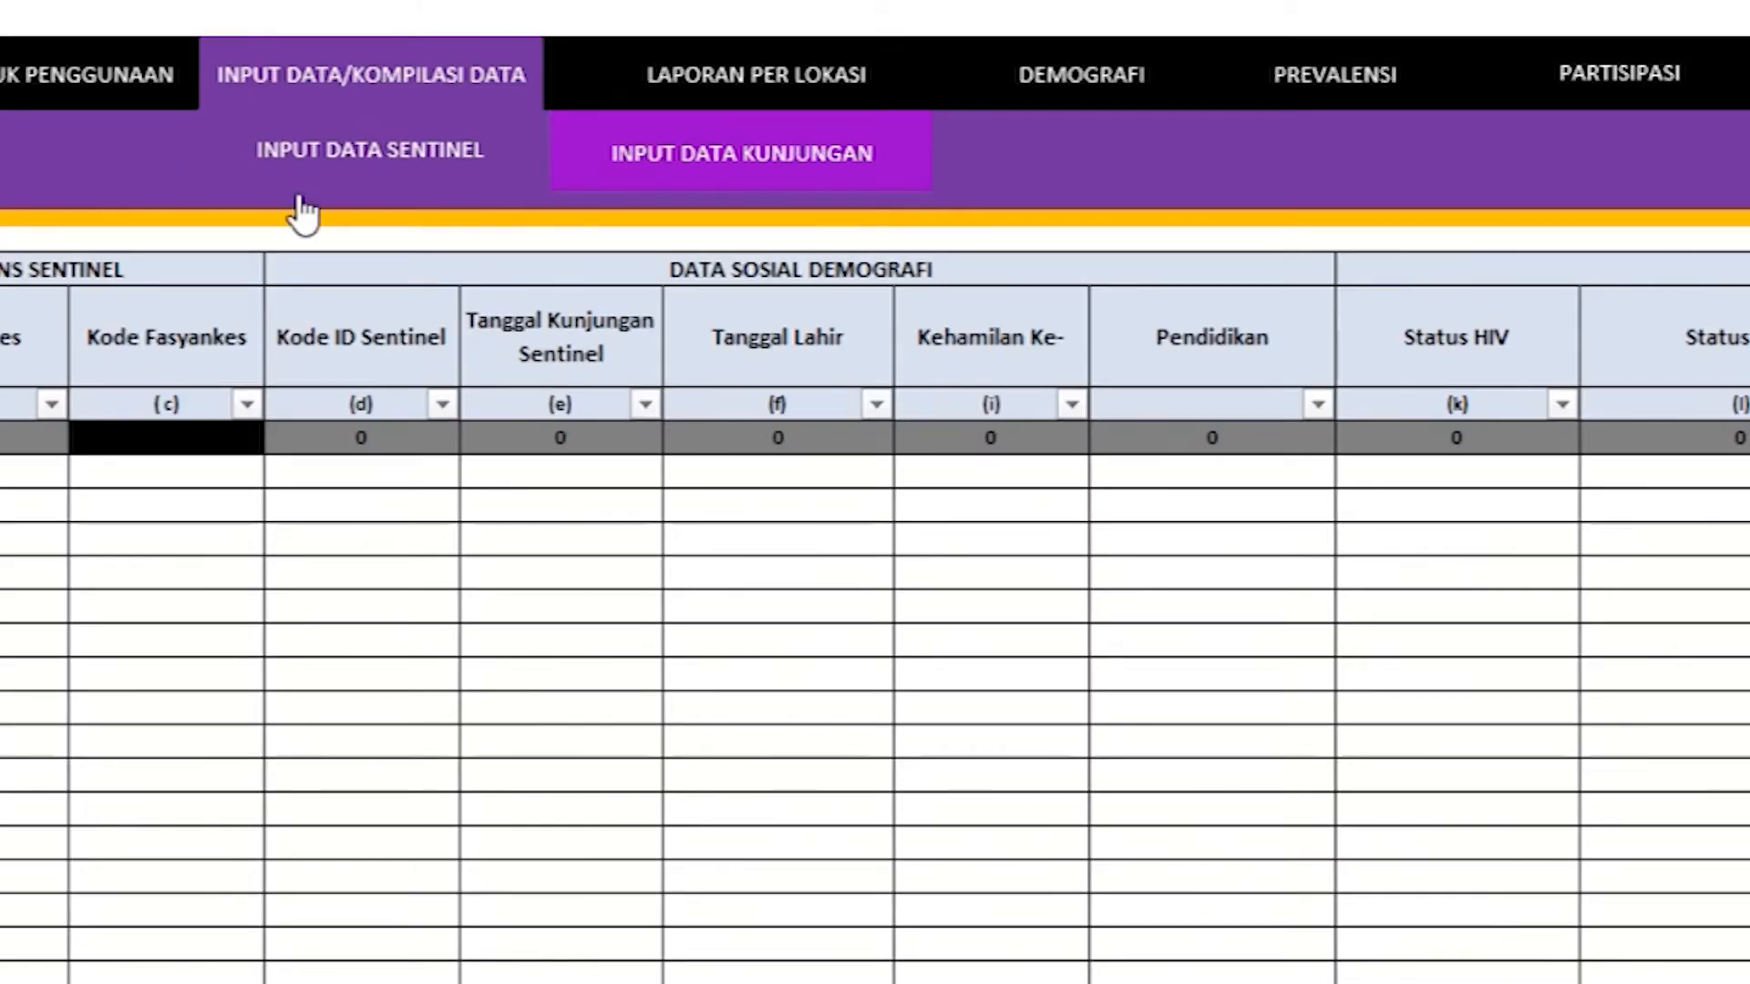
{"action": "left_click", "coordinate": [738, 159]}
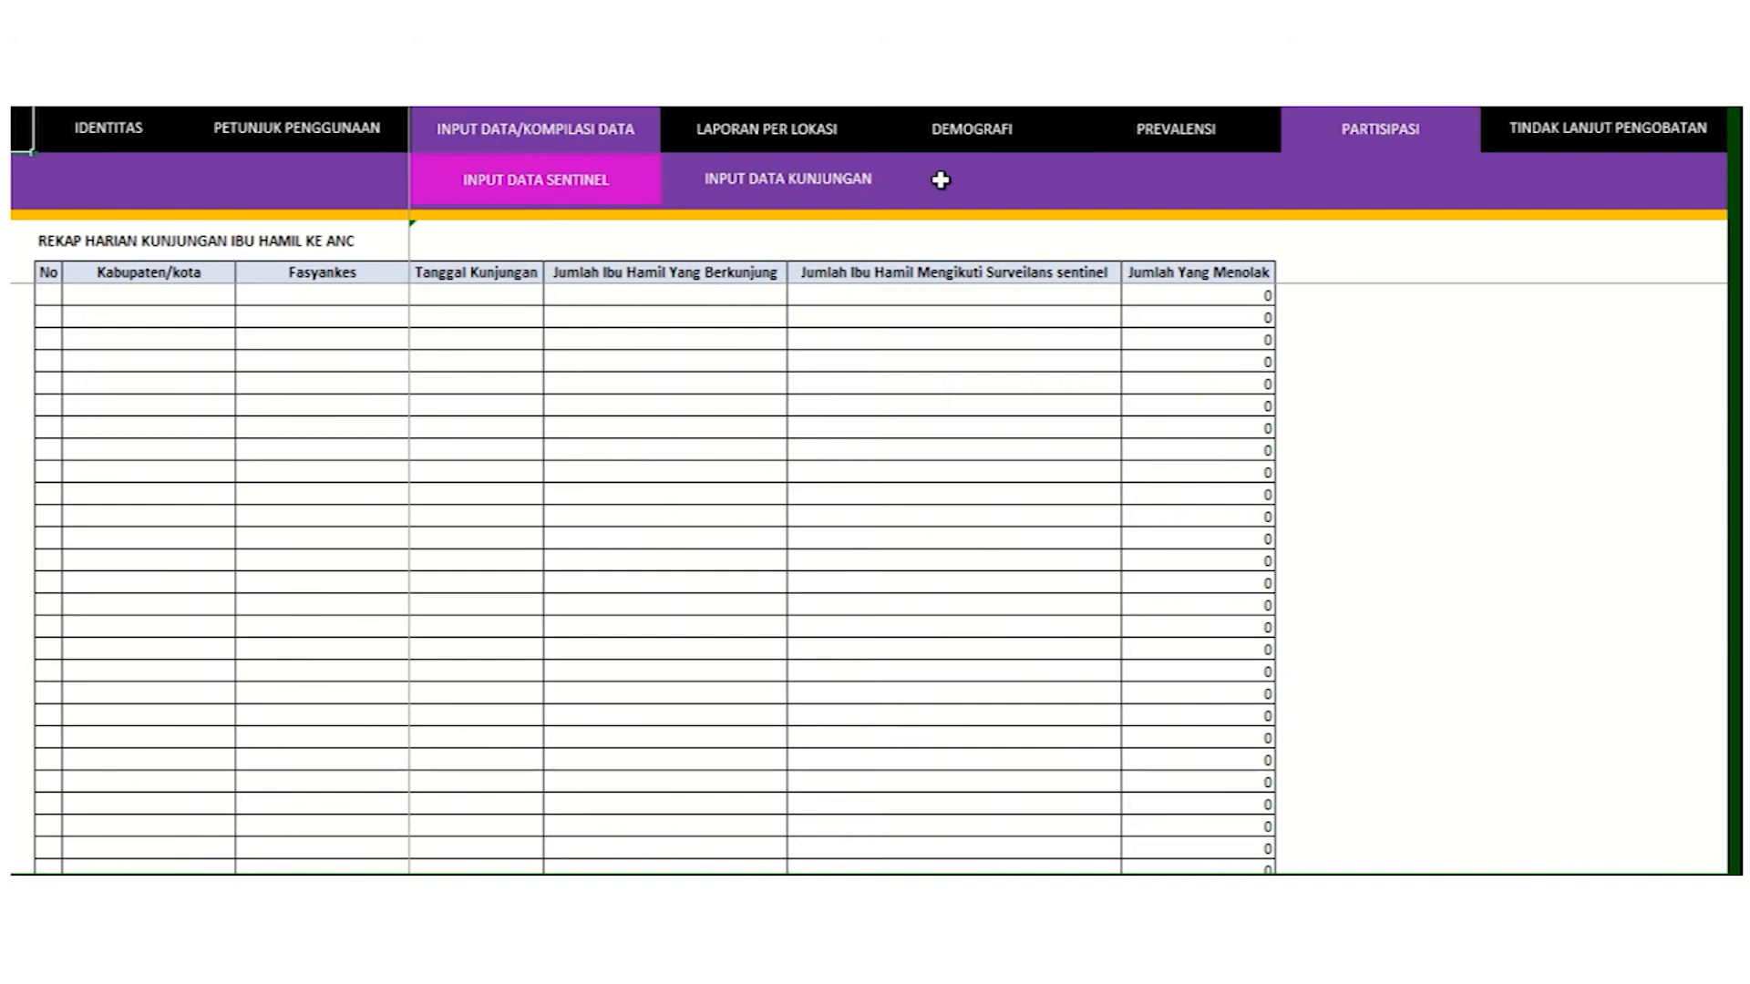
{"action": "left_click", "coordinate": [605, 194]}
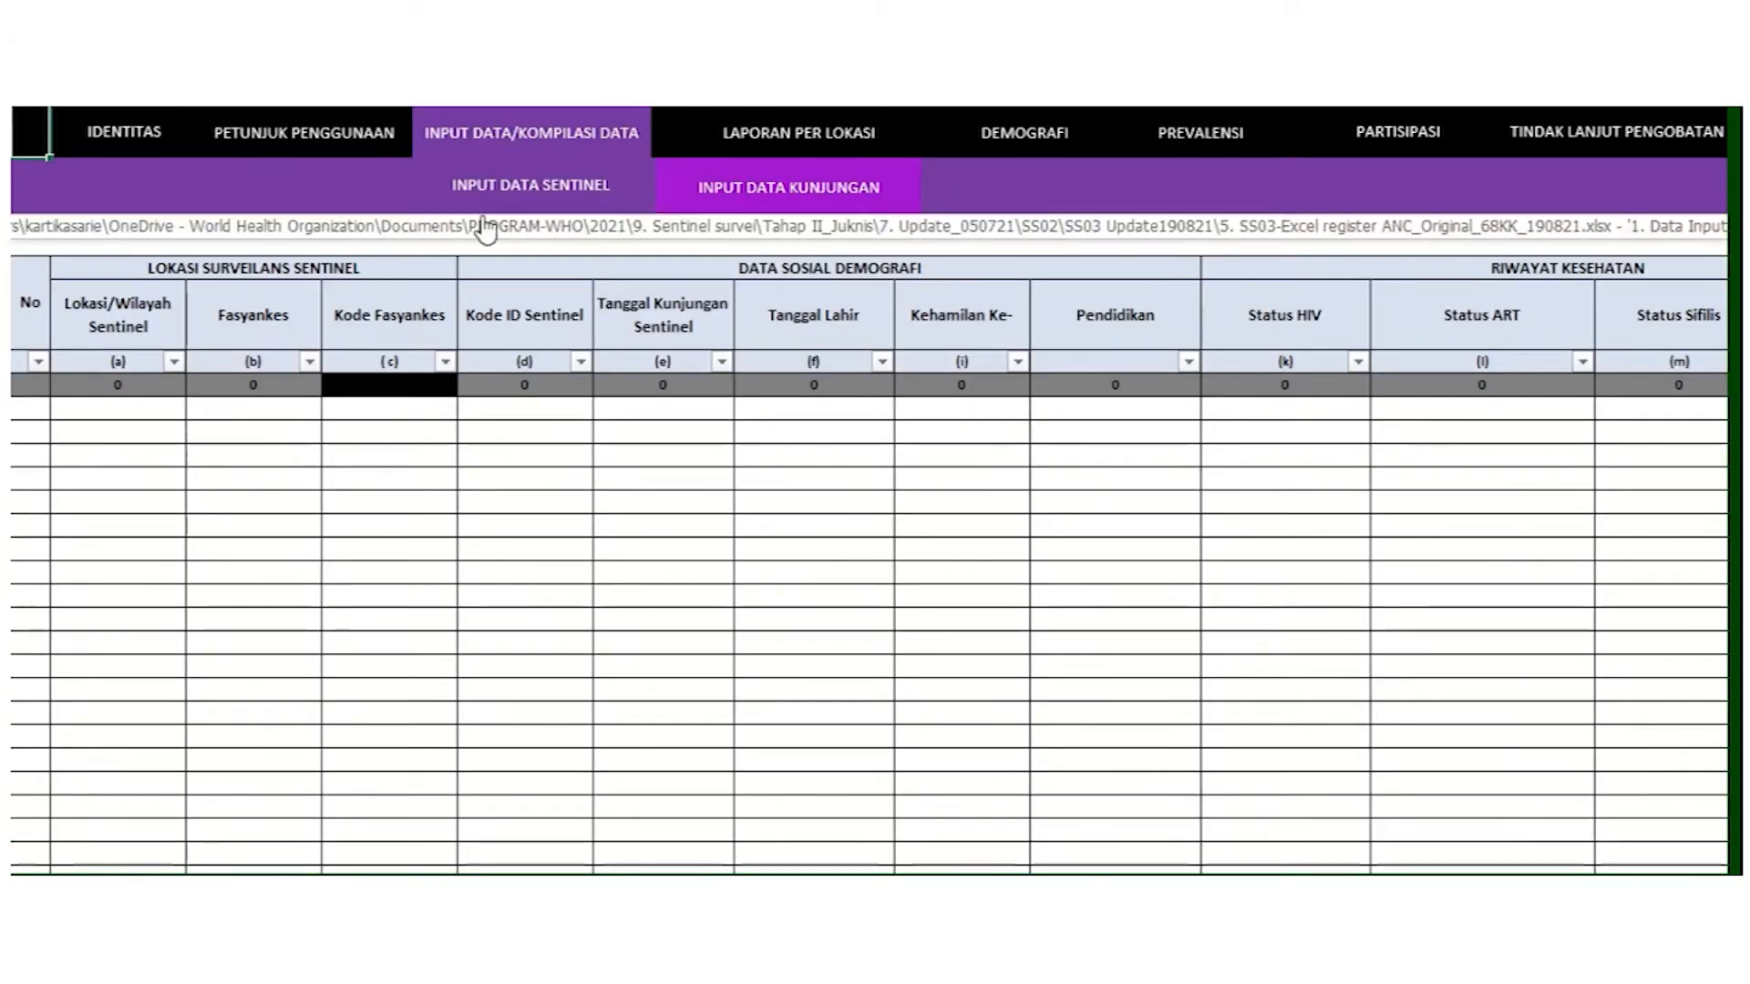
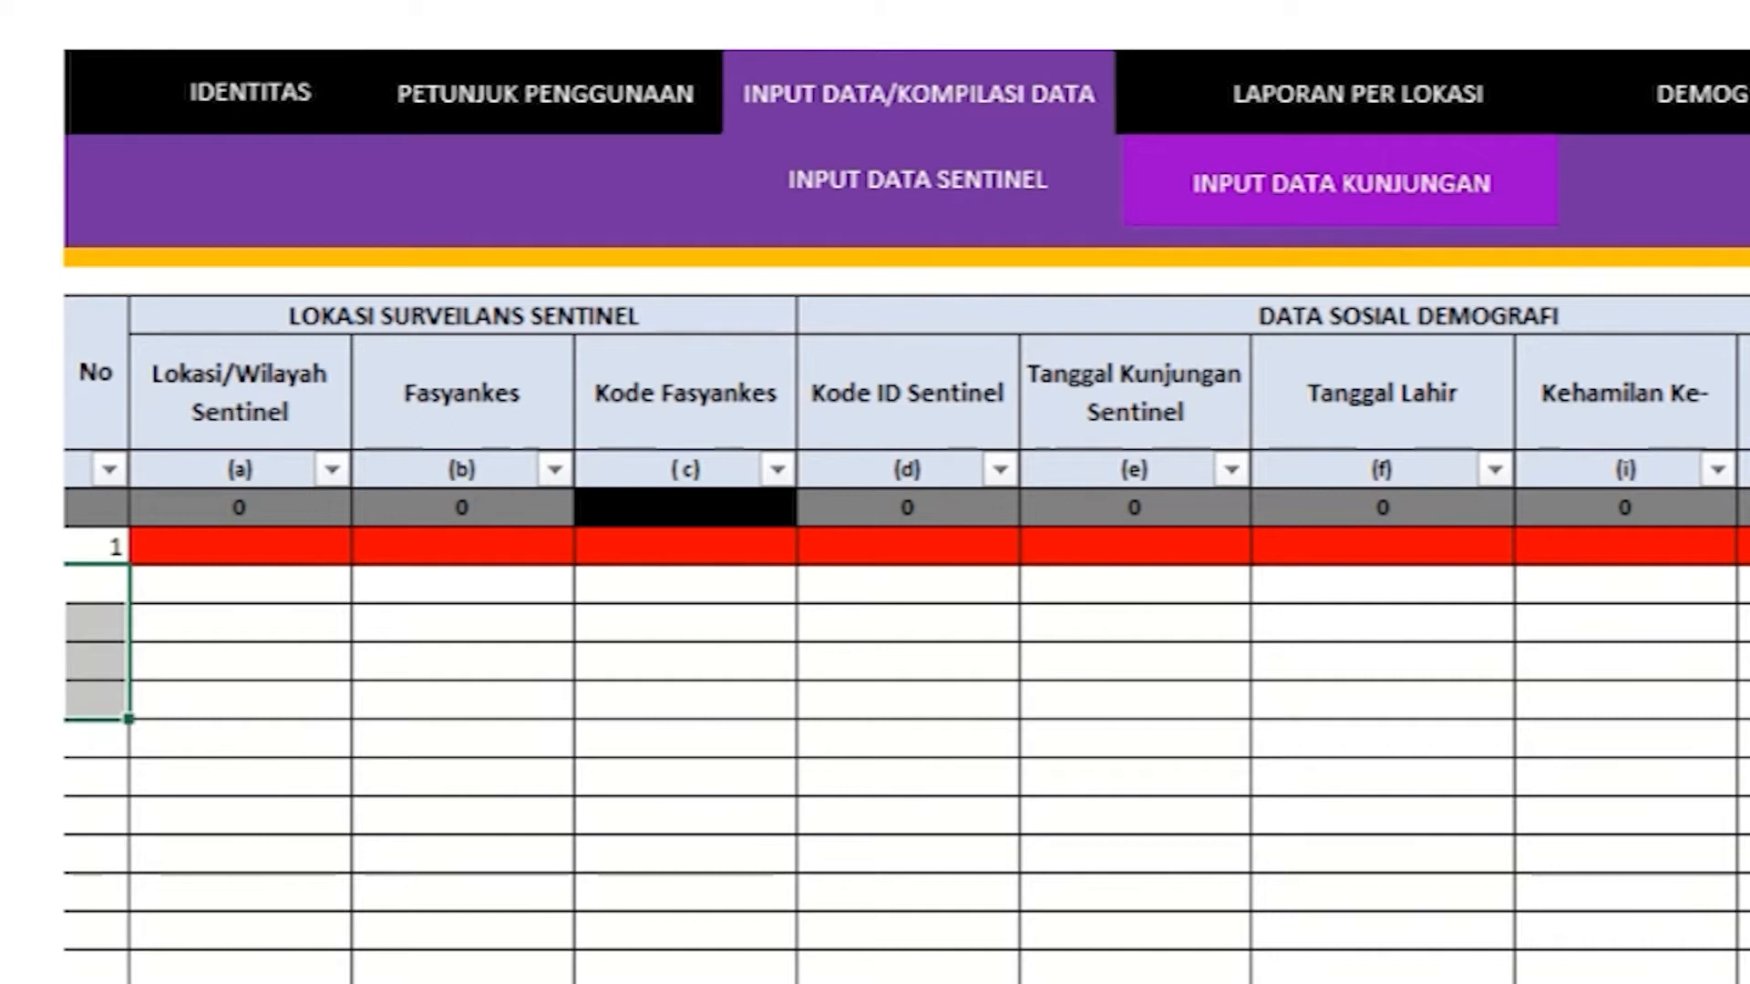
Step: Pick Aceh Besar as row 1's Lokasi and Baitussalam as its Fasyankes, then check the auto-filled facility code
{"action": "left_click", "coordinate": [330, 545]}
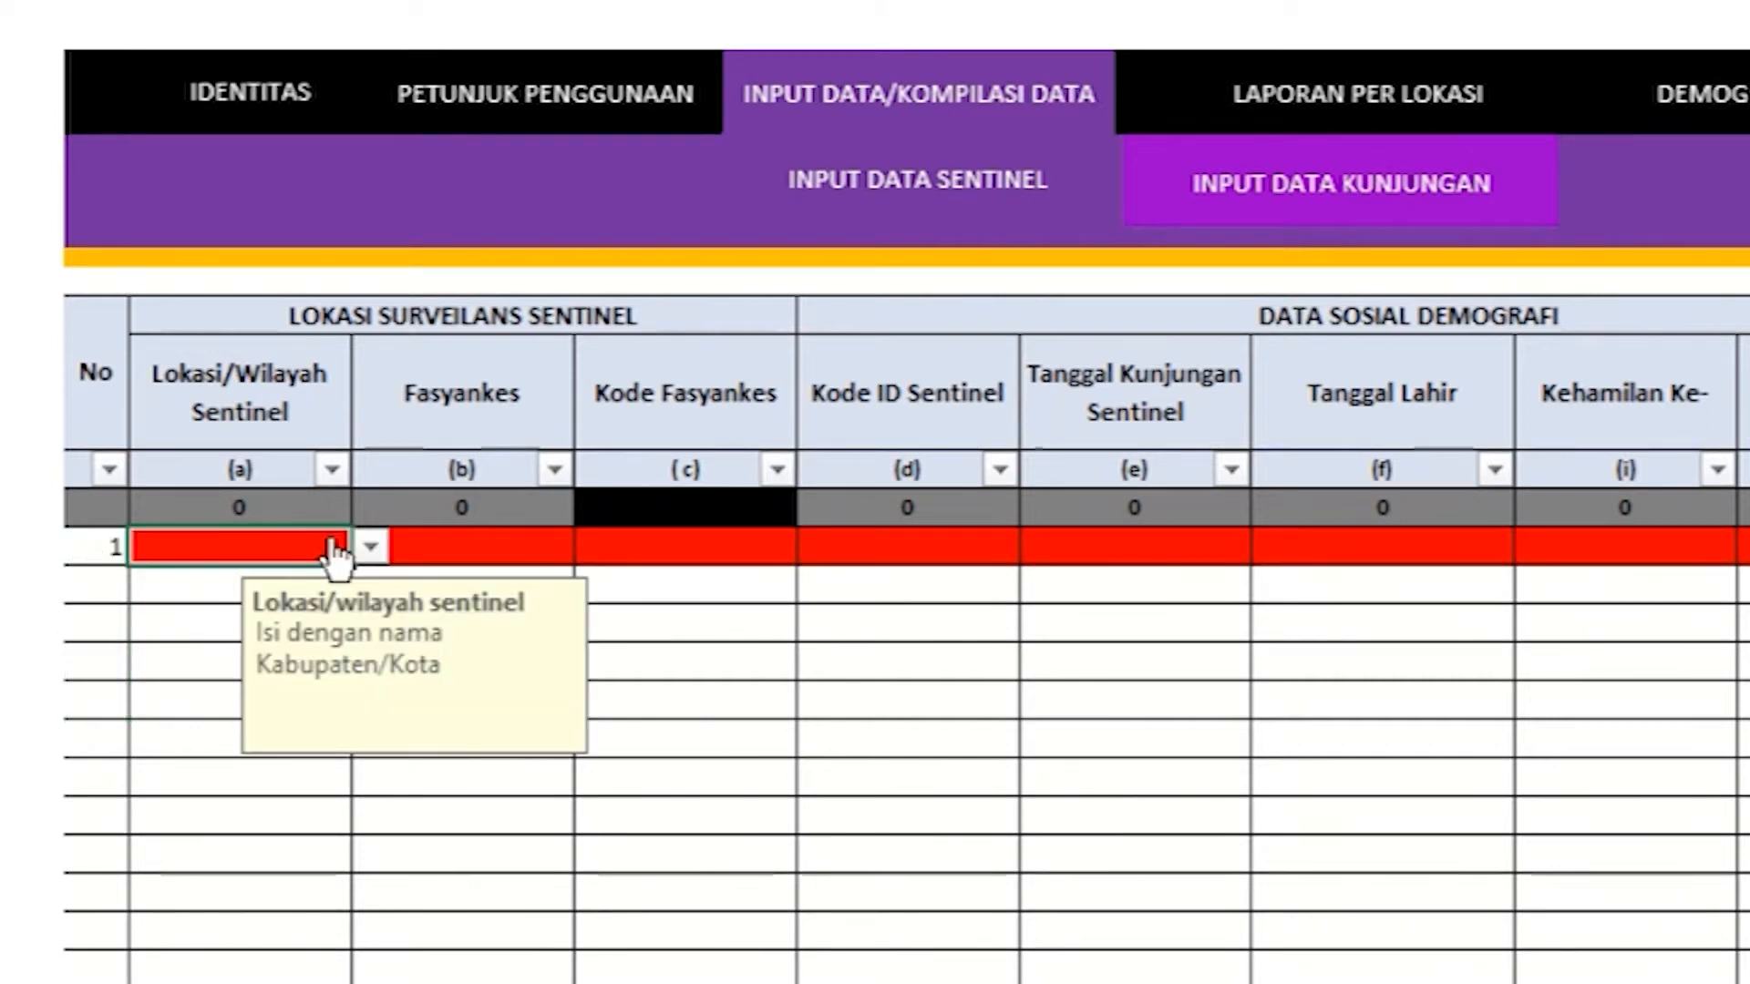
{"action": "left_click", "coordinate": [370, 547]}
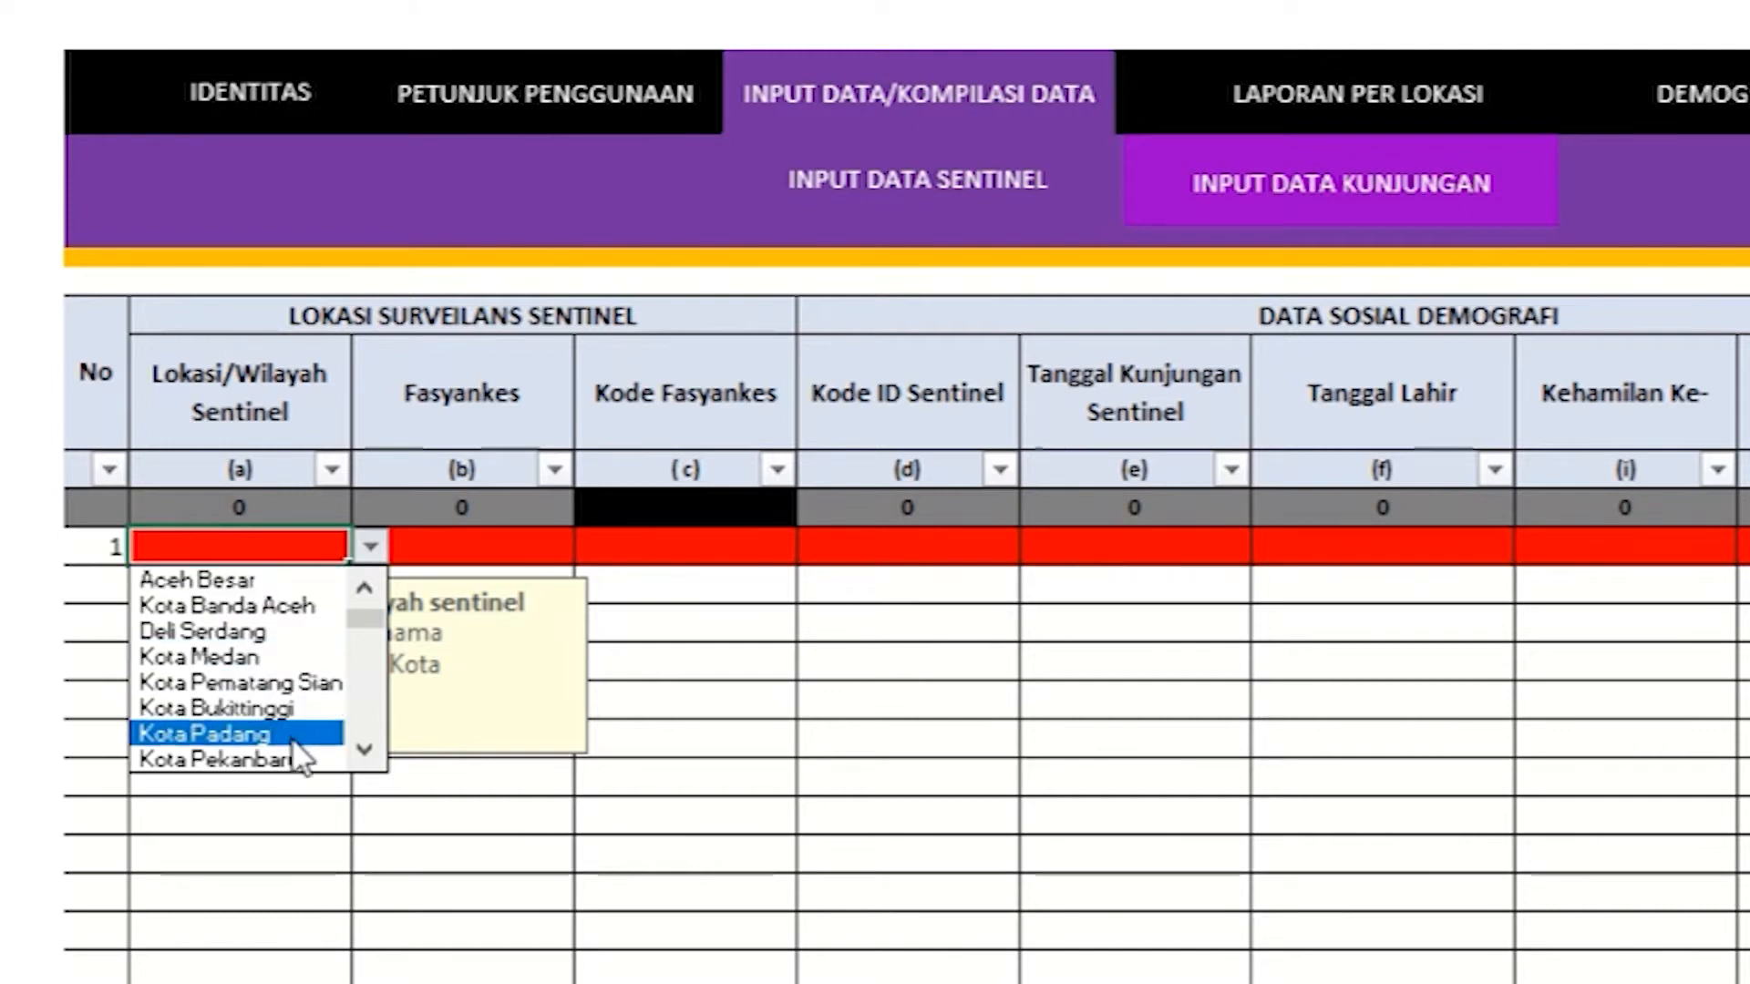
{"action": "left_click_drag", "start_coordinate": [375, 615], "coordinate": [361, 571]}
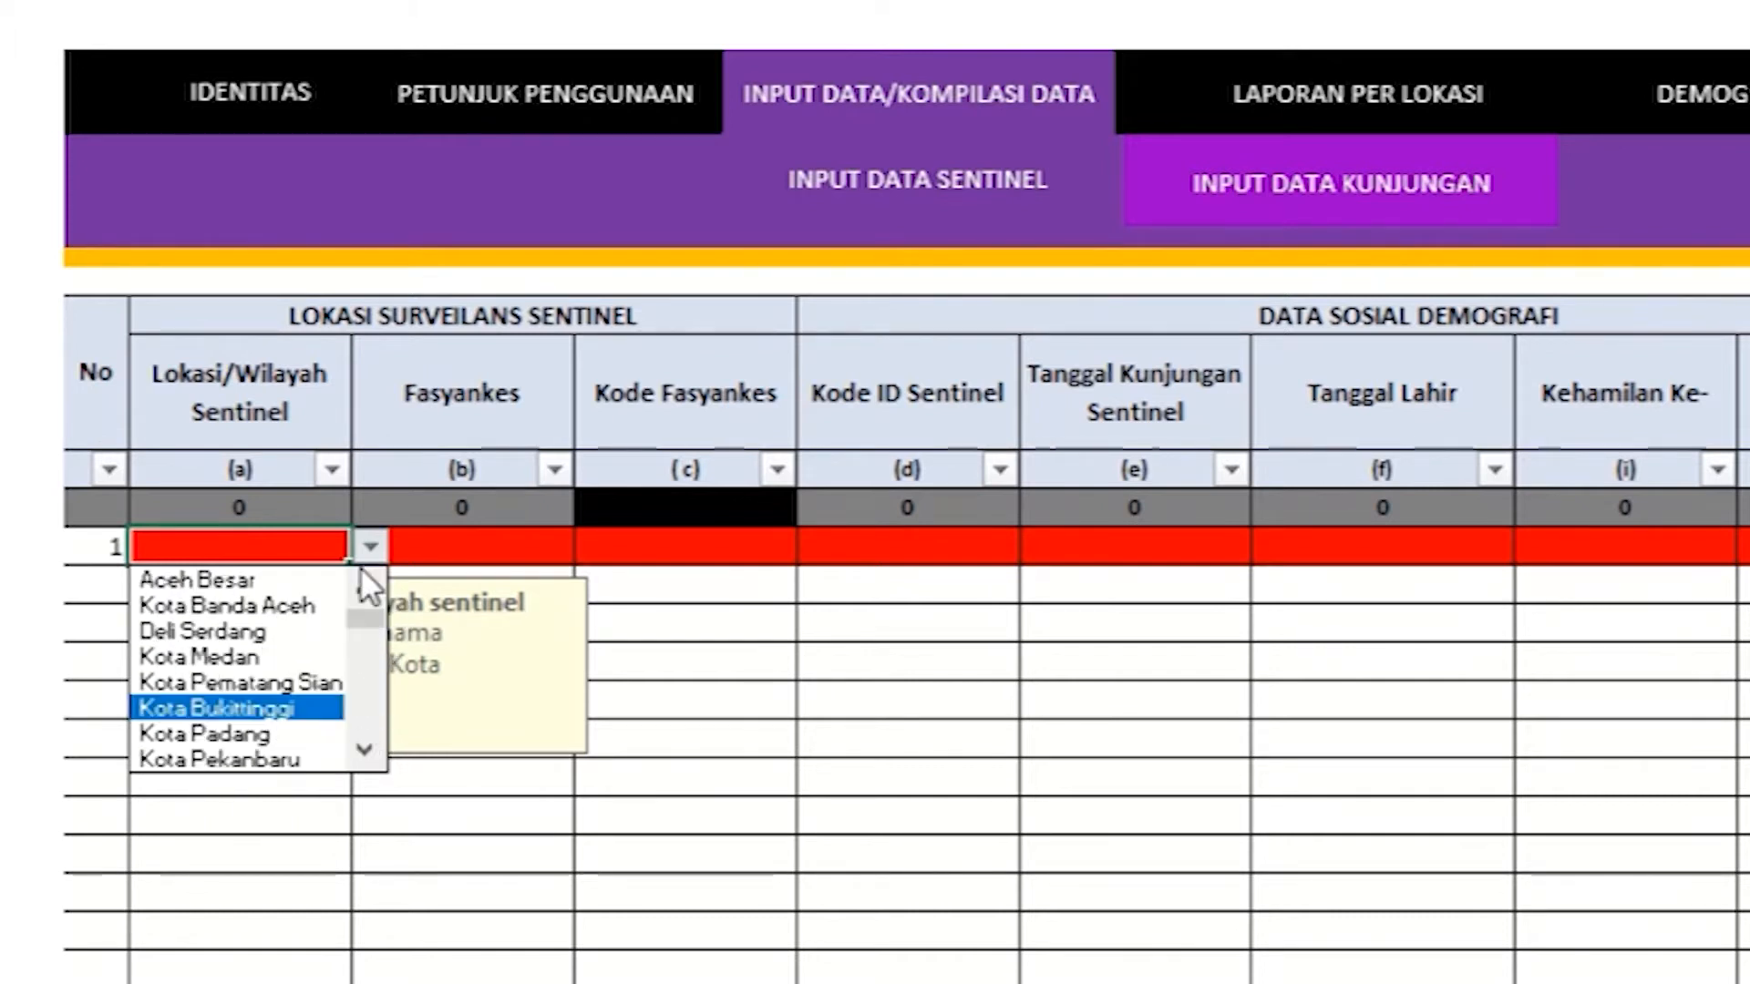
{"action": "left_click", "coordinate": [307, 578]}
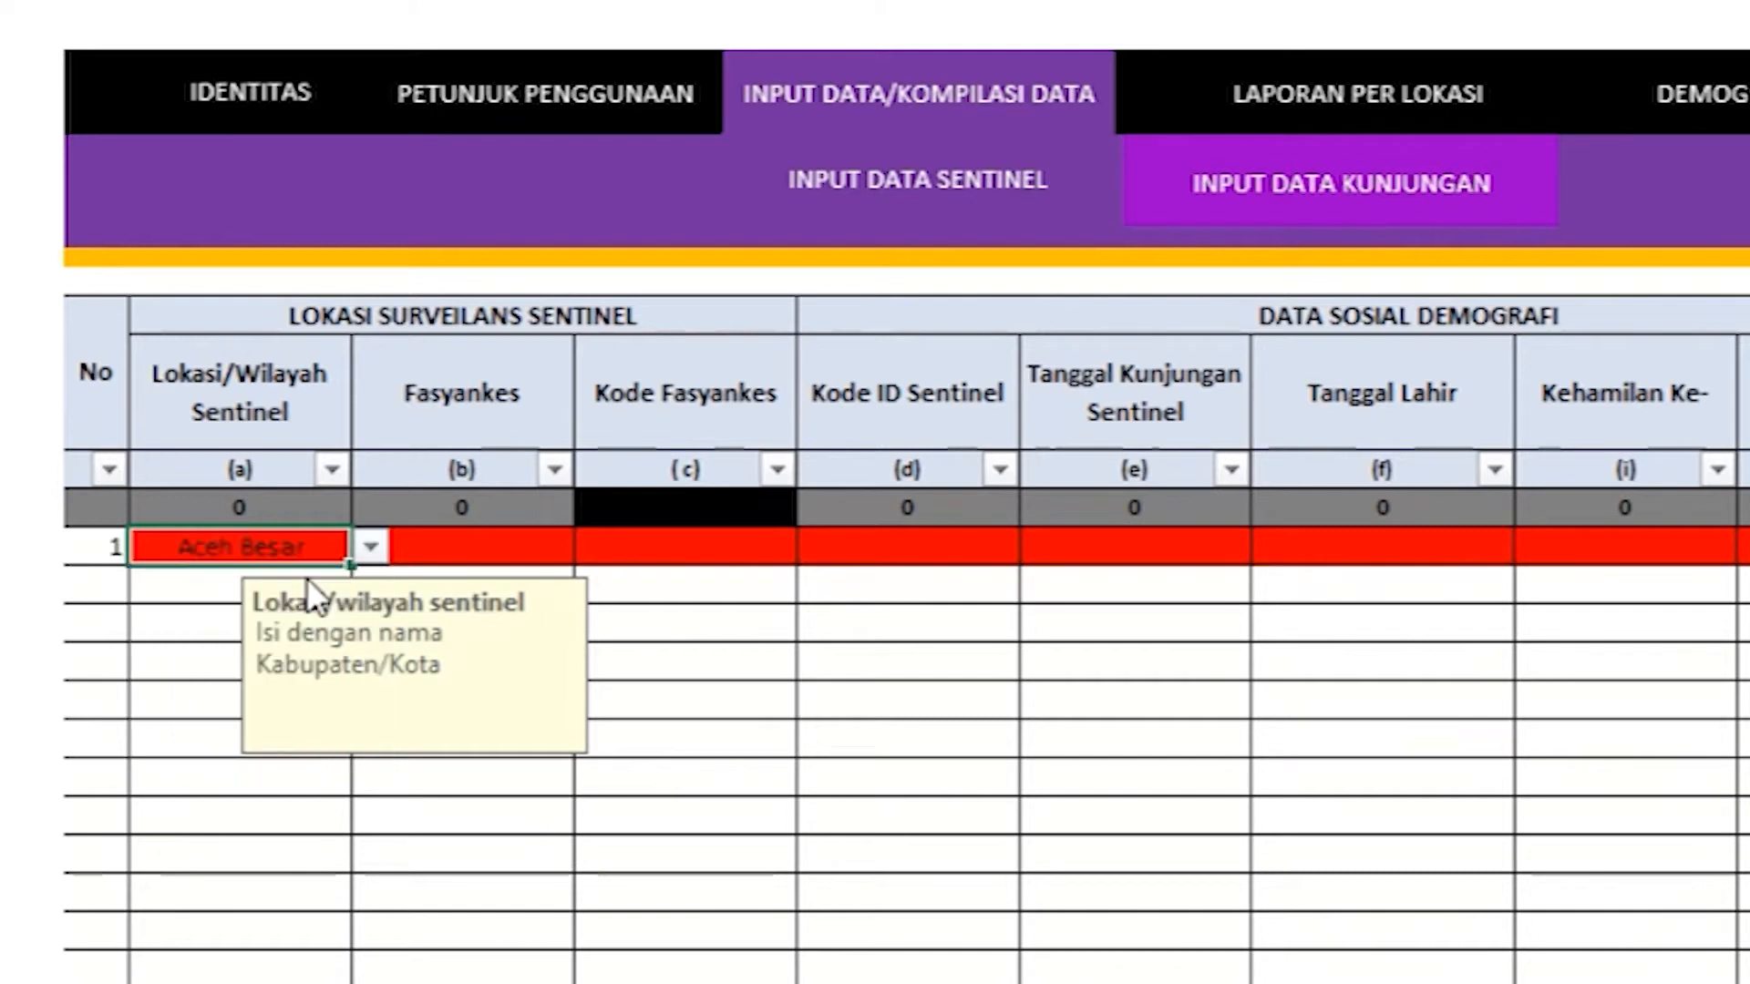
{"action": "left_click", "coordinate": [554, 548]}
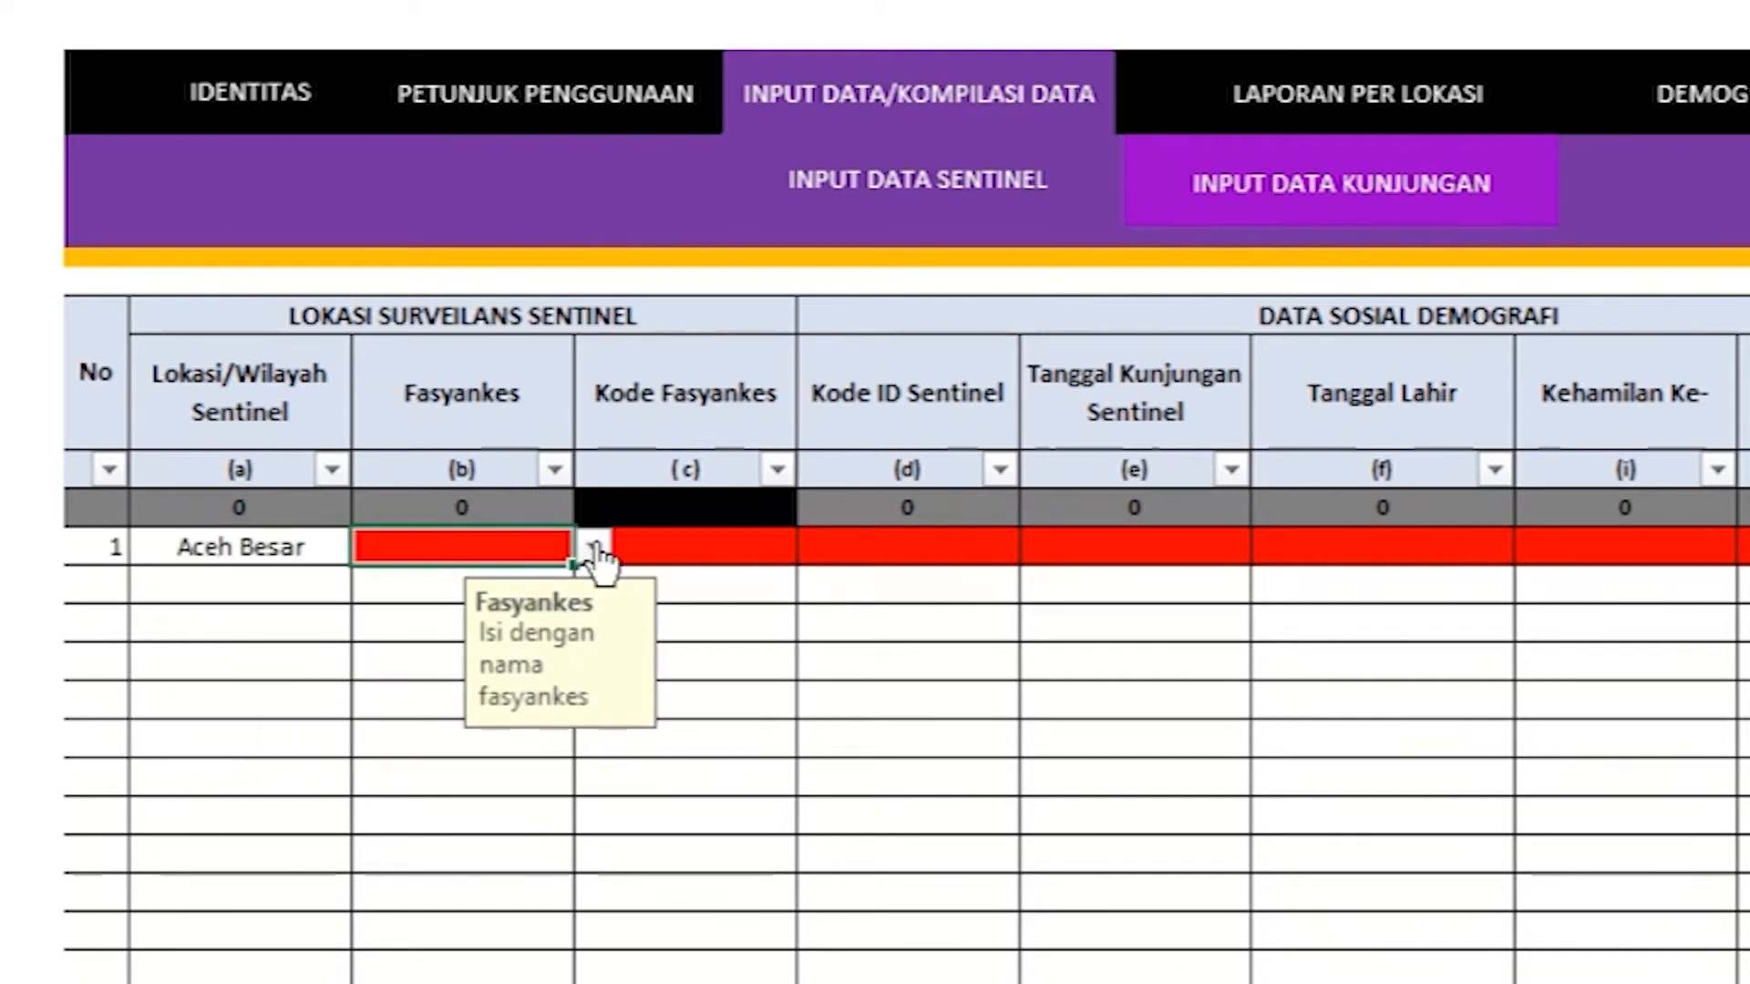
{"action": "left_click", "coordinate": [594, 548]}
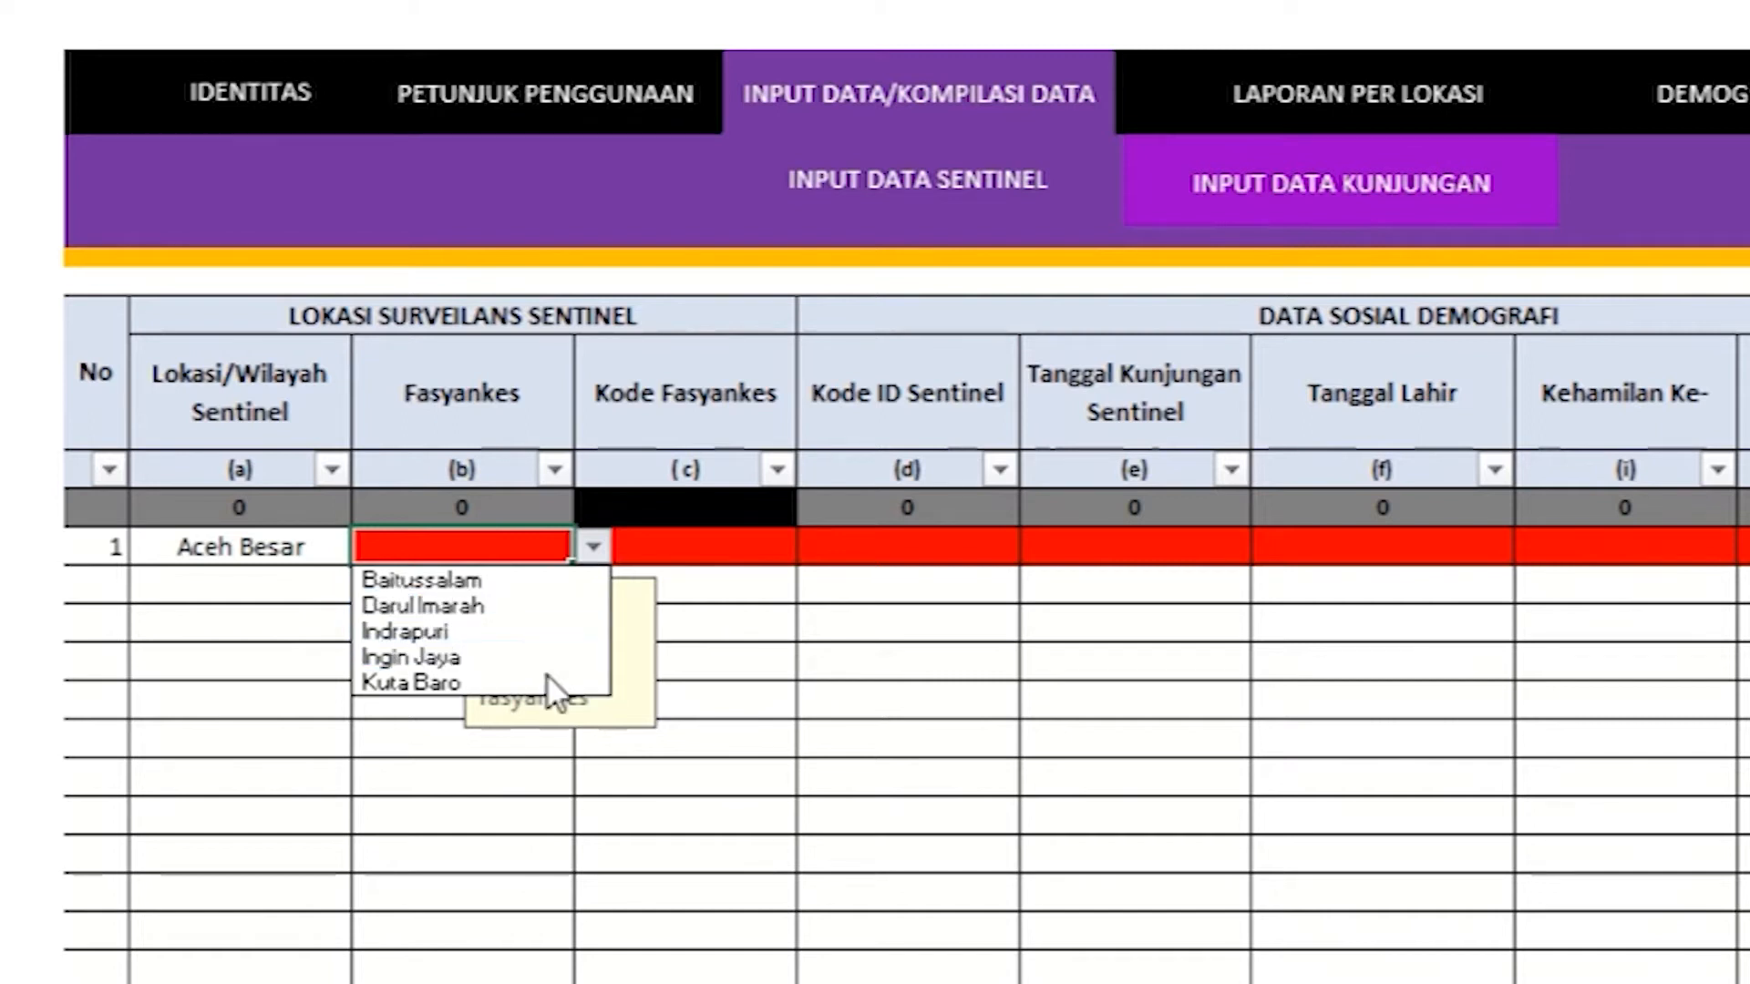
{"action": "left_click", "coordinate": [548, 583]}
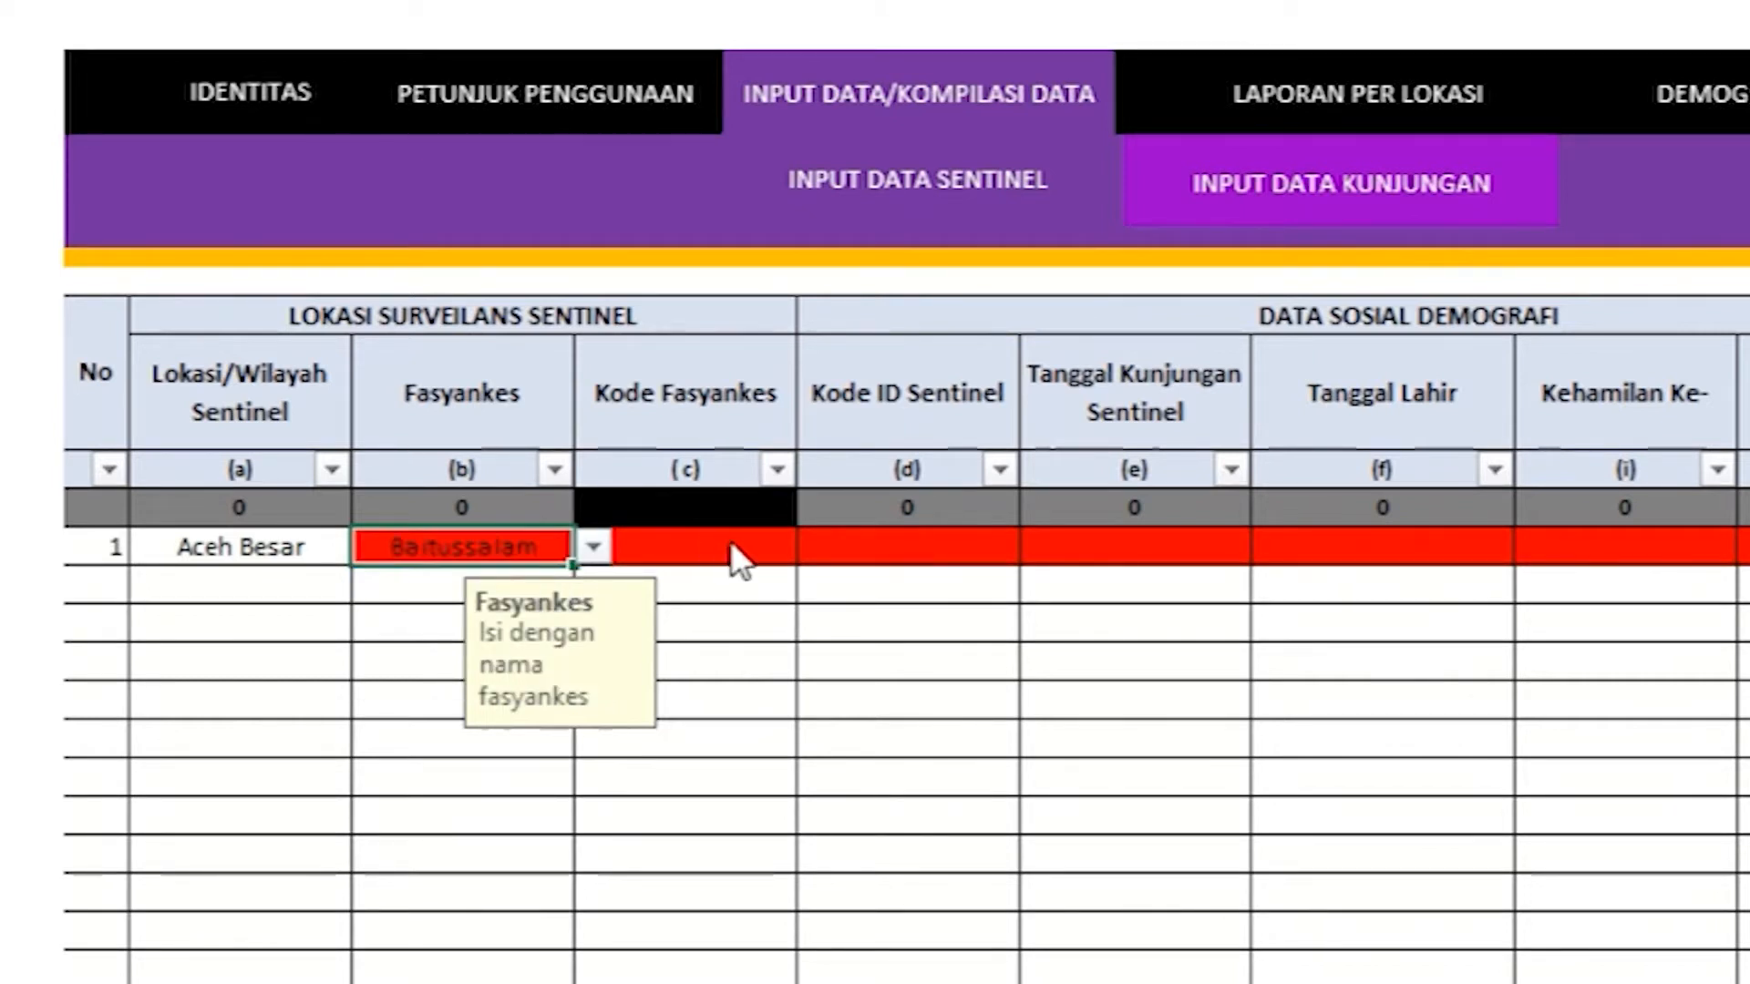
{"action": "left_click", "coordinate": [782, 553]}
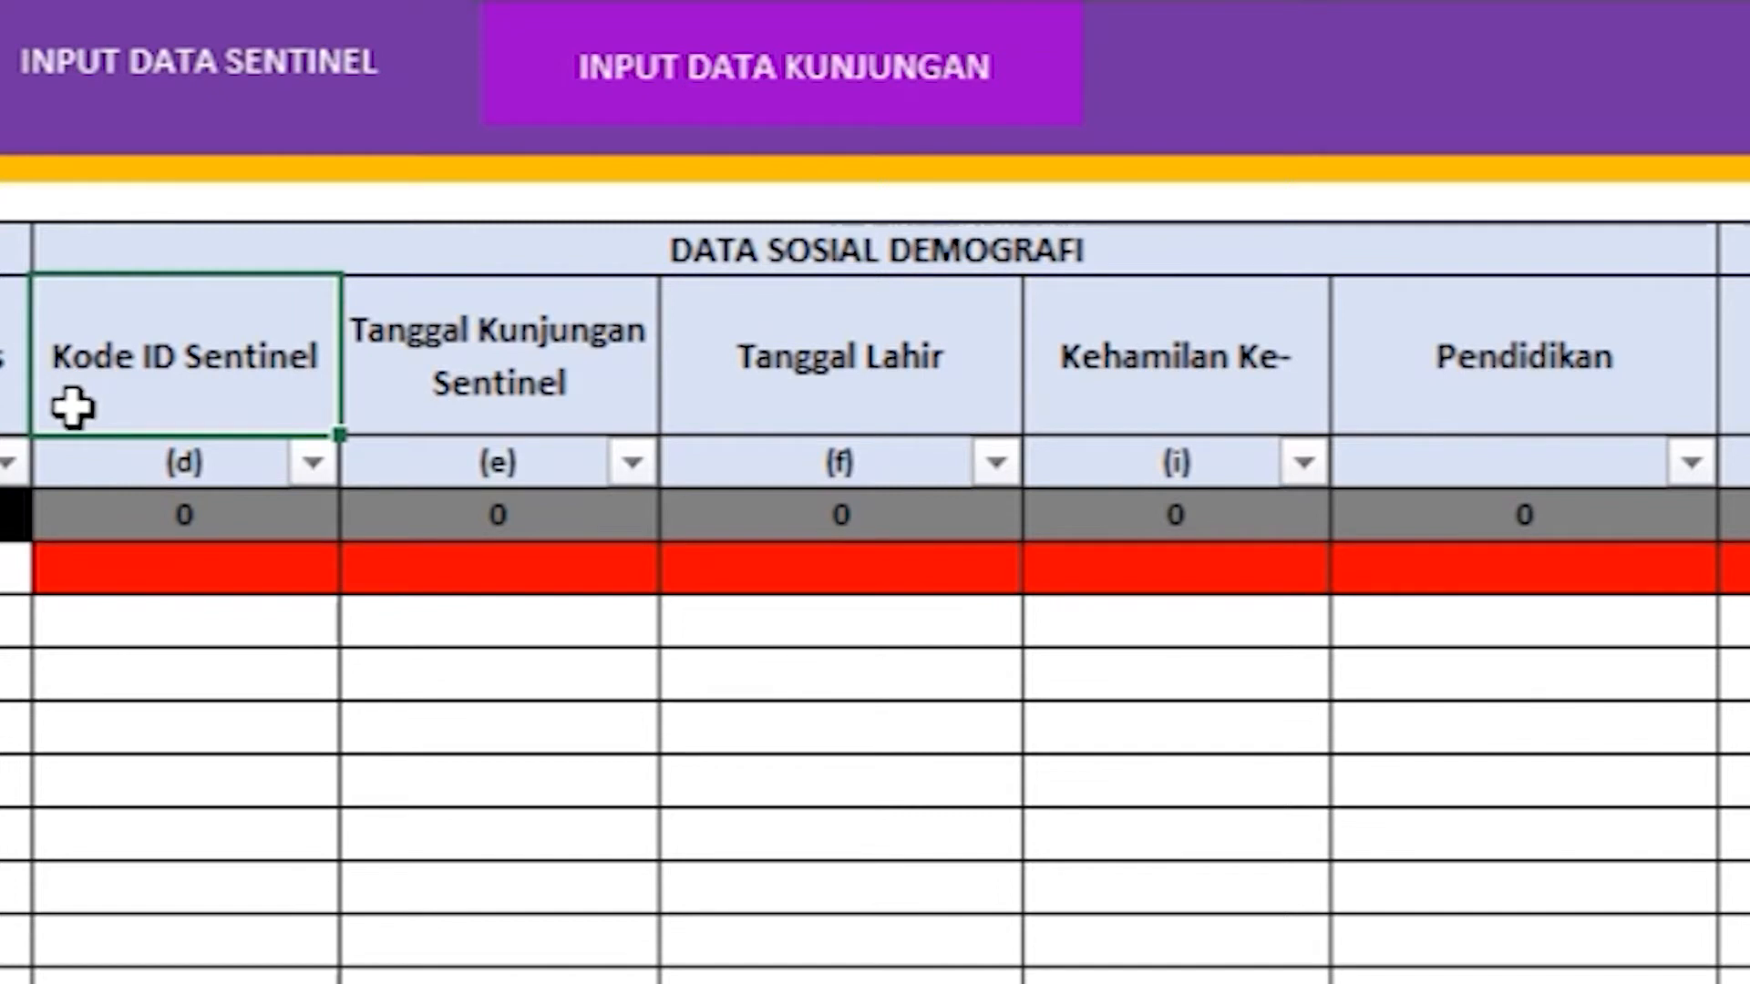
Step: Enter 110806001 as row 1's Kode ID Sentinel, then repeat it in row 2 to test duplicate flagging
{"action": "left_click", "coordinate": [125, 566]}
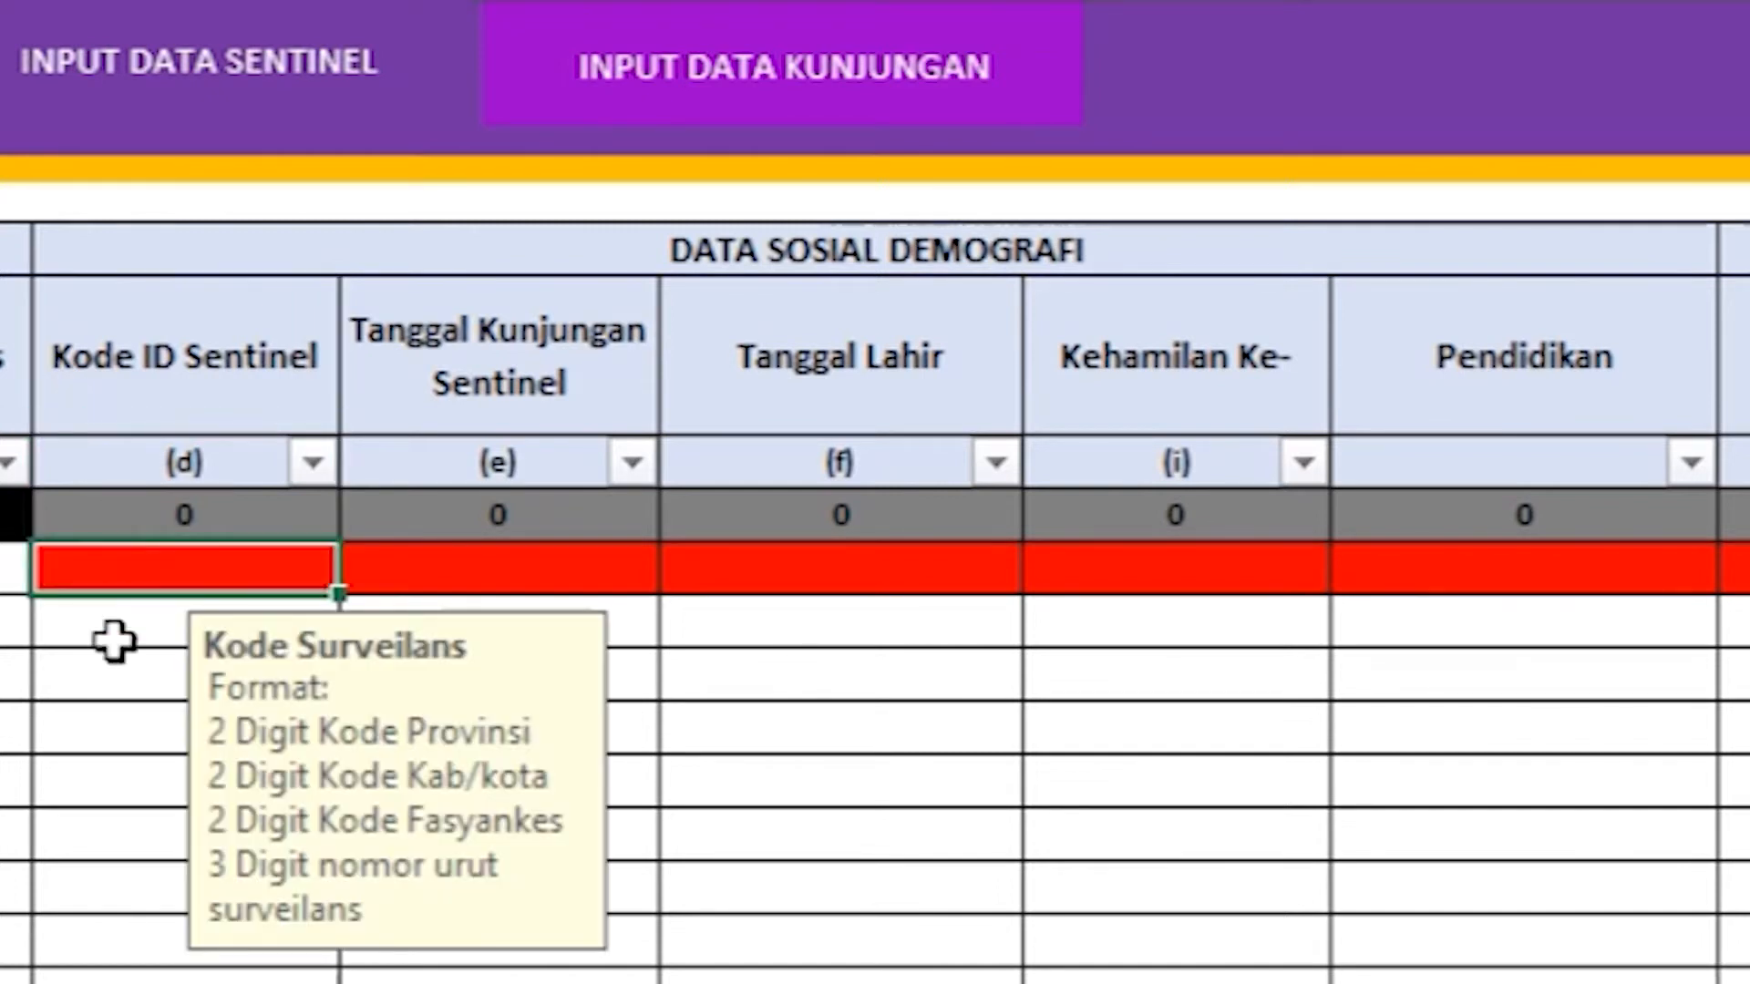
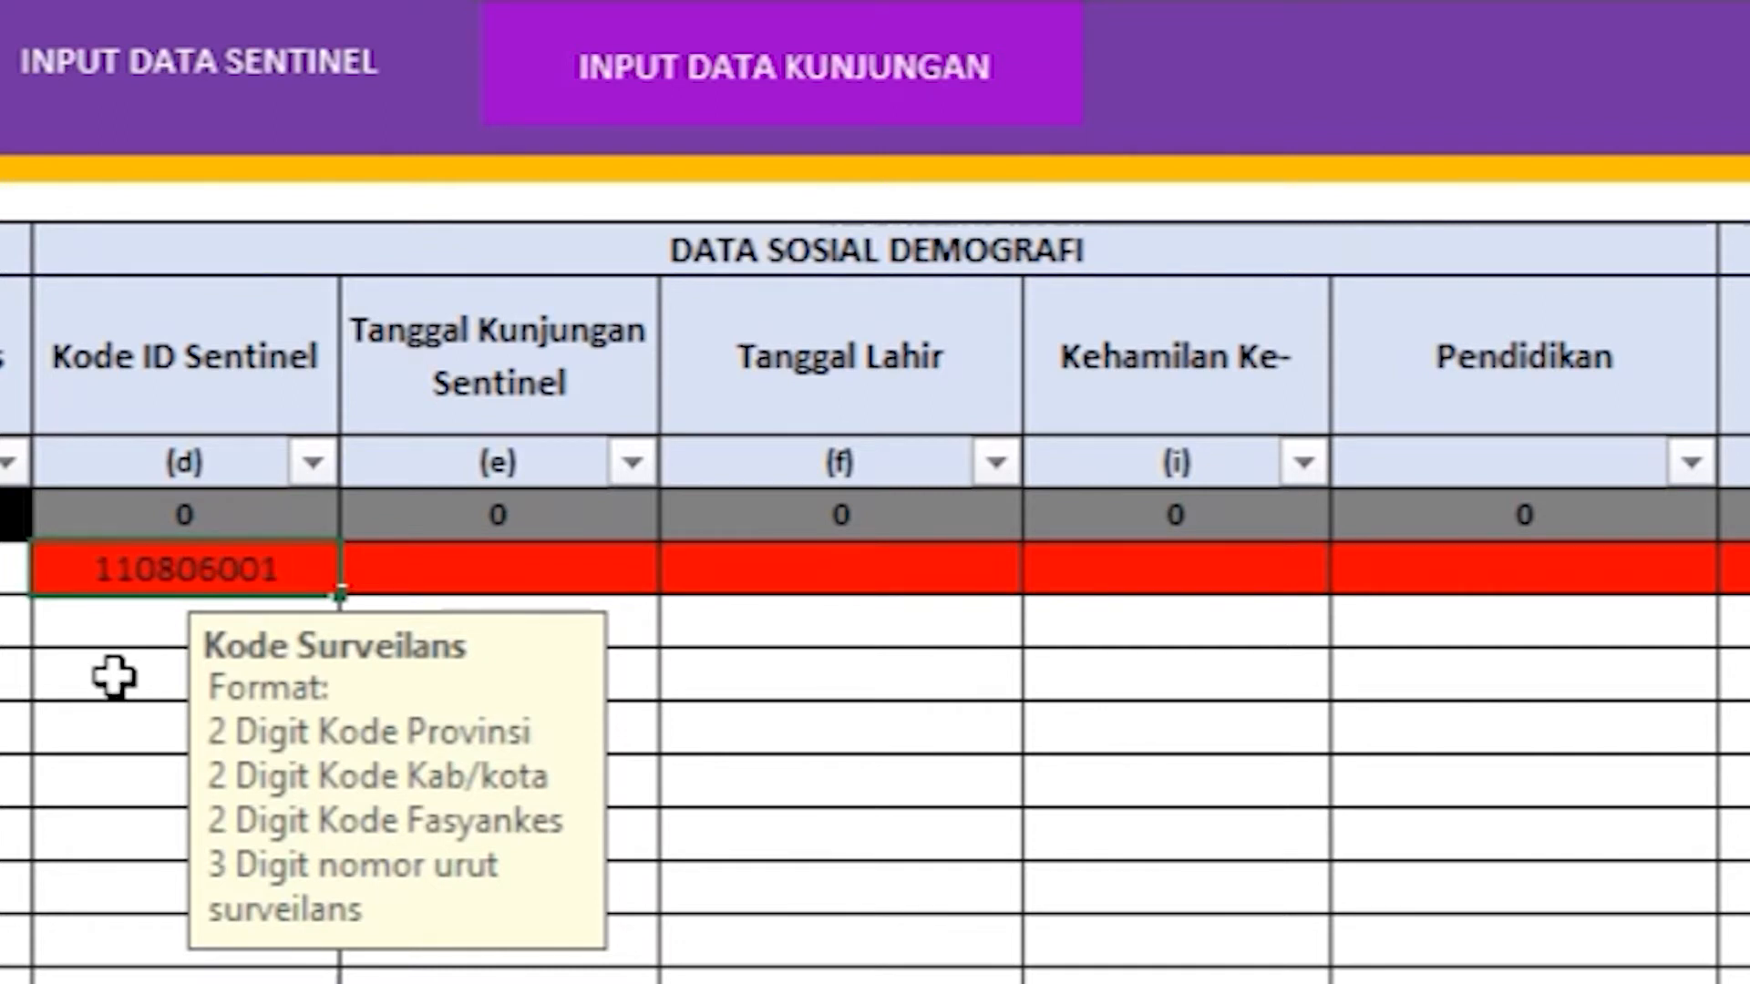
{"action": "key", "text": "Return"}
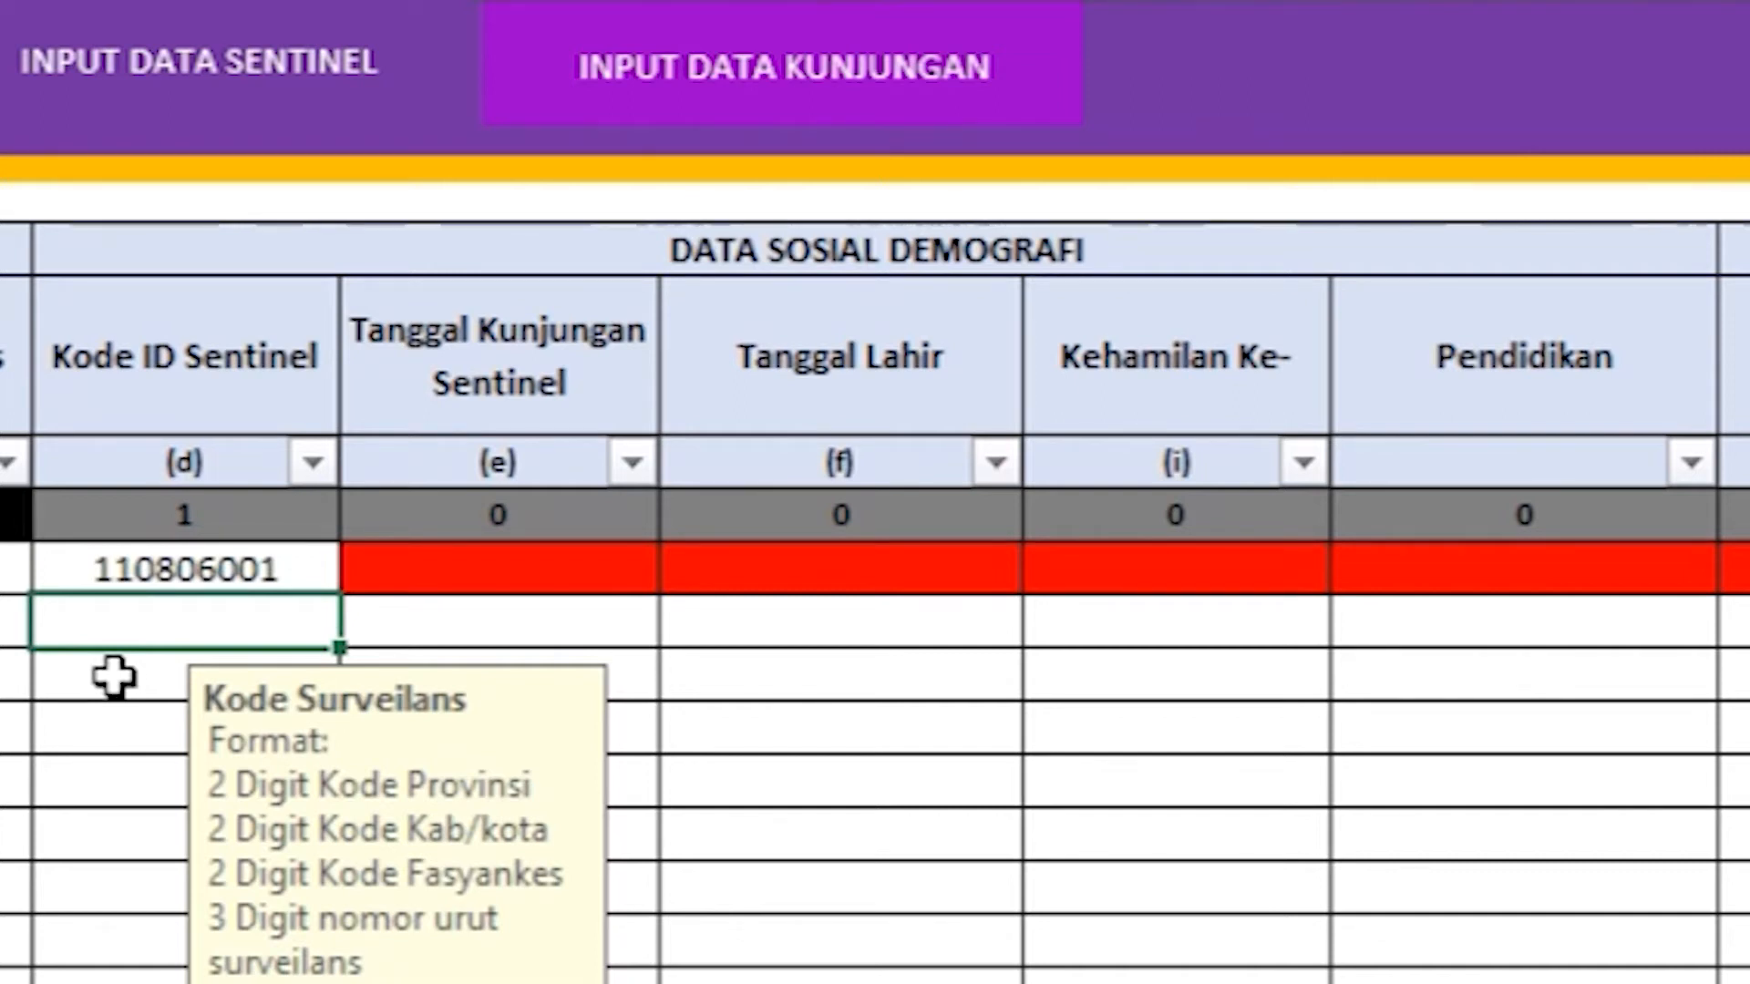
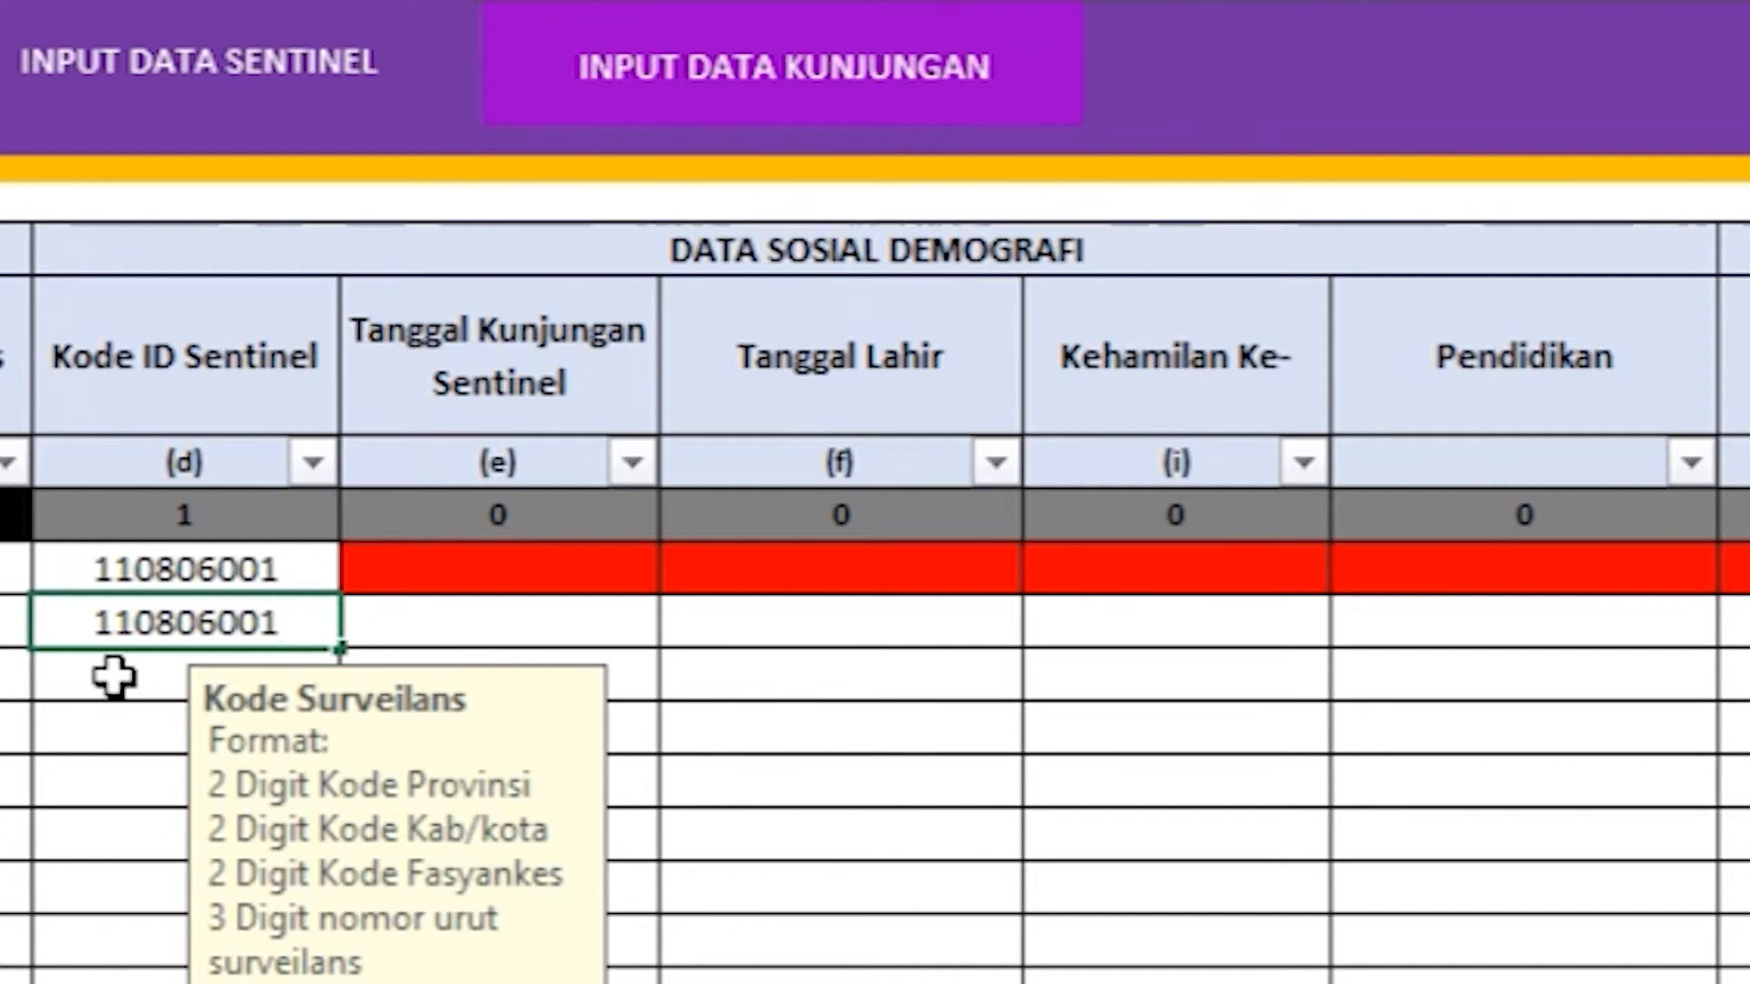
{"action": "key", "text": "Return"}
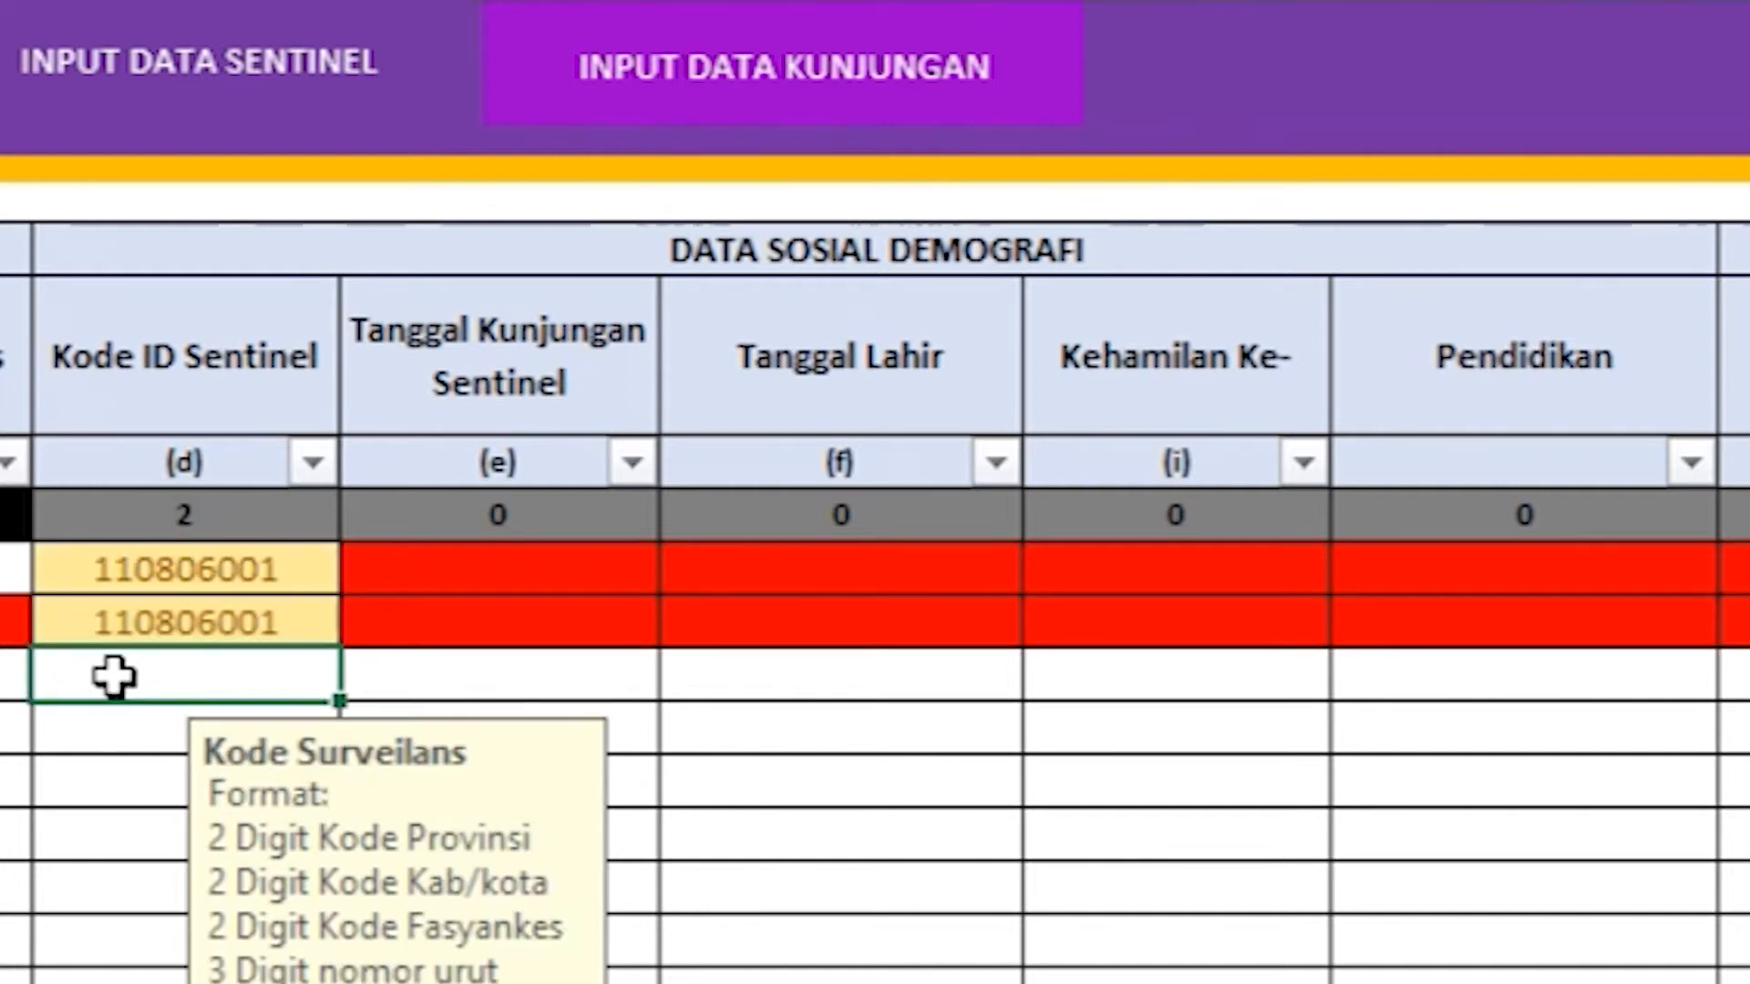
Step: Undo the duplicate ID and enter 1 sep 21 as row 1's Tanggal Kunjungan
{"action": "key", "text": "ctrl+z"}
{"action": "left_click", "coordinate": [379, 565]}
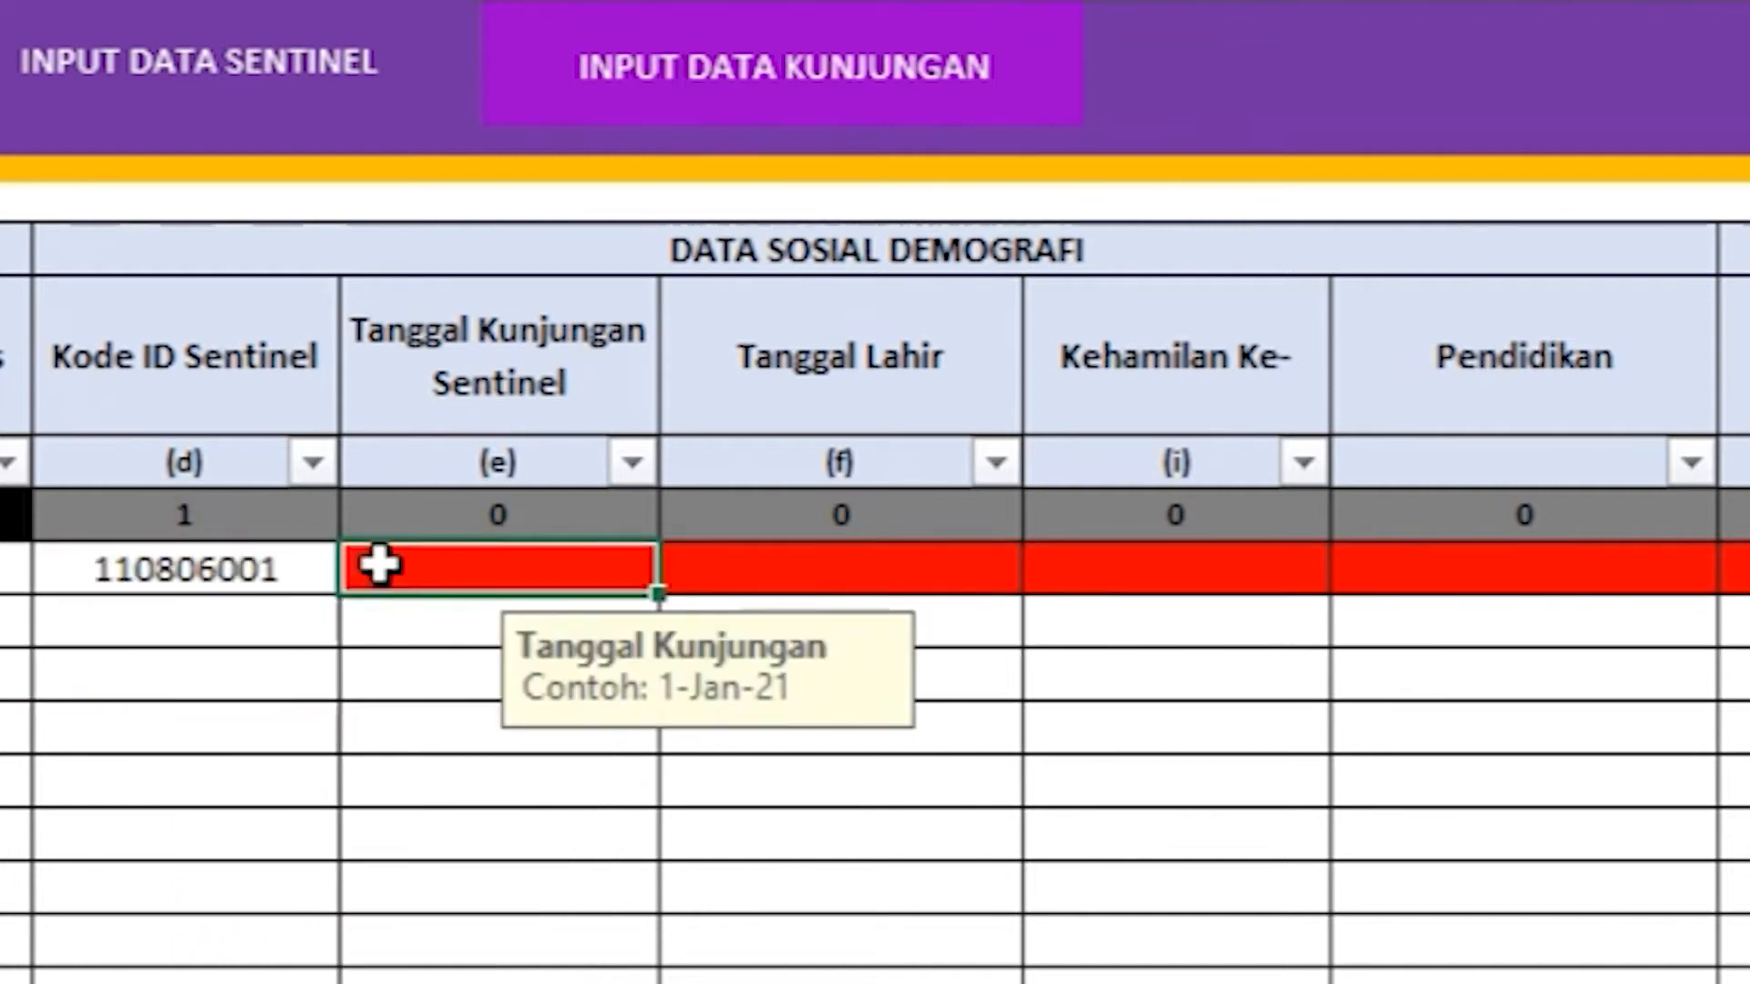
{"action": "type", "text": "1 sep "}
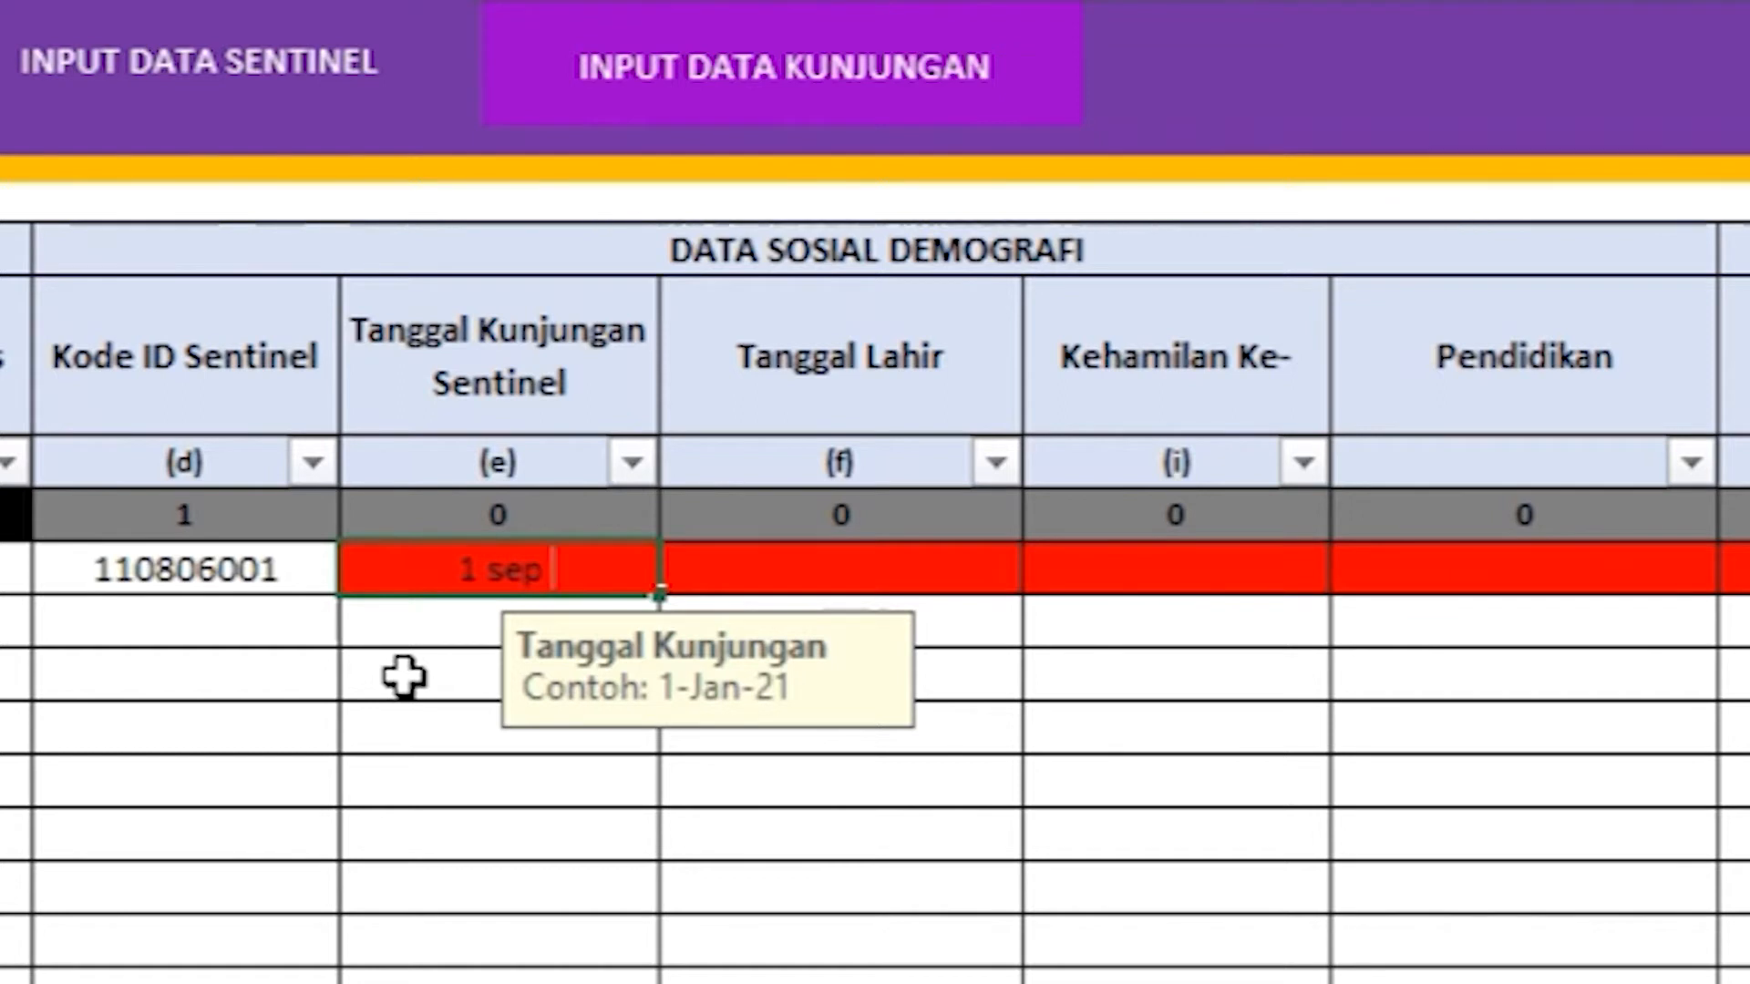
{"action": "type", "text": "21"}
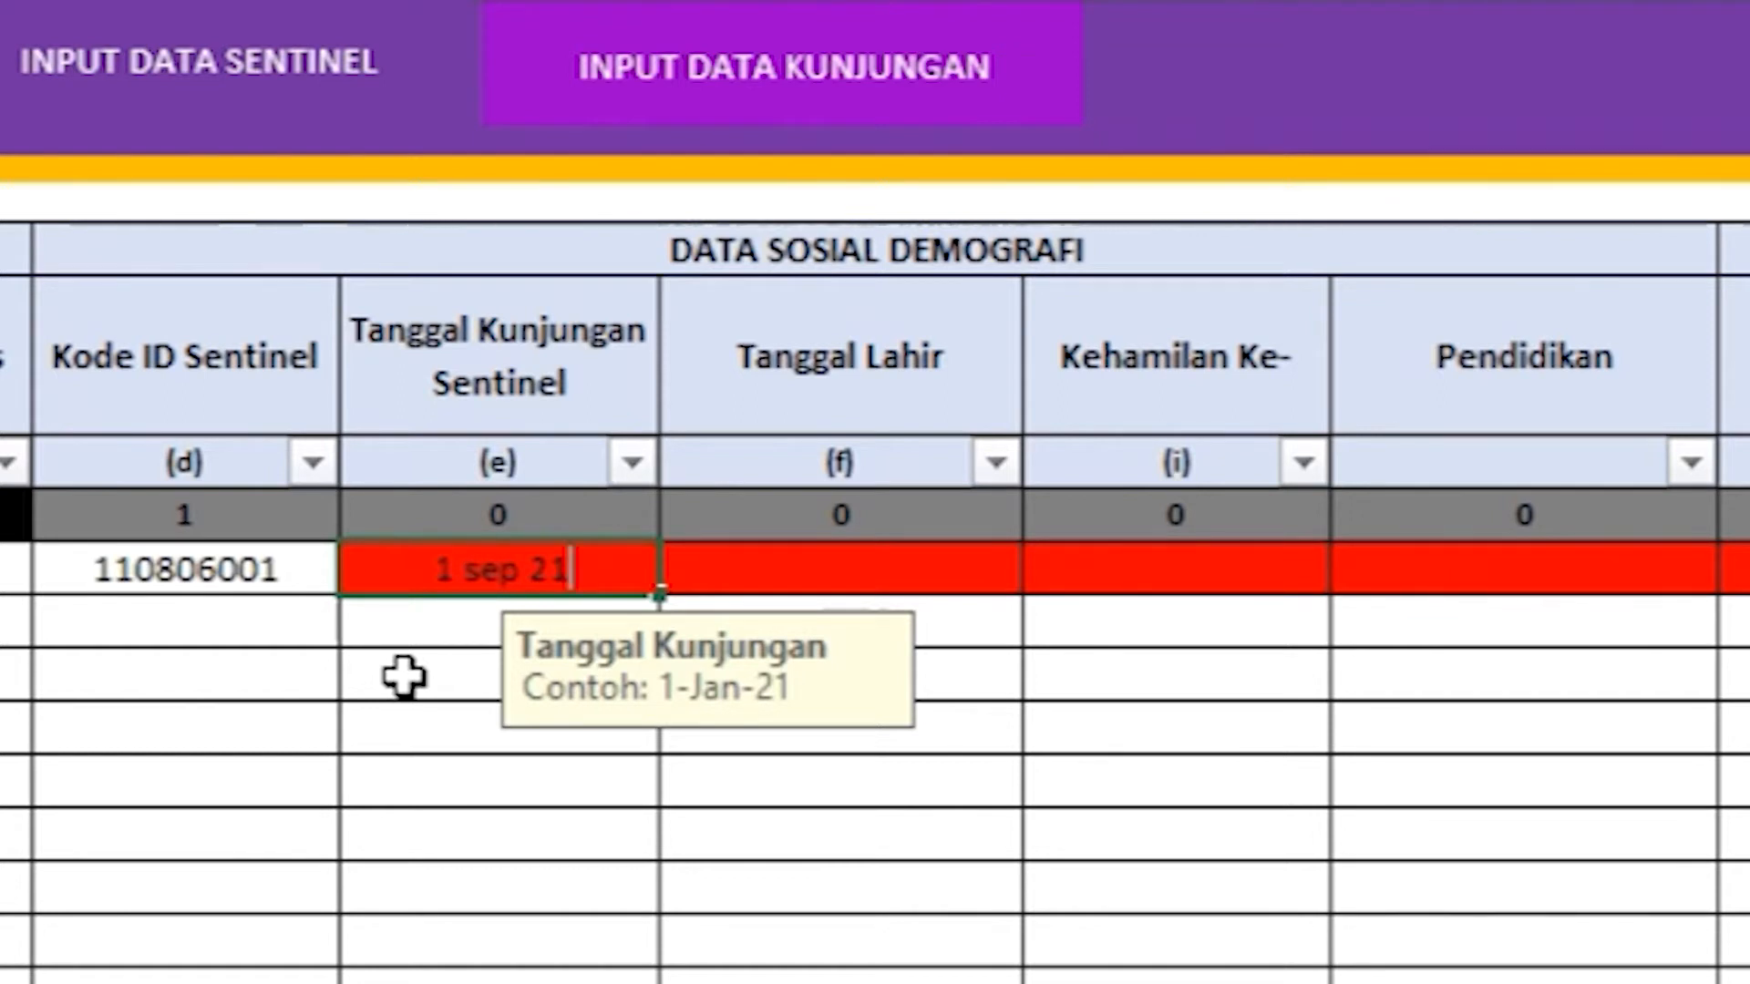
{"action": "key", "text": "Return"}
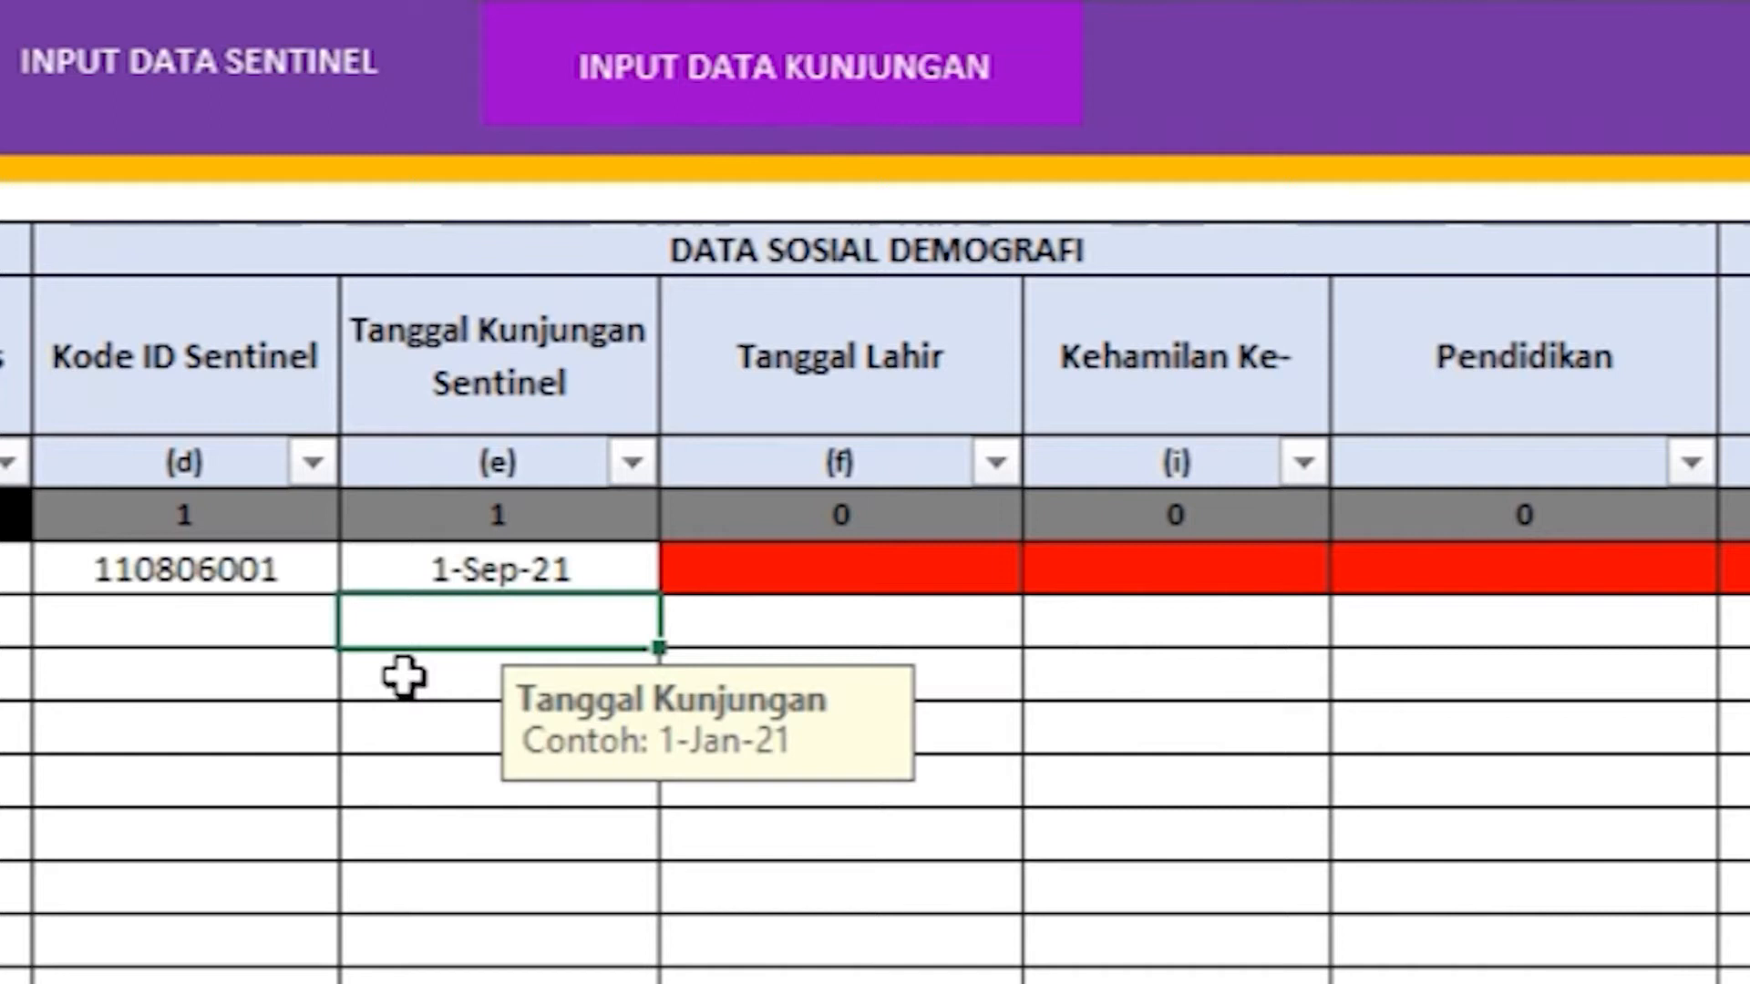
Step: Enter 17 sep 90 as row 1's Tanggal Lahir
{"action": "left_click", "coordinate": [687, 381]}
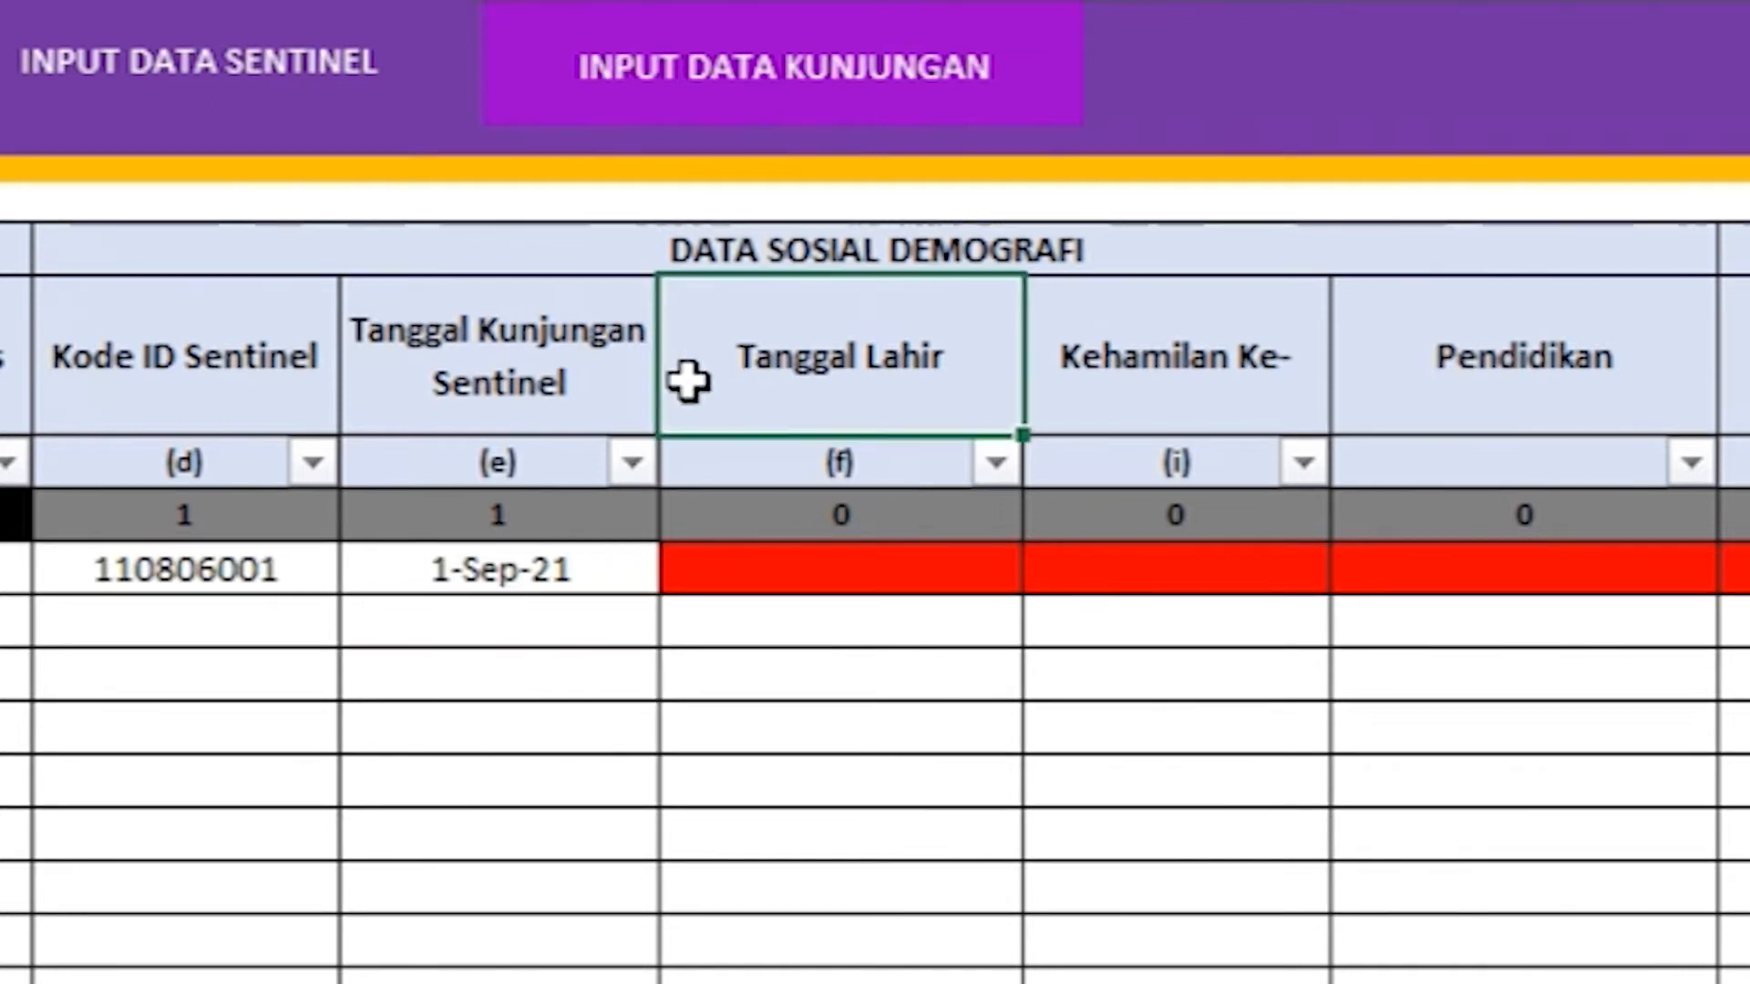
{"action": "left_click", "coordinate": [726, 571]}
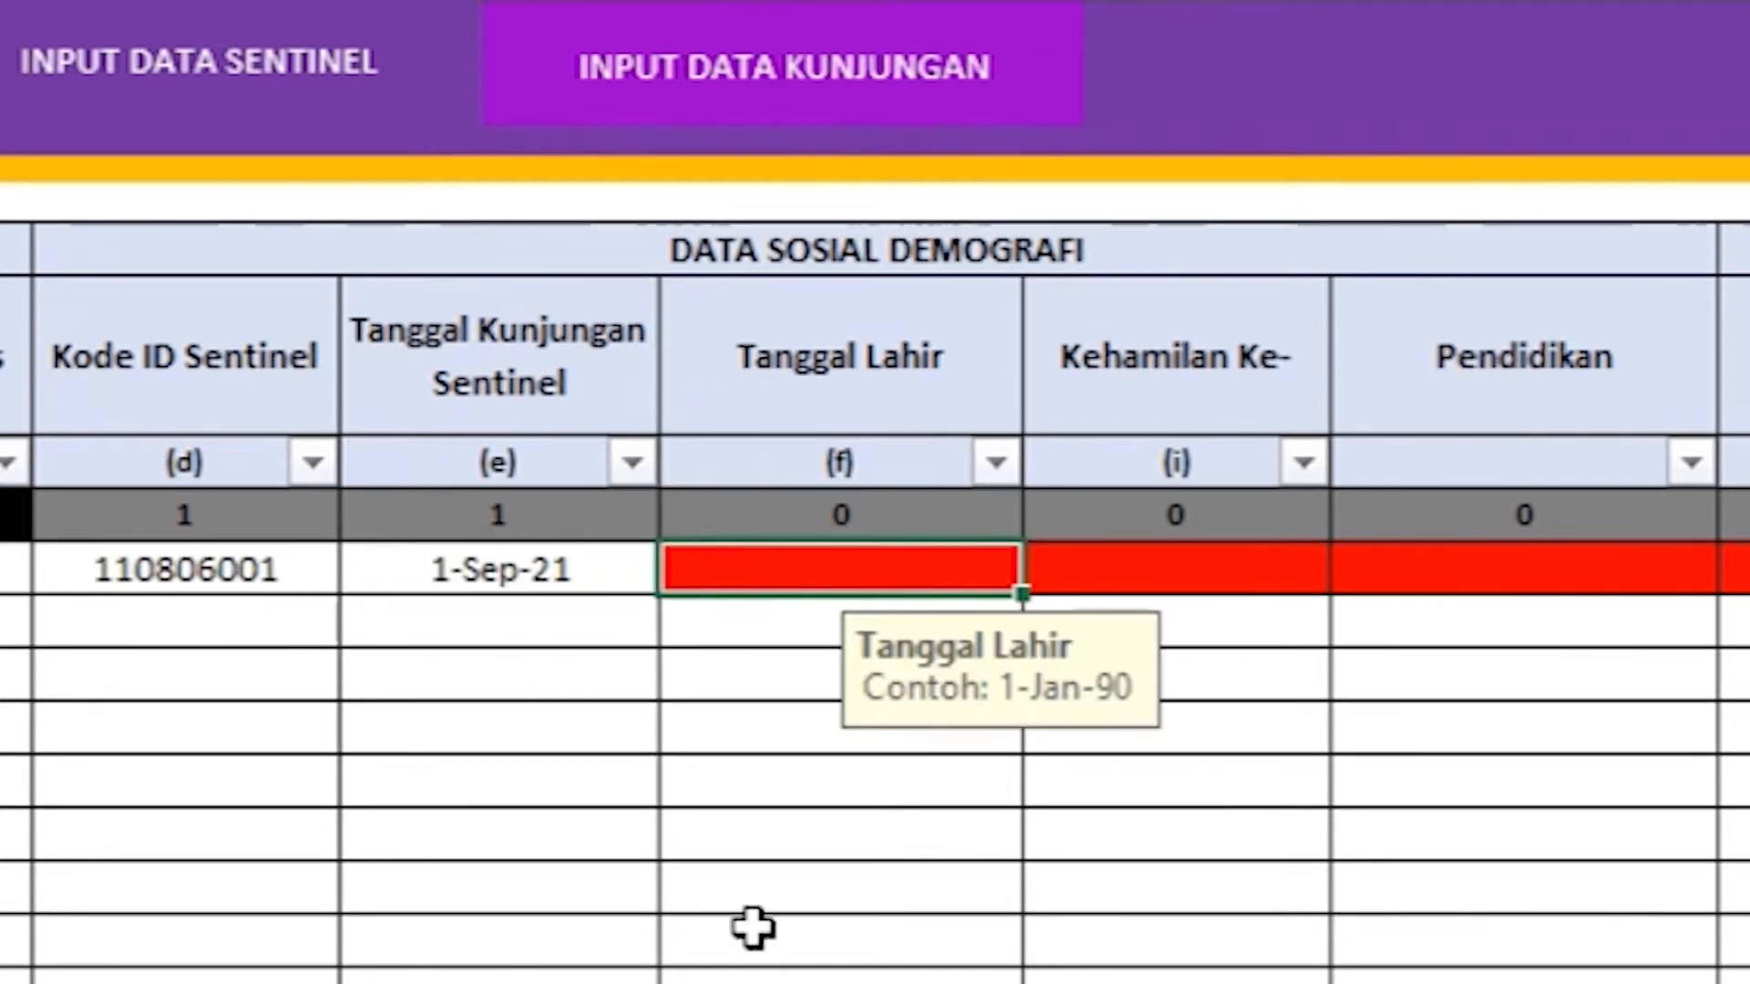
{"action": "type", "text": "17 "}
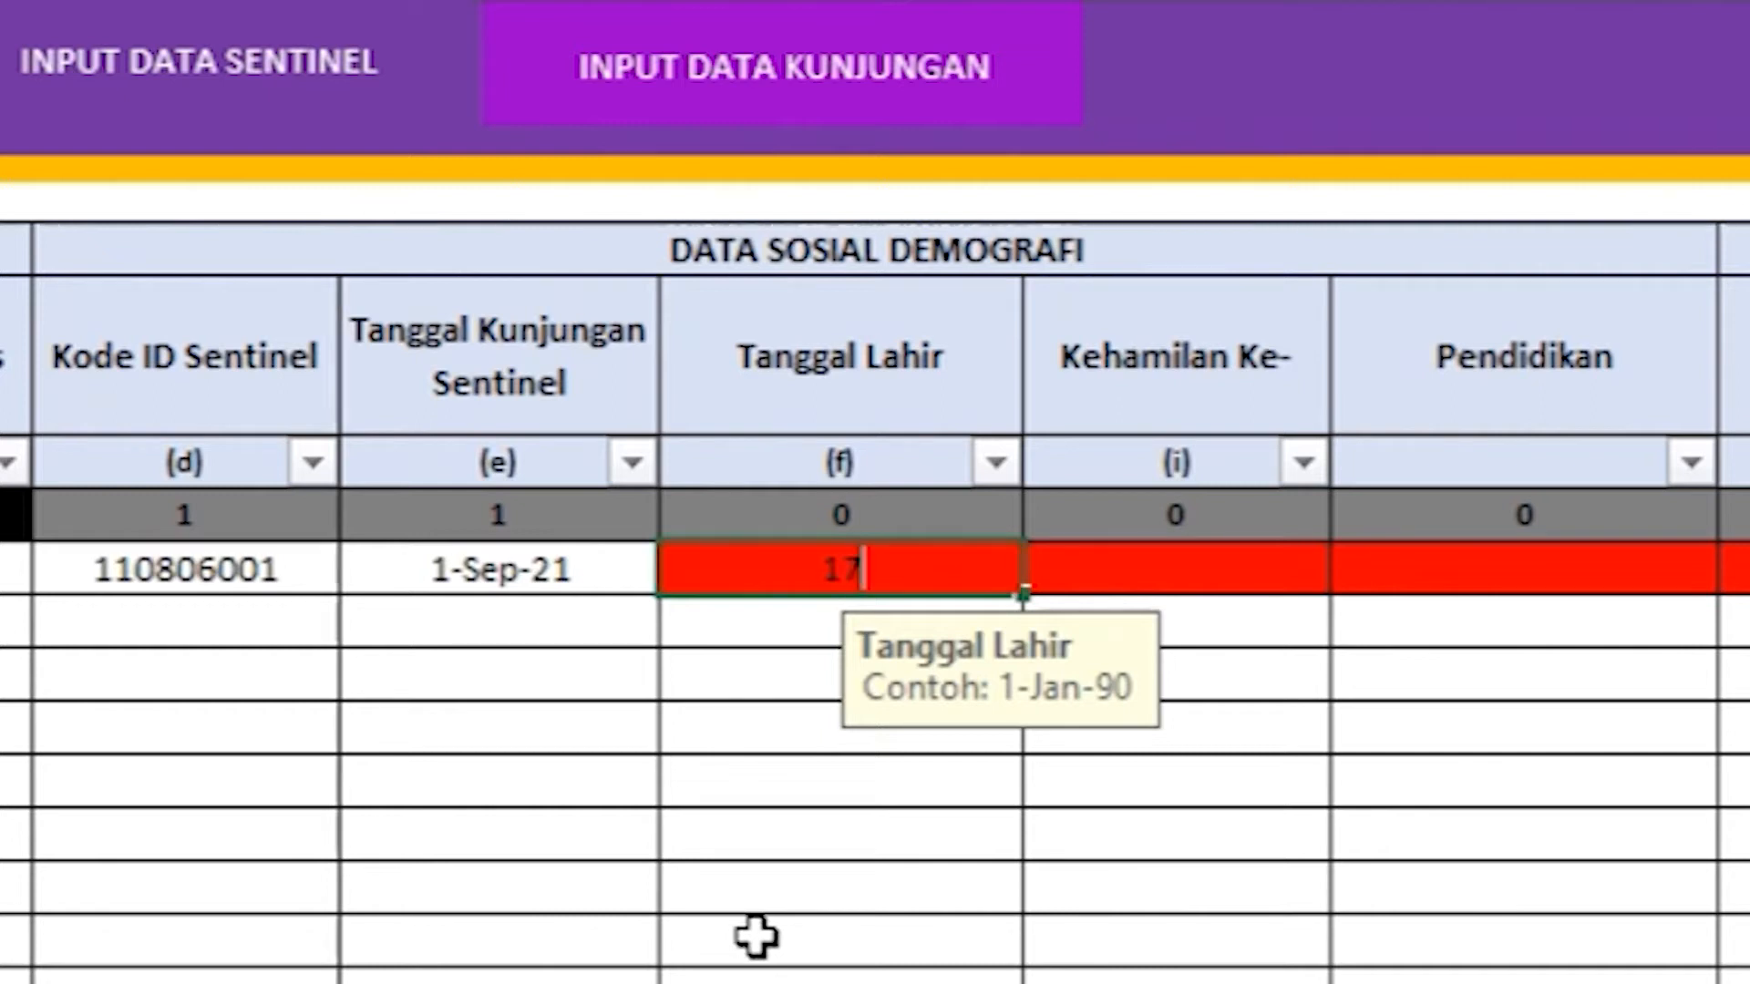
{"action": "type", "text": "sep"}
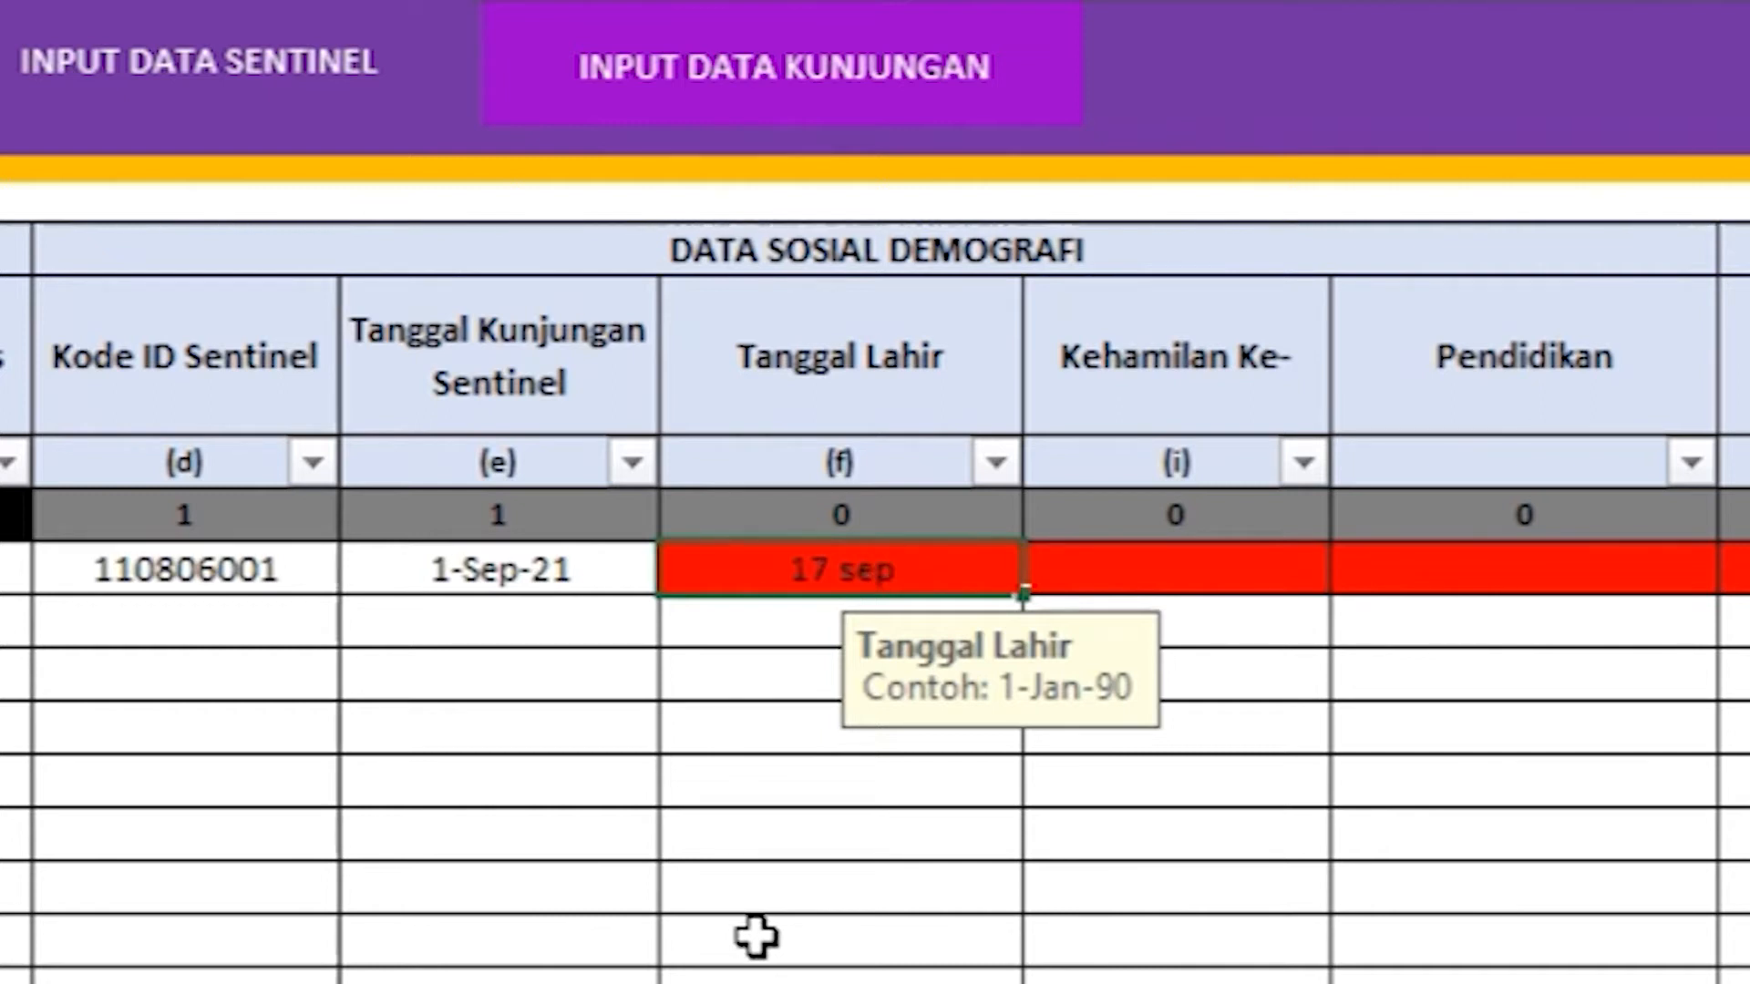
{"action": "type", "text": " 90"}
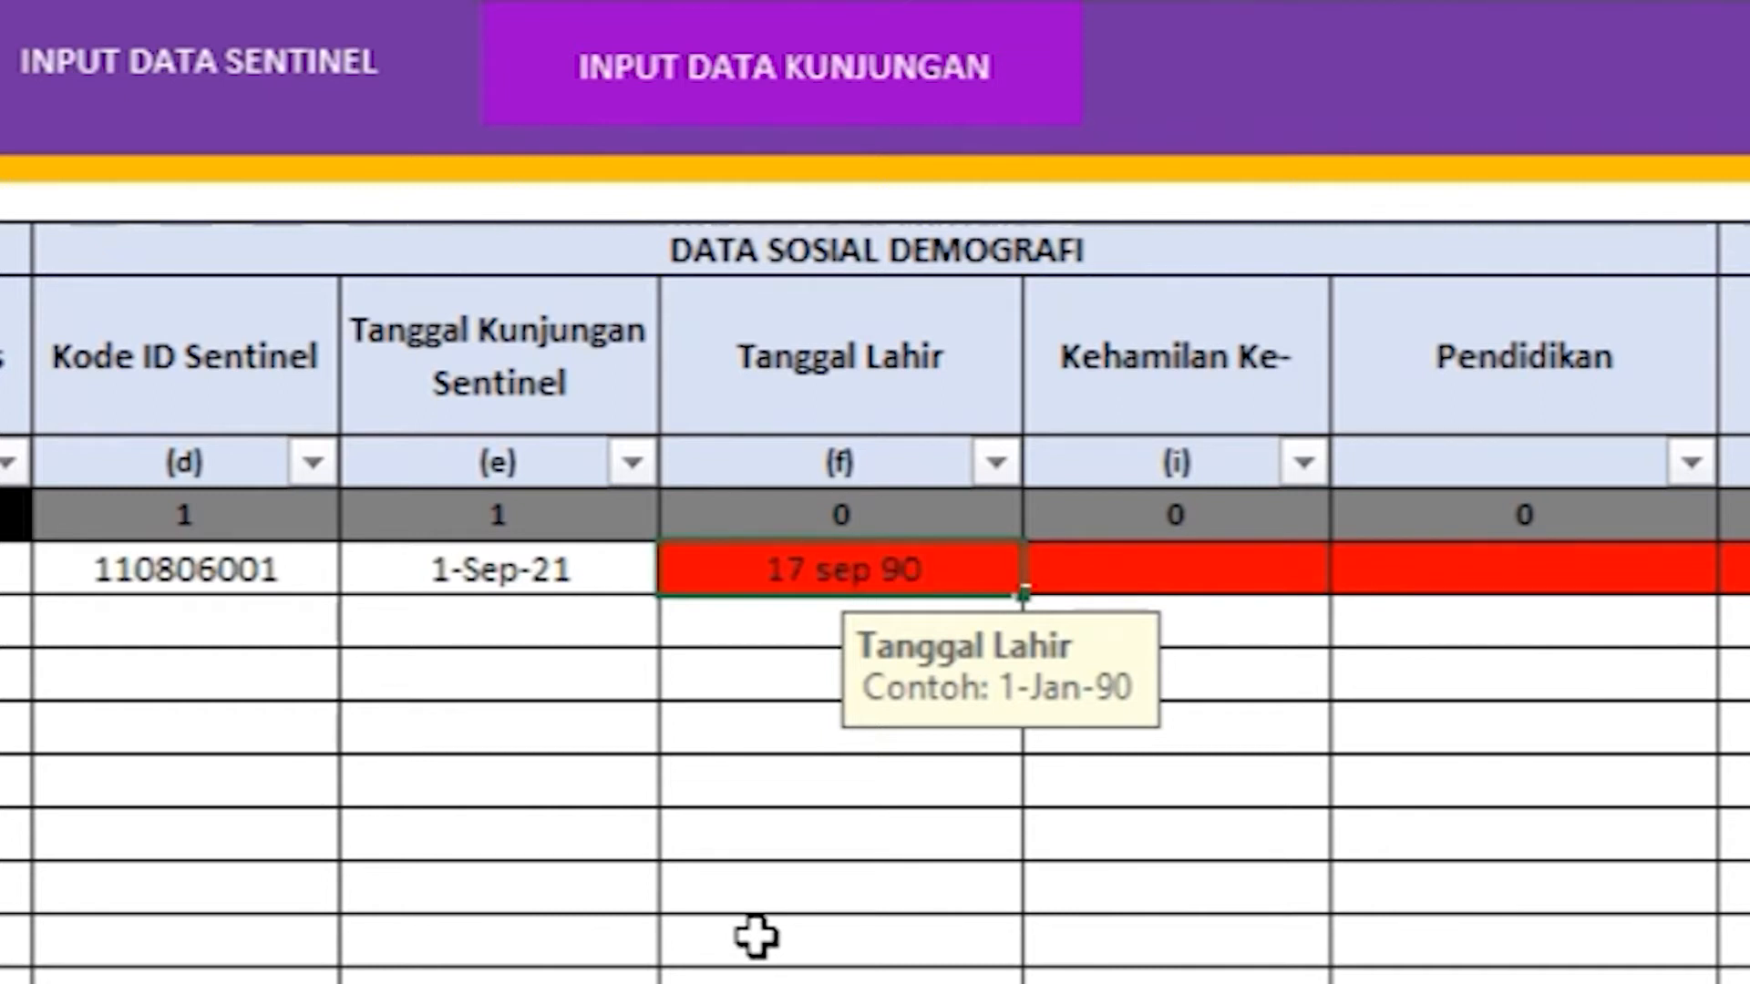
{"action": "key", "text": "Return"}
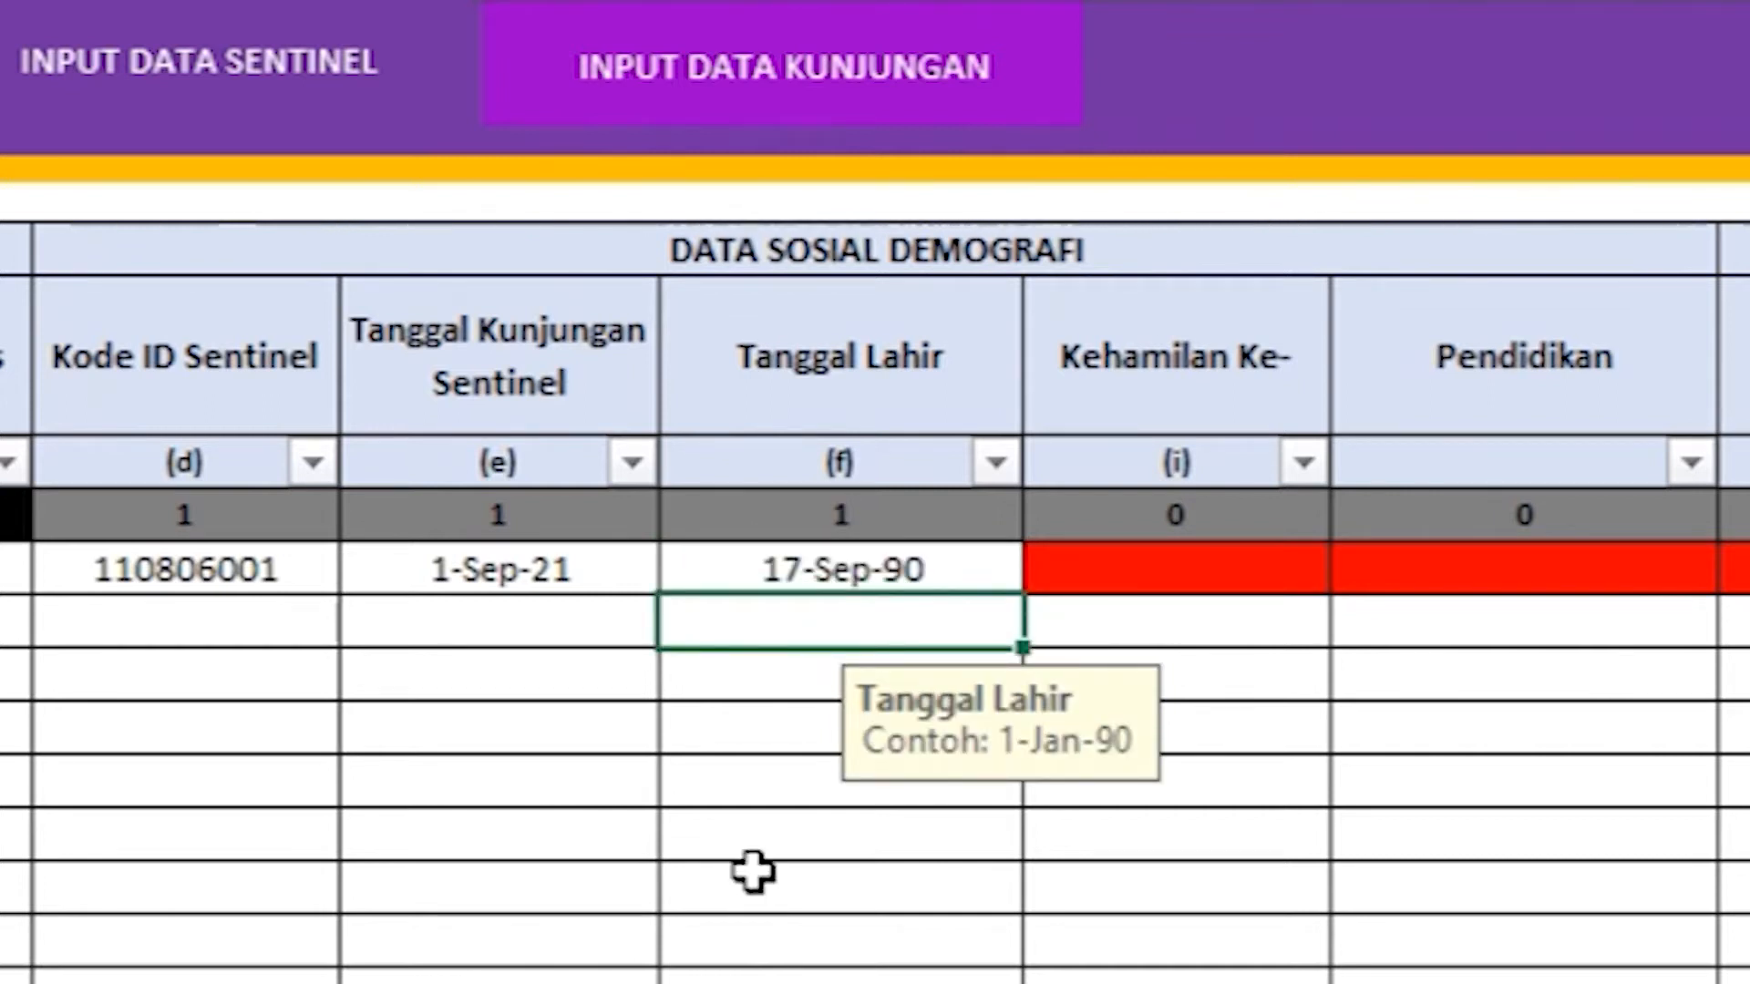
{"action": "left_click", "coordinate": [1087, 428]}
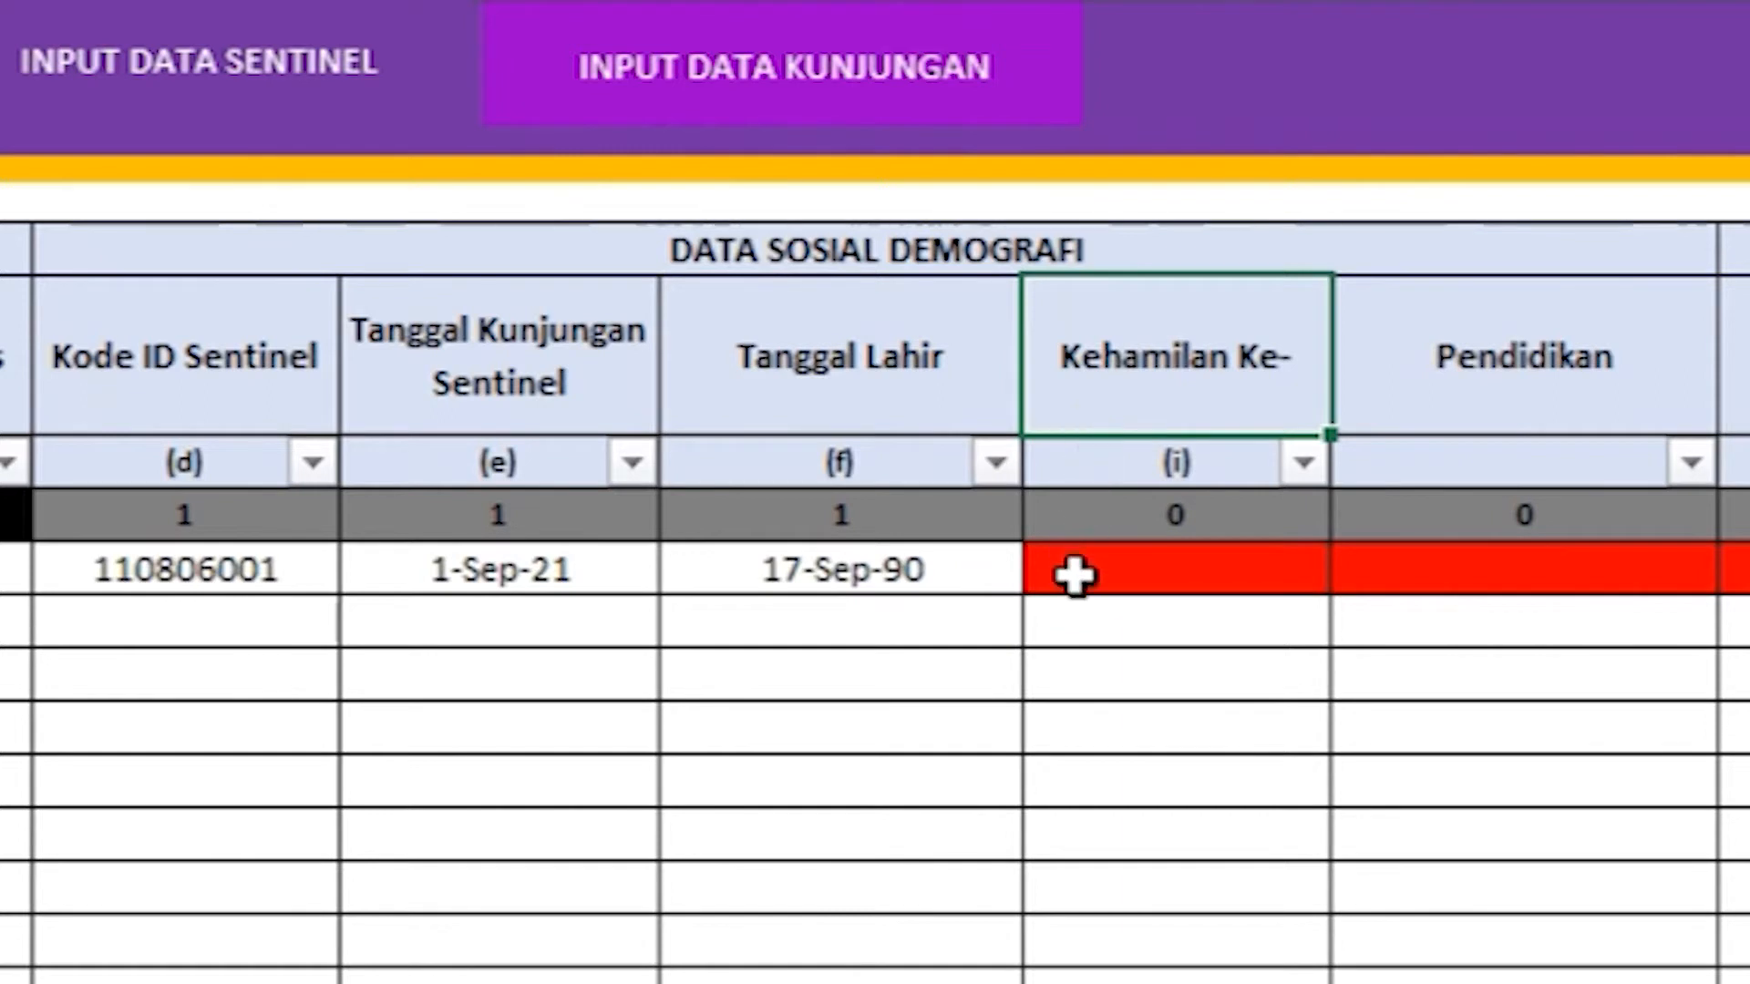
Step: Set row 1's Kehamilan Ke- to 1 from its dropdown
{"action": "left_click", "coordinate": [1078, 572]}
{"action": "left_click", "coordinate": [1356, 569]}
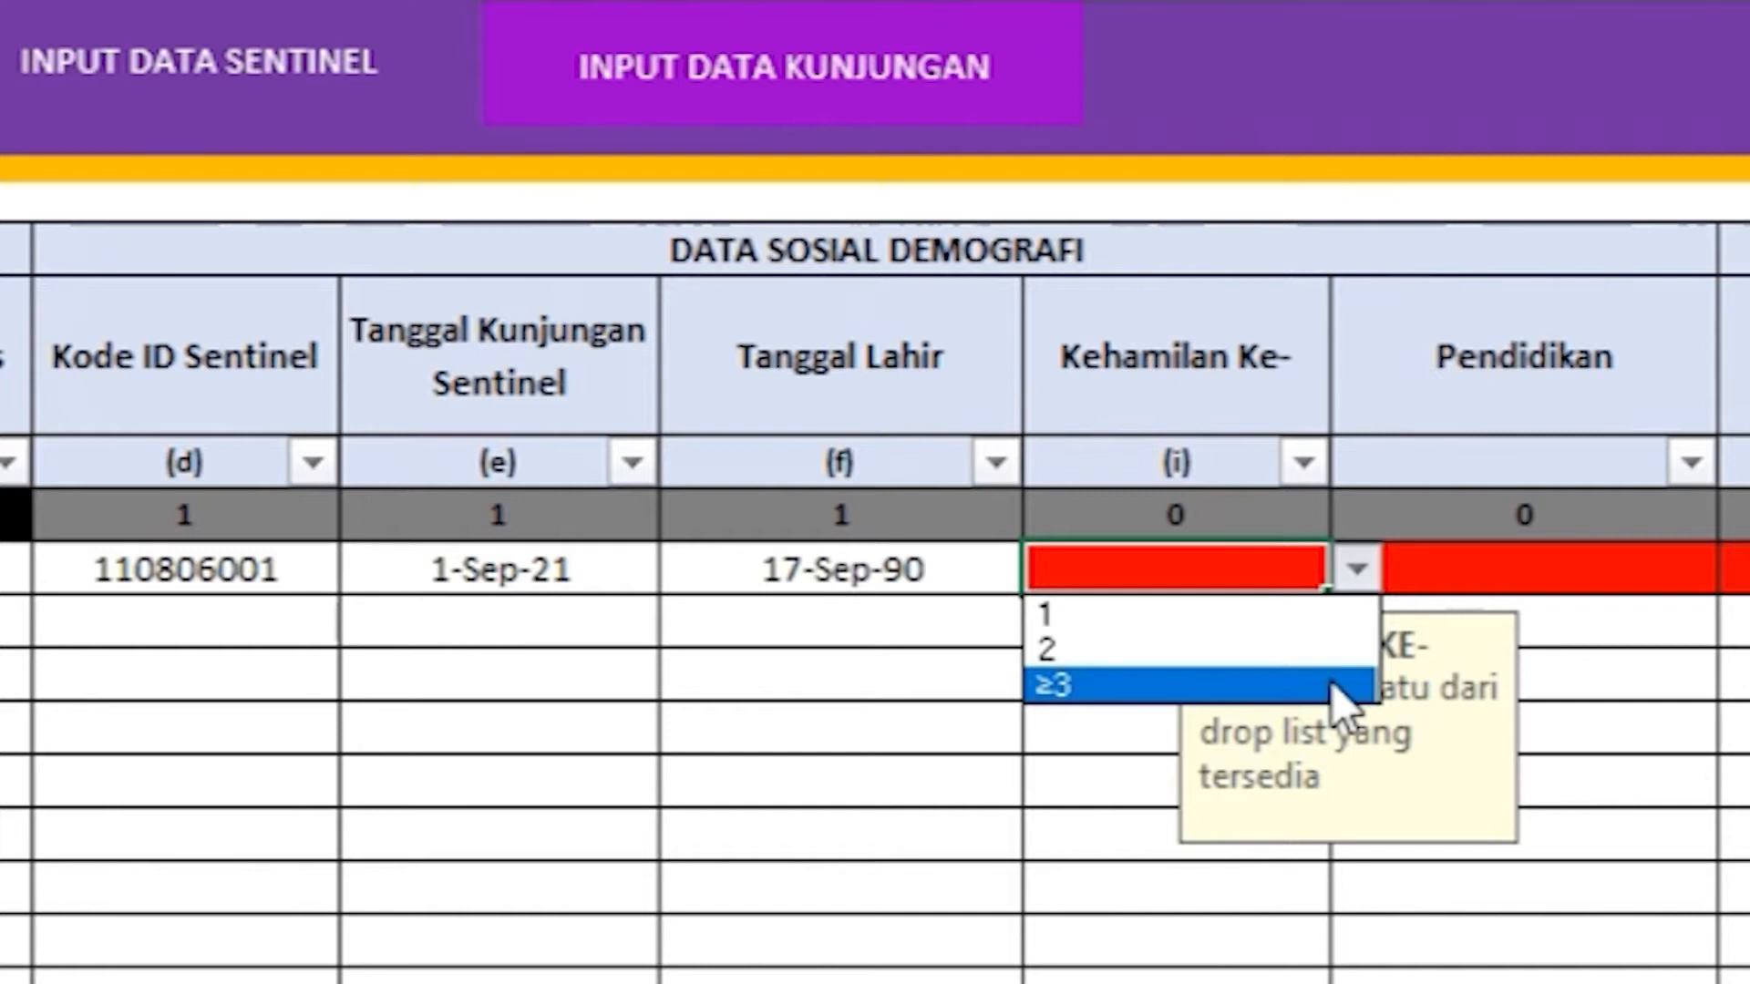
{"action": "left_click", "coordinate": [1318, 620]}
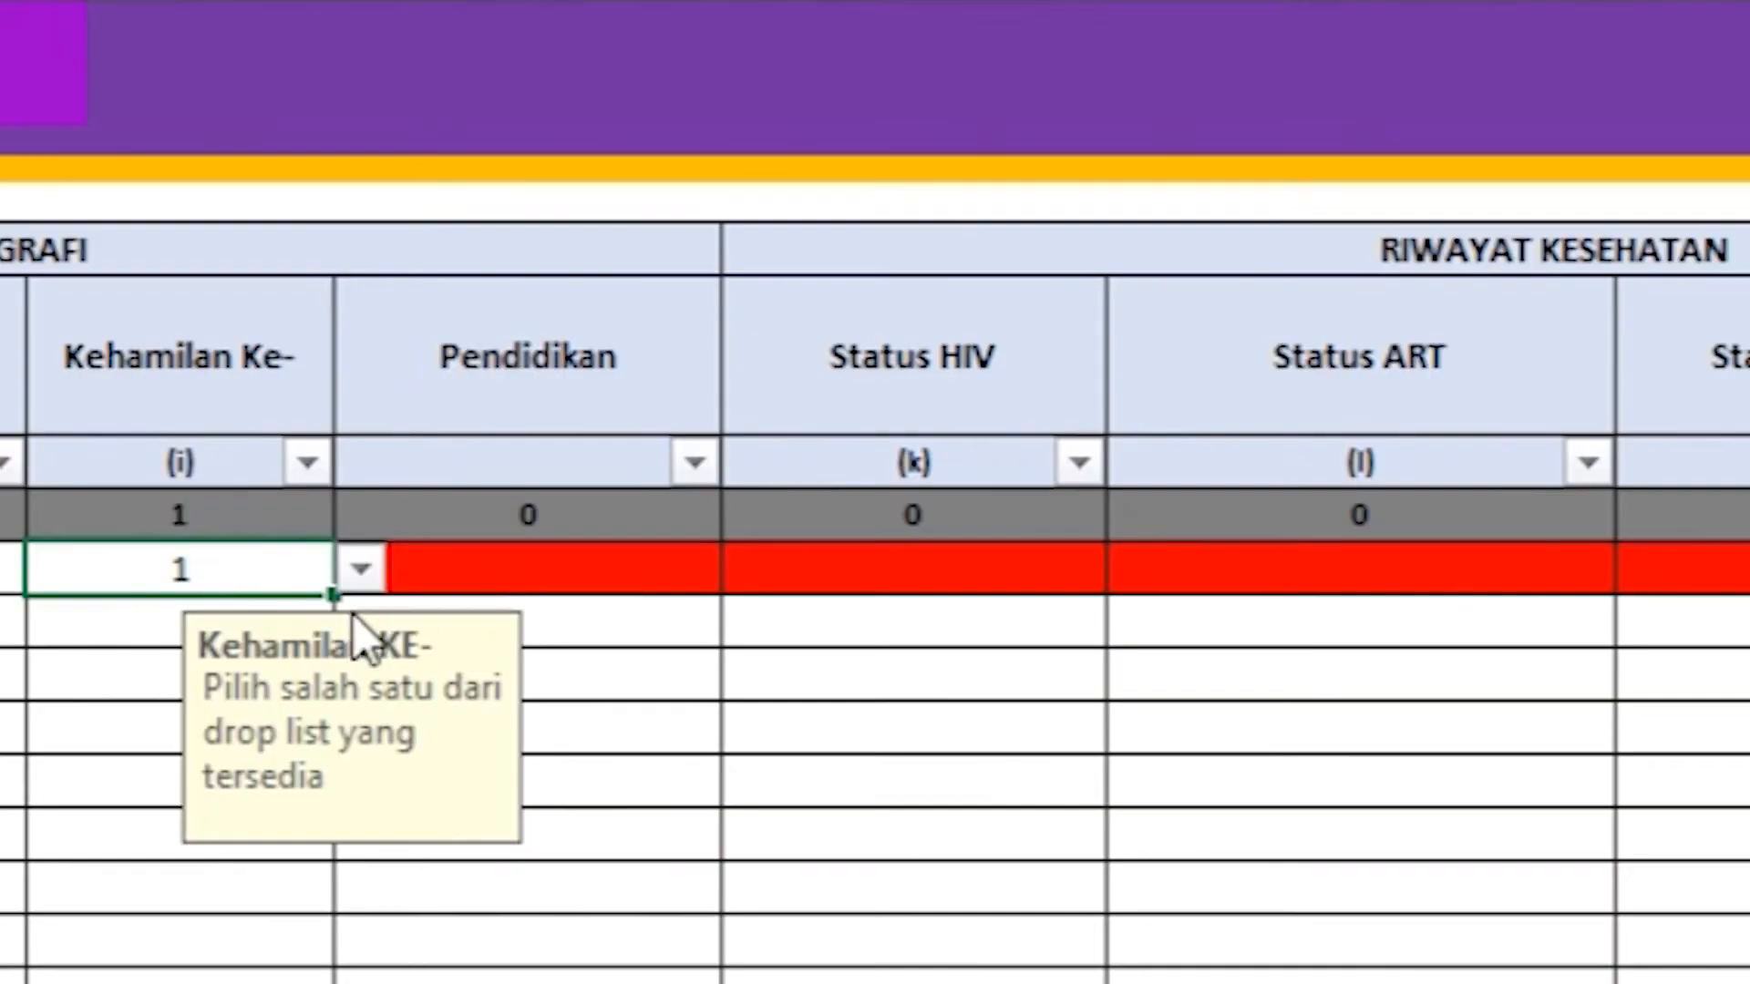
Step: Choose SMA as row 1's Pendidikan
{"action": "left_click", "coordinate": [403, 398]}
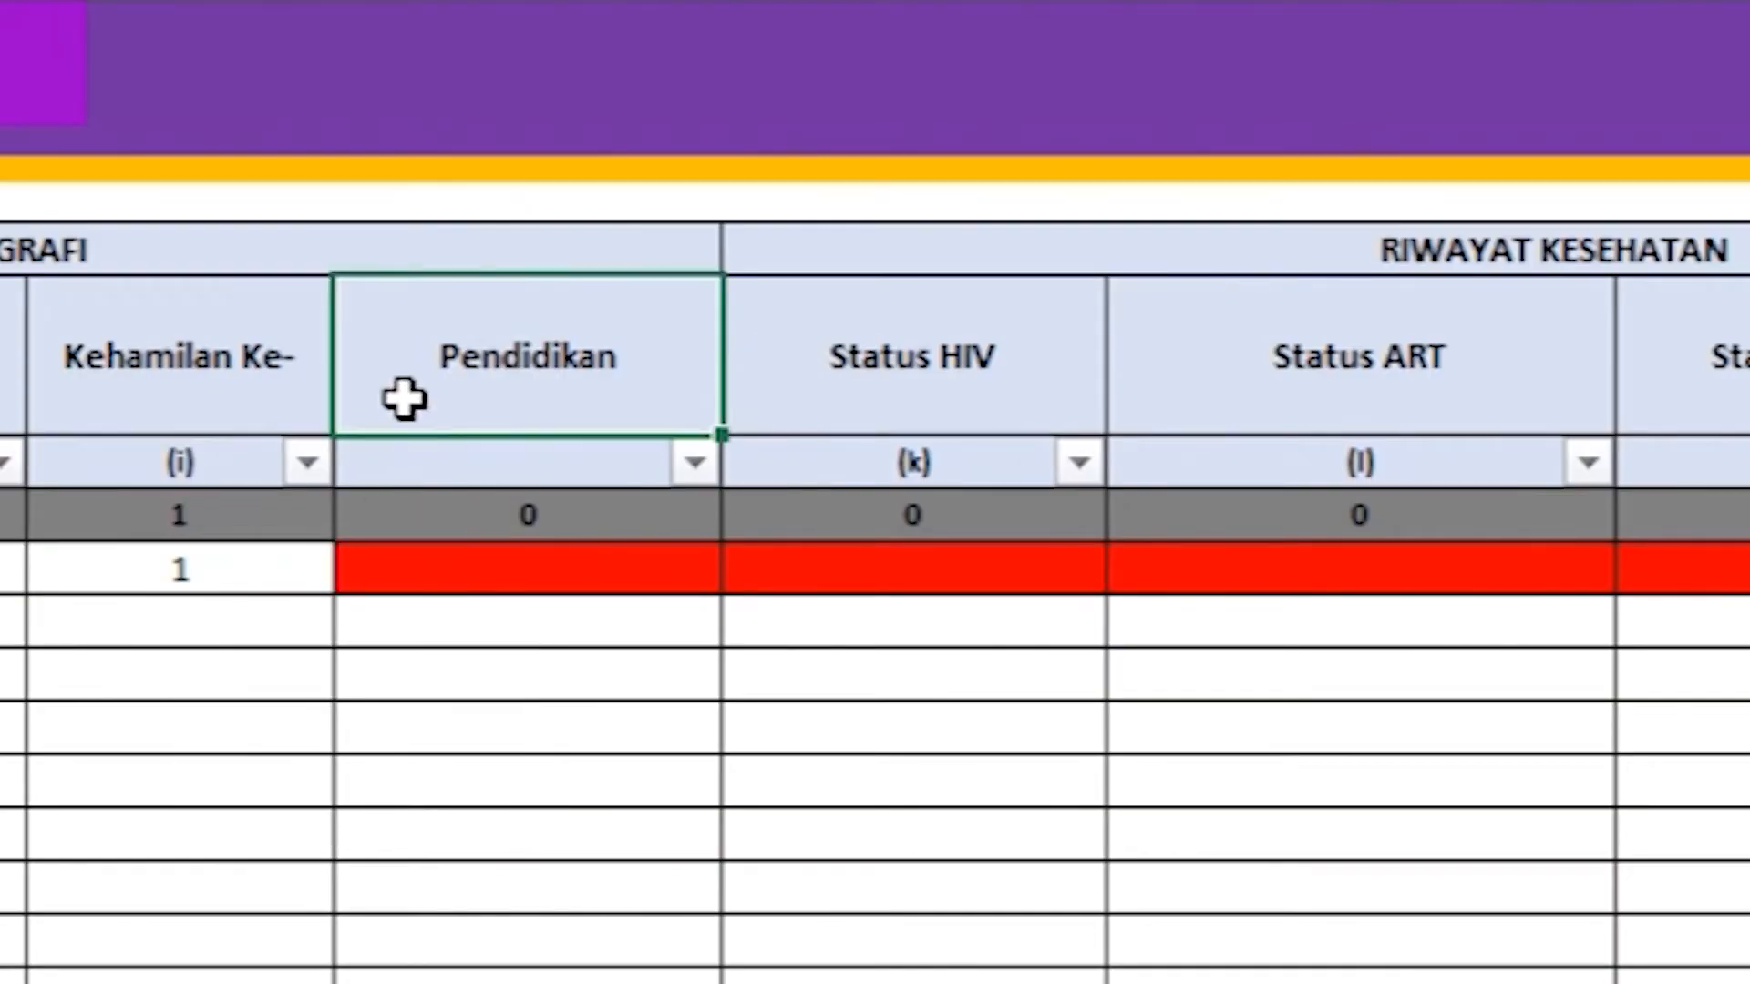
{"action": "left_click", "coordinate": [675, 569]}
{"action": "left_click", "coordinate": [748, 570]}
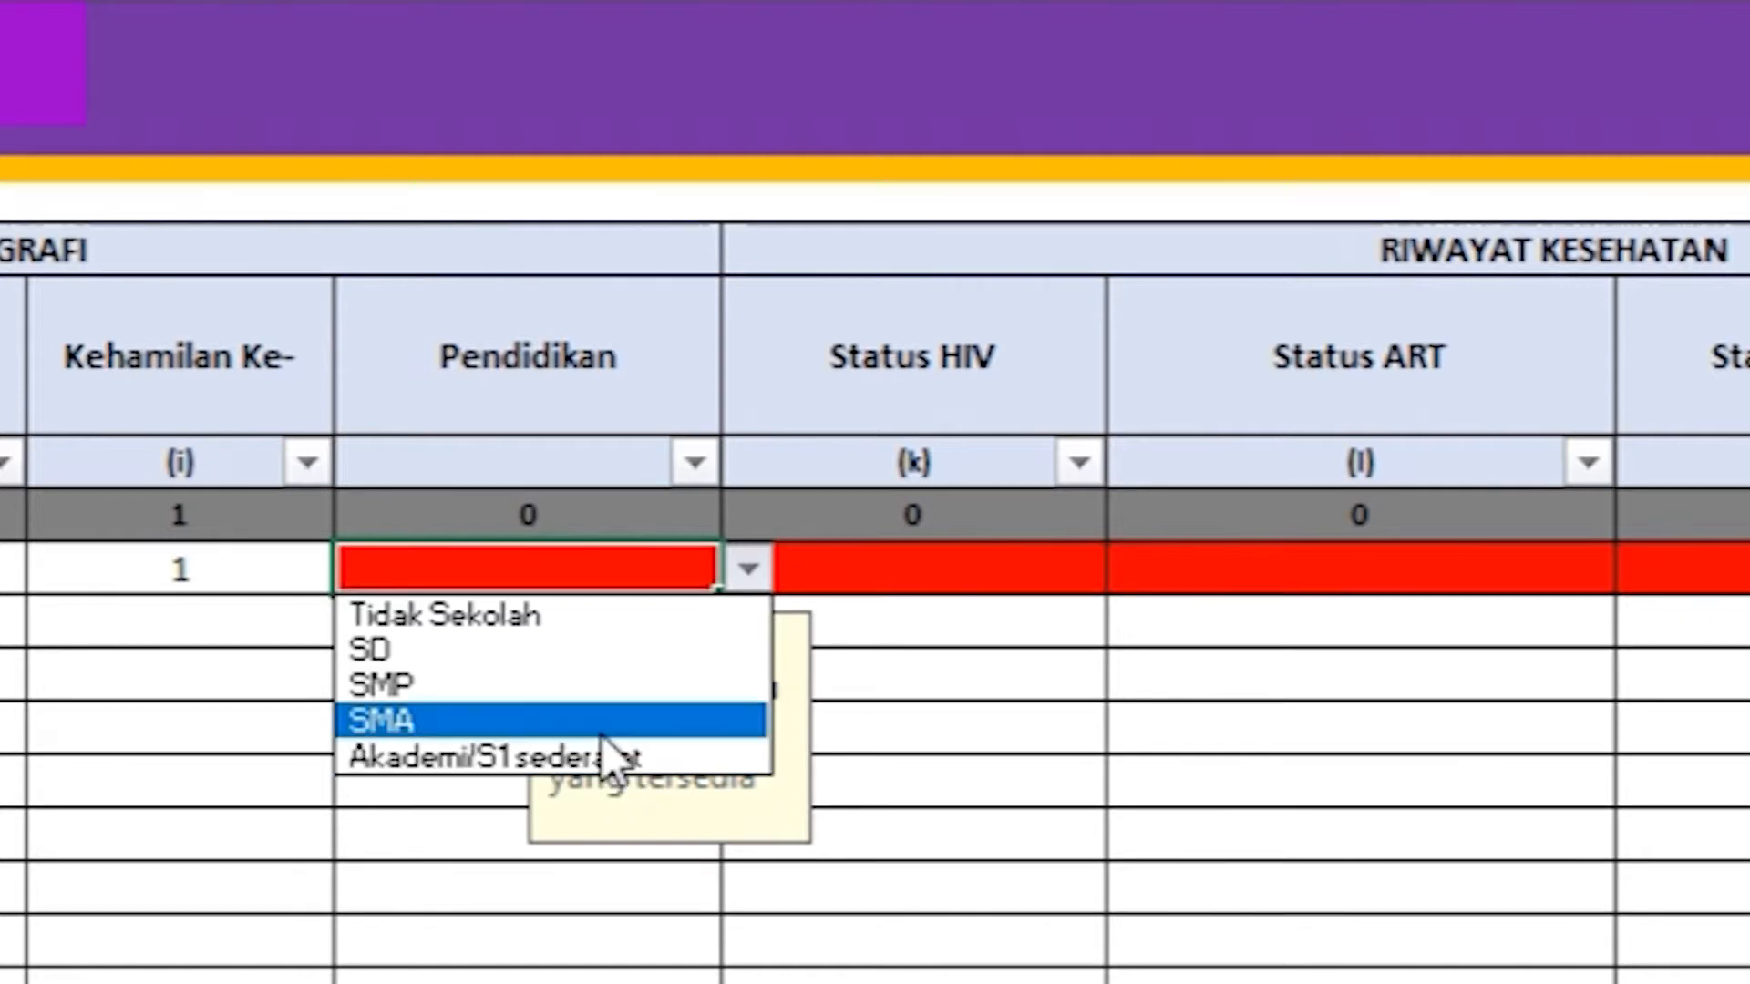
{"action": "left_click", "coordinate": [603, 728]}
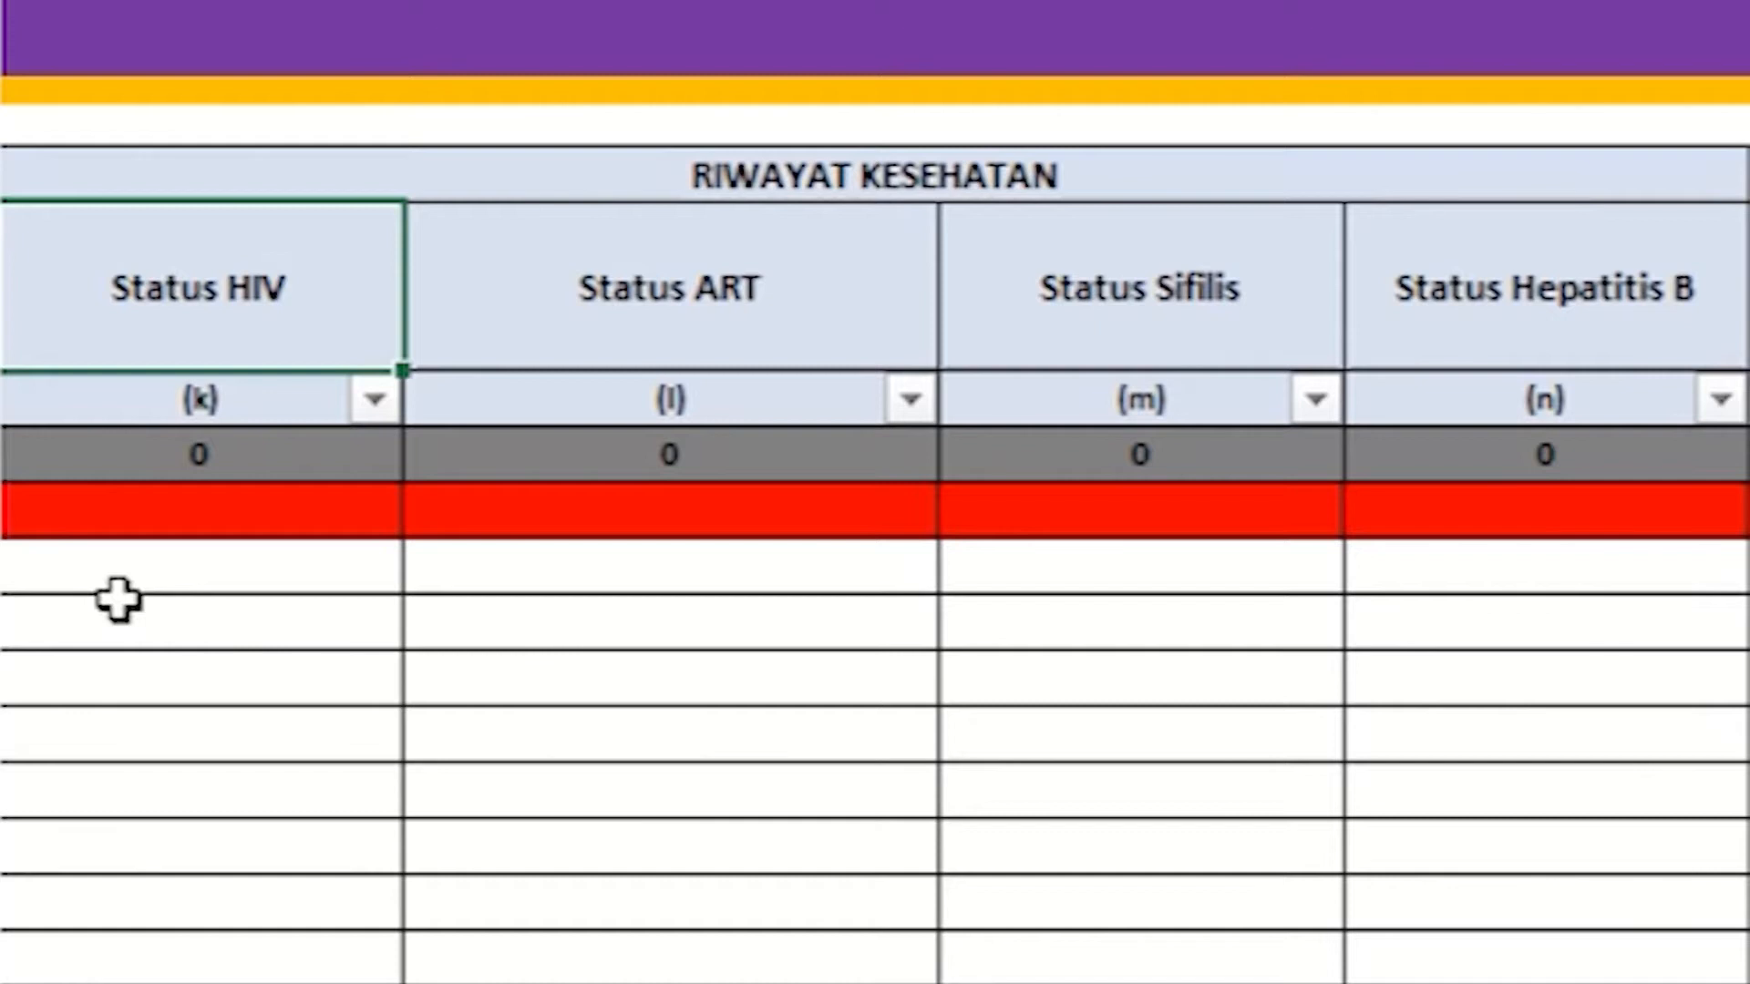
Step: Set row 1's Status HIV to Belum Pernah periksa and Status ART to Bukan ODHA
{"action": "left_click", "coordinate": [37, 507]}
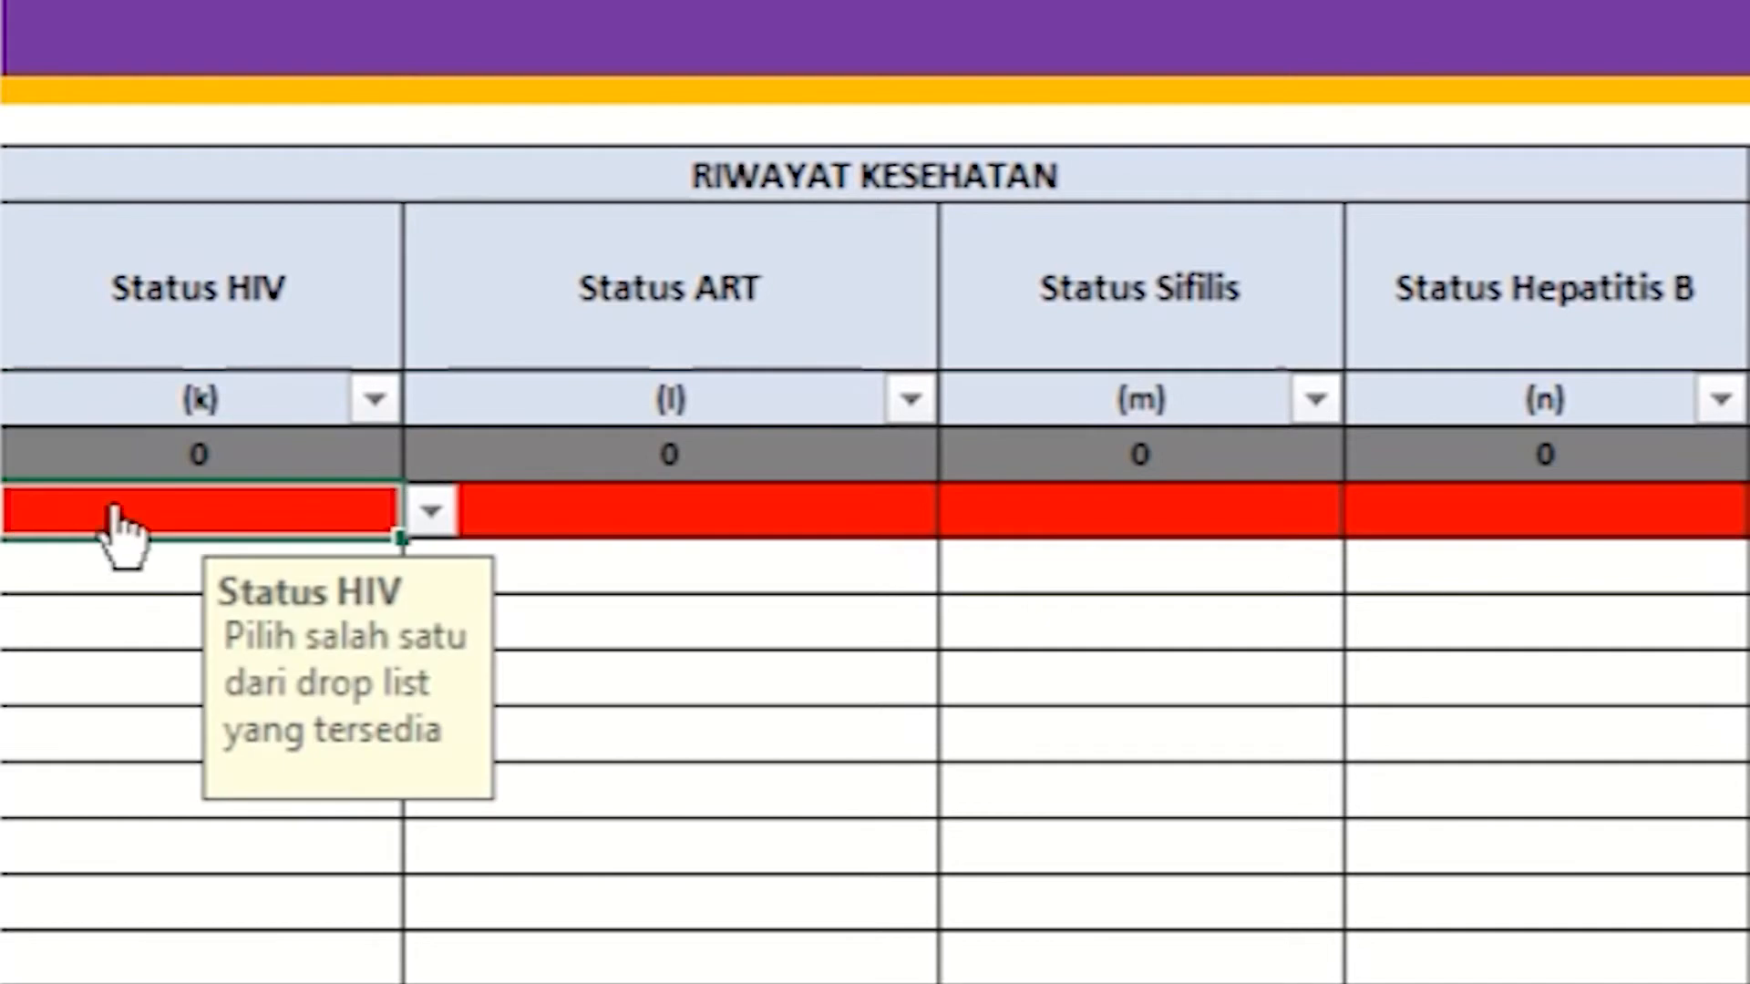
{"action": "left_click", "coordinate": [431, 511]}
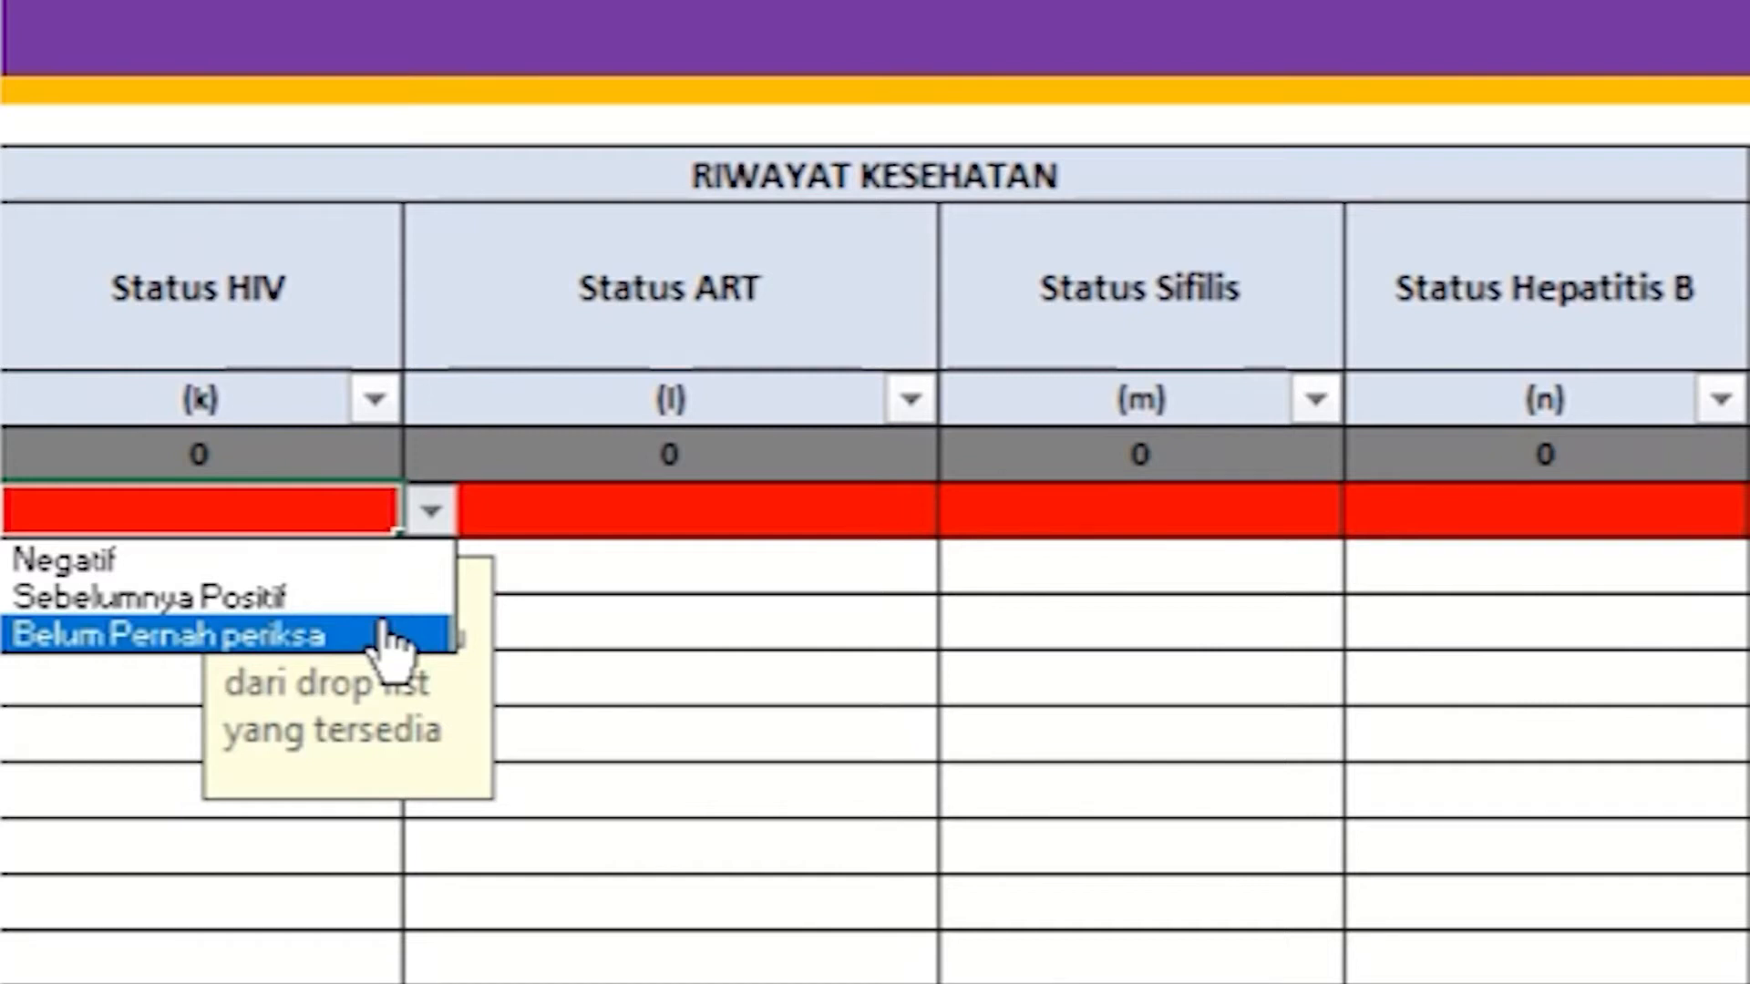
{"action": "left_click", "coordinate": [392, 635]}
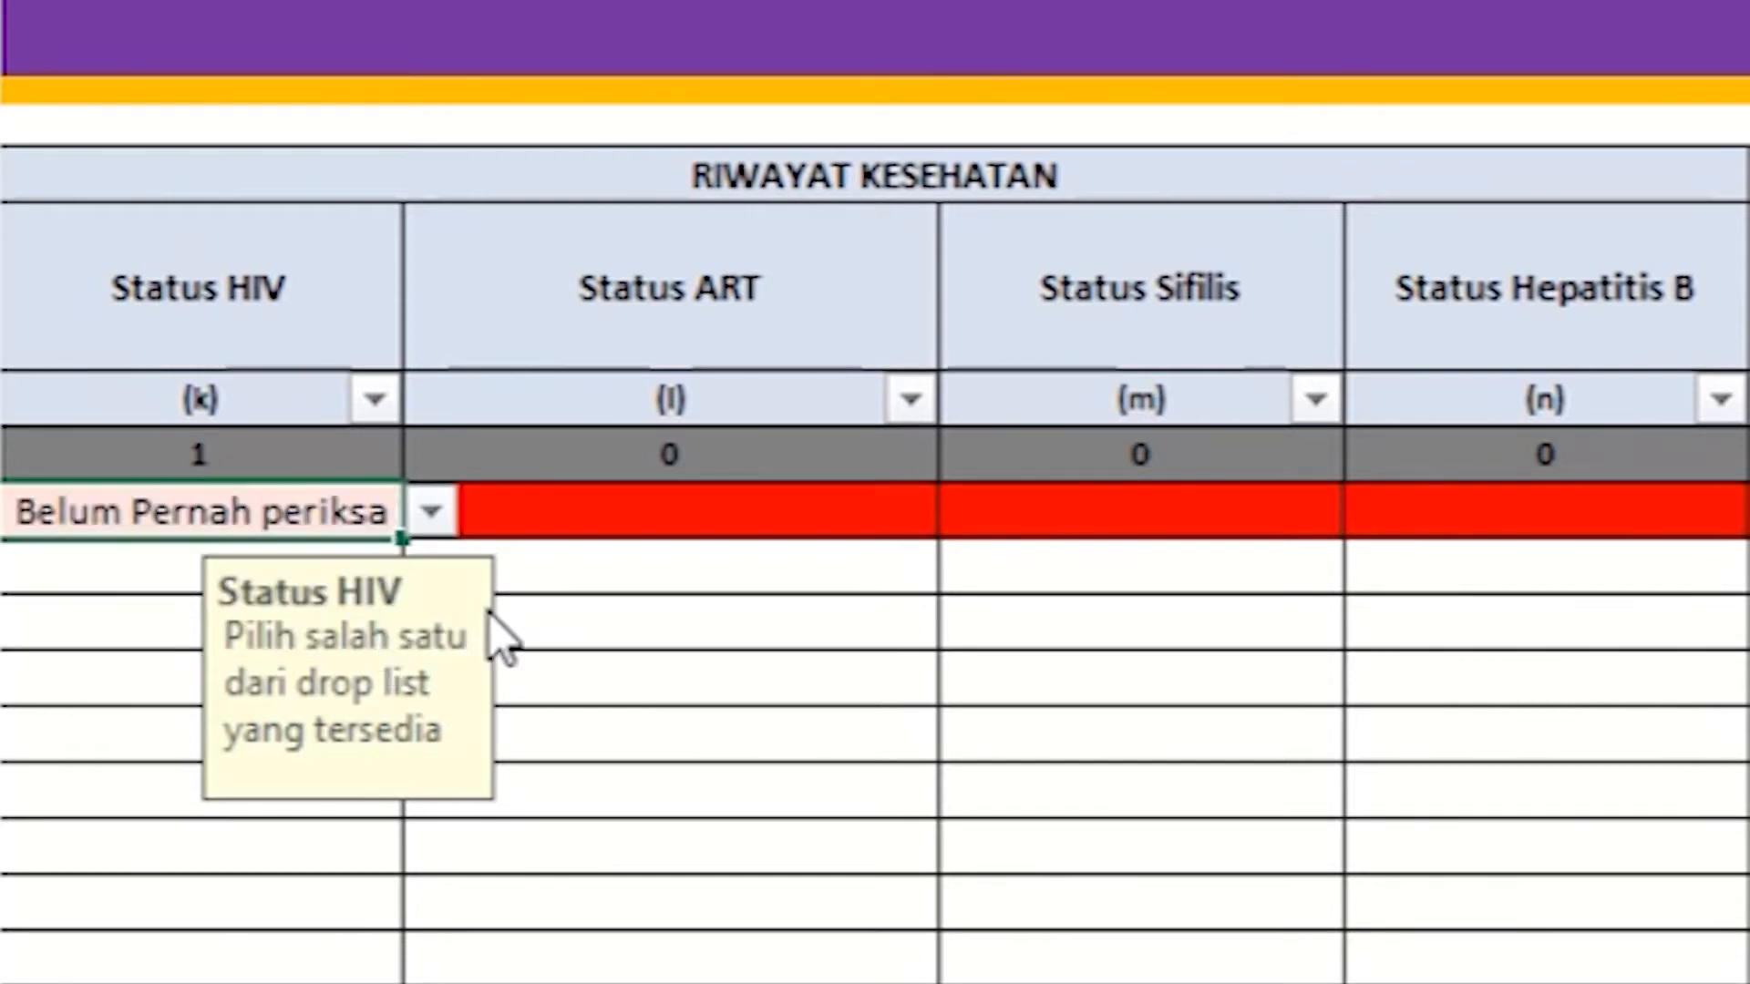
{"action": "left_click", "coordinate": [641, 290]}
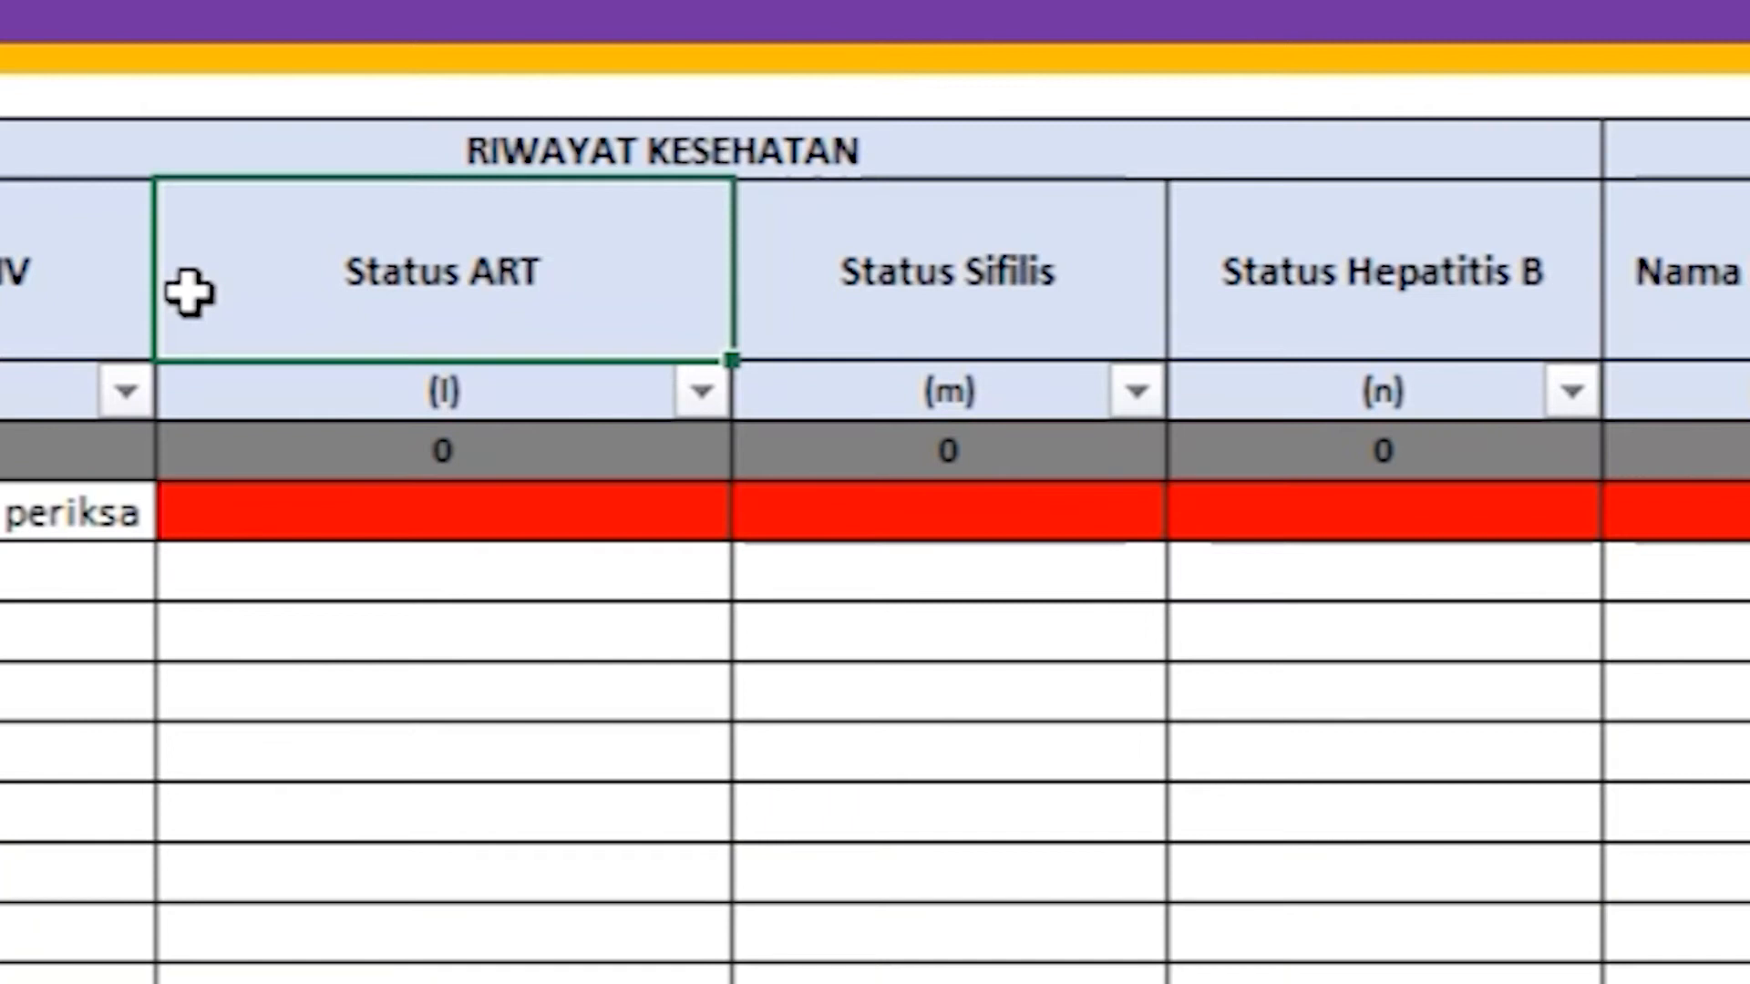
{"action": "left_click", "coordinate": [246, 510]}
{"action": "left_click", "coordinate": [762, 512]}
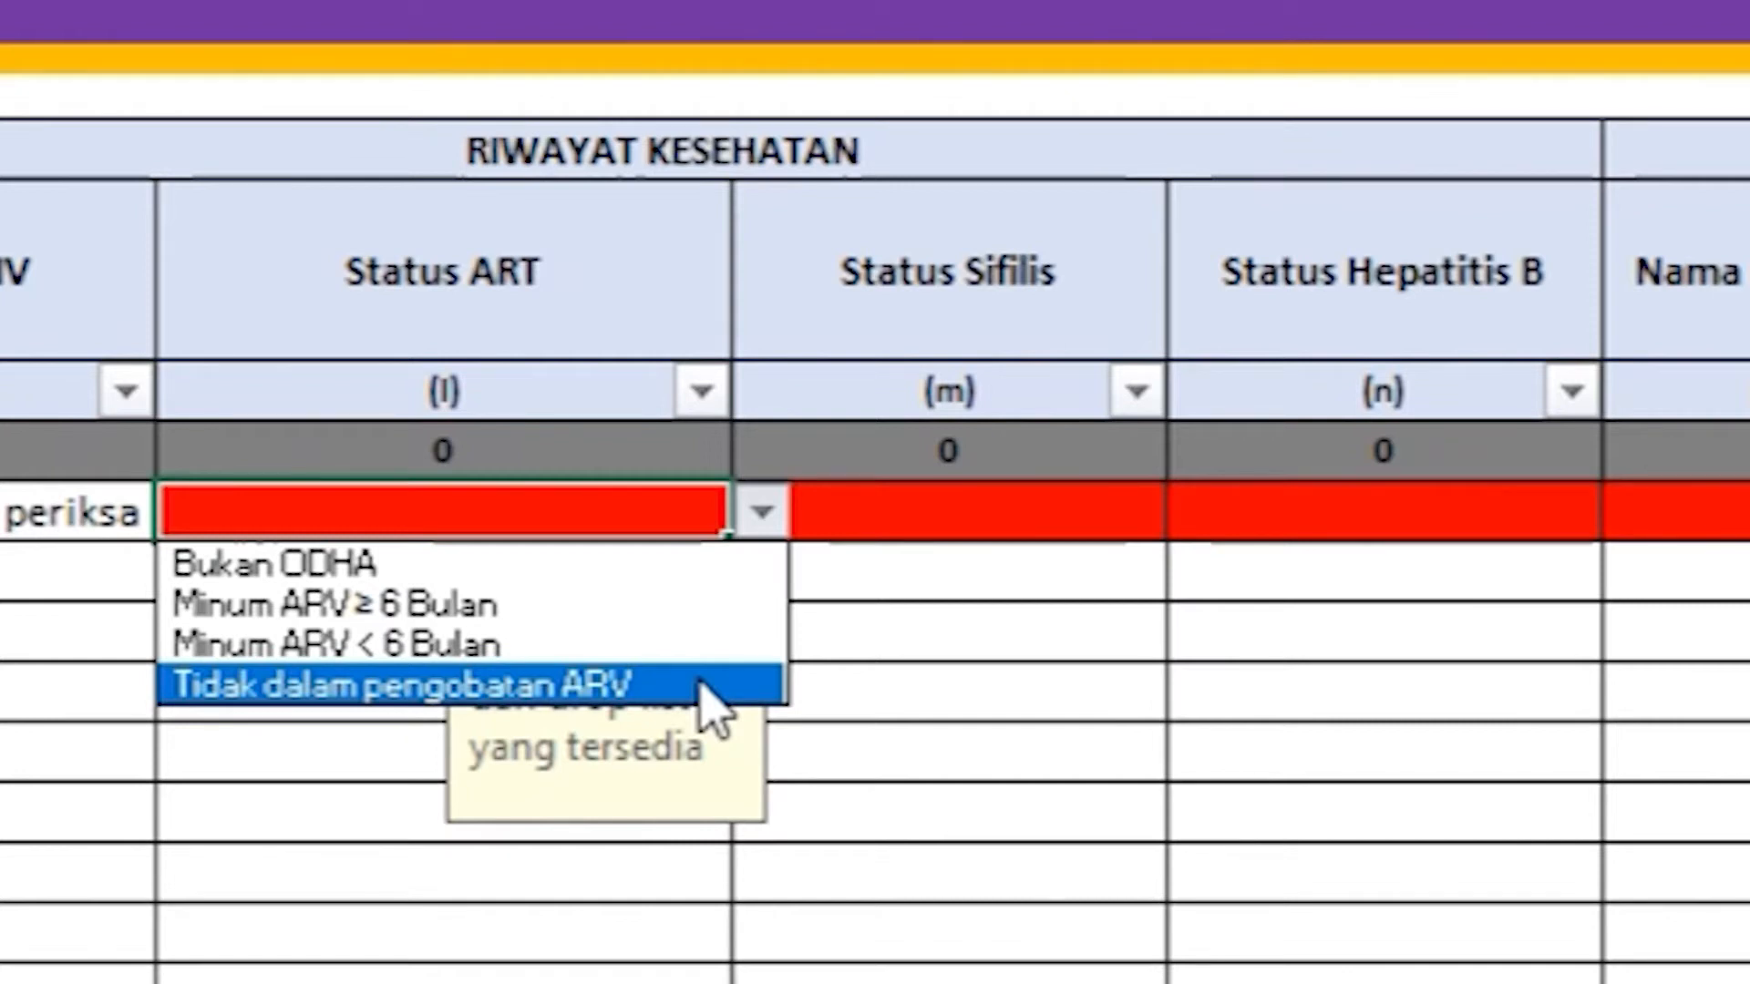
{"action": "left_click", "coordinate": [683, 581]}
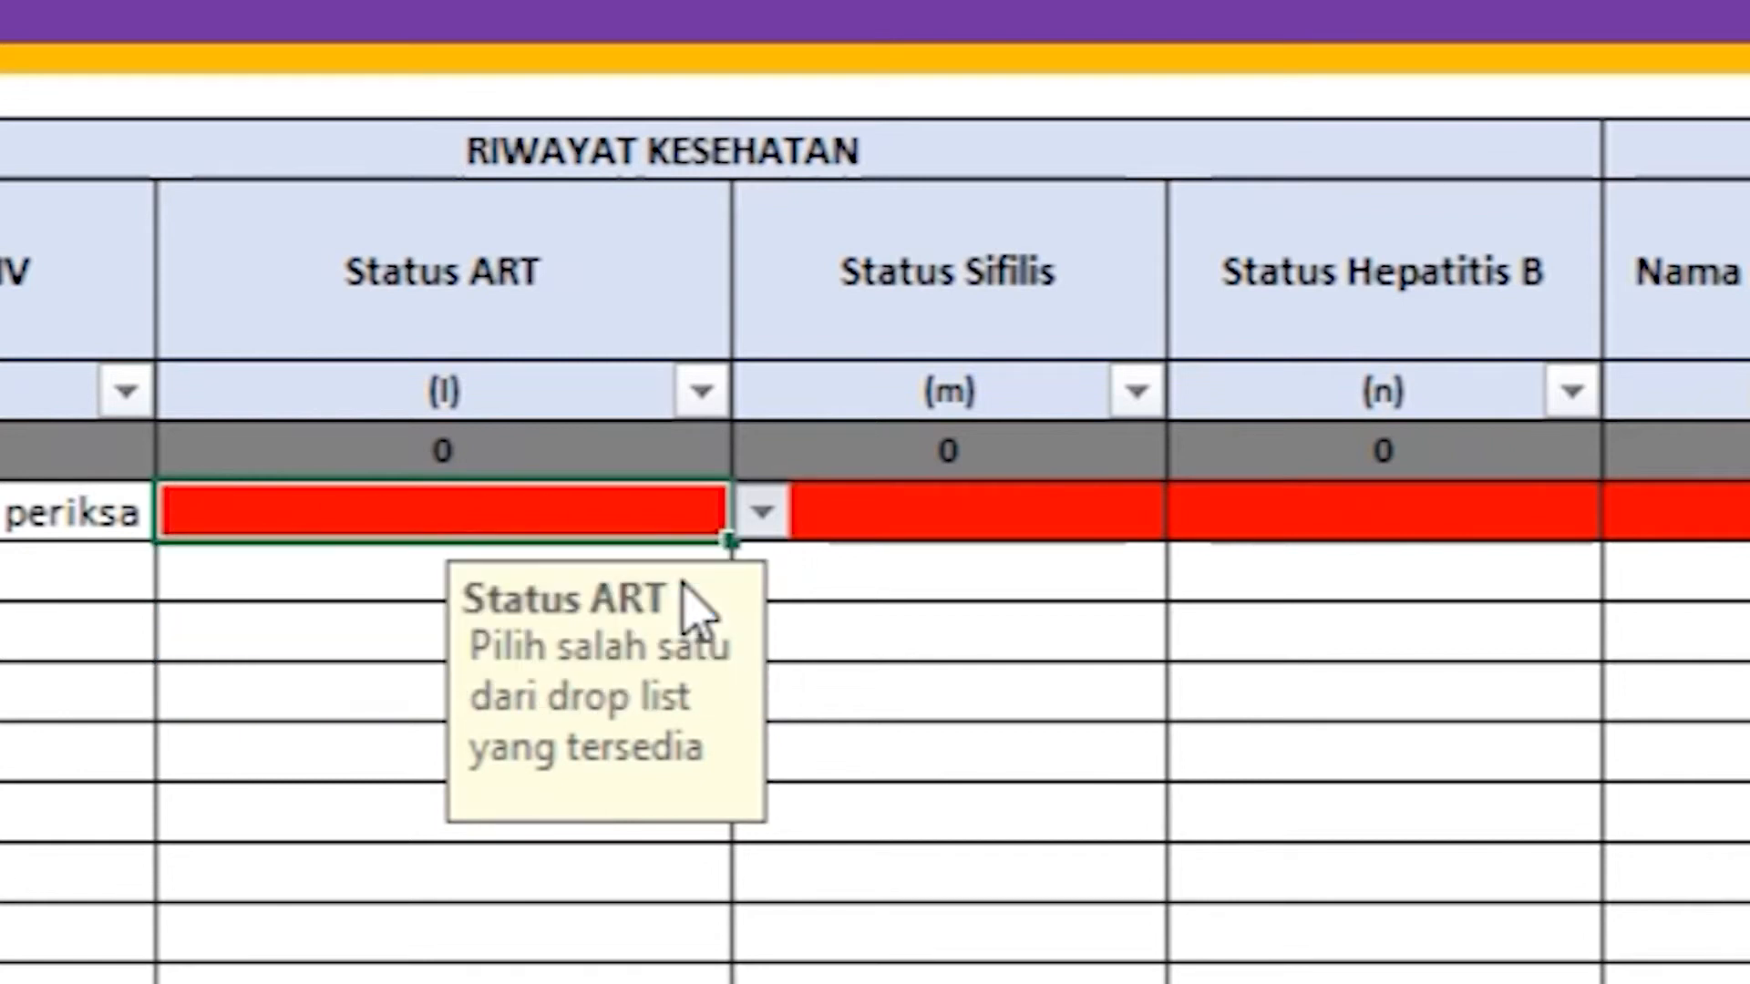
Step: Set row 1's Status Sifilis and Status Hepatitis B to Belum Pernah periksa
{"action": "left_click", "coordinate": [877, 547]}
{"action": "left_click", "coordinate": [1046, 265]}
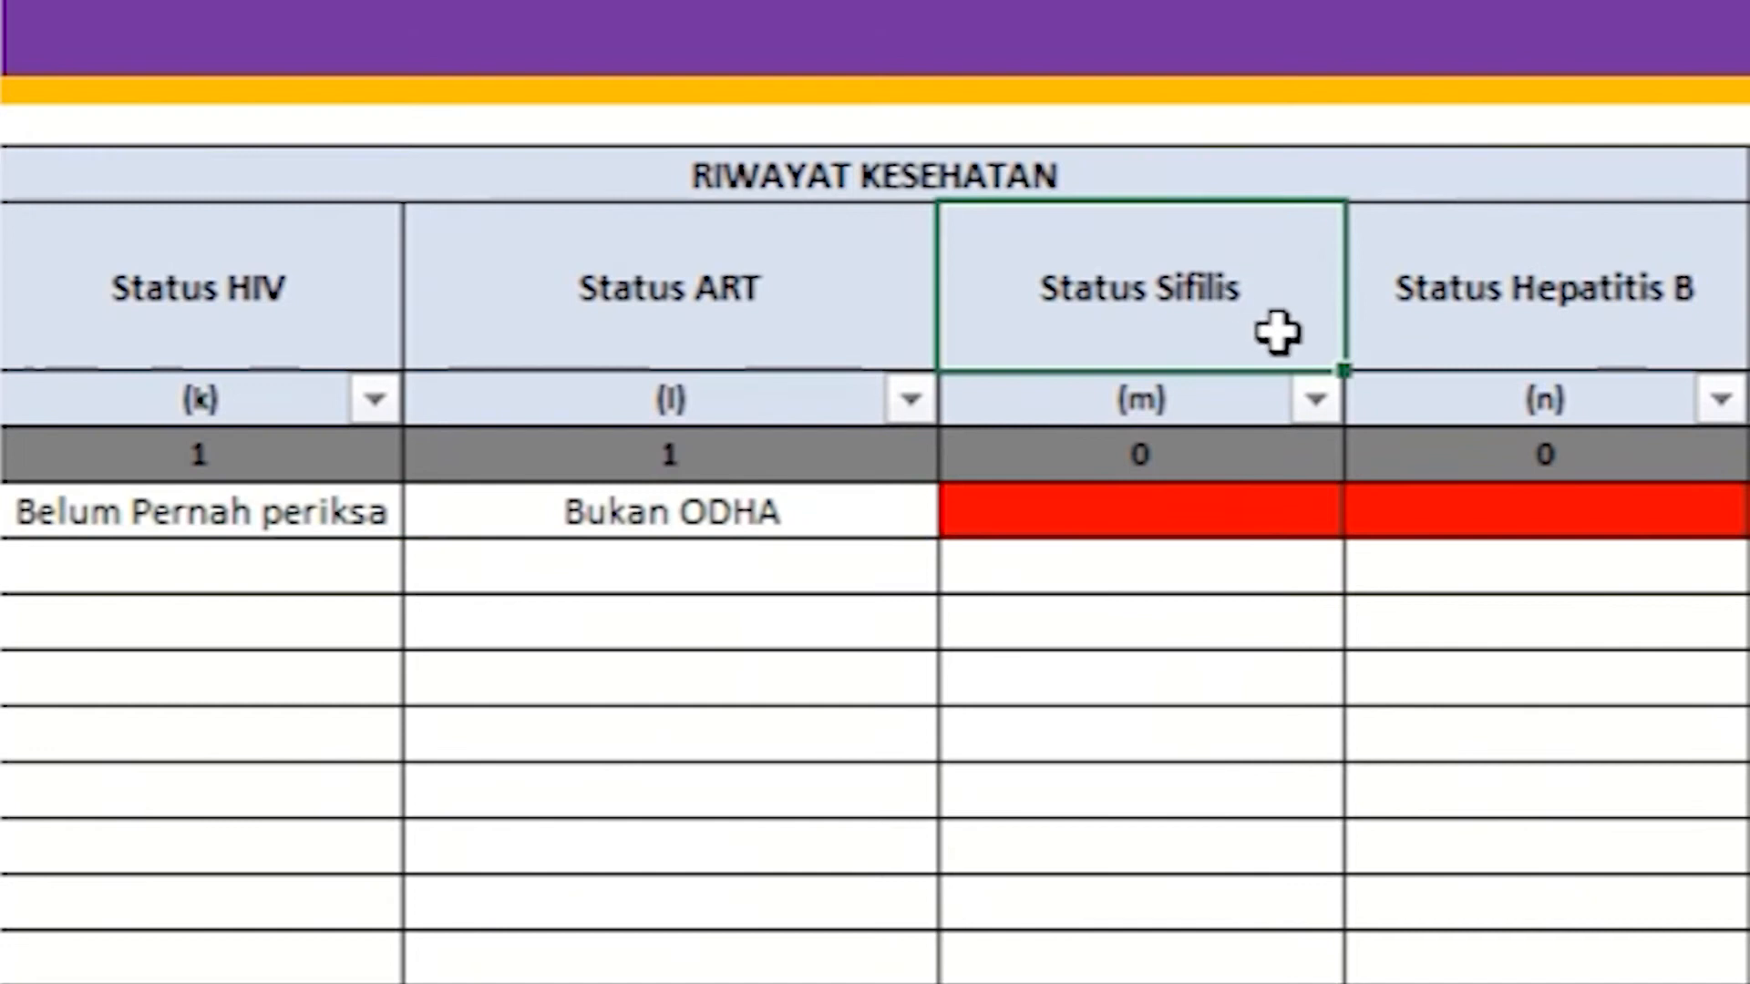
{"action": "left_click", "coordinate": [1276, 512]}
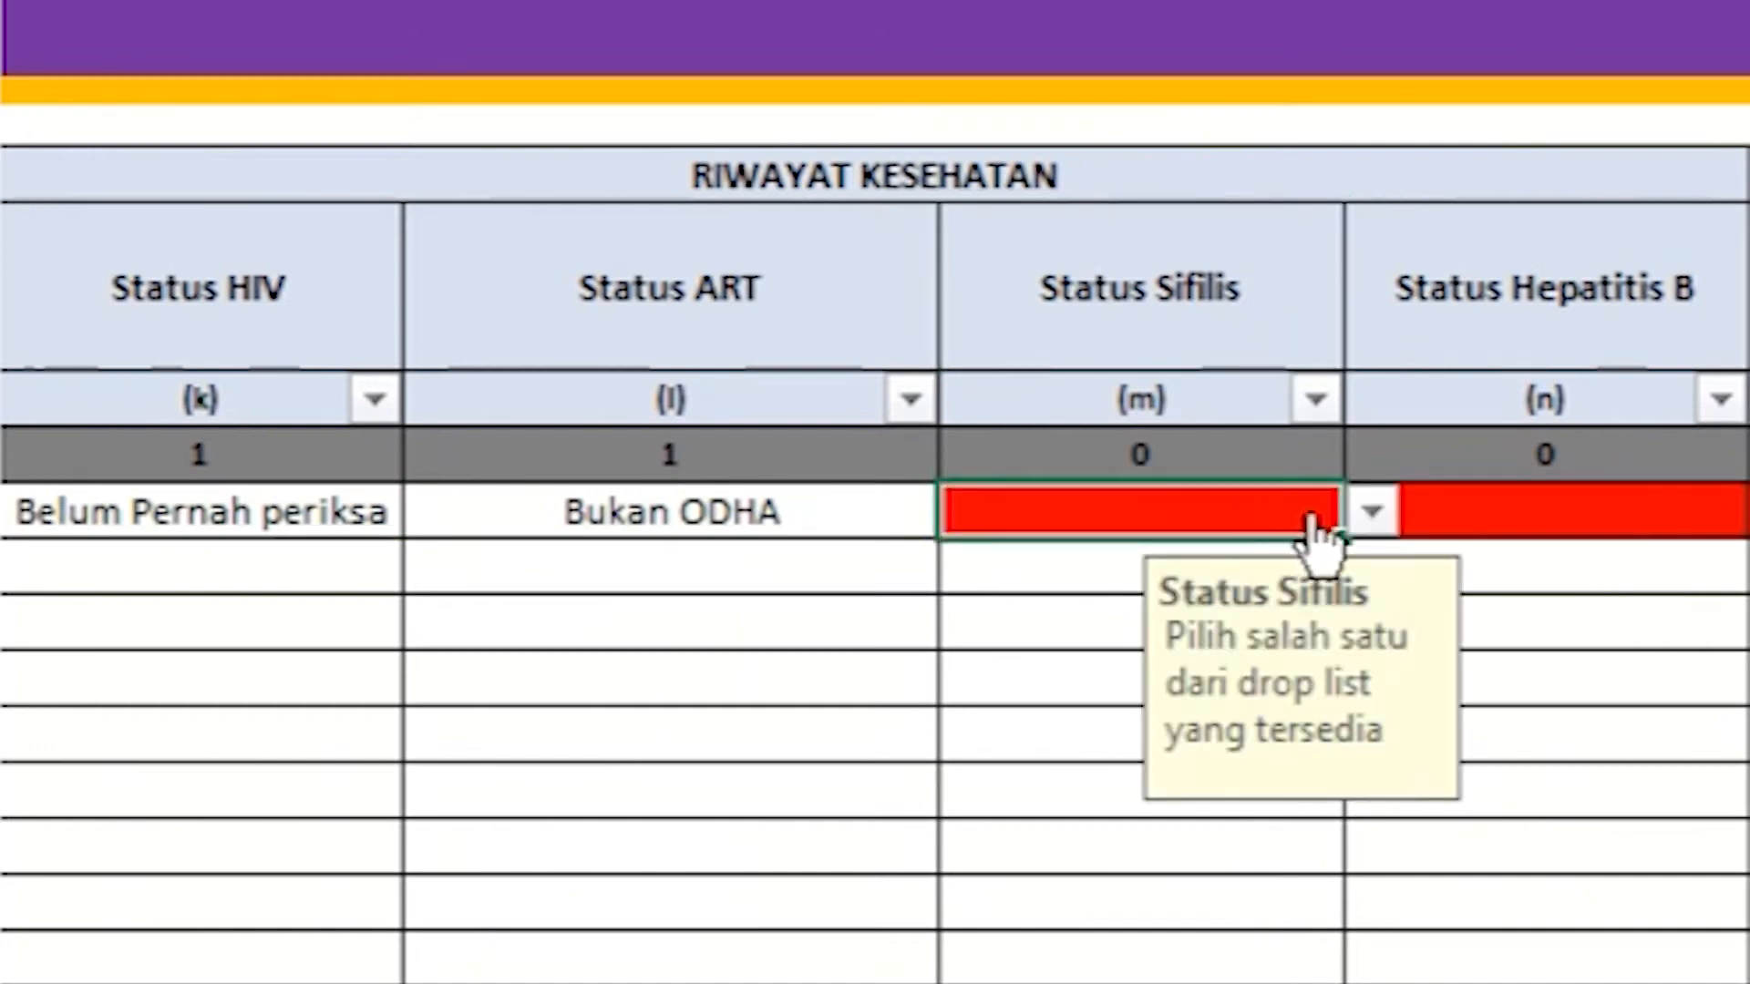
{"action": "left_click", "coordinate": [1370, 515]}
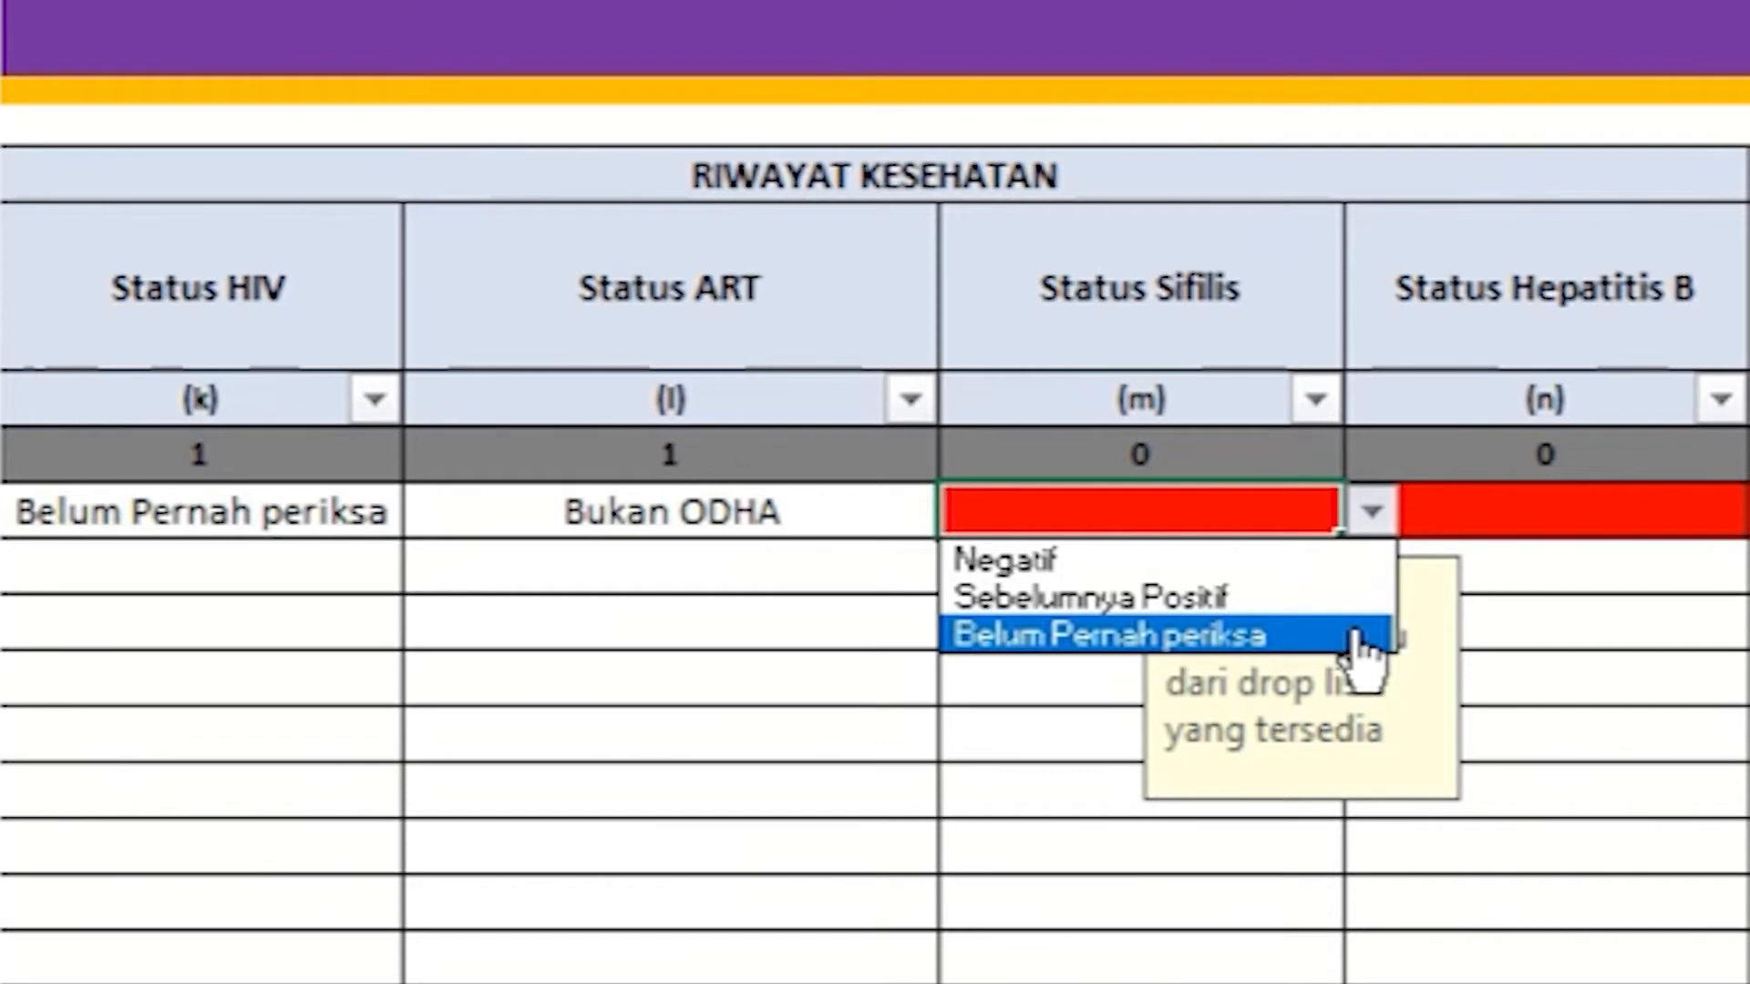
{"action": "left_click", "coordinate": [1358, 638]}
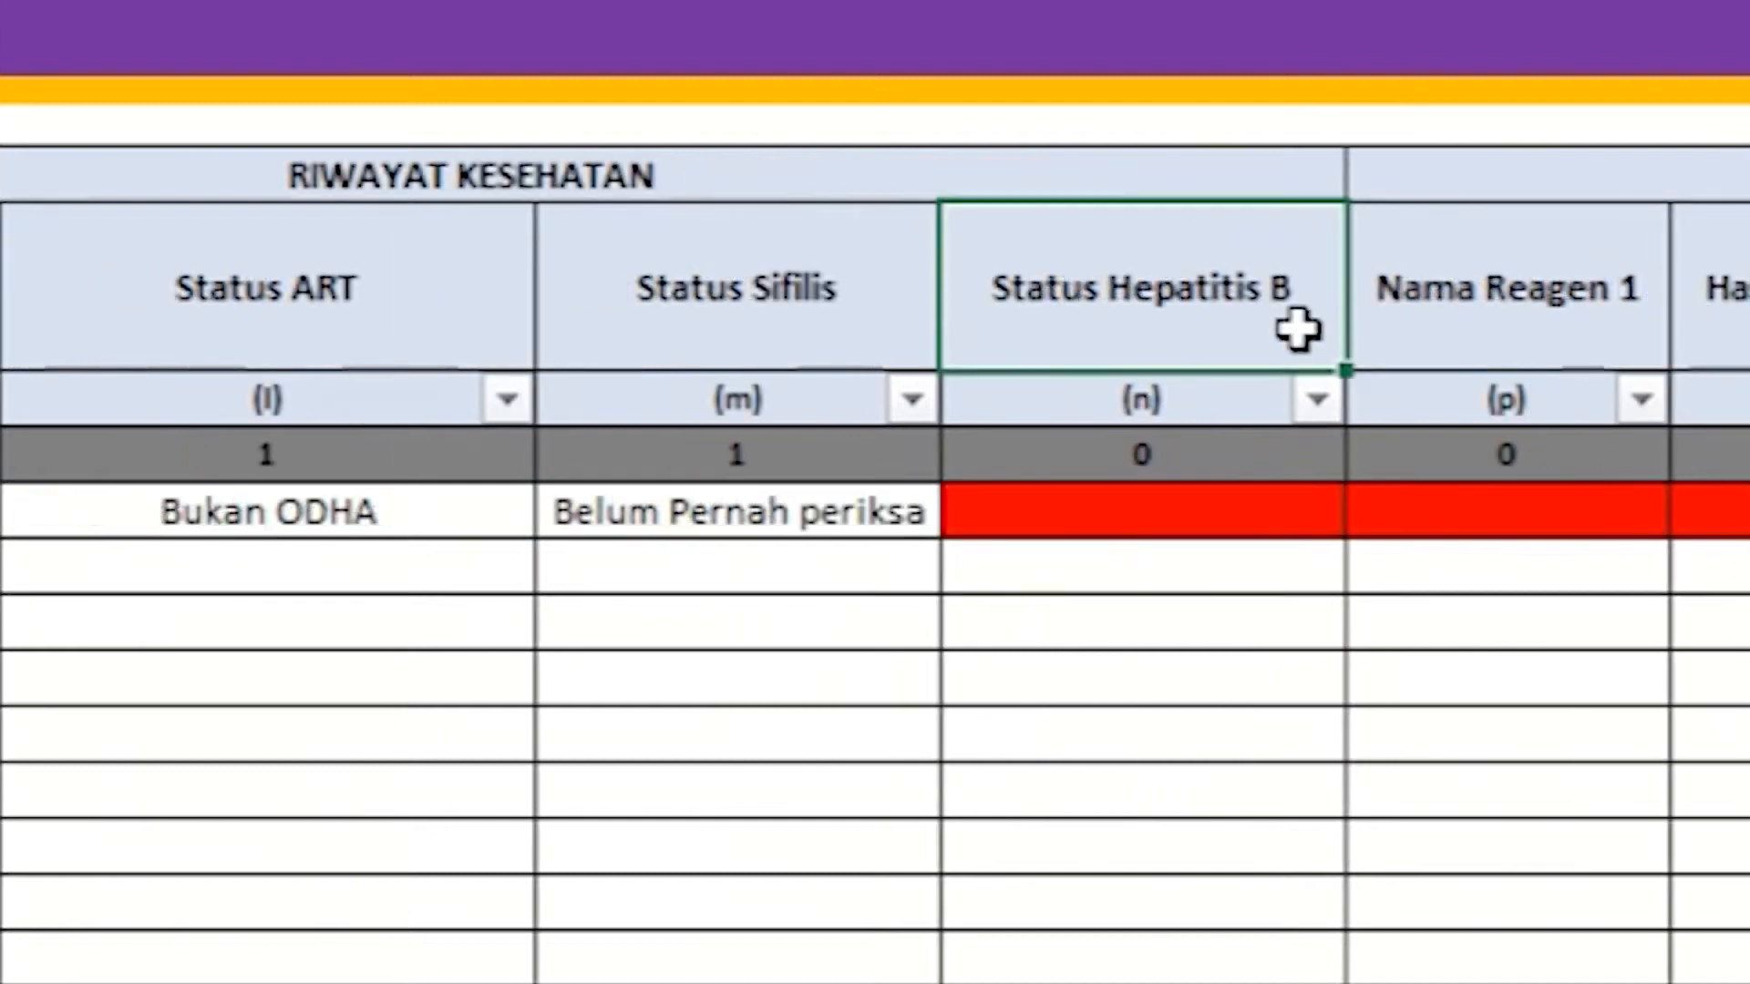
{"action": "left_click", "coordinate": [1318, 506]}
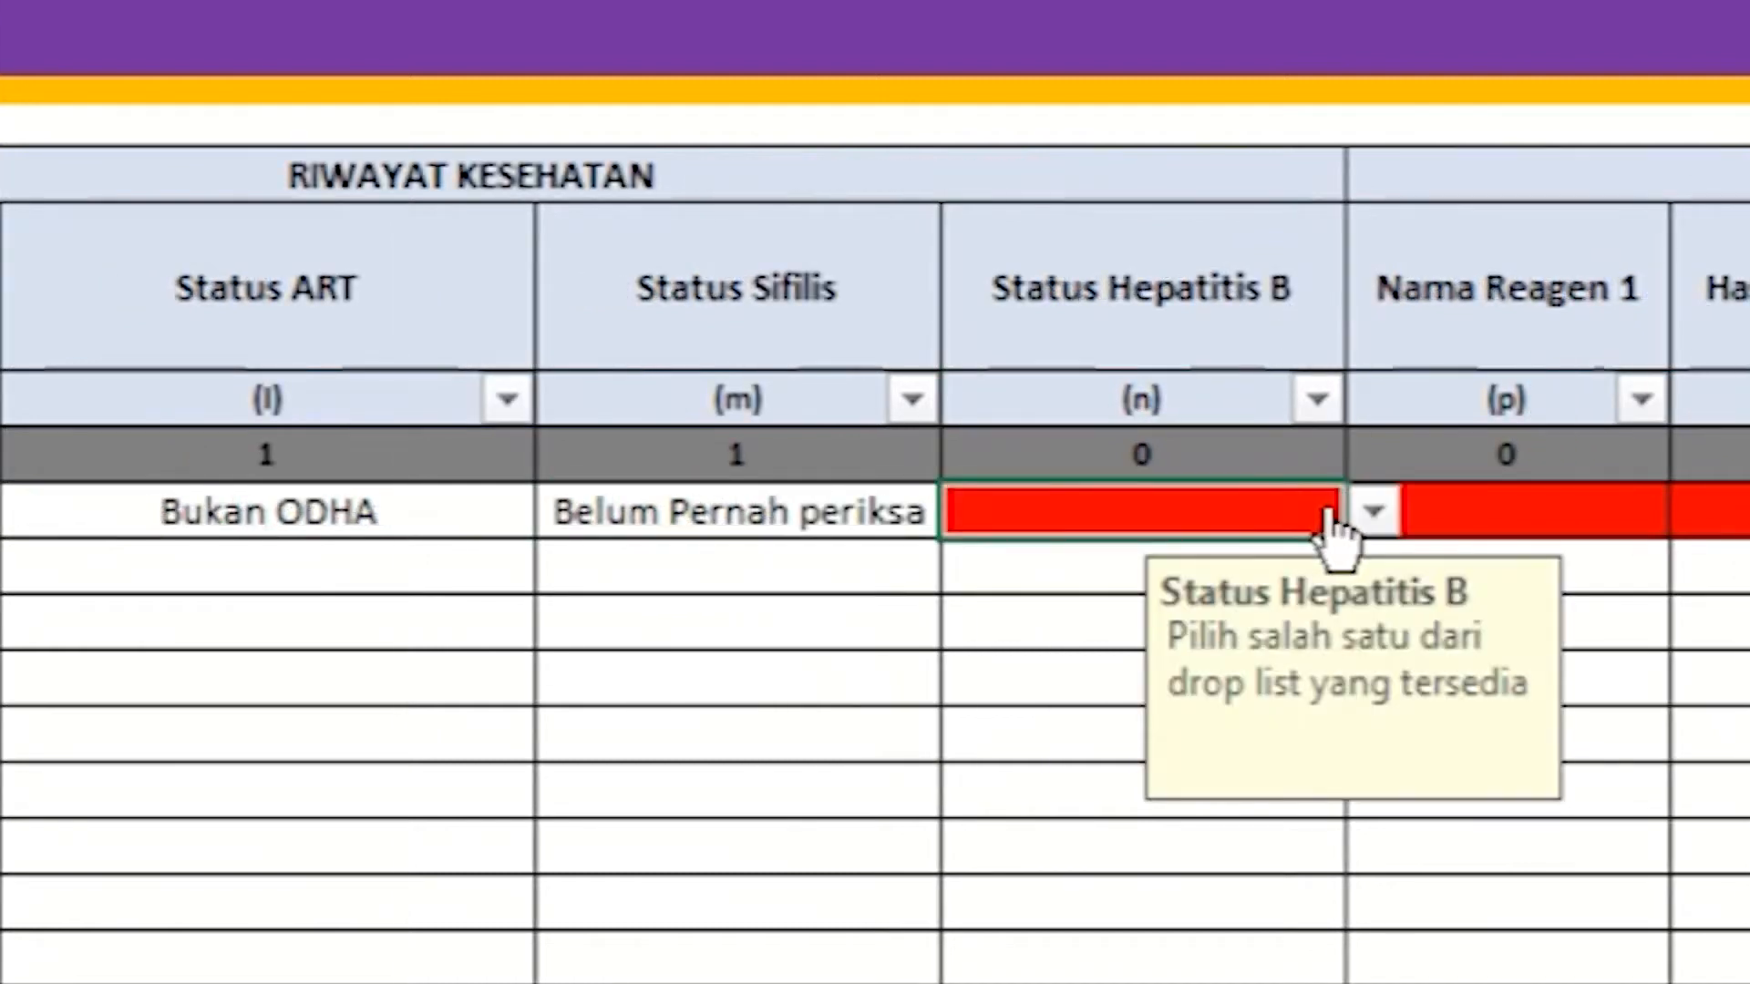
{"action": "left_click", "coordinate": [1372, 516]}
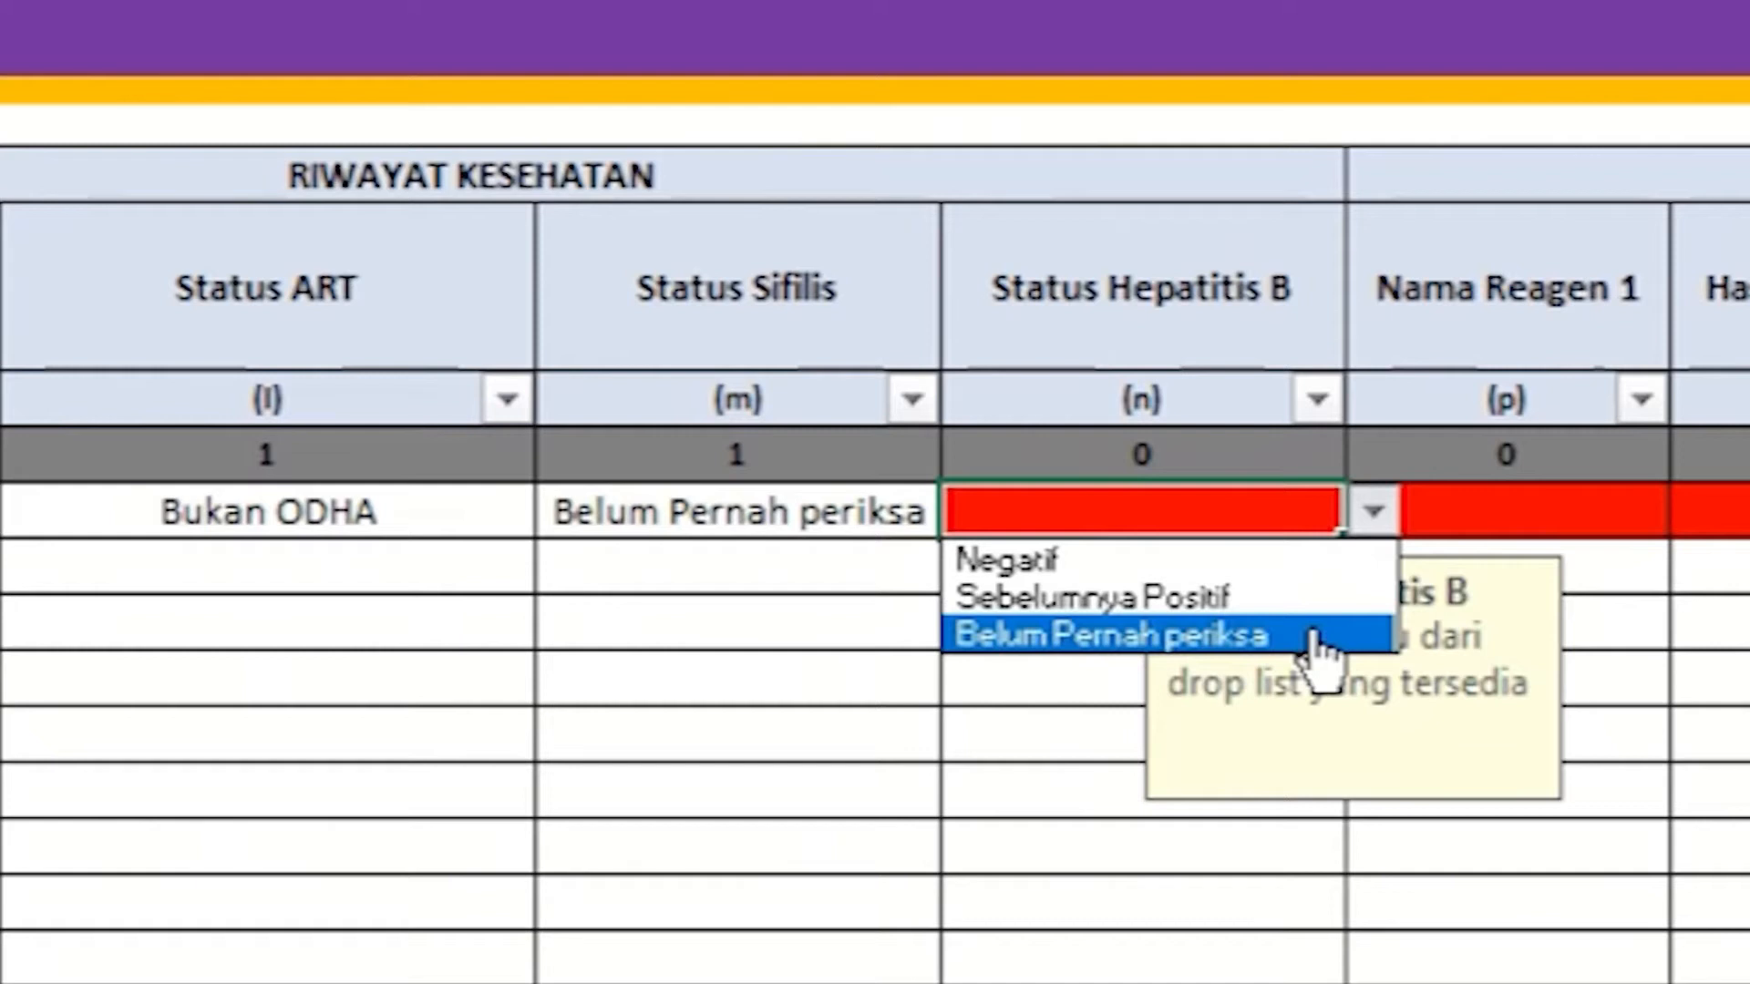
{"action": "left_click", "coordinate": [1317, 638]}
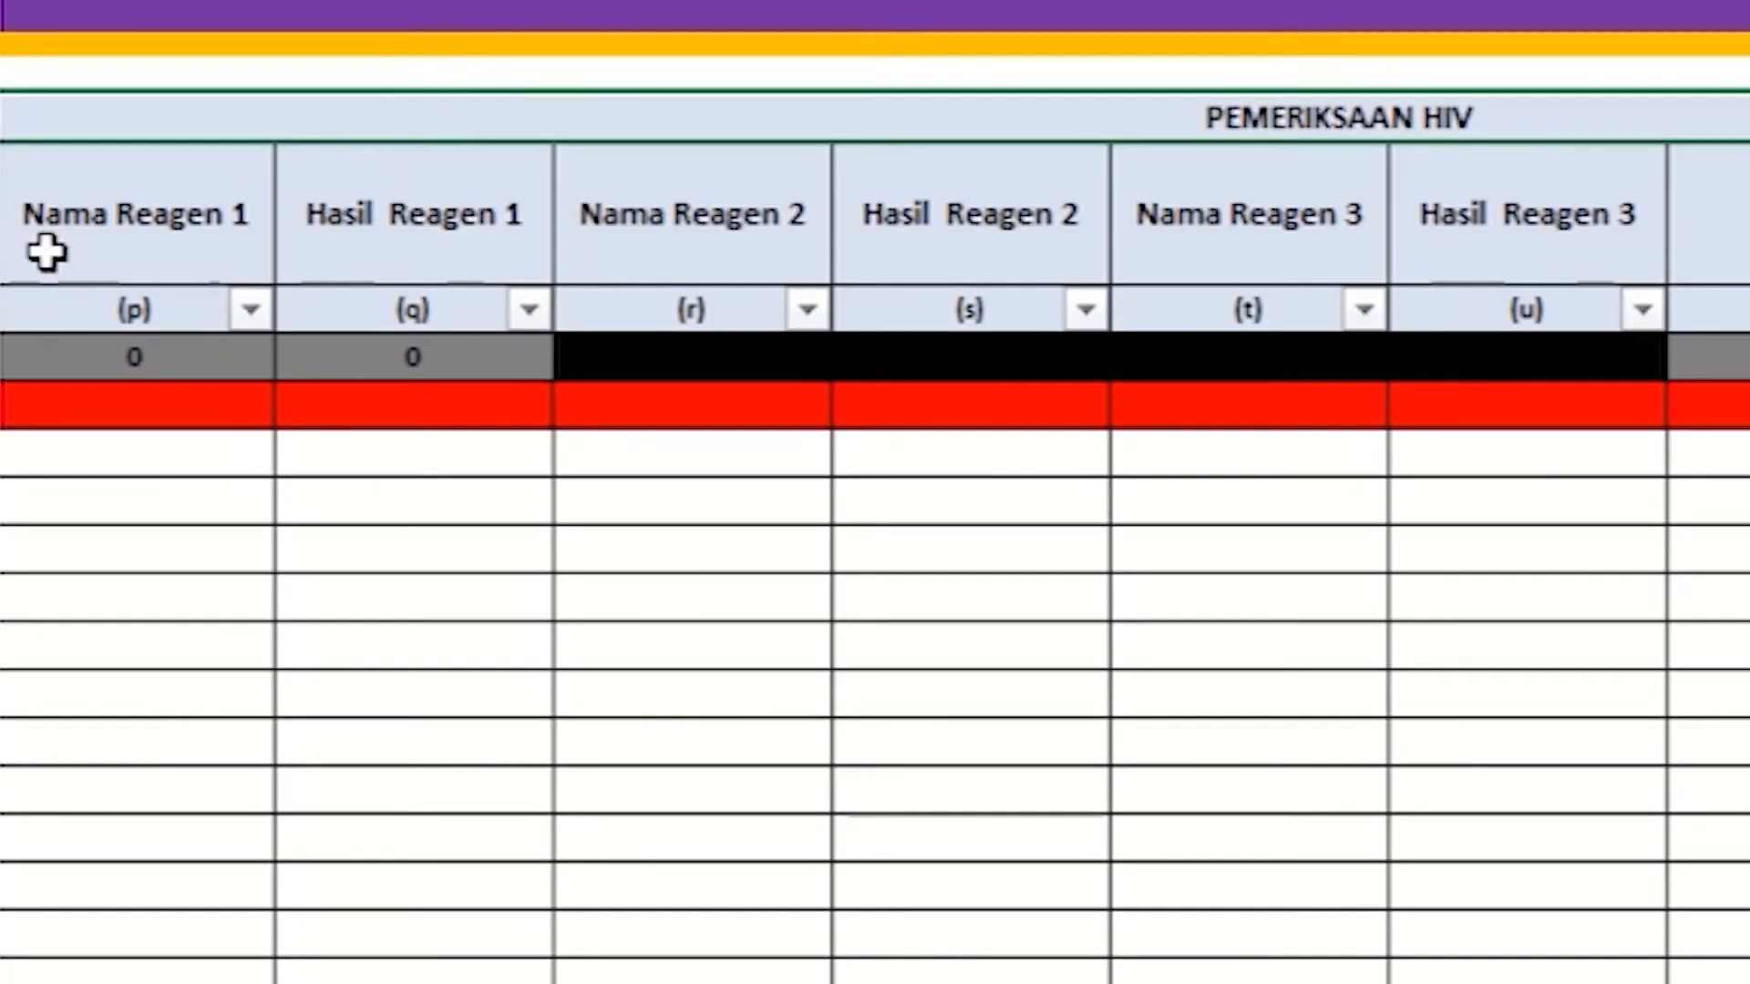
Step: Enter SD HIV Sifilis Duo as row 1's Nama Reagen 1
{"action": "left_click", "coordinate": [30, 300]}
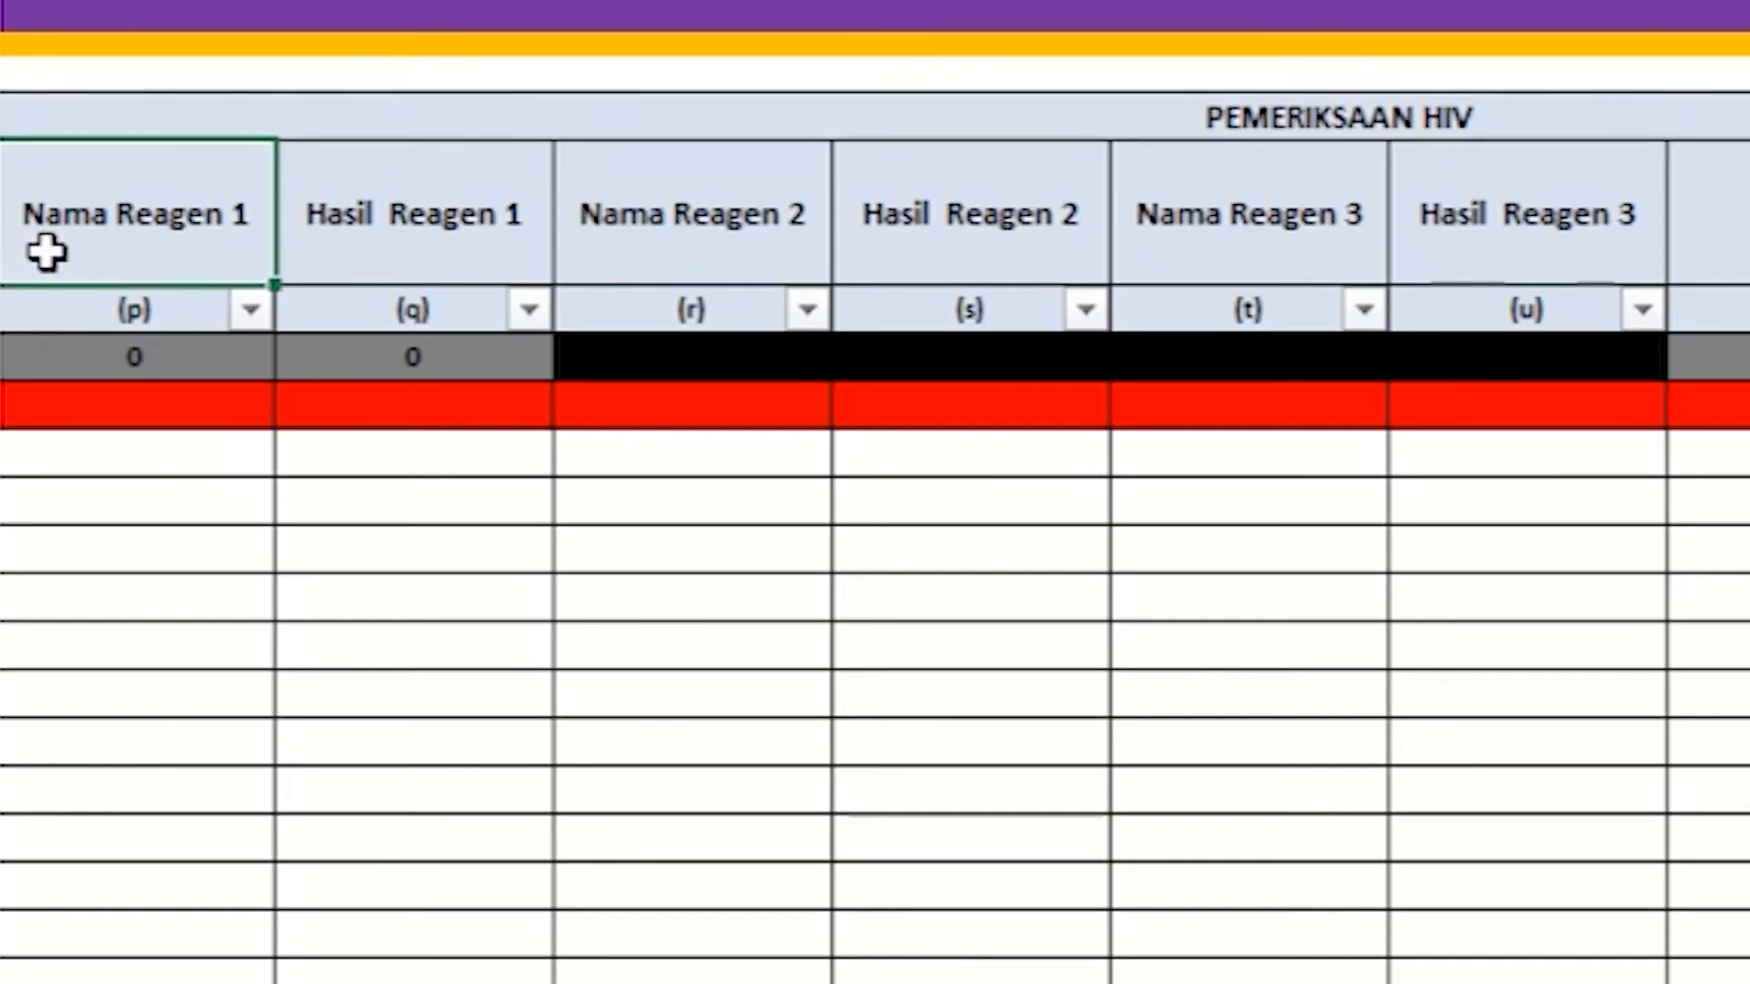
{"action": "left_click", "coordinate": [73, 402]}
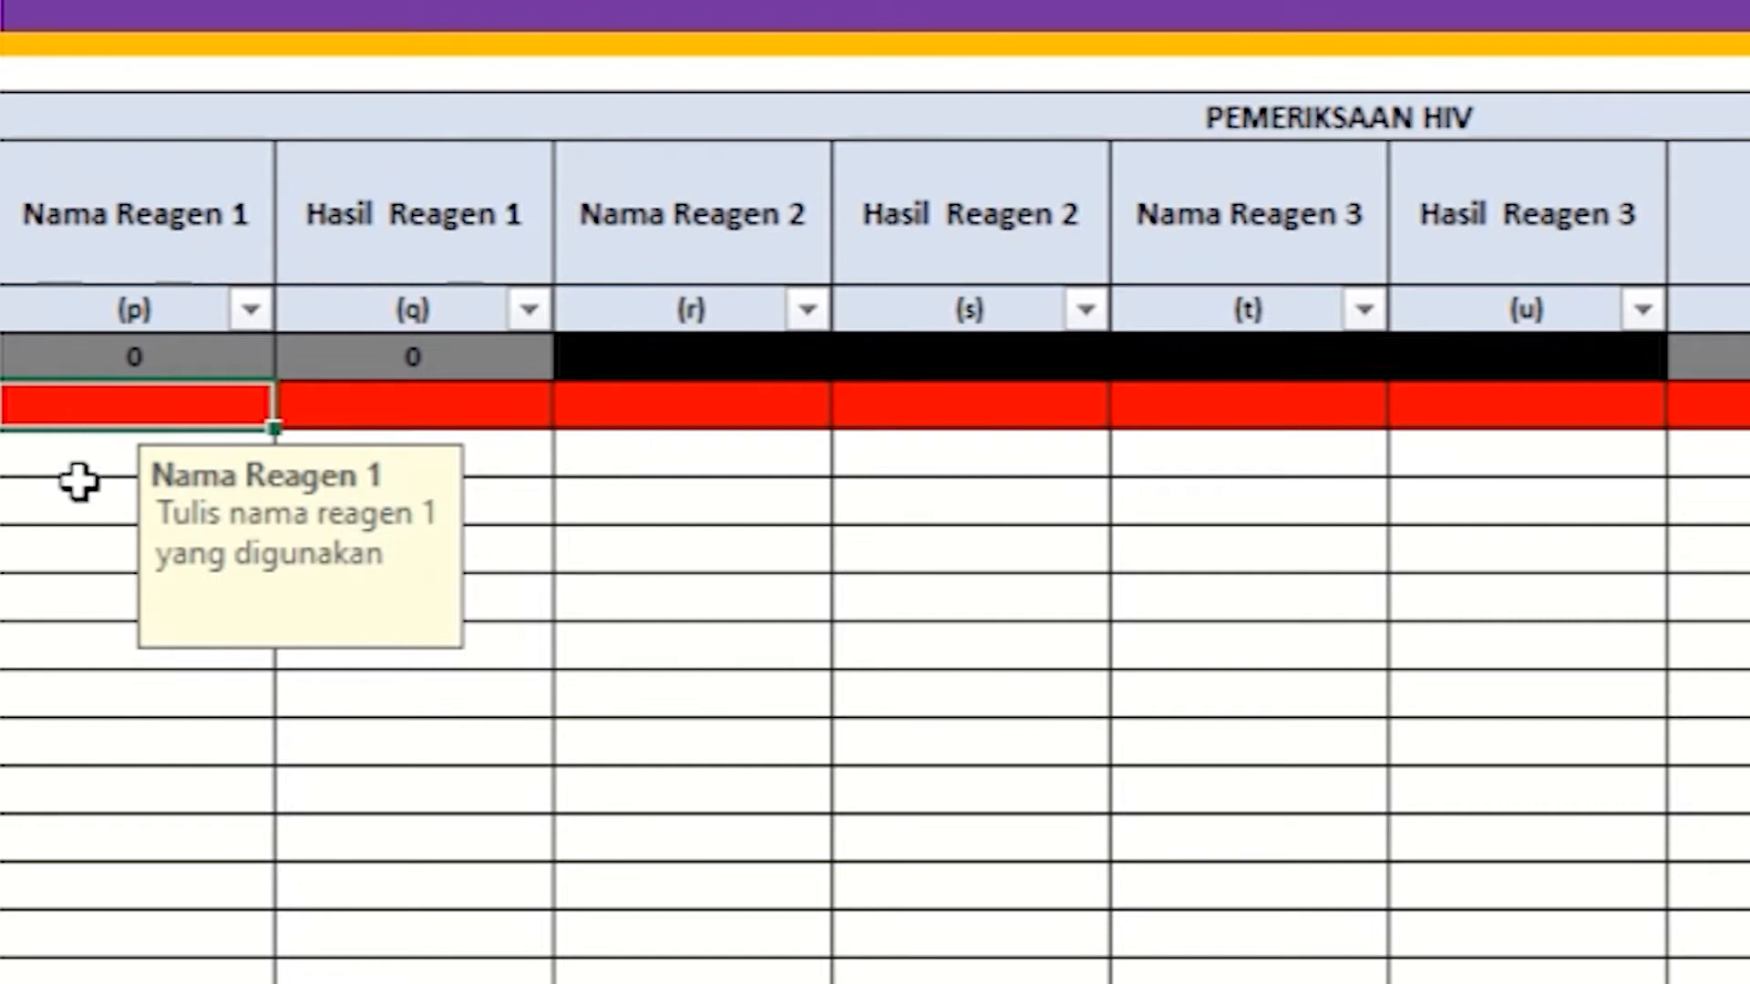
{"action": "type", "text": "SD HIV Sifilis Duo"}
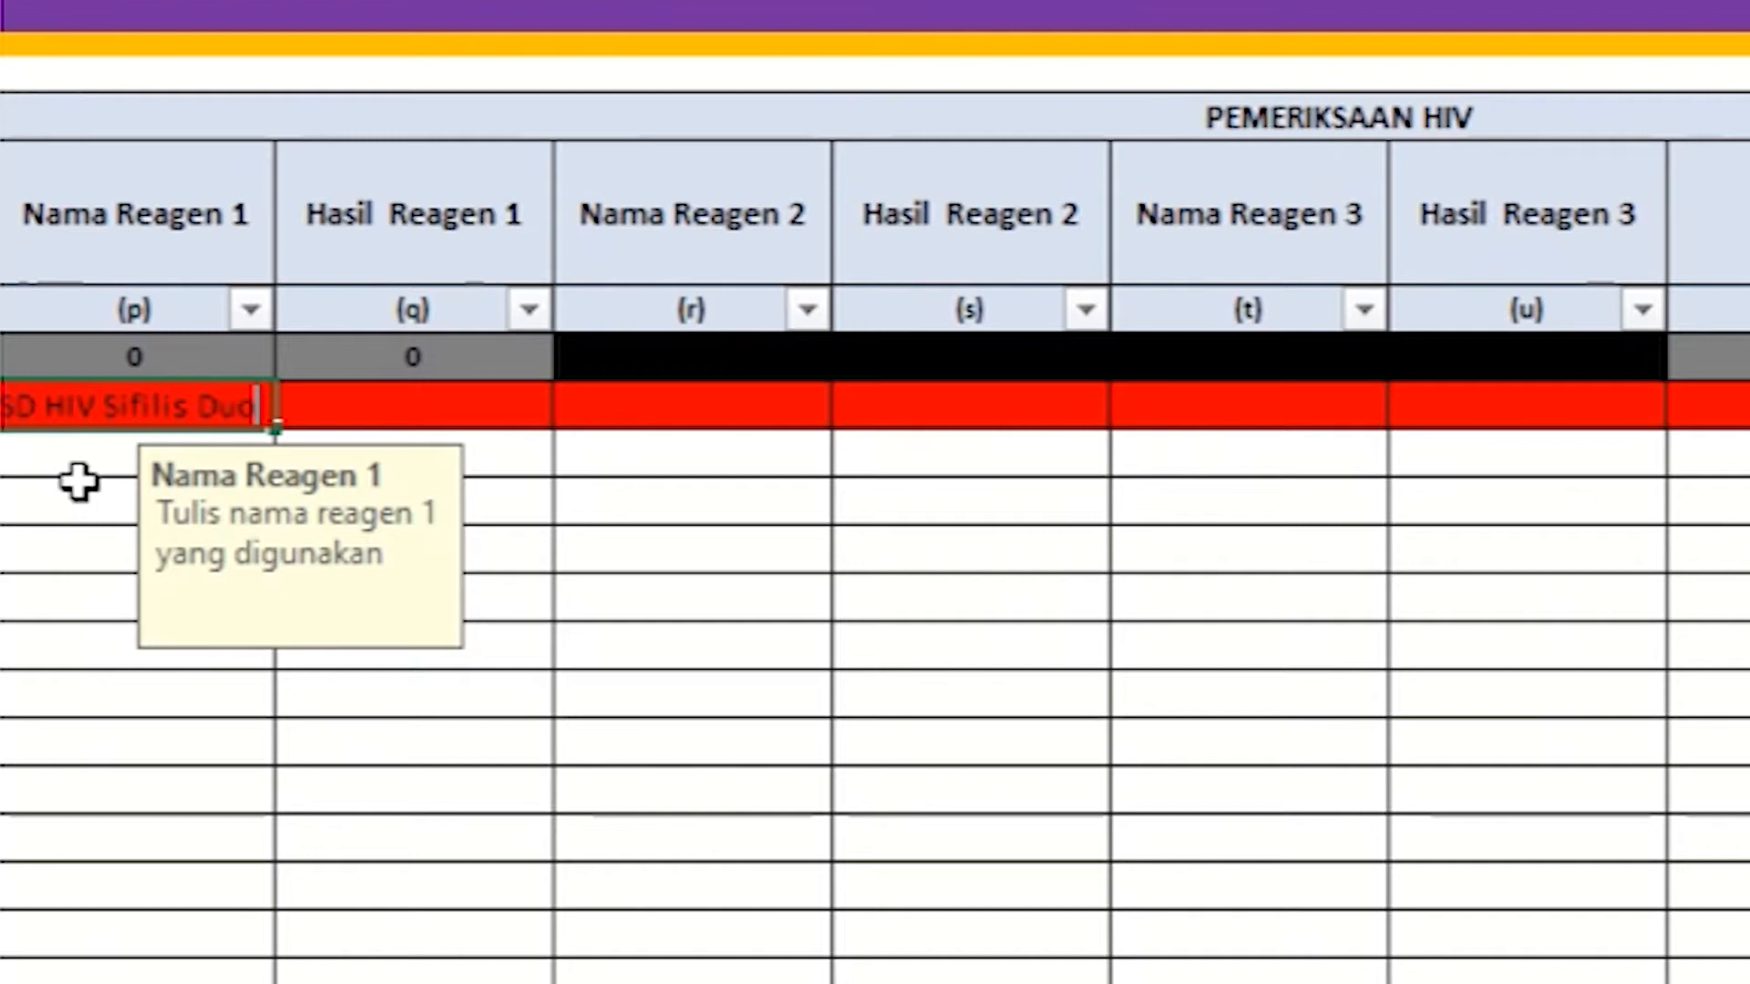
{"action": "left_click", "coordinate": [73, 461]}
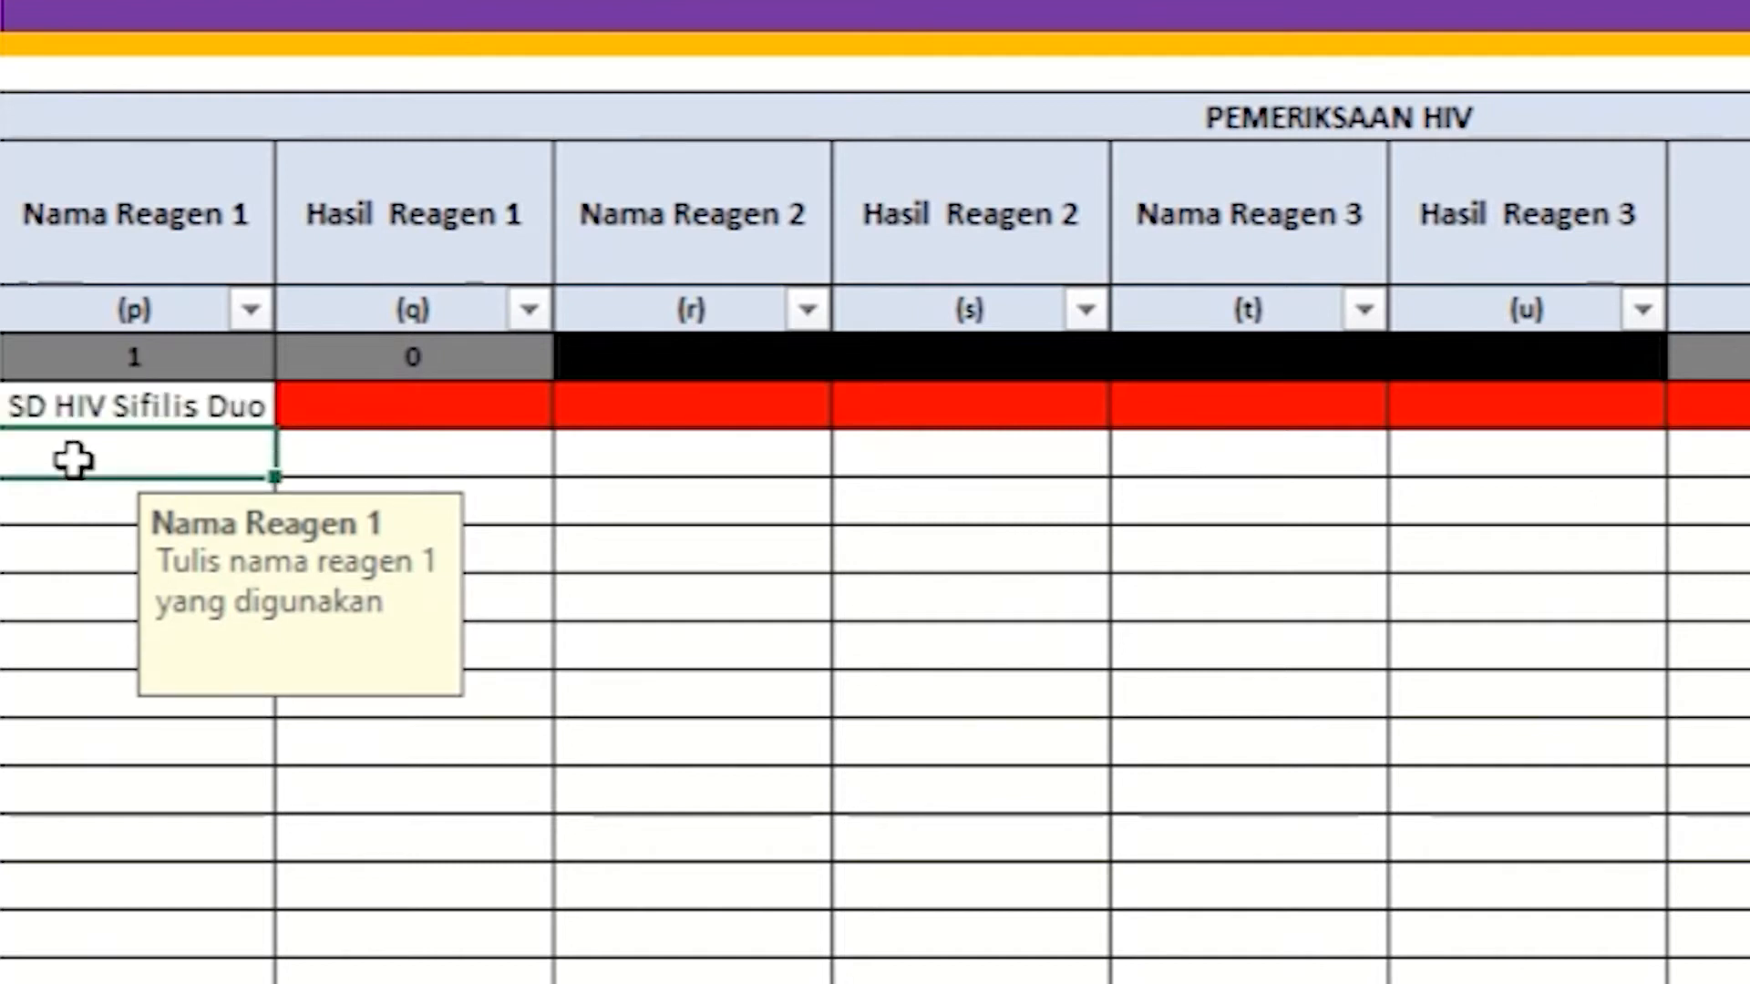
Step: Set row 1's Hasil Reagen 1 to Non Reaktif
{"action": "left_click", "coordinate": [315, 258]}
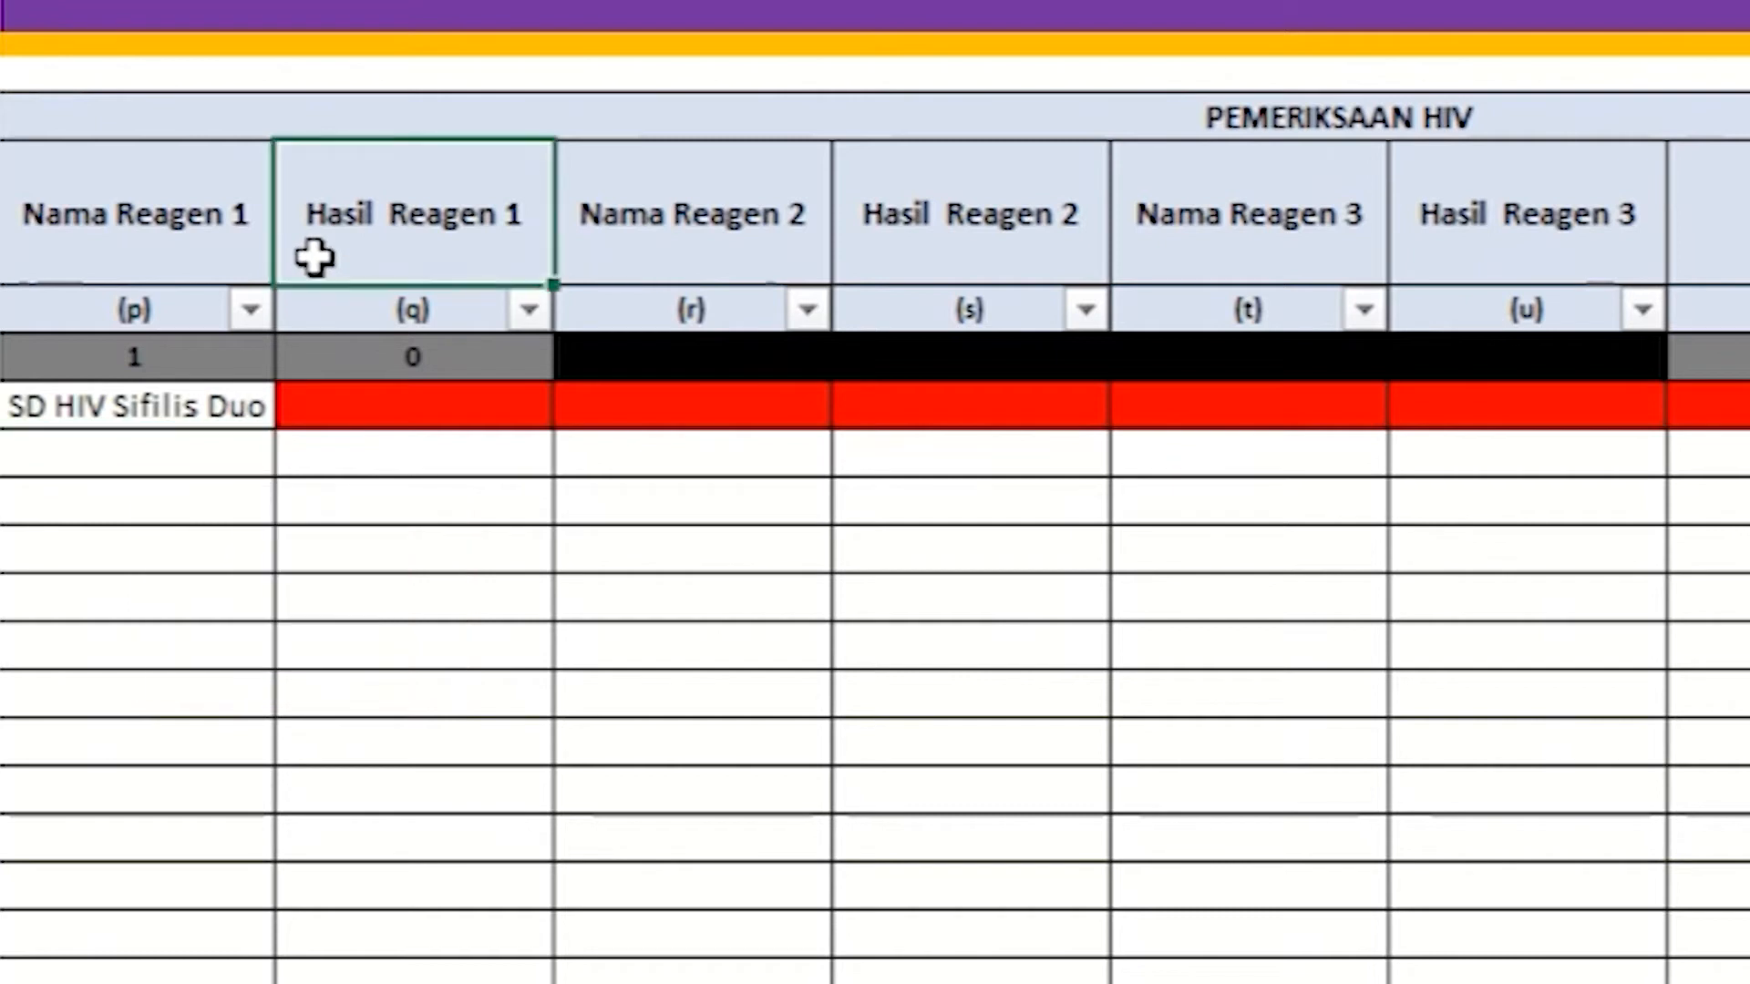
{"action": "left_click", "coordinate": [312, 409]}
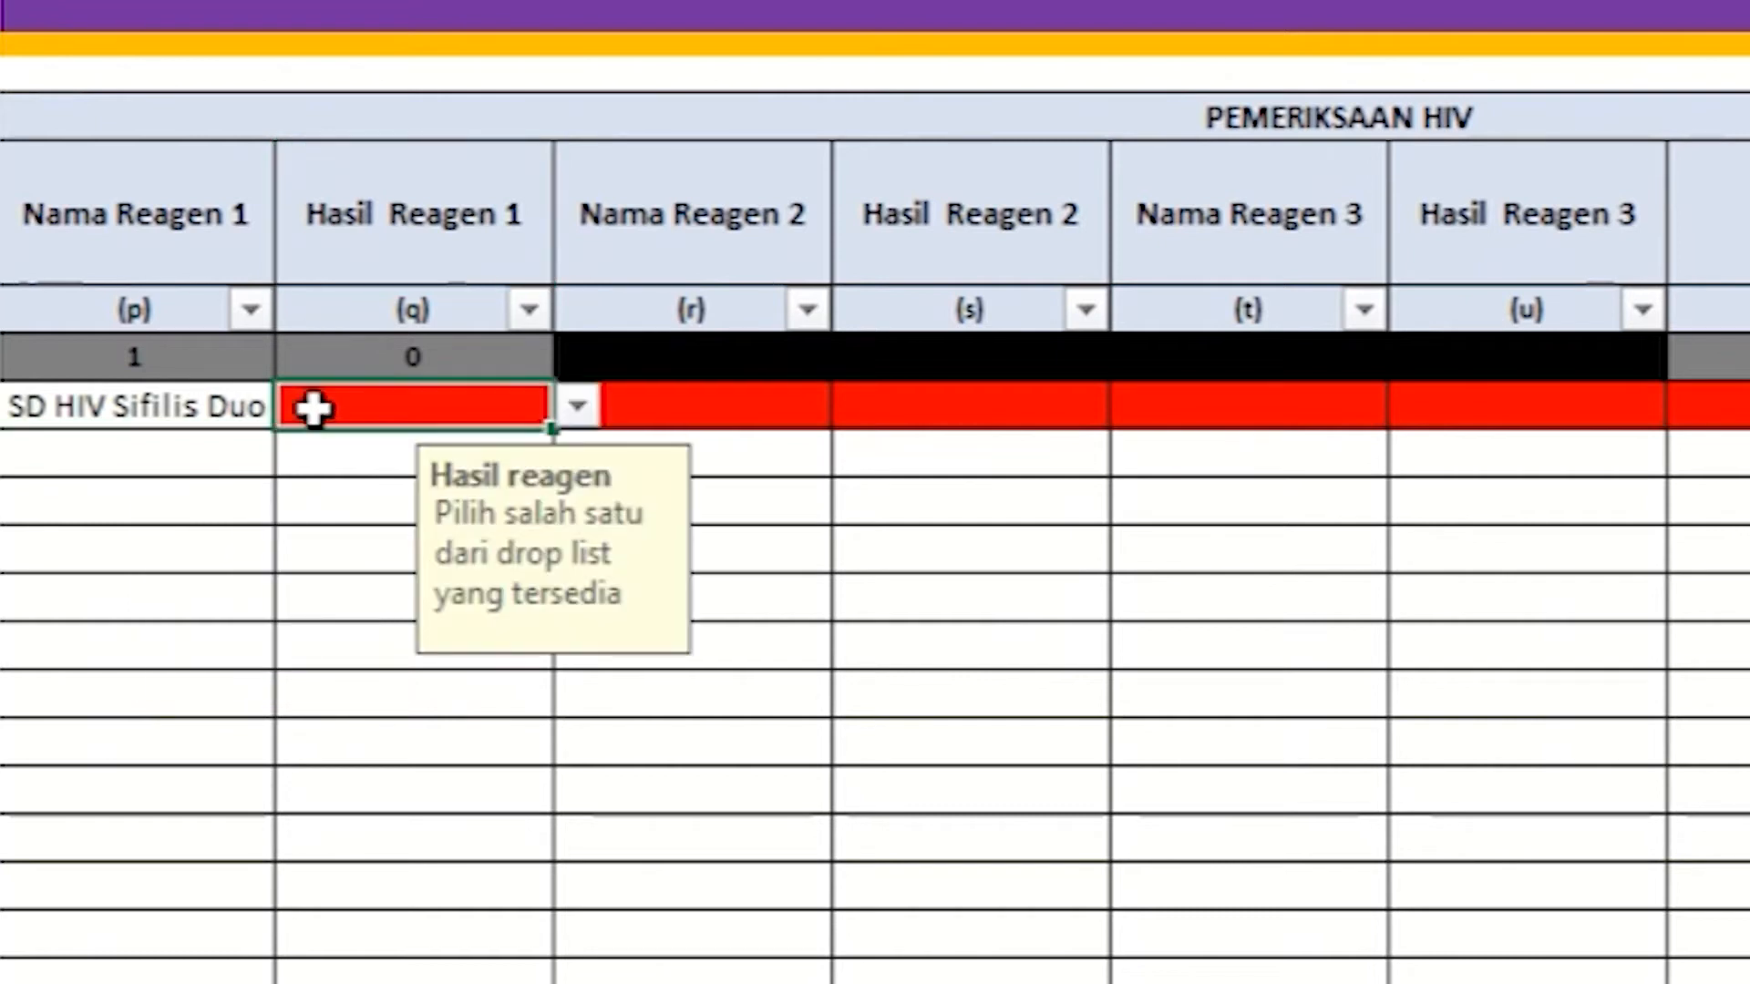
{"action": "left_click", "coordinate": [576, 408]}
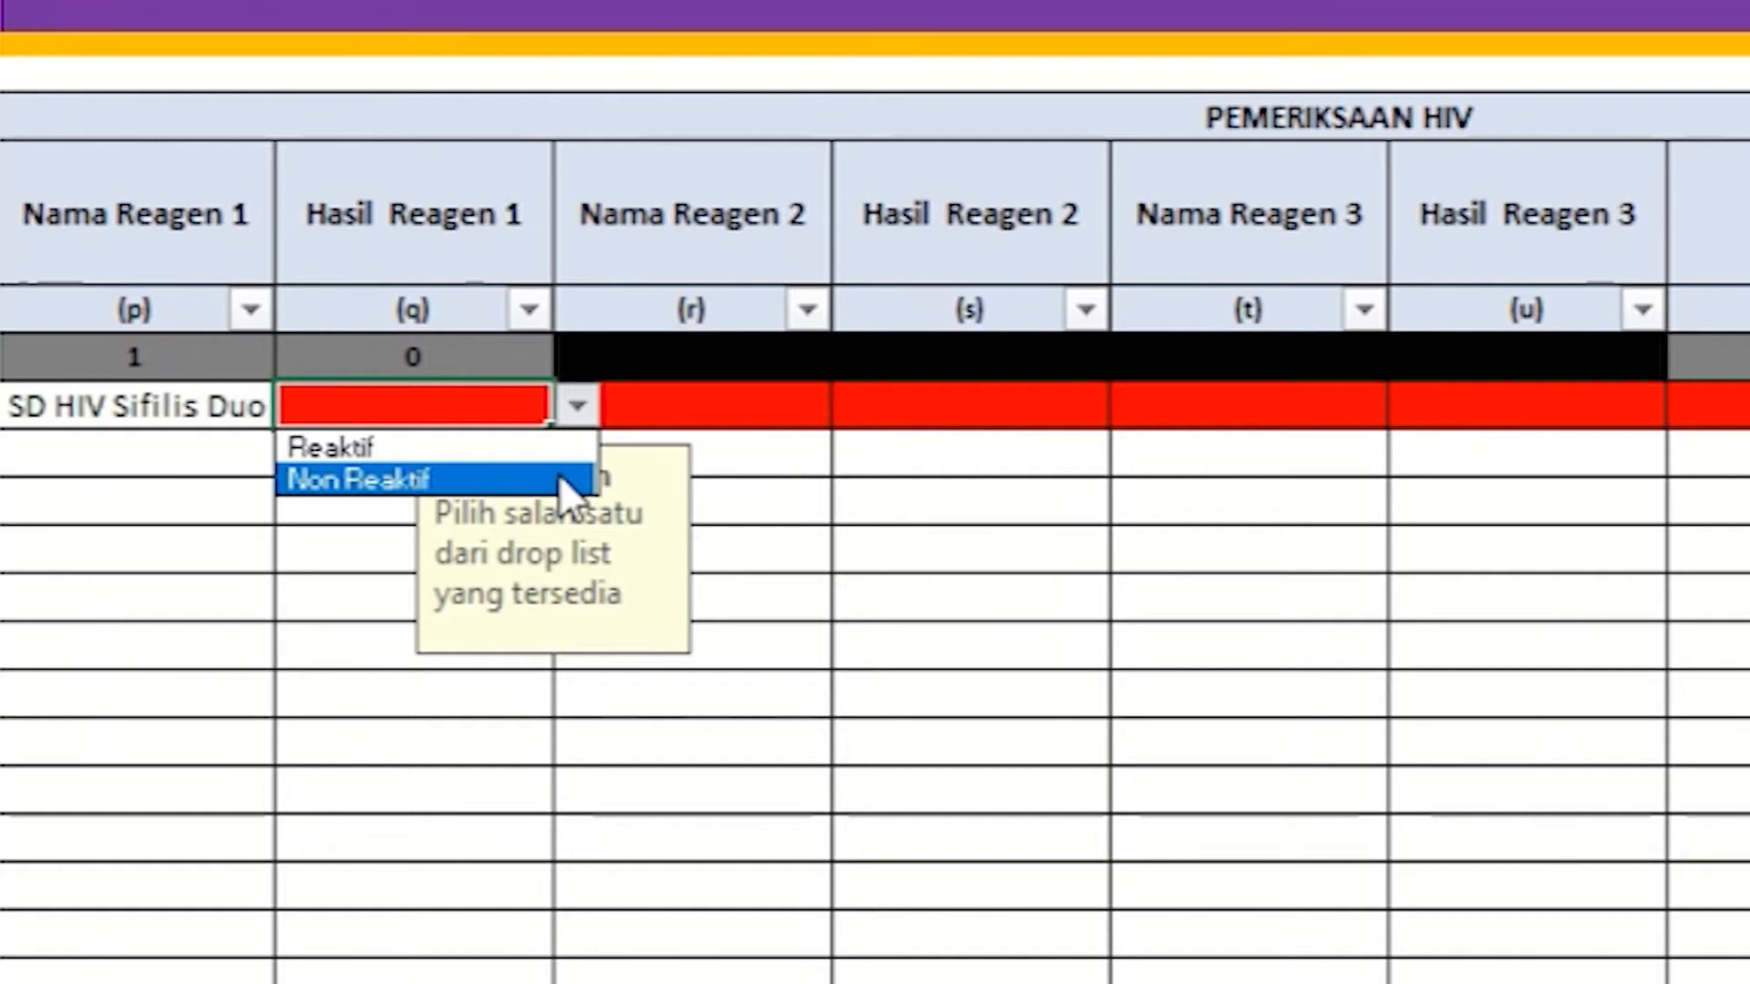
{"action": "left_click", "coordinate": [559, 474]}
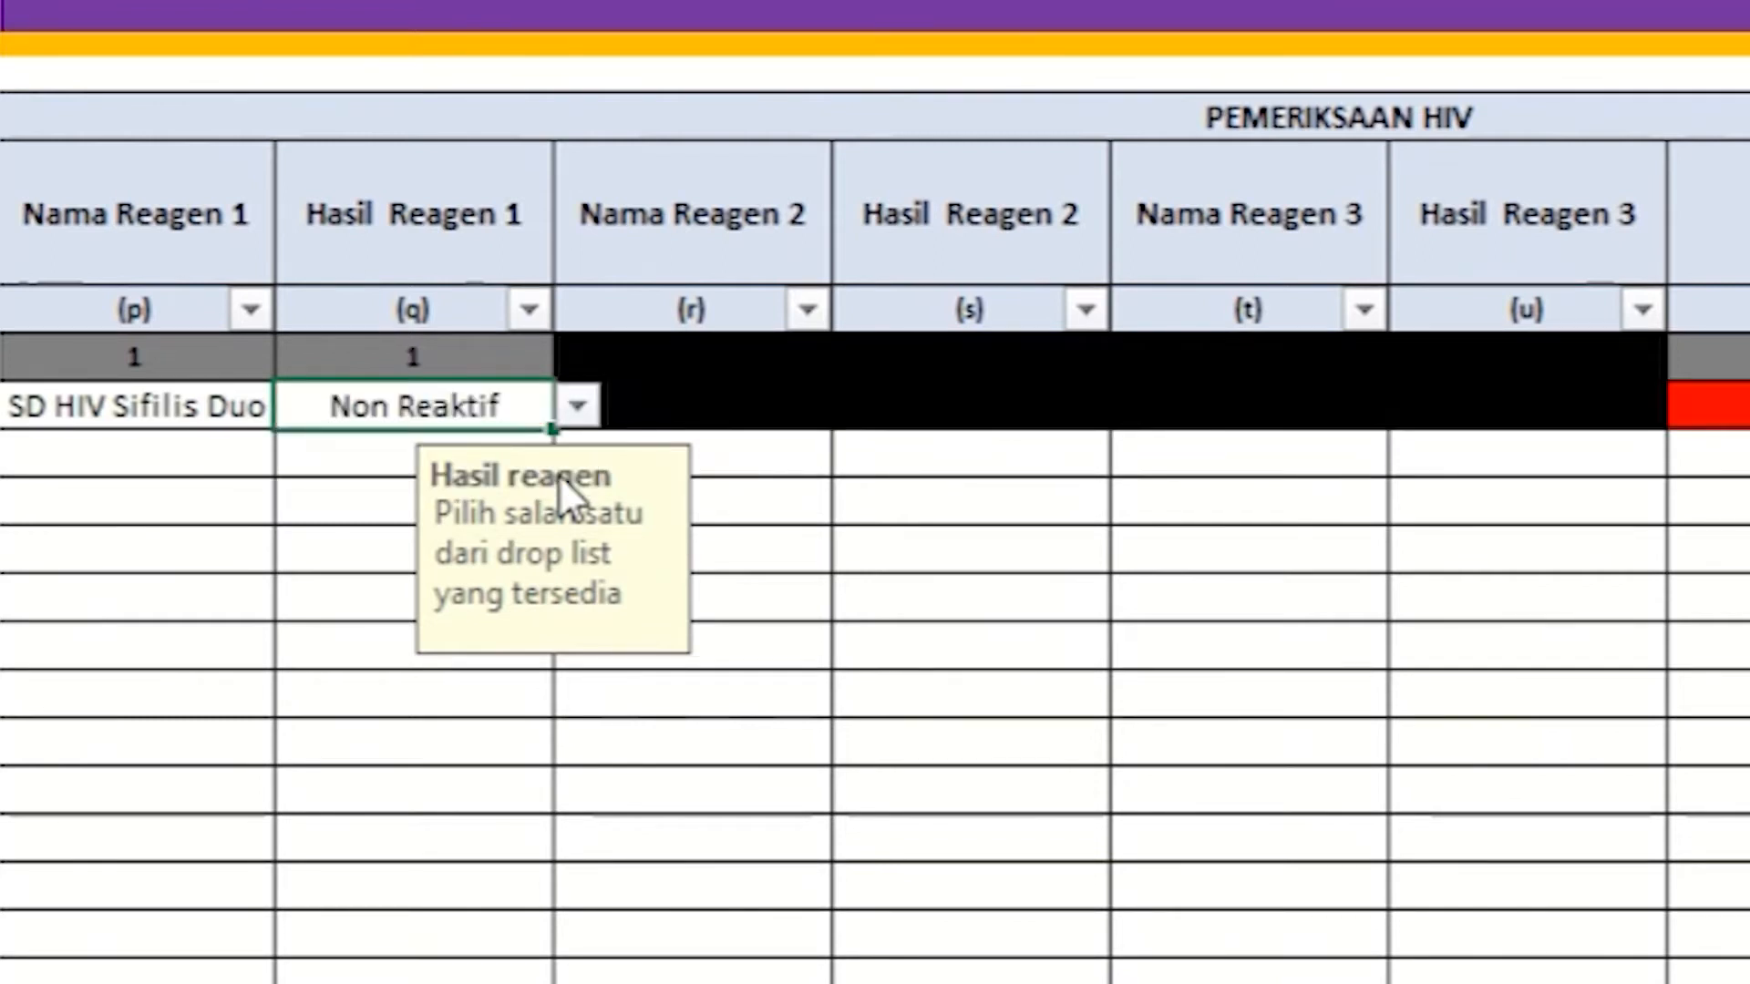
{"action": "left_click", "coordinate": [658, 412]}
{"action": "key", "text": "shift+Right"}
{"action": "key", "text": "shift+Right"}
{"action": "key", "text": "shift+Right"}
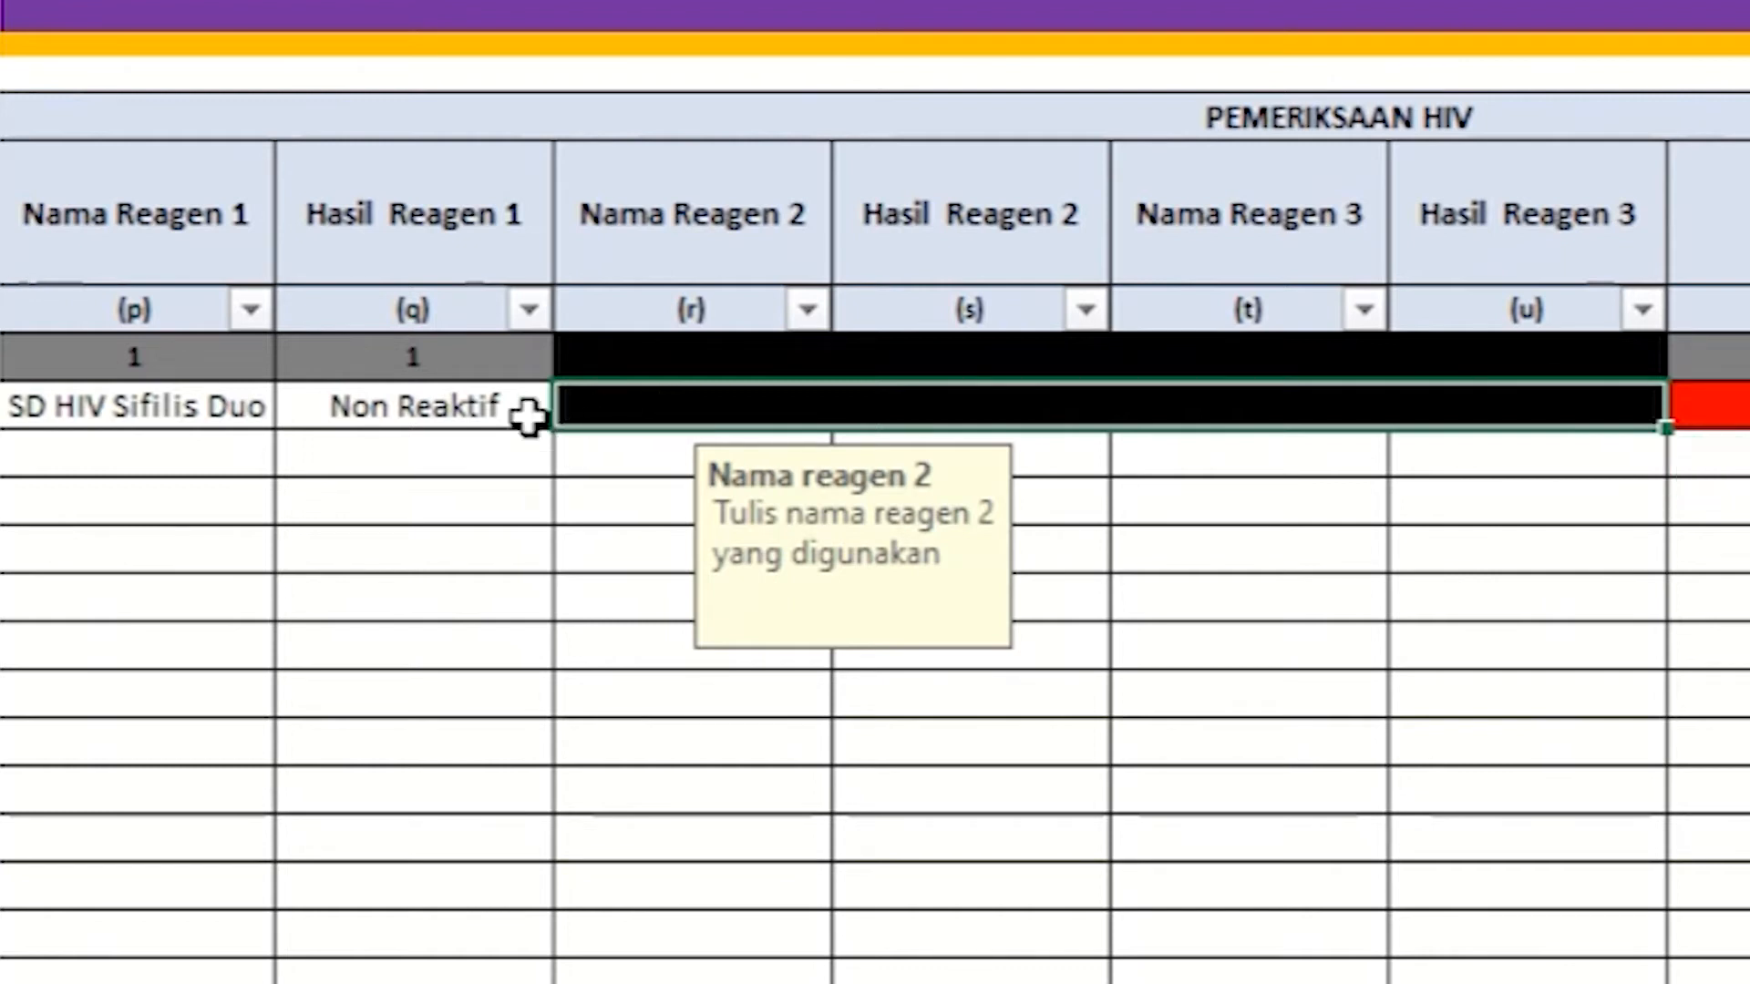
Step: Change Hasil Reagen 1 to Reaktif and enter KHB as Nama Reagen 2
{"action": "left_click", "coordinate": [499, 407]}
{"action": "left_click", "coordinate": [575, 407]}
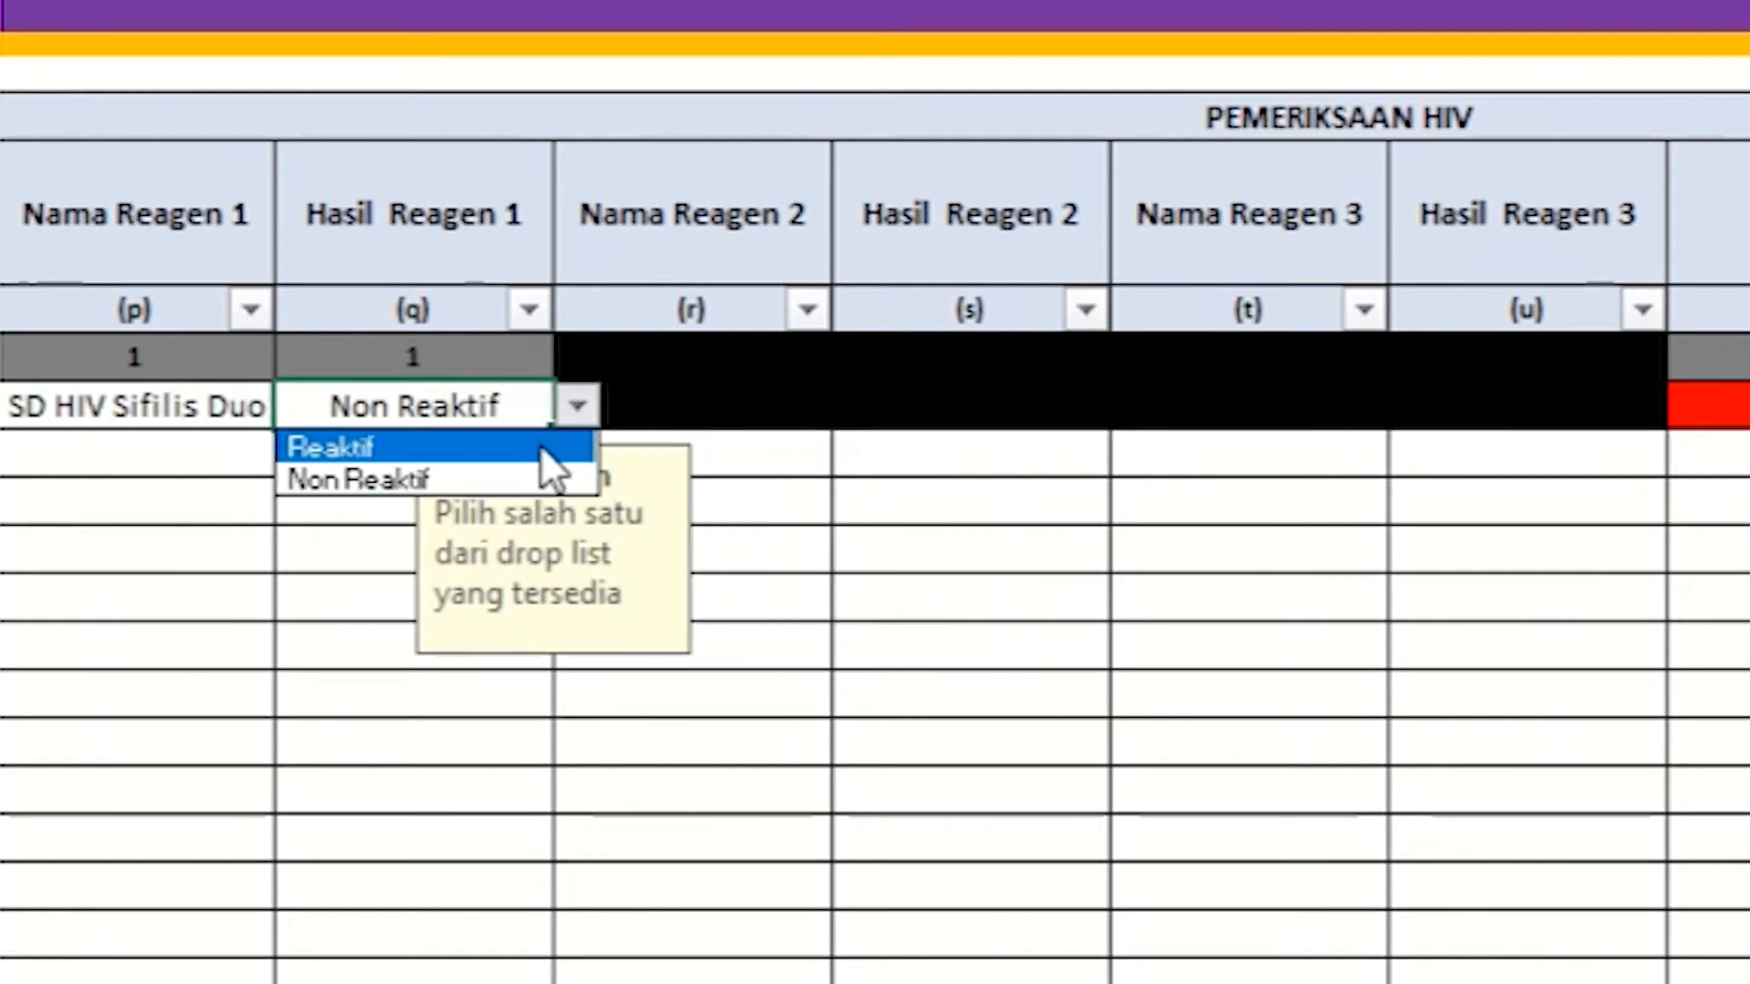
{"action": "left_click", "coordinate": [540, 443]}
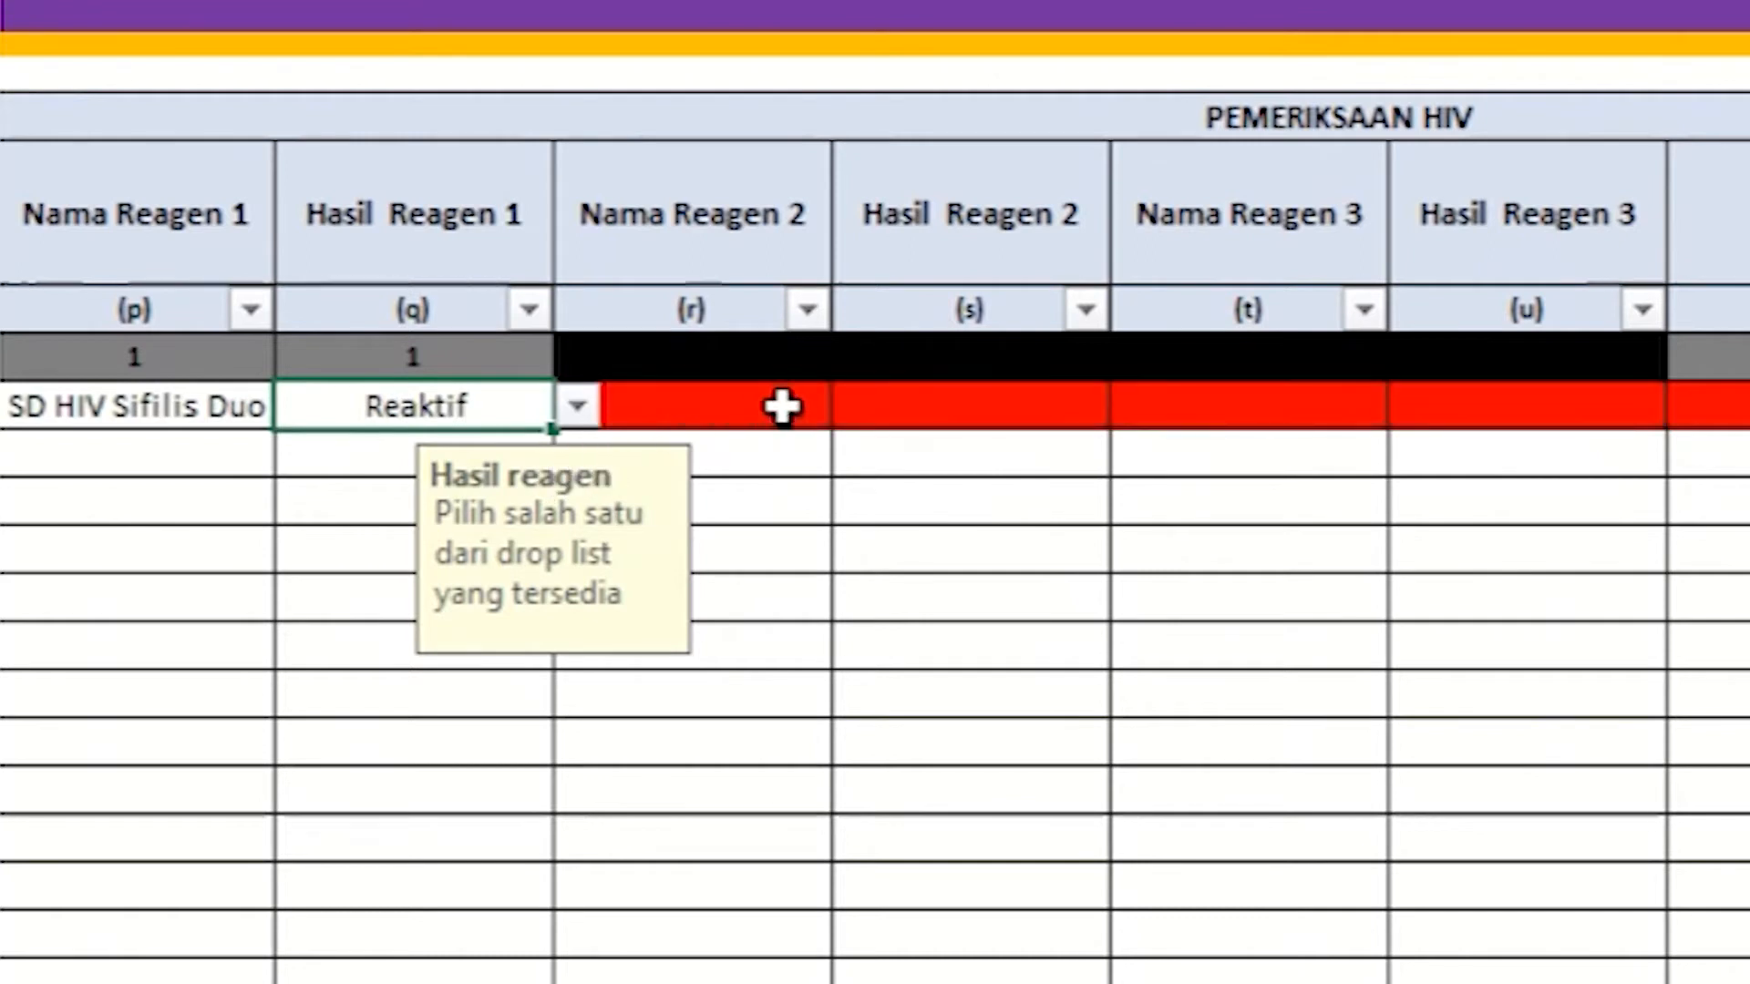
{"action": "left_click", "coordinate": [638, 258]}
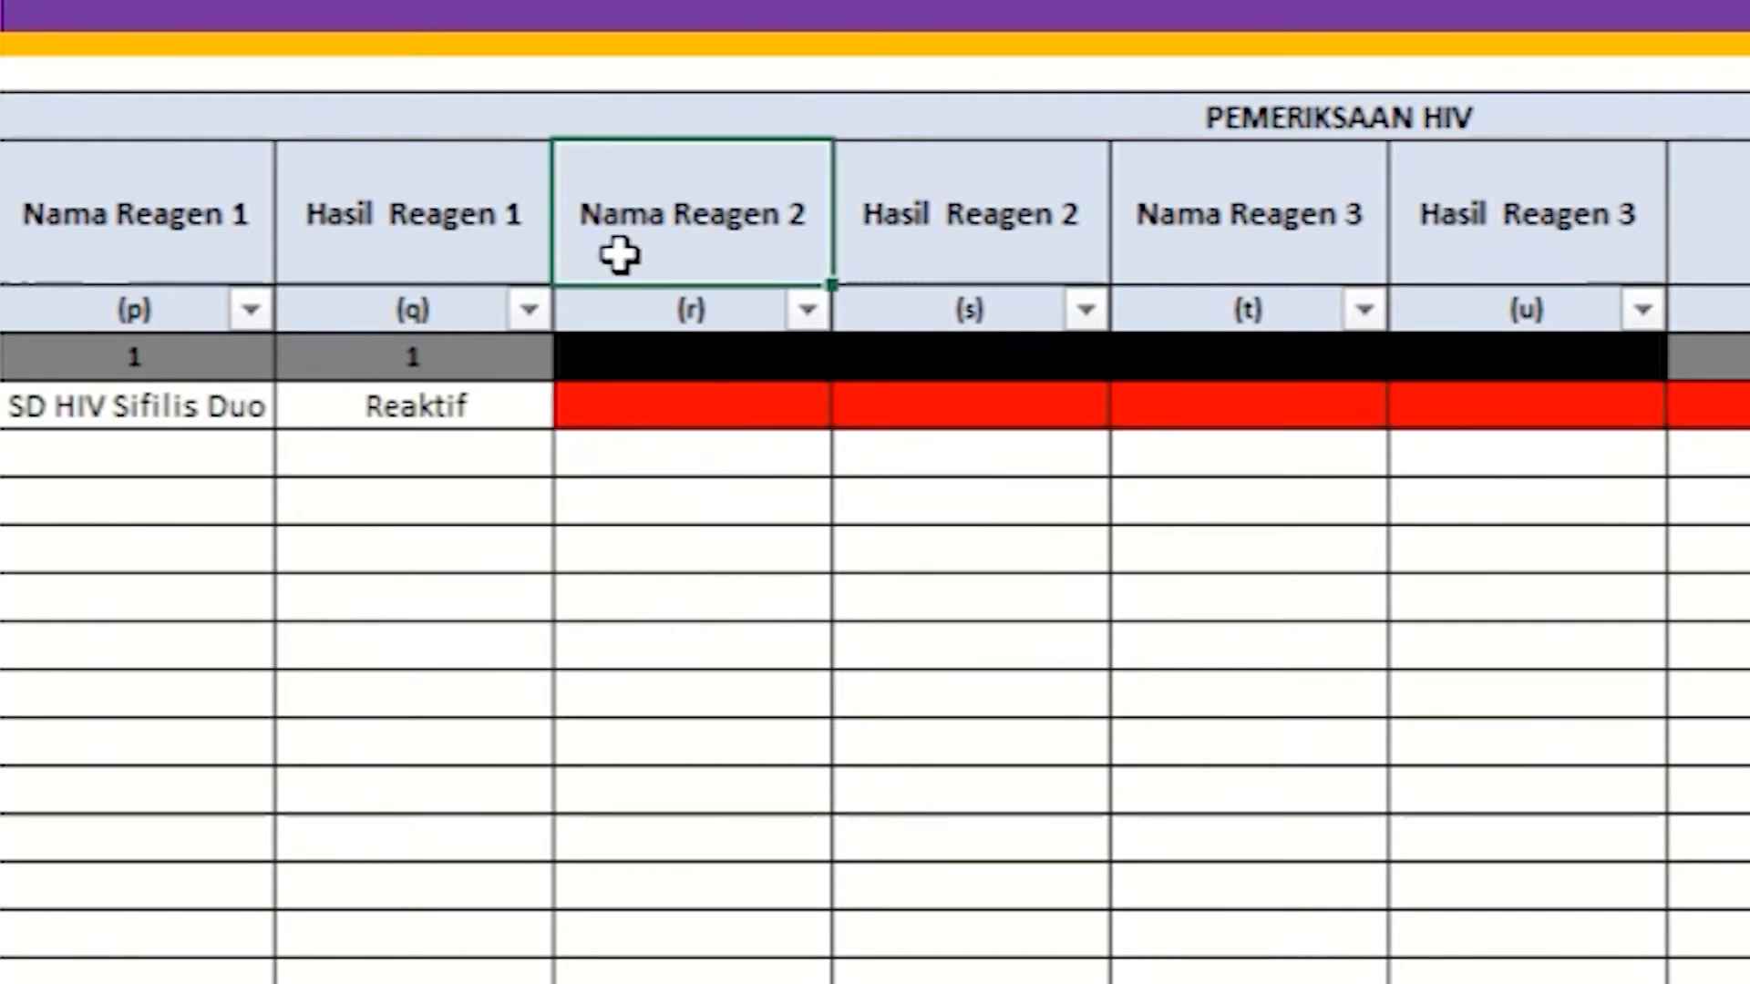
{"action": "left_click", "coordinate": [795, 398]}
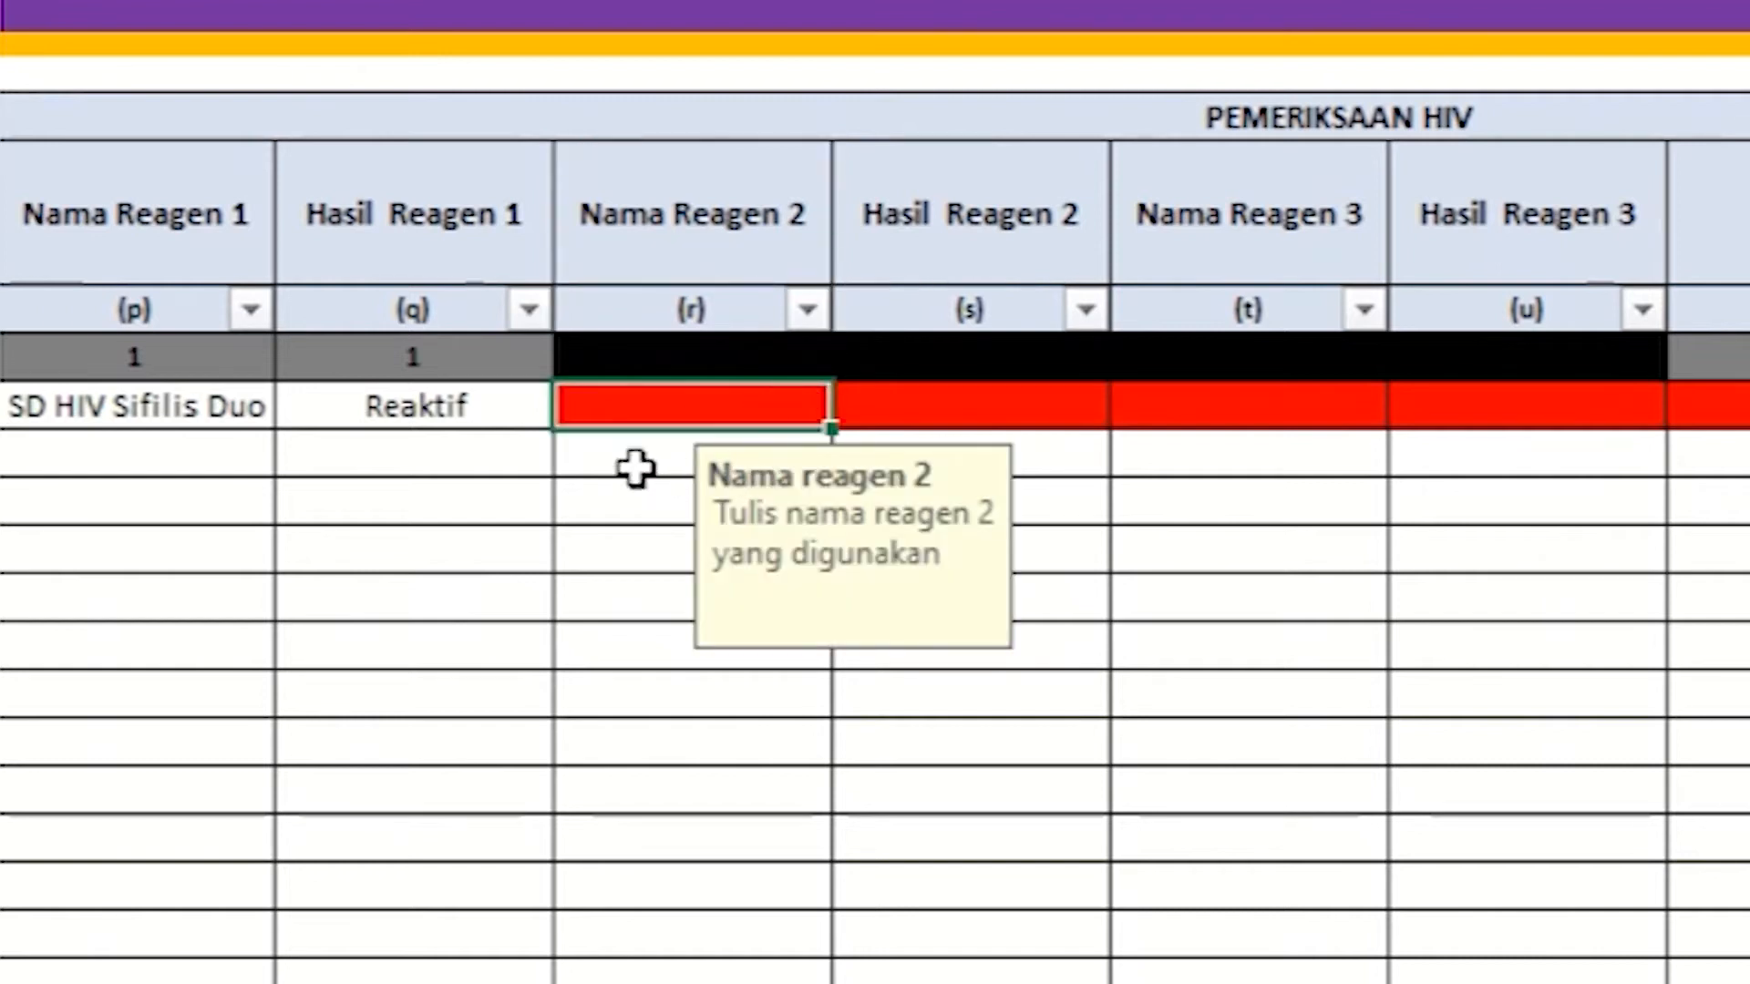
{"action": "type", "text": "KHB"}
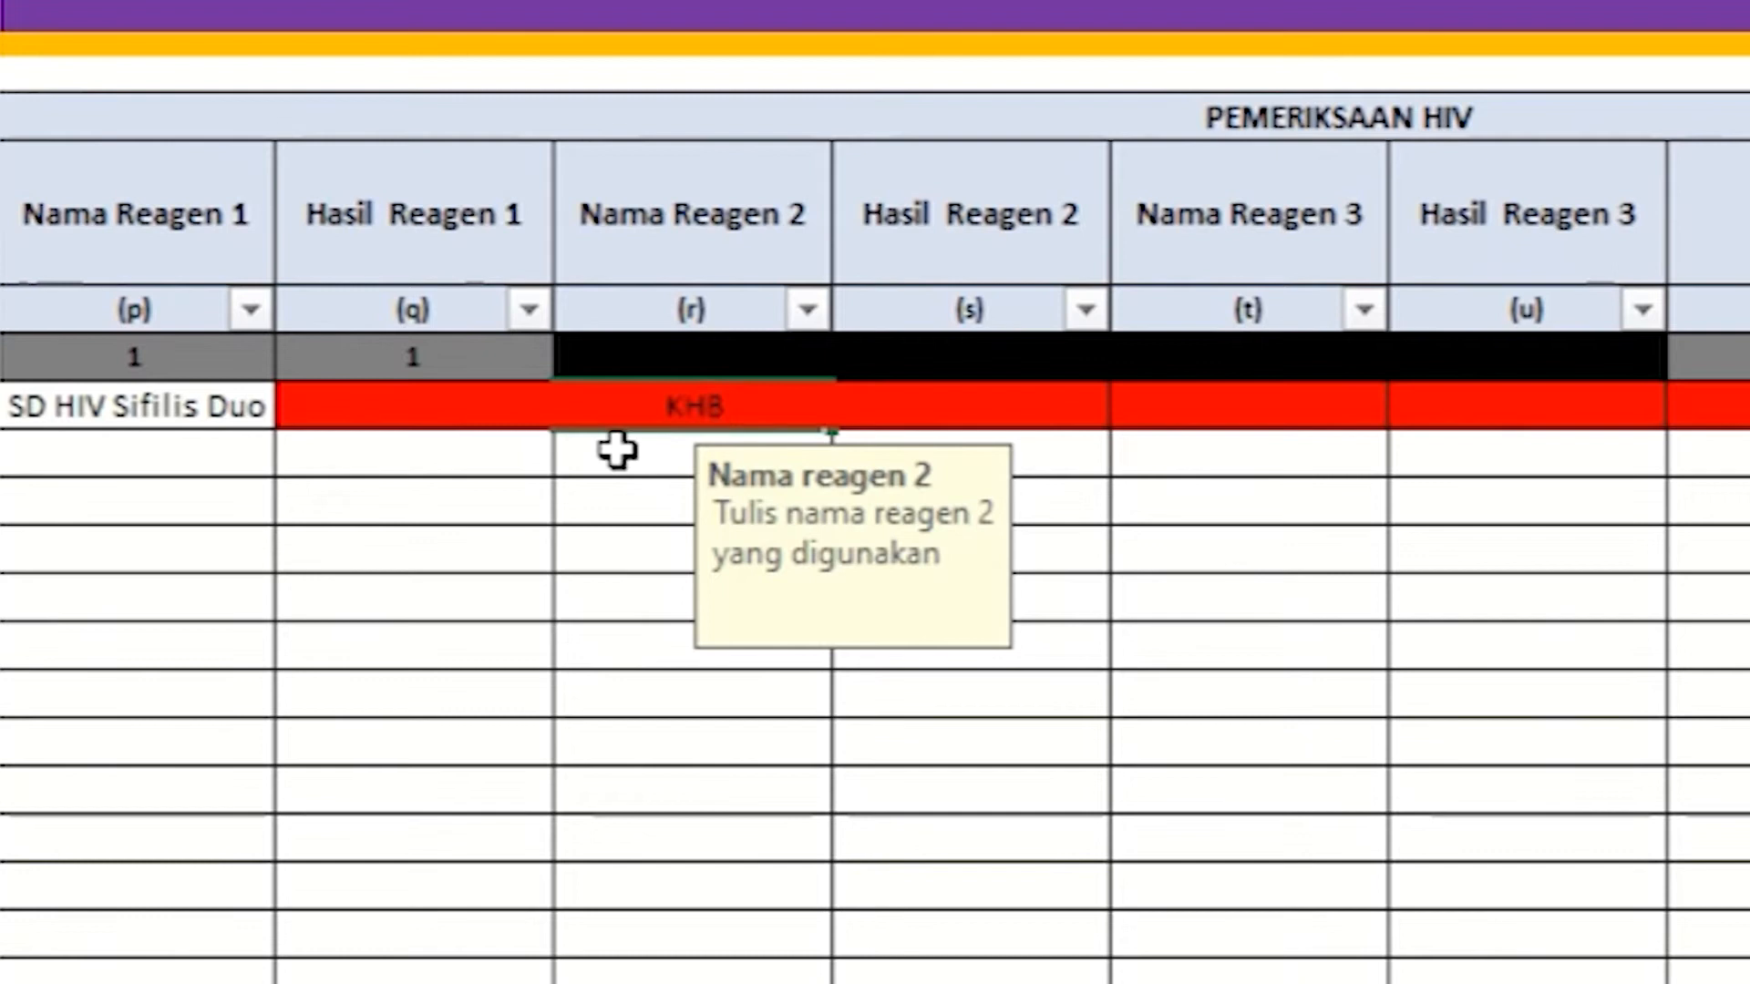
{"action": "key", "text": "Return"}
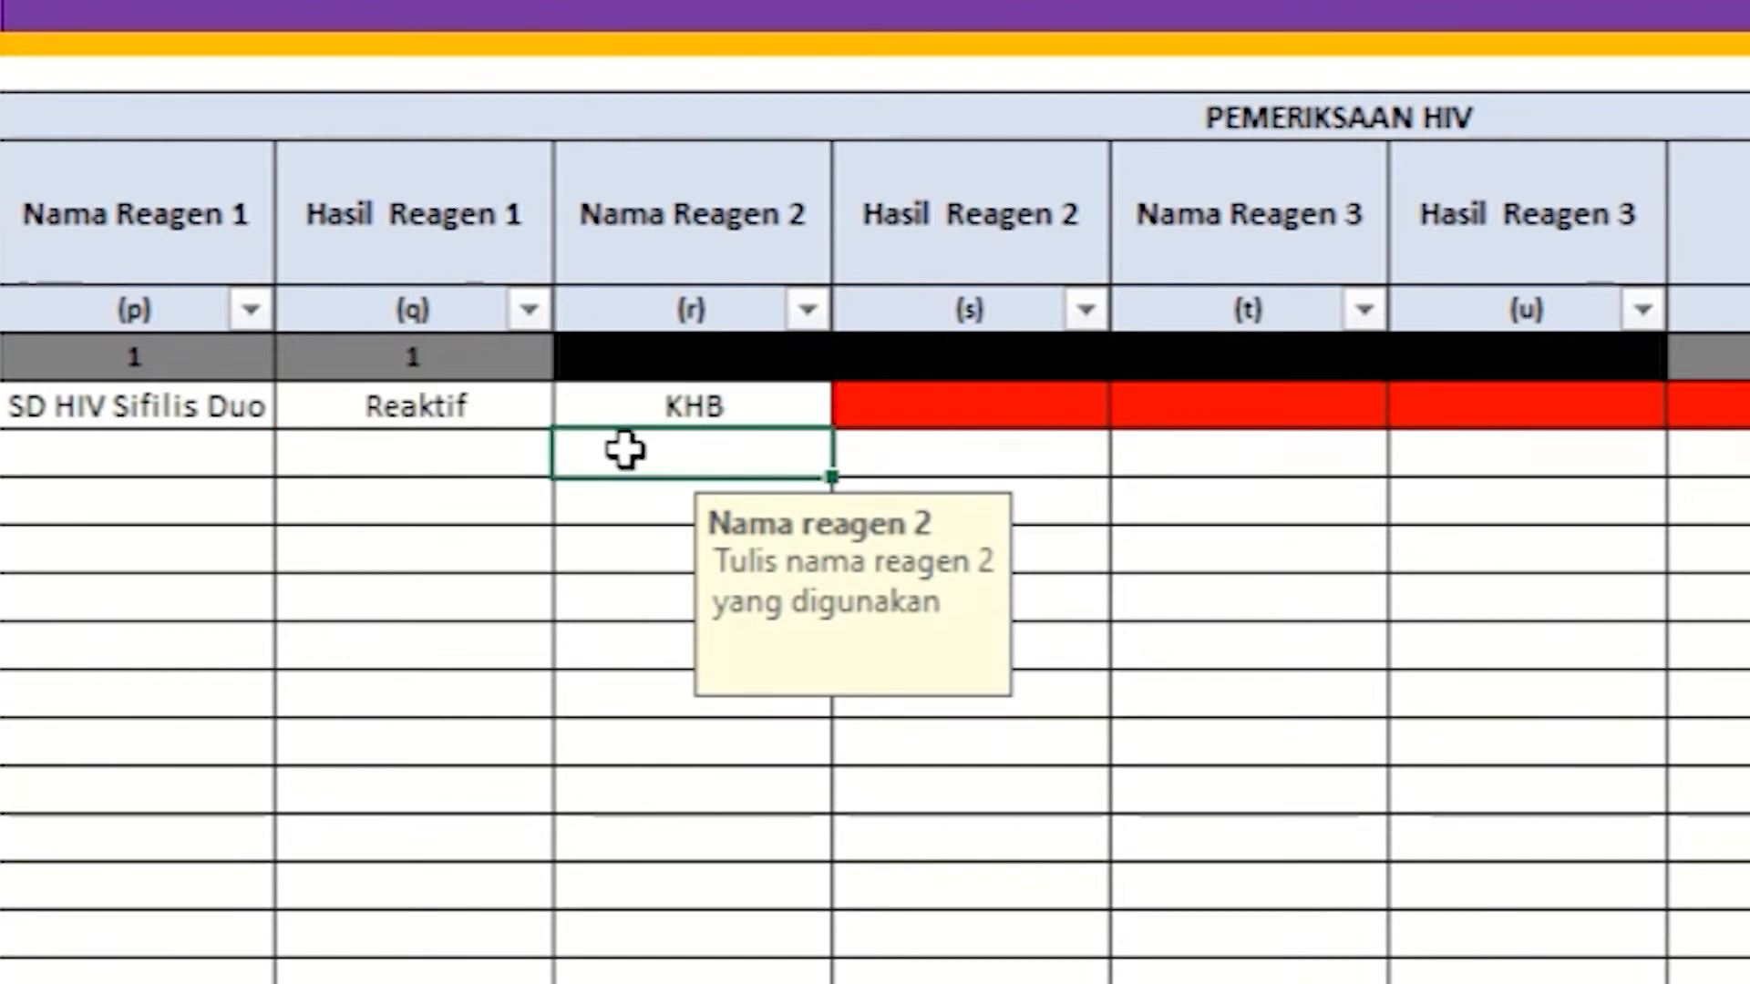
Step: Set row 1's Hasil Reagen 2 to Reaktif
{"action": "left_click", "coordinate": [882, 235]}
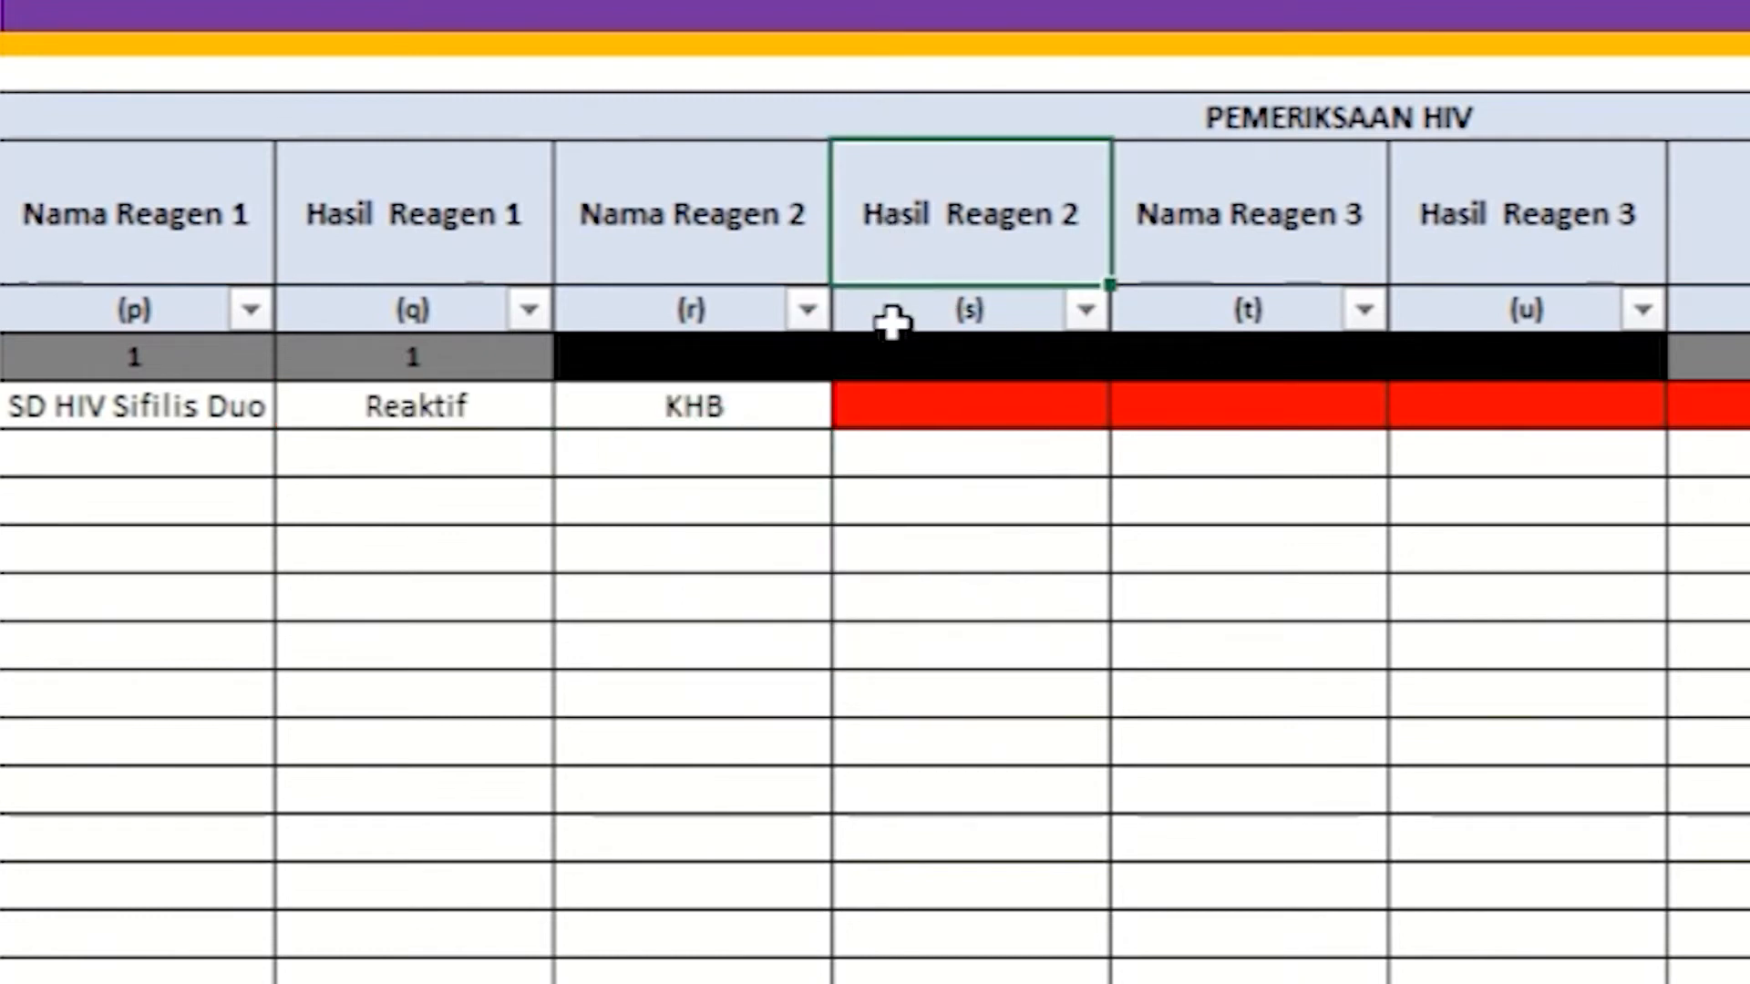
{"action": "left_click", "coordinate": [1086, 403]}
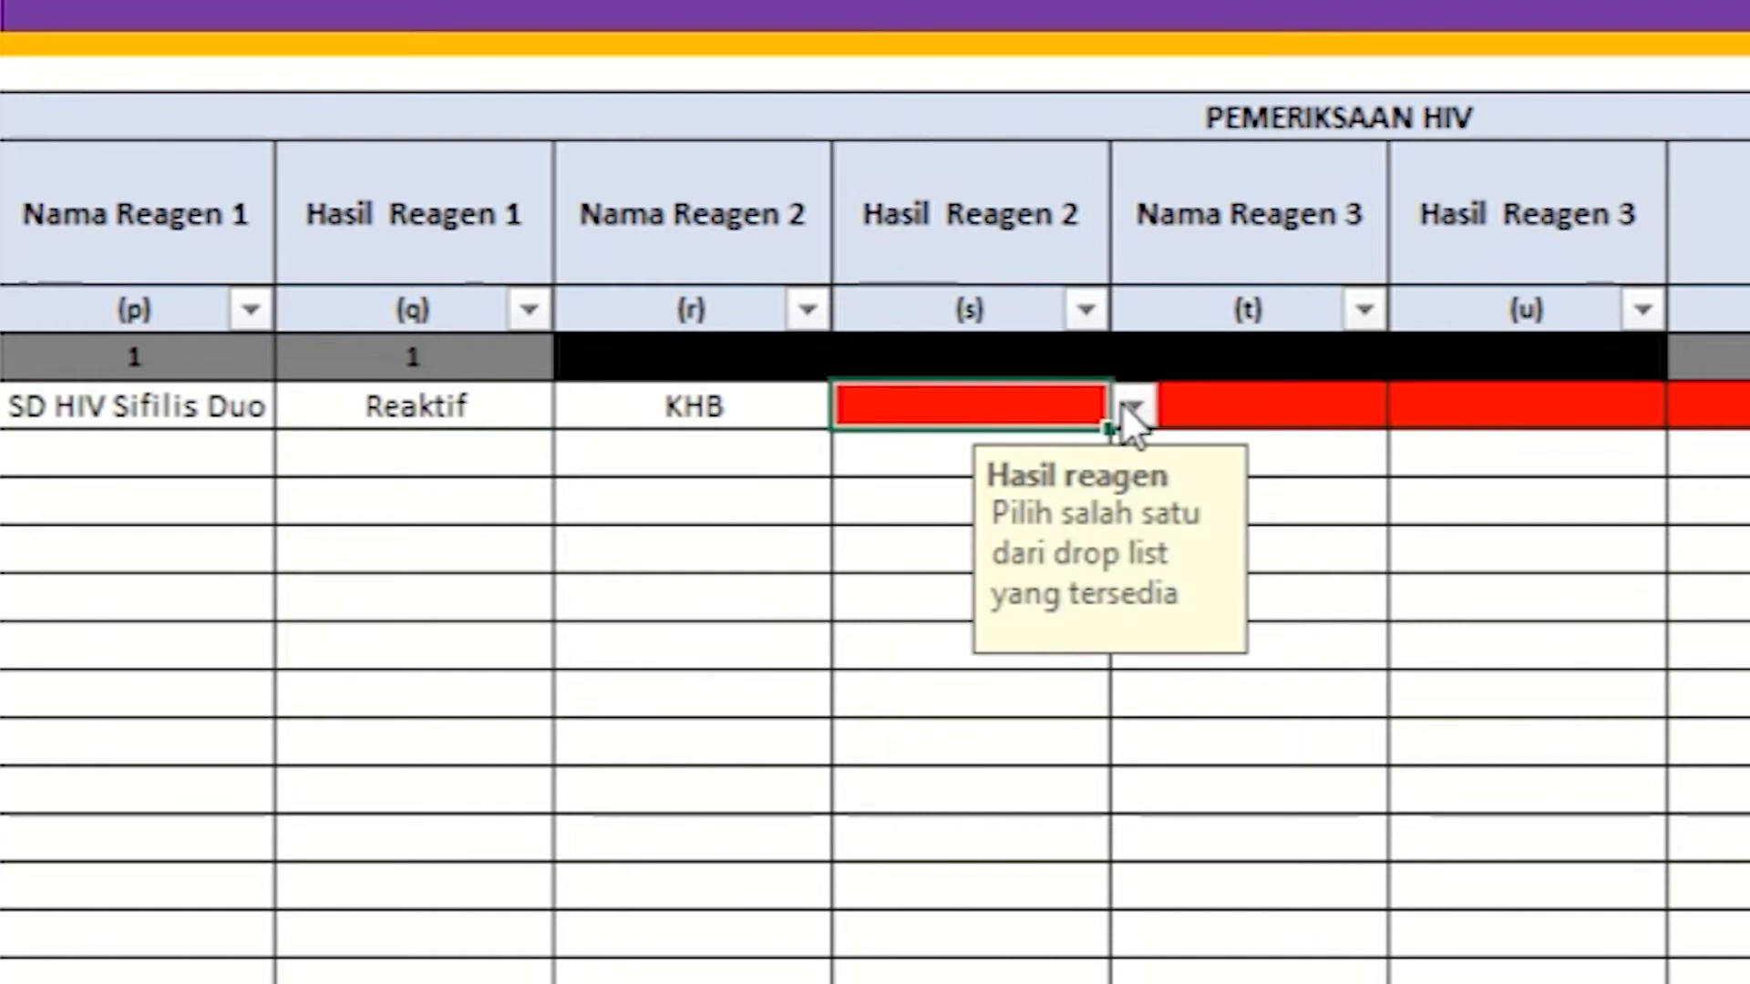
{"action": "left_click", "coordinate": [1121, 402]}
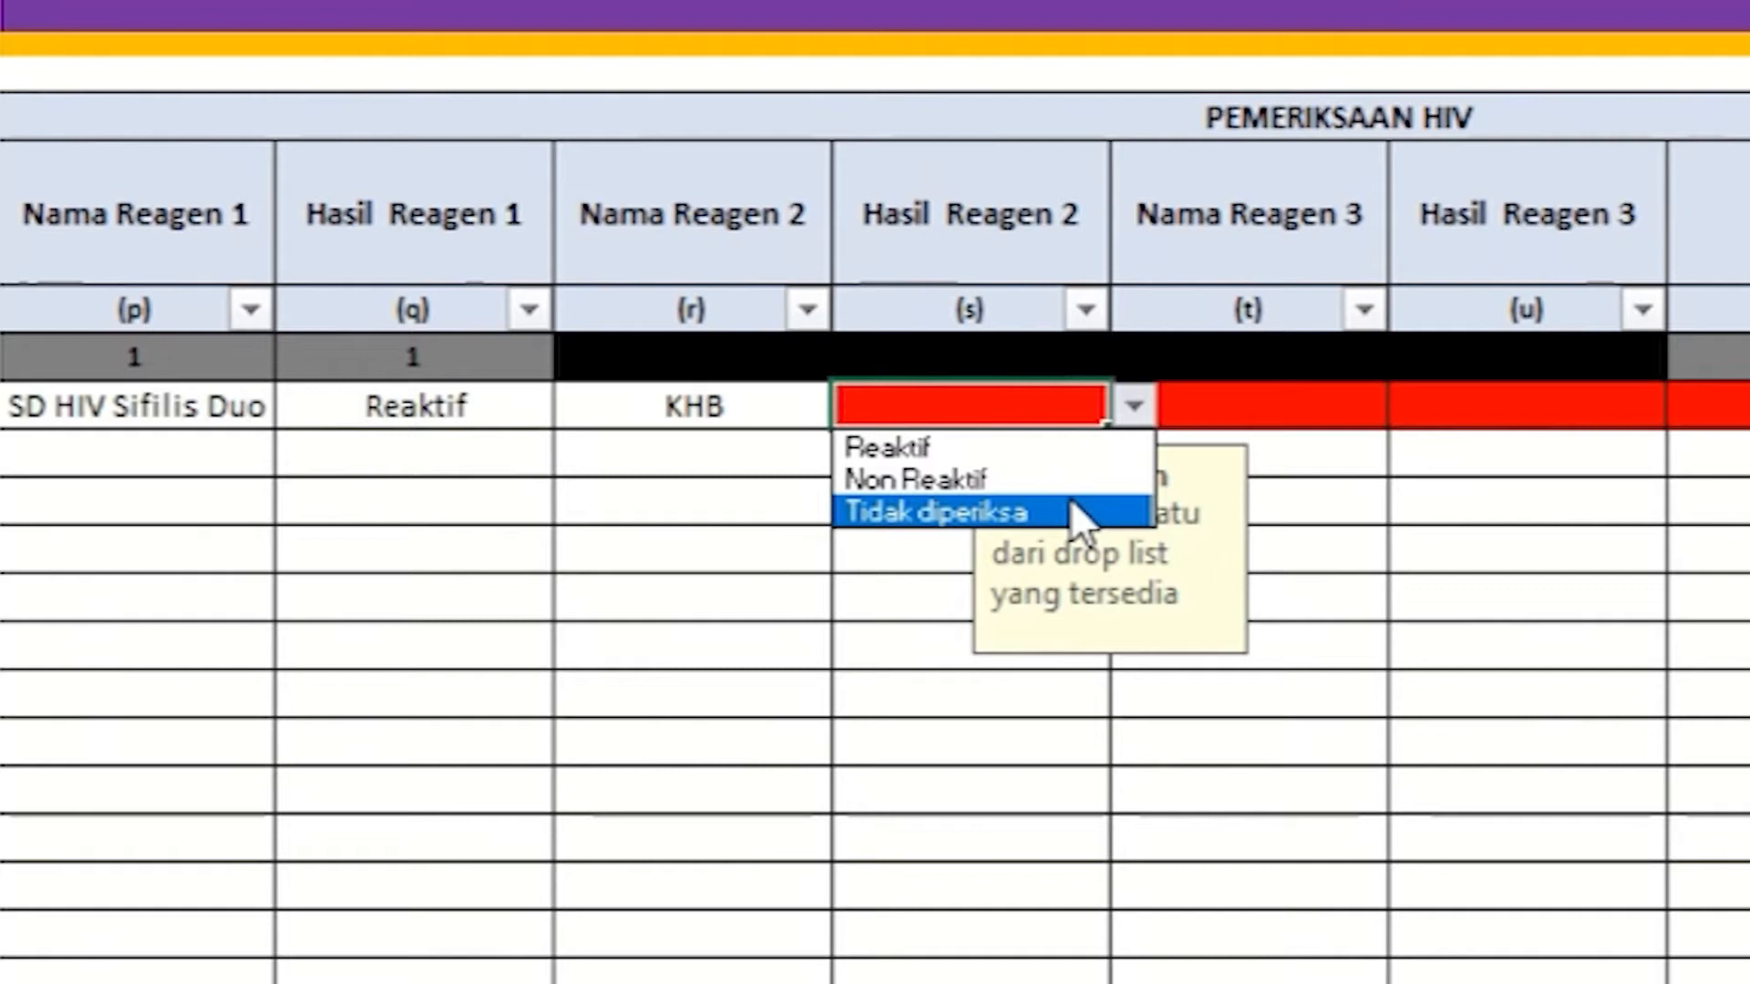
{"action": "left_click", "coordinate": [1057, 447]}
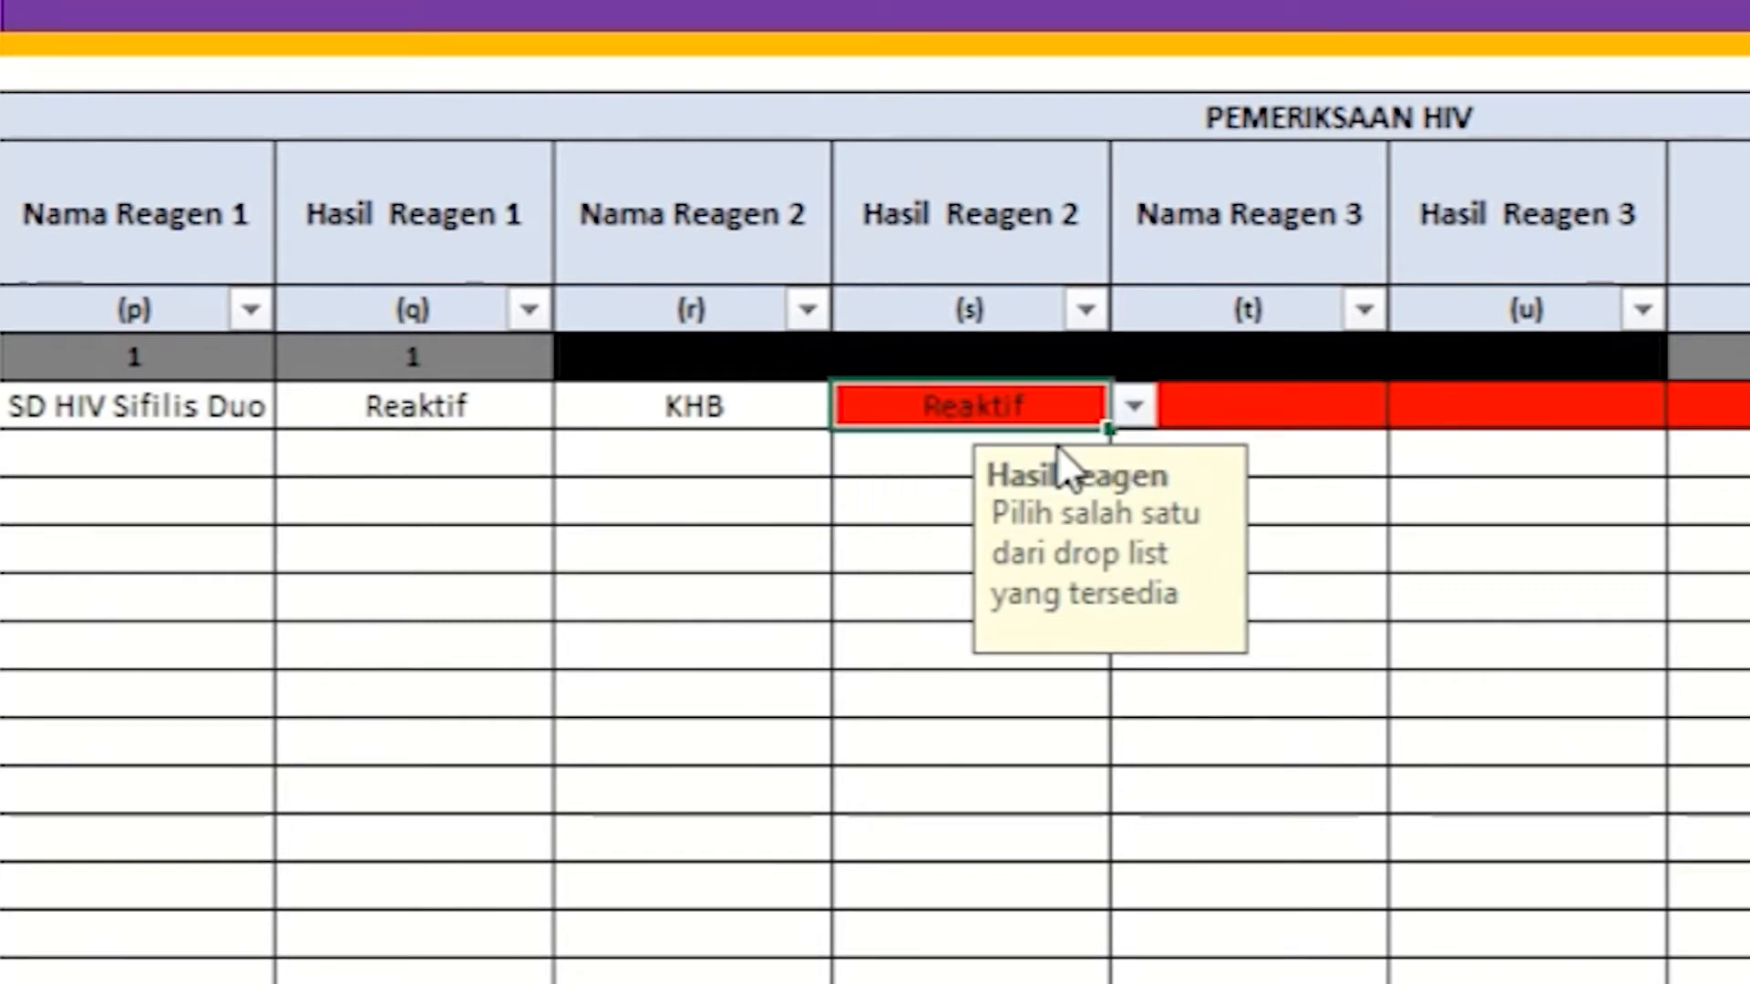
{"action": "left_click", "coordinate": [901, 460]}
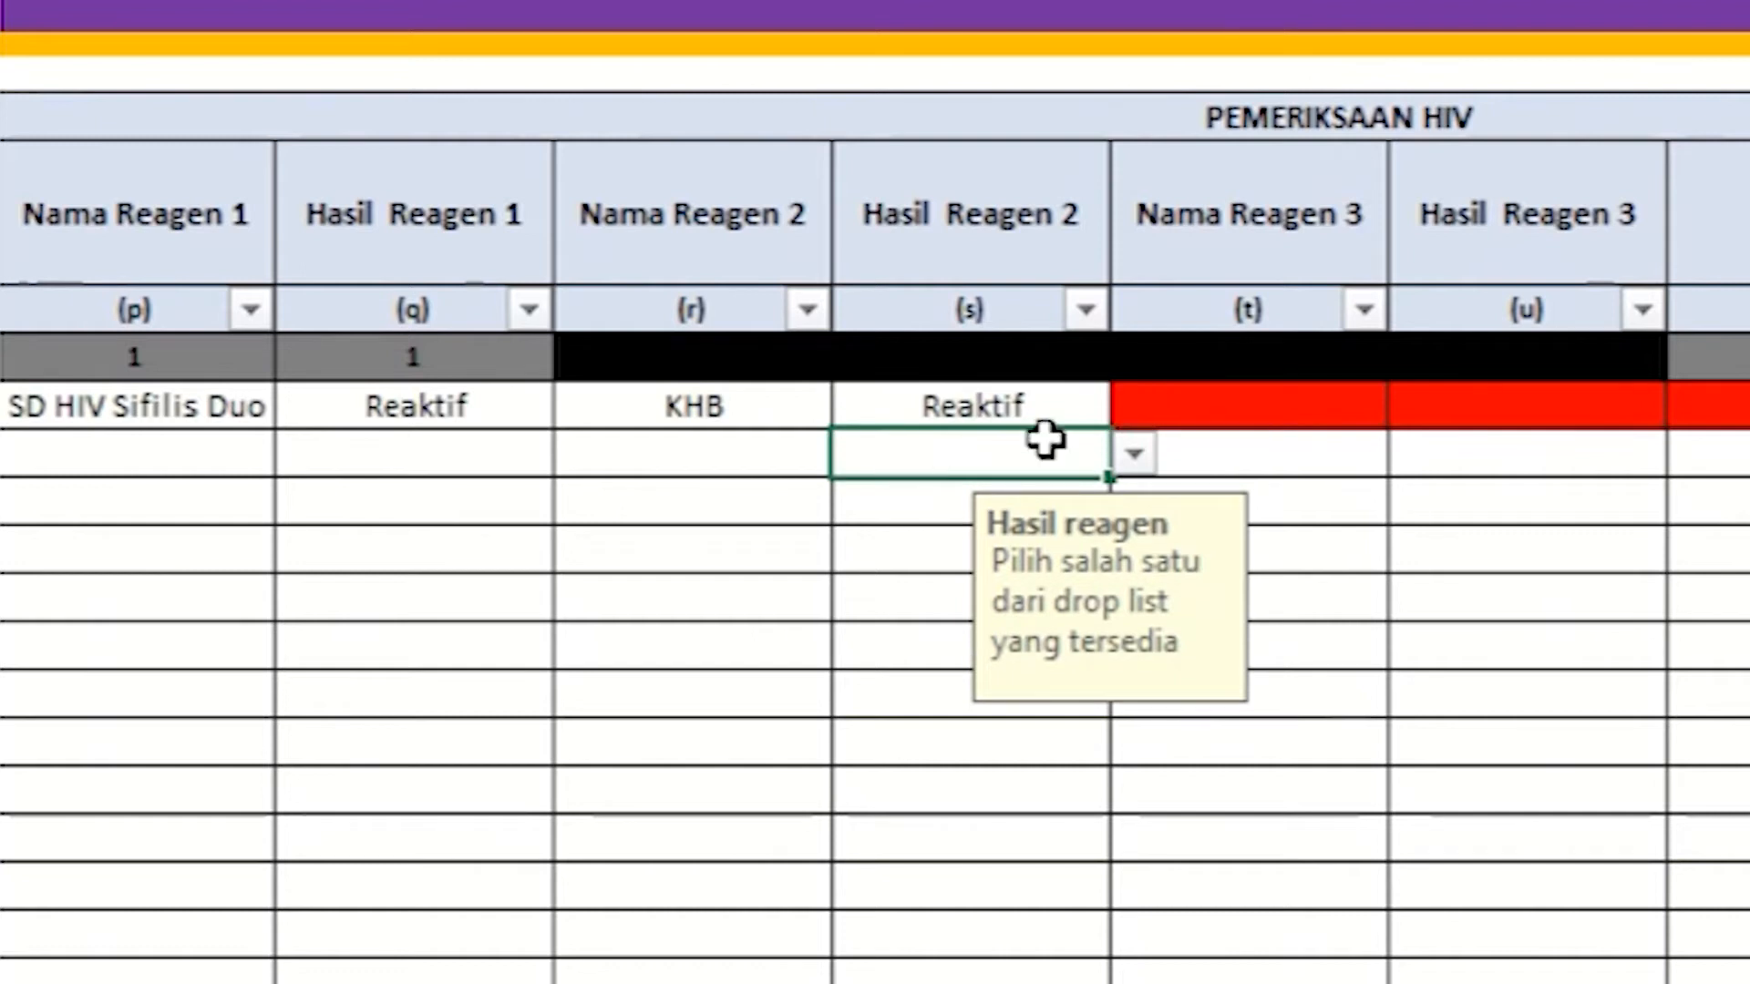
Step: Enter Diagnostar as row 1's Nama Reagen 3
{"action": "left_click", "coordinate": [1133, 250]}
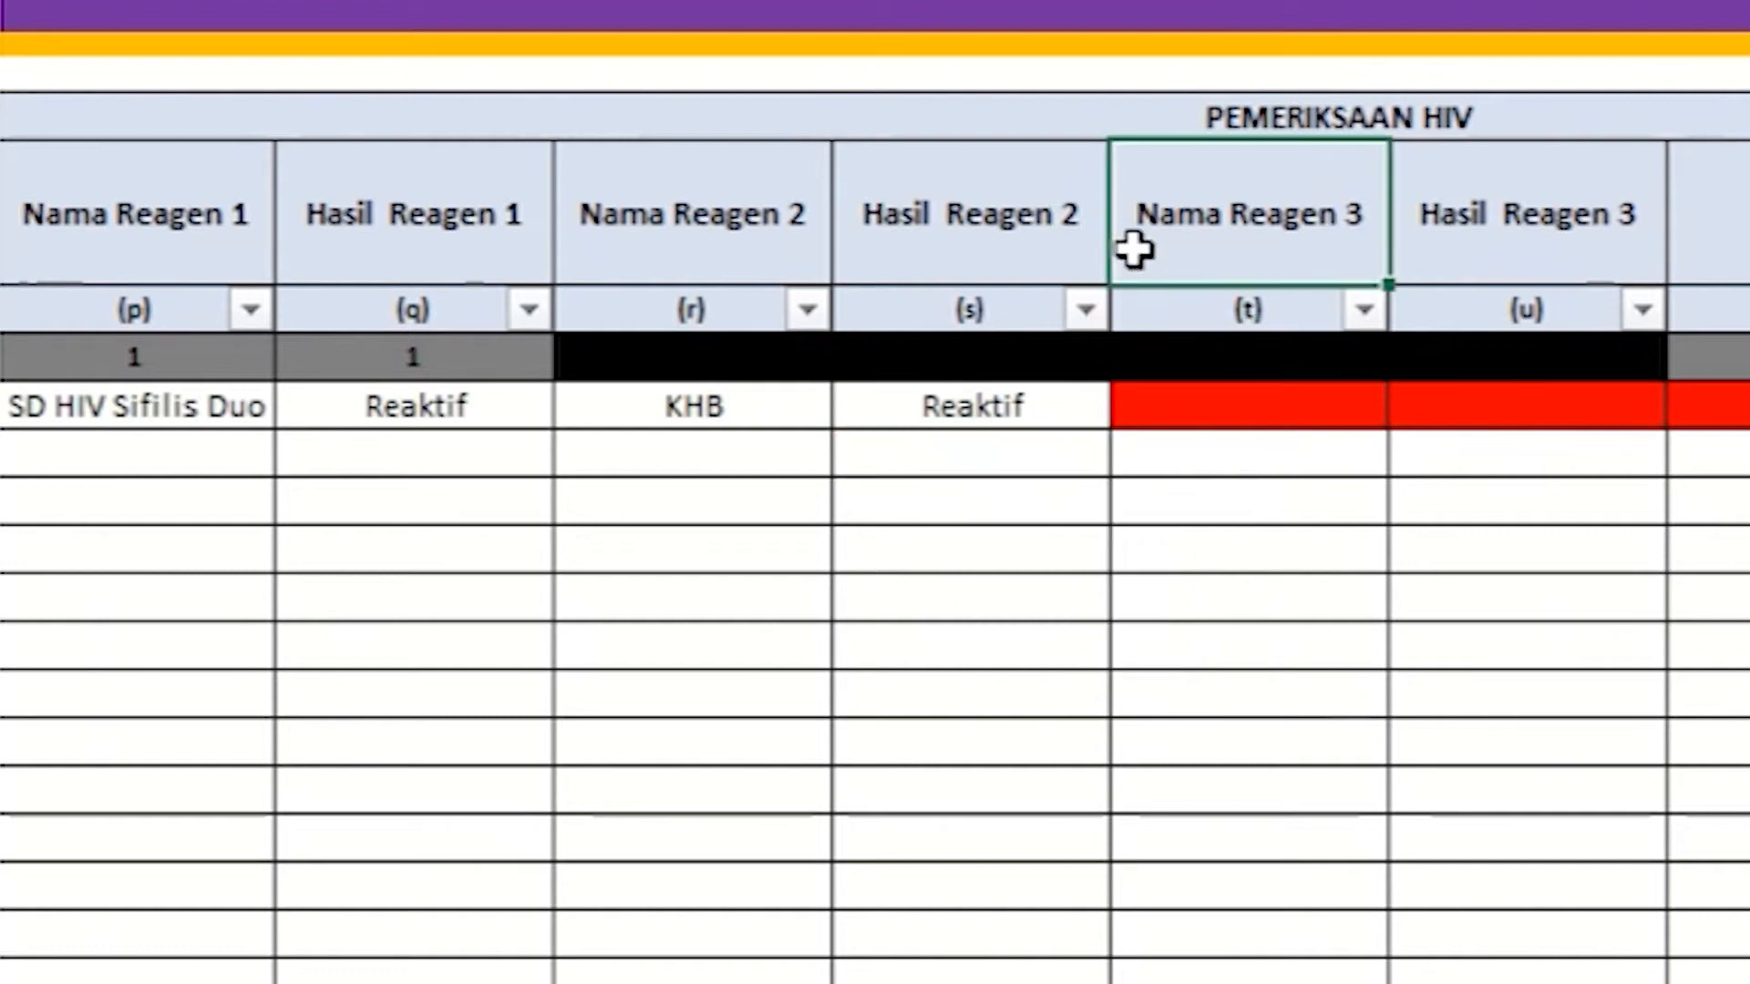
{"action": "left_click", "coordinate": [1164, 401]}
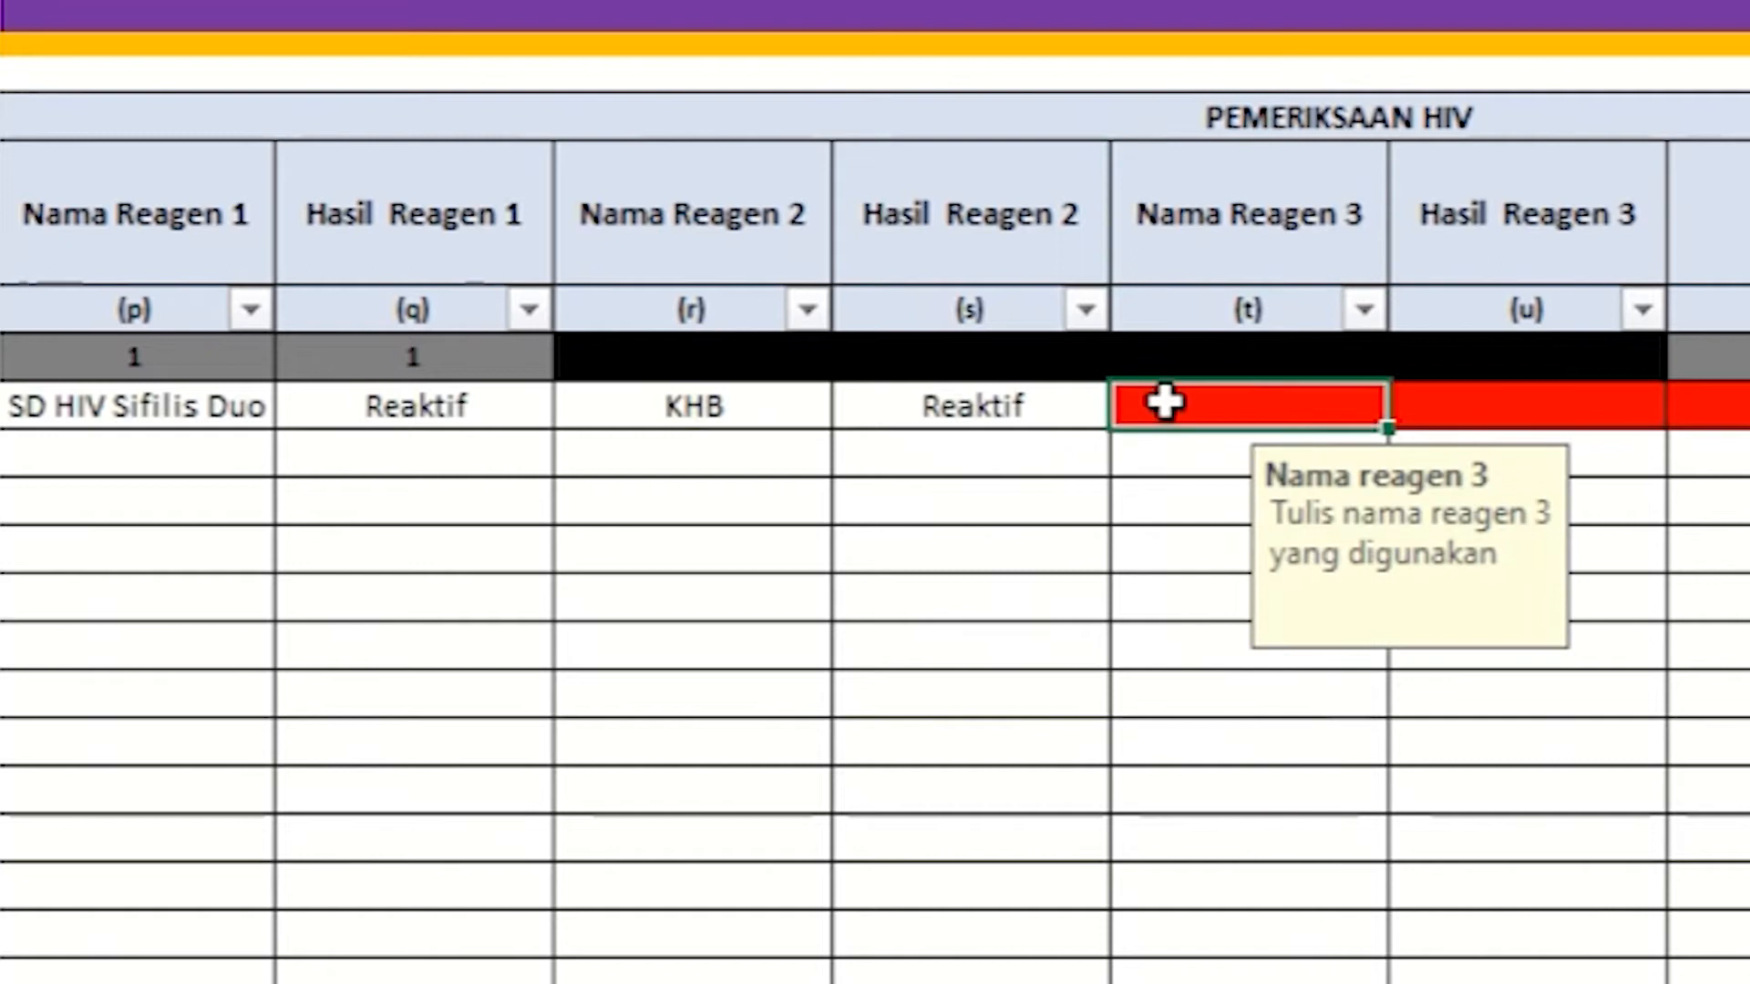
{"action": "type", "text": "D"}
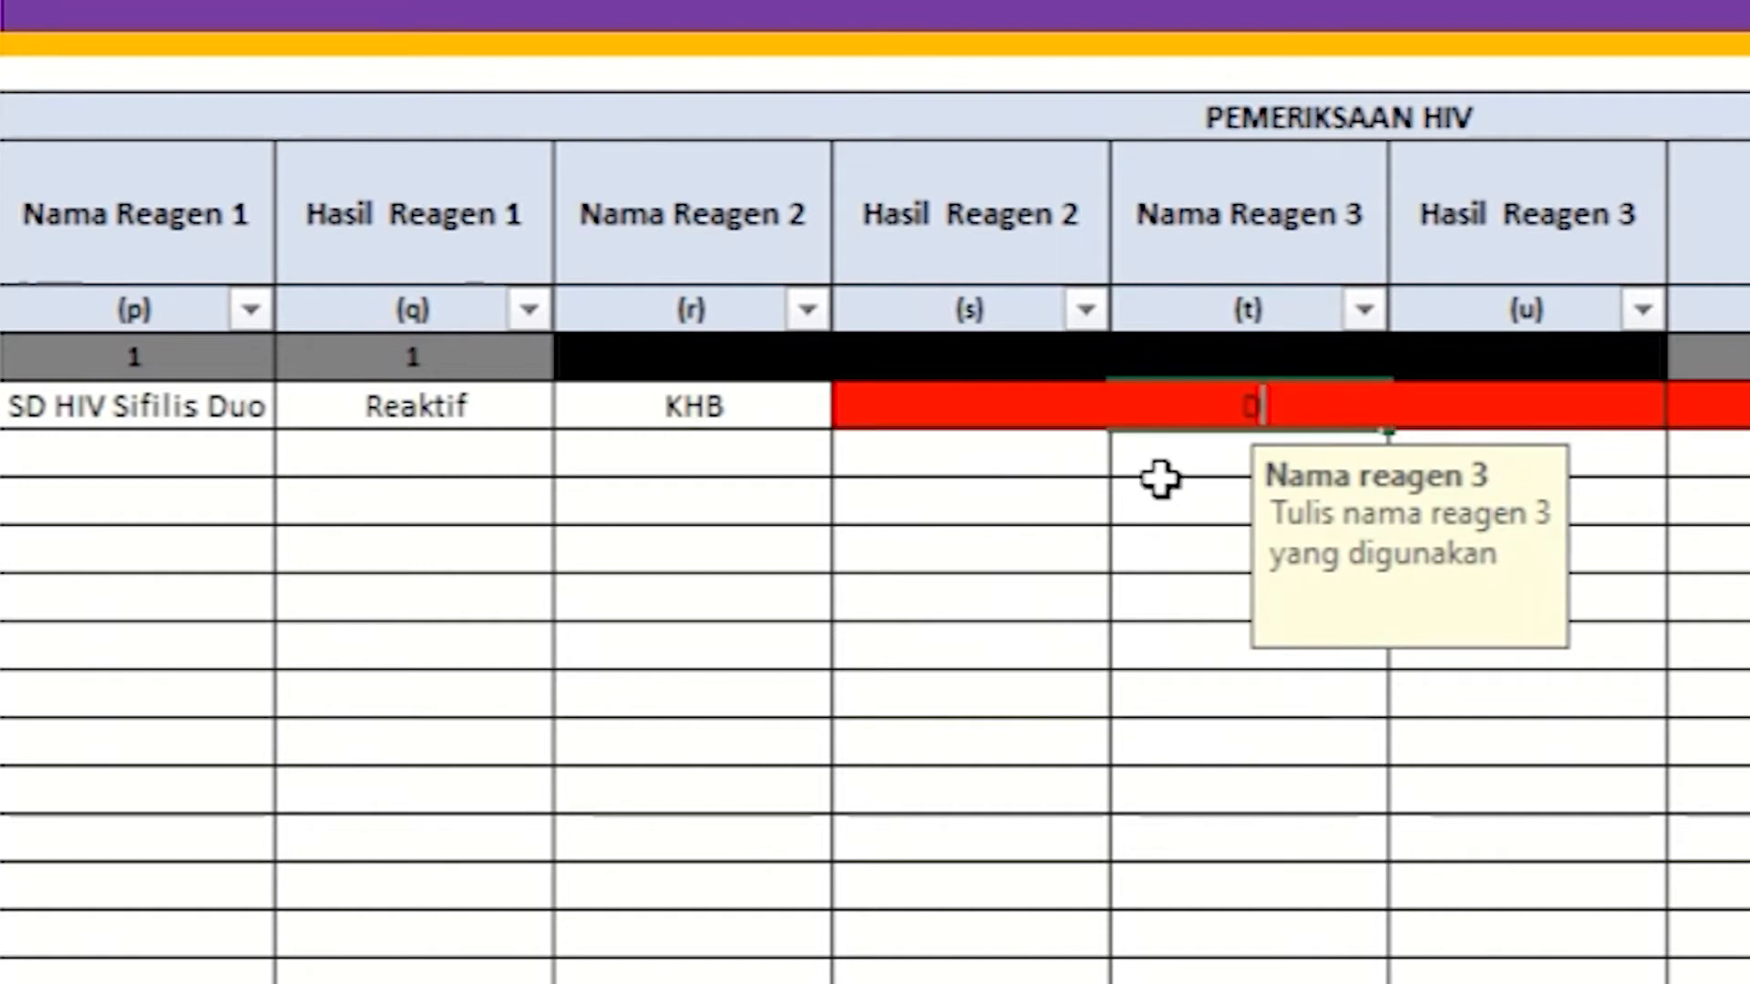
{"action": "type", "text": "iagnostar"}
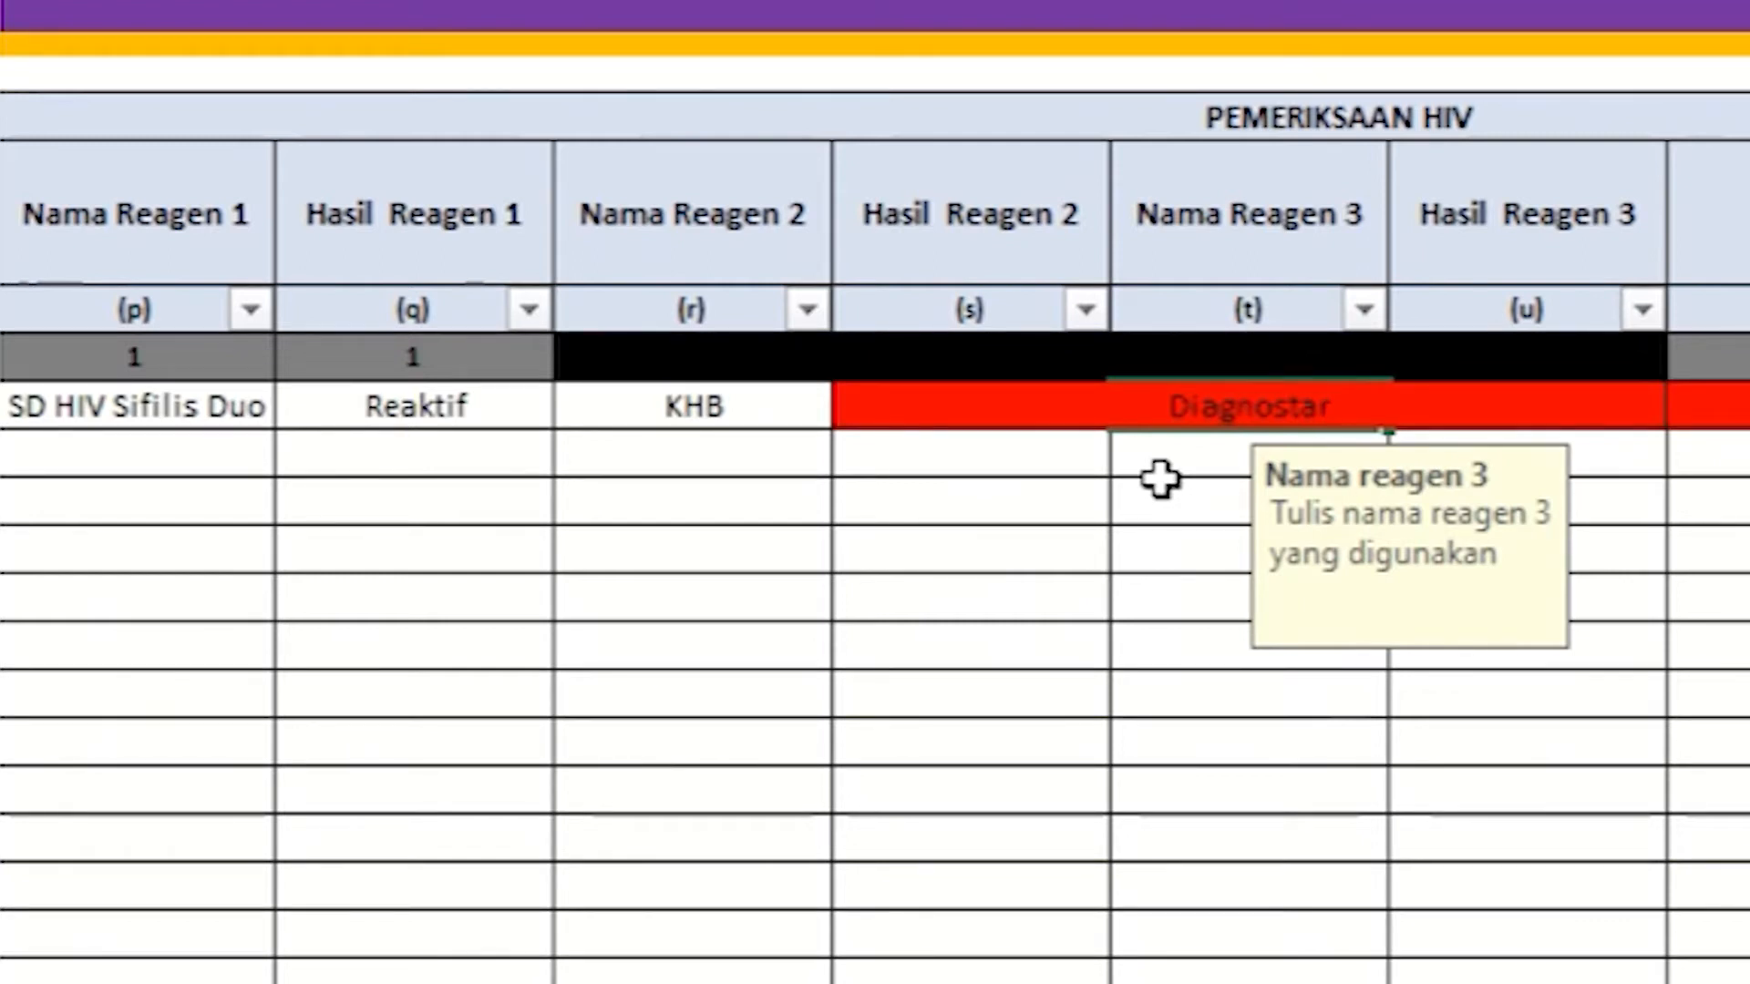
{"action": "left_click", "coordinate": [1161, 479]}
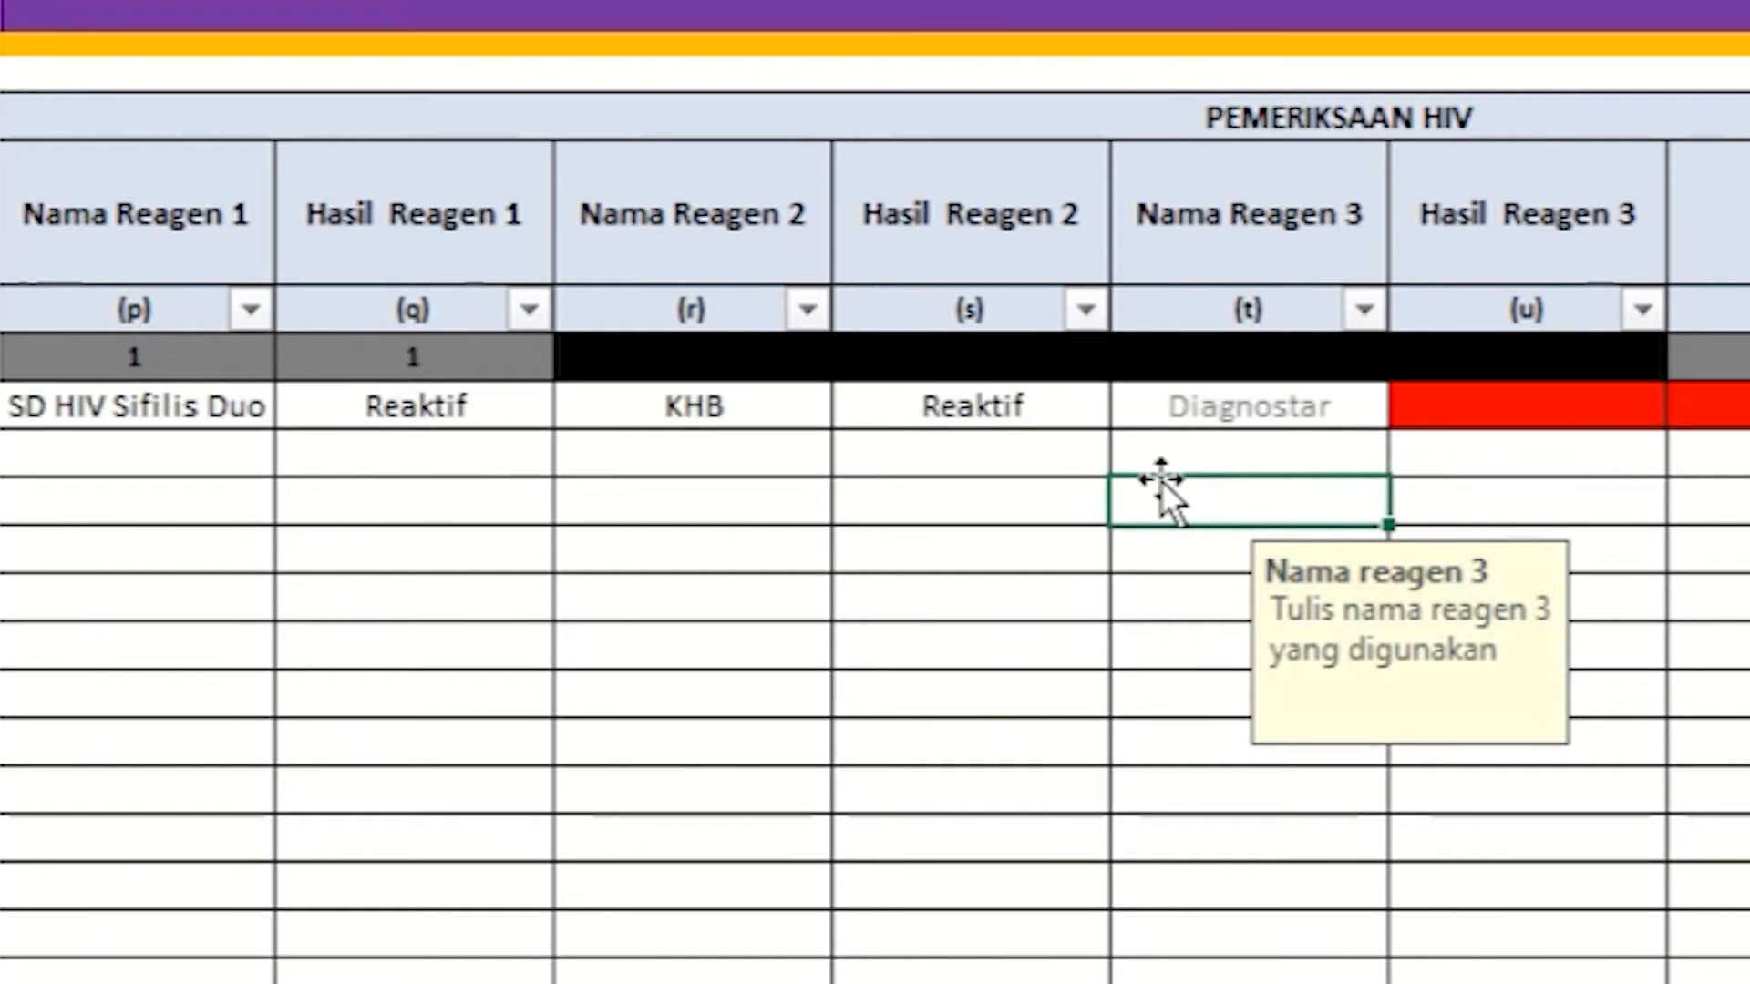
Step: Set row 1's Hasil Reagen 3 to Reaktif
{"action": "left_click", "coordinate": [1470, 260]}
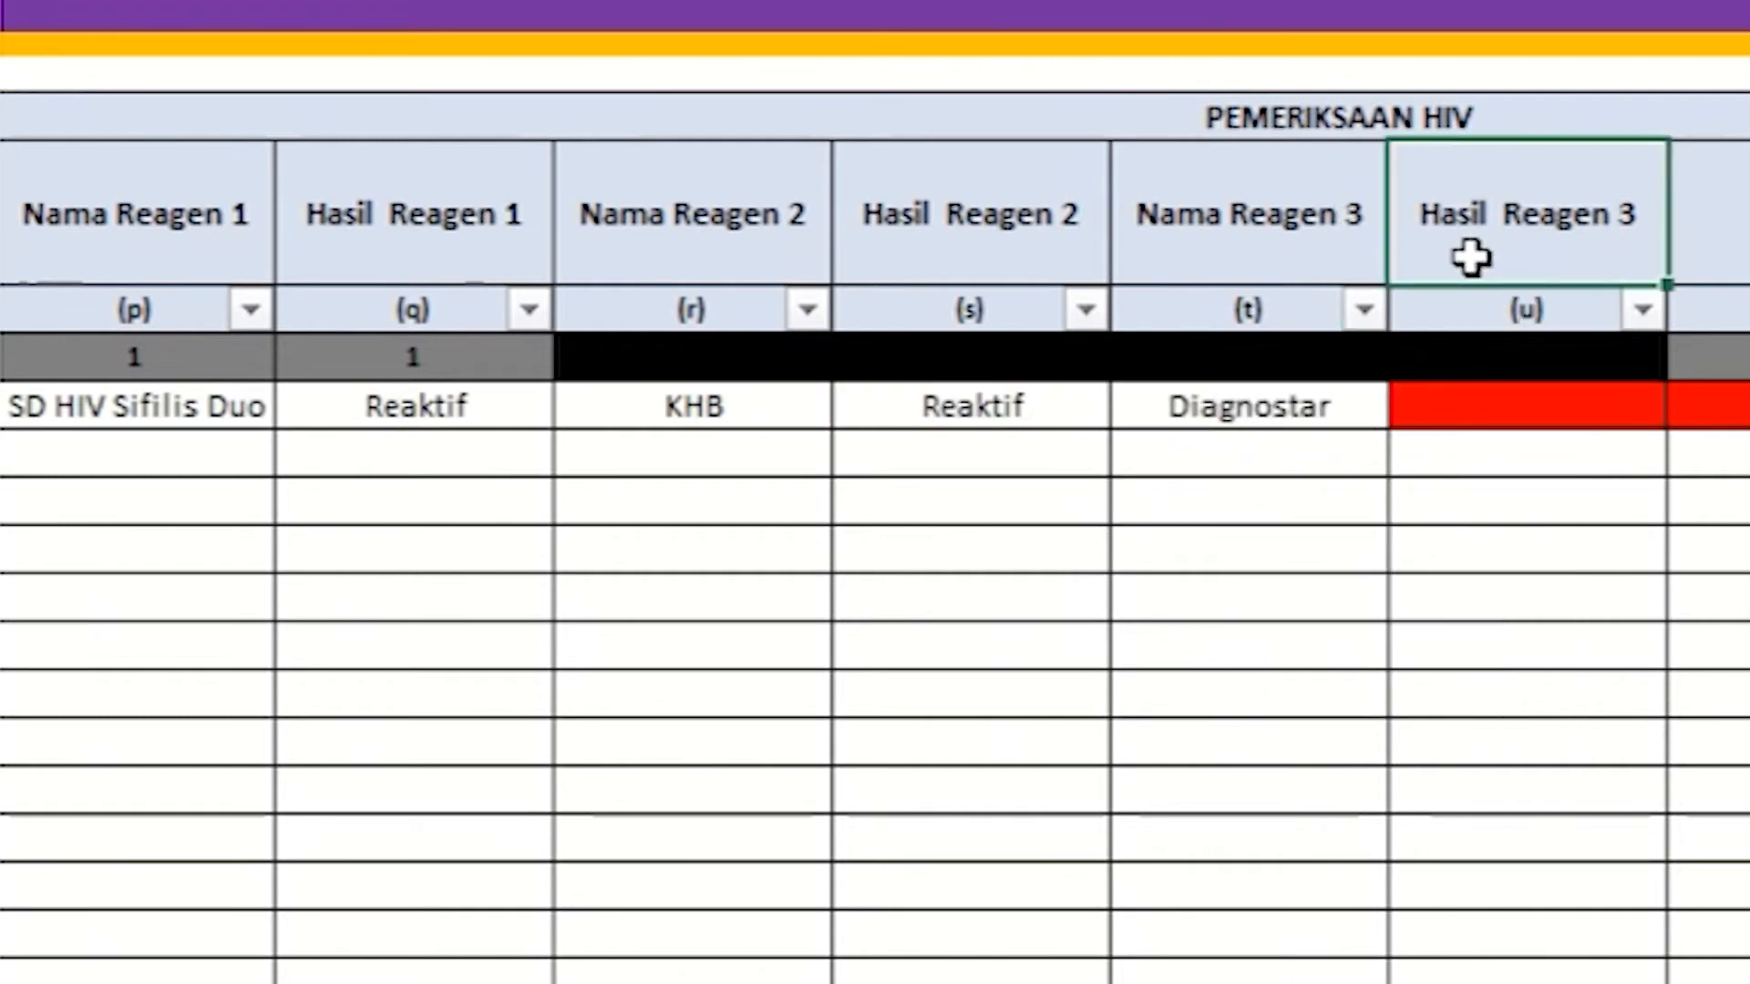
{"action": "left_click", "coordinate": [1475, 394]}
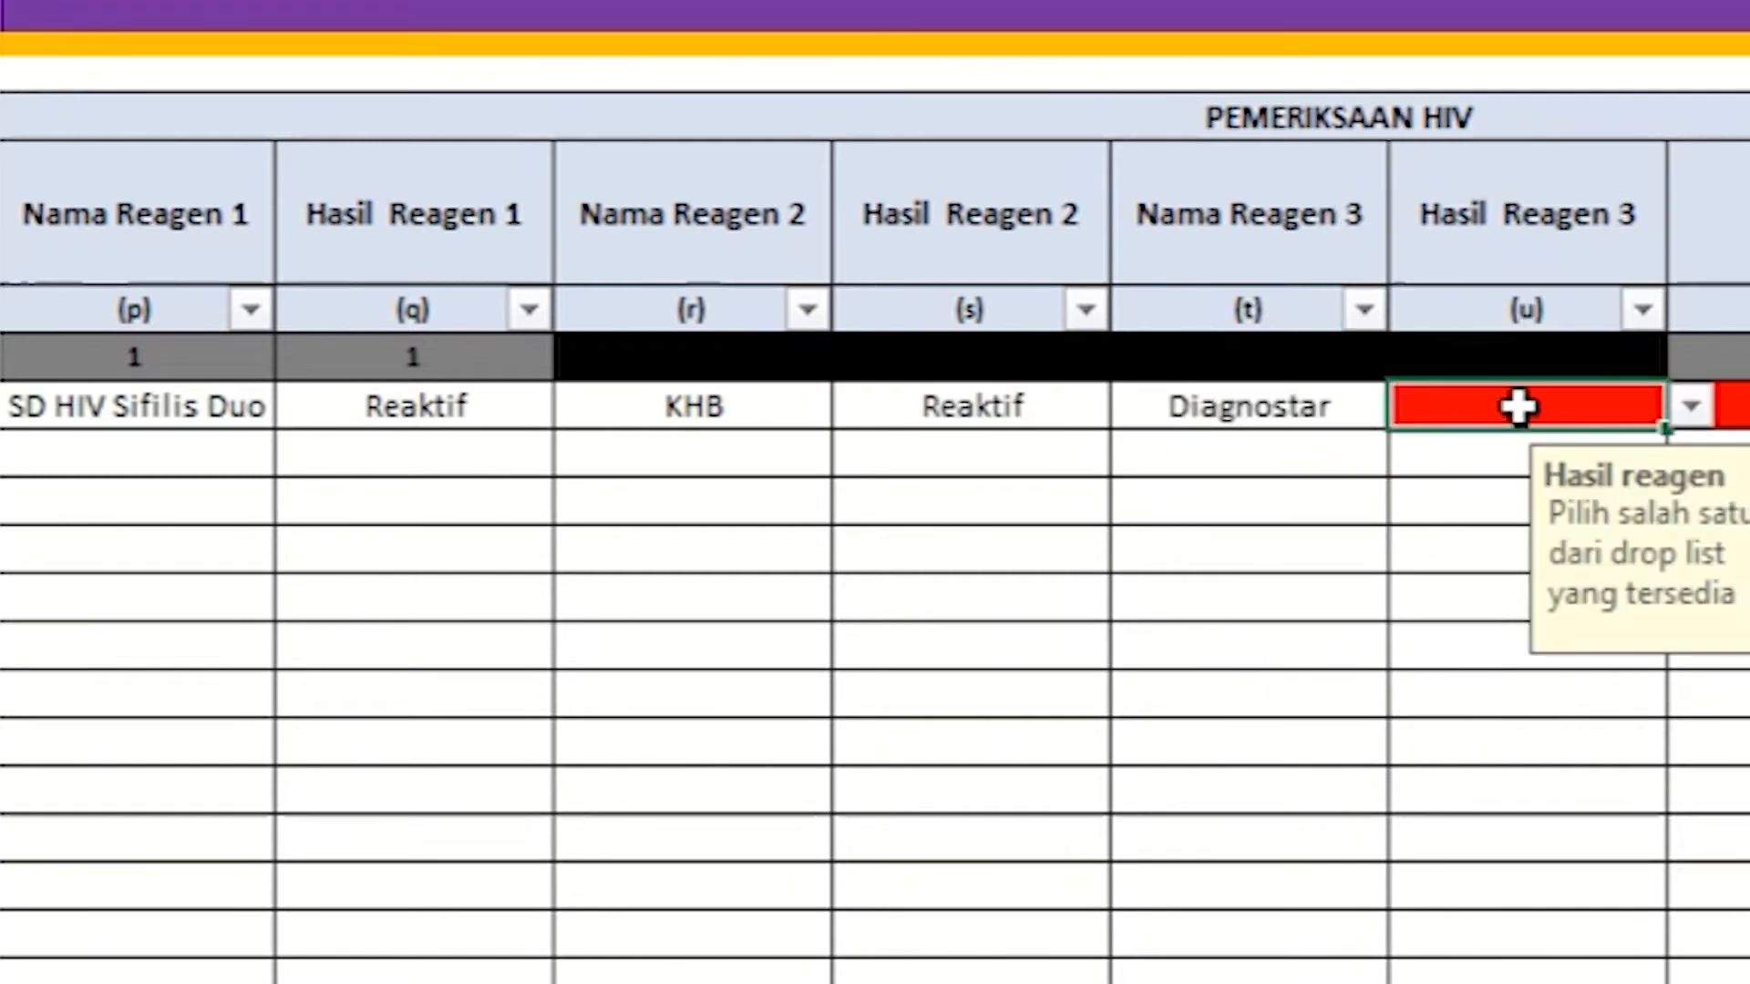
{"action": "left_click", "coordinate": [1687, 410]}
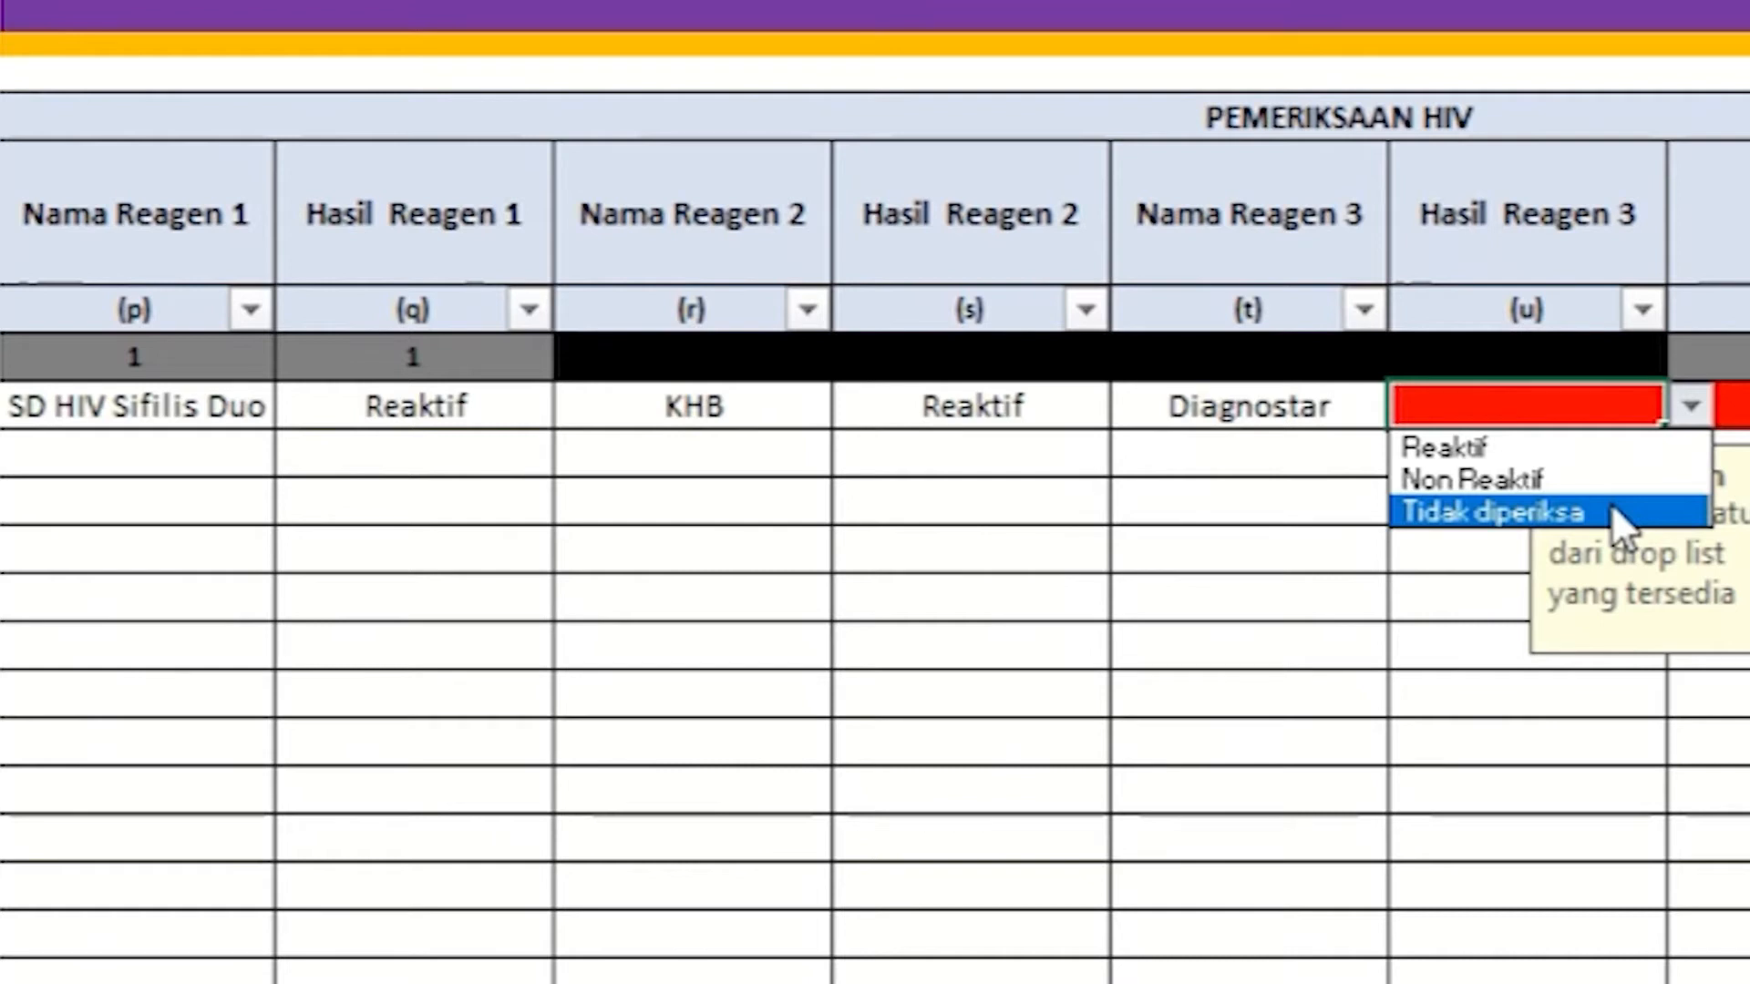
{"action": "left_click", "coordinate": [1590, 449]}
{"action": "left_click", "coordinate": [1540, 452]}
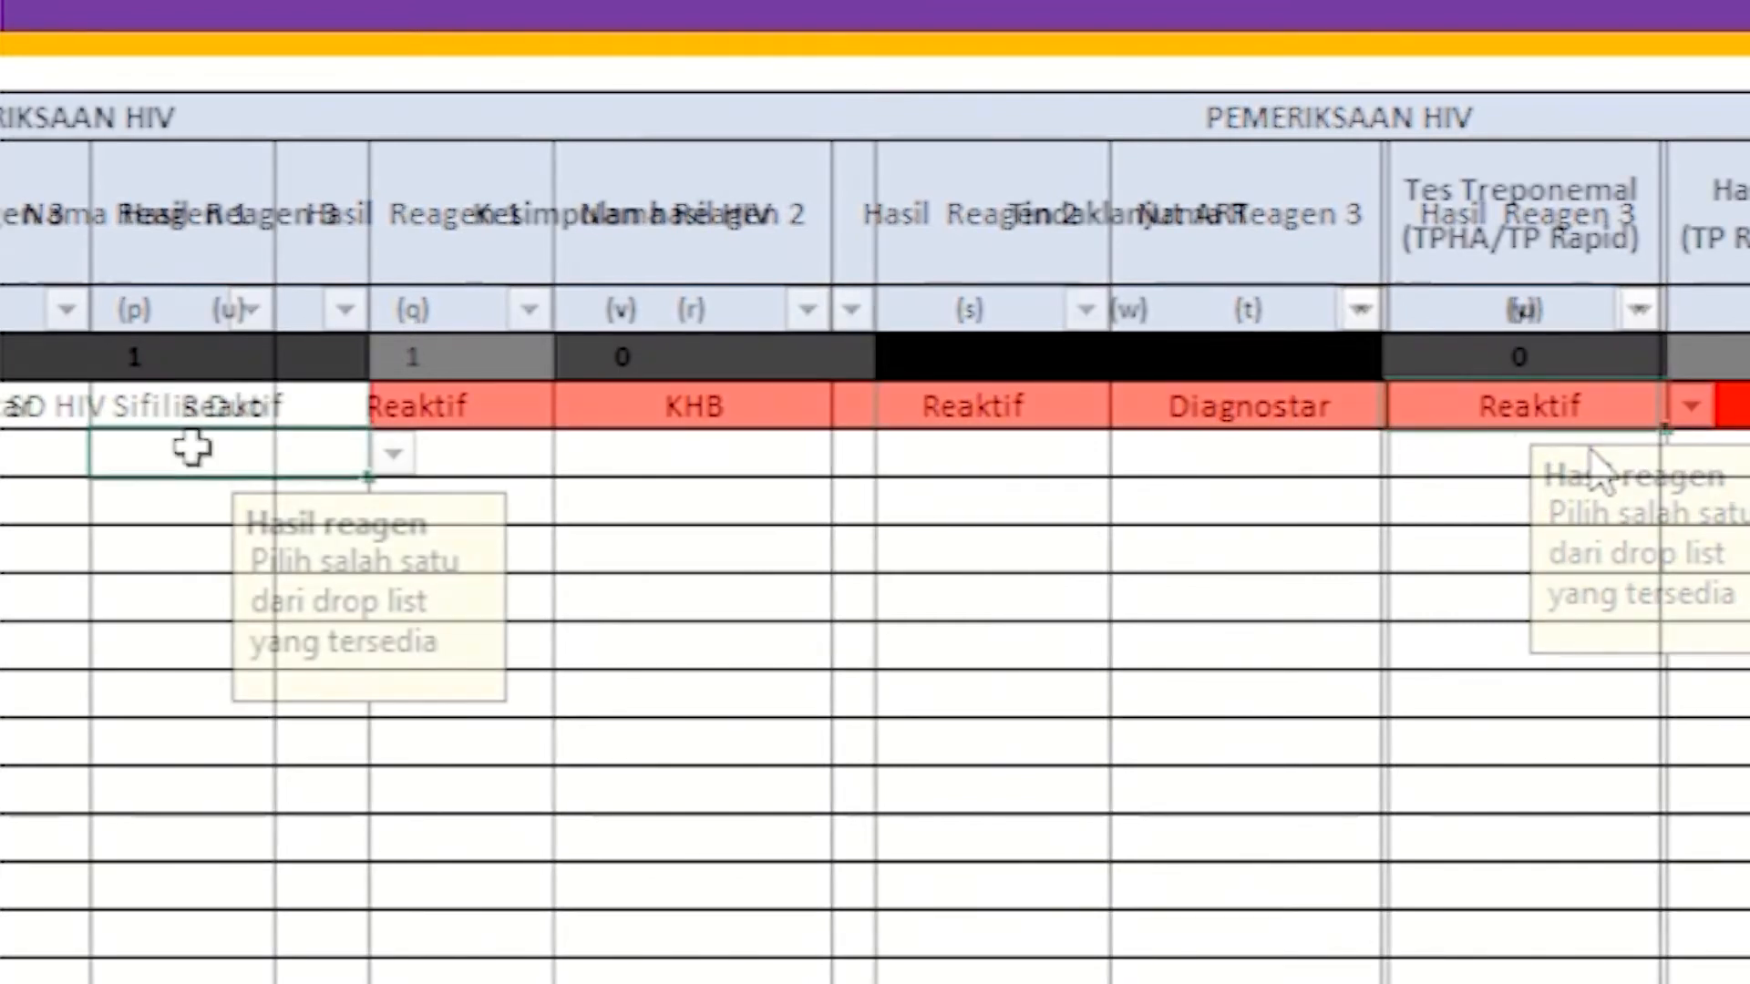
Step: Set row 1's Kesimpulan hasil HIV to Reaktif
{"action": "left_click", "coordinate": [412, 250]}
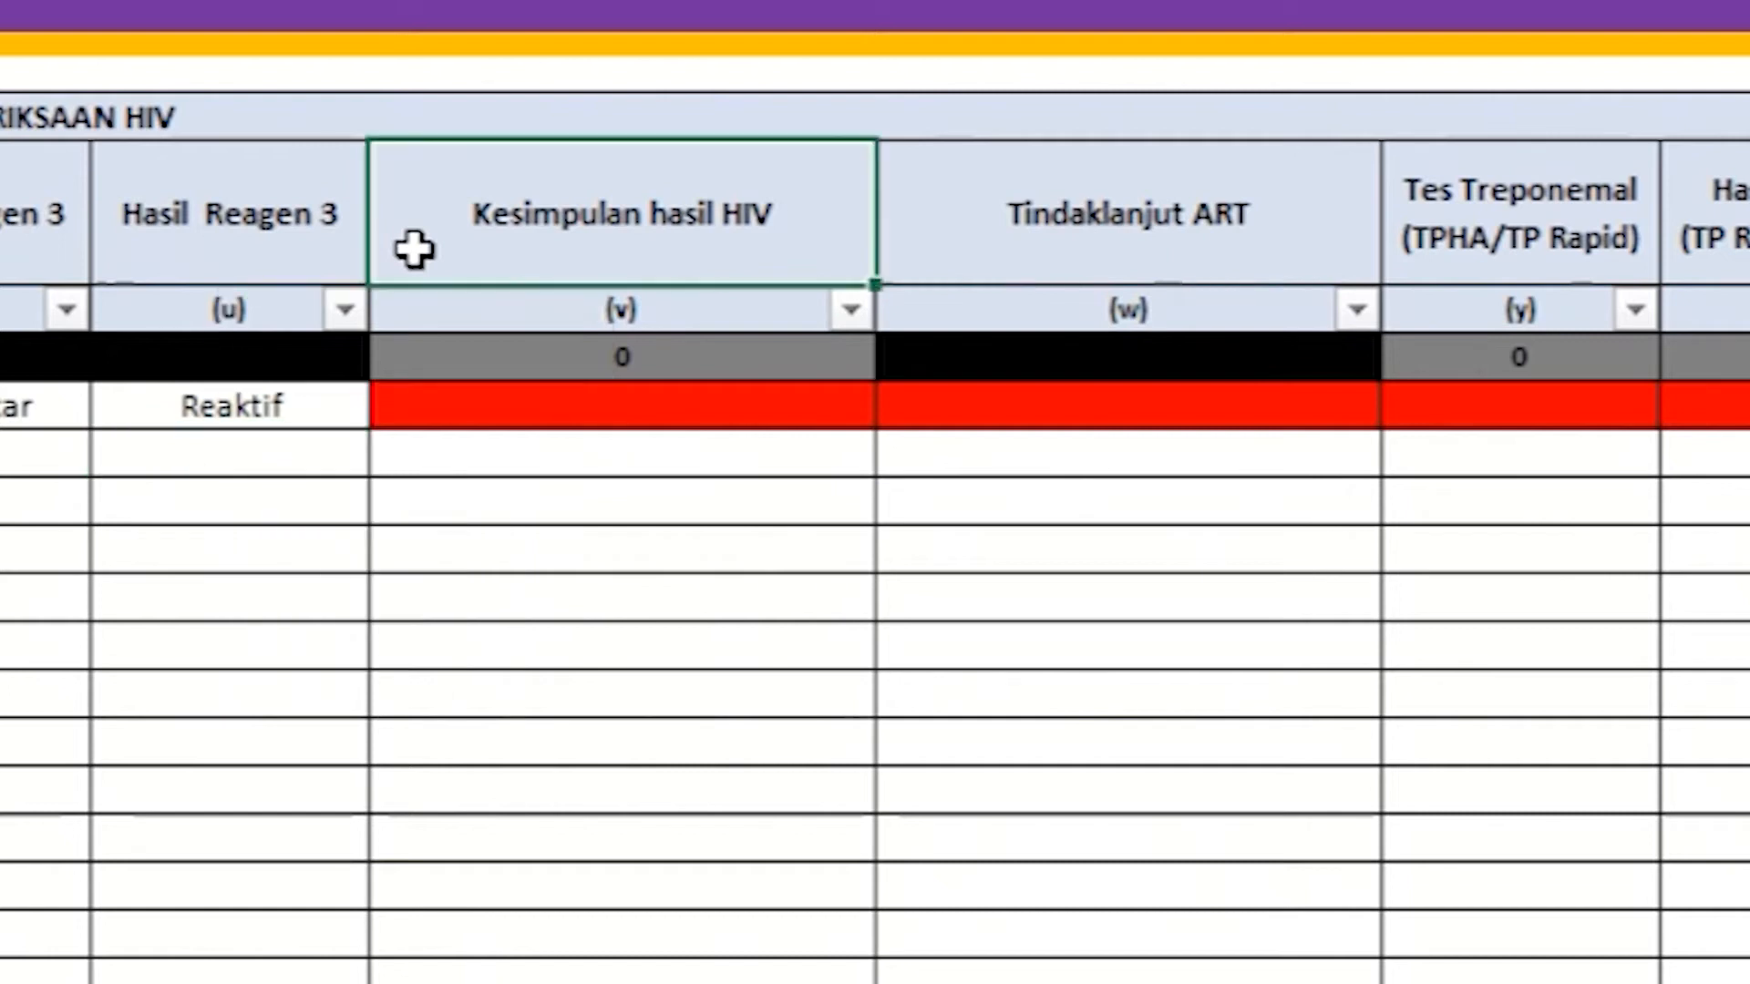
{"action": "left_click", "coordinate": [421, 406]}
{"action": "left_click", "coordinate": [897, 407]}
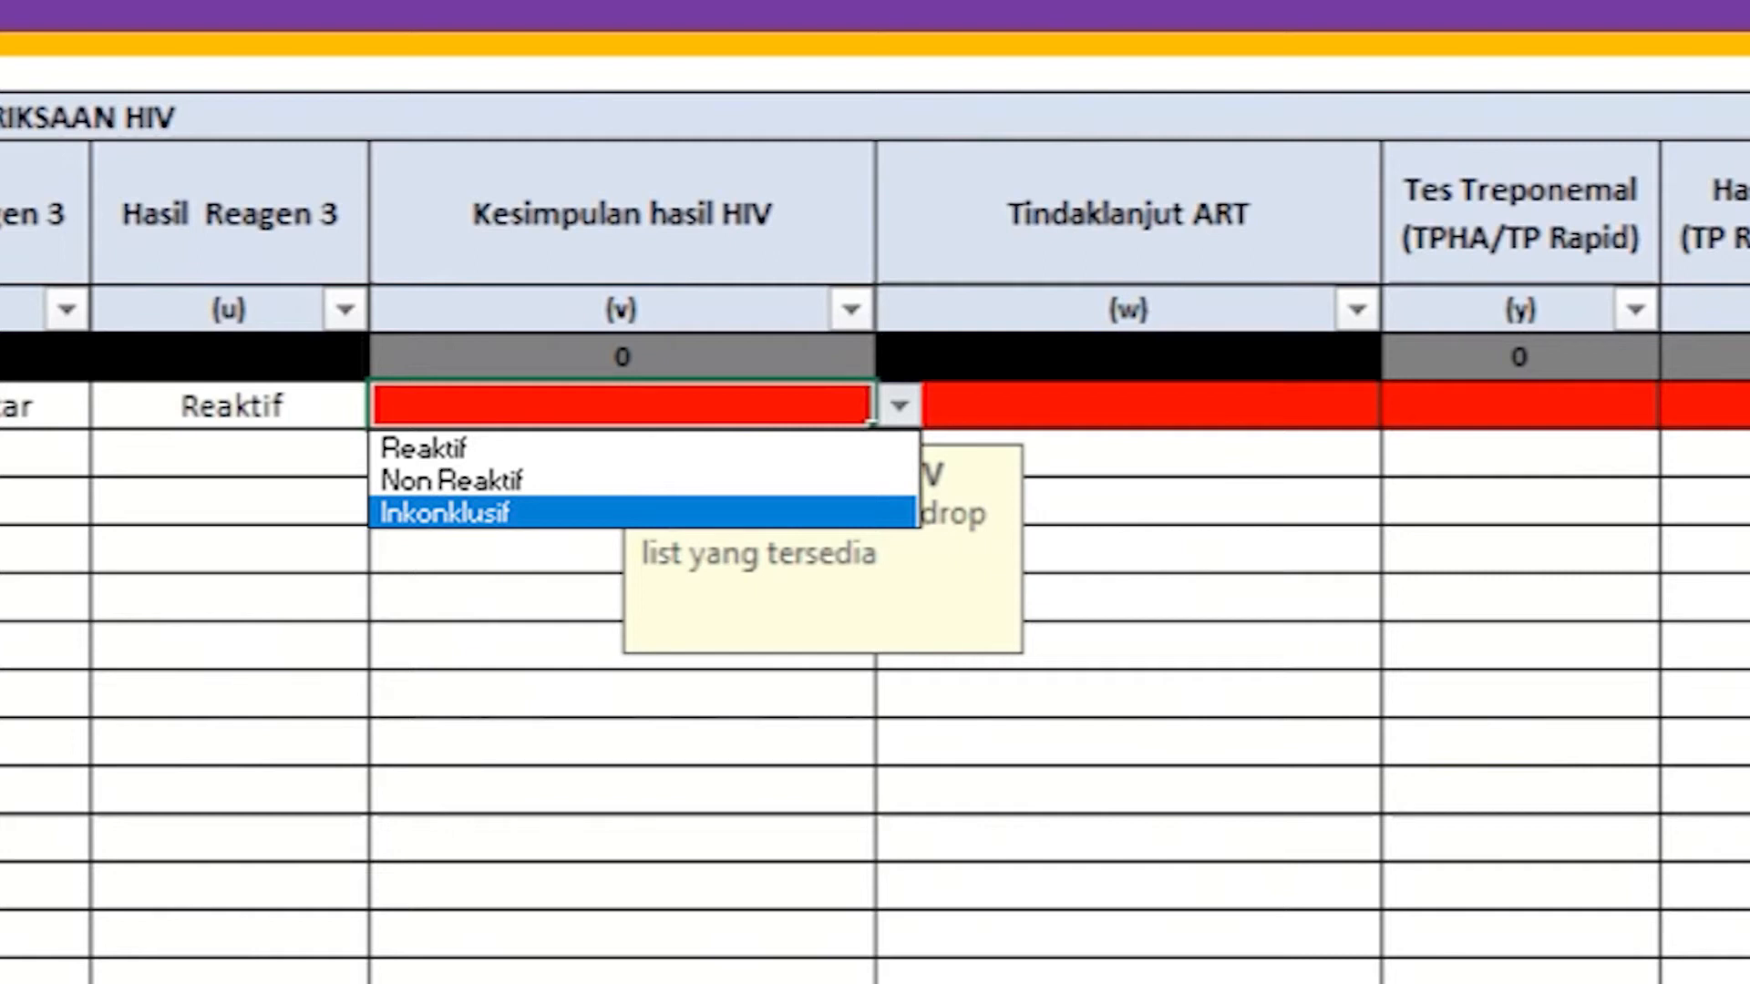
{"action": "left_click", "coordinate": [846, 450]}
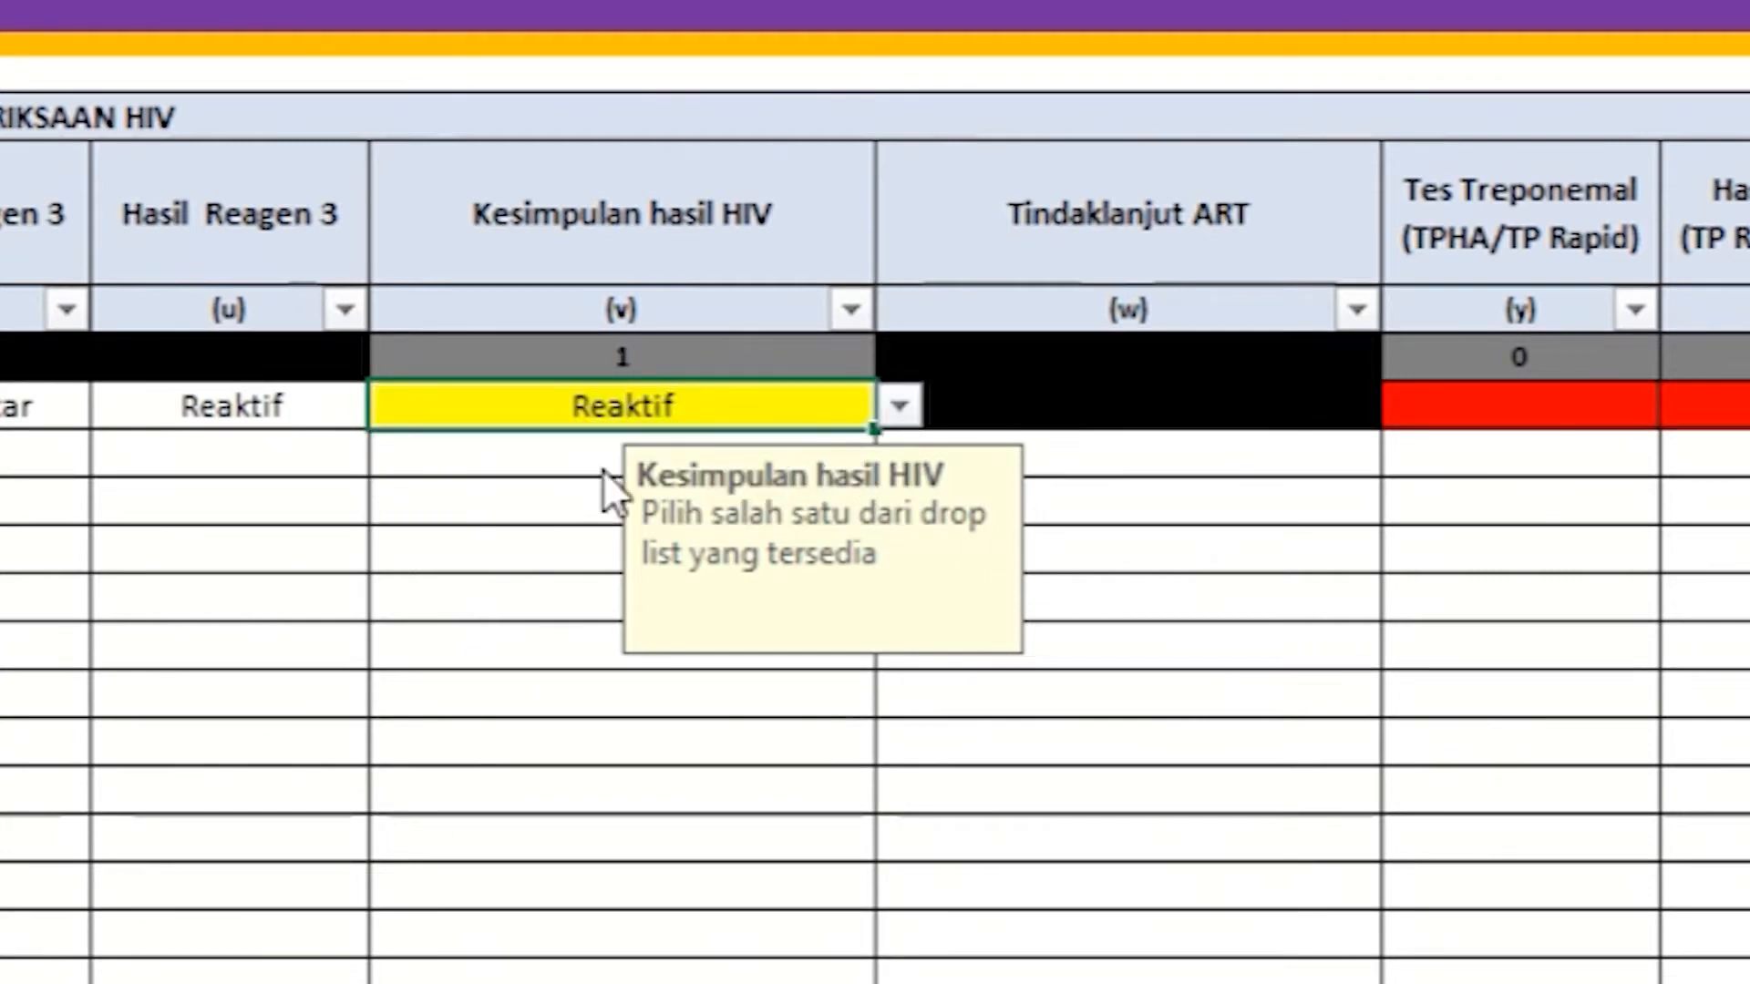
{"action": "left_click", "coordinate": [503, 449]}
{"action": "key", "text": "ctrl+z"}
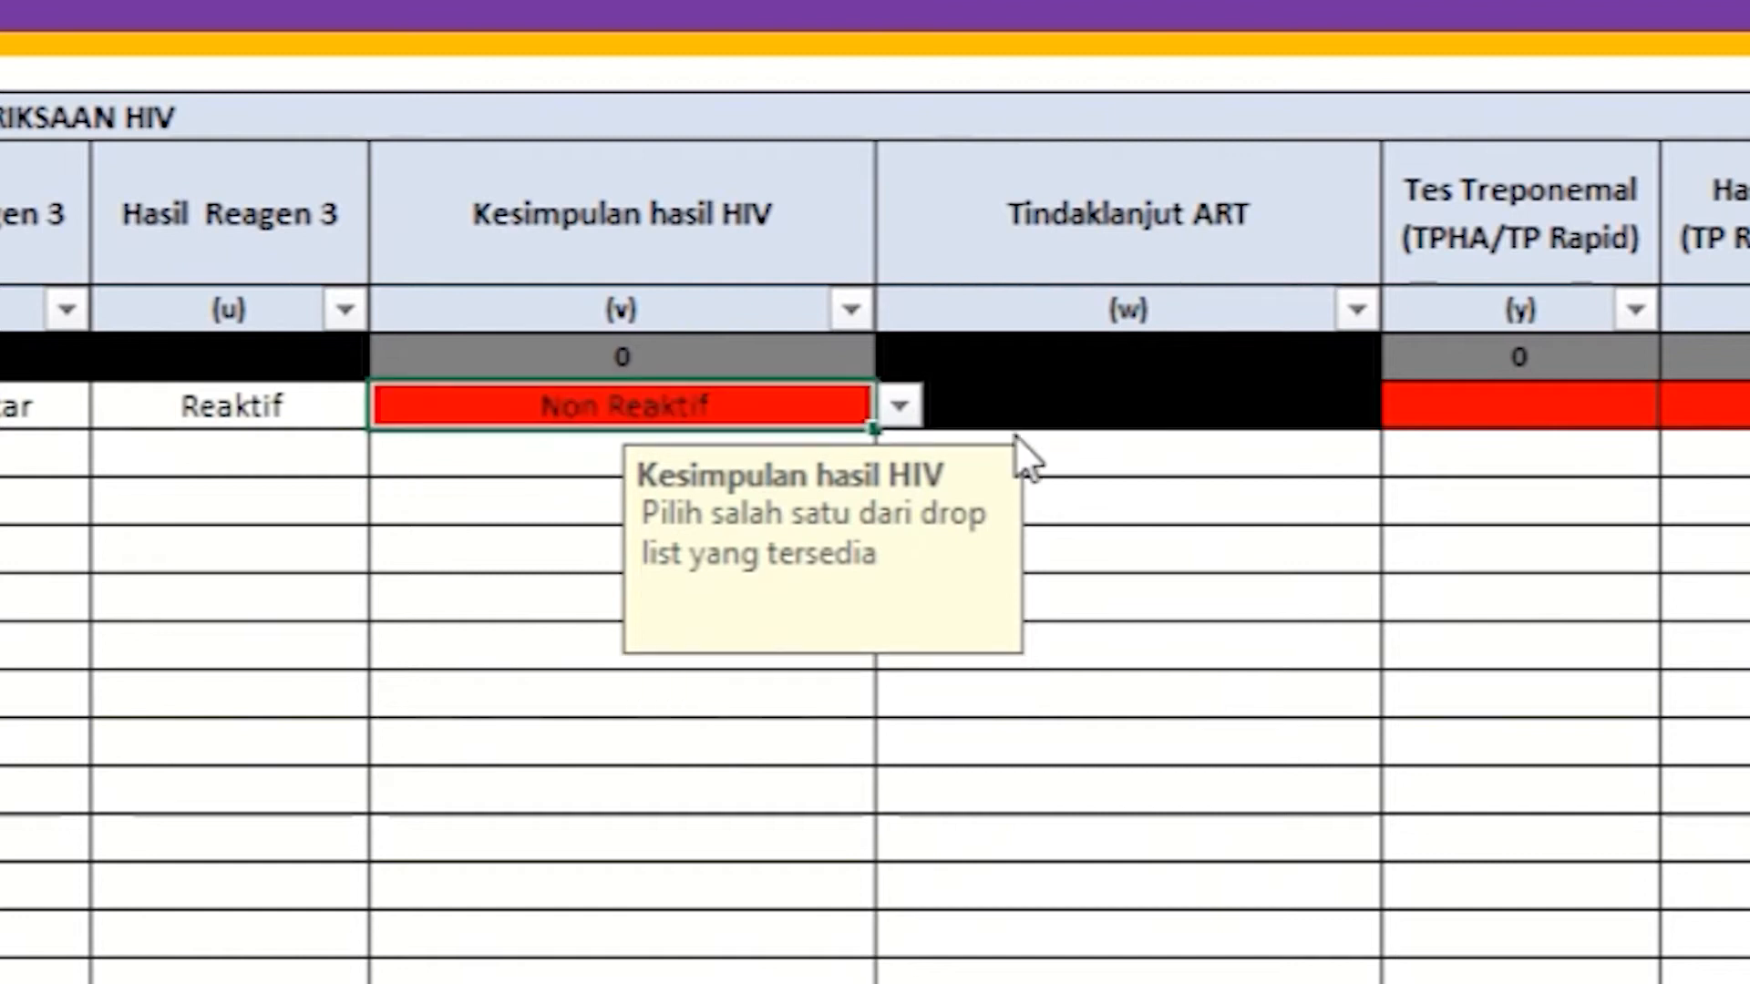
{"action": "left_click", "coordinate": [1122, 403]}
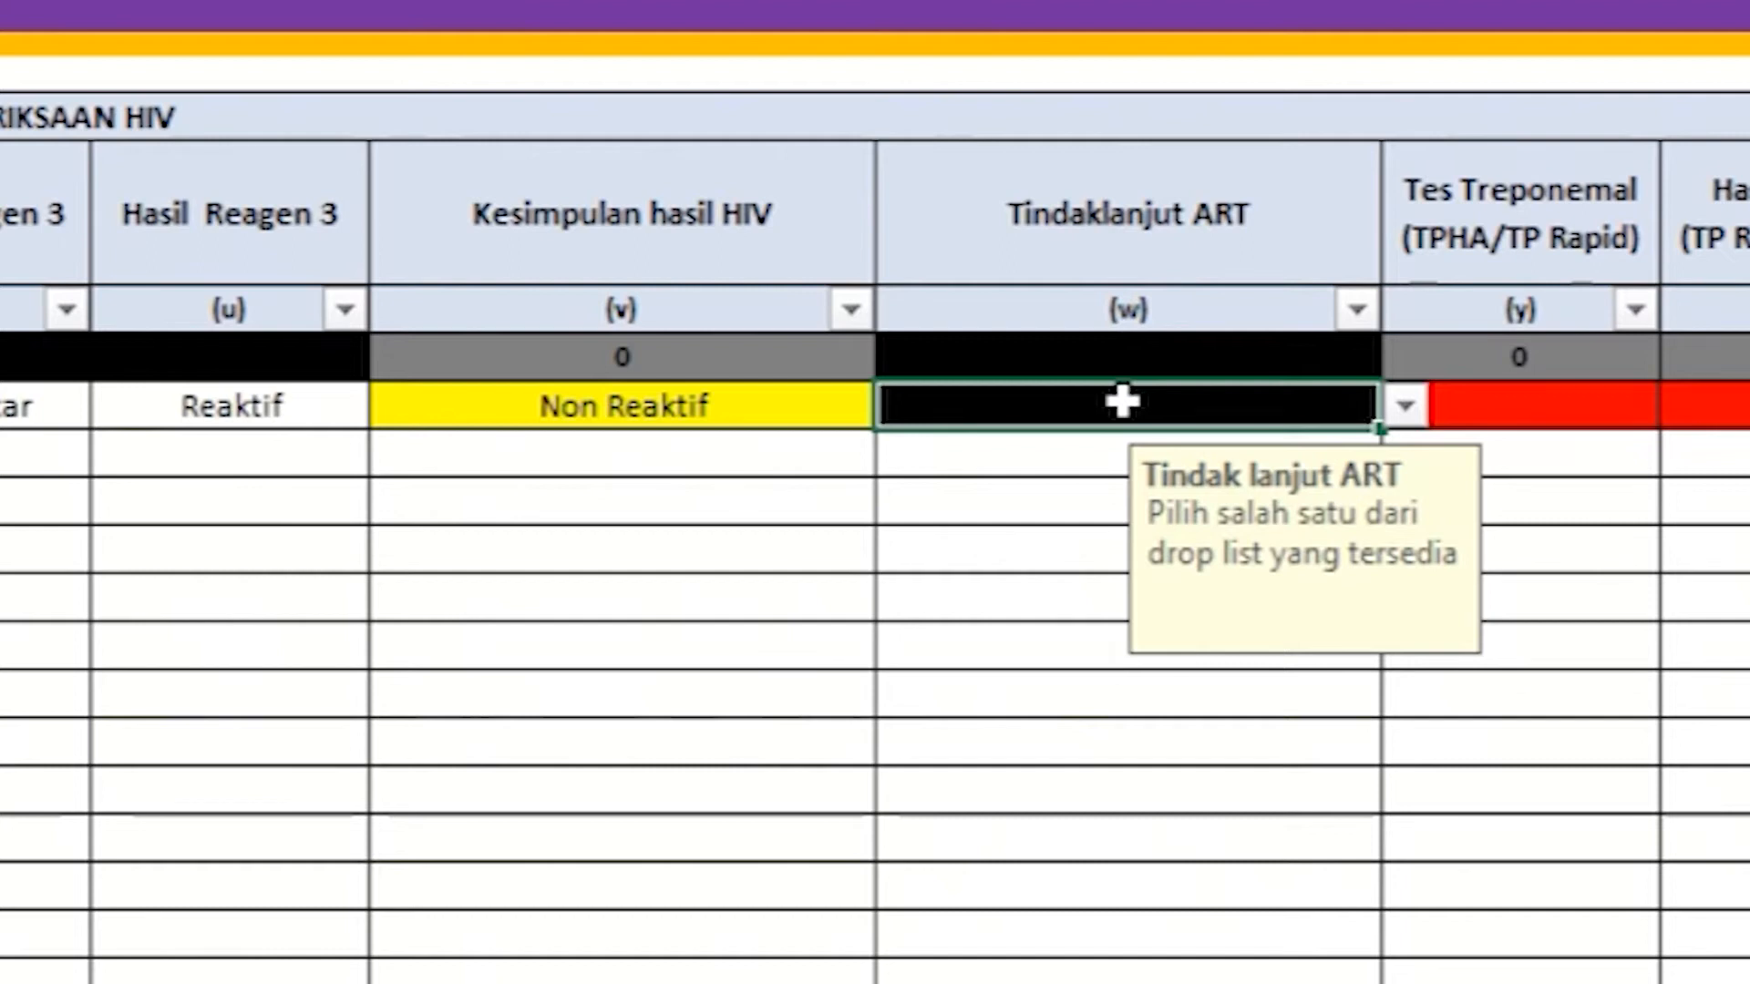
{"action": "left_click", "coordinate": [787, 410]}
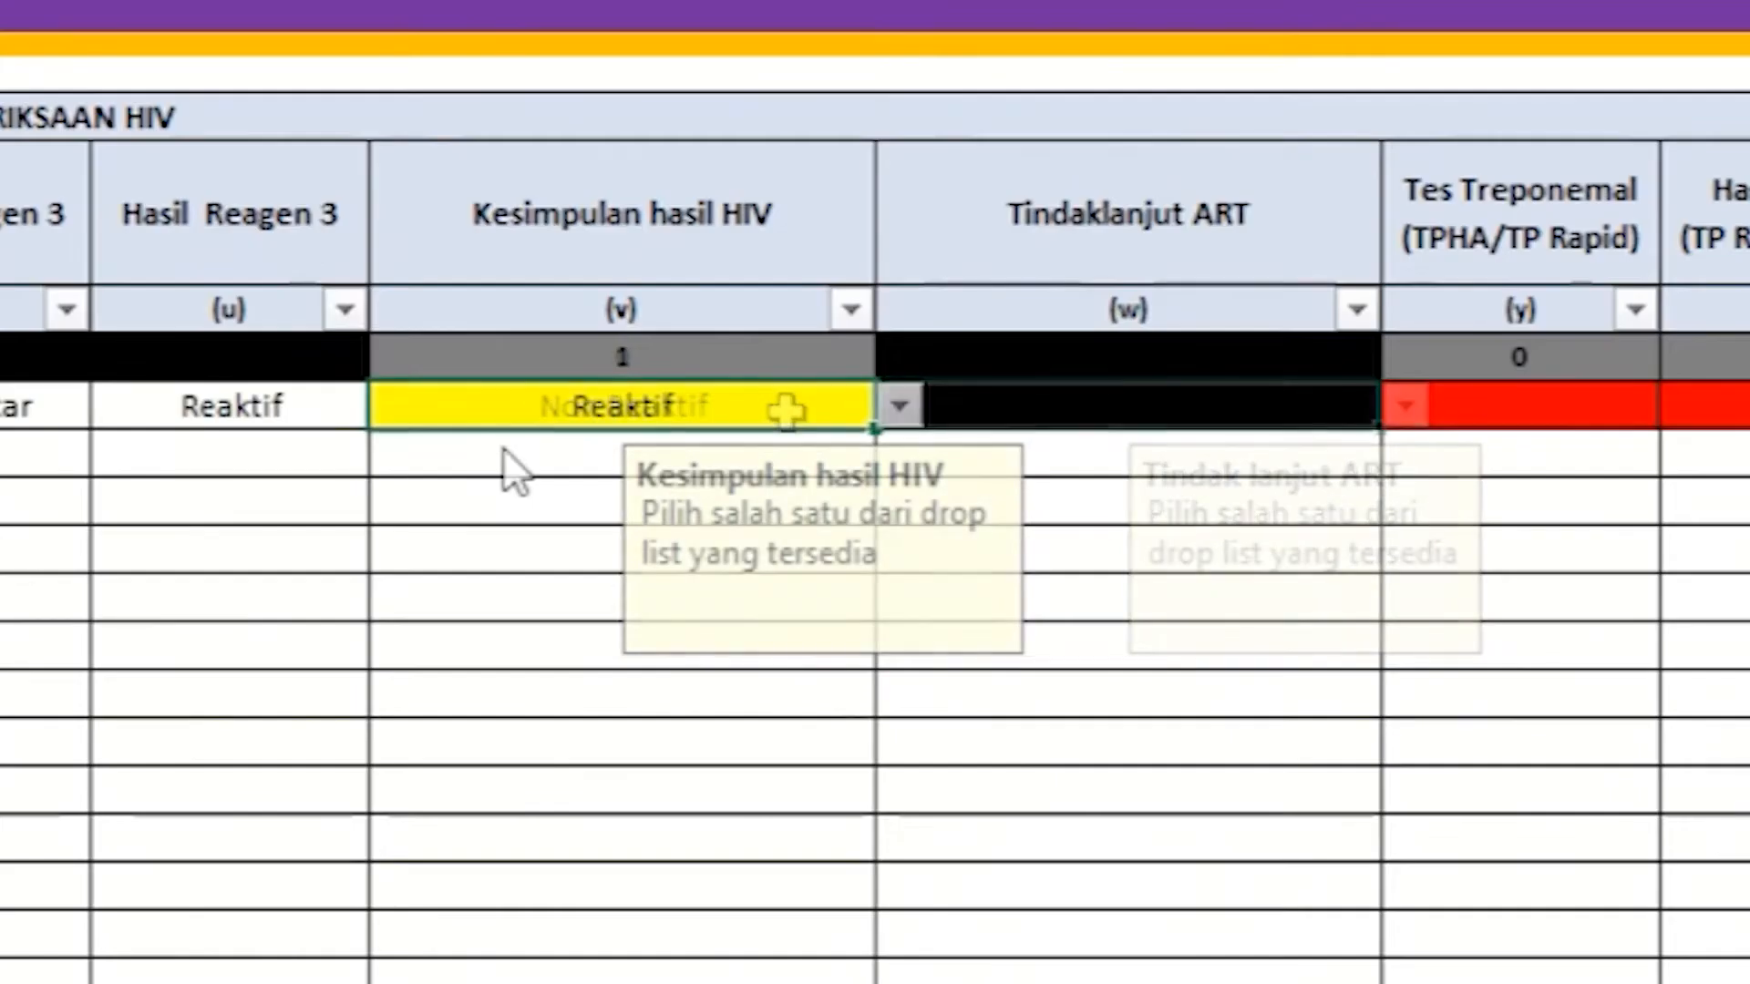
{"action": "left_click", "coordinate": [502, 448]}
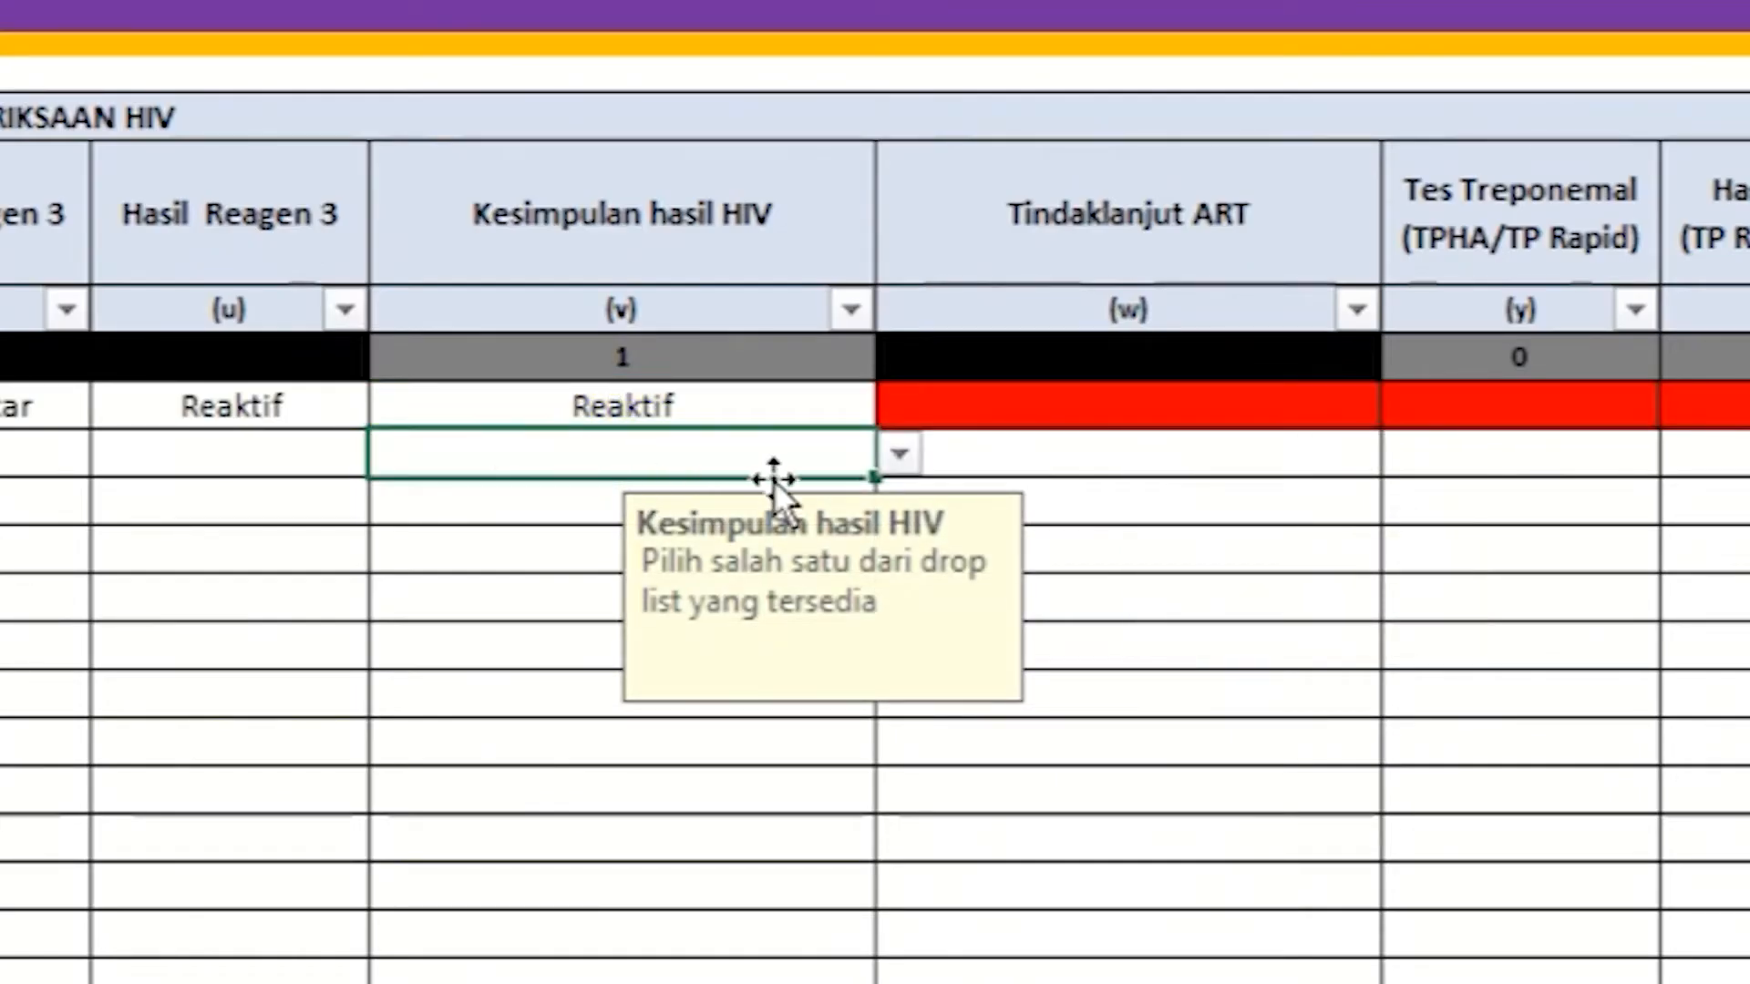
Step: Choose Ya for row 1's Tindaklanjut ART
{"action": "left_click", "coordinate": [1231, 409]}
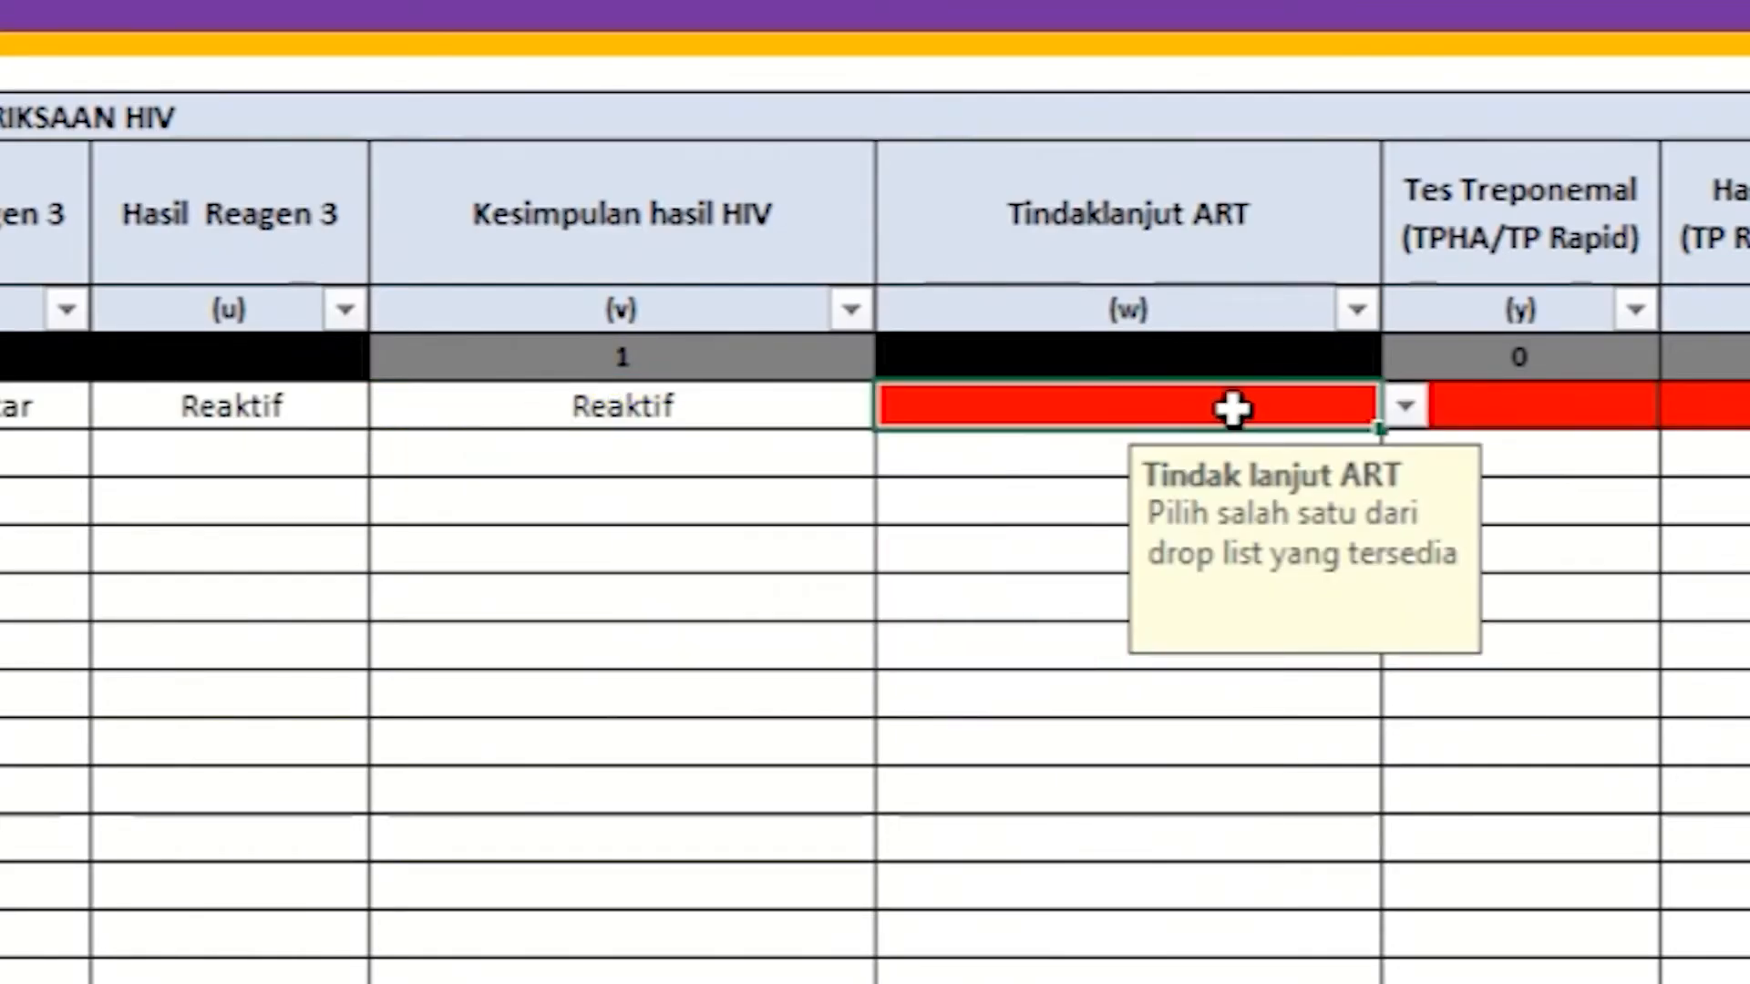
{"action": "left_click", "coordinate": [1406, 406]}
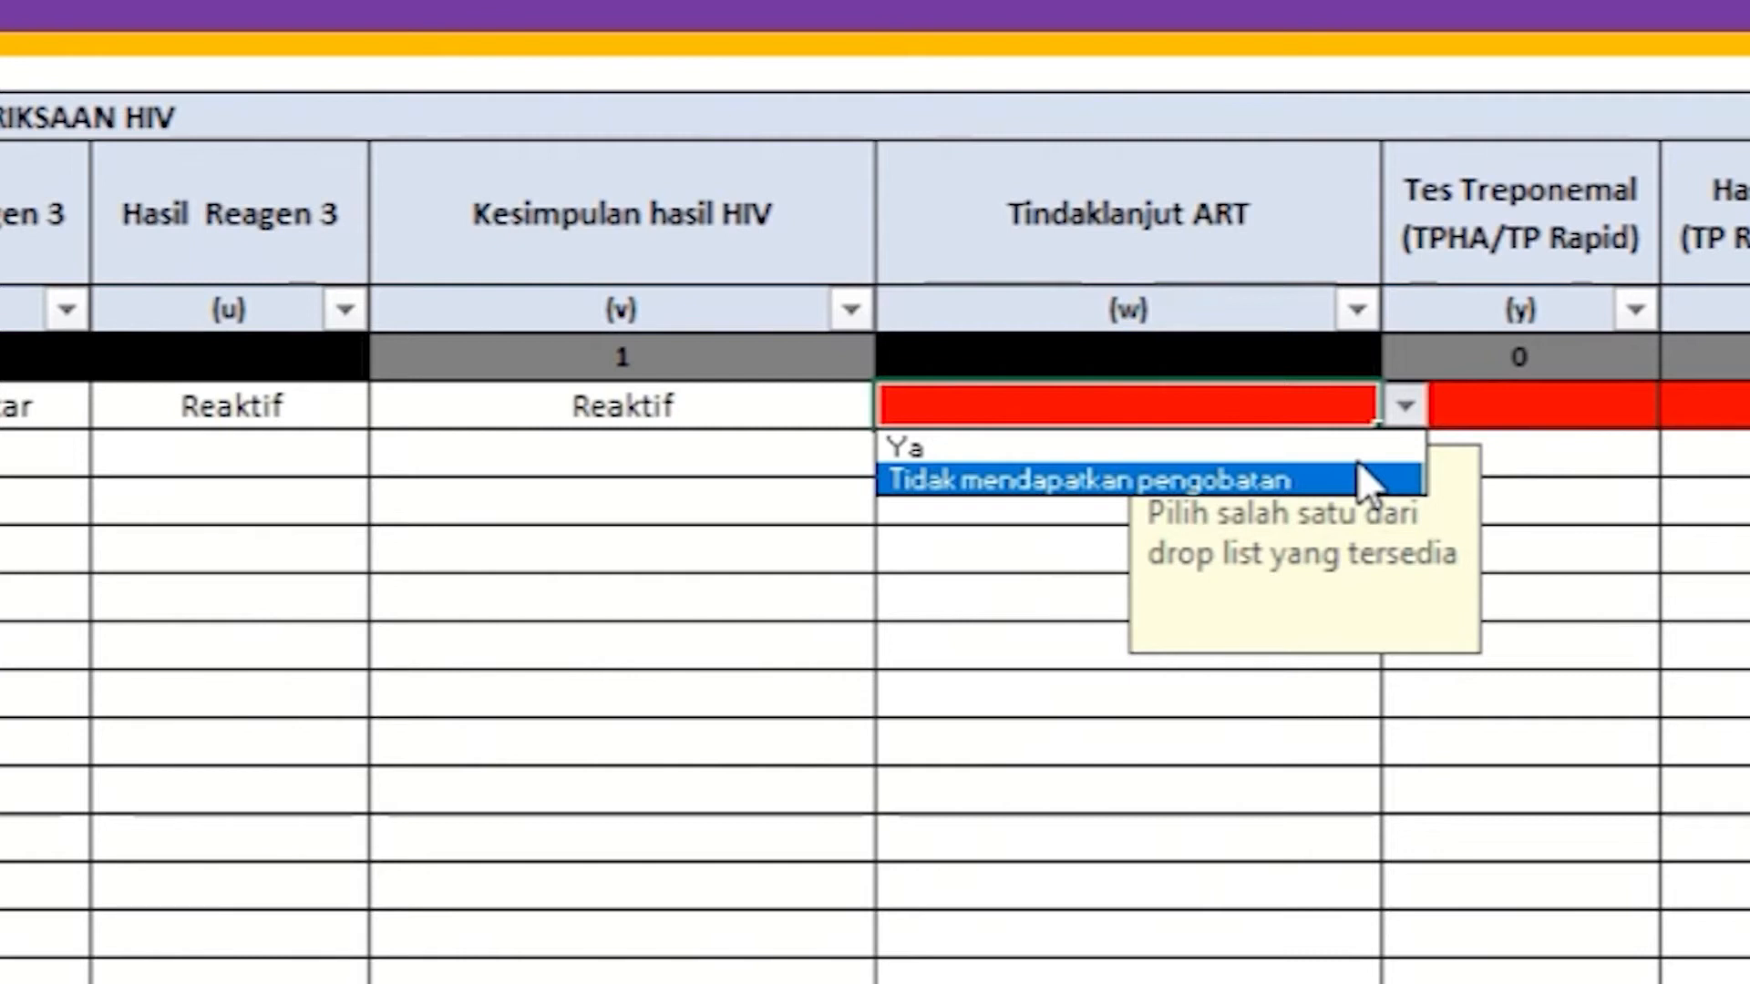
{"action": "left_click", "coordinate": [1358, 456]}
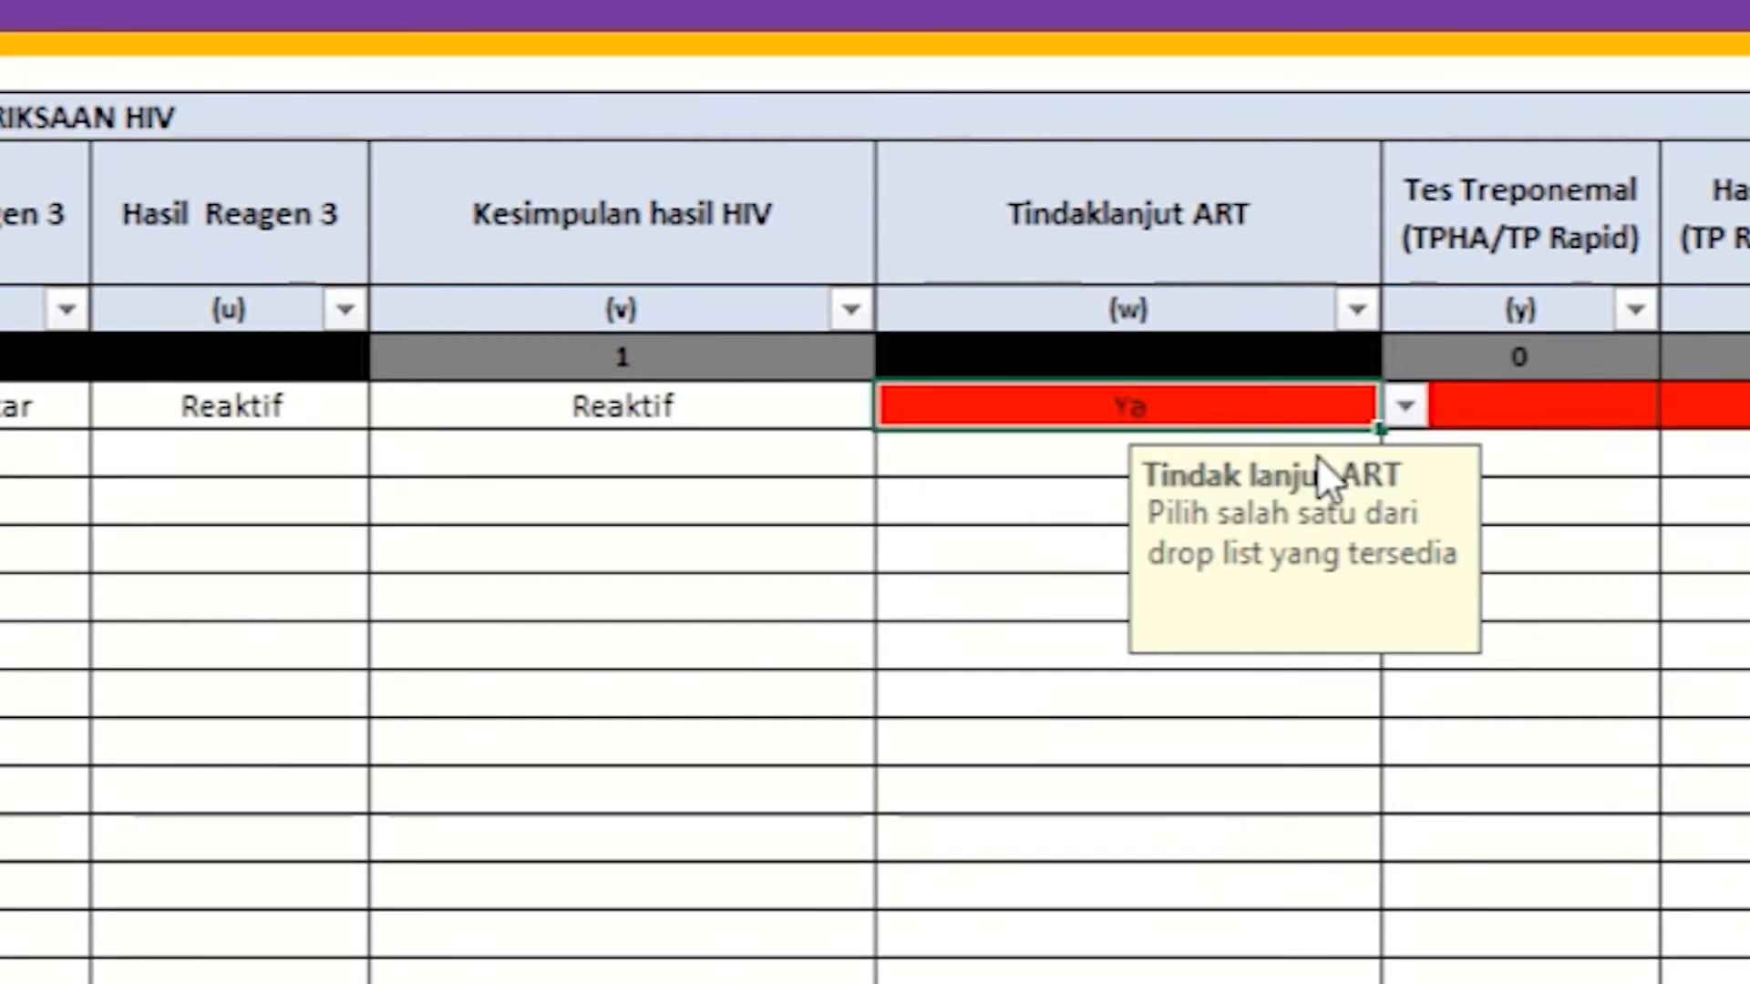
{"action": "left_click", "coordinate": [954, 474]}
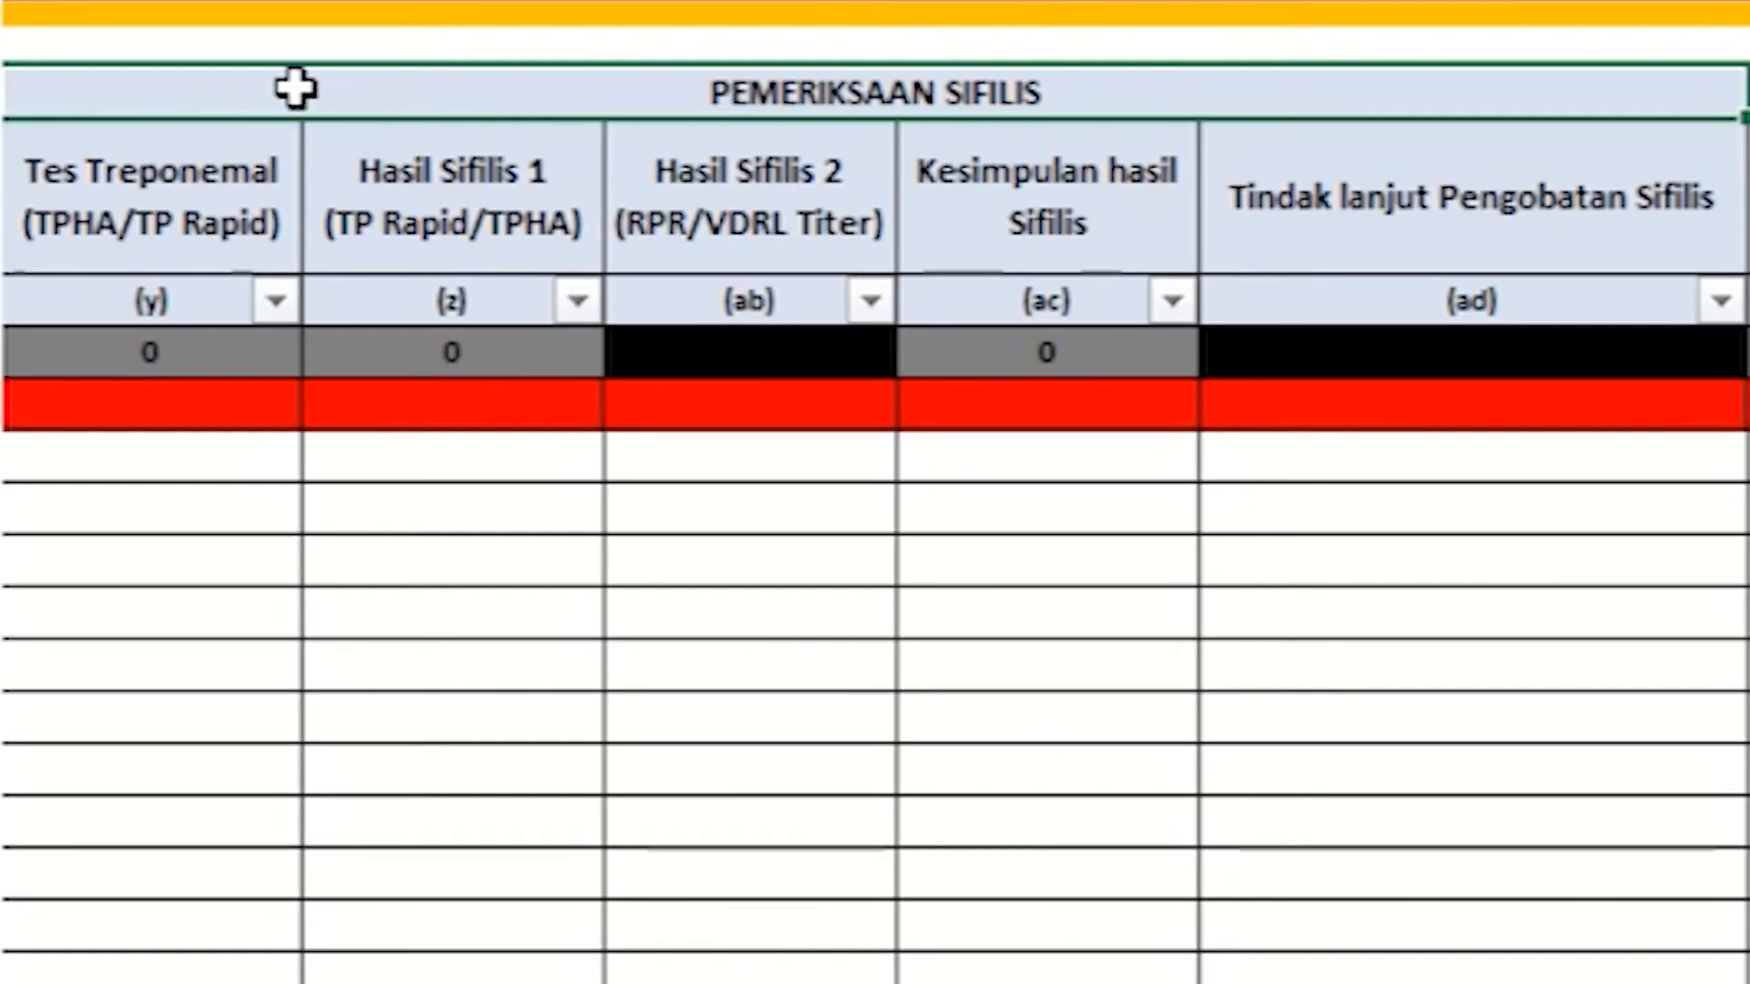
Step: Choose TP Rapid as row 1's Tes Treponemal
{"action": "left_click", "coordinate": [23, 255]}
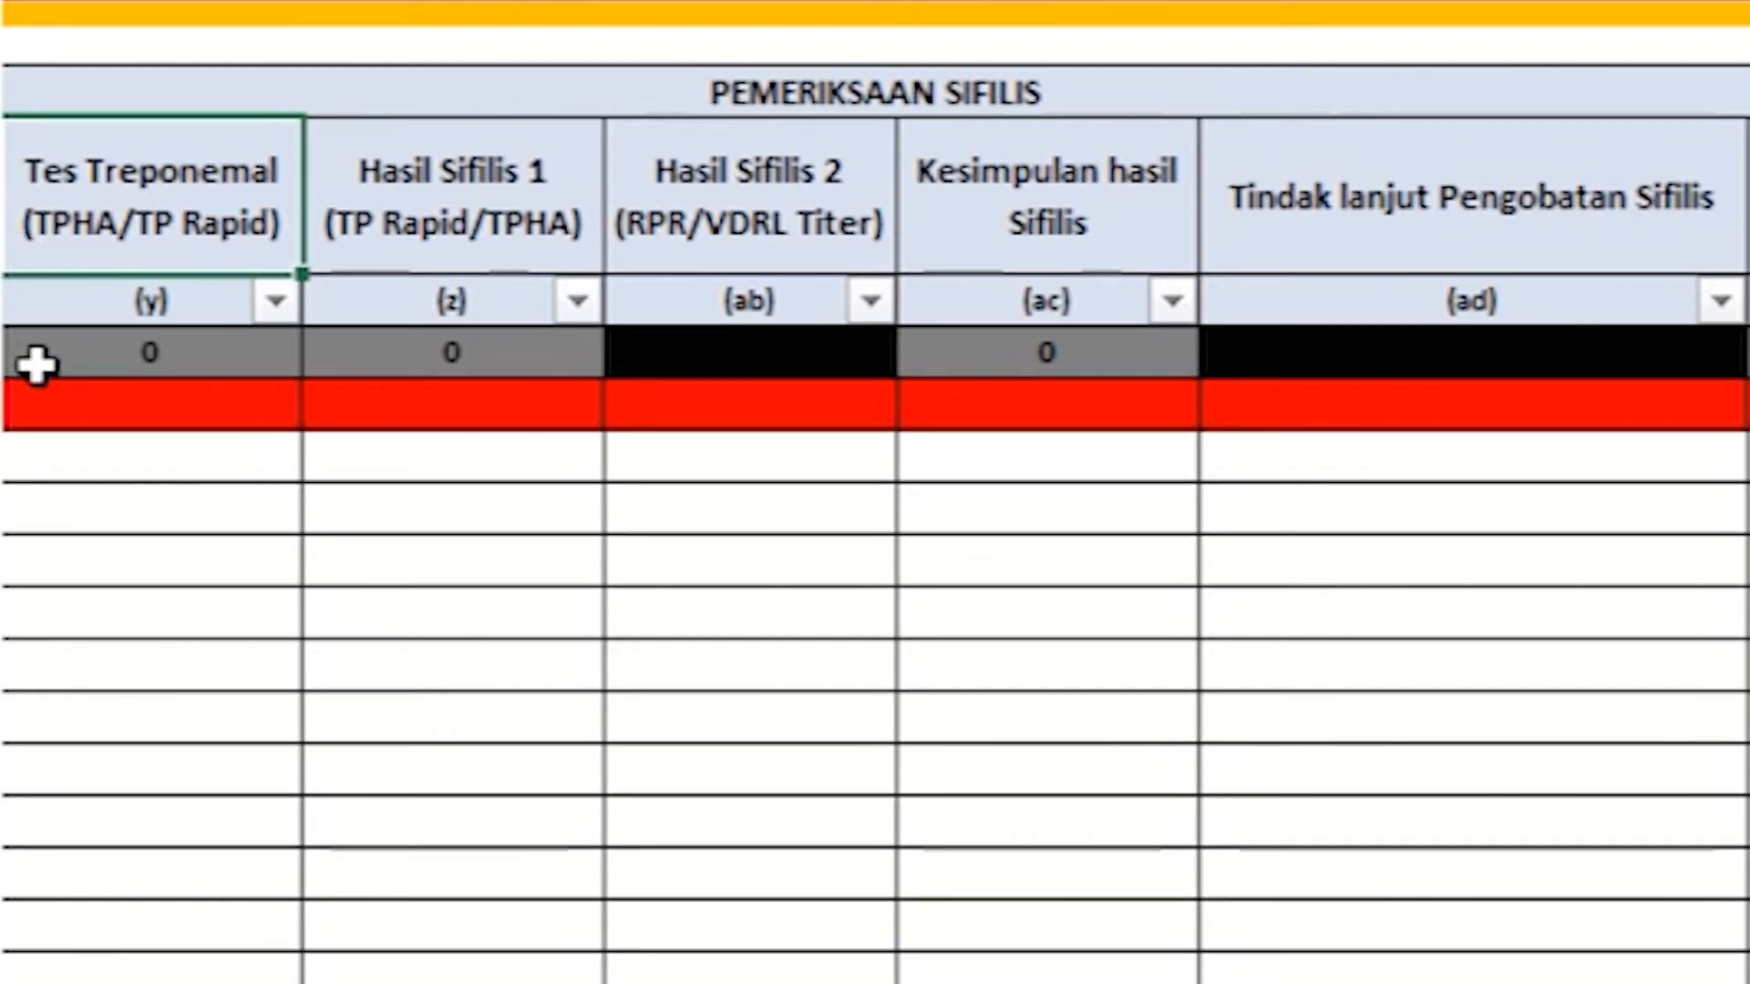
{"action": "left_click", "coordinate": [43, 404]}
{"action": "left_click", "coordinate": [326, 406]}
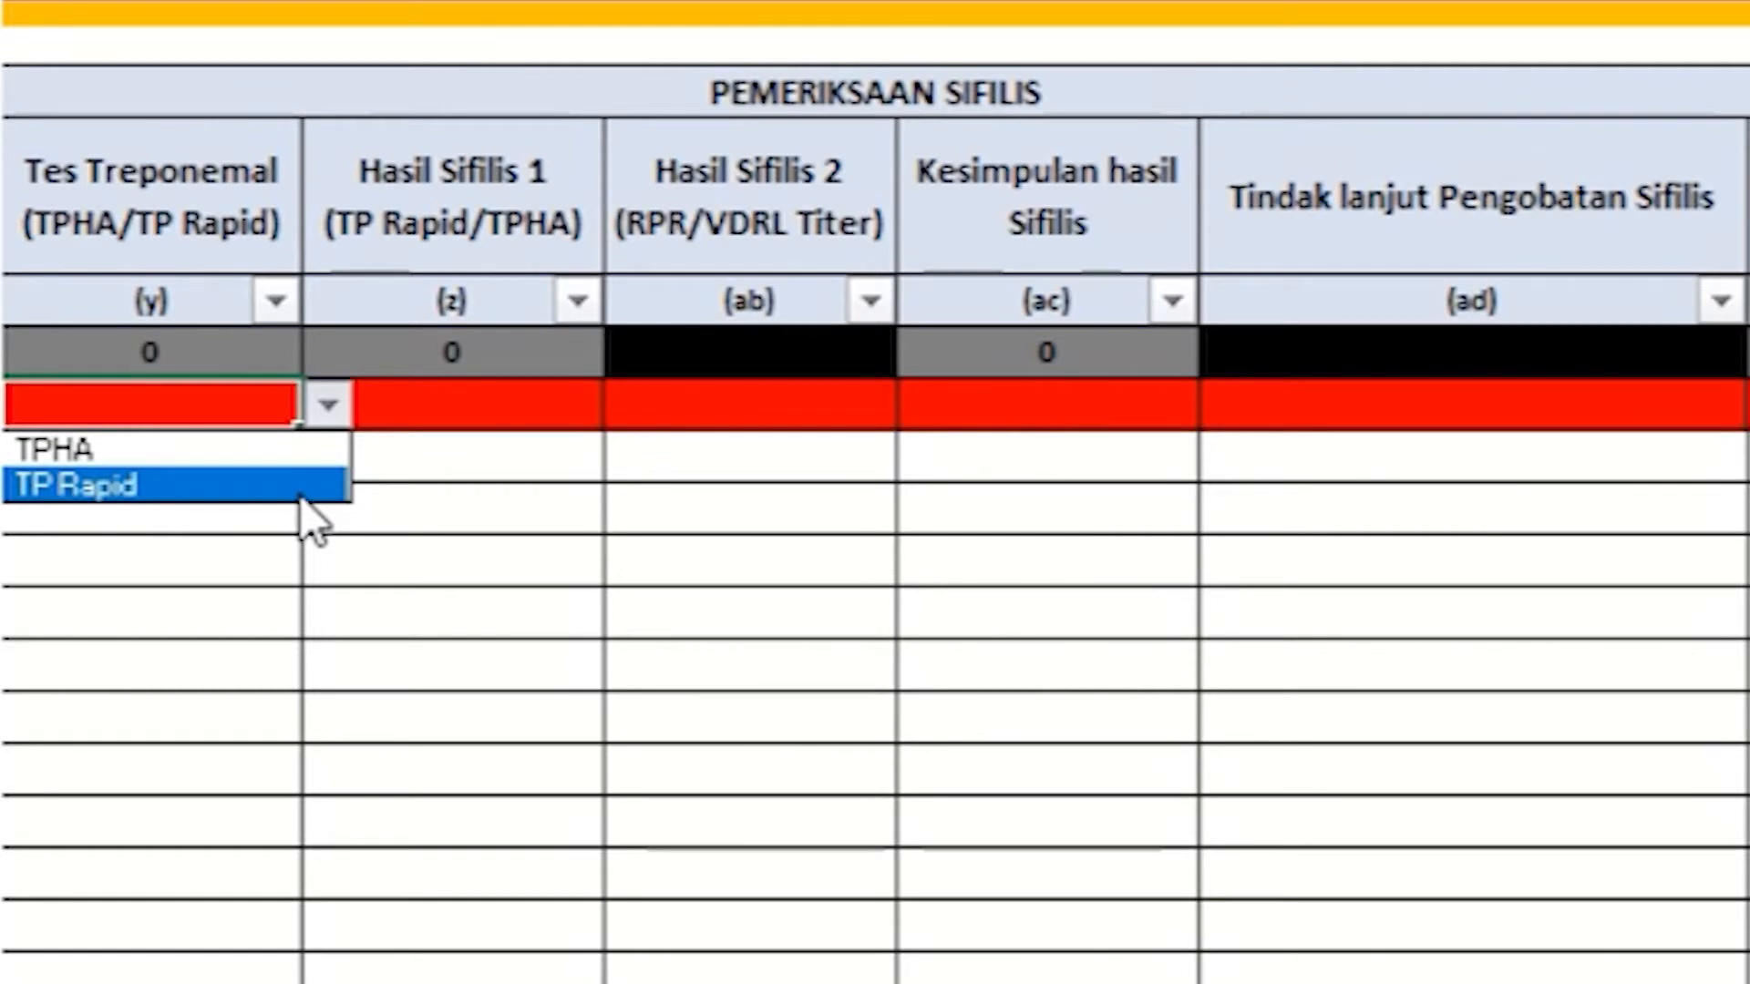
{"action": "left_click", "coordinate": [299, 487]}
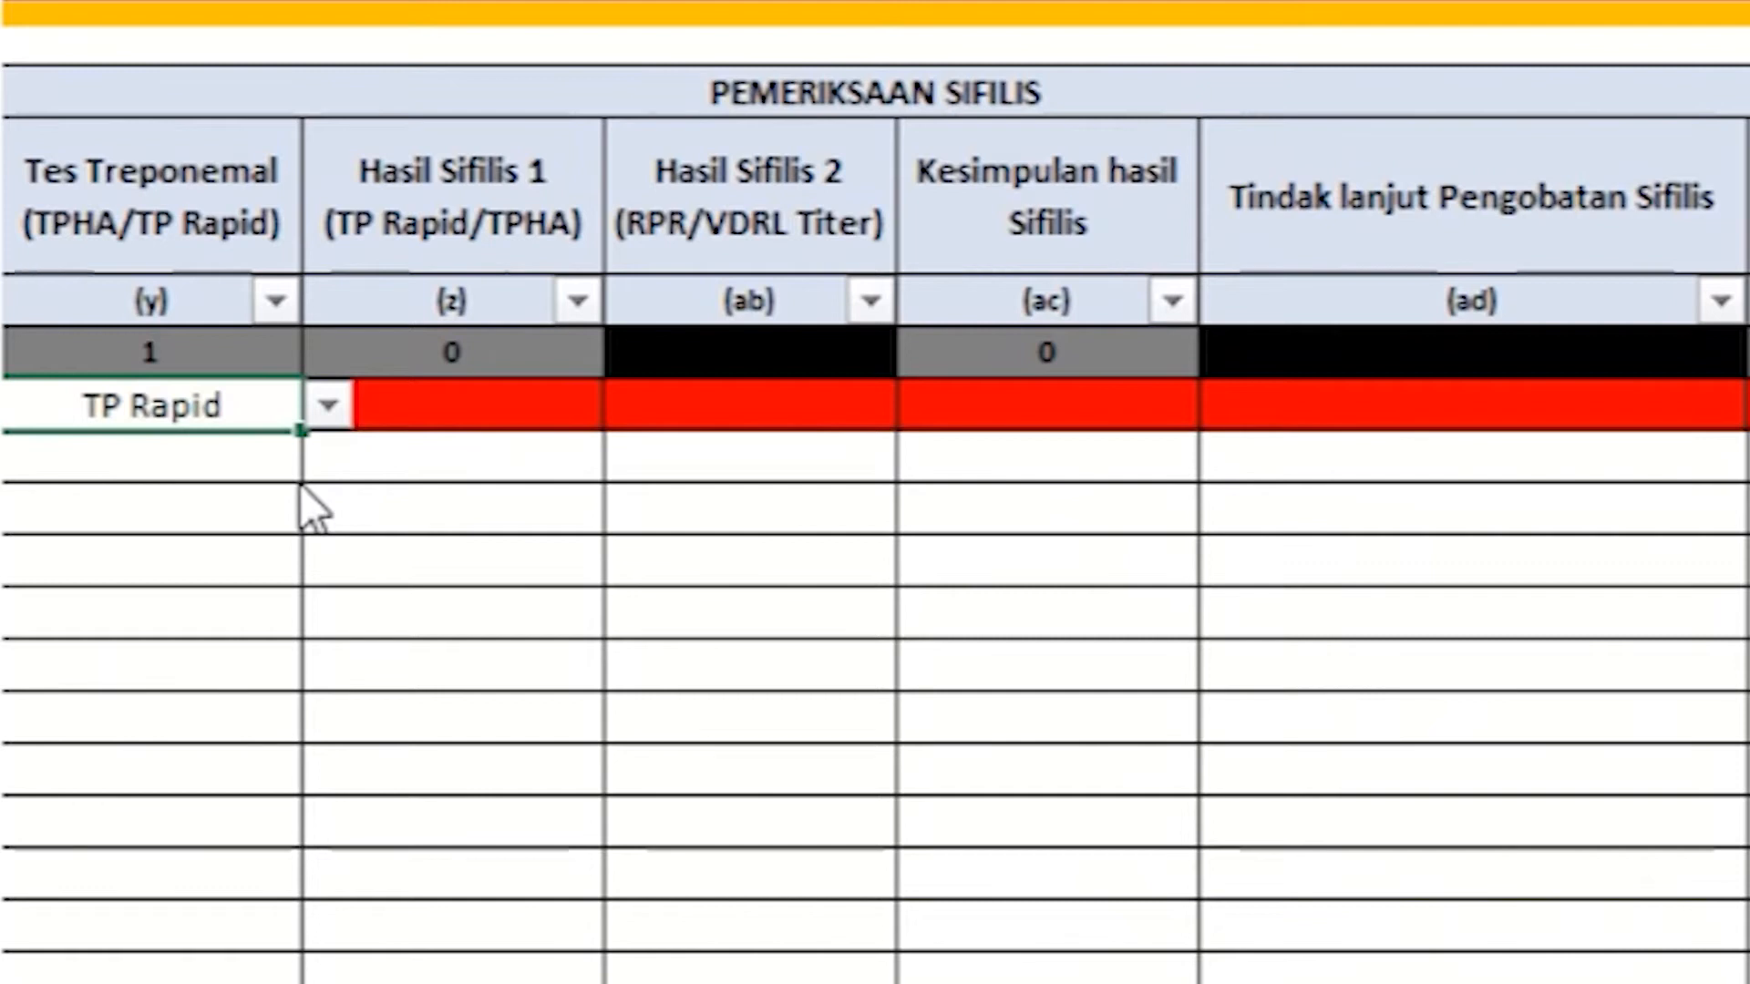
Step: Set row 1's Hasil Sifilis 1 to Non Reaktif
{"action": "left_click", "coordinate": [457, 421]}
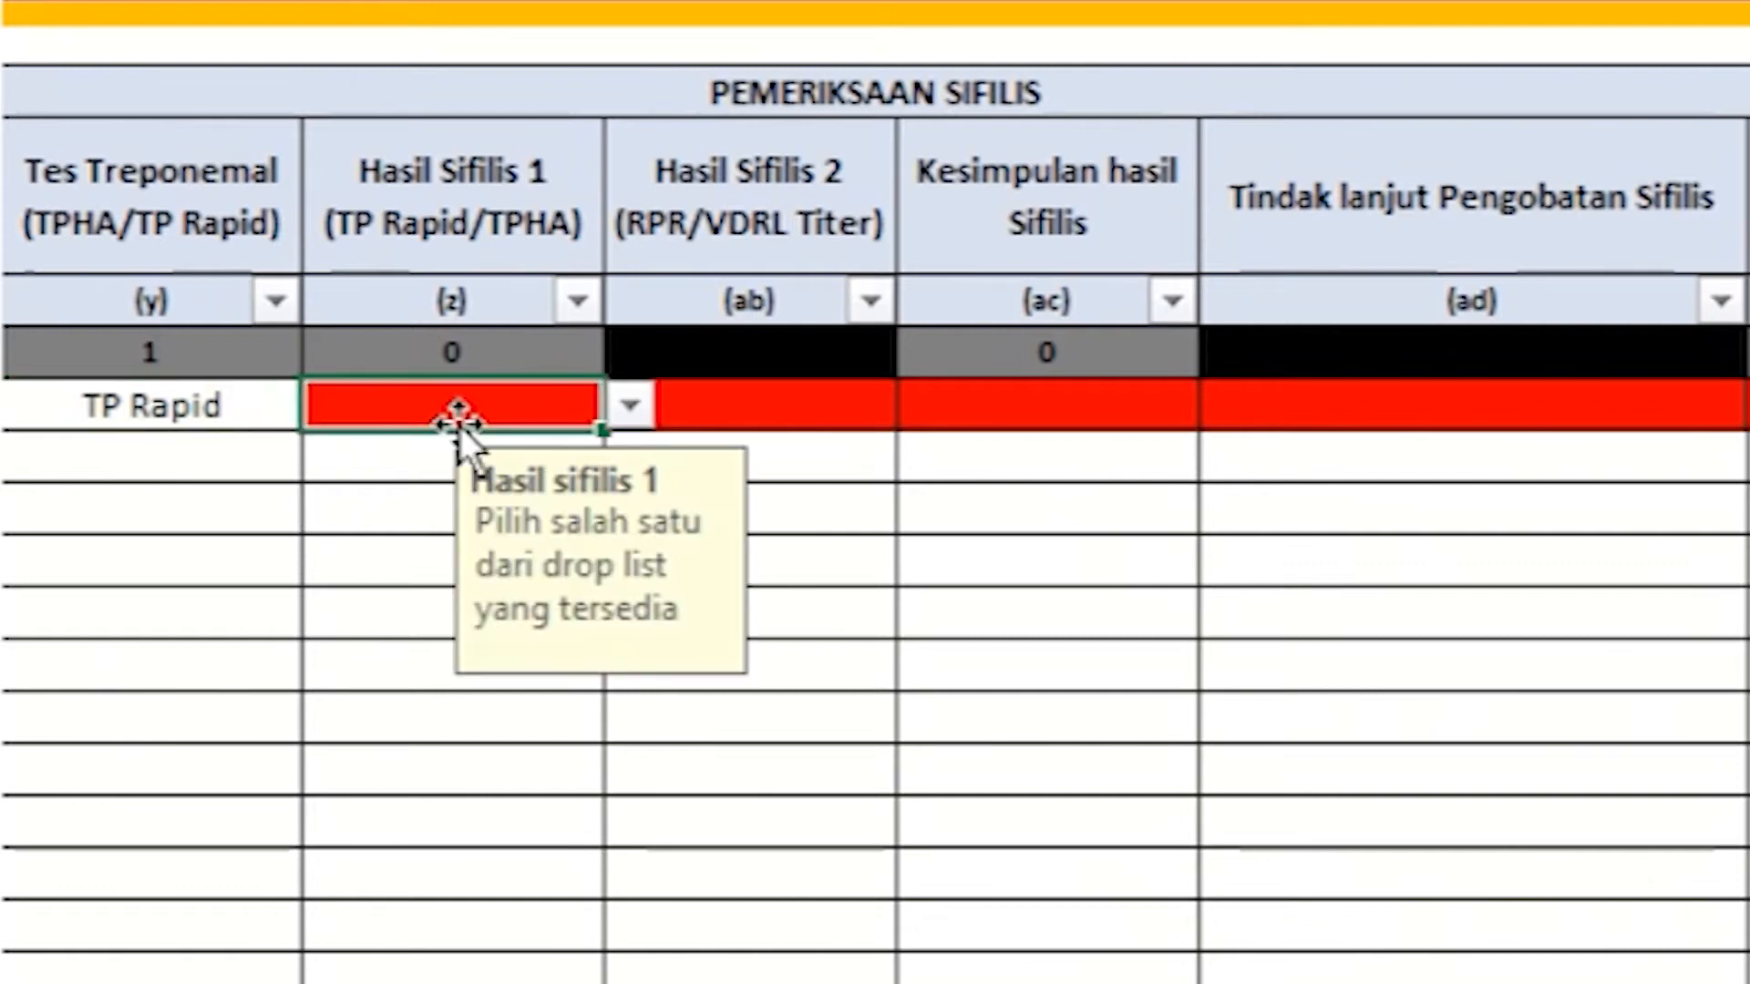
{"action": "left_click", "coordinate": [627, 410]}
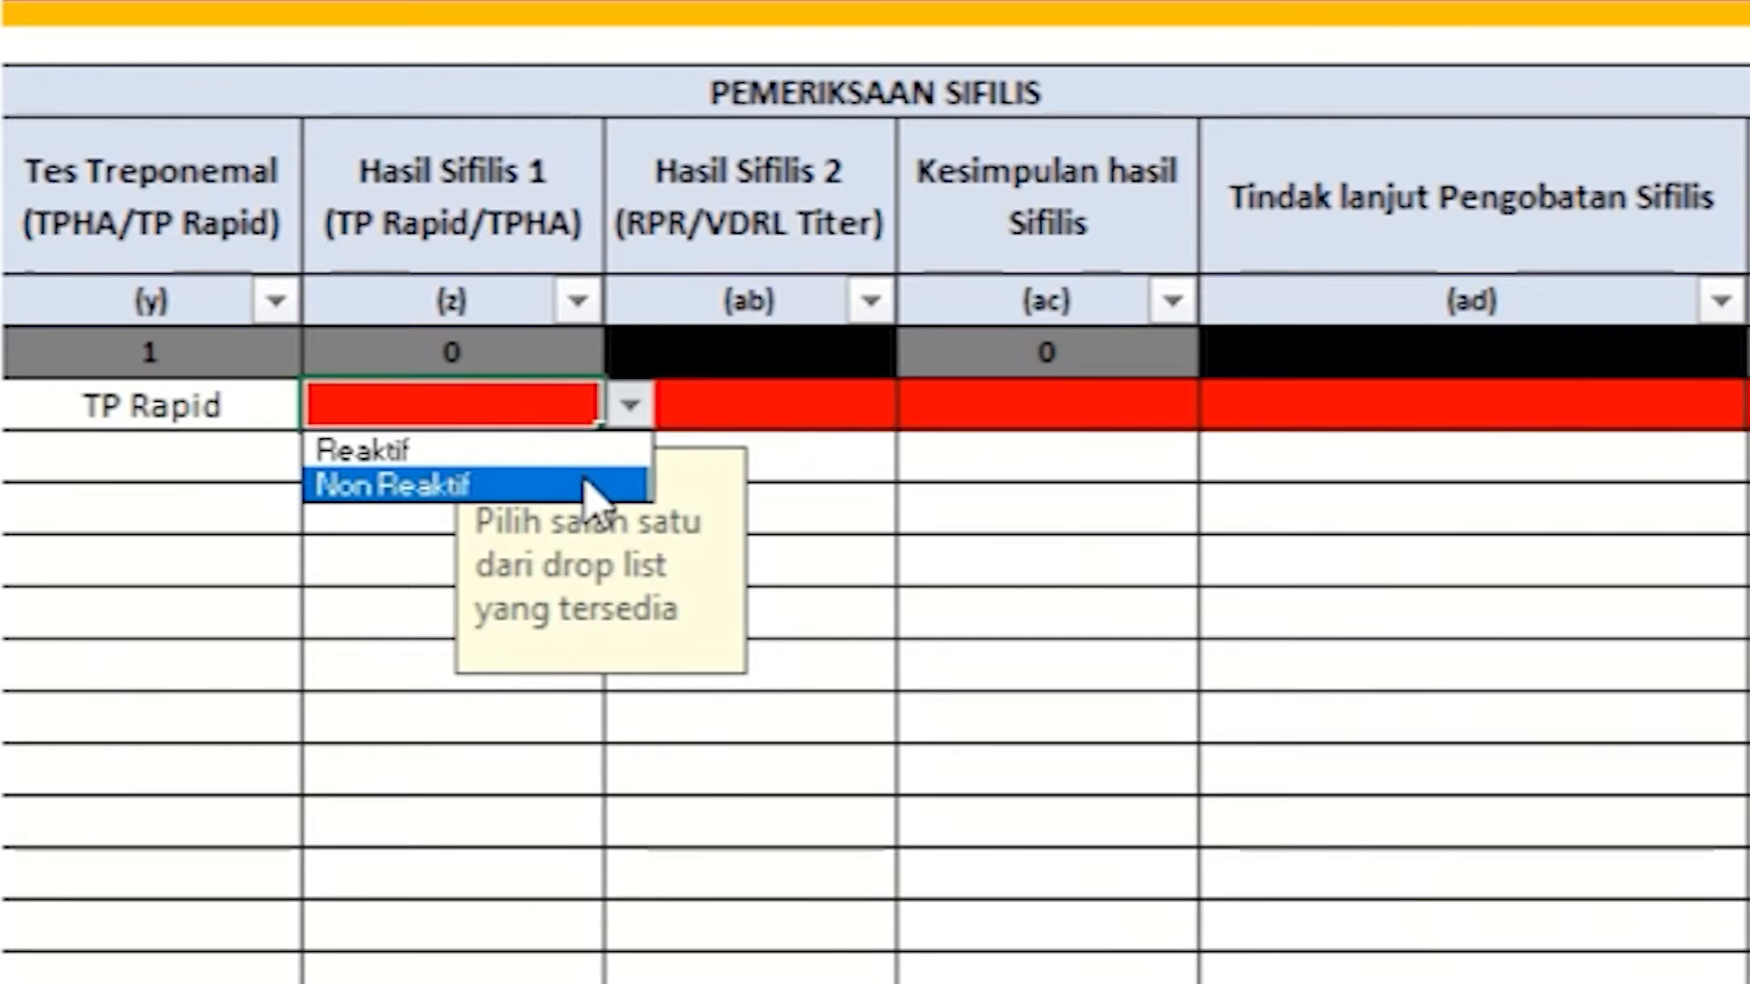
{"action": "left_click", "coordinate": [585, 483]}
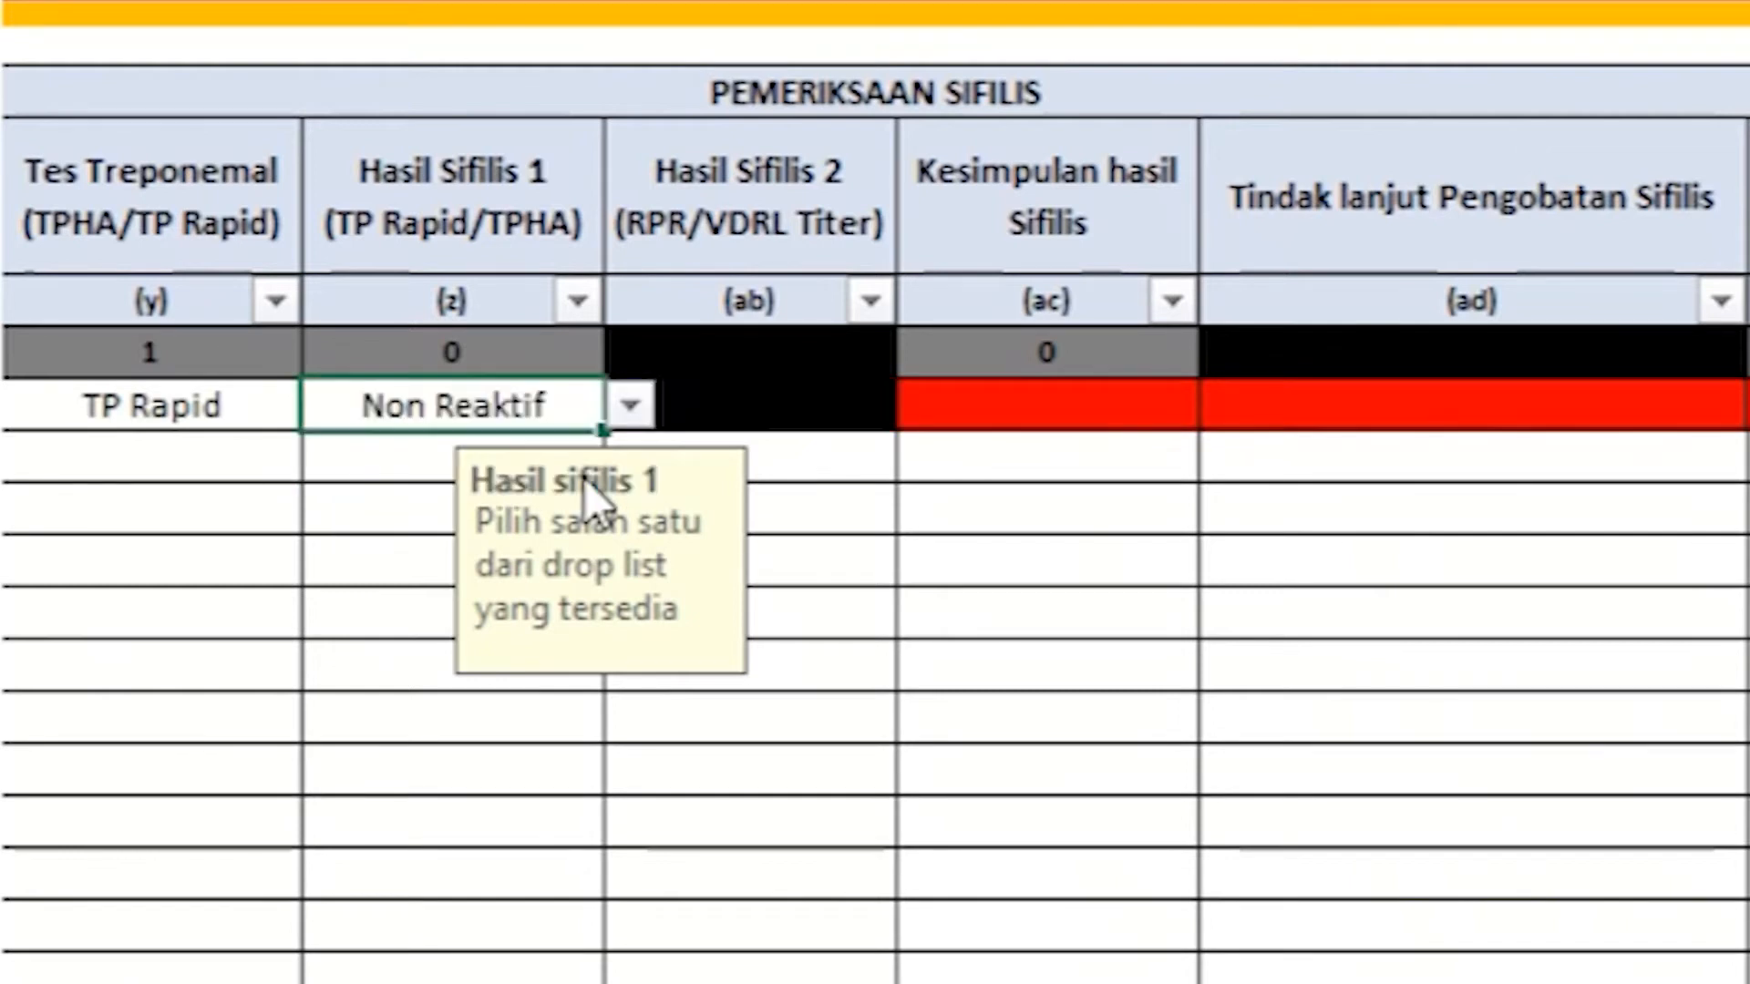
{"action": "left_click", "coordinate": [752, 415]}
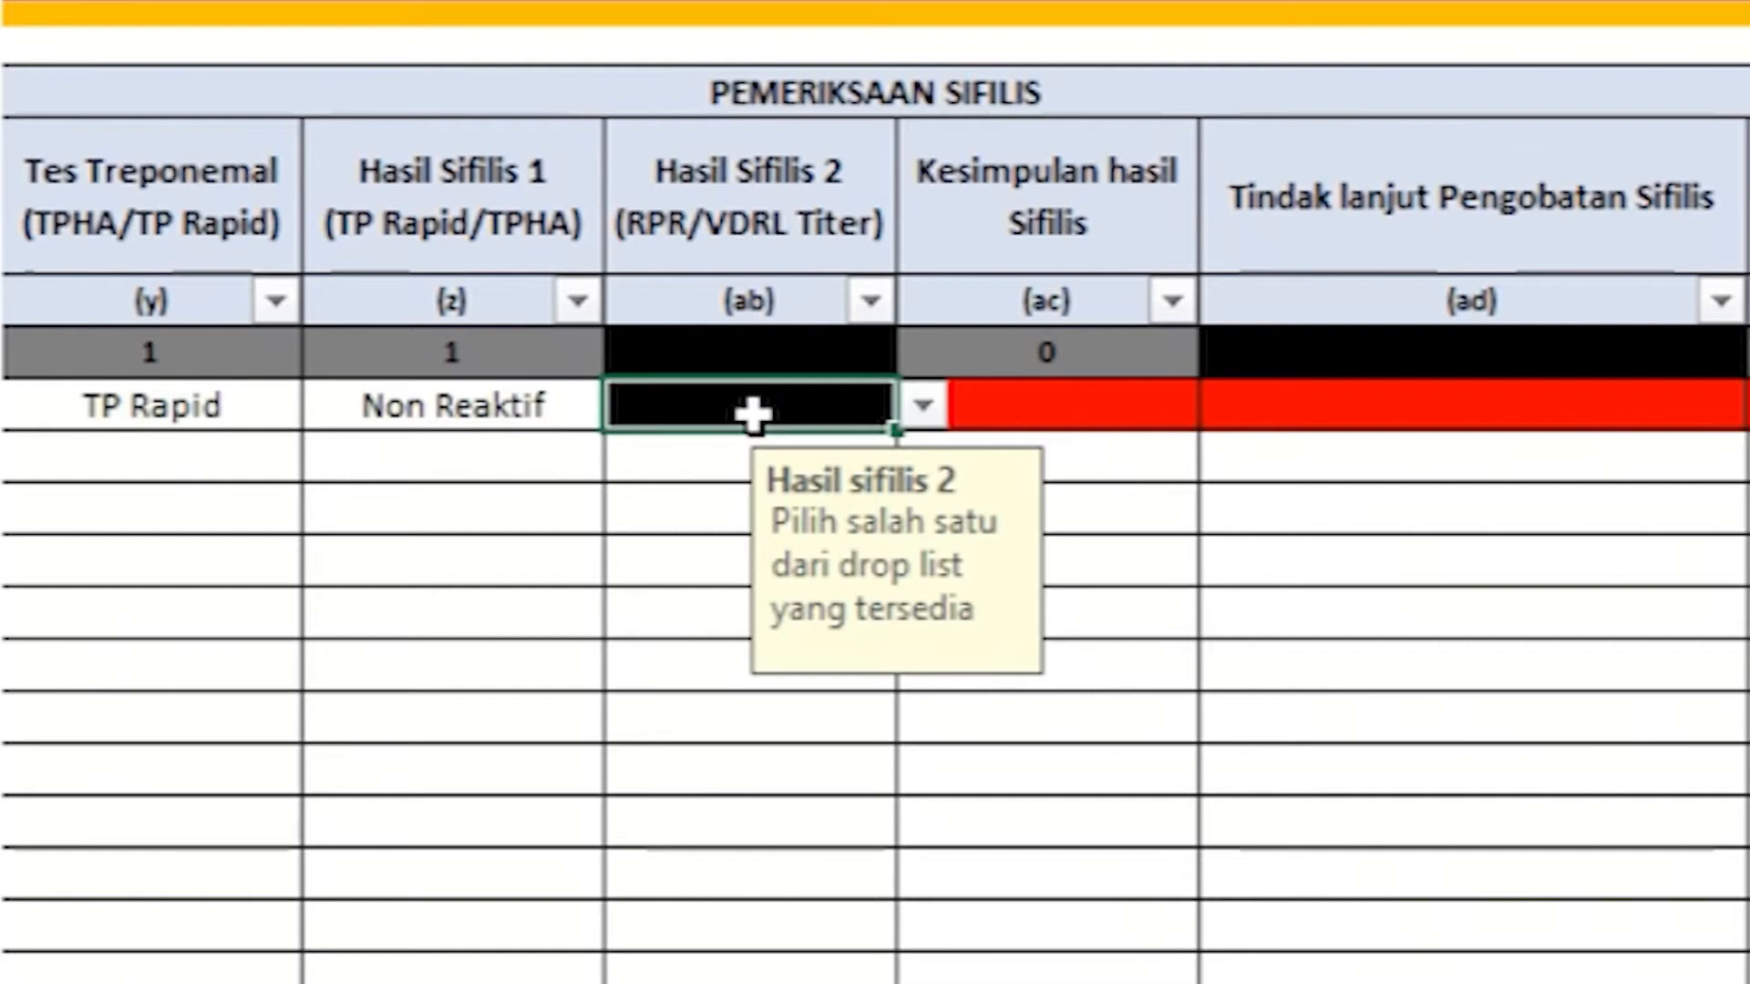
Step: Set the syphilis conclusion to Sifilis, replacing an initial Non Reaktif choice
{"action": "left_click", "coordinate": [1048, 406]}
{"action": "left_click", "coordinate": [1225, 404]}
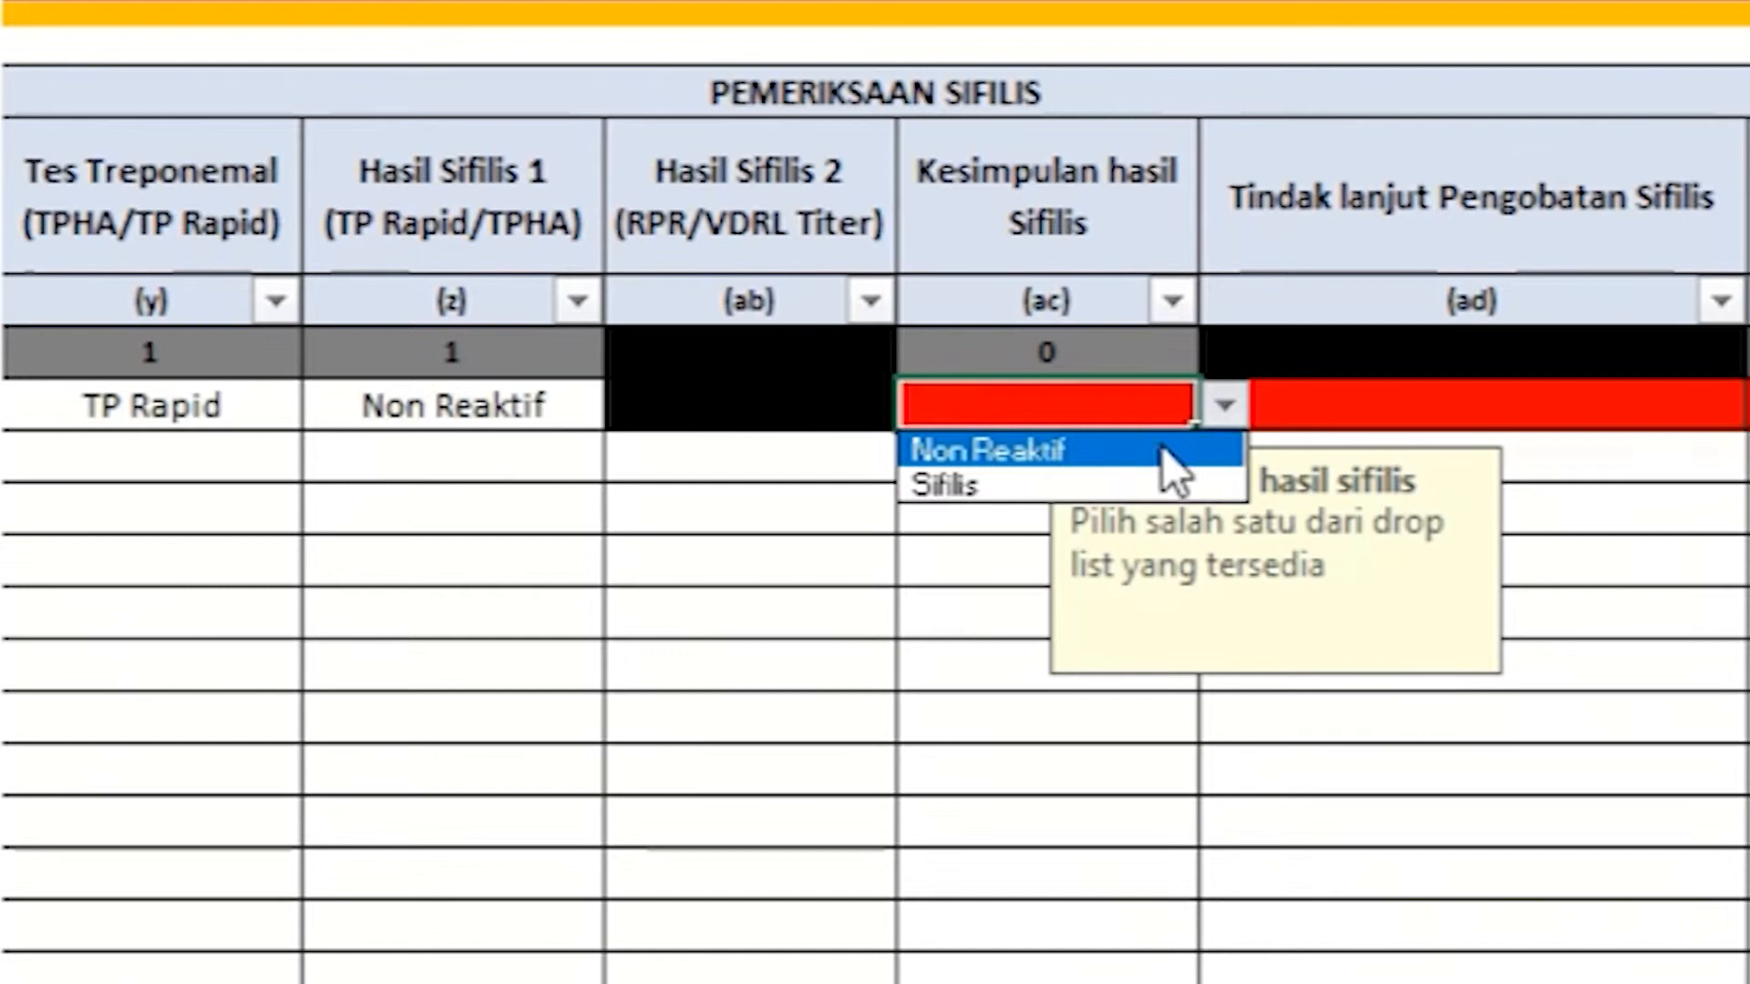
{"action": "left_click", "coordinate": [1163, 449]}
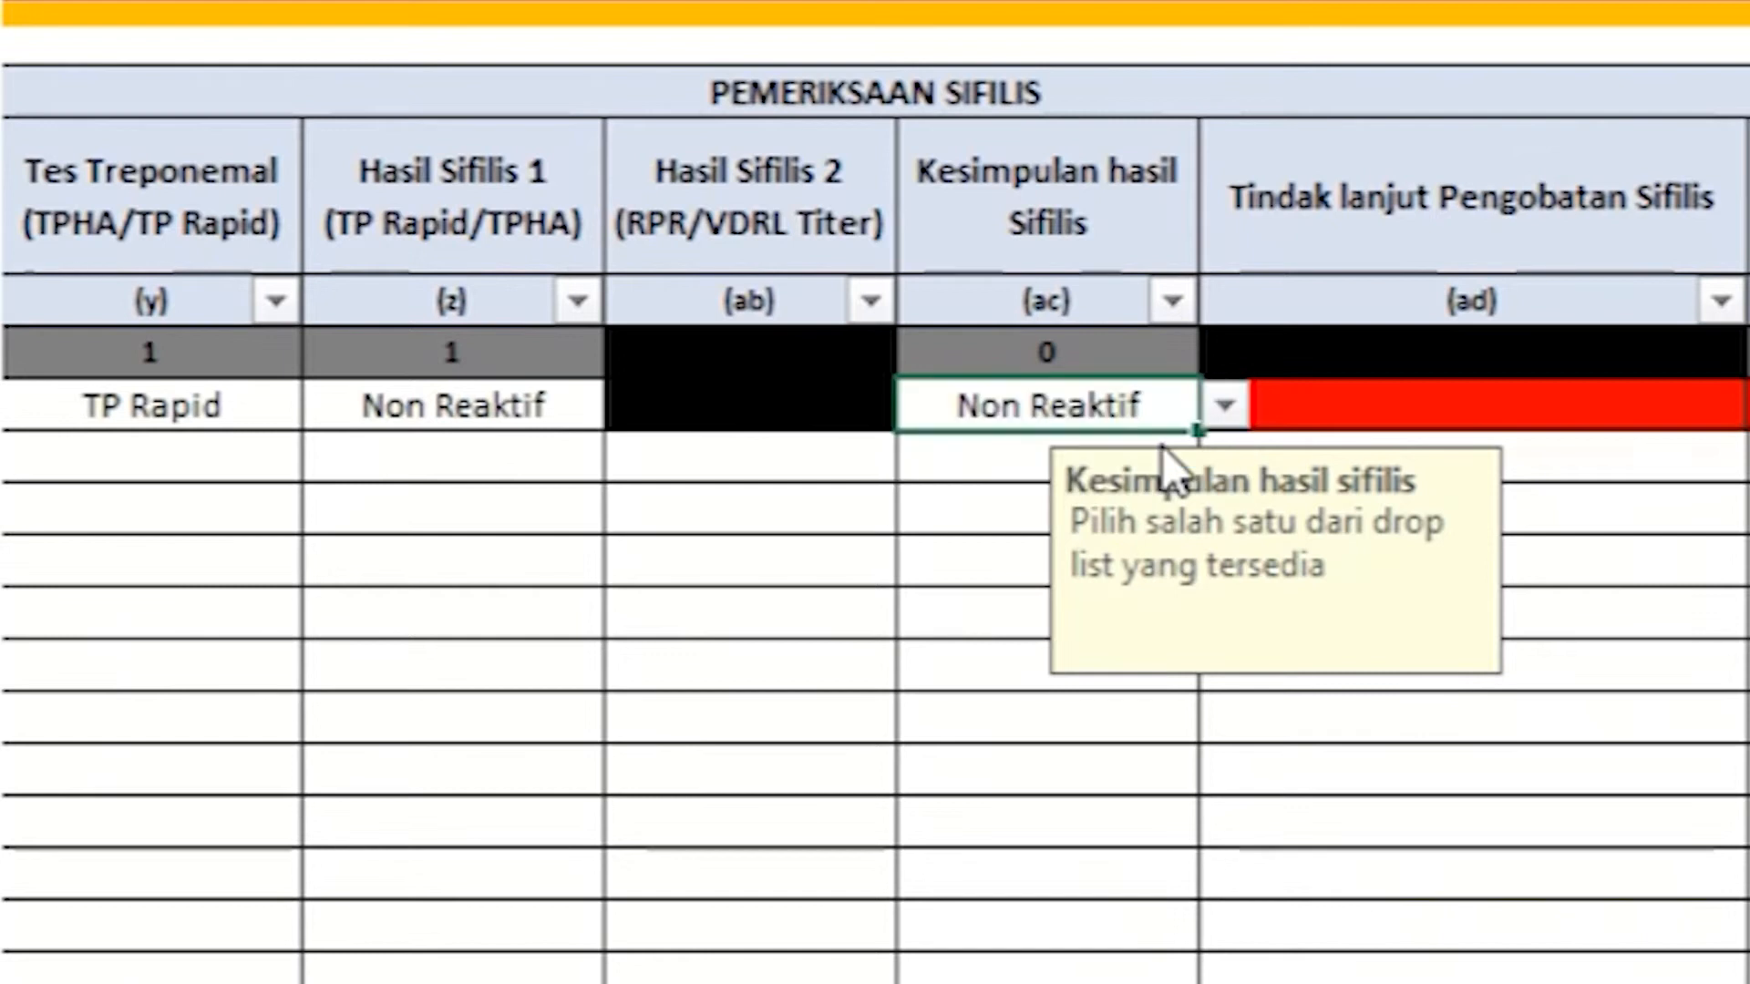
{"action": "left_click", "coordinate": [1345, 408]}
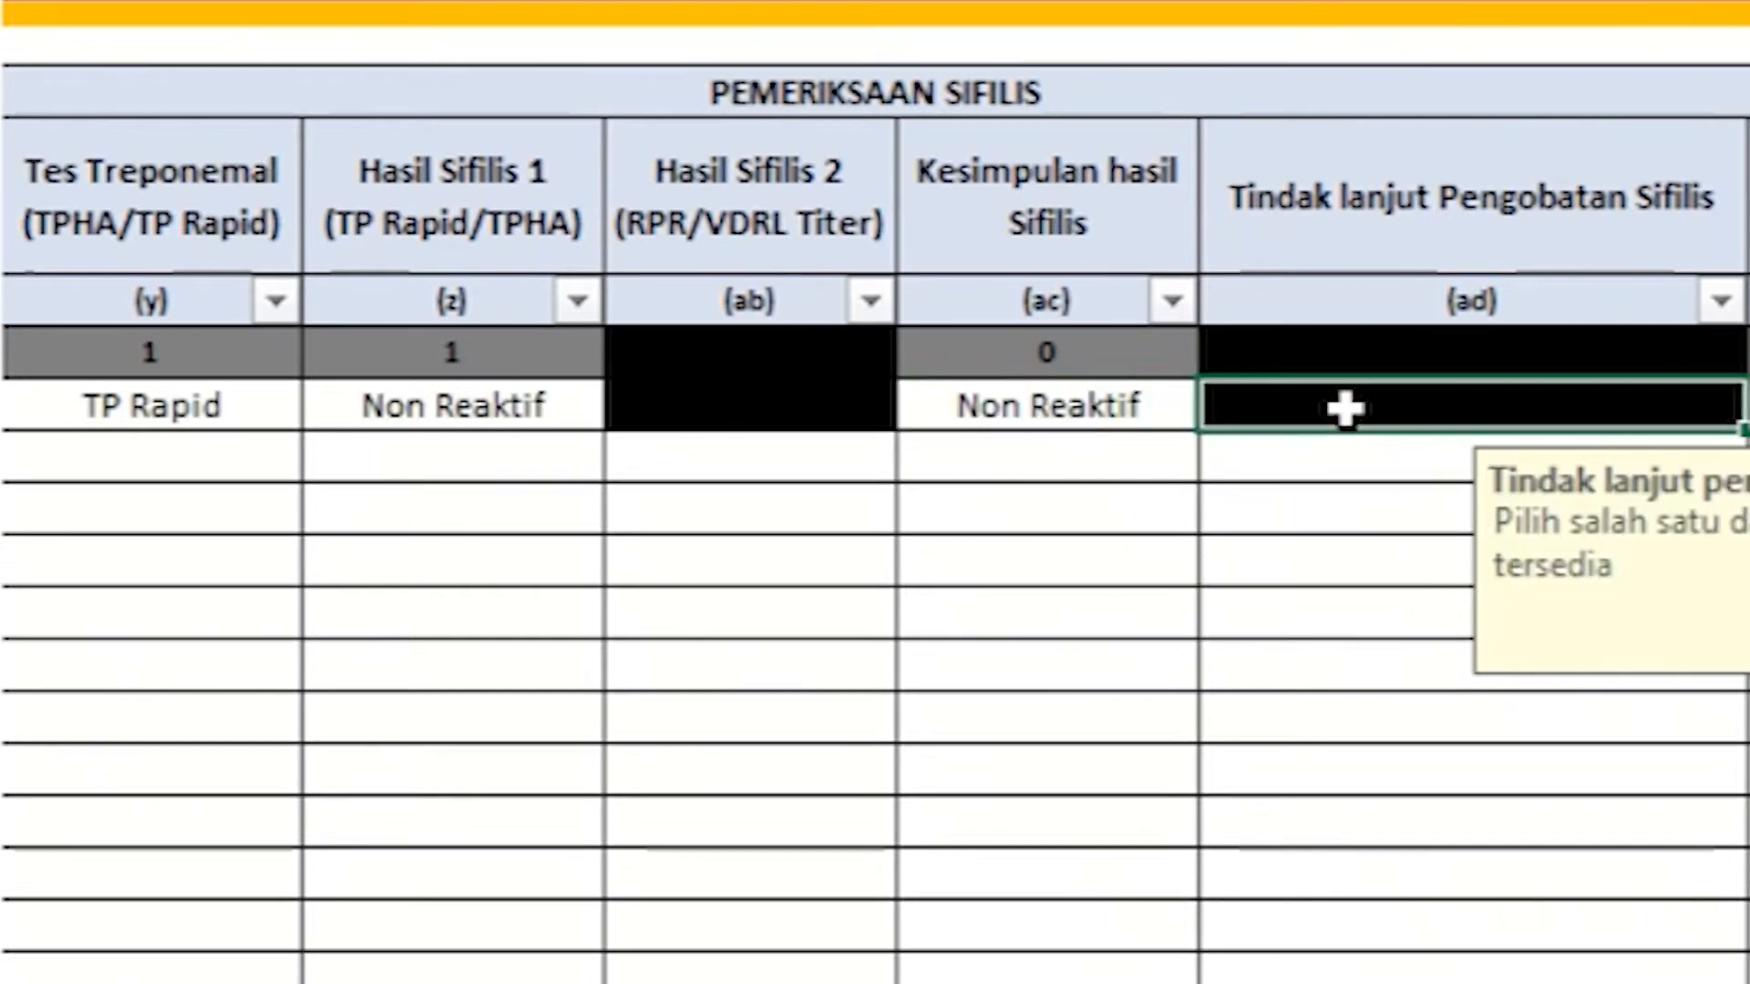
{"action": "left_click", "coordinate": [1185, 408]}
{"action": "left_click", "coordinate": [1225, 404]}
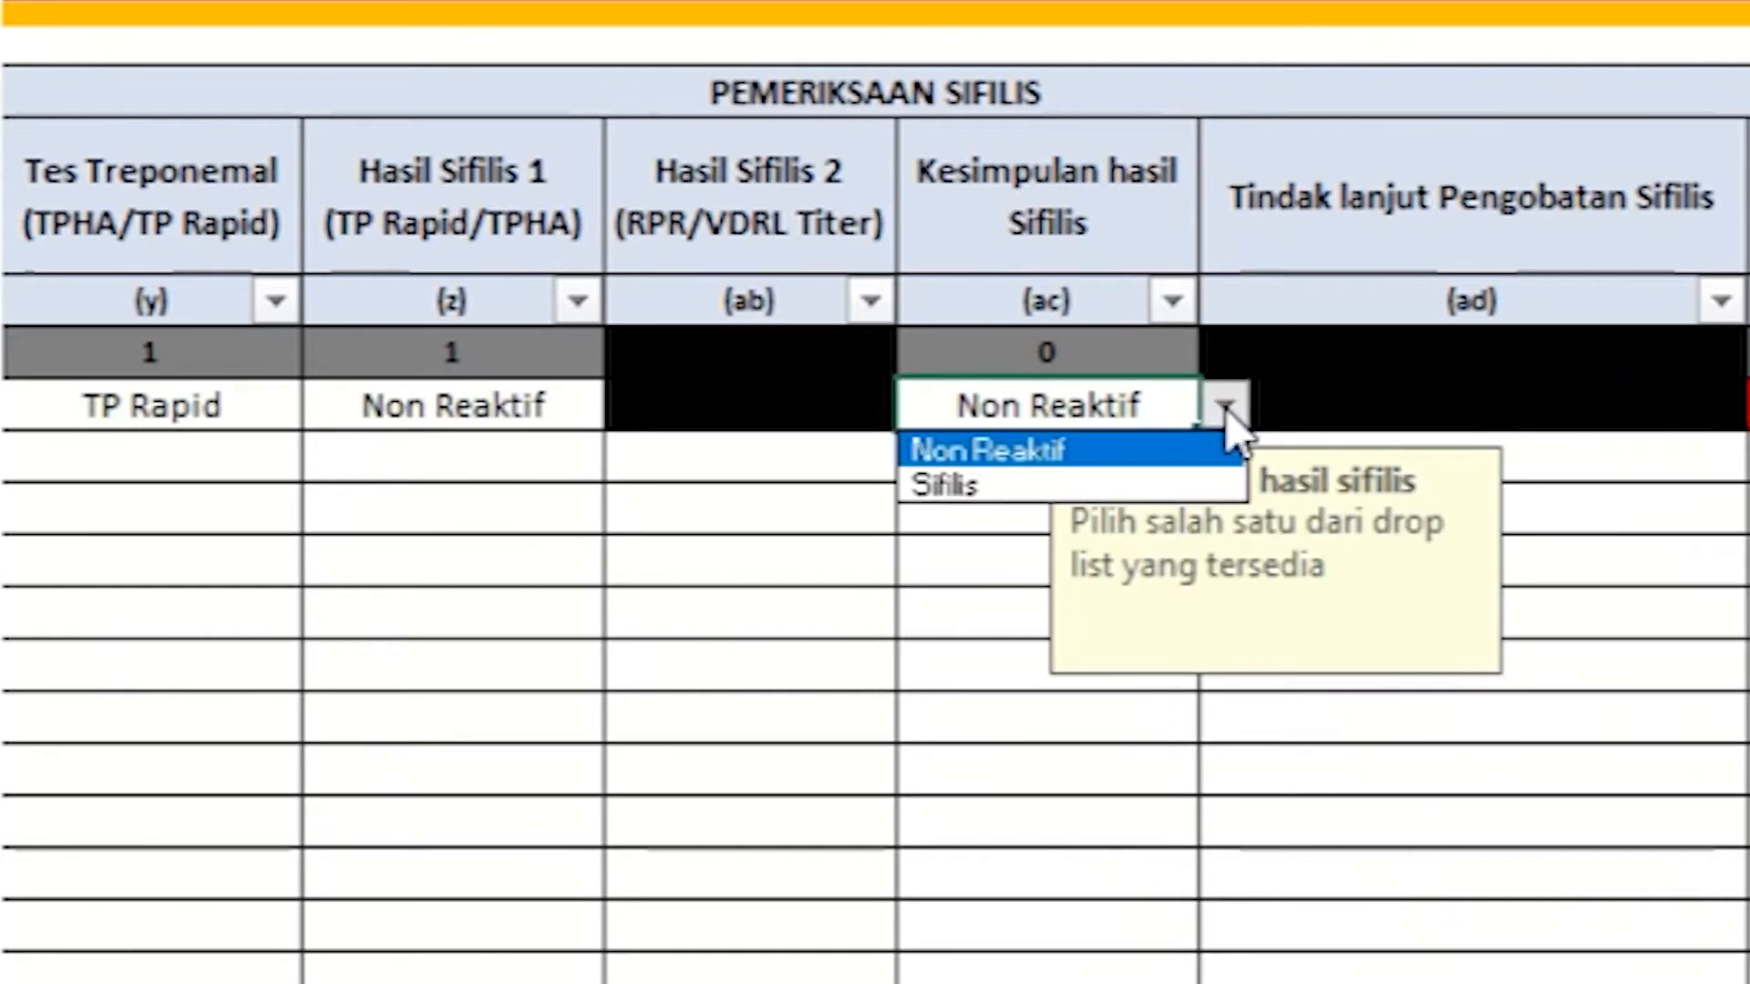
{"action": "left_click", "coordinate": [1188, 488]}
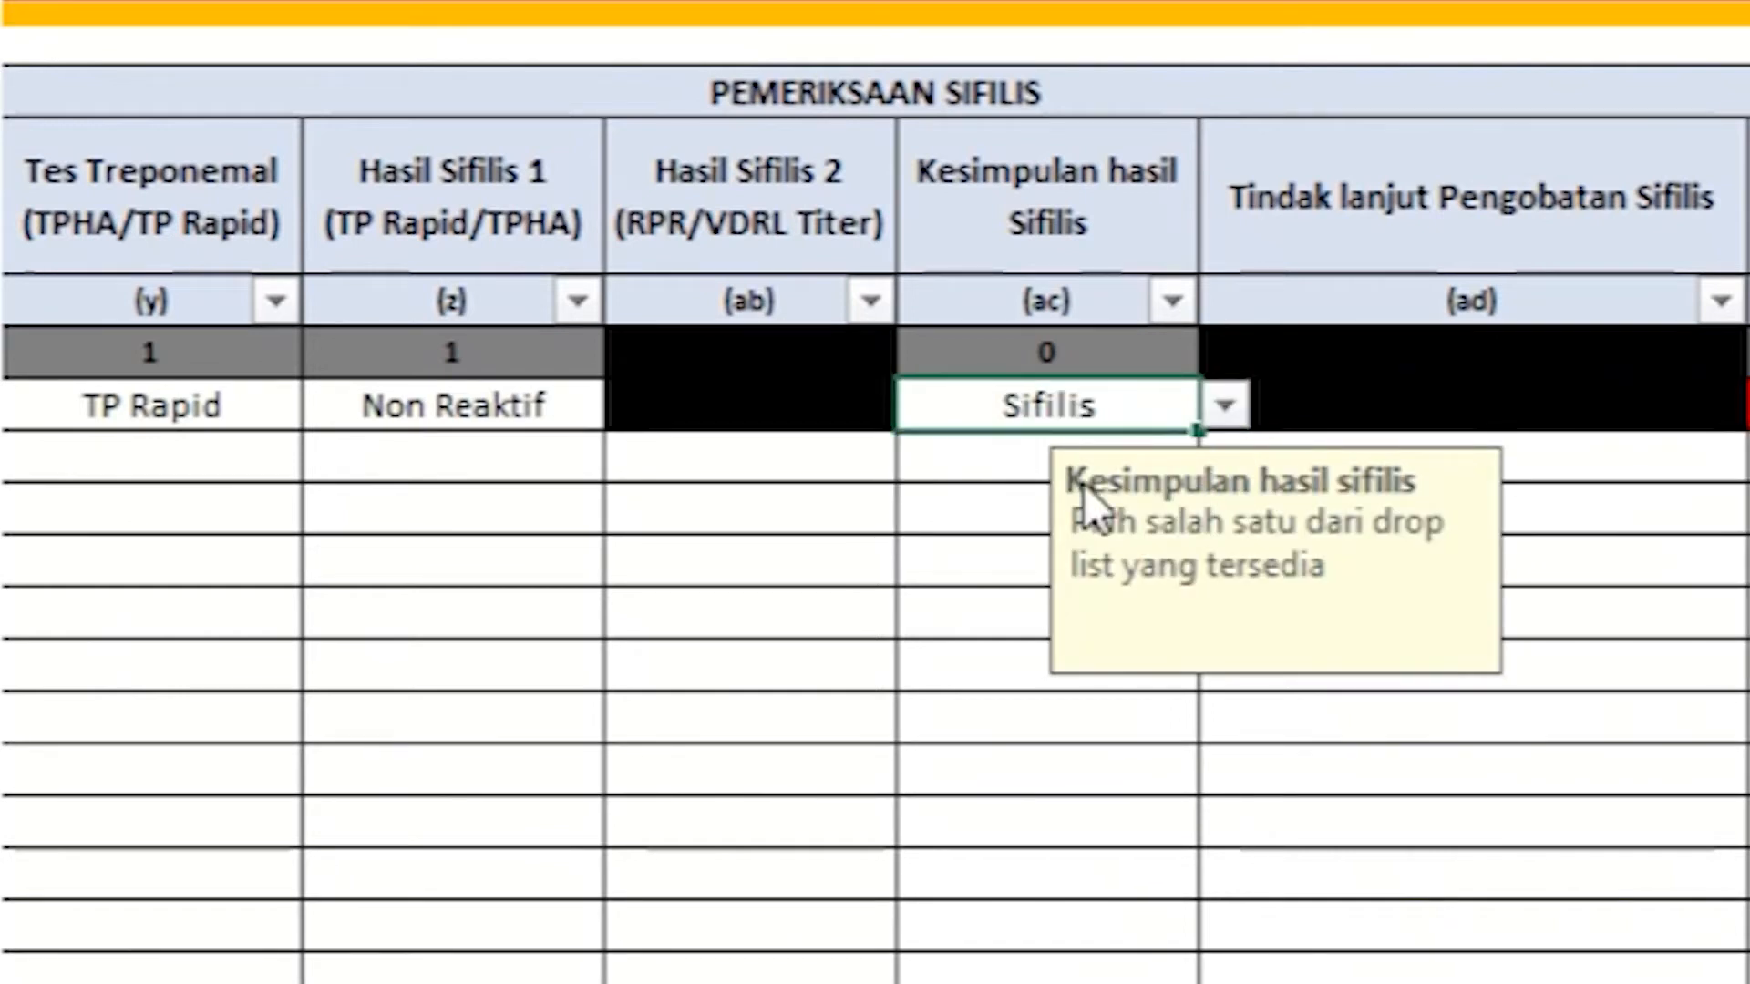
{"action": "left_click", "coordinate": [1011, 442]}
{"action": "left_click", "coordinate": [946, 401]}
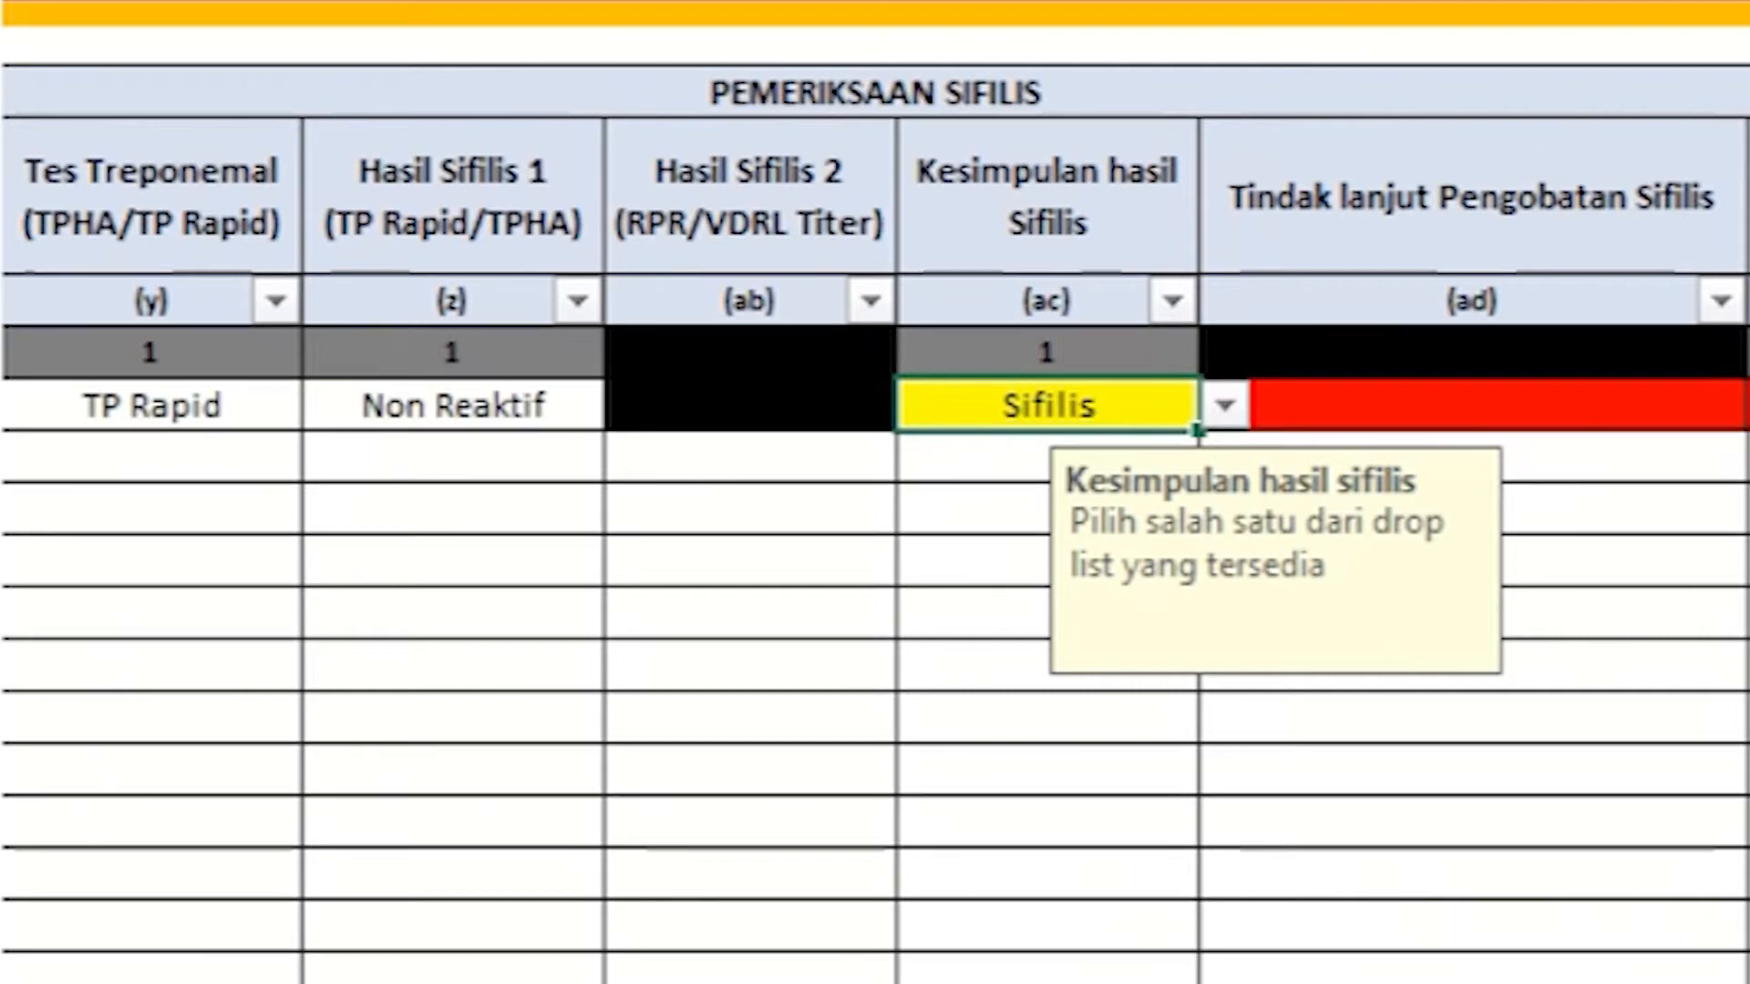
Step: Change row 1's Hasil Sifilis 1 result to Reaktif
{"action": "left_click", "coordinate": [575, 407]}
{"action": "left_click", "coordinate": [631, 406]}
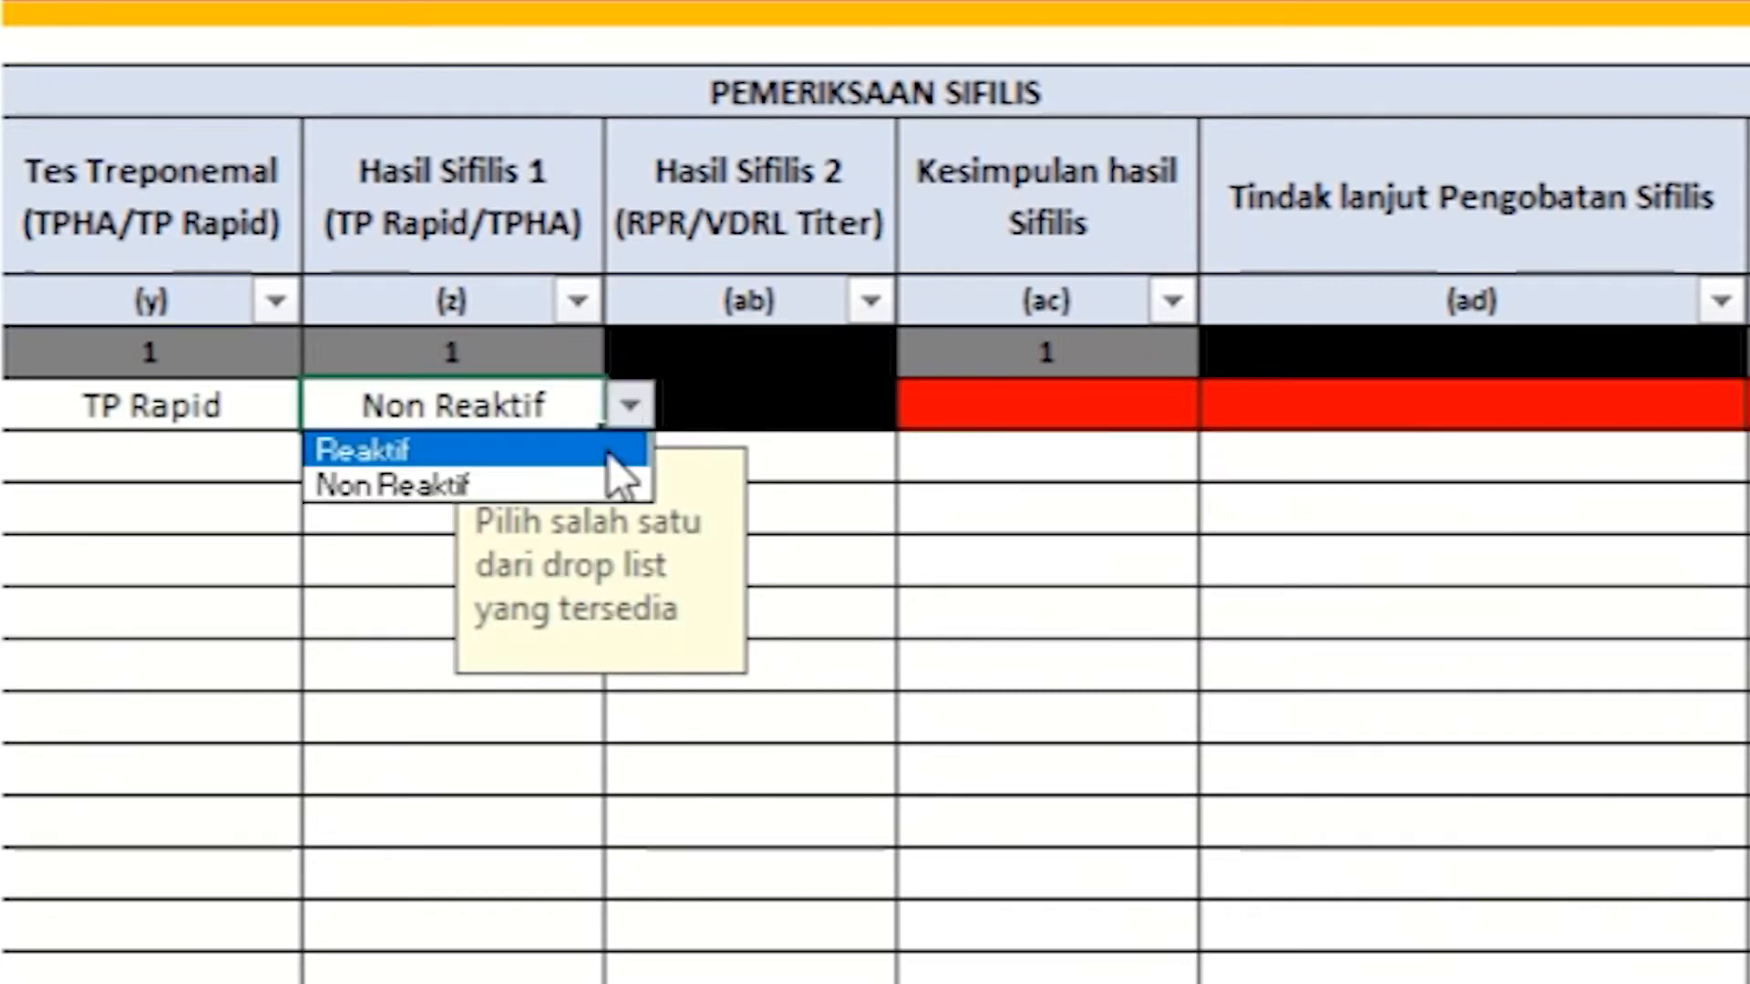
{"action": "left_click", "coordinate": [609, 450]}
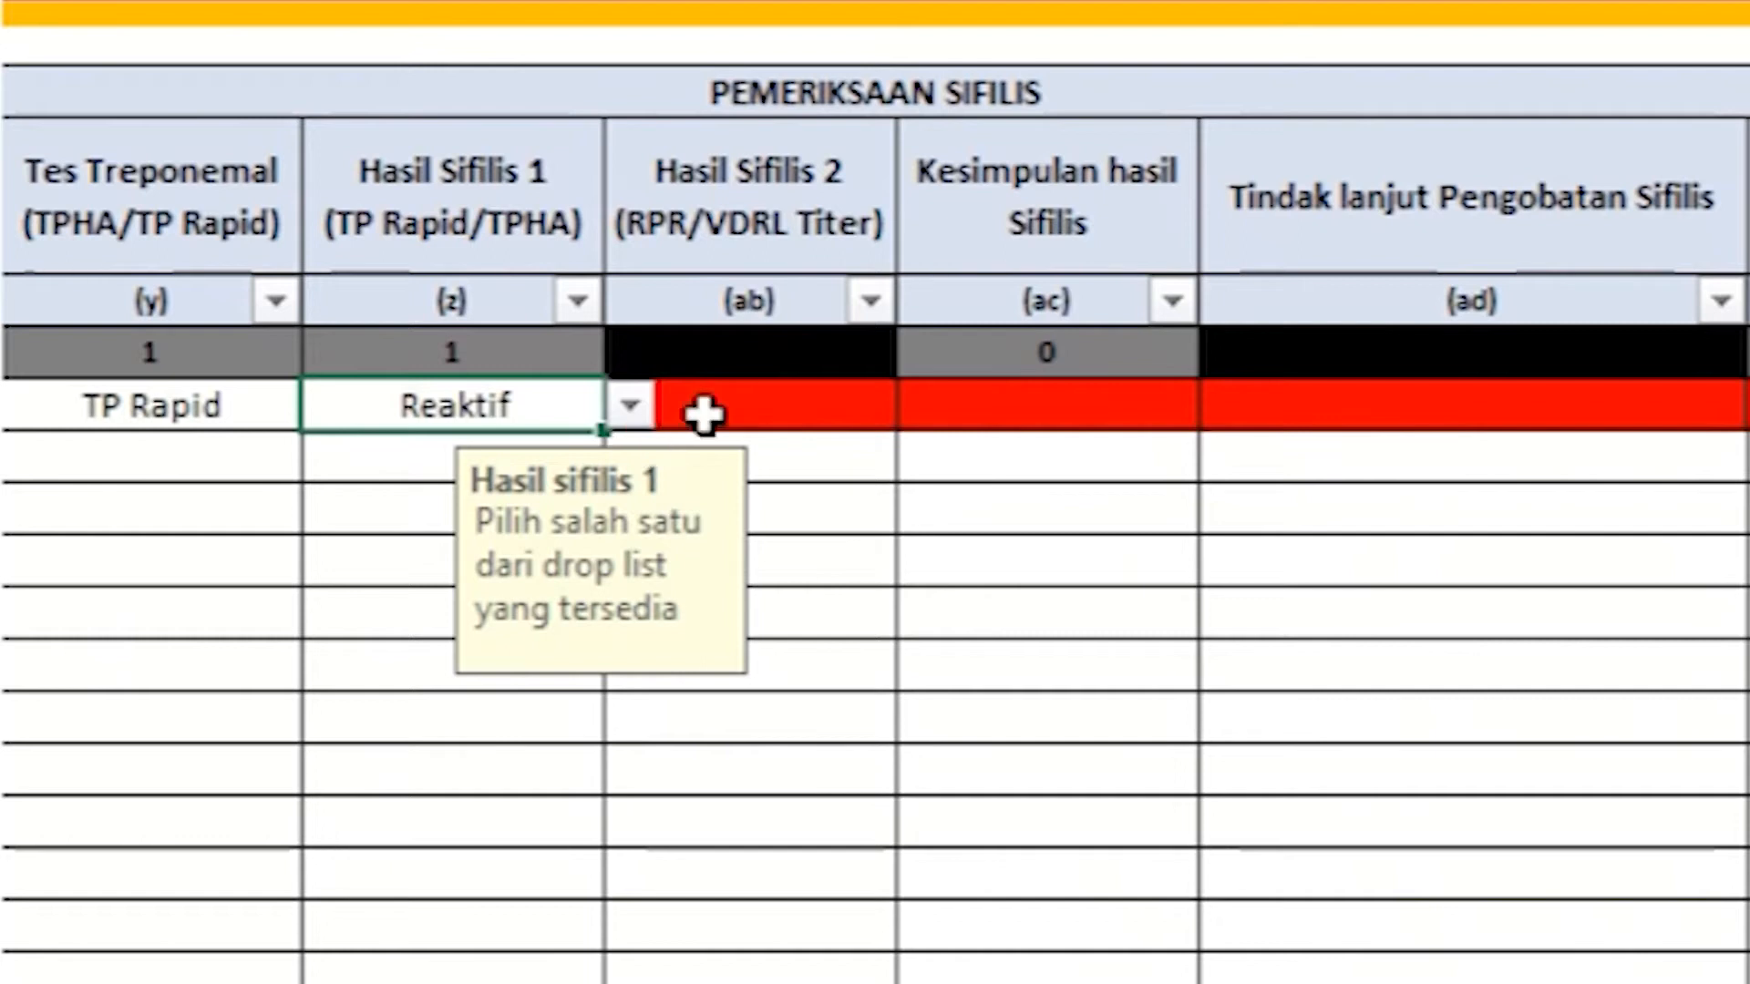
Step: Try Tidak diperiksa for Hasil Sifilis 2, then bring up the syphilis conclusion choices
{"action": "left_click", "coordinate": [791, 409]}
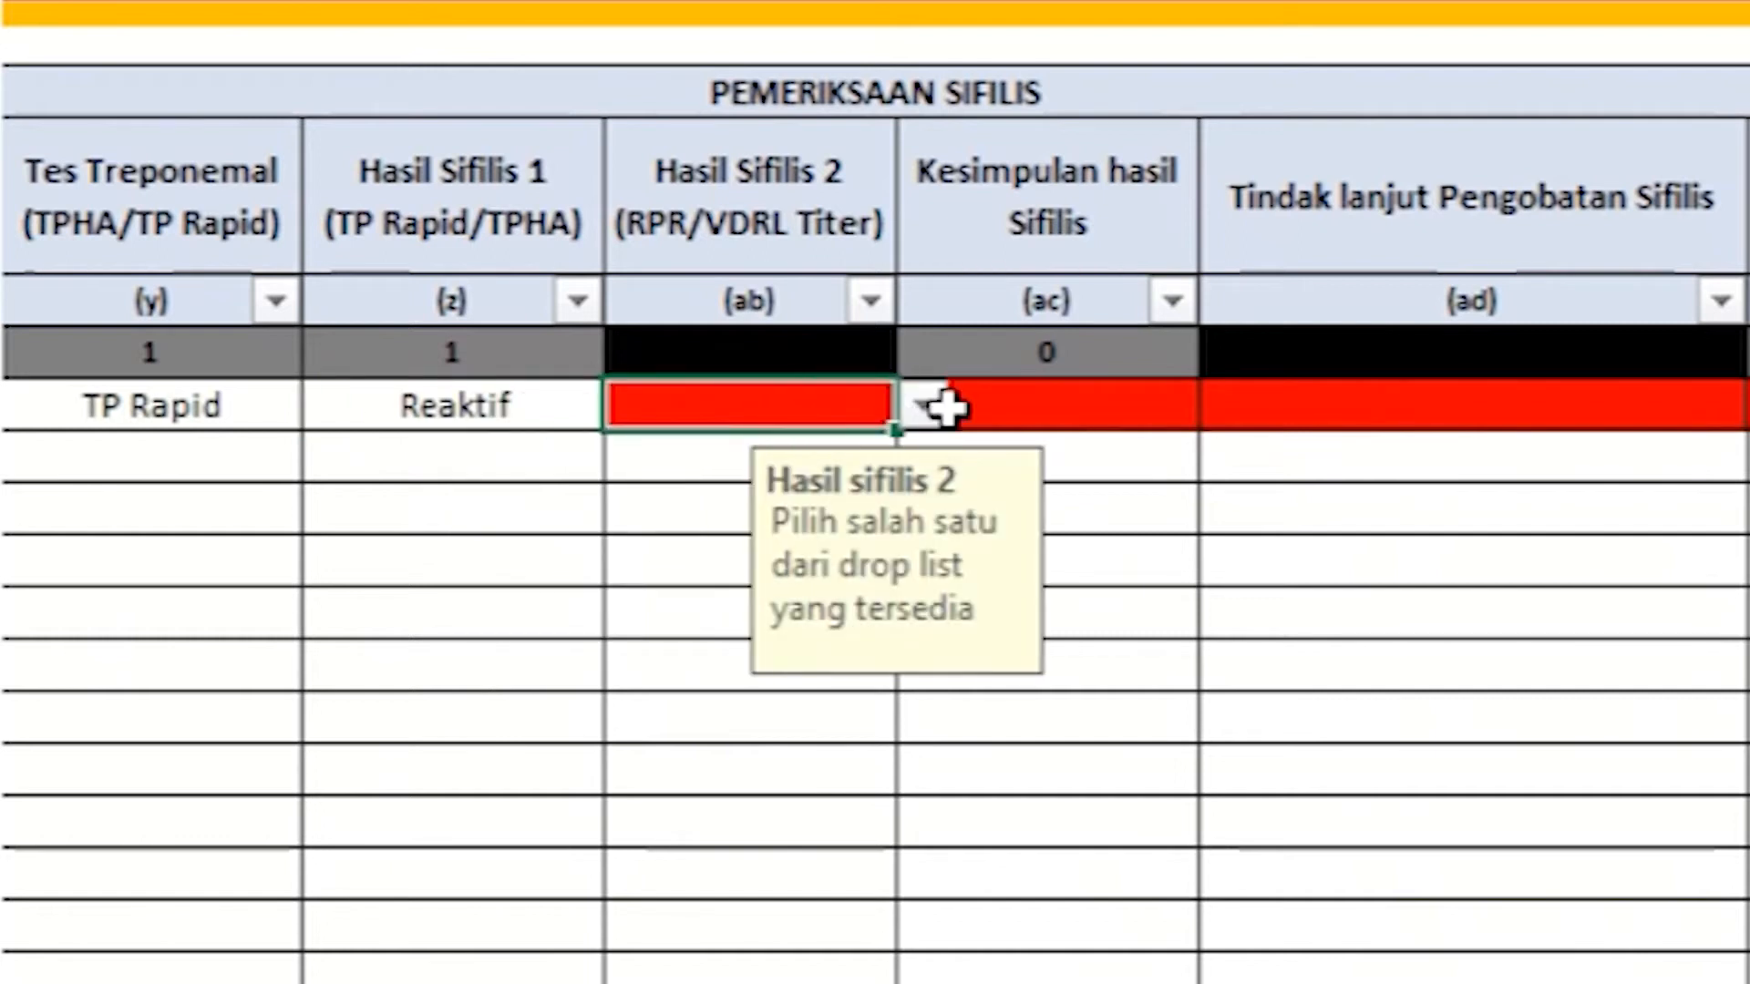
{"action": "left_click", "coordinate": [926, 409]}
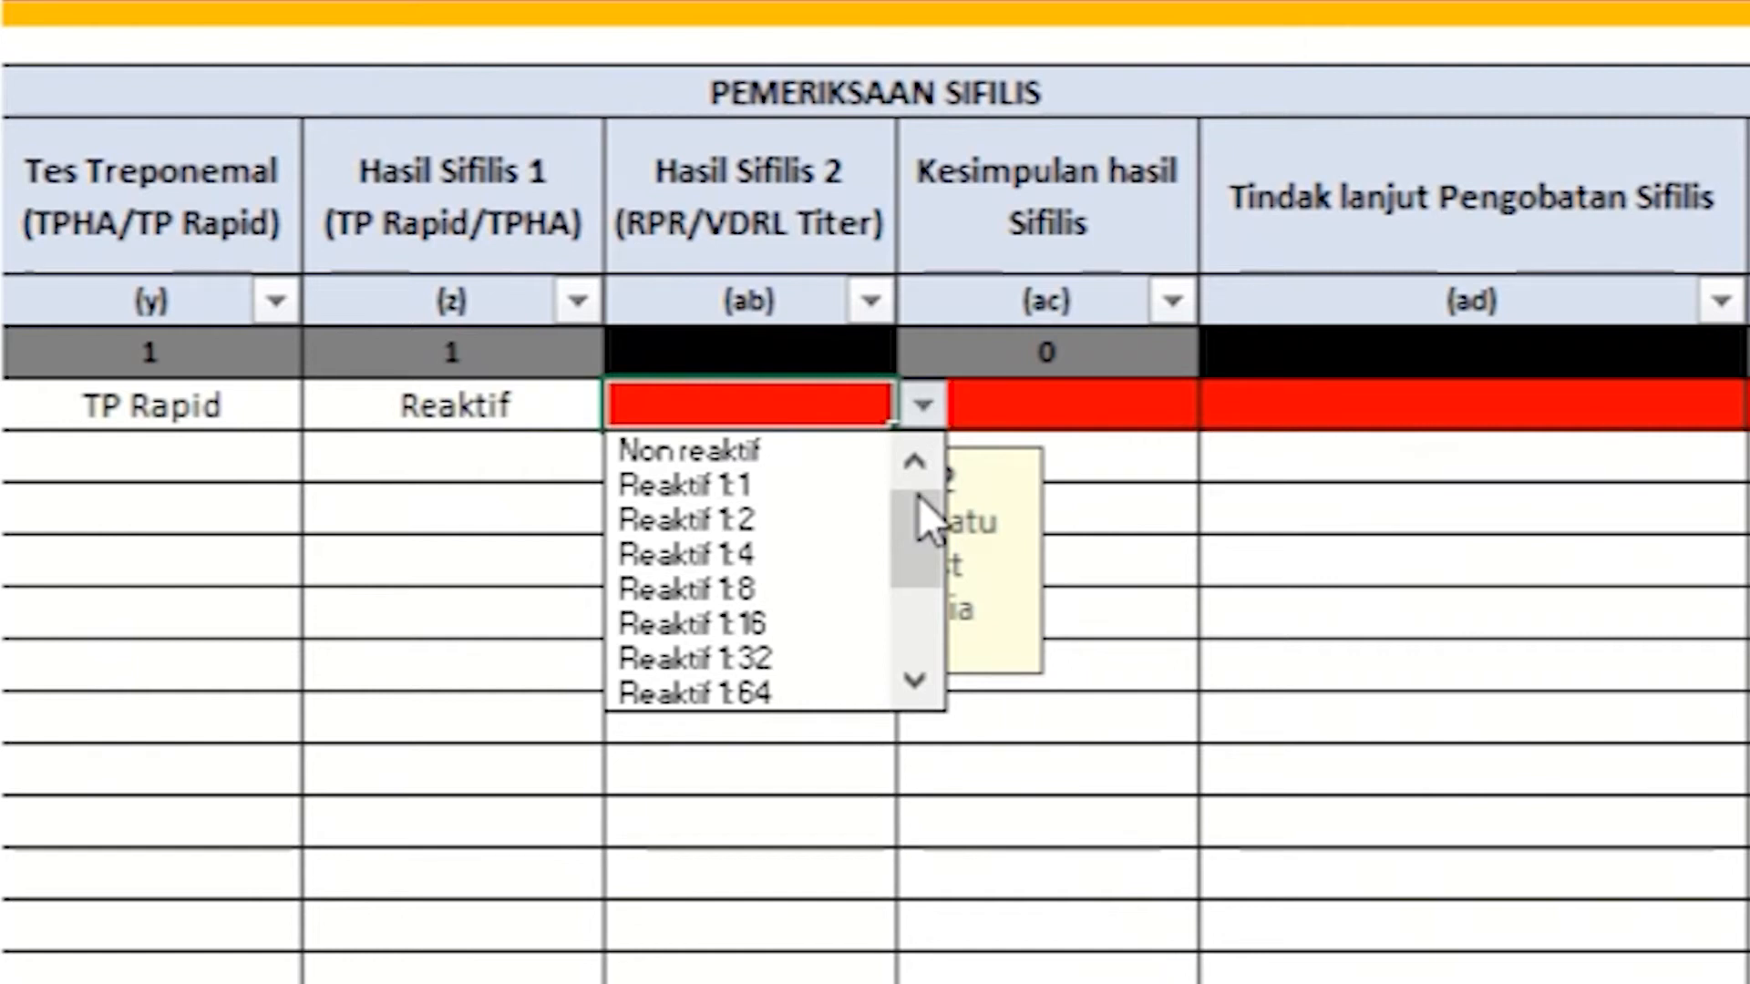
{"action": "left_click_drag", "start_coordinate": [919, 495], "coordinate": [900, 638]}
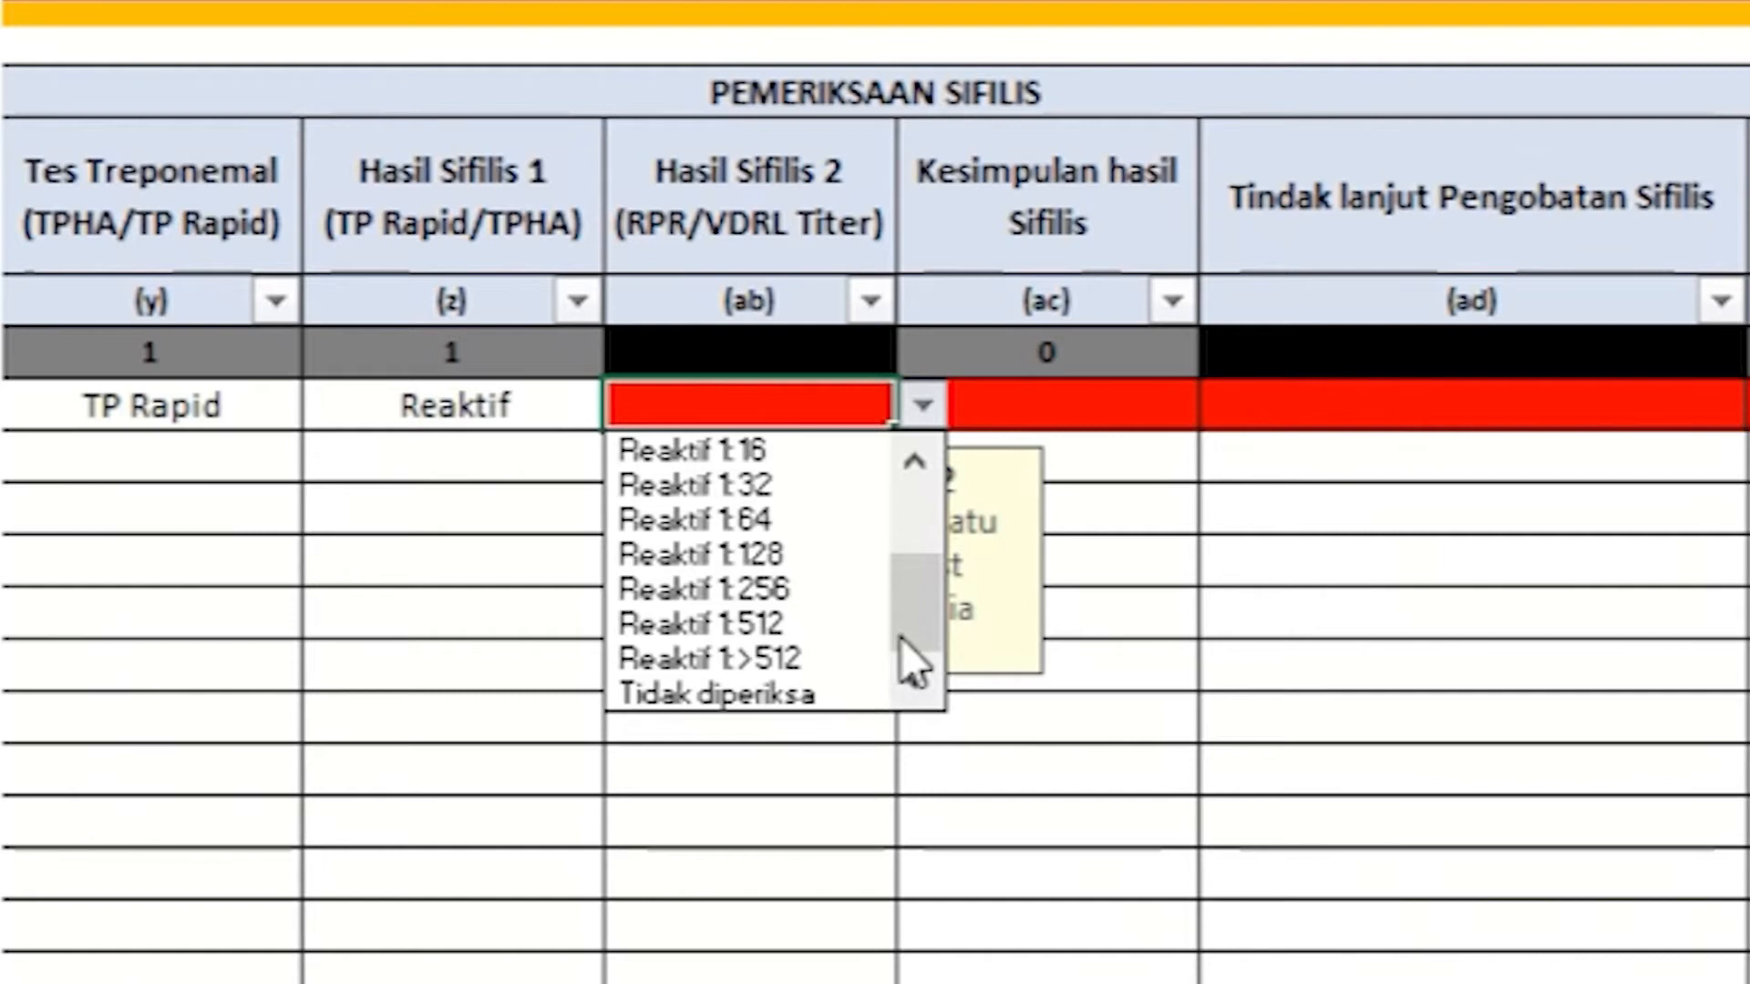
{"action": "left_click", "coordinate": [844, 695]}
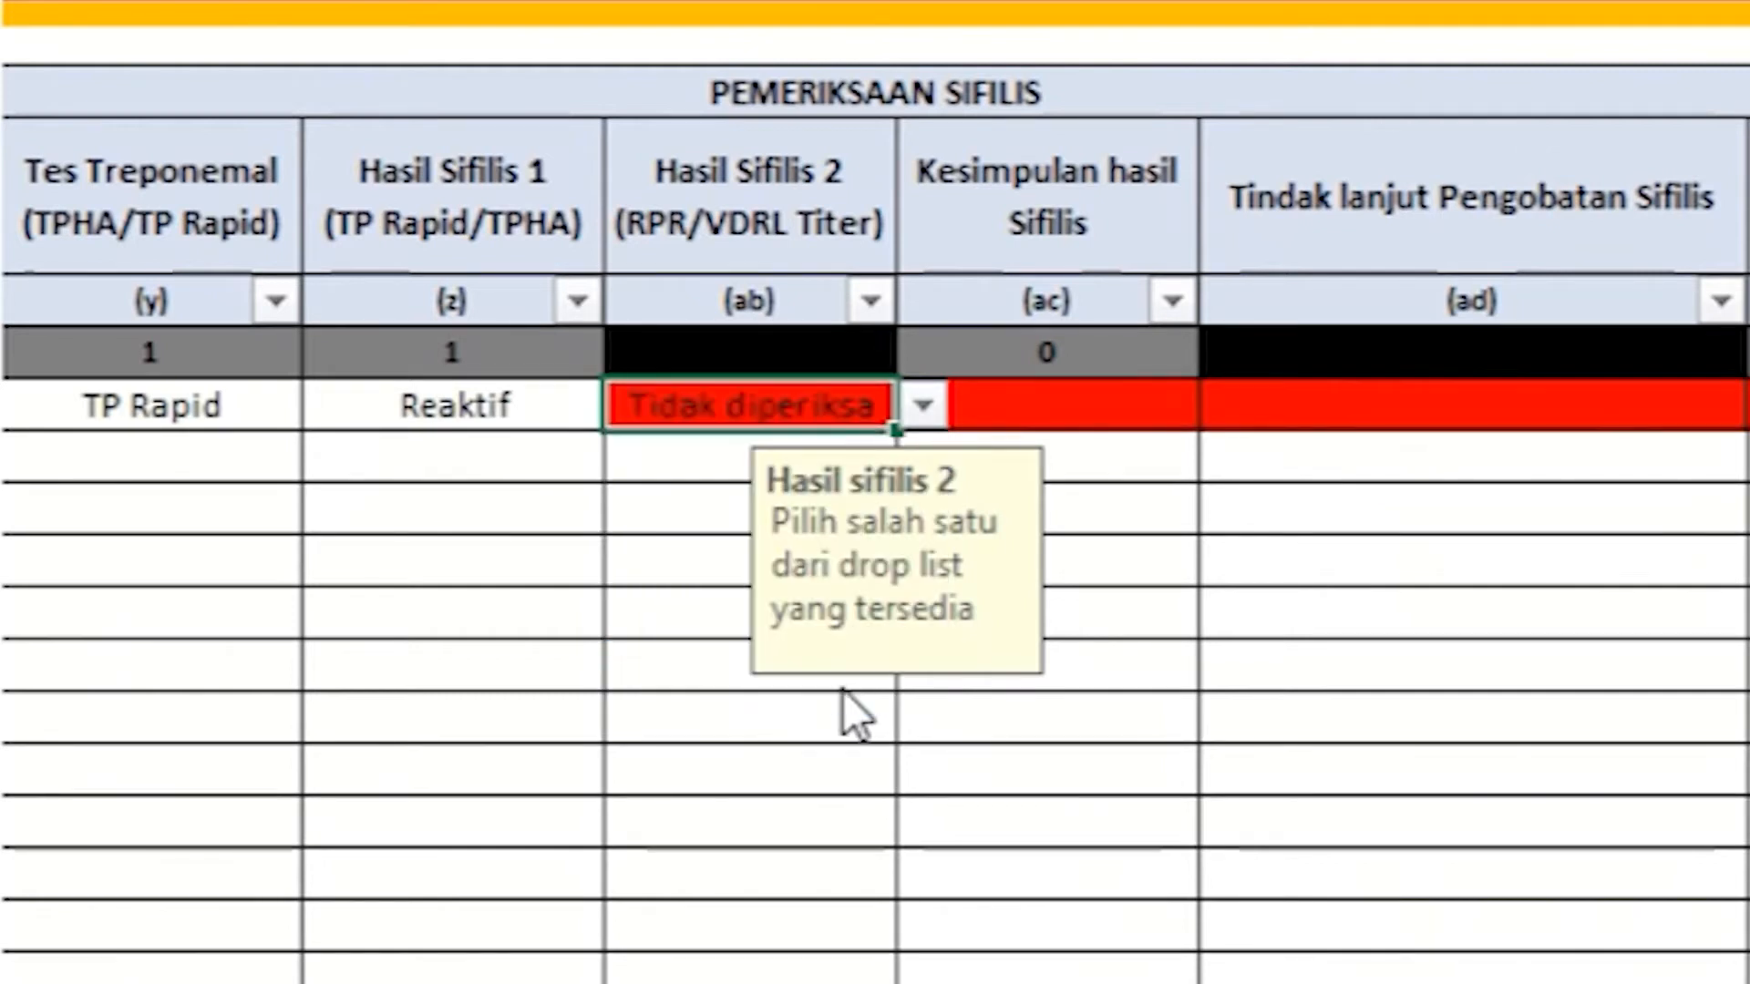
{"action": "left_click", "coordinate": [1113, 408]}
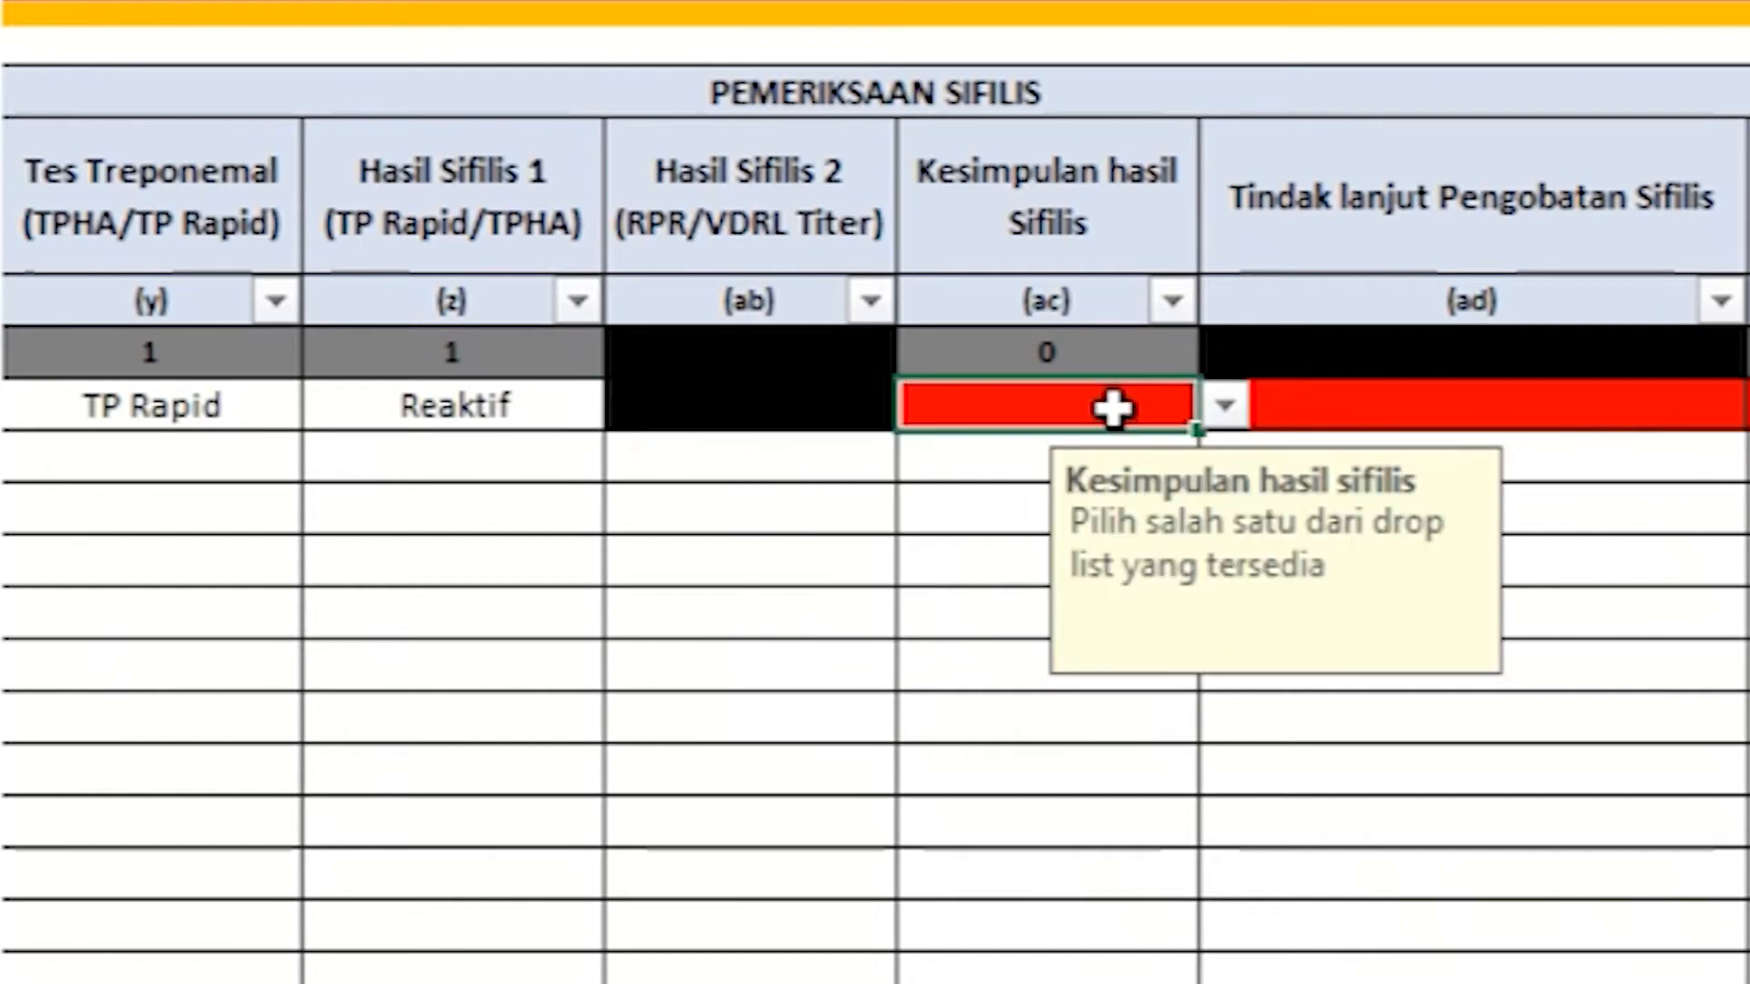
{"action": "left_click", "coordinate": [1233, 414]}
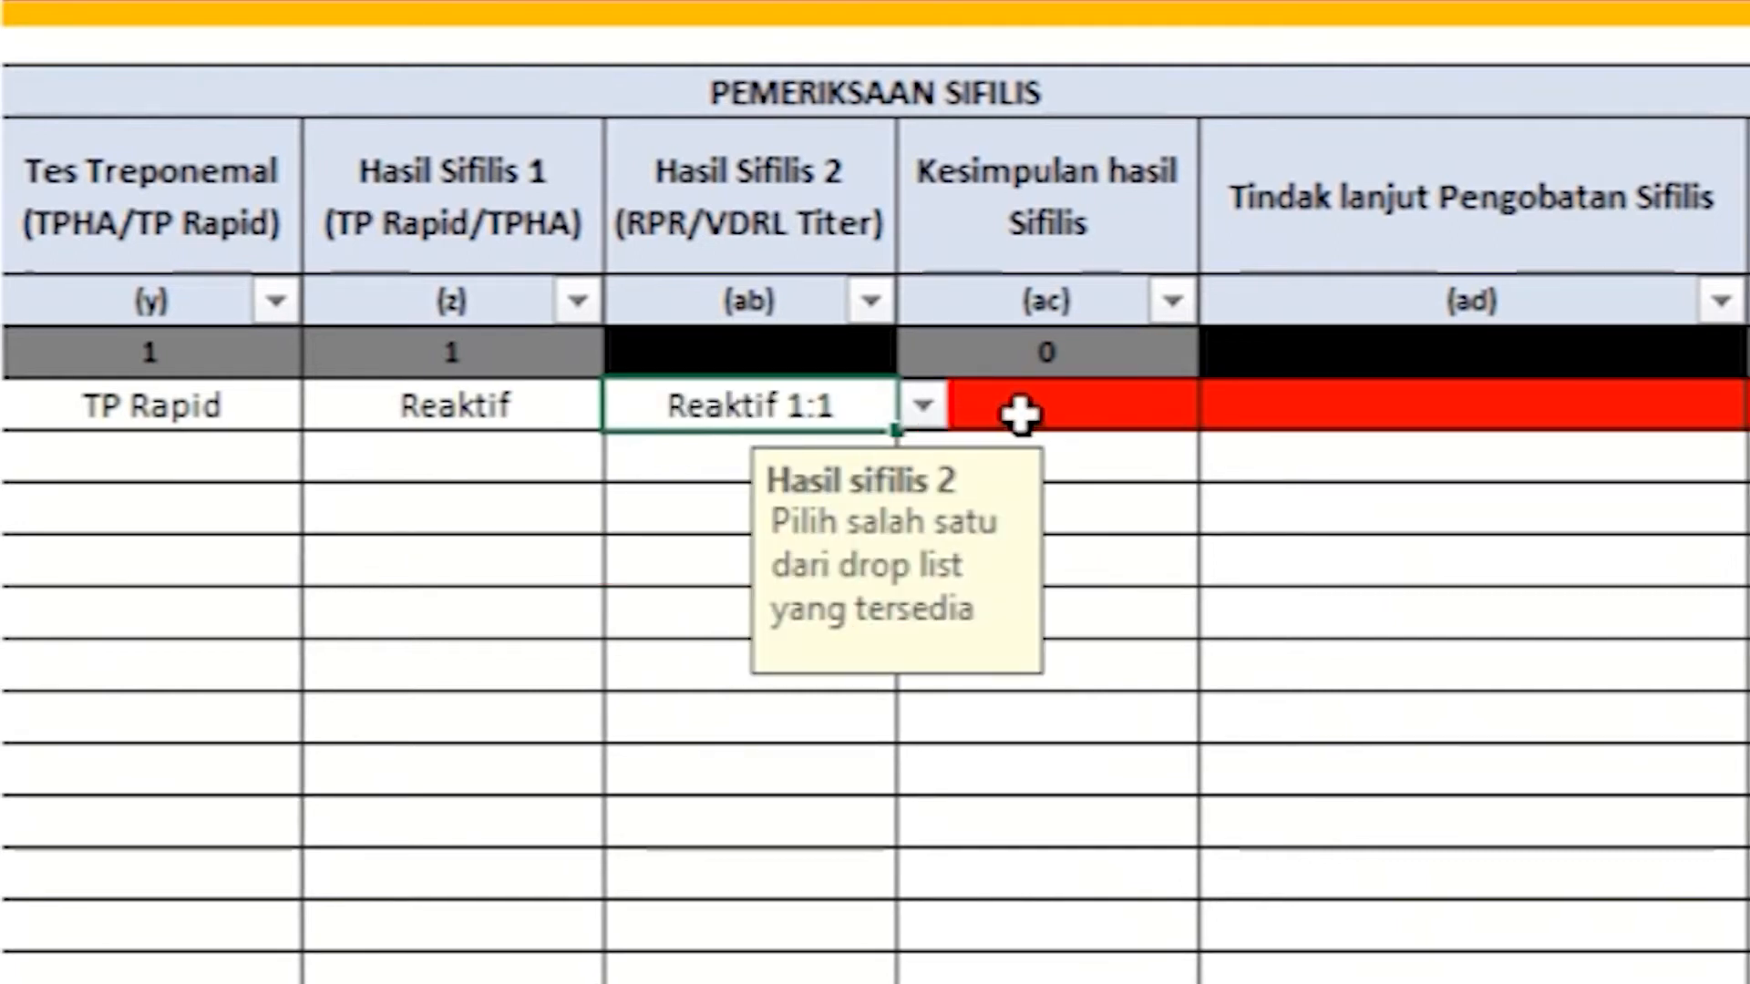
Step: Check which syphilis conclusions are offered for titers Reaktif 1:1 and Reaktif 1:16
{"action": "left_click", "coordinate": [1021, 413]}
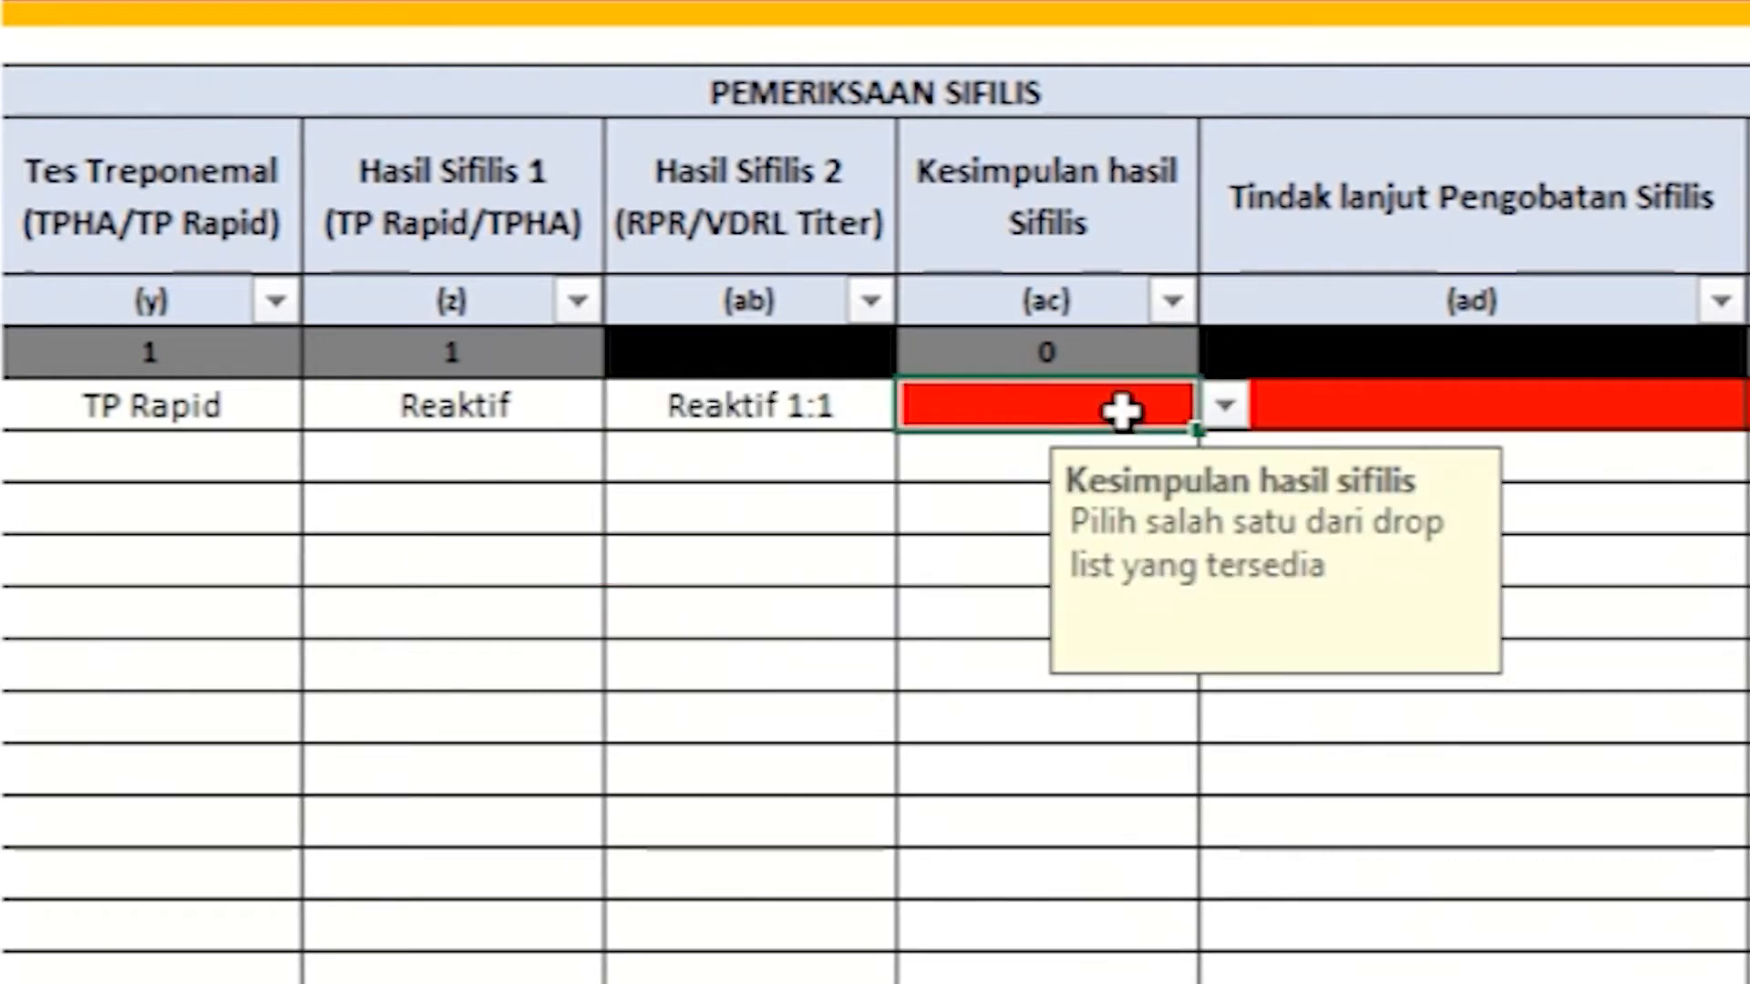
{"action": "left_click", "coordinate": [1230, 410]}
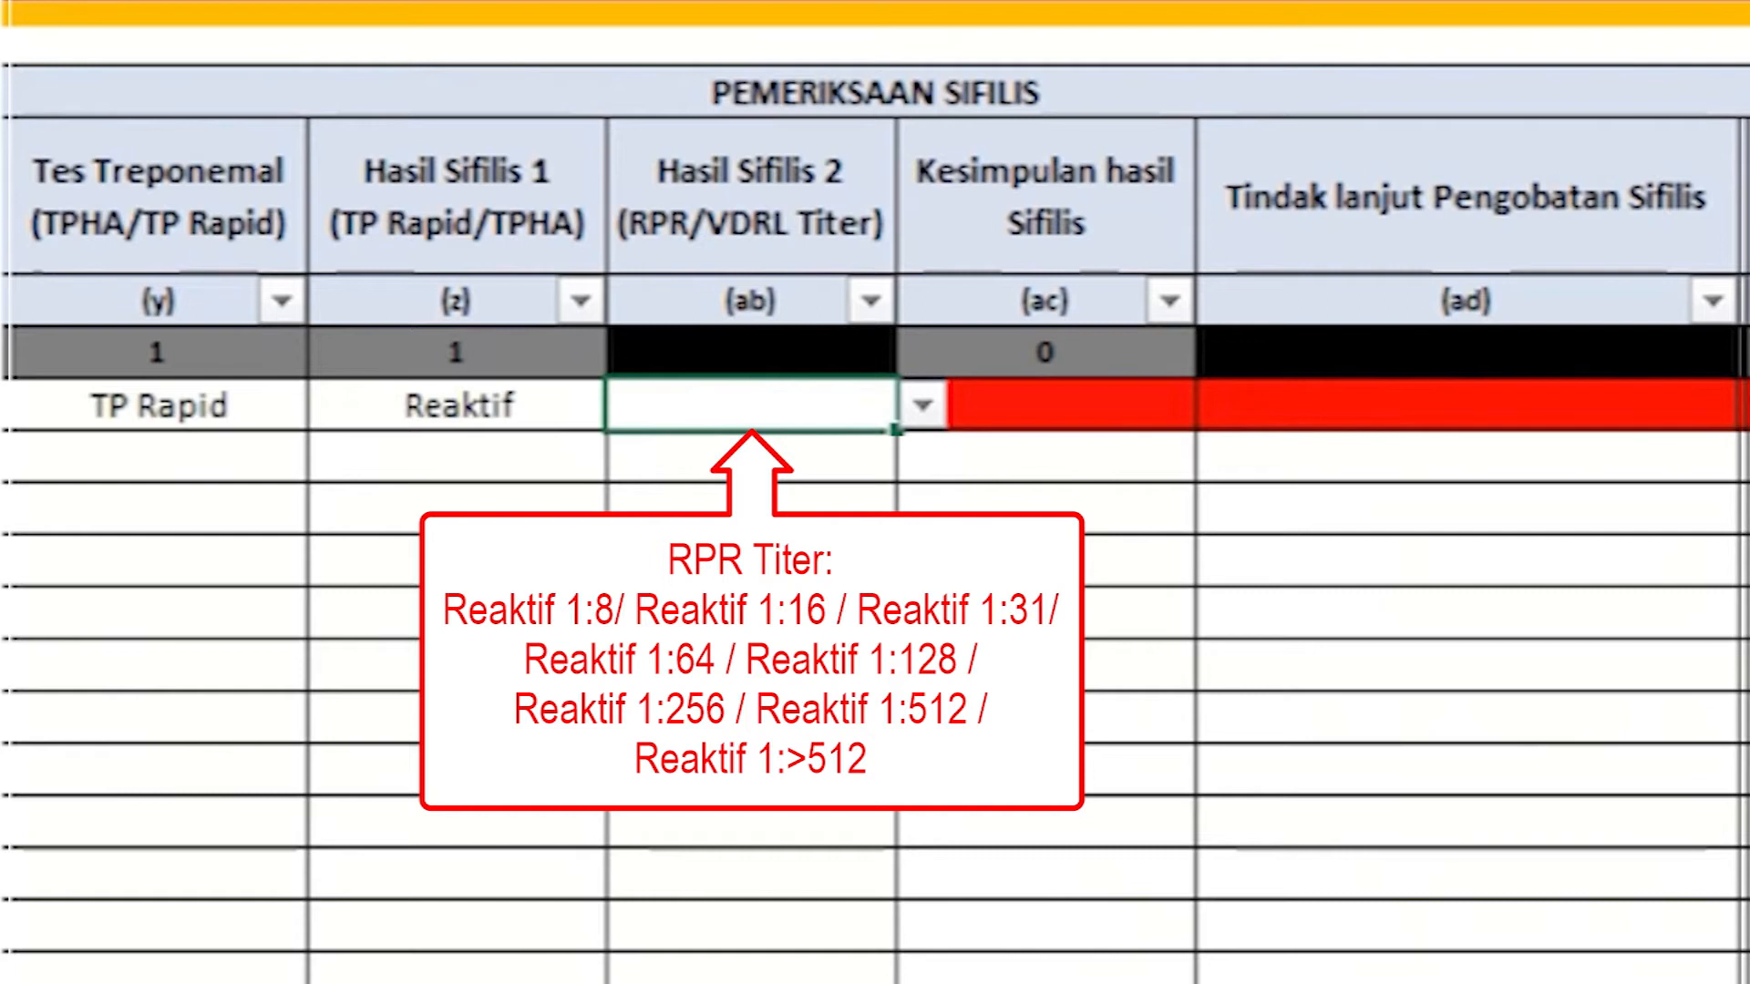
{"action": "left_click", "coordinate": [825, 587]}
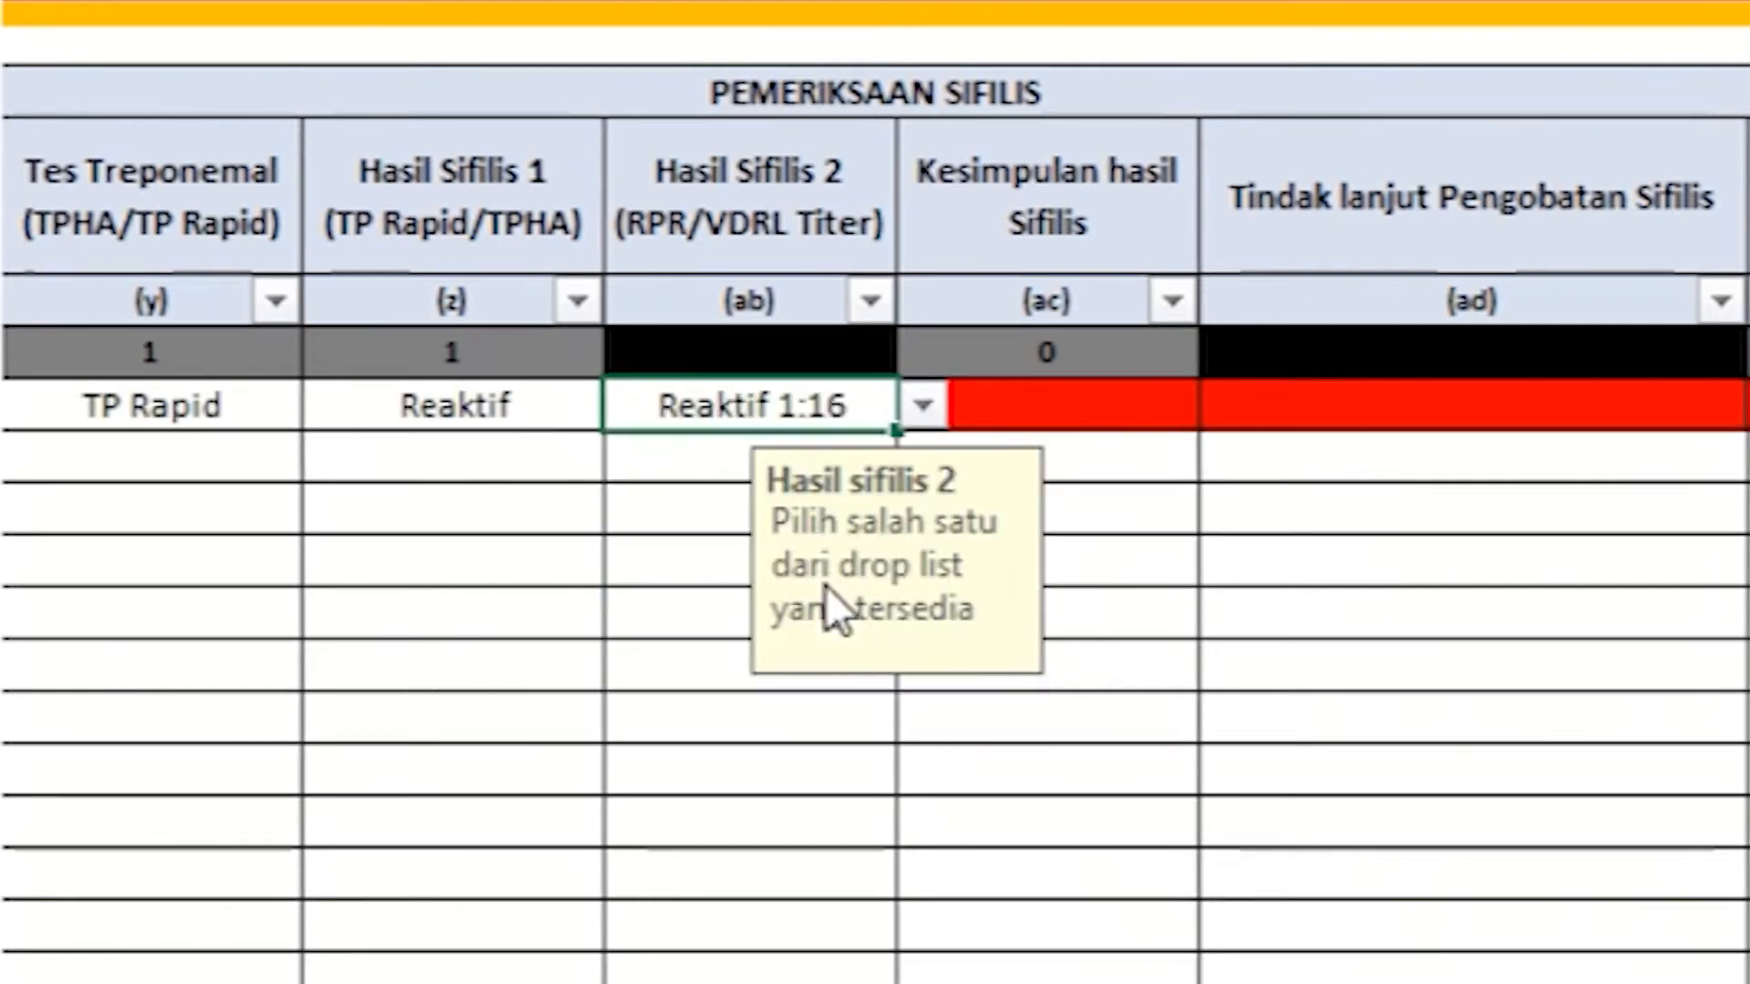
{"action": "left_click", "coordinate": [1121, 414]}
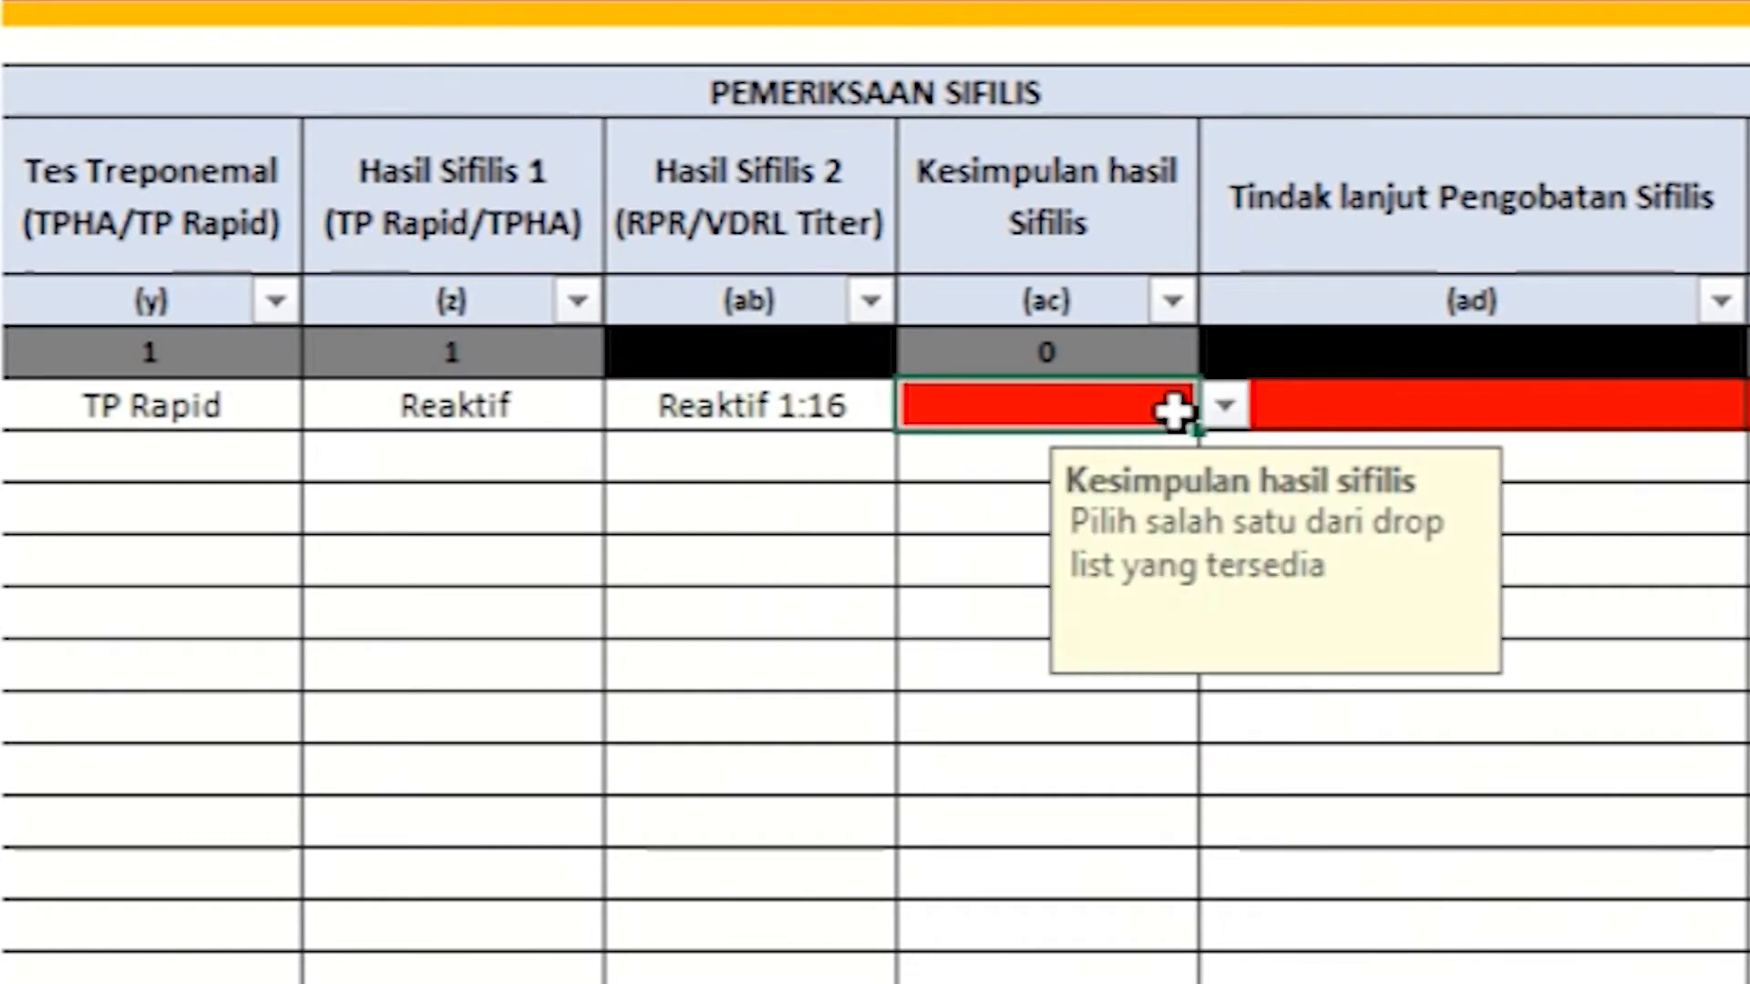
{"action": "left_click", "coordinate": [1213, 416]}
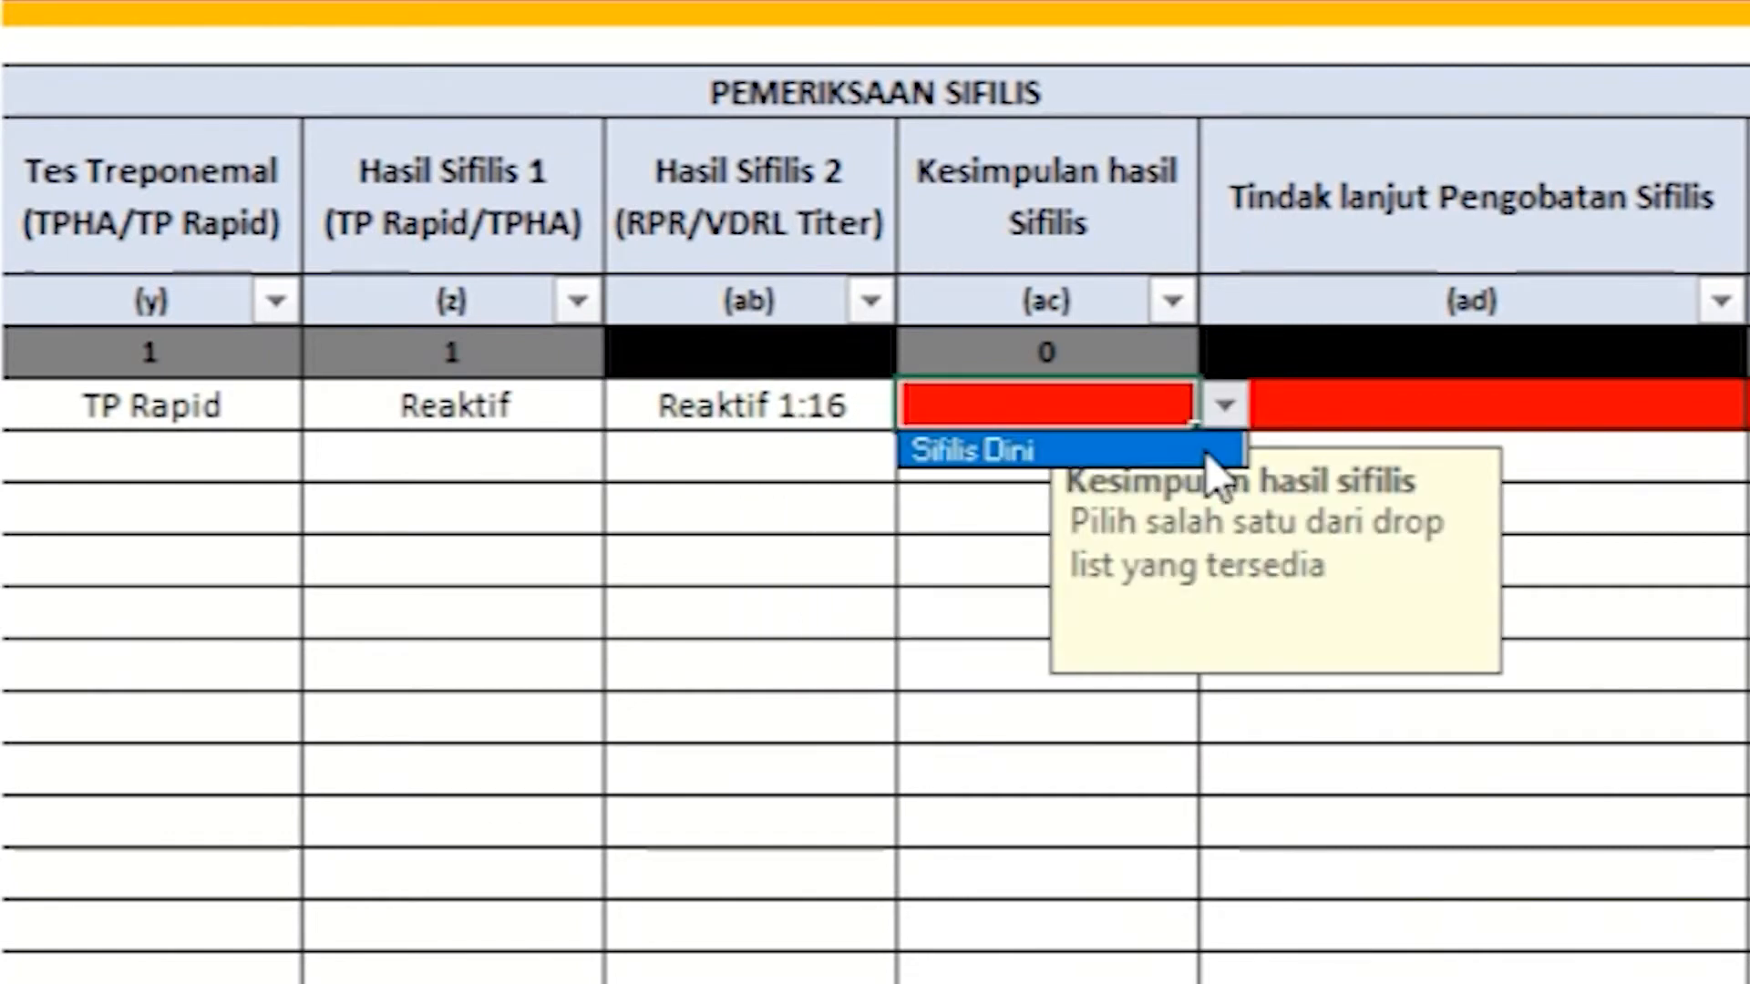
Step: Set Hasil Sifilis 2 to Reaktif 1:128 and the syphilis conclusion to Sifilis Dini
{"action": "left_click", "coordinate": [866, 408]}
{"action": "left_click", "coordinate": [923, 407]}
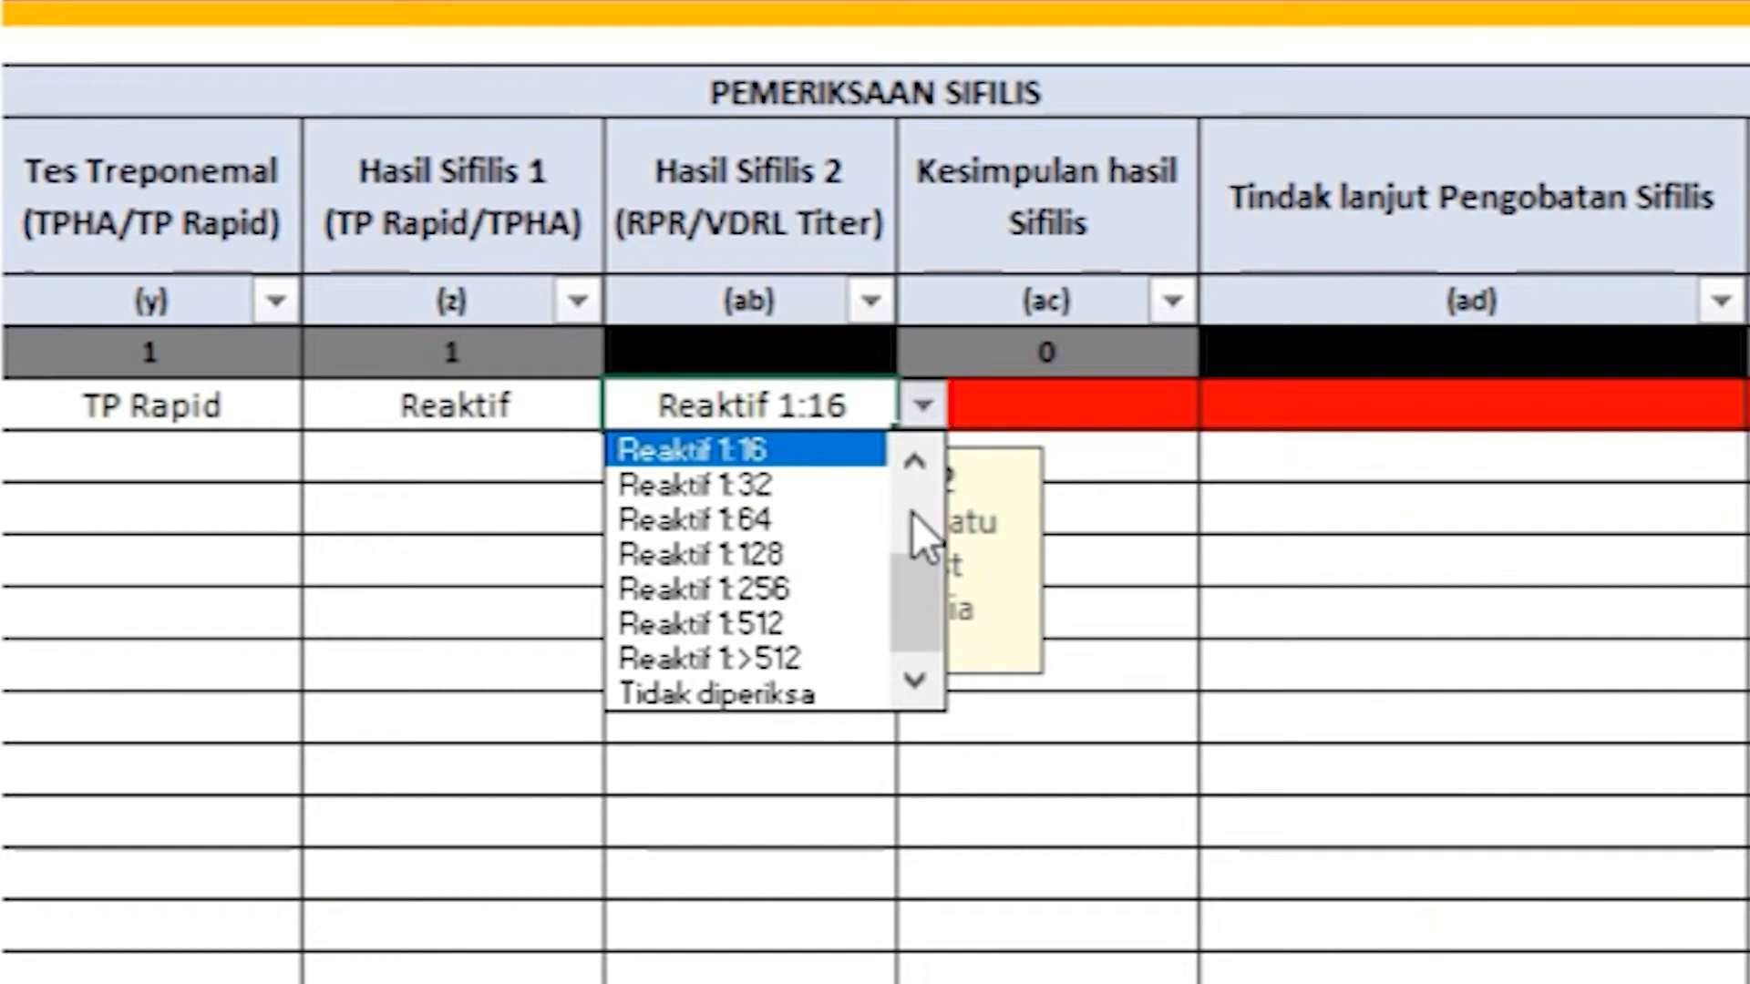
{"action": "left_click", "coordinate": [862, 557]}
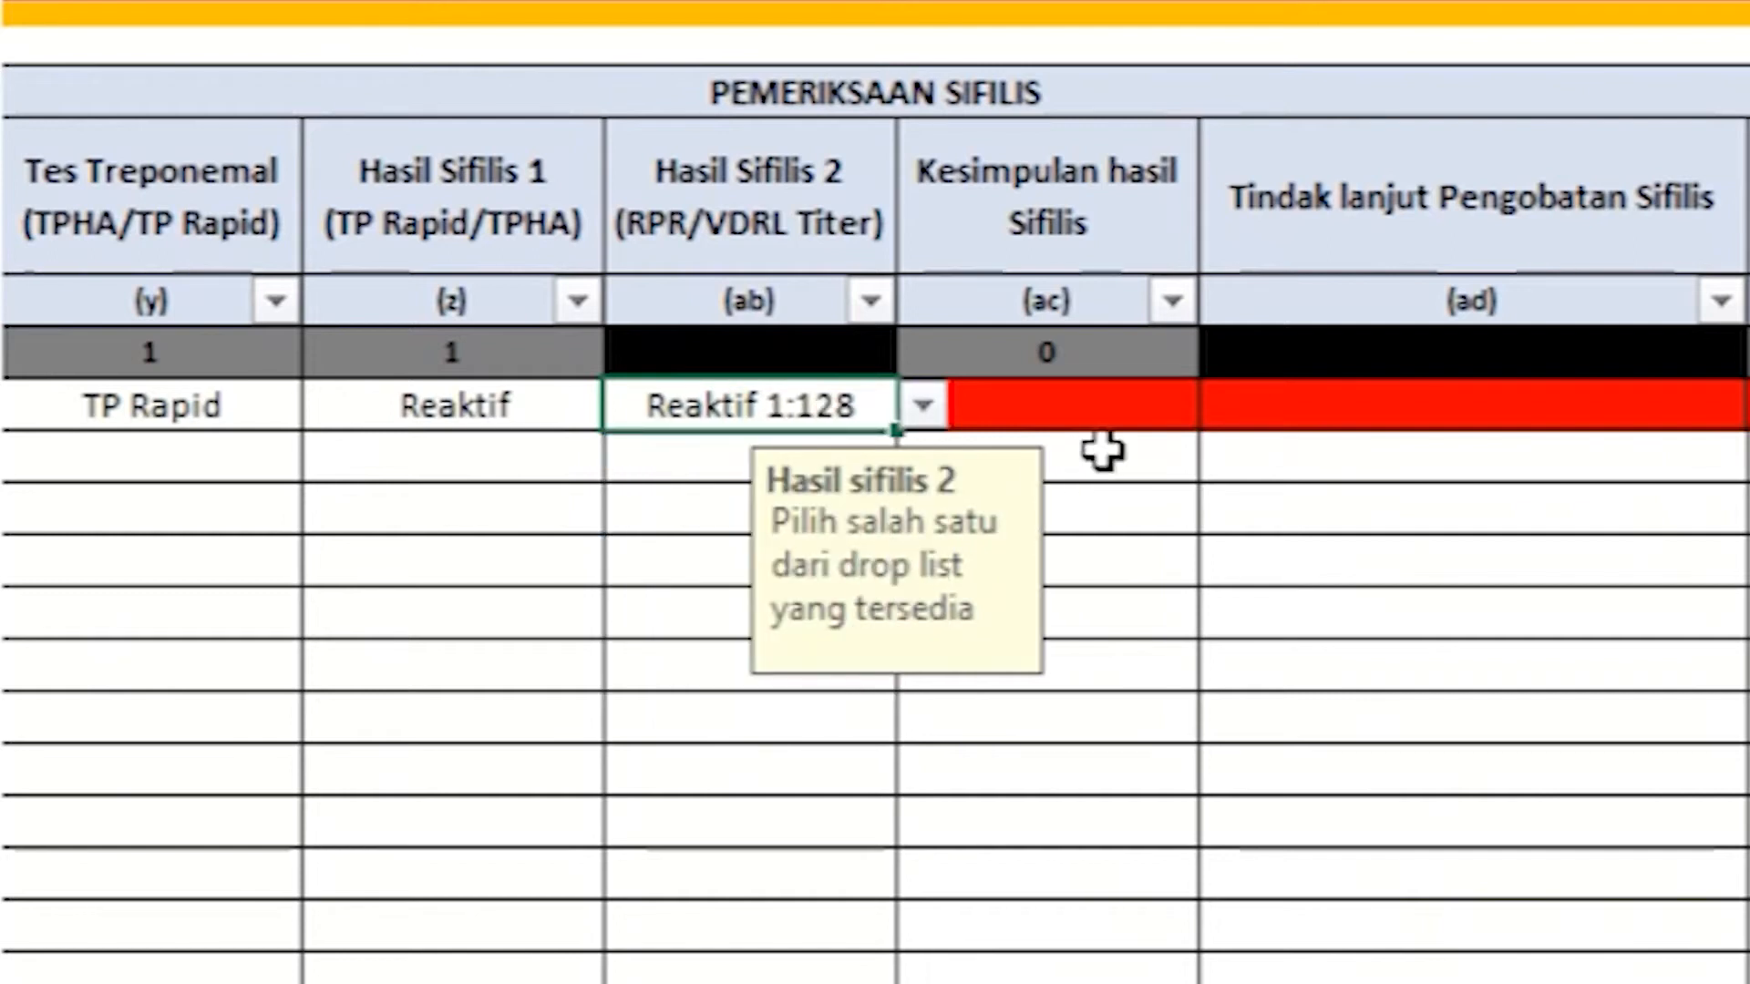
{"action": "left_click", "coordinate": [1135, 412]}
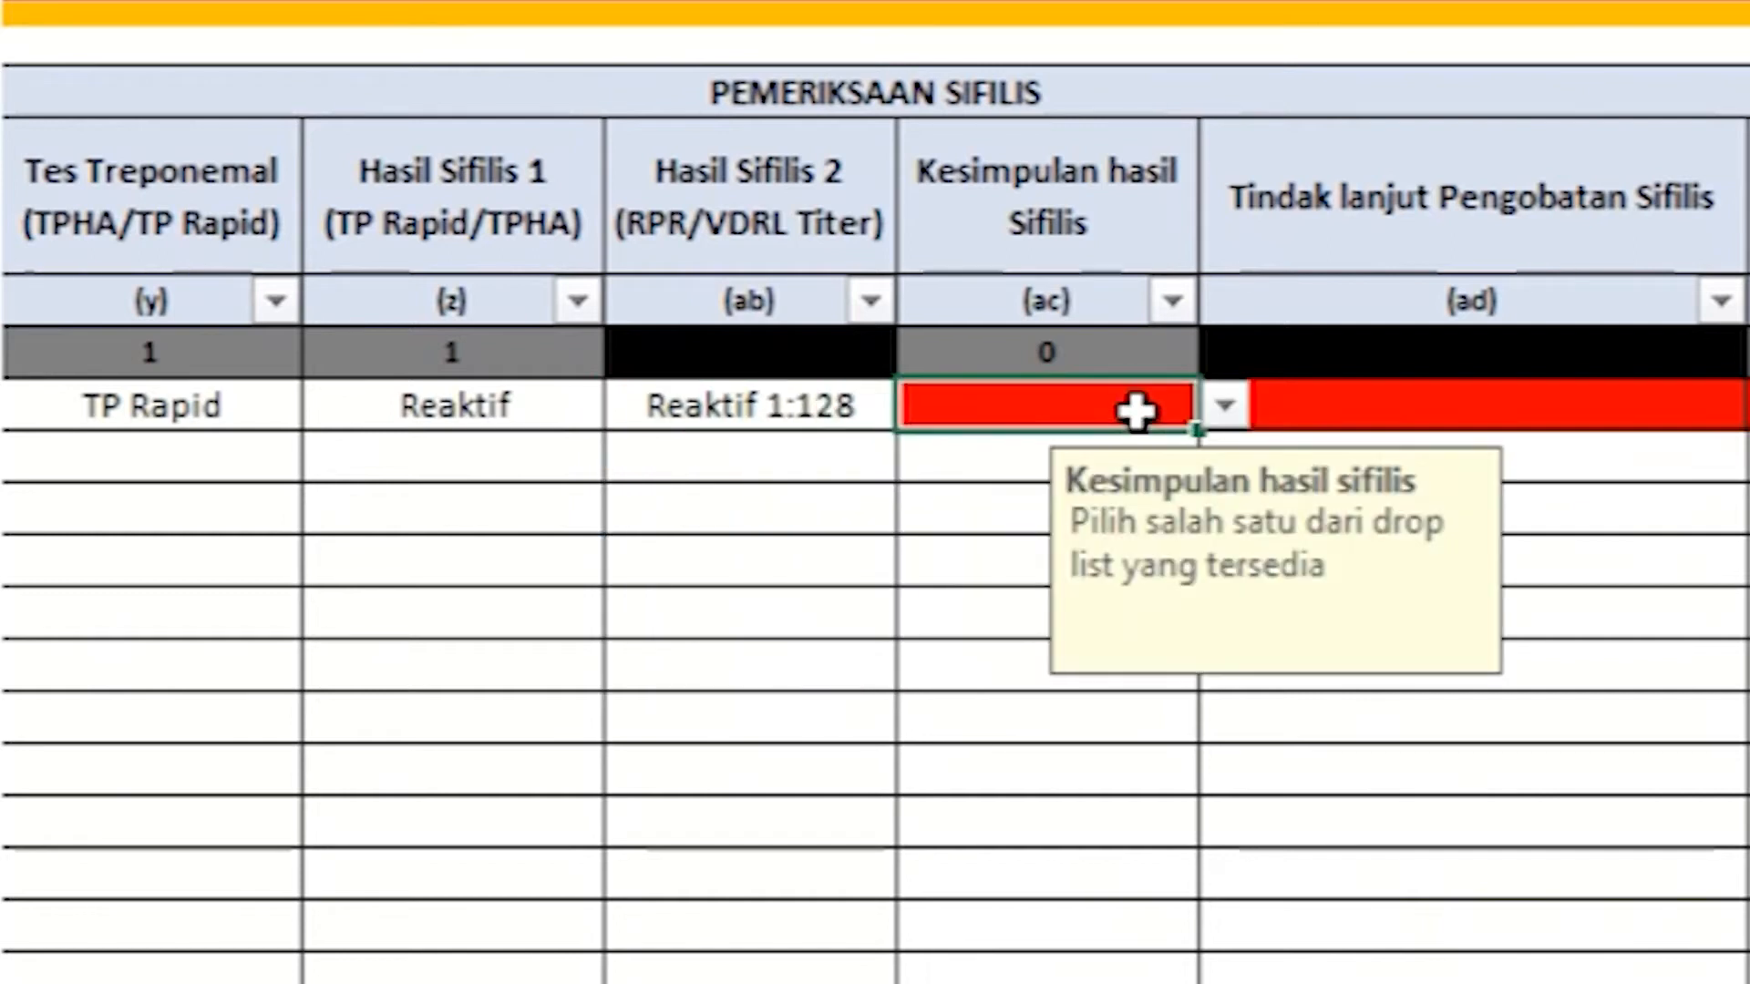
{"action": "left_click", "coordinate": [1221, 407]}
{"action": "left_click", "coordinate": [1199, 451]}
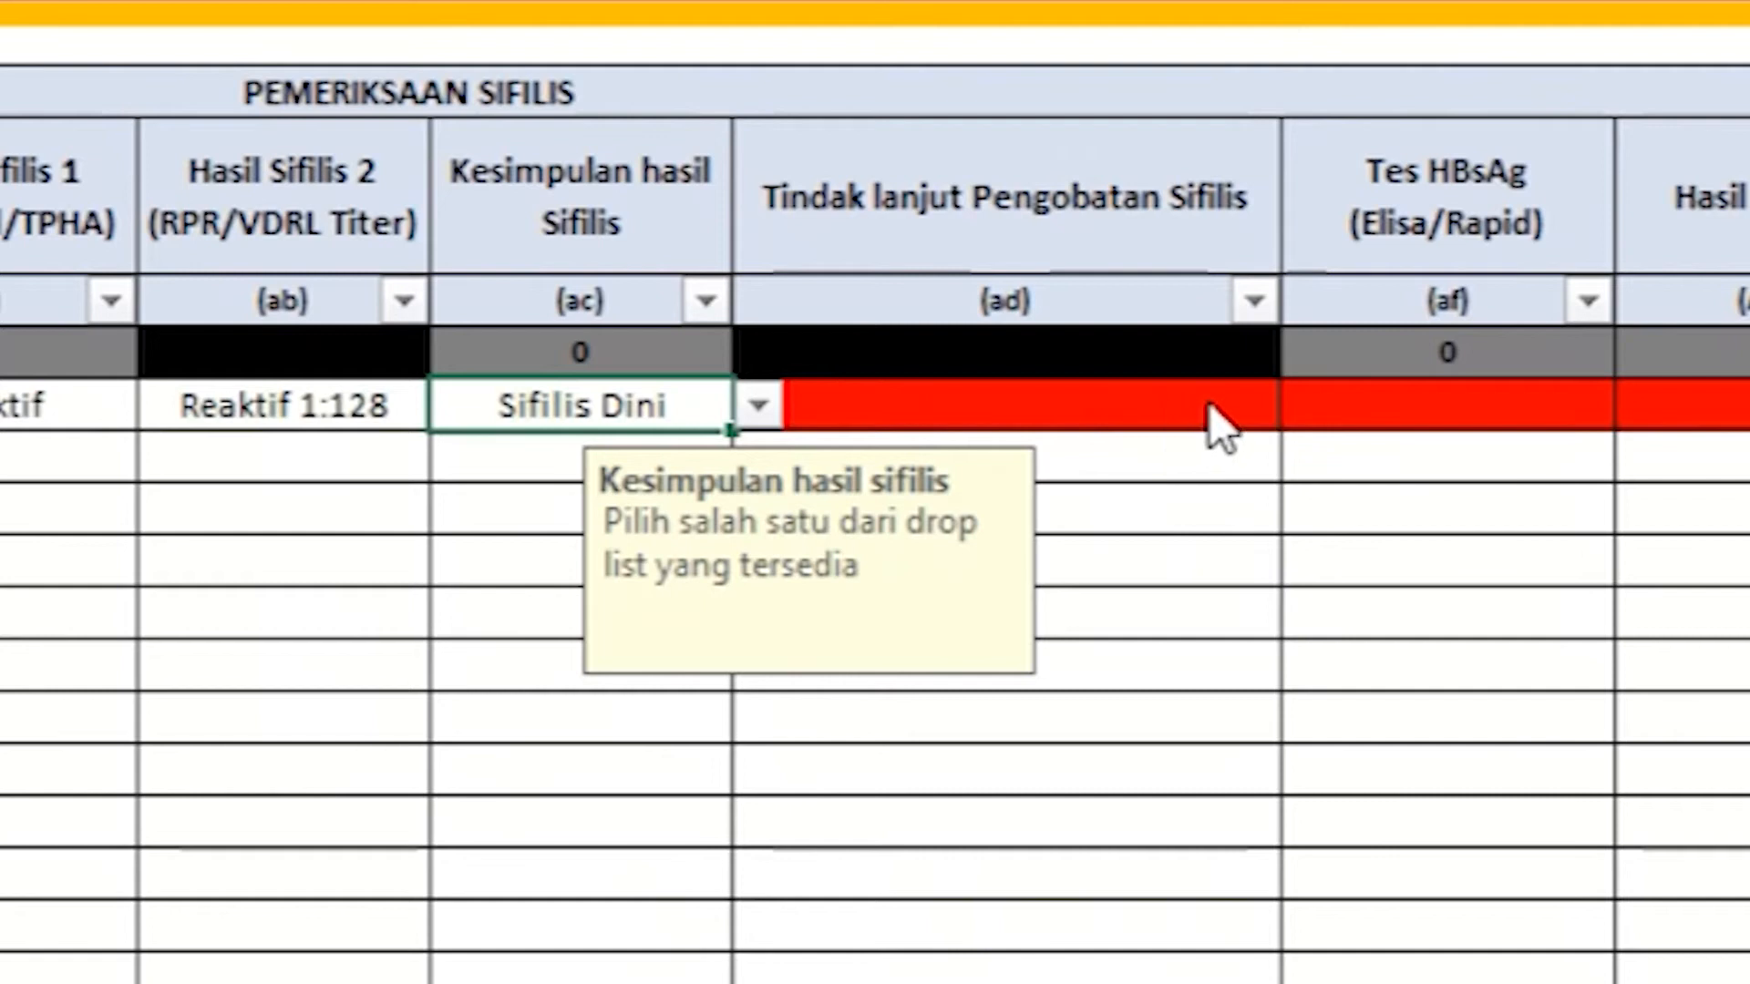
Step: Pick Ya in row 1's Tindak lanjut Pengobatan Sifilis dropdown
{"action": "left_click", "coordinate": [1219, 415]}
{"action": "left_click", "coordinate": [1309, 407]}
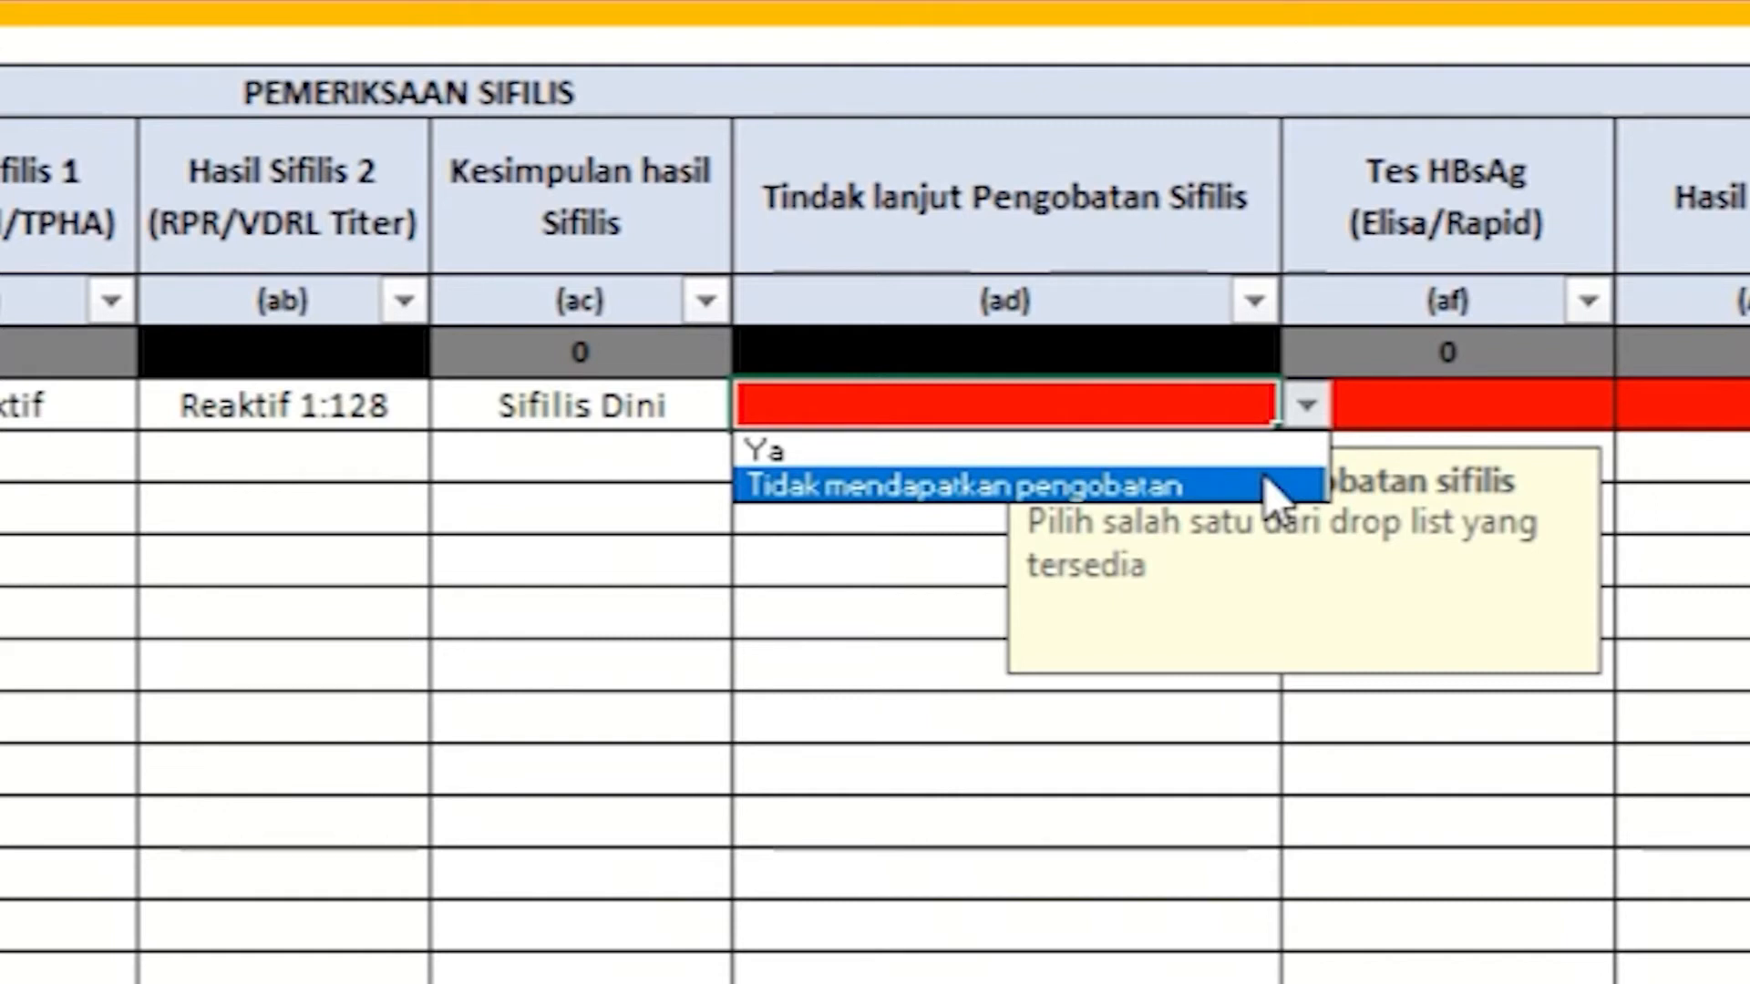
{"action": "left_click", "coordinate": [1254, 450]}
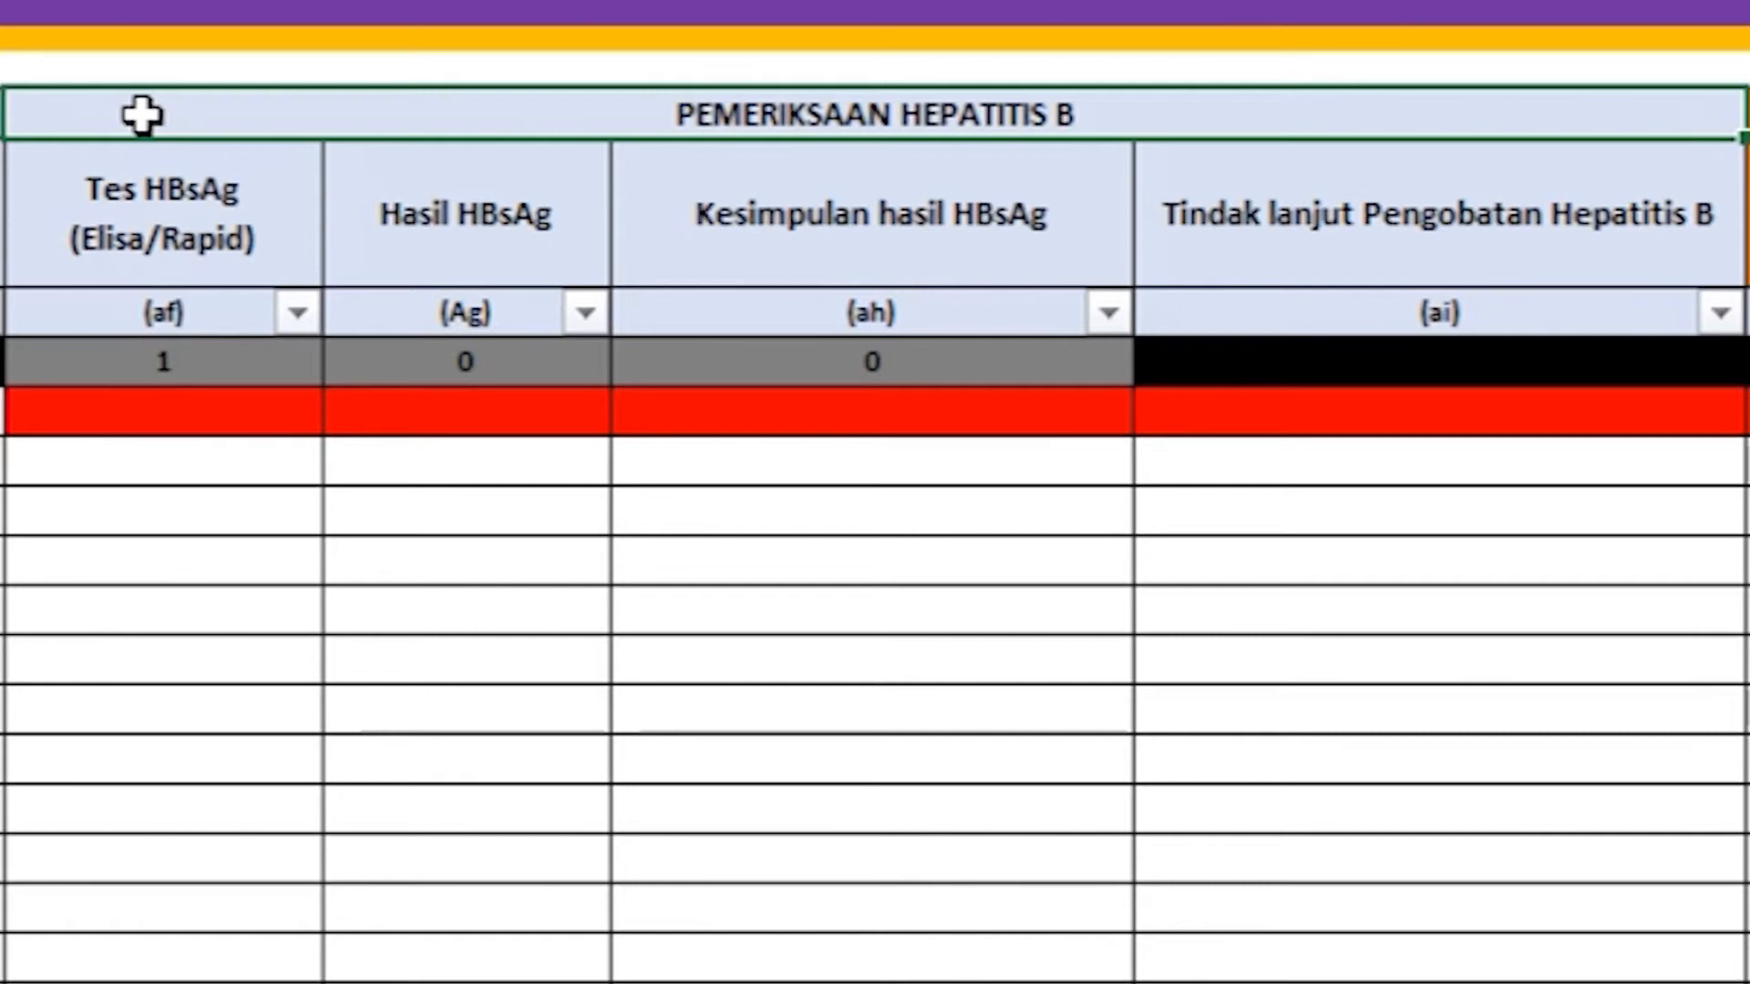
Step: Set the visit's Tes HBsAg to Rapid
{"action": "left_click", "coordinate": [32, 216]}
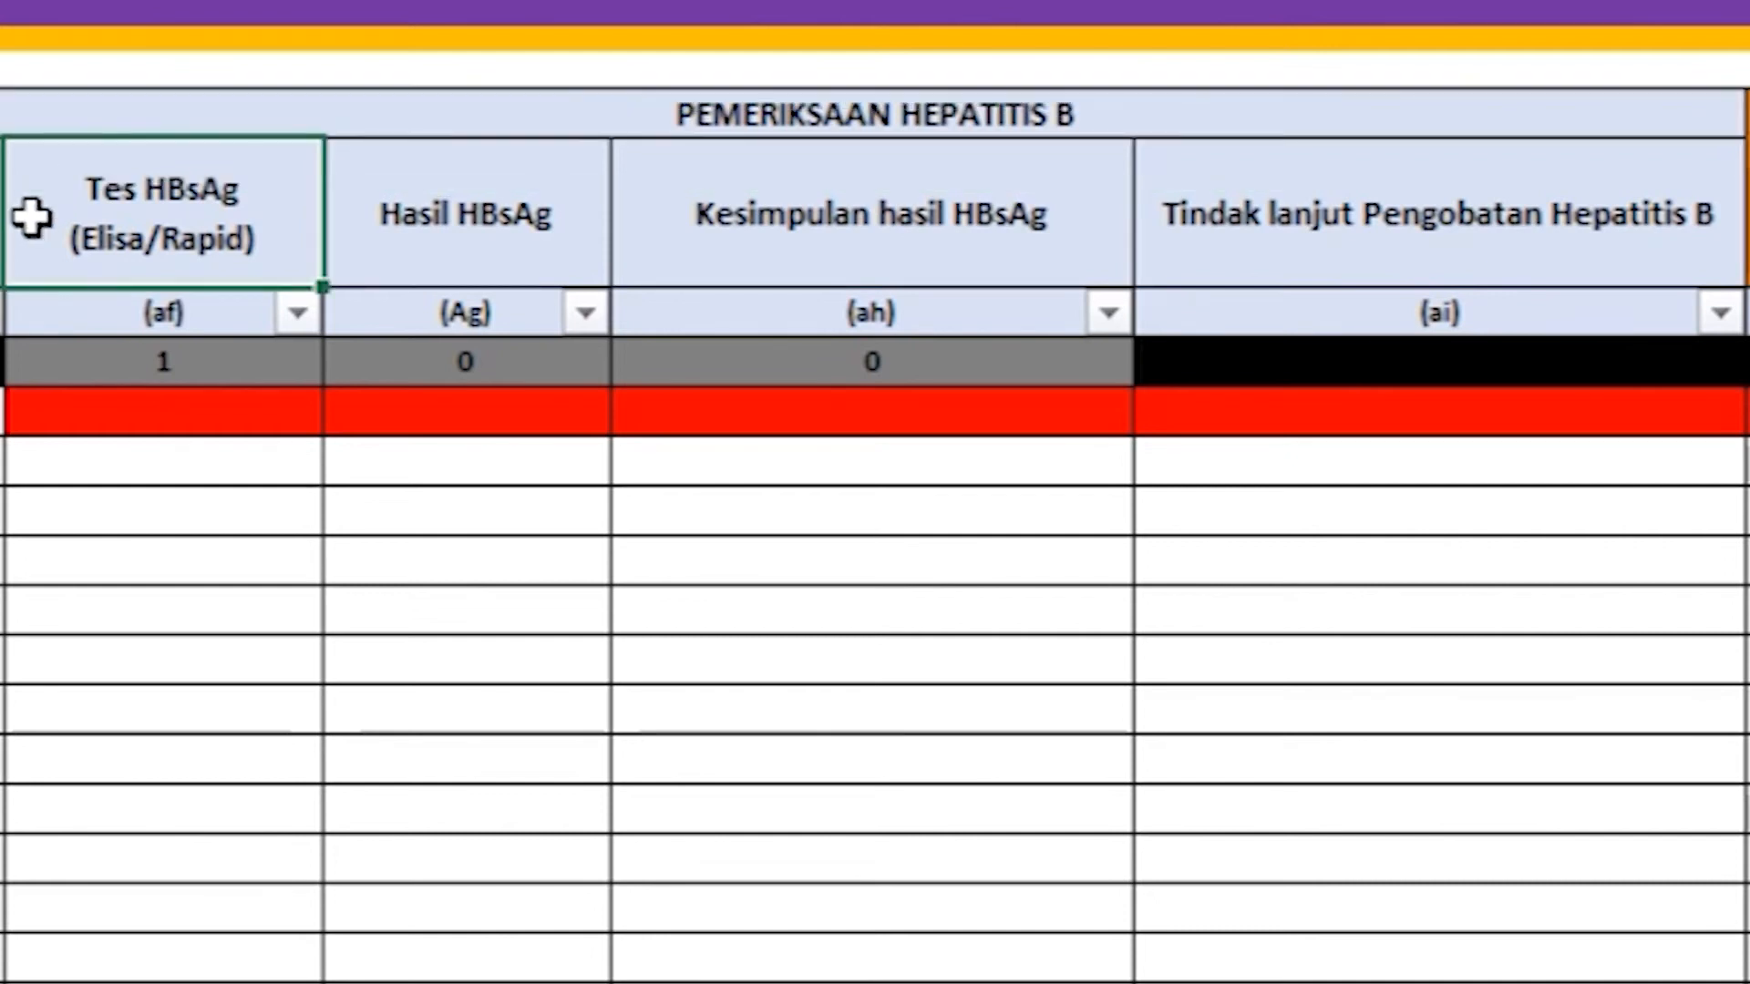
{"action": "left_click", "coordinate": [199, 397]}
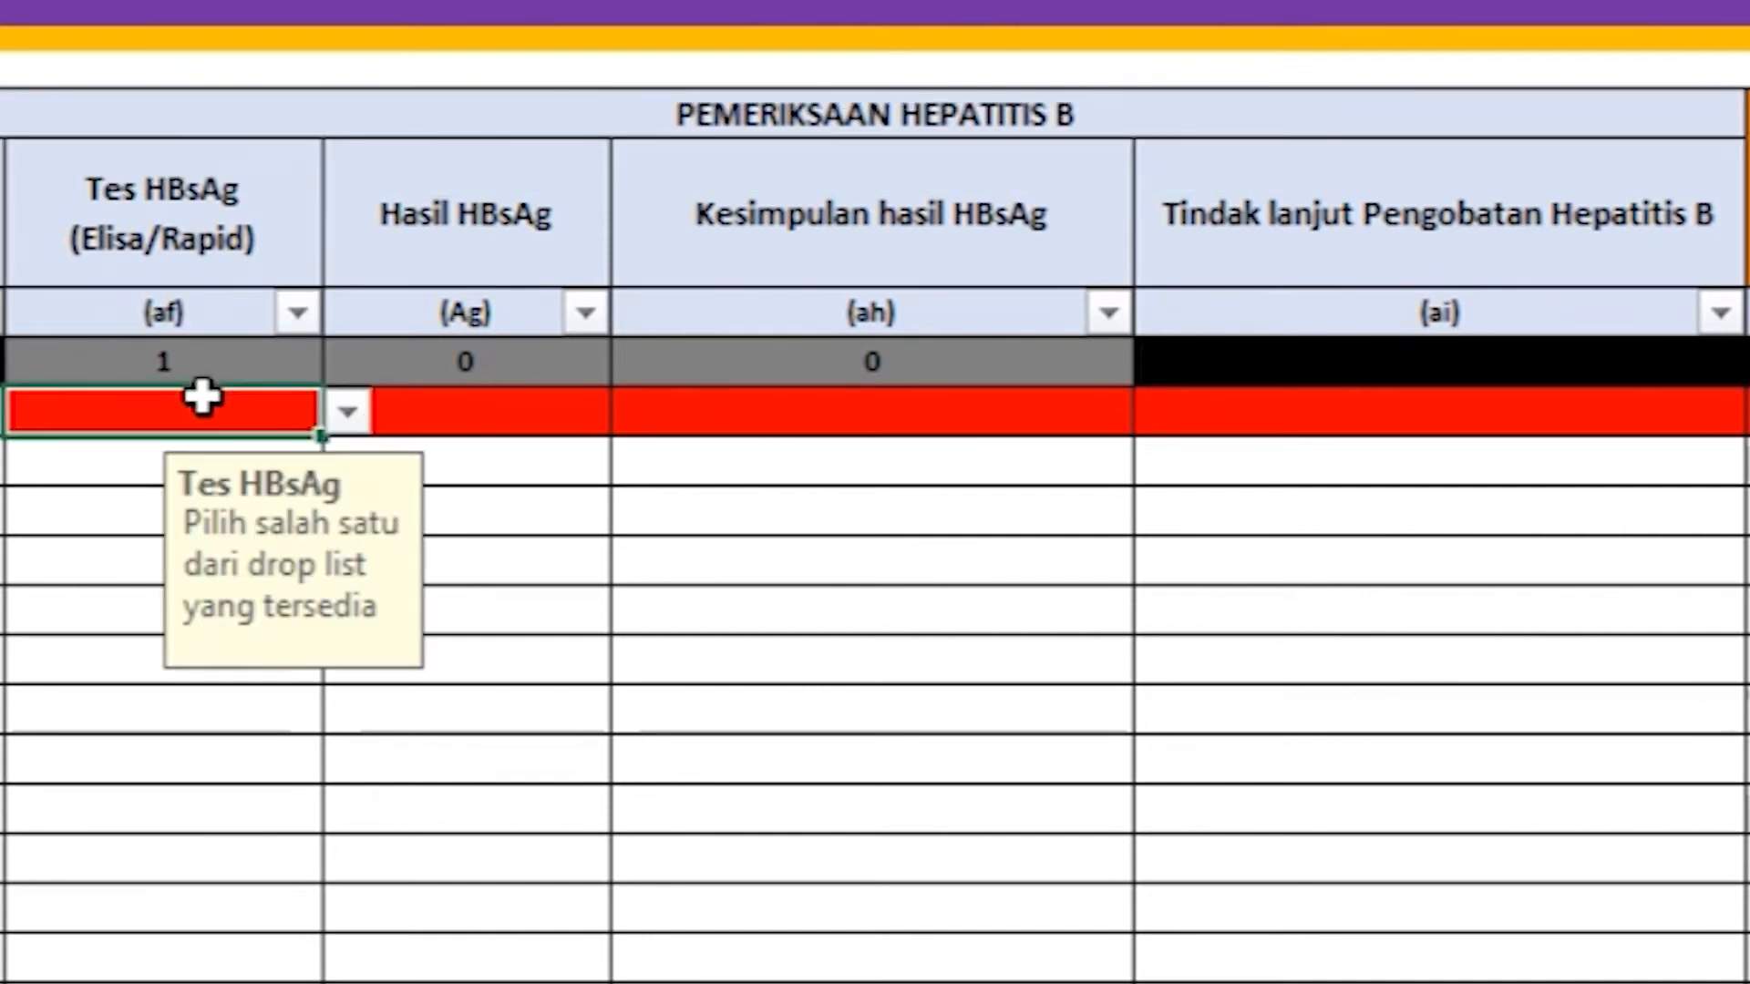
{"action": "left_click", "coordinate": [351, 416]}
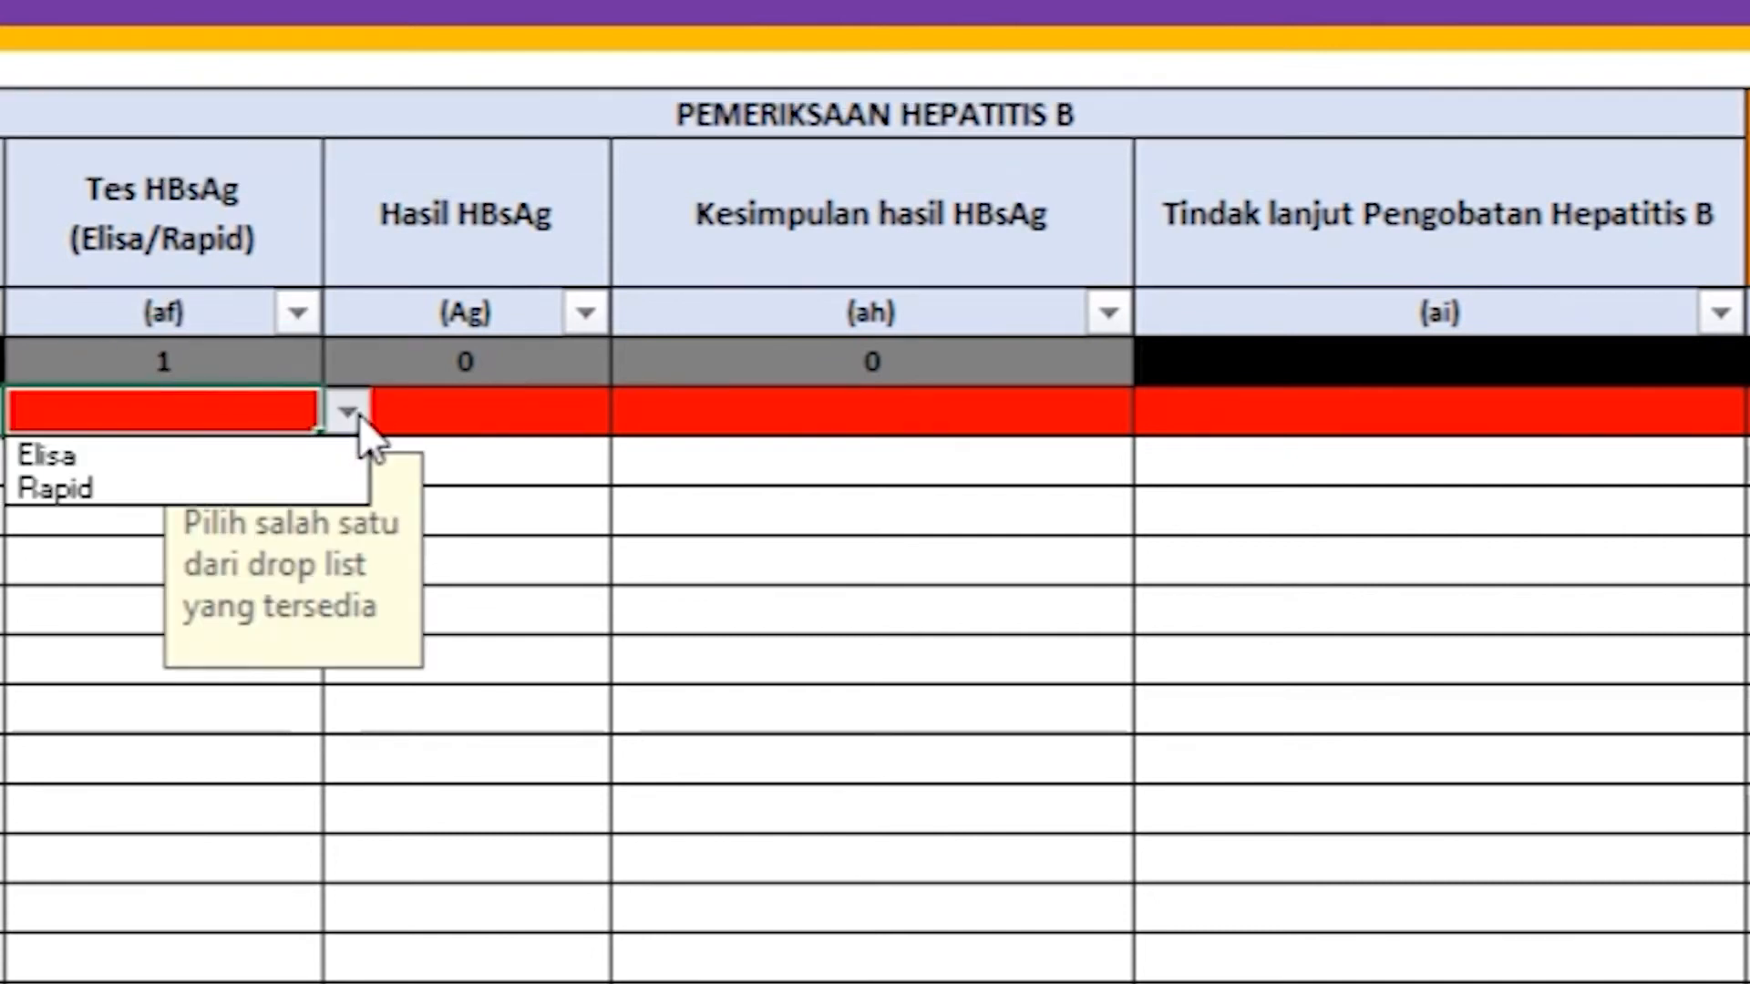
{"action": "left_click", "coordinate": [319, 492]}
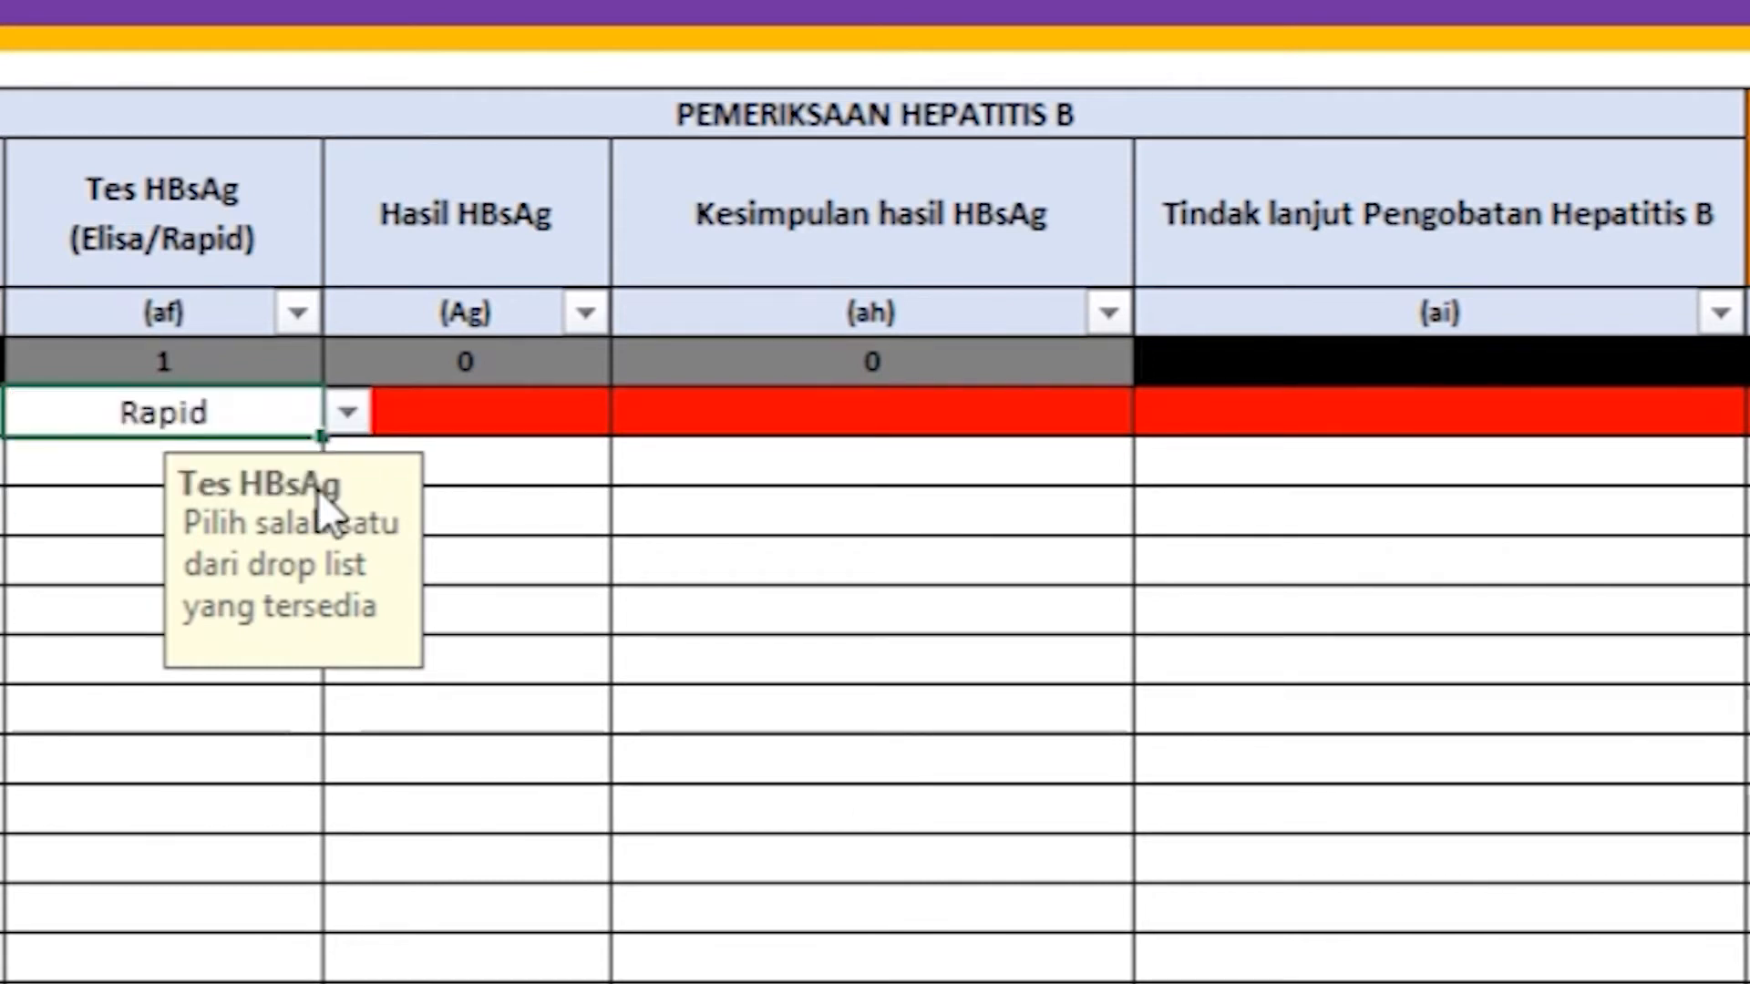
{"action": "left_click", "coordinate": [320, 492]}
Step: Record the Hasil HBsAg result as Reaktif
{"action": "left_click", "coordinate": [376, 253]}
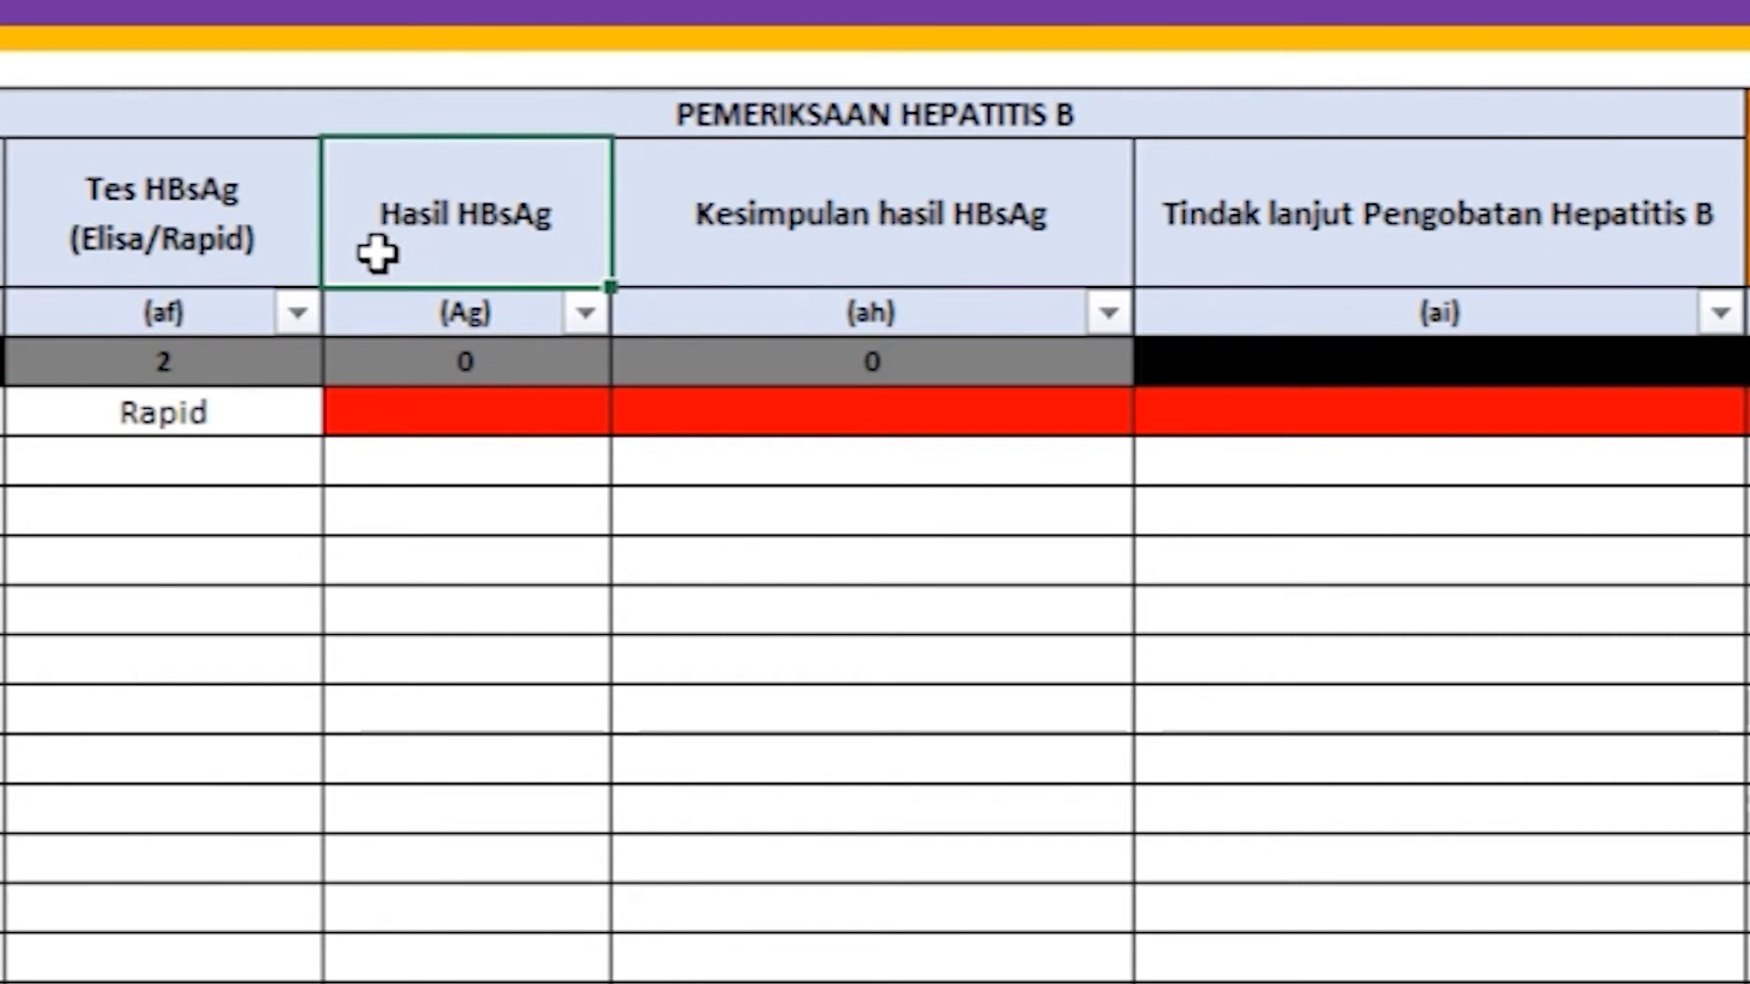
{"action": "left_click", "coordinate": [382, 408]}
{"action": "left_click", "coordinate": [636, 412]}
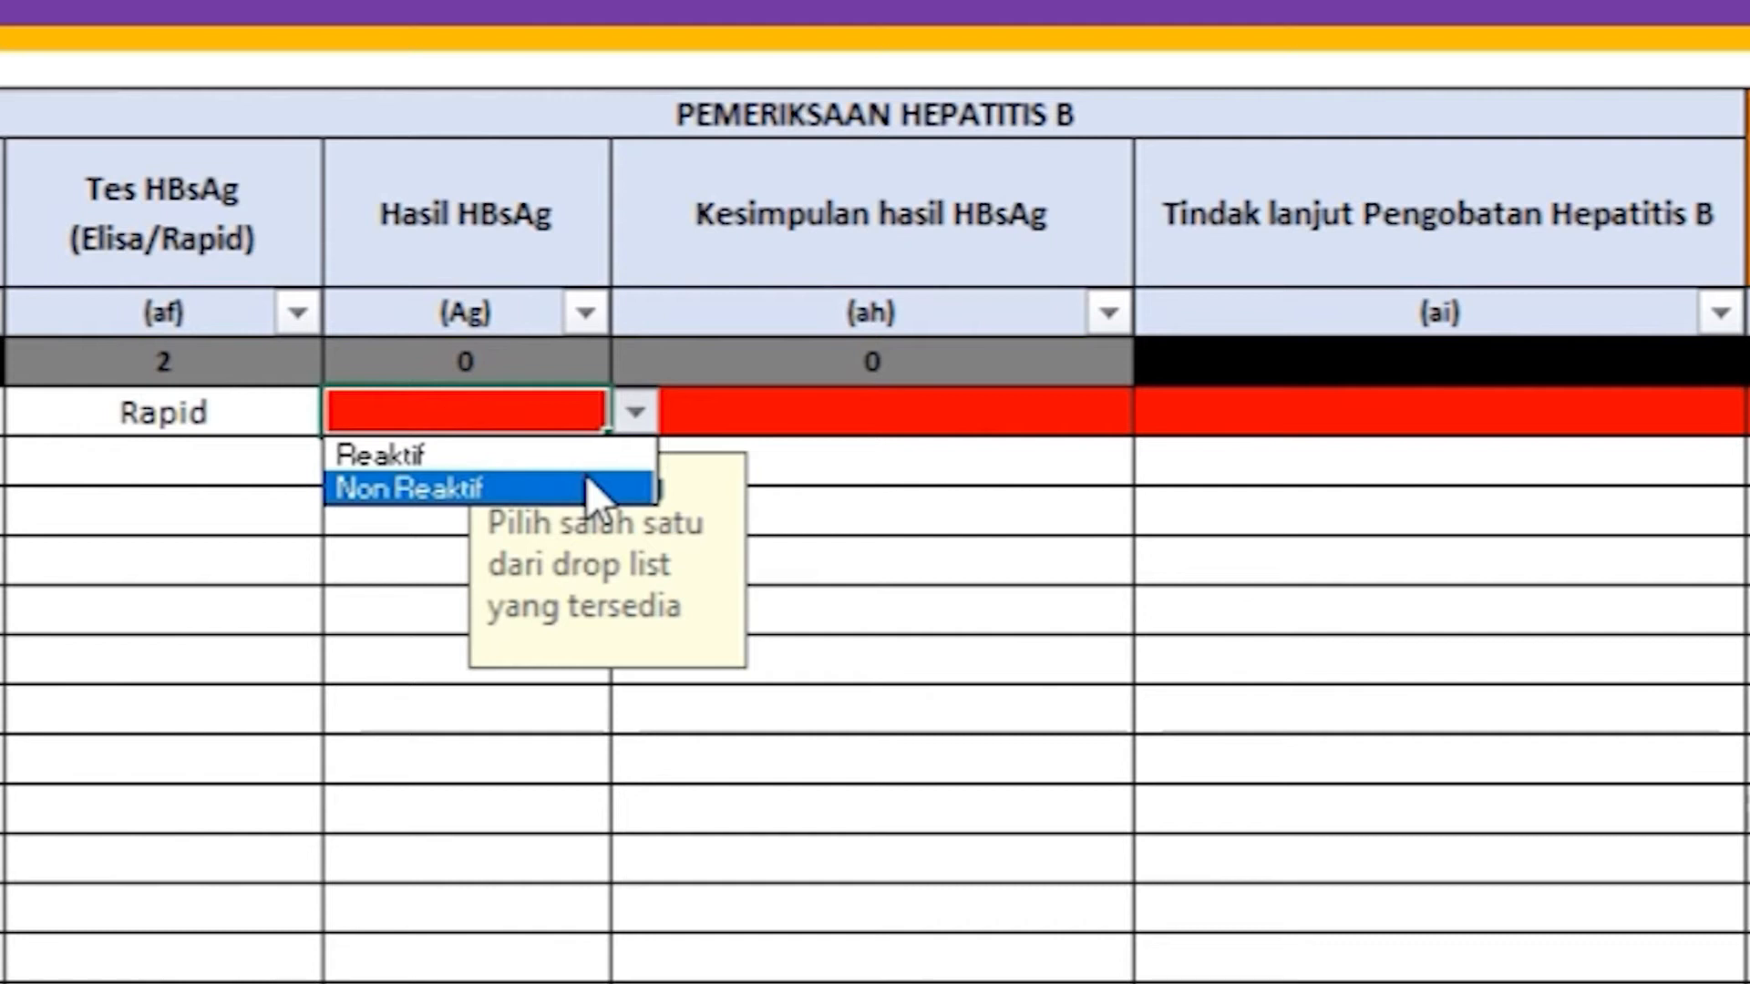
{"action": "left_click", "coordinate": [587, 455]}
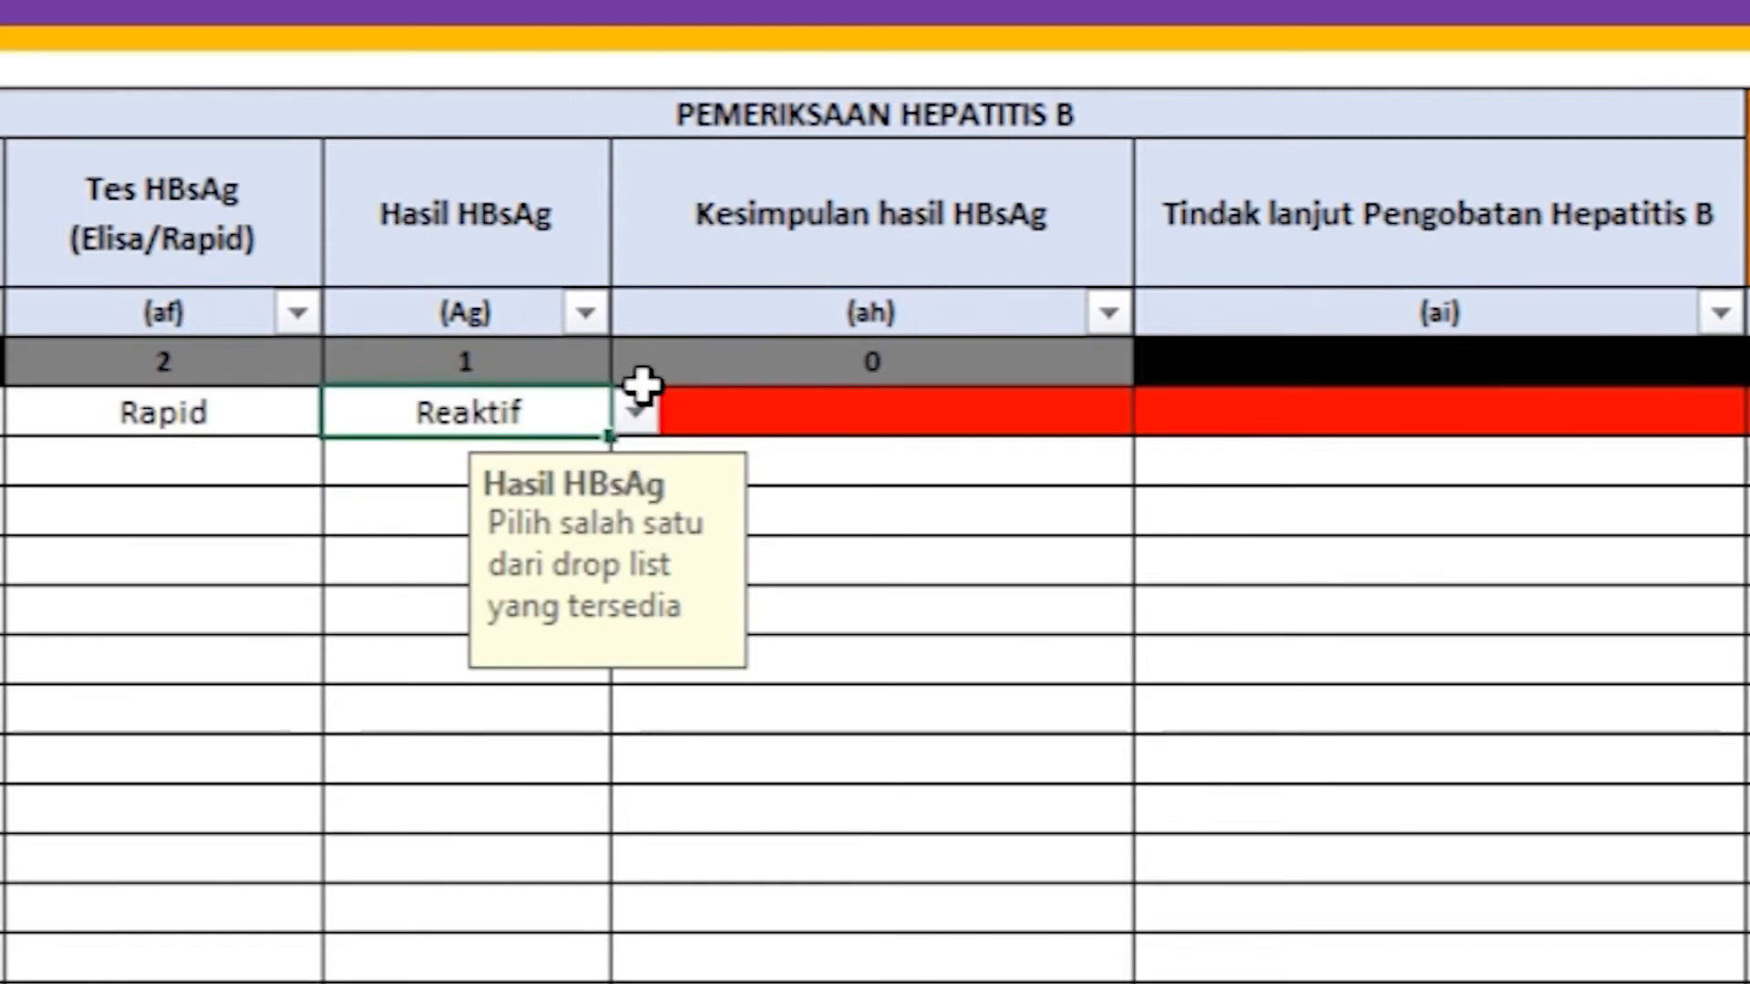
Step: Set the Kesimpulan hasil HBsAg to Positif HBsAg, correcting an initial Negatif HBsAg
{"action": "left_click", "coordinate": [638, 245]}
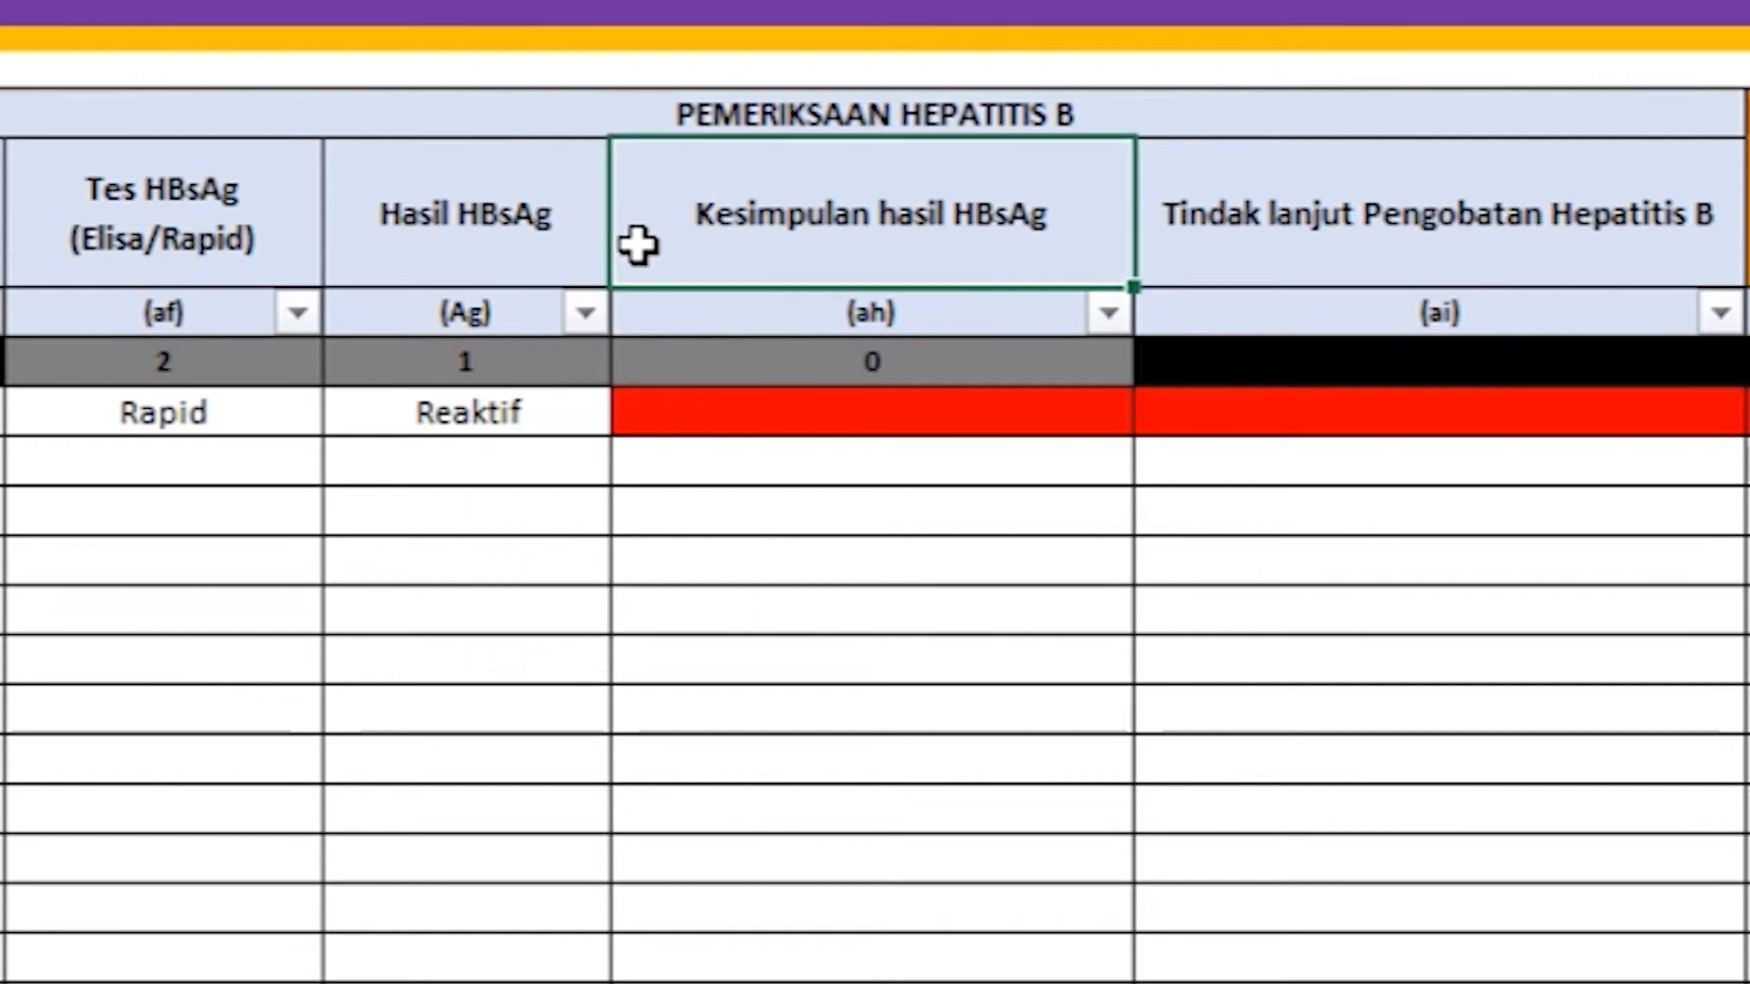
{"action": "left_click", "coordinate": [638, 421]}
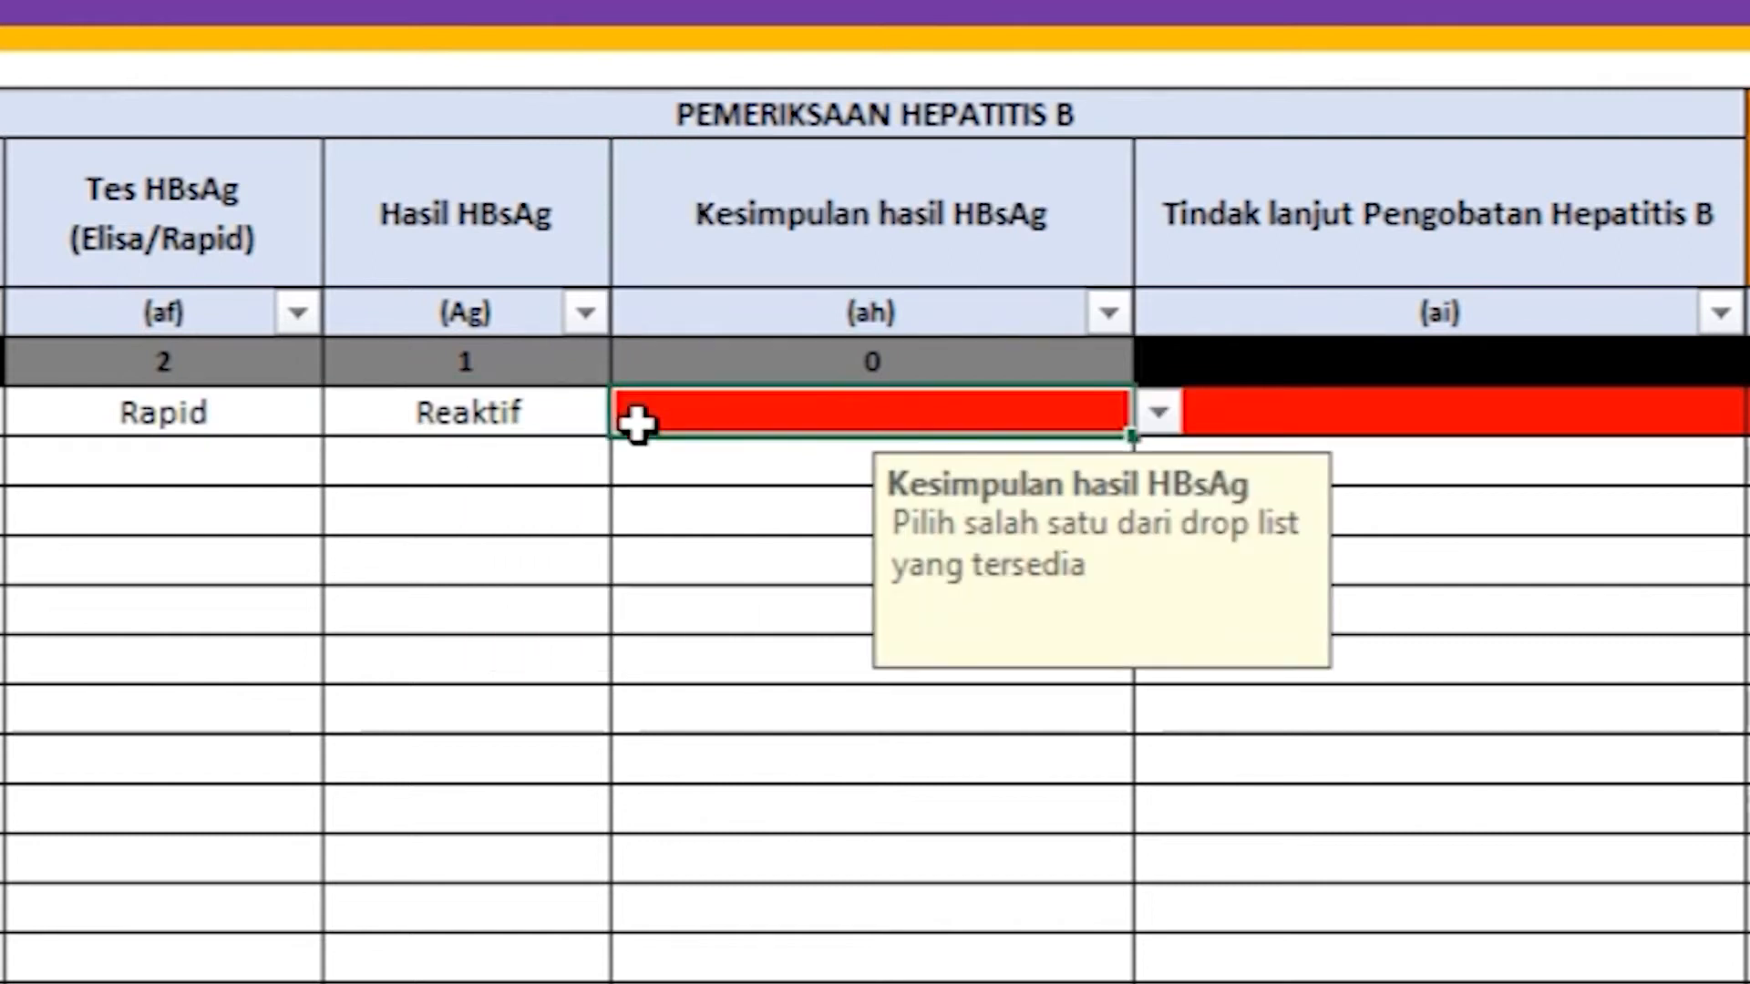
{"action": "left_click", "coordinate": [1157, 414]}
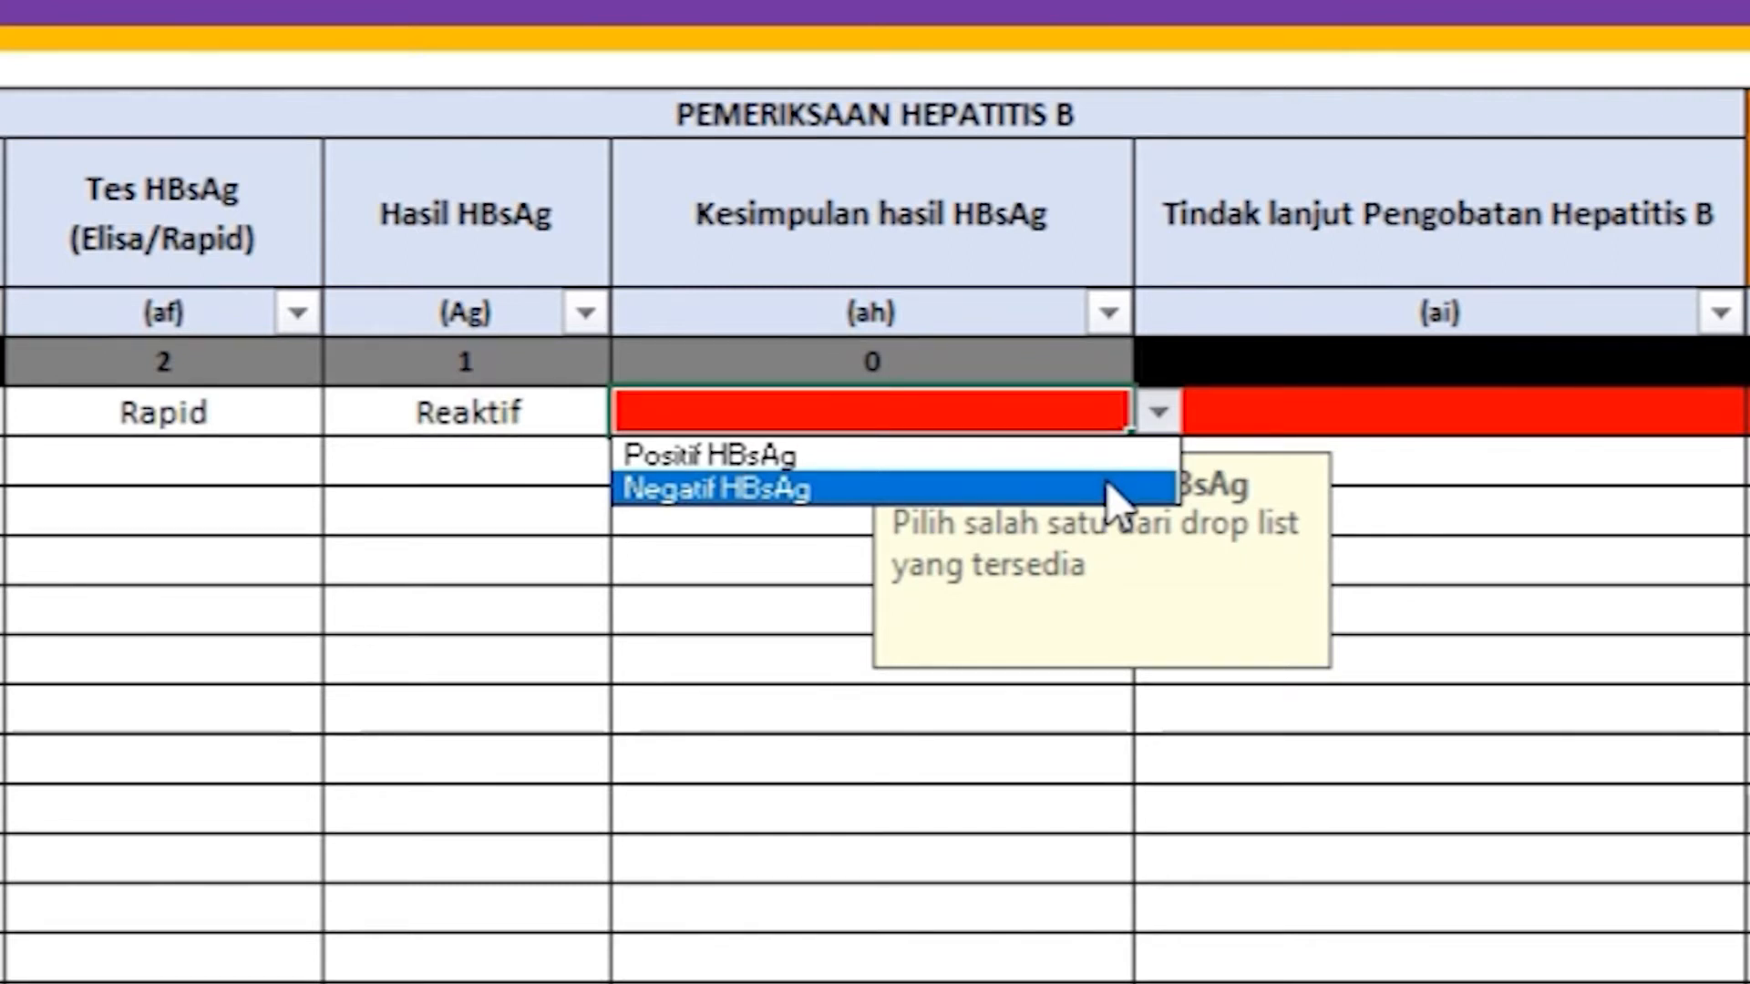
{"action": "left_click", "coordinate": [1114, 493]}
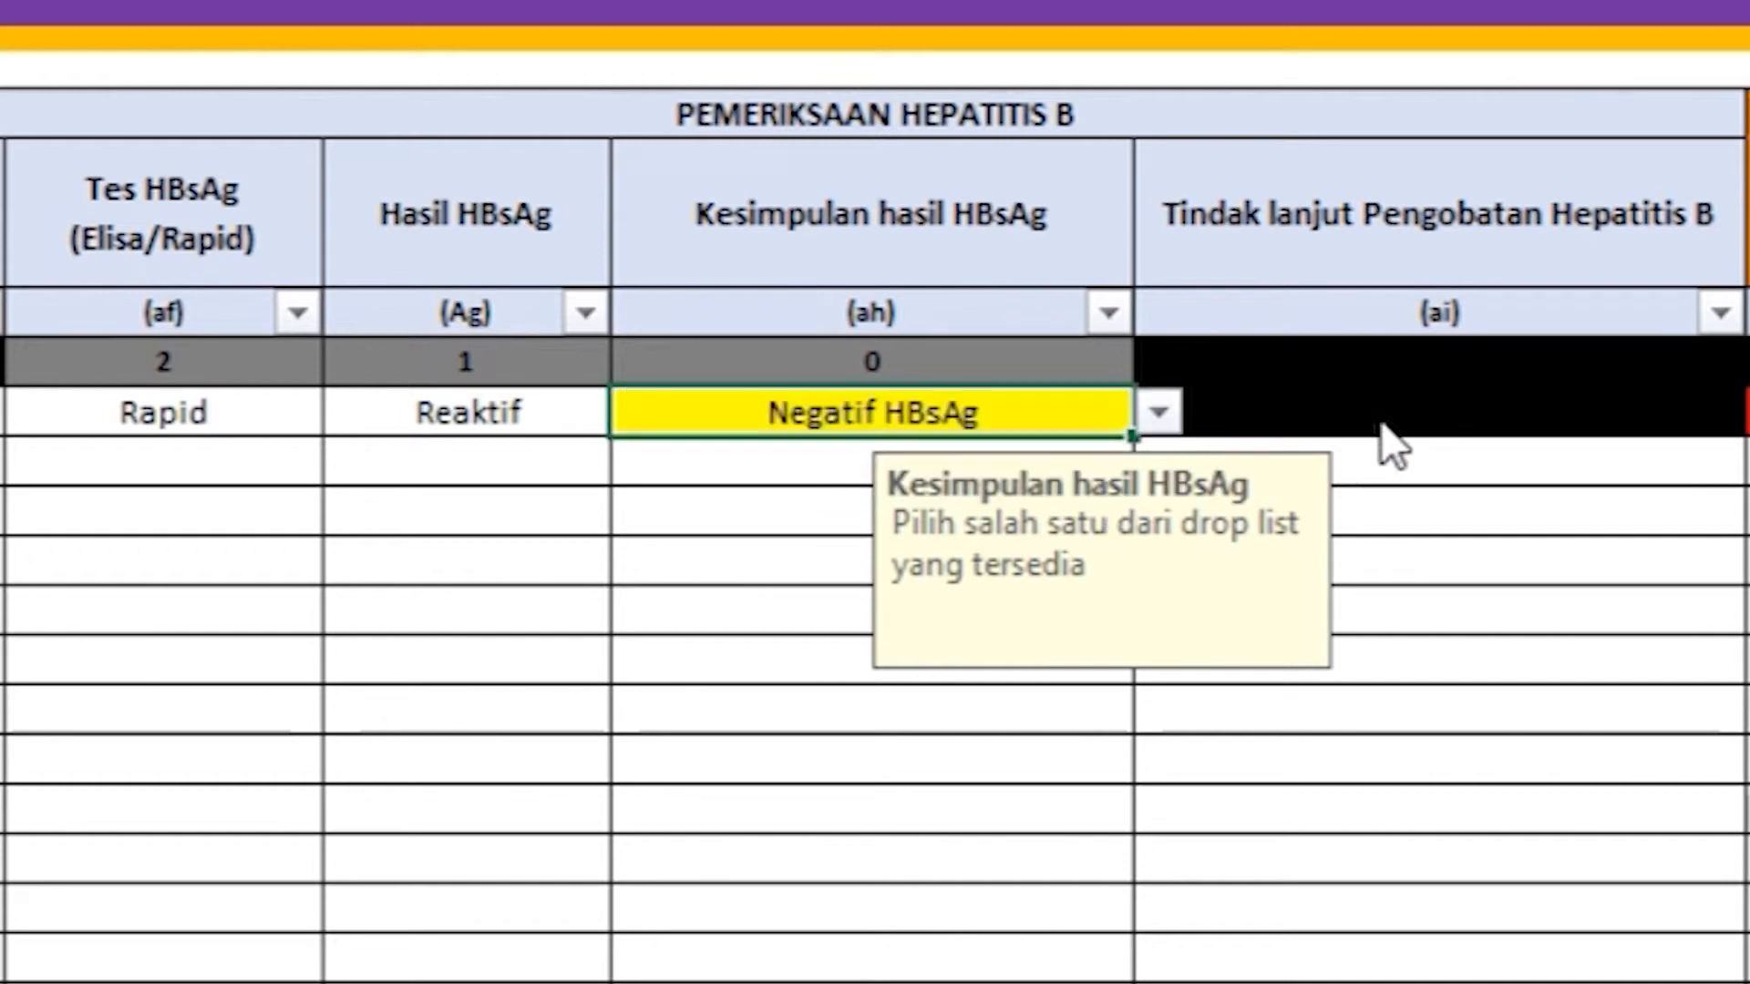
{"action": "left_click", "coordinate": [1457, 408]}
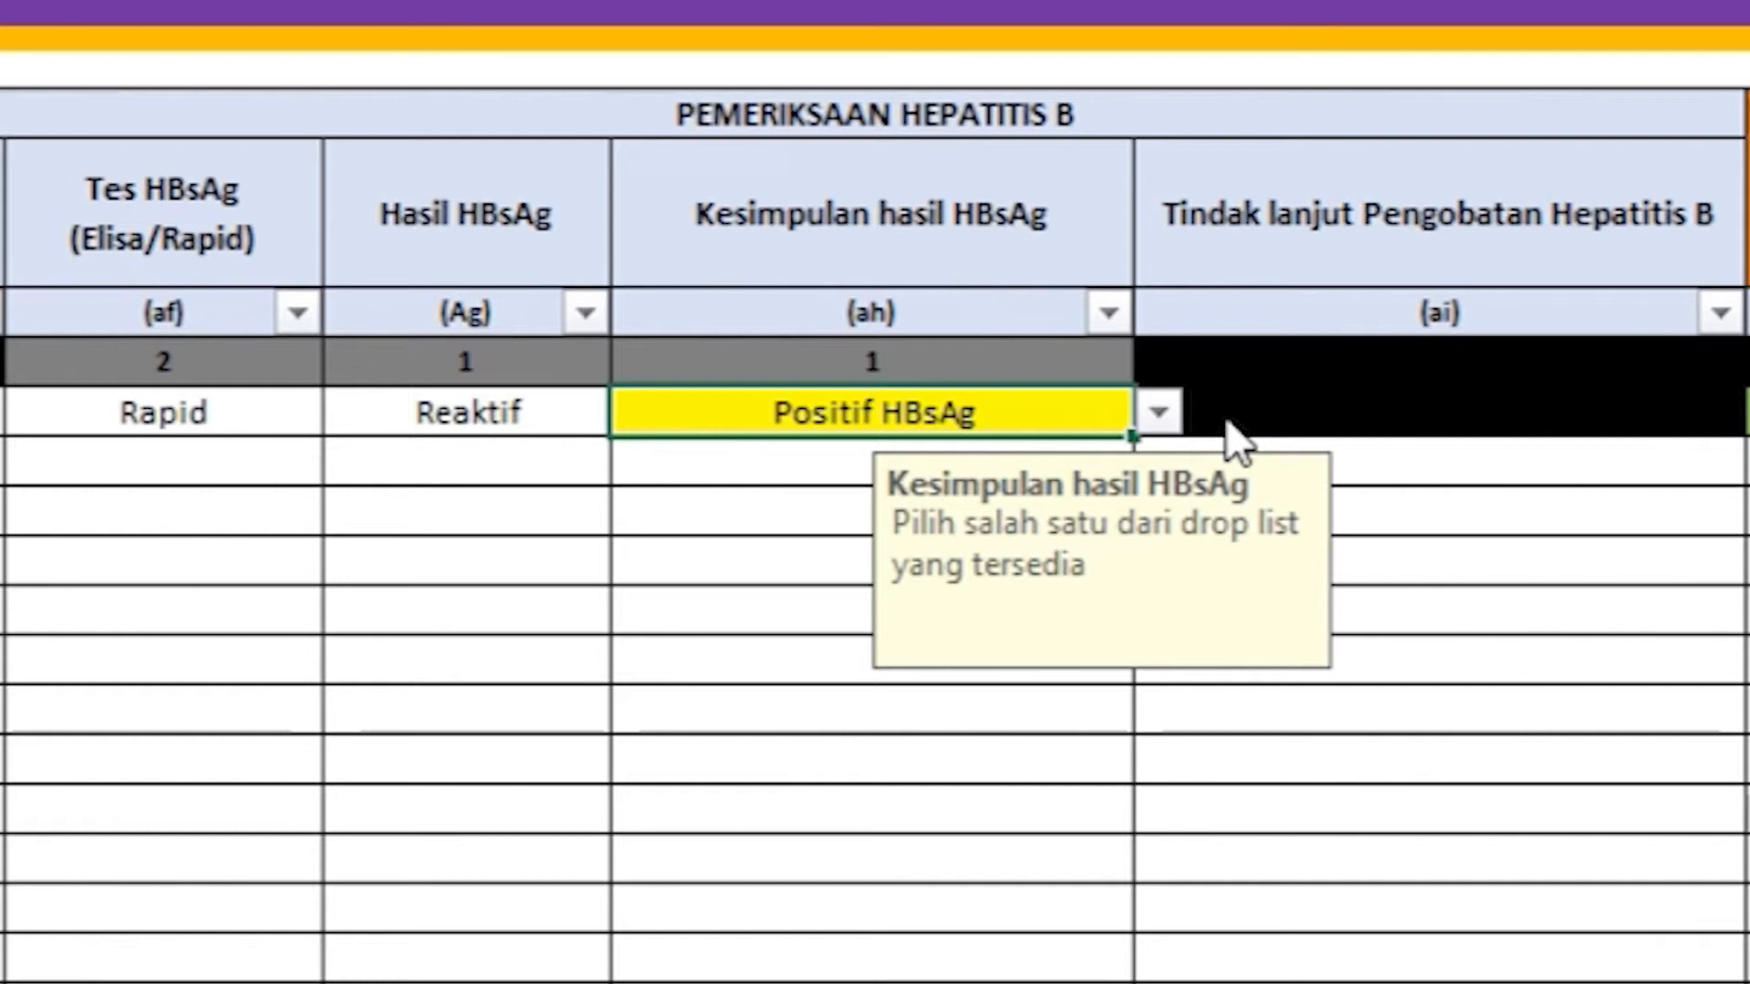
{"action": "left_click", "coordinate": [1162, 417]}
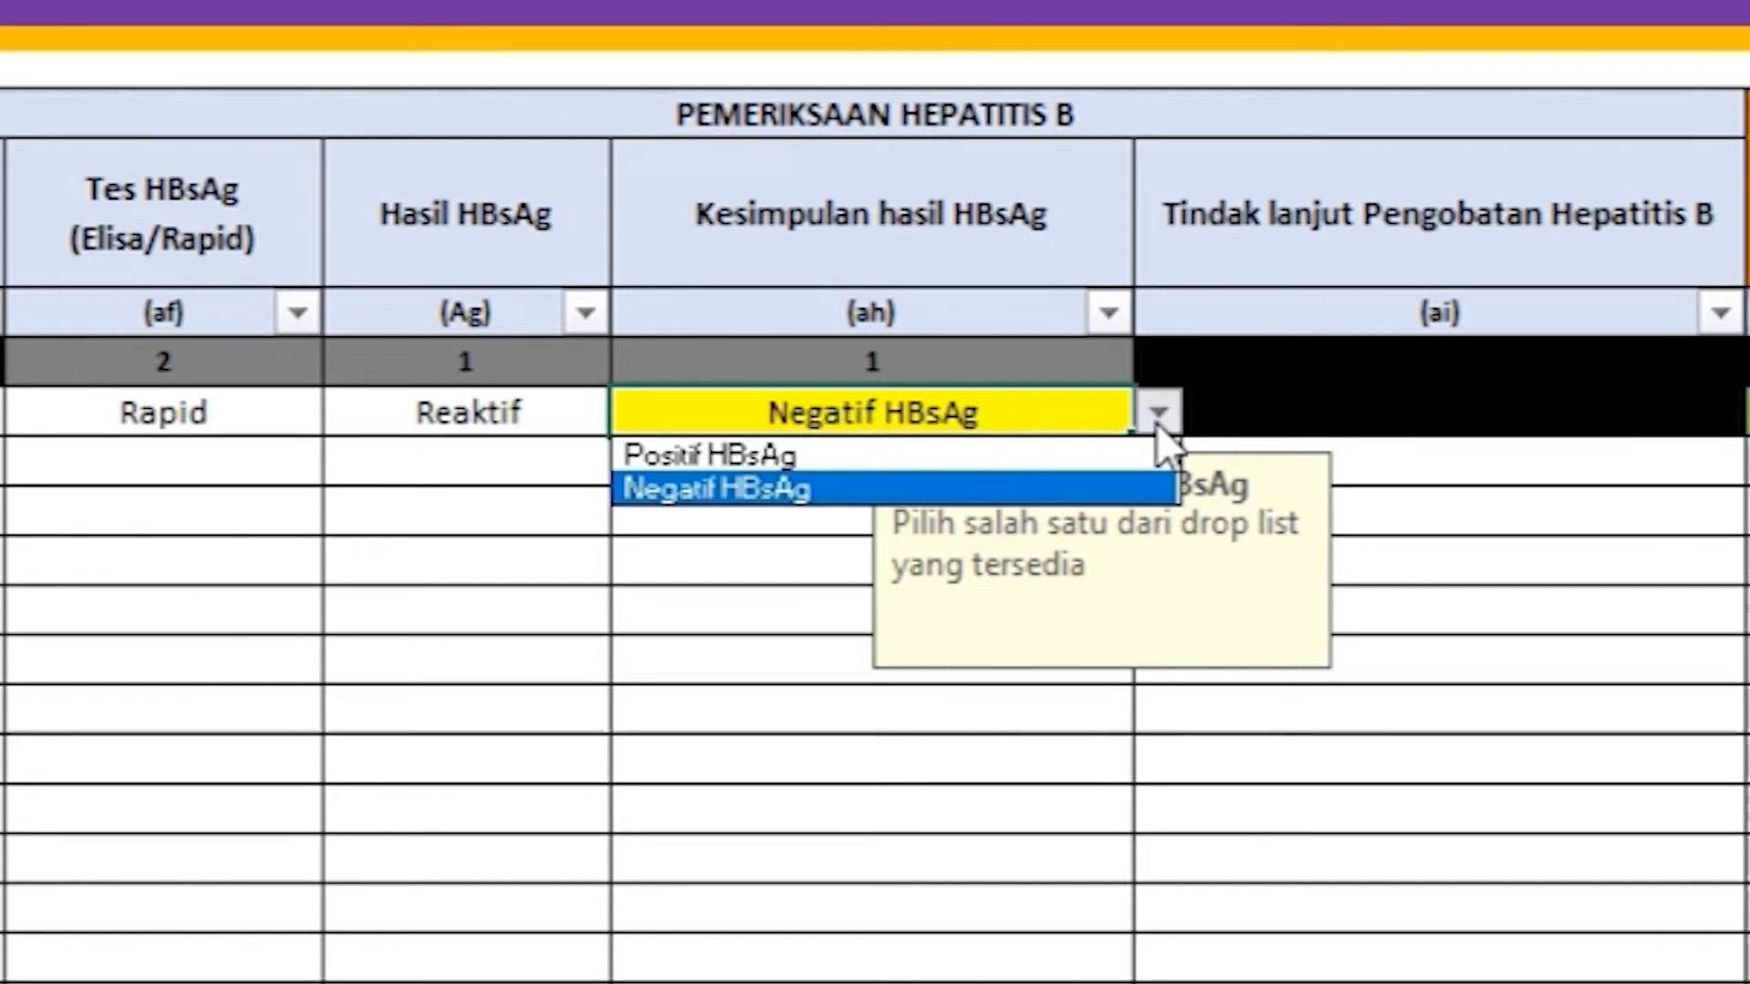
{"action": "left_click", "coordinate": [1129, 453]}
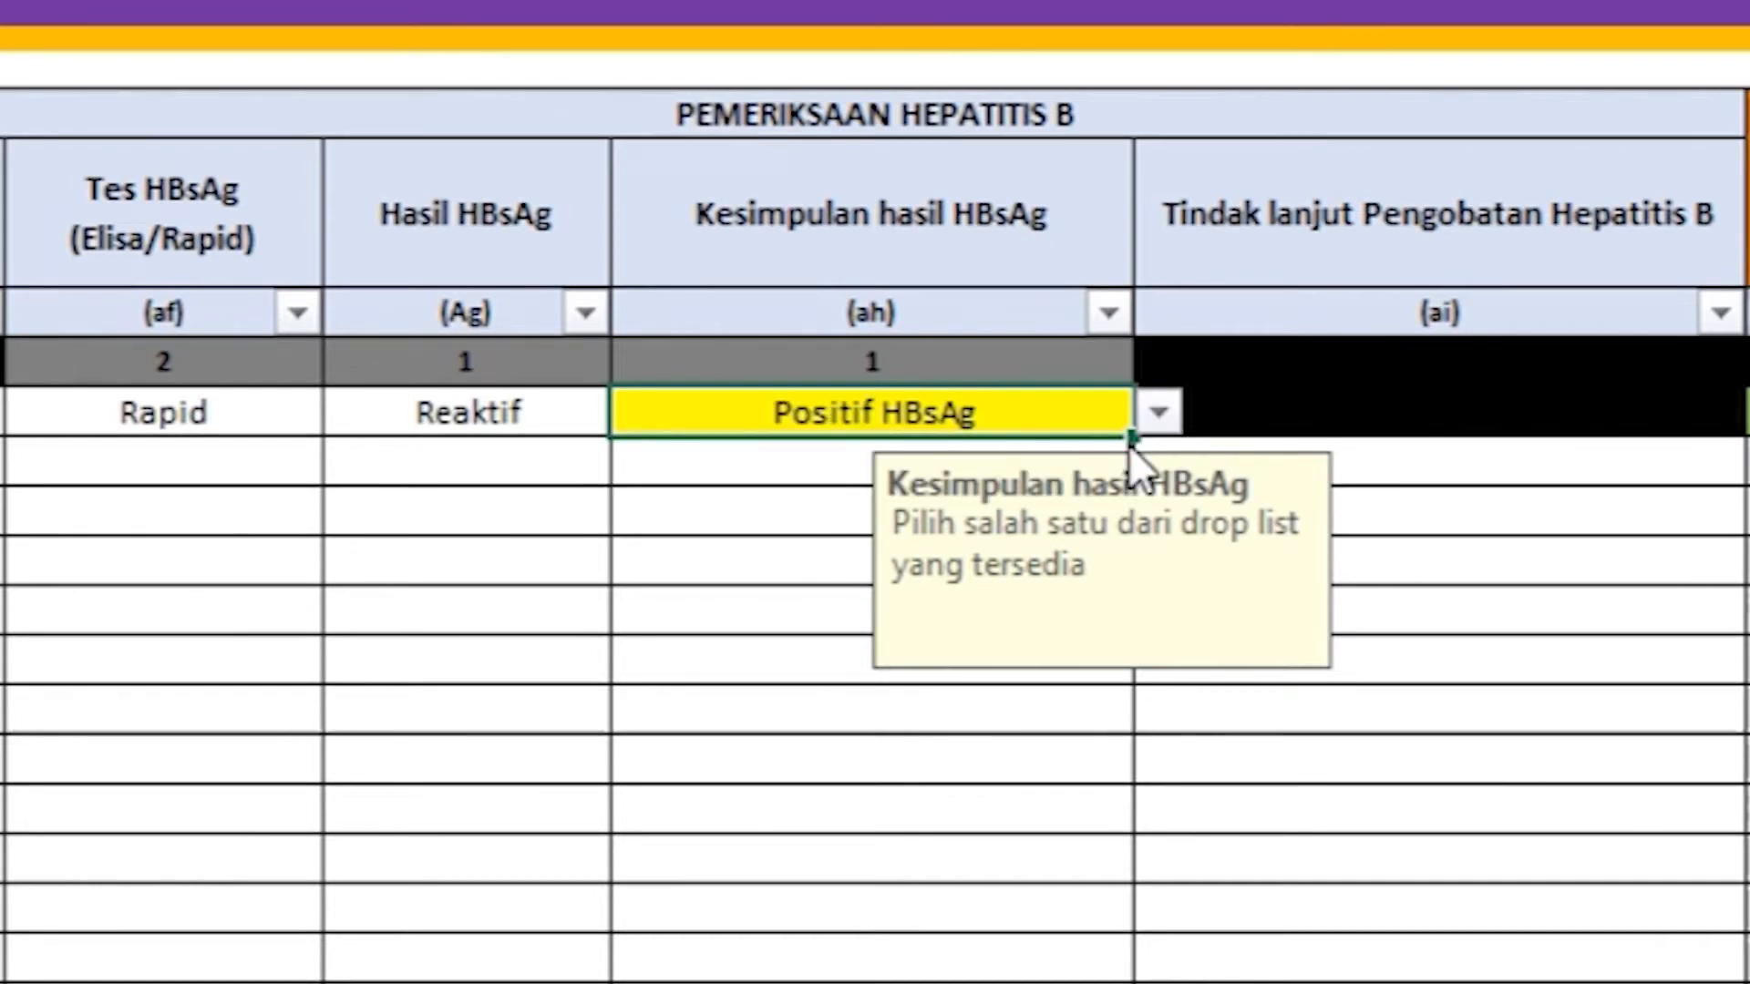
{"action": "left_click", "coordinate": [1203, 425]}
{"action": "left_click", "coordinate": [1166, 265]}
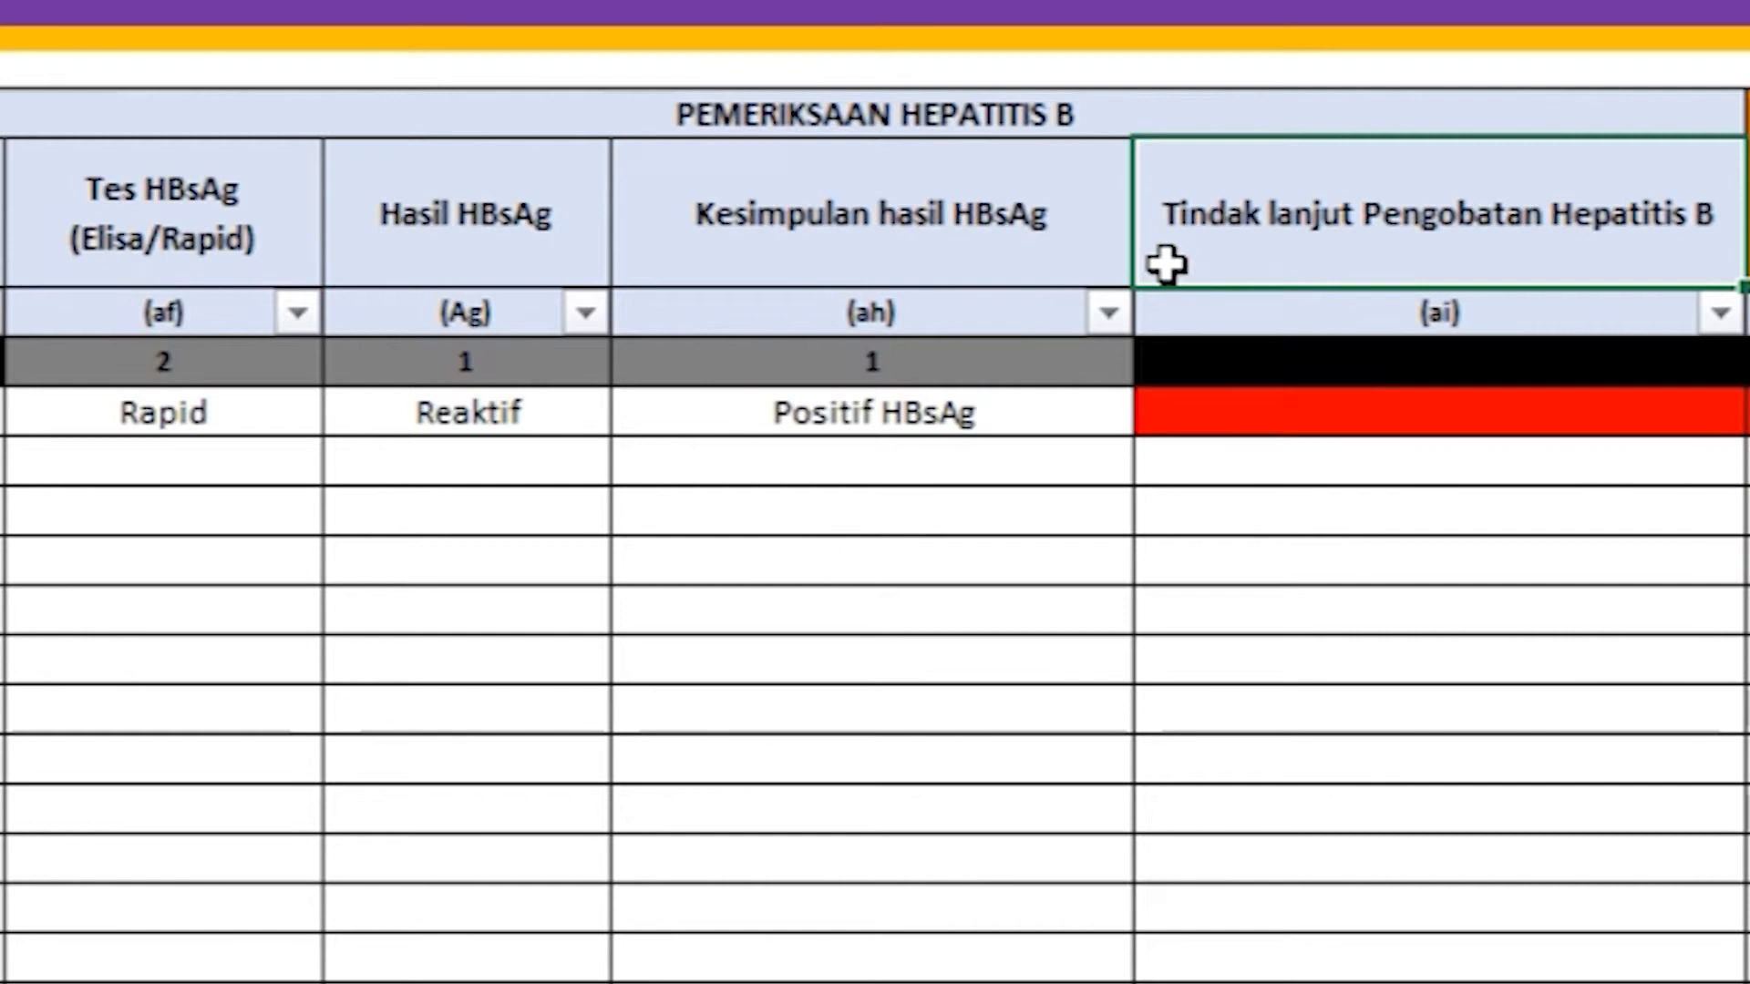
Step: Set the hepatitis B follow-up treatment to Rujuk Ke RS/FKRTL
{"action": "left_click", "coordinate": [1192, 418]}
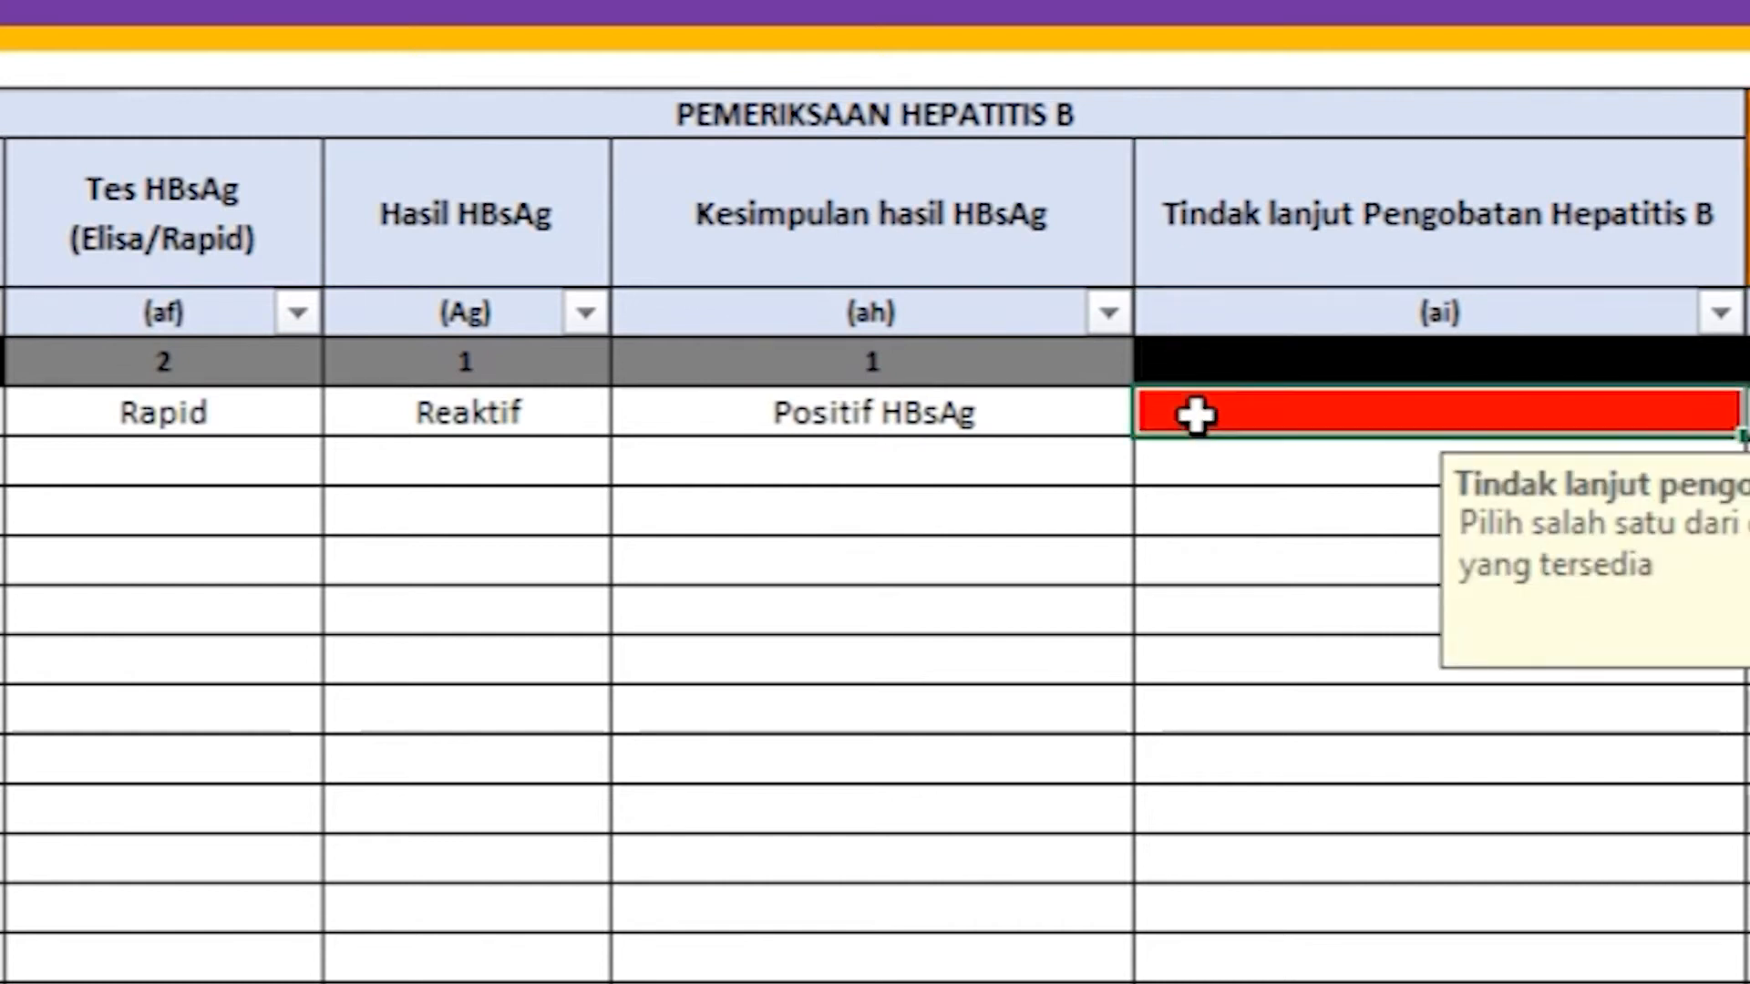
{"action": "left_click", "coordinate": [1734, 397]}
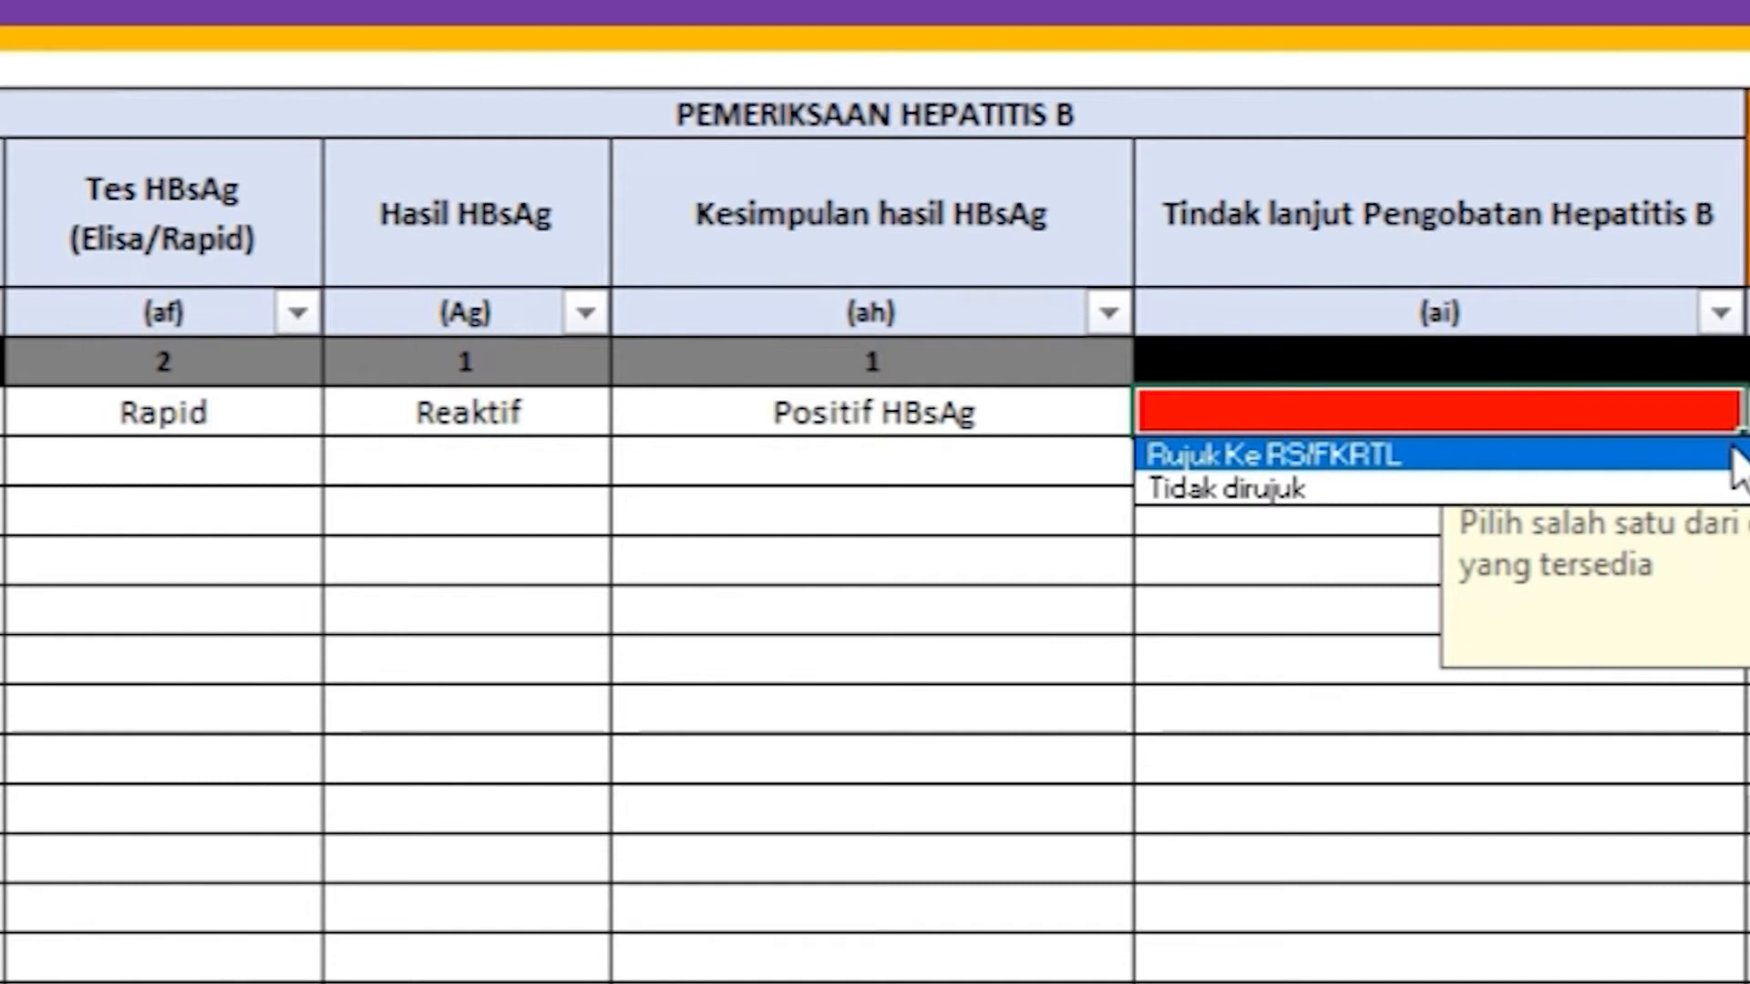
{"action": "left_click", "coordinate": [1732, 456]}
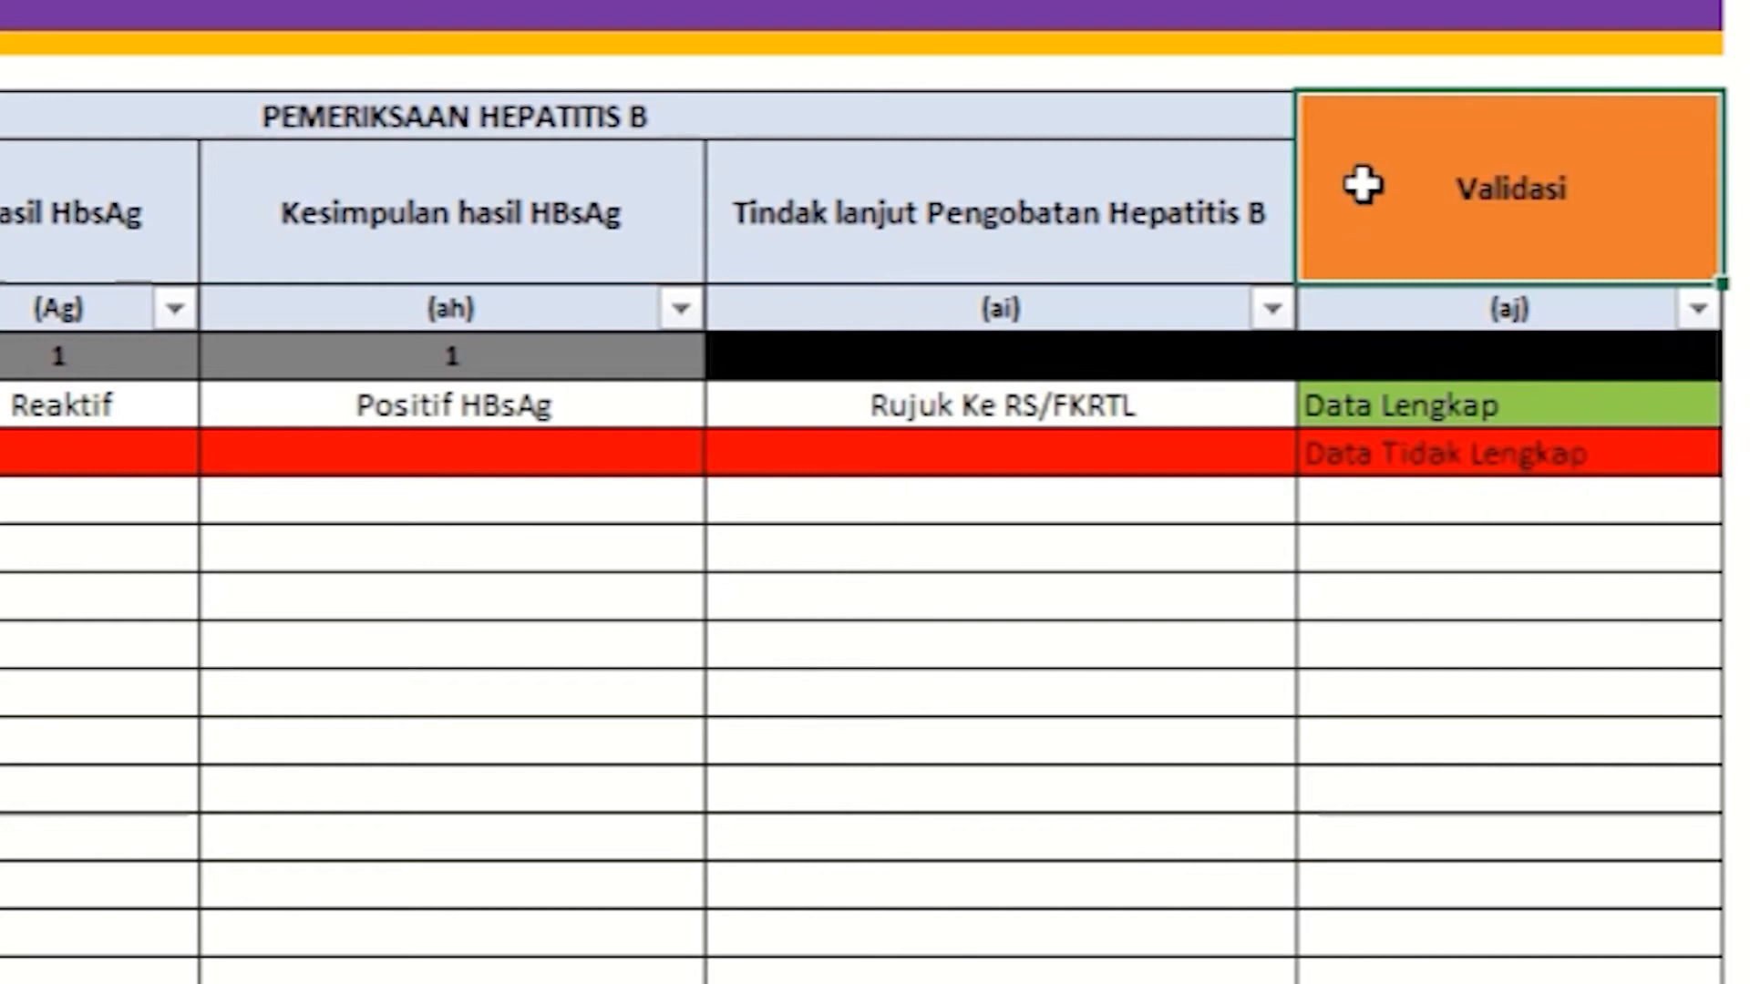
Step: Verify the Validasi column shows Data Lengkap, then select the row below
{"action": "left_click", "coordinate": [1680, 407]}
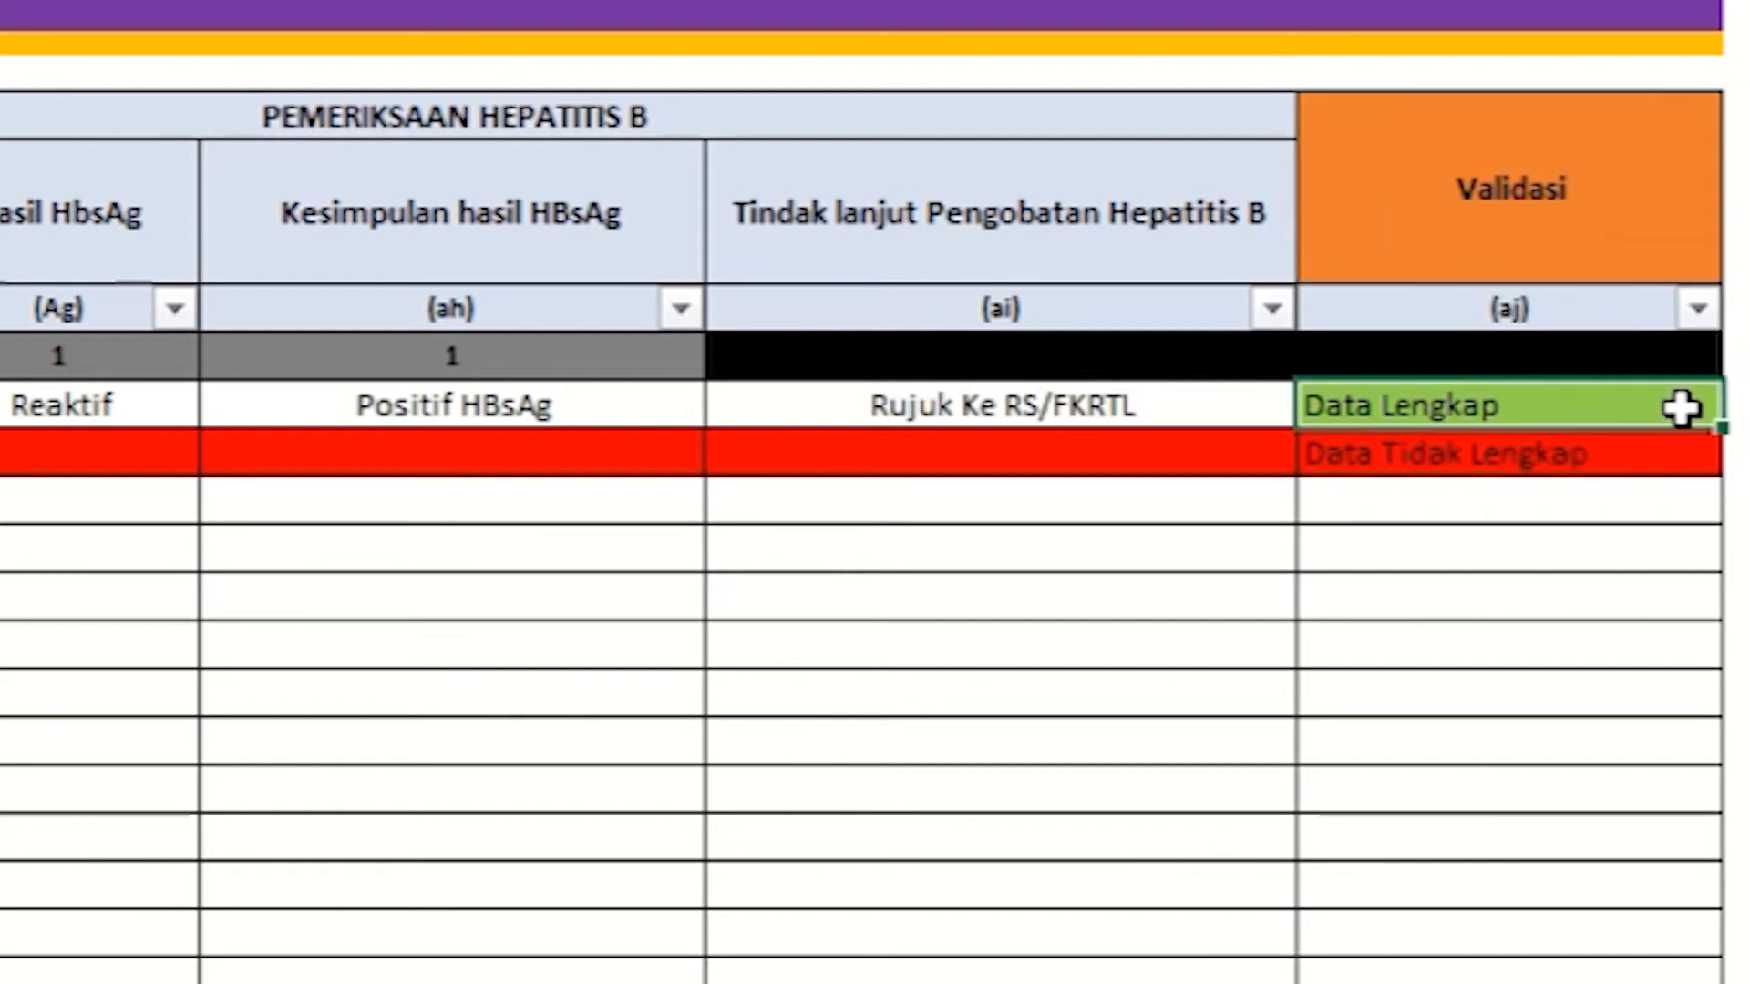
{"action": "left_click", "coordinate": [1362, 186]}
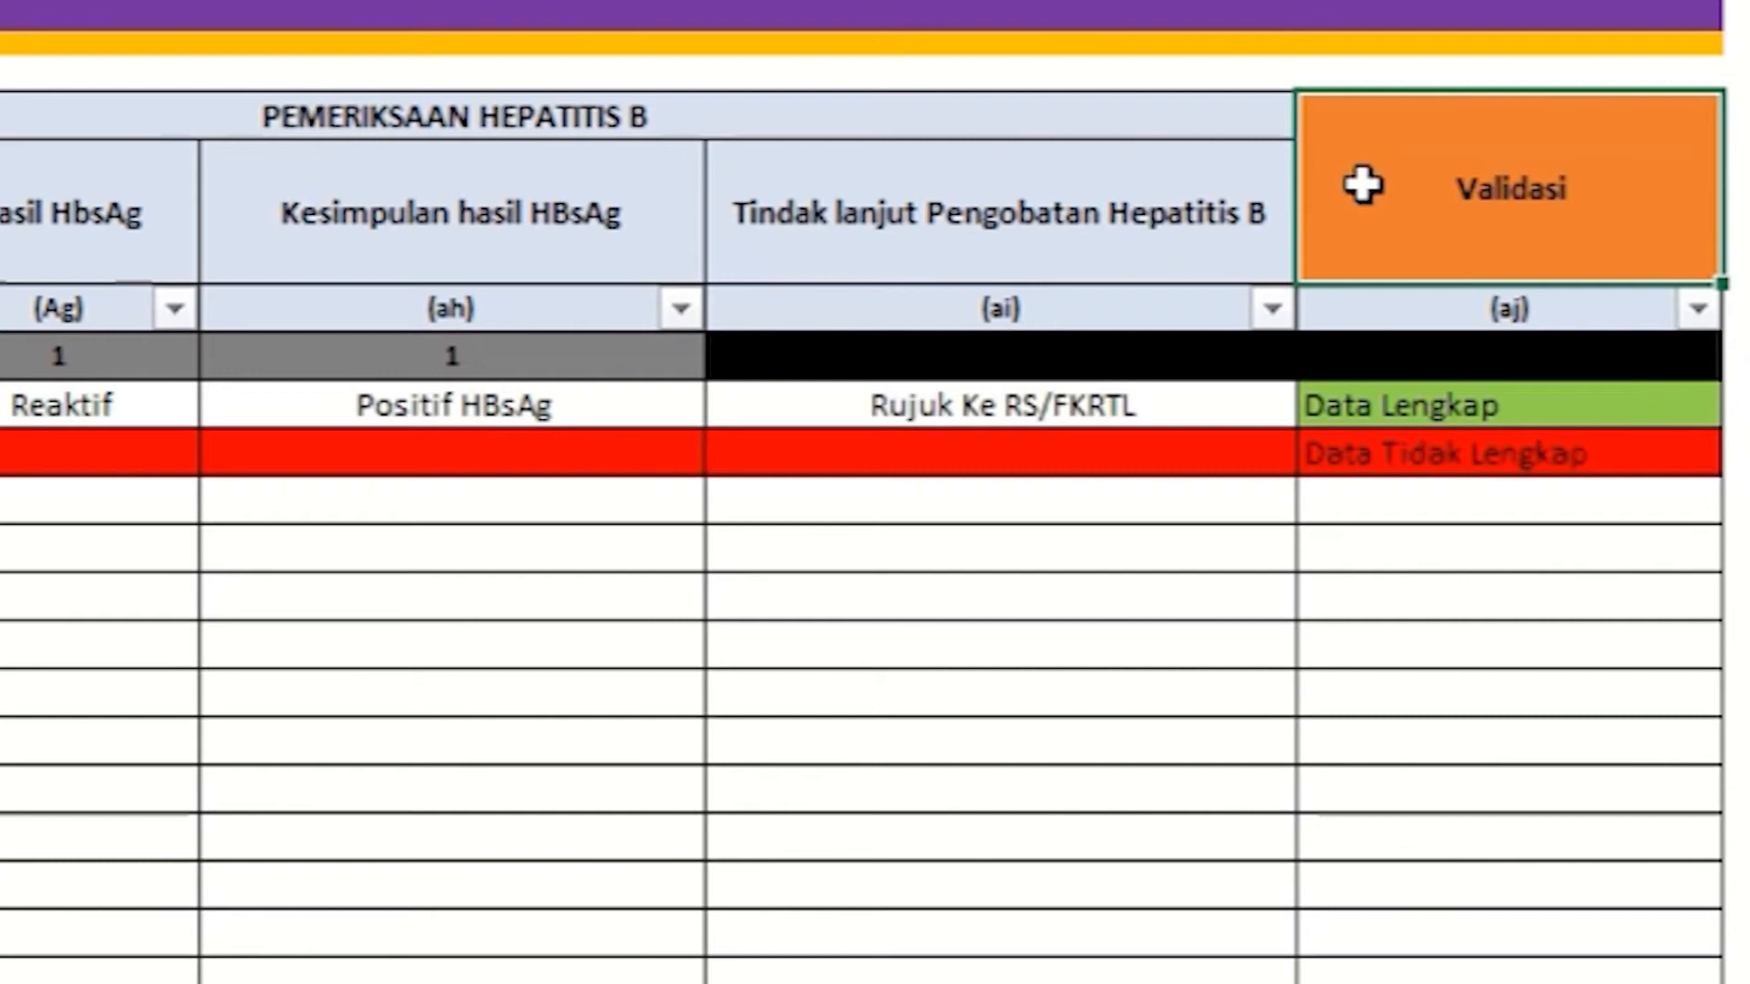
{"action": "left_click", "coordinate": [1686, 410]}
{"action": "left_click", "coordinate": [1688, 453]}
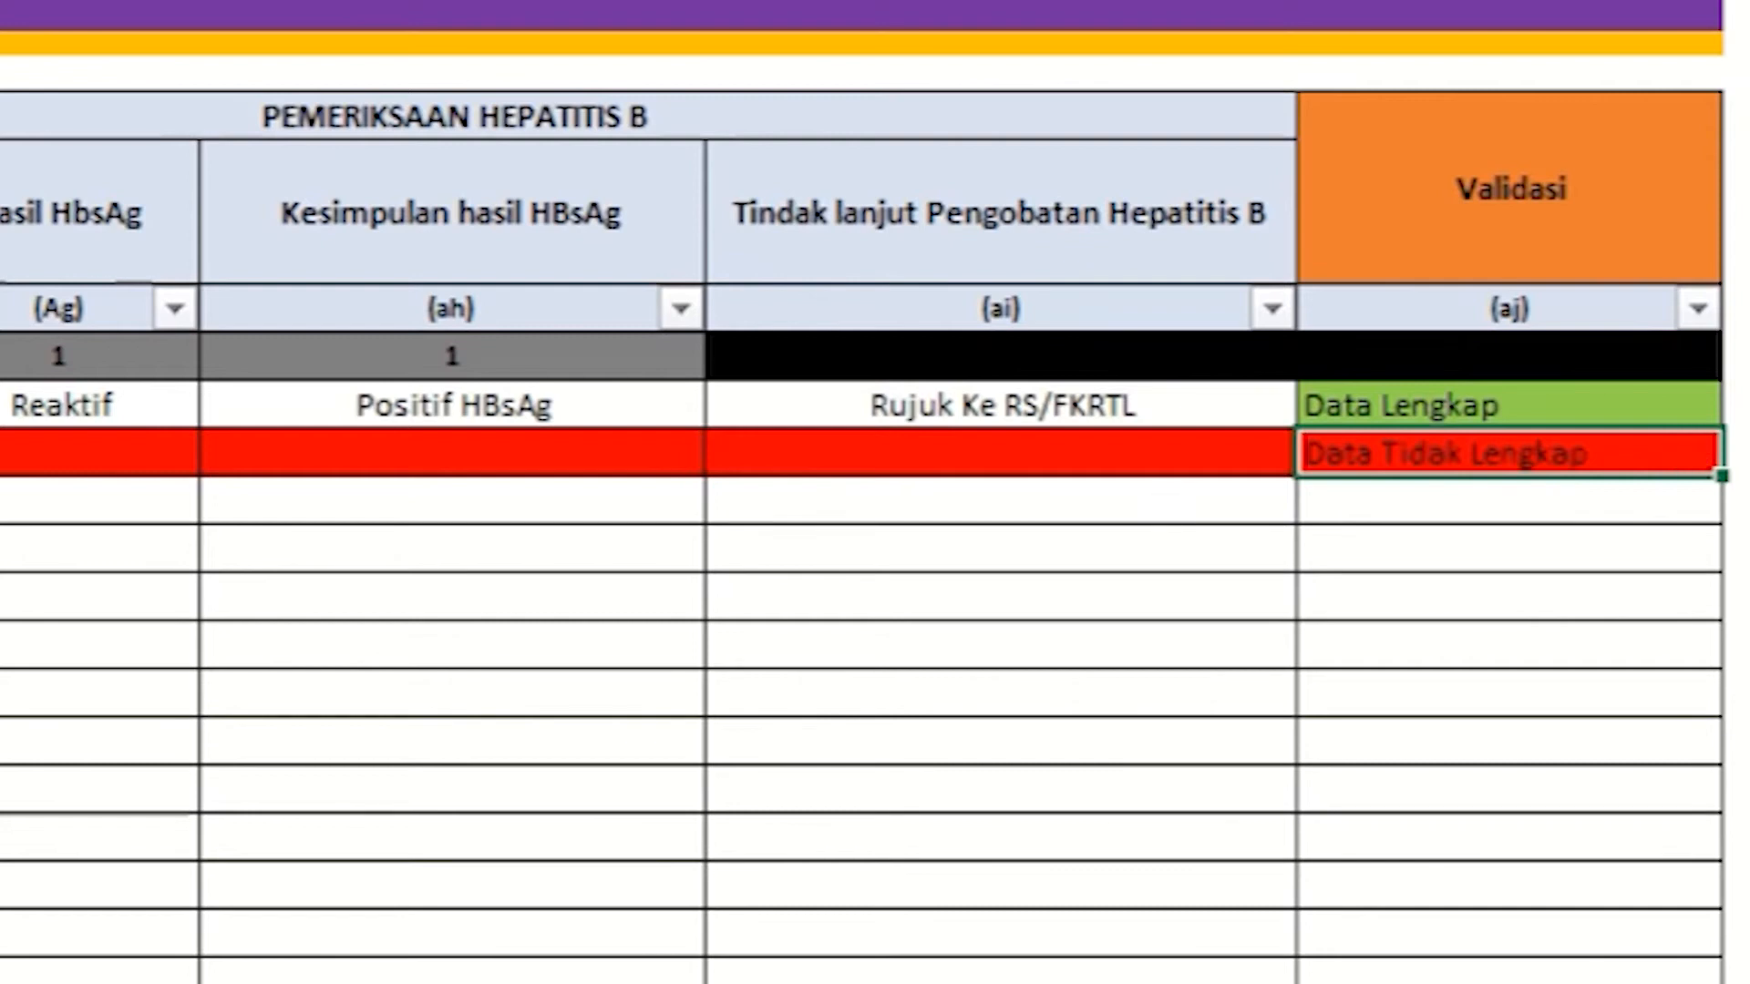
{"action": "key", "text": "shift+space"}
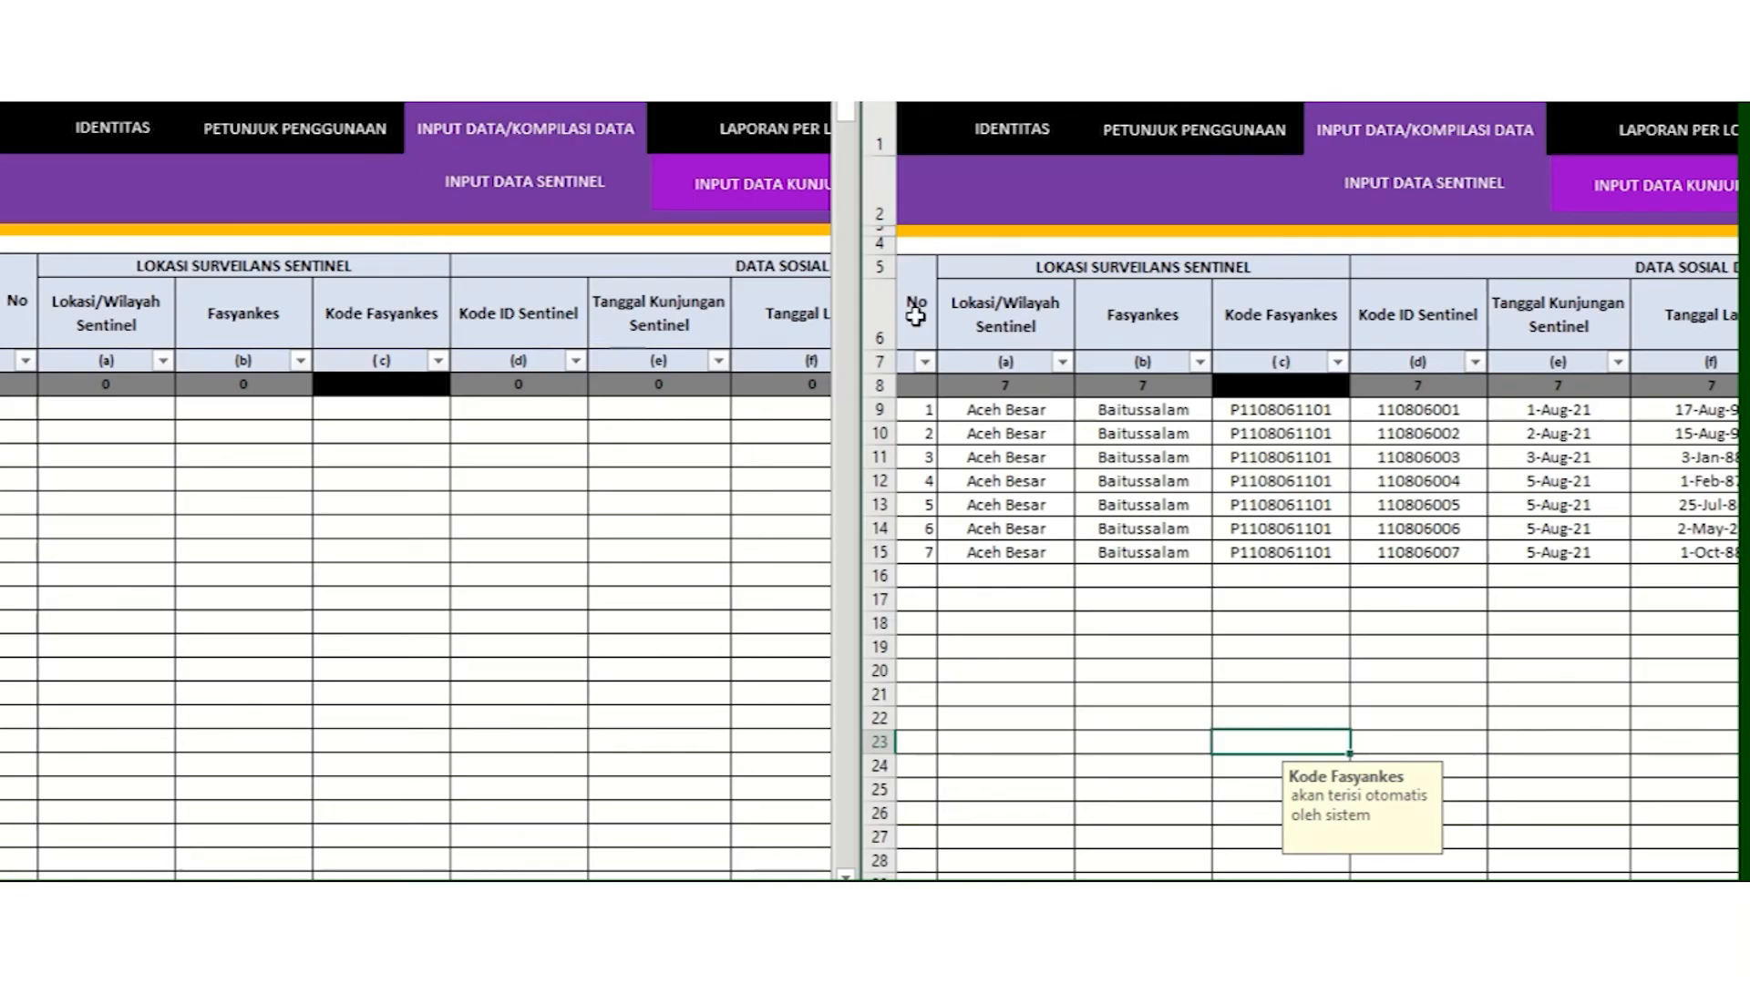
Step: Copy the seven Baitussalam visit rows across the test result columns in the facility sheet
{"action": "left_click", "coordinate": [915, 409]}
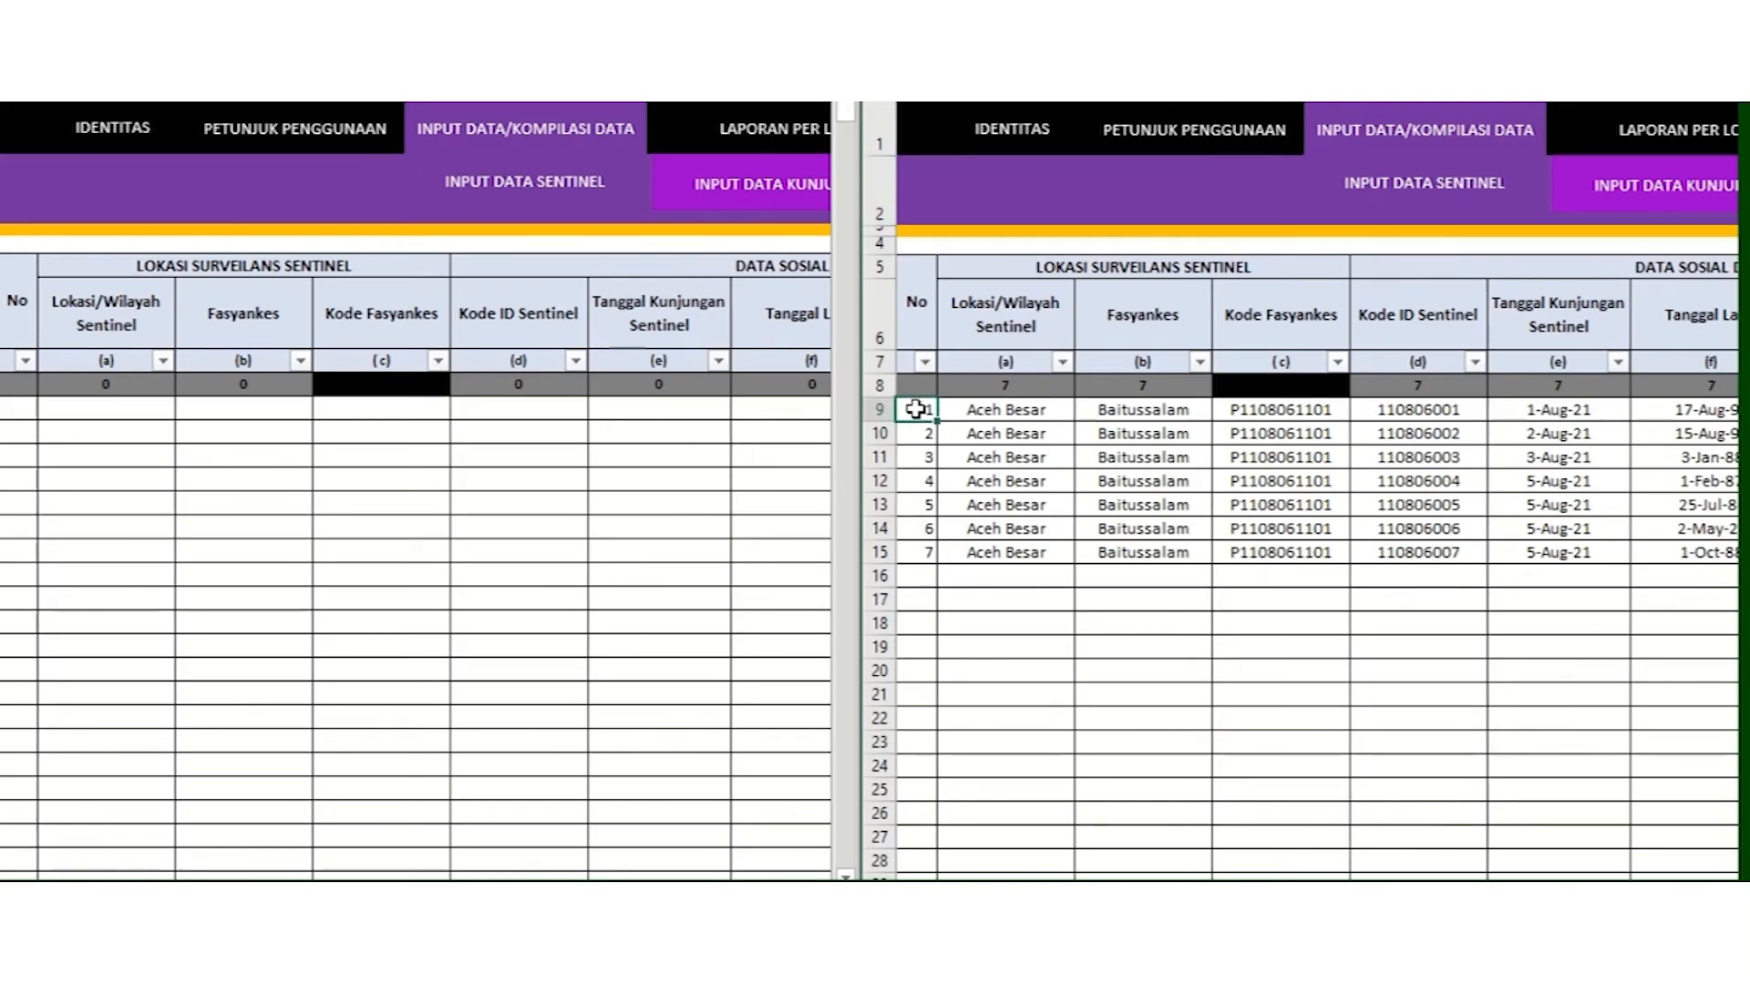
{"action": "key", "text": "shift+Down"}
{"action": "key", "text": "shift+Down"}
{"action": "key", "text": "shift+Down"}
{"action": "key", "text": "shift+Down"}
{"action": "key", "text": "shift+Down"}
{"action": "key", "text": "shift+Down"}
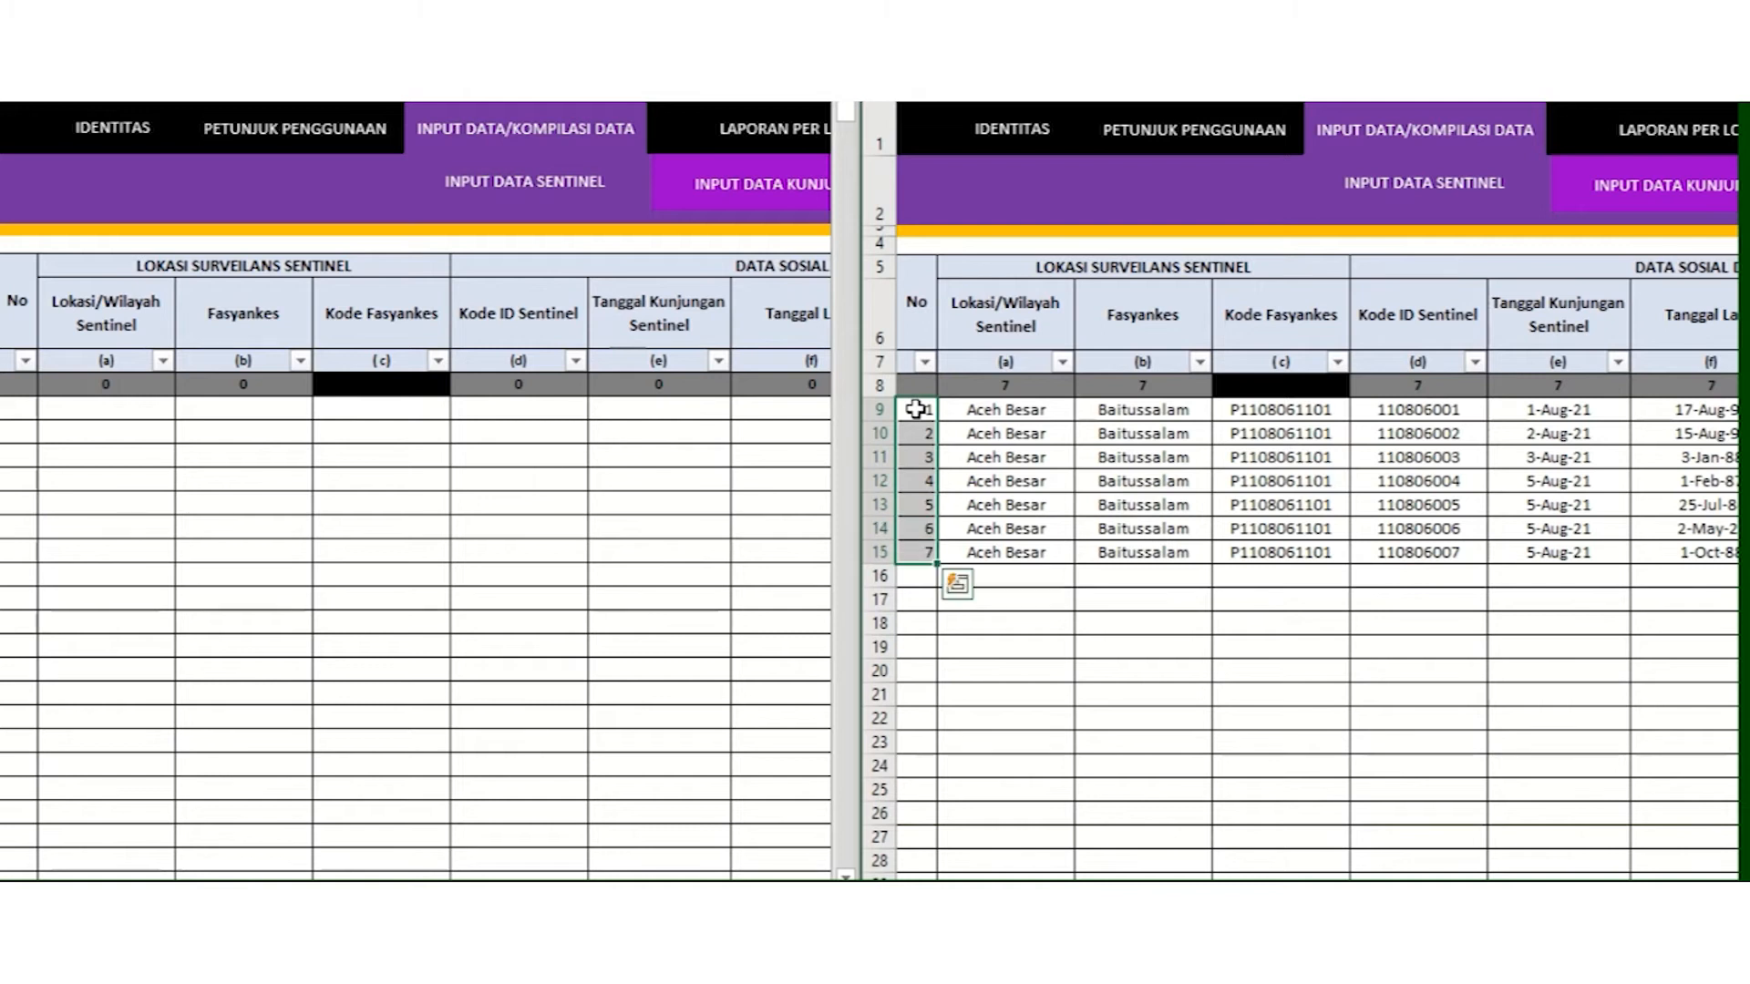
{"action": "key", "text": "shift+Right"}
{"action": "key", "text": "shift+Right"}
{"action": "key", "text": "shift+Right"}
{"action": "key", "text": "shift+Right"}
{"action": "key", "text": "shift+Right"}
{"action": "key", "text": "shift+Right"}
{"action": "key", "text": "shift+Right"}
{"action": "key", "text": "shift+Right"}
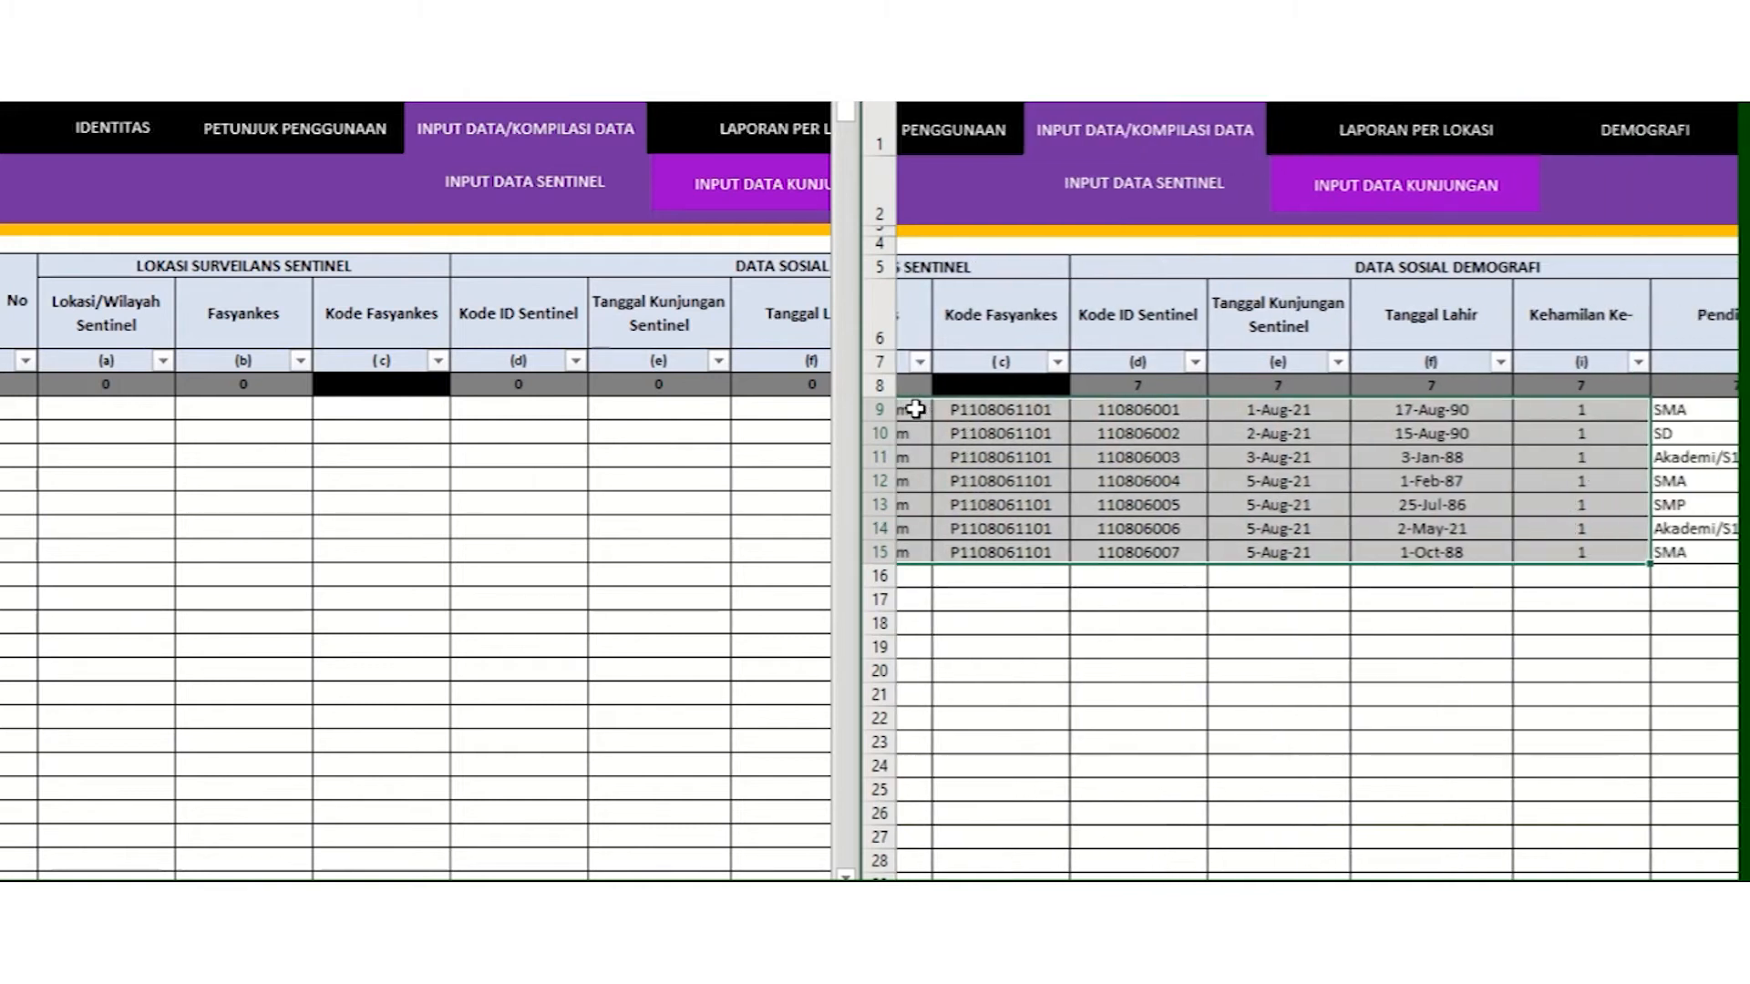
{"action": "key", "text": "shift+Right"}
{"action": "key", "text": "shift+Right"}
{"action": "key", "text": "shift+Right"}
{"action": "key", "text": "shift+Right"}
{"action": "key", "text": "shift+Right"}
{"action": "key", "text": "shift+Right"}
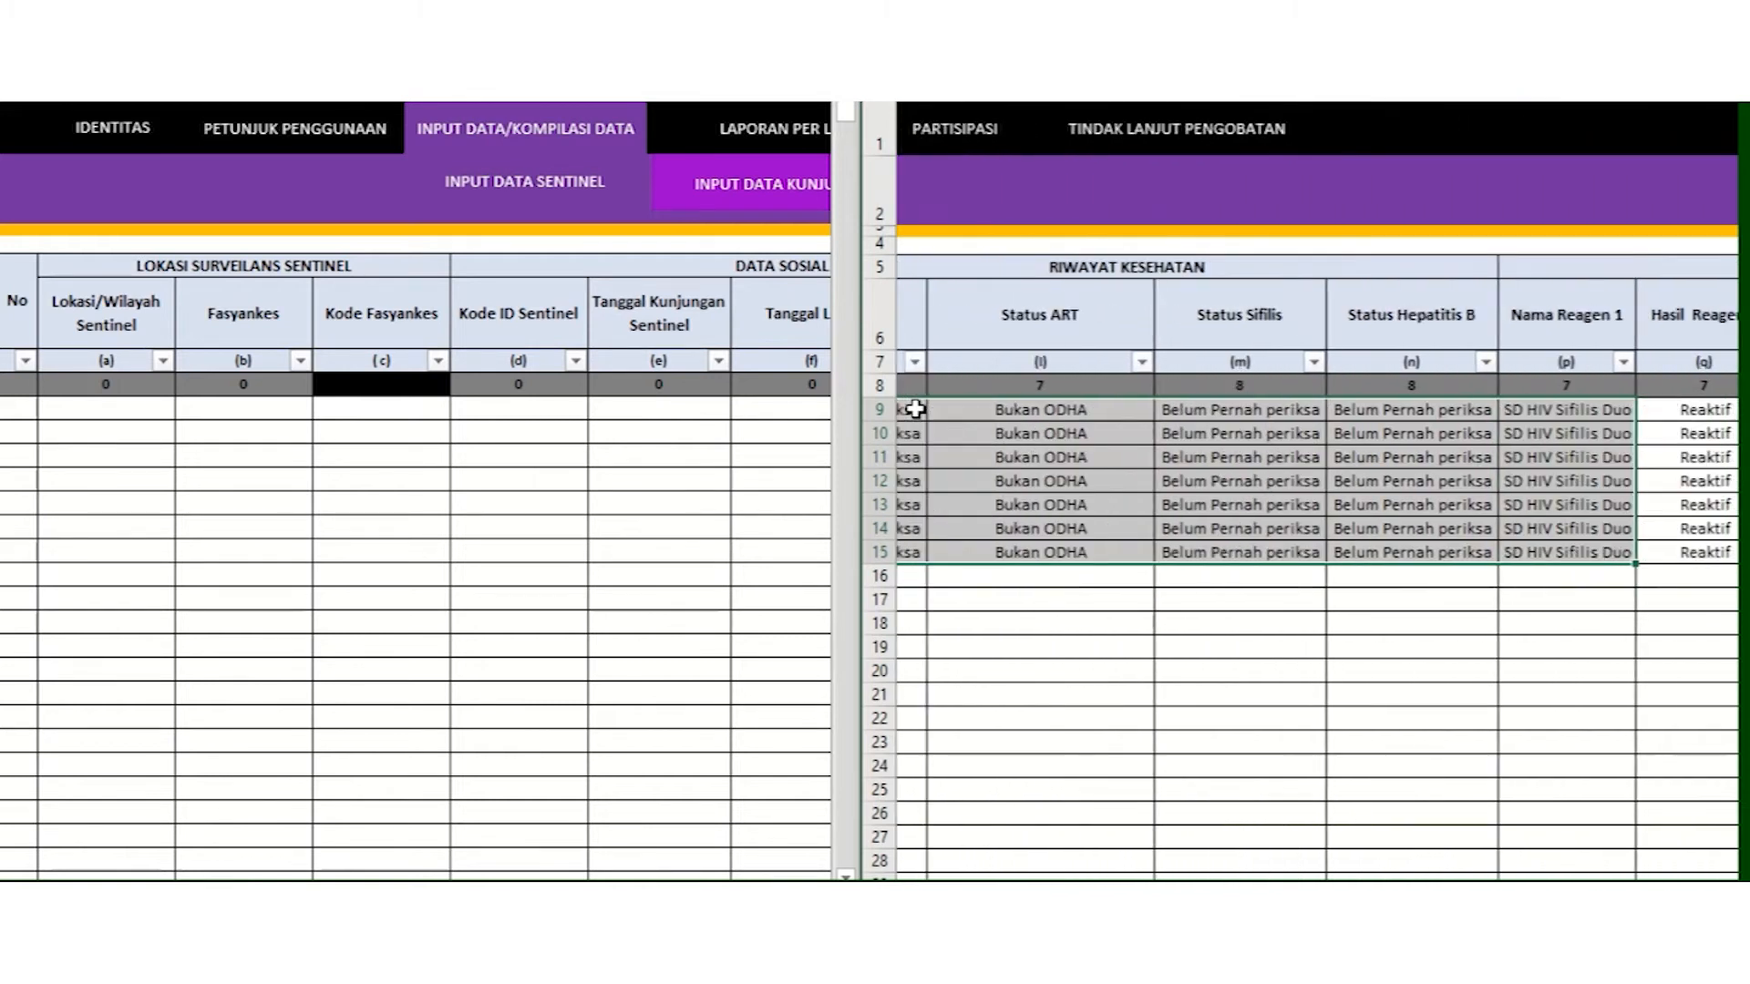
{"action": "key", "text": "shift+Right"}
{"action": "key", "text": "shift+Right"}
{"action": "key", "text": "shift+Right"}
{"action": "key", "text": "shift+Right"}
{"action": "key", "text": "shift+Right"}
{"action": "key", "text": "shift+Right"}
{"action": "key", "text": "shift+Right"}
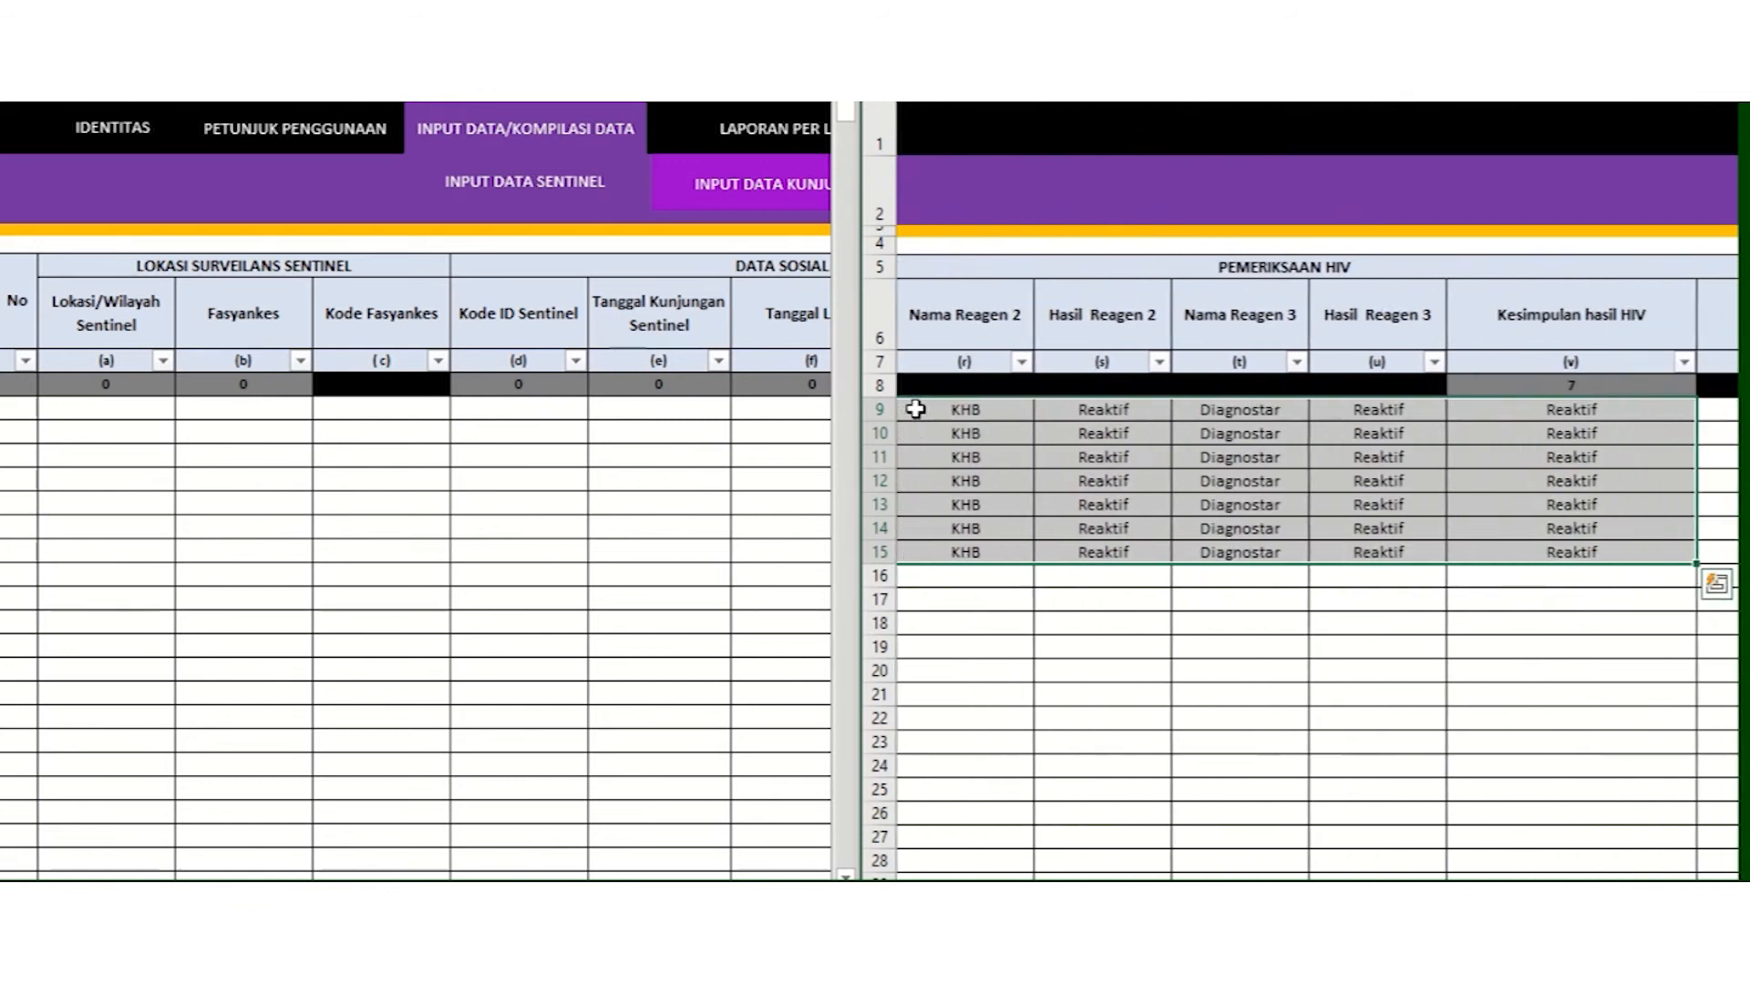
{"action": "key", "text": "shift+Right"}
{"action": "key", "text": "shift+Right"}
{"action": "key", "text": "shift+Right"}
{"action": "key", "text": "shift+Right"}
{"action": "key", "text": "shift+Right"}
{"action": "key", "text": "shift+Right"}
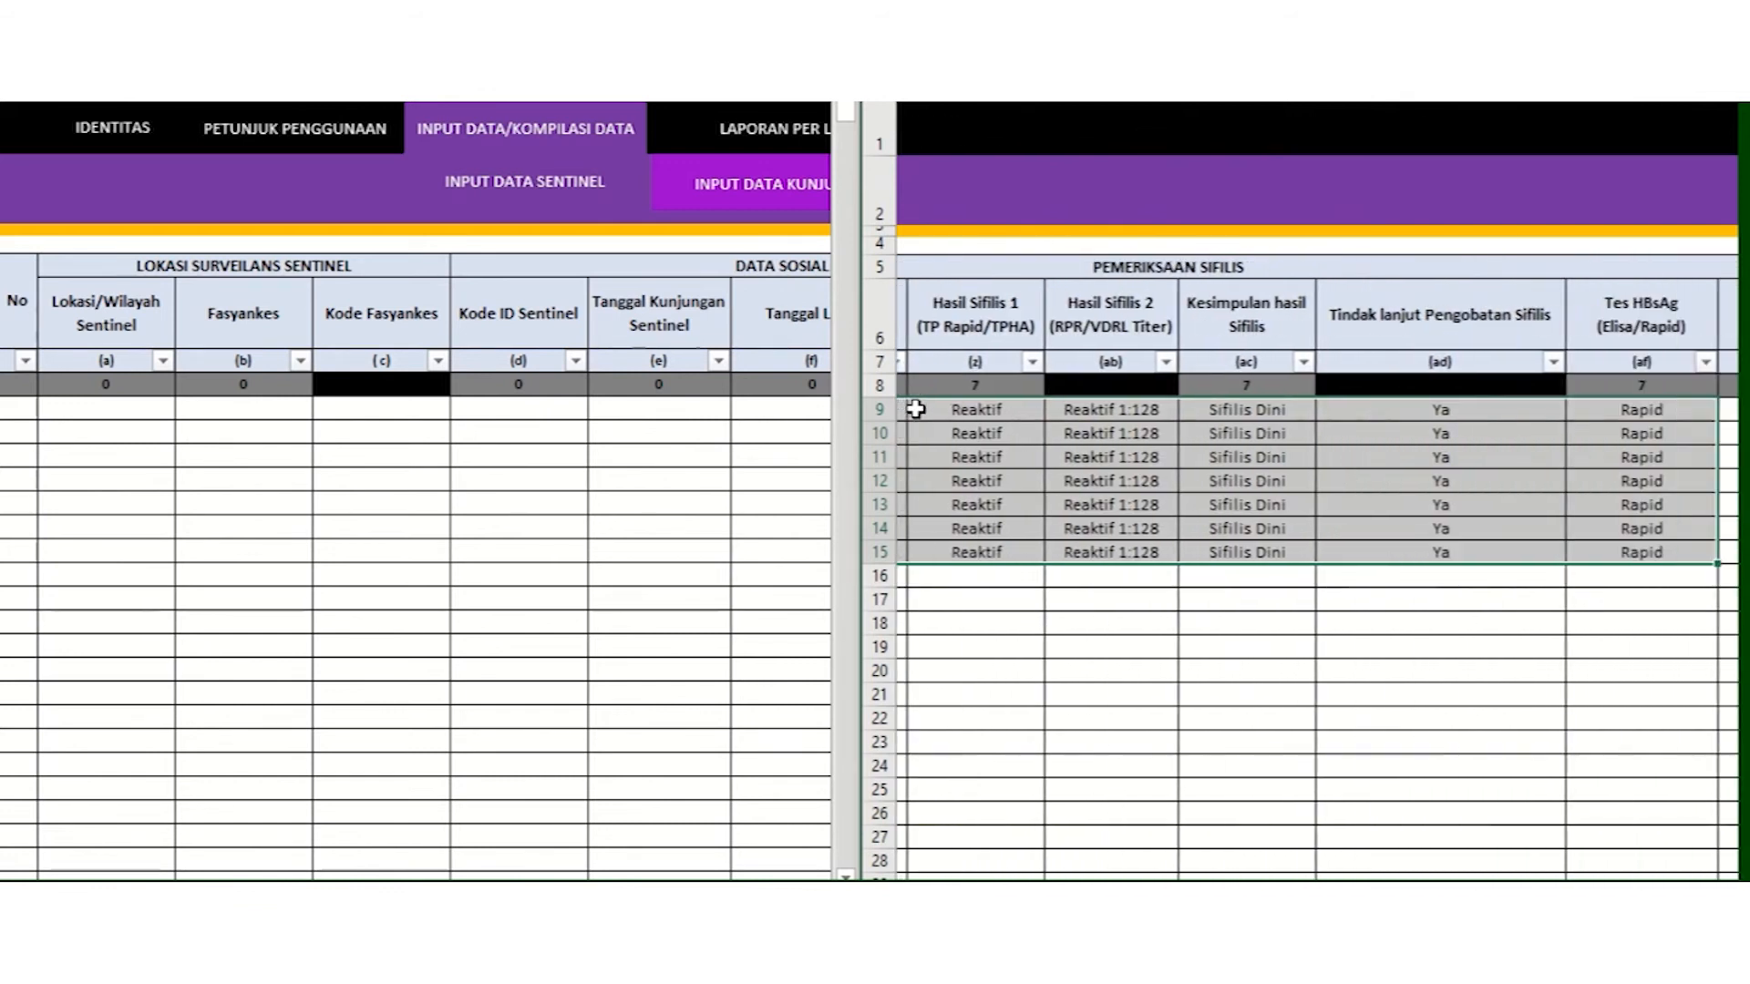
{"action": "key", "text": "shift+Right"}
{"action": "key", "text": "shift+Right"}
{"action": "key", "text": "shift+Right"}
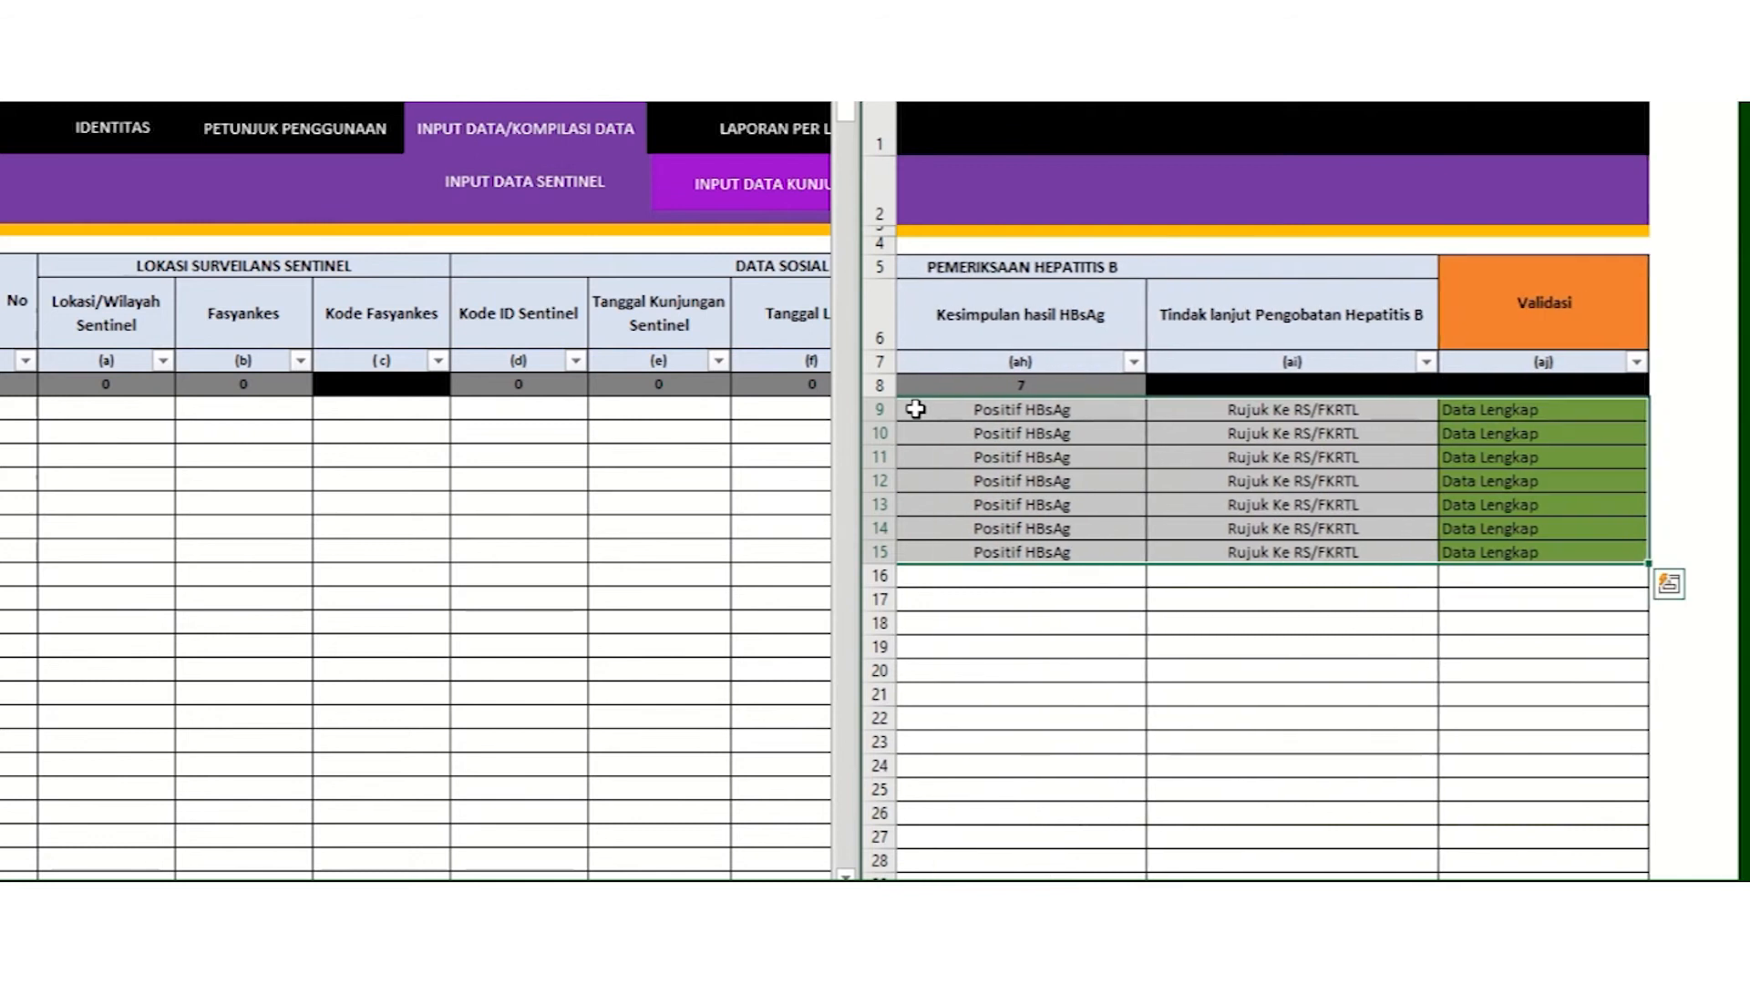
{"action": "right_click", "coordinate": [959, 434]}
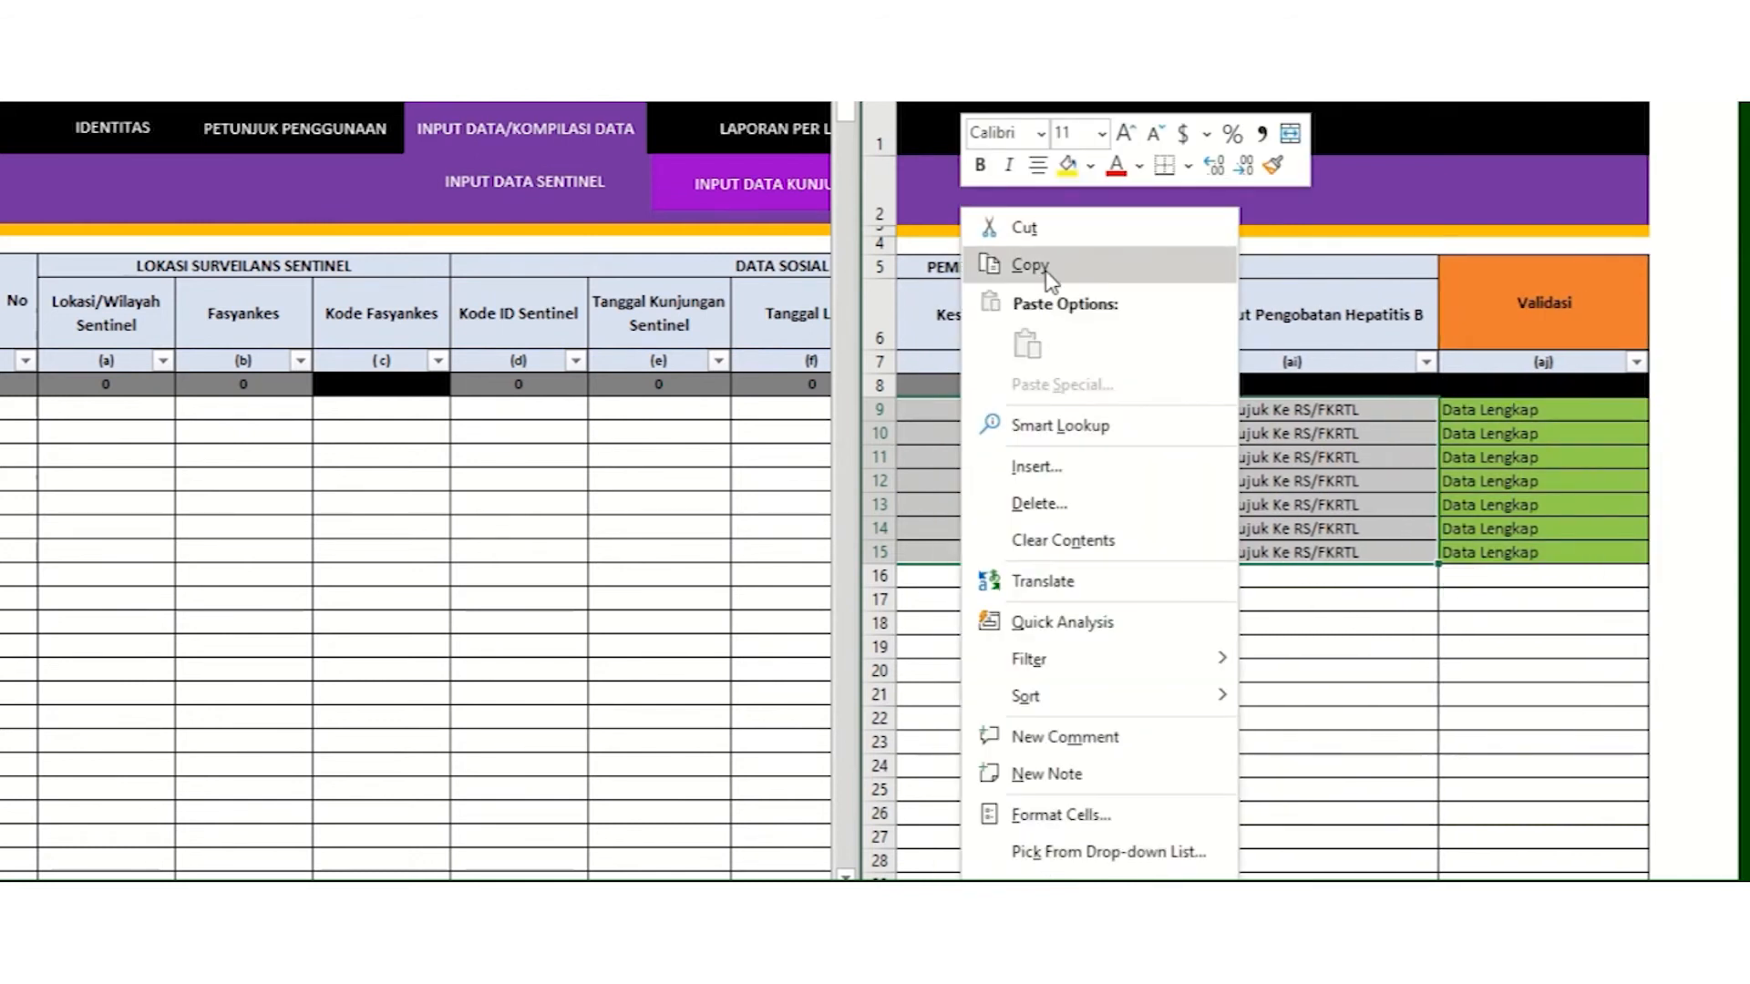
{"action": "left_click", "coordinate": [1030, 266]}
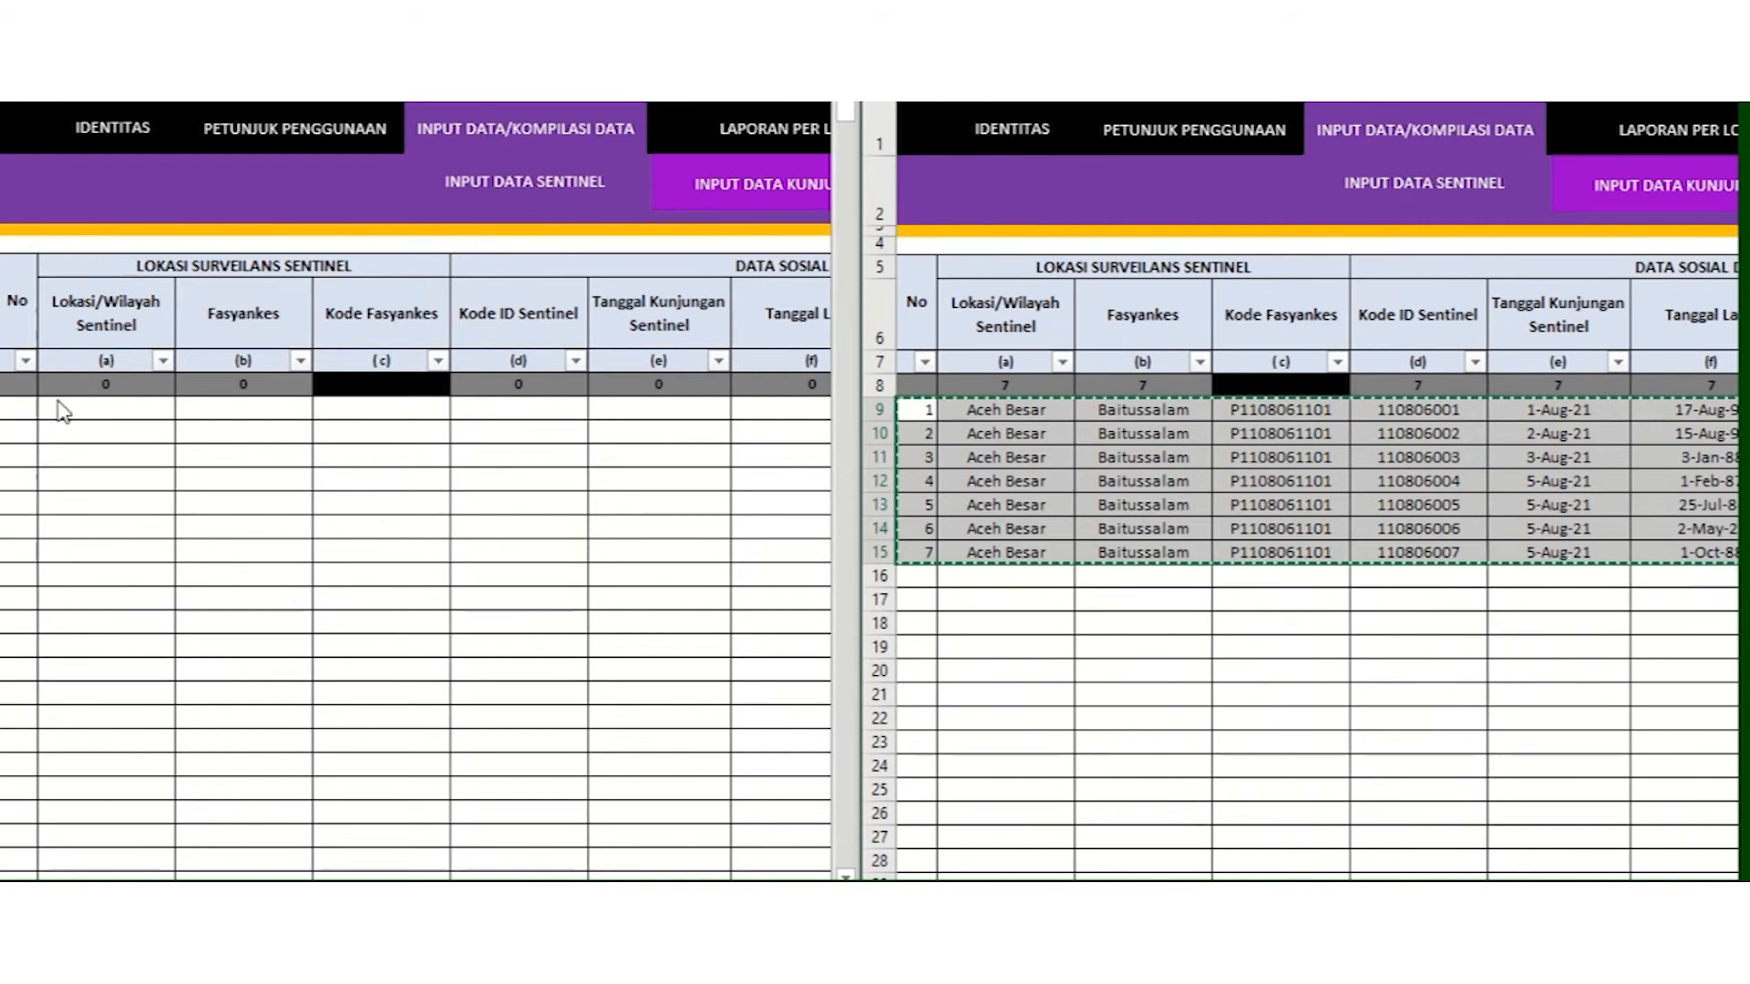
Step: Paste them as values into the first data row of the sentinel sheet
{"action": "left_click", "coordinate": [18, 407]}
{"action": "left_click", "coordinate": [18, 407]}
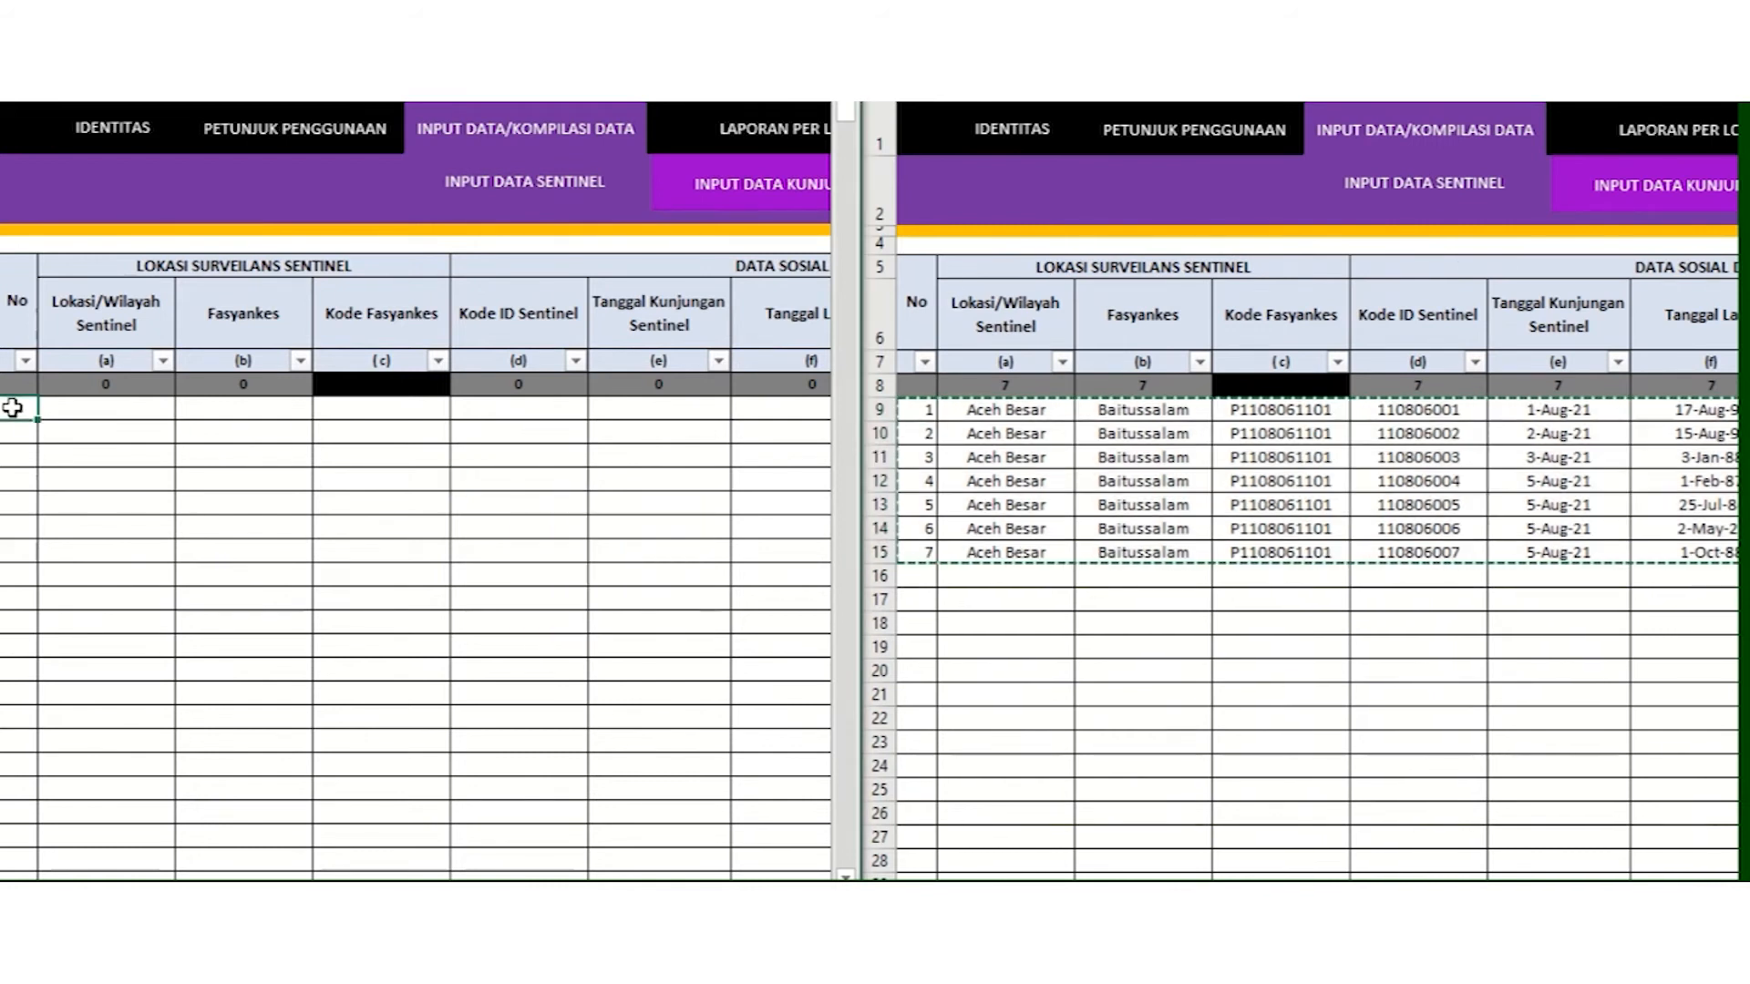
{"action": "right_click", "coordinate": [13, 417]}
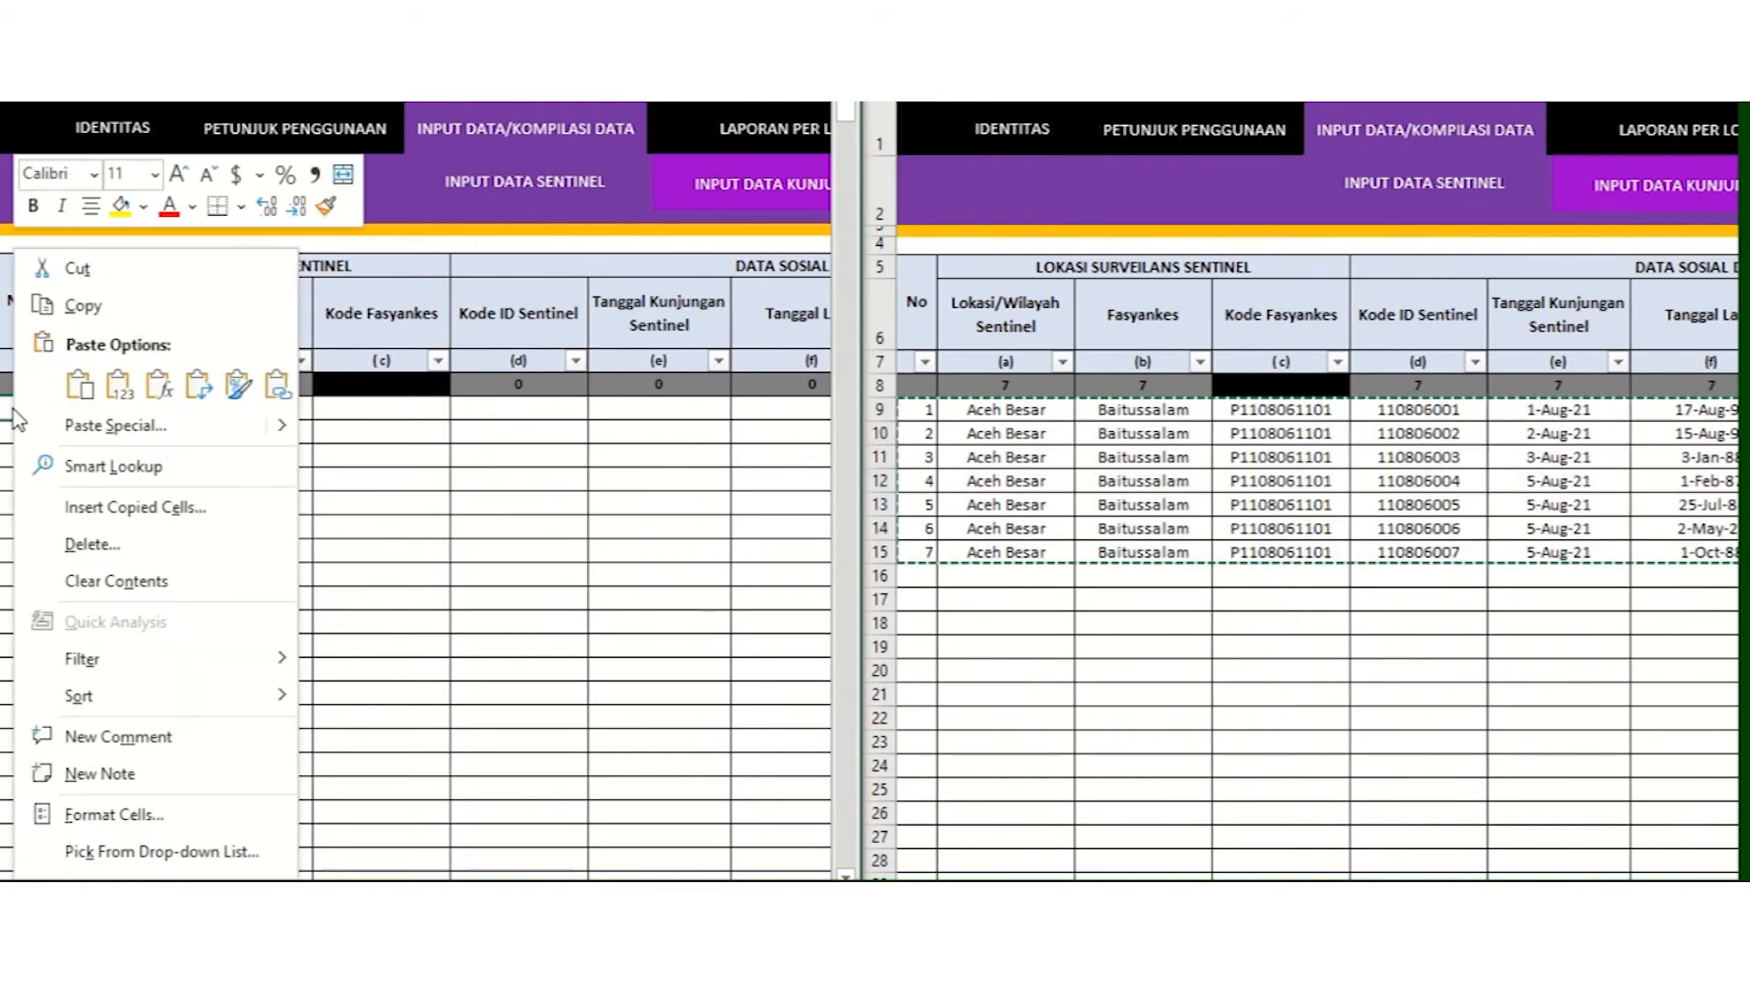
{"action": "left_click", "coordinate": [117, 393]}
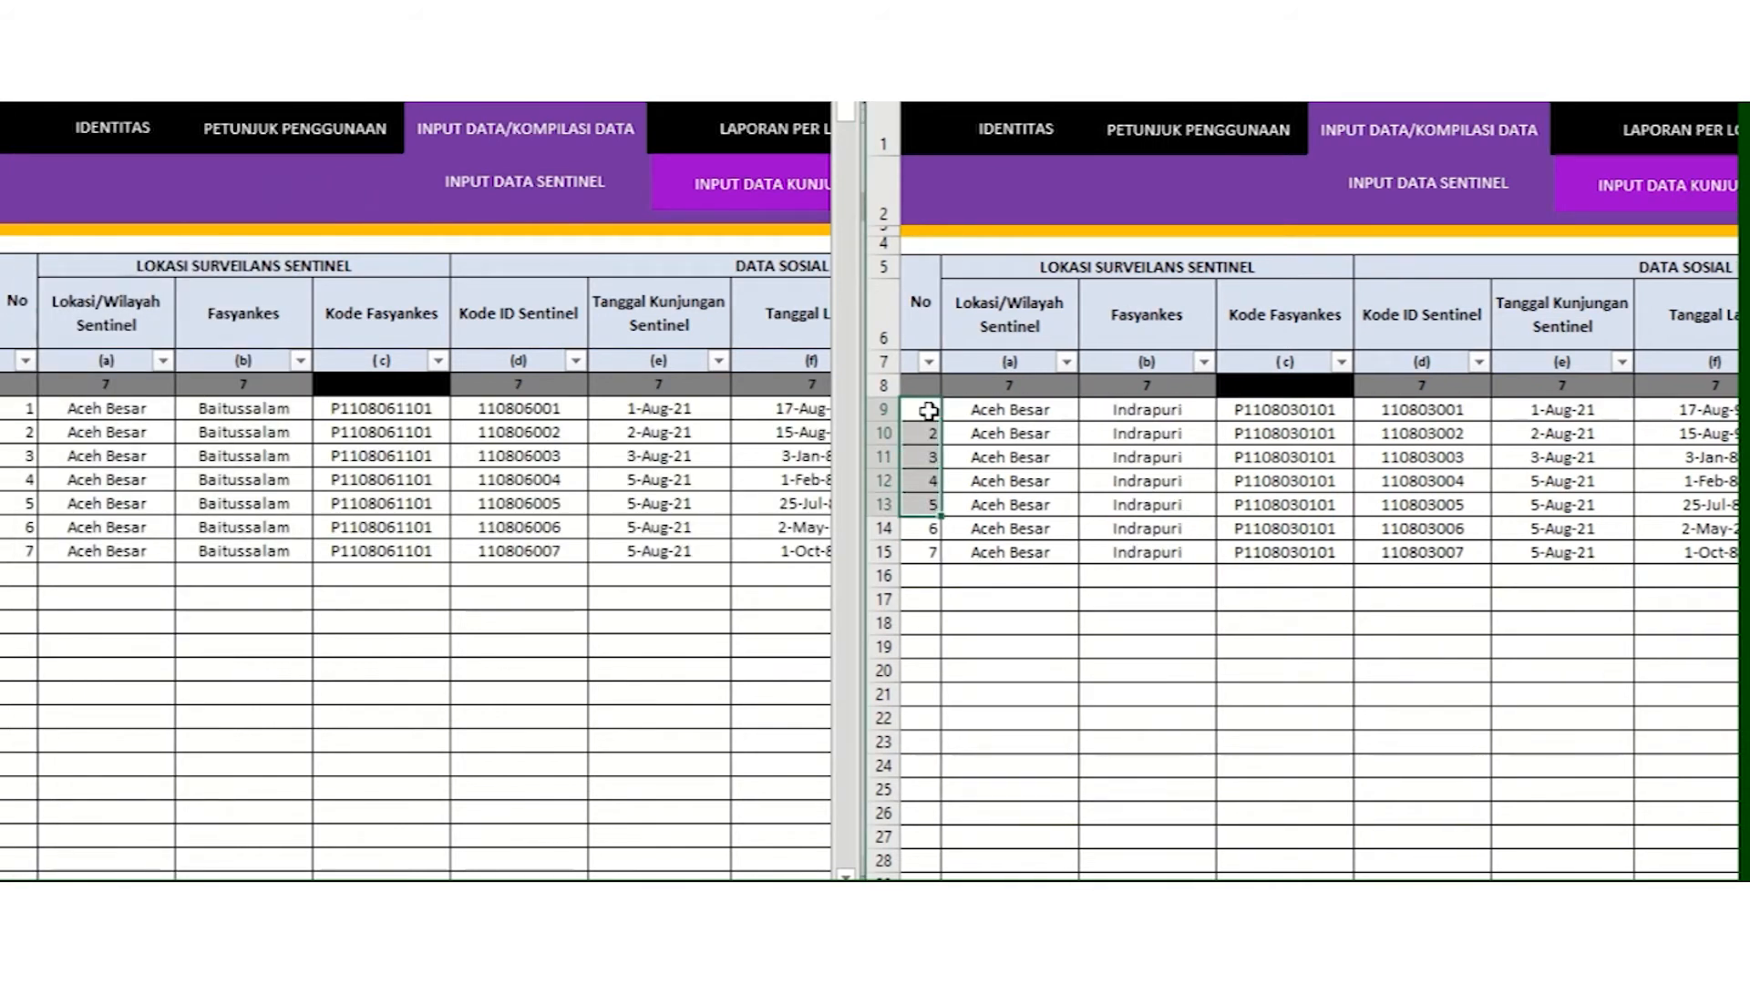
Step: Copy the seven Indrapuri rows up to column ai, excluding Validasi
{"action": "left_click_drag", "start_coordinate": [1580, 557], "coordinate": [1722, 560]}
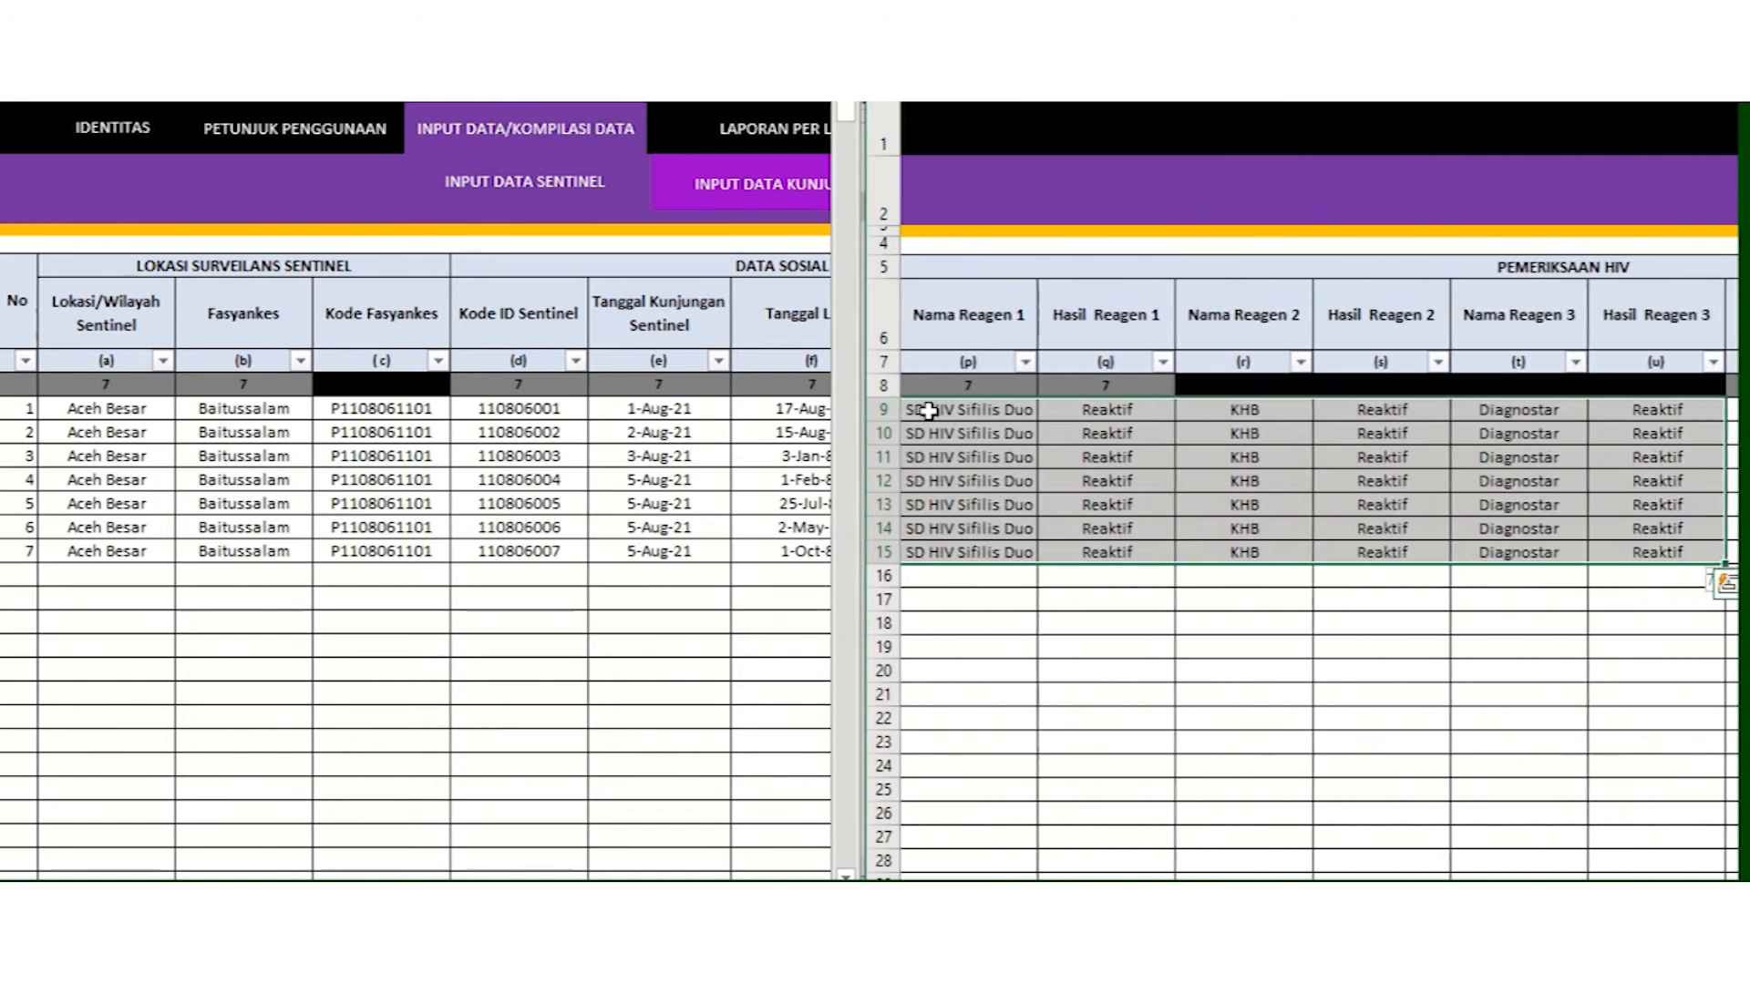
{"action": "key", "text": "shift+Right"}
{"action": "key", "text": "shift+Right"}
{"action": "key", "text": "shift+Right"}
{"action": "key", "text": "shift+Right"}
{"action": "key", "text": "shift+Right"}
{"action": "key", "text": "shift+Right"}
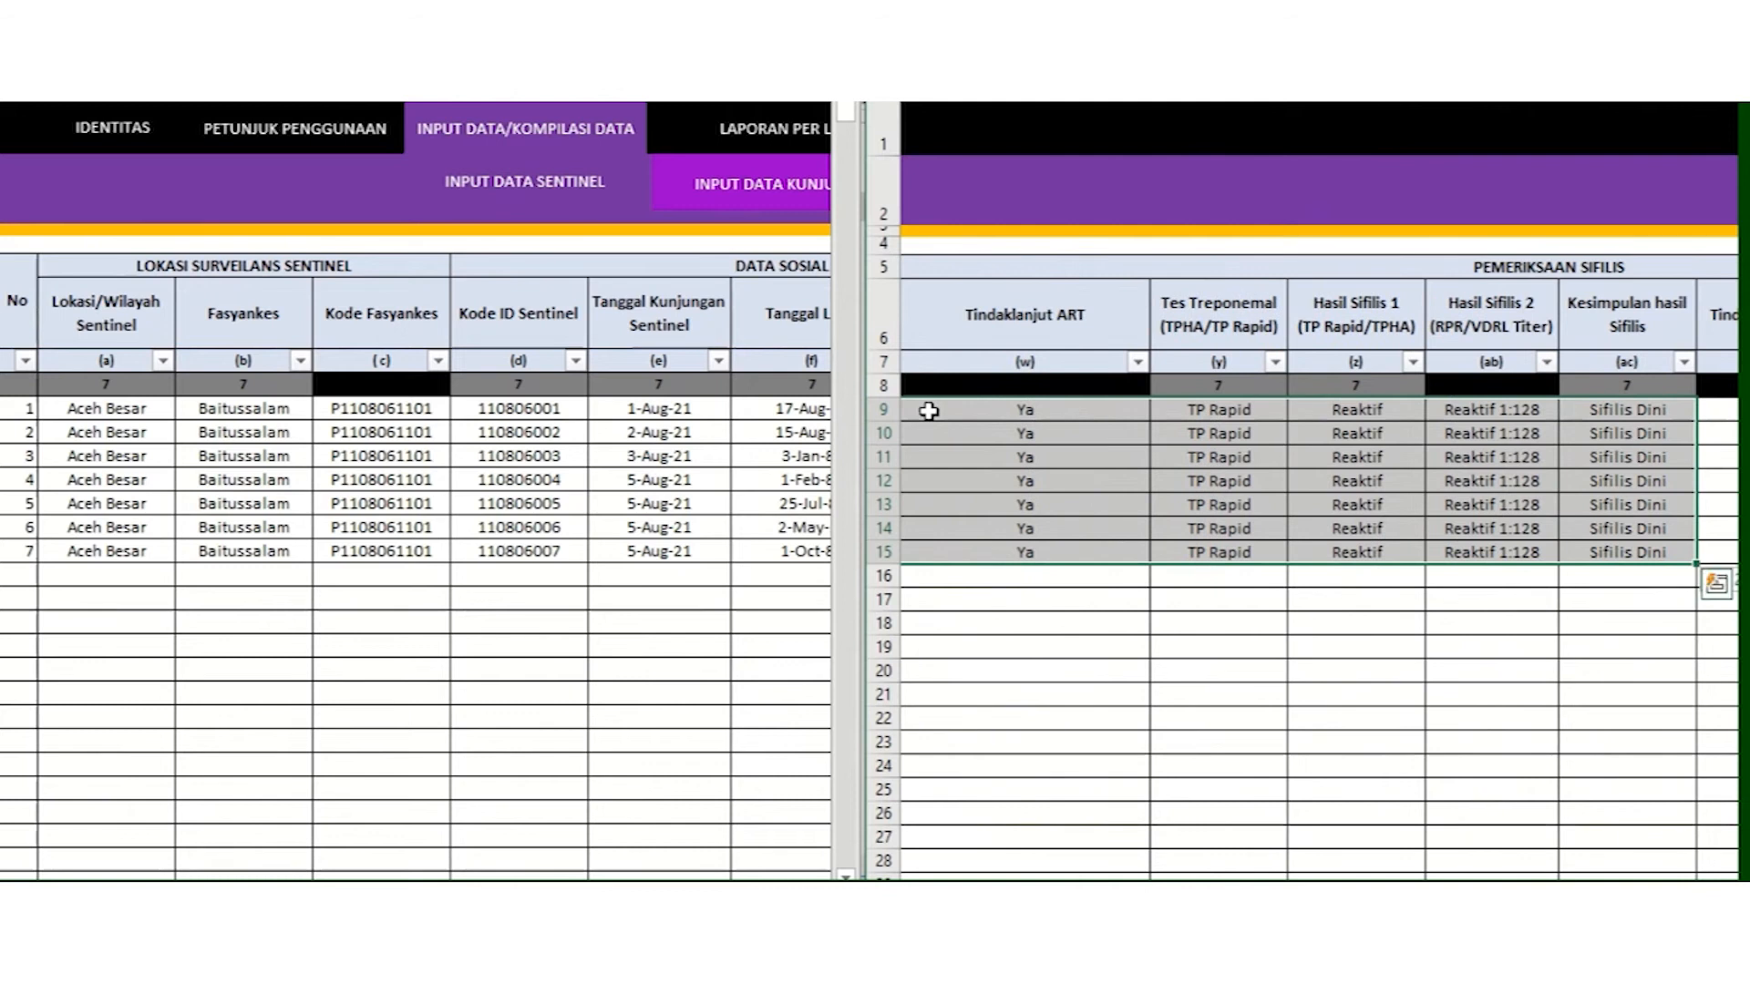
{"action": "key", "text": "shift+Right"}
{"action": "key", "text": "shift+Right"}
{"action": "key", "text": "shift+Right"}
{"action": "key", "text": "shift+Right"}
{"action": "key", "text": "shift+Right"}
{"action": "key", "text": "shift+Right"}
{"action": "key", "text": "shift+Right"}
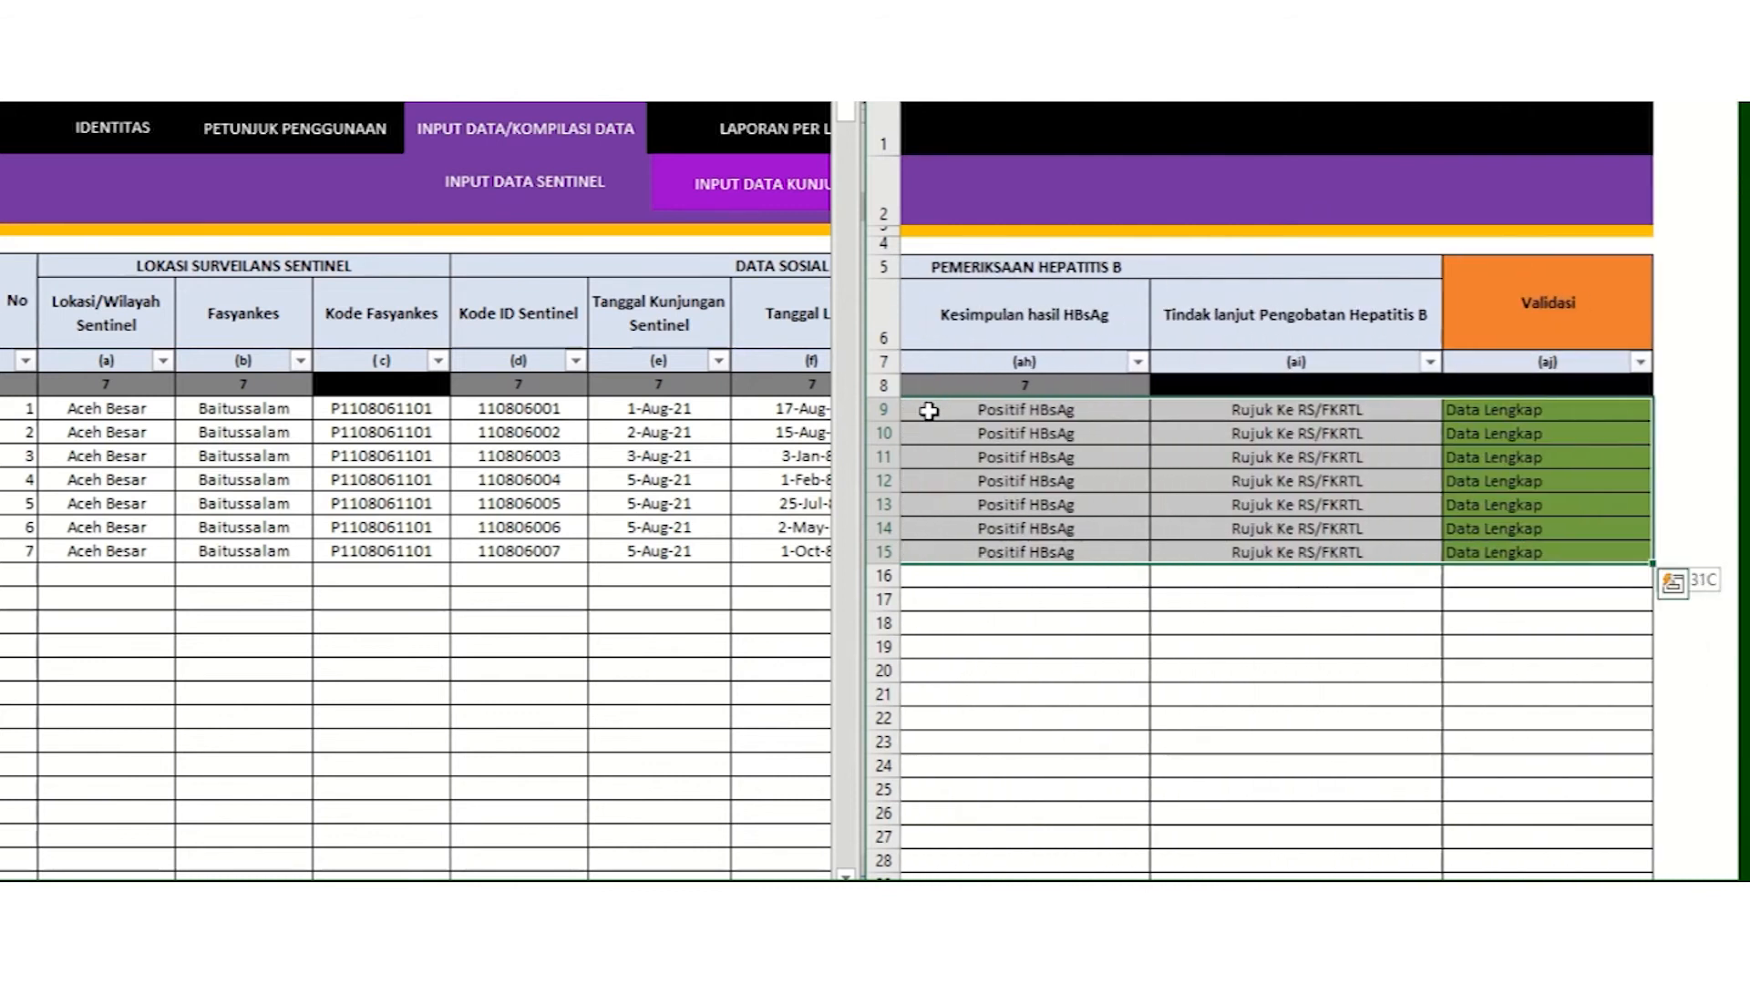
{"action": "key", "text": "shift+Left"}
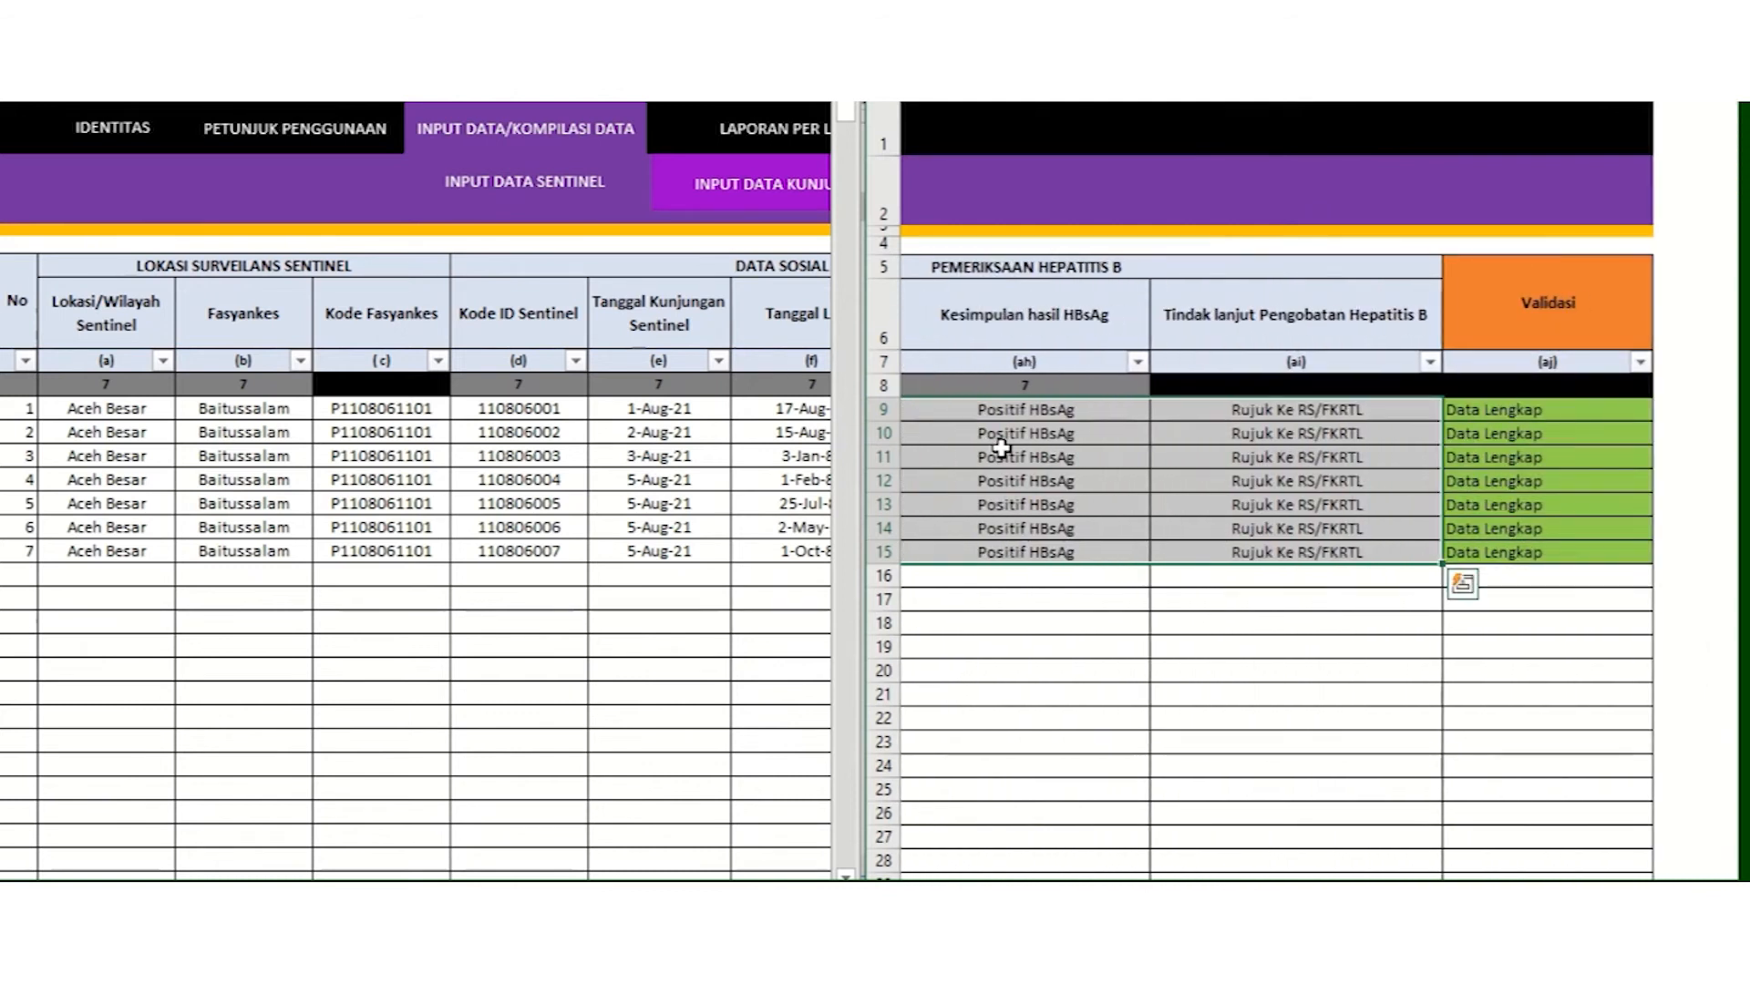
{"action": "right_click", "coordinate": [1001, 447]}
{"action": "left_click", "coordinate": [1048, 258]}
Step: Paste the Indrapuri rows as values below the Baitussalam rows
{"action": "scroll", "coordinate": [1077, 264], "scroll_direction": "left", "scroll_amount": 10}
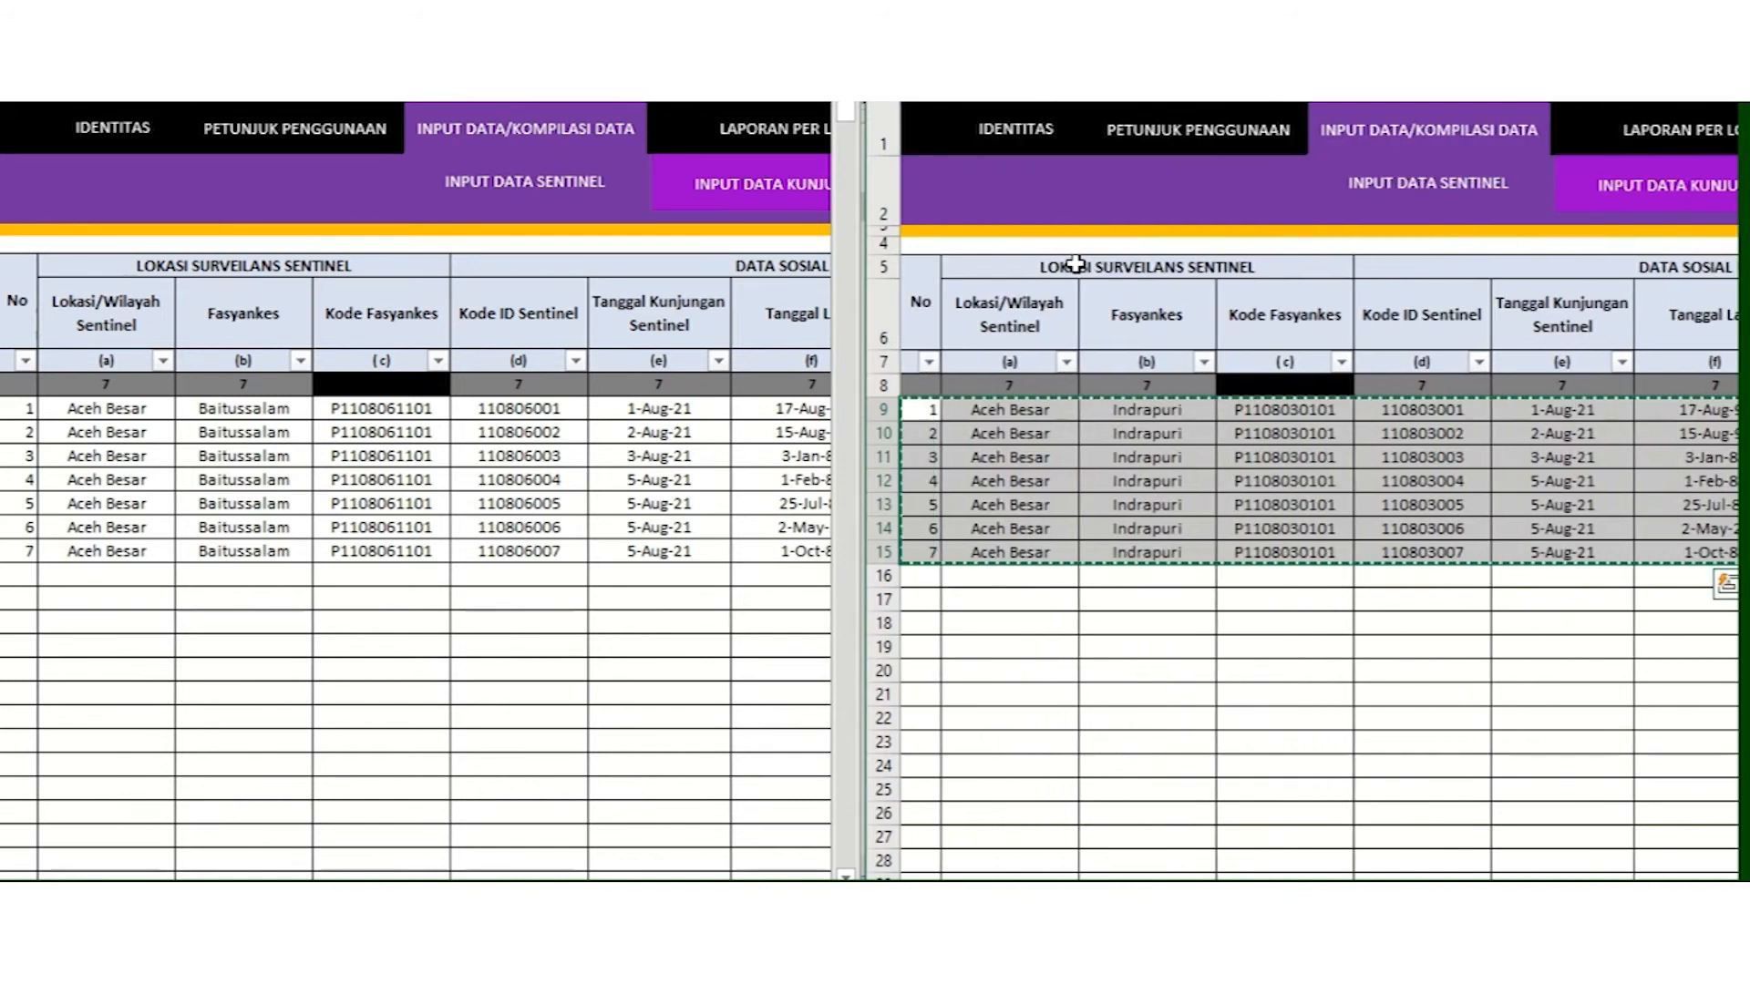
{"action": "left_click", "coordinate": [22, 576]}
{"action": "right_click", "coordinate": [22, 578]}
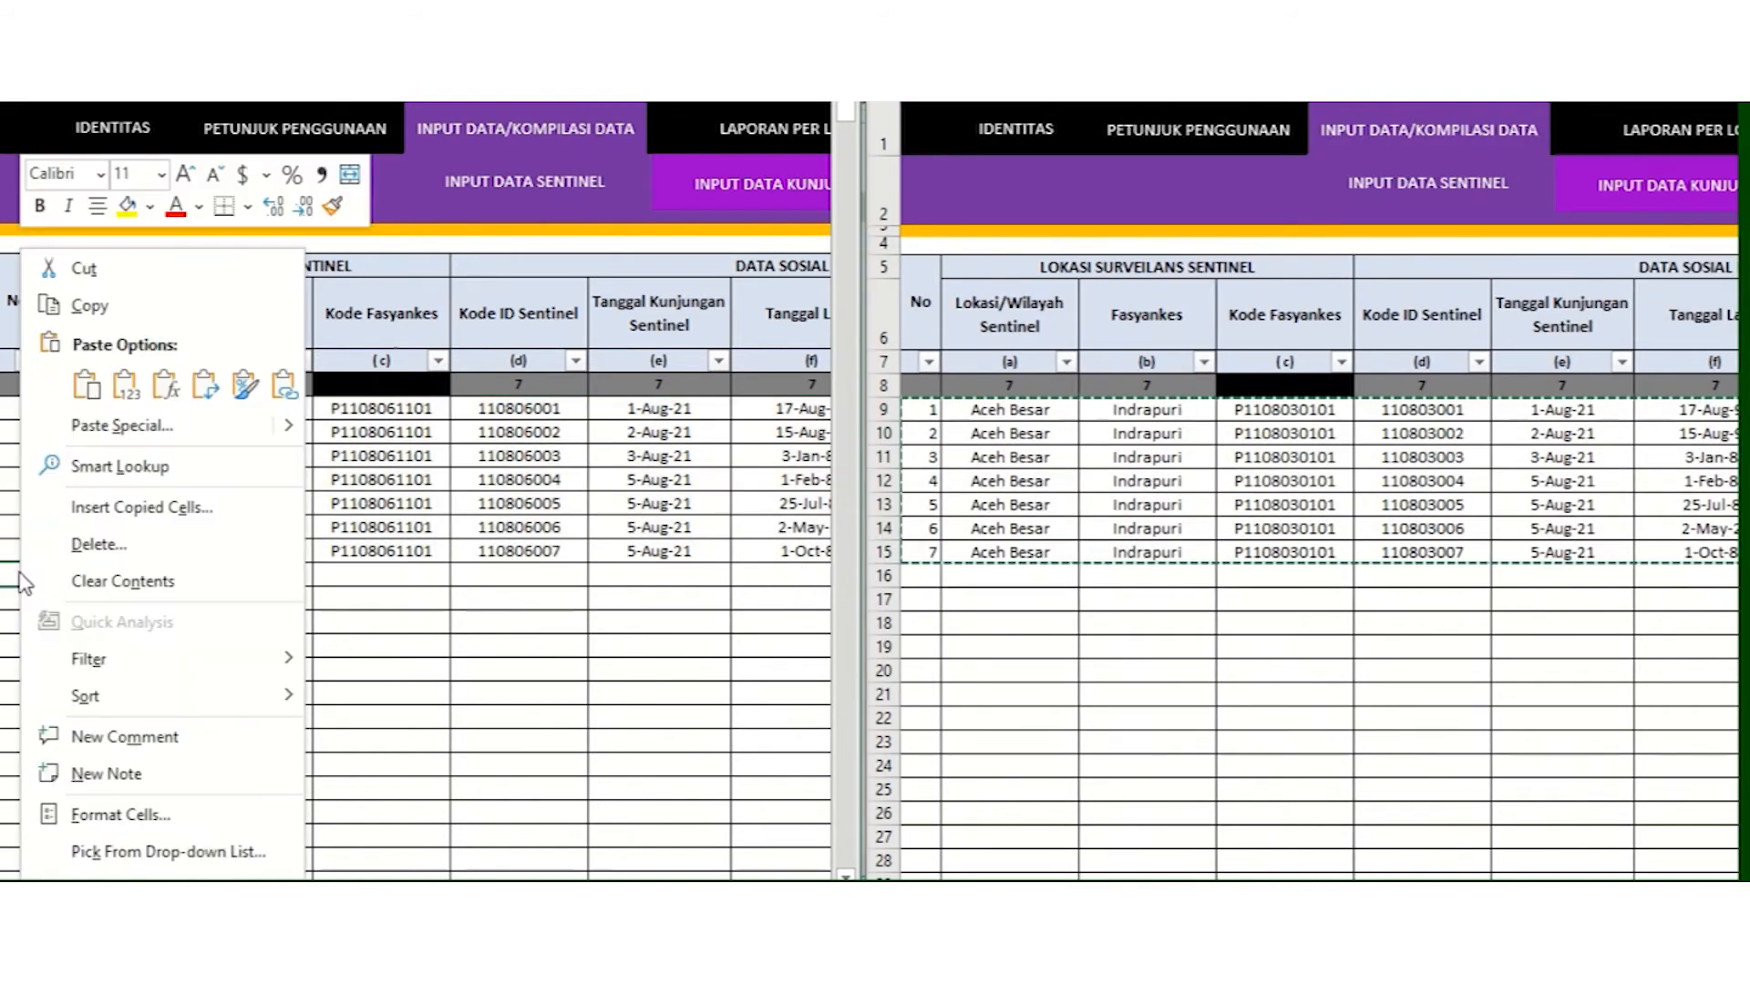
{"action": "left_click", "coordinate": [125, 385]}
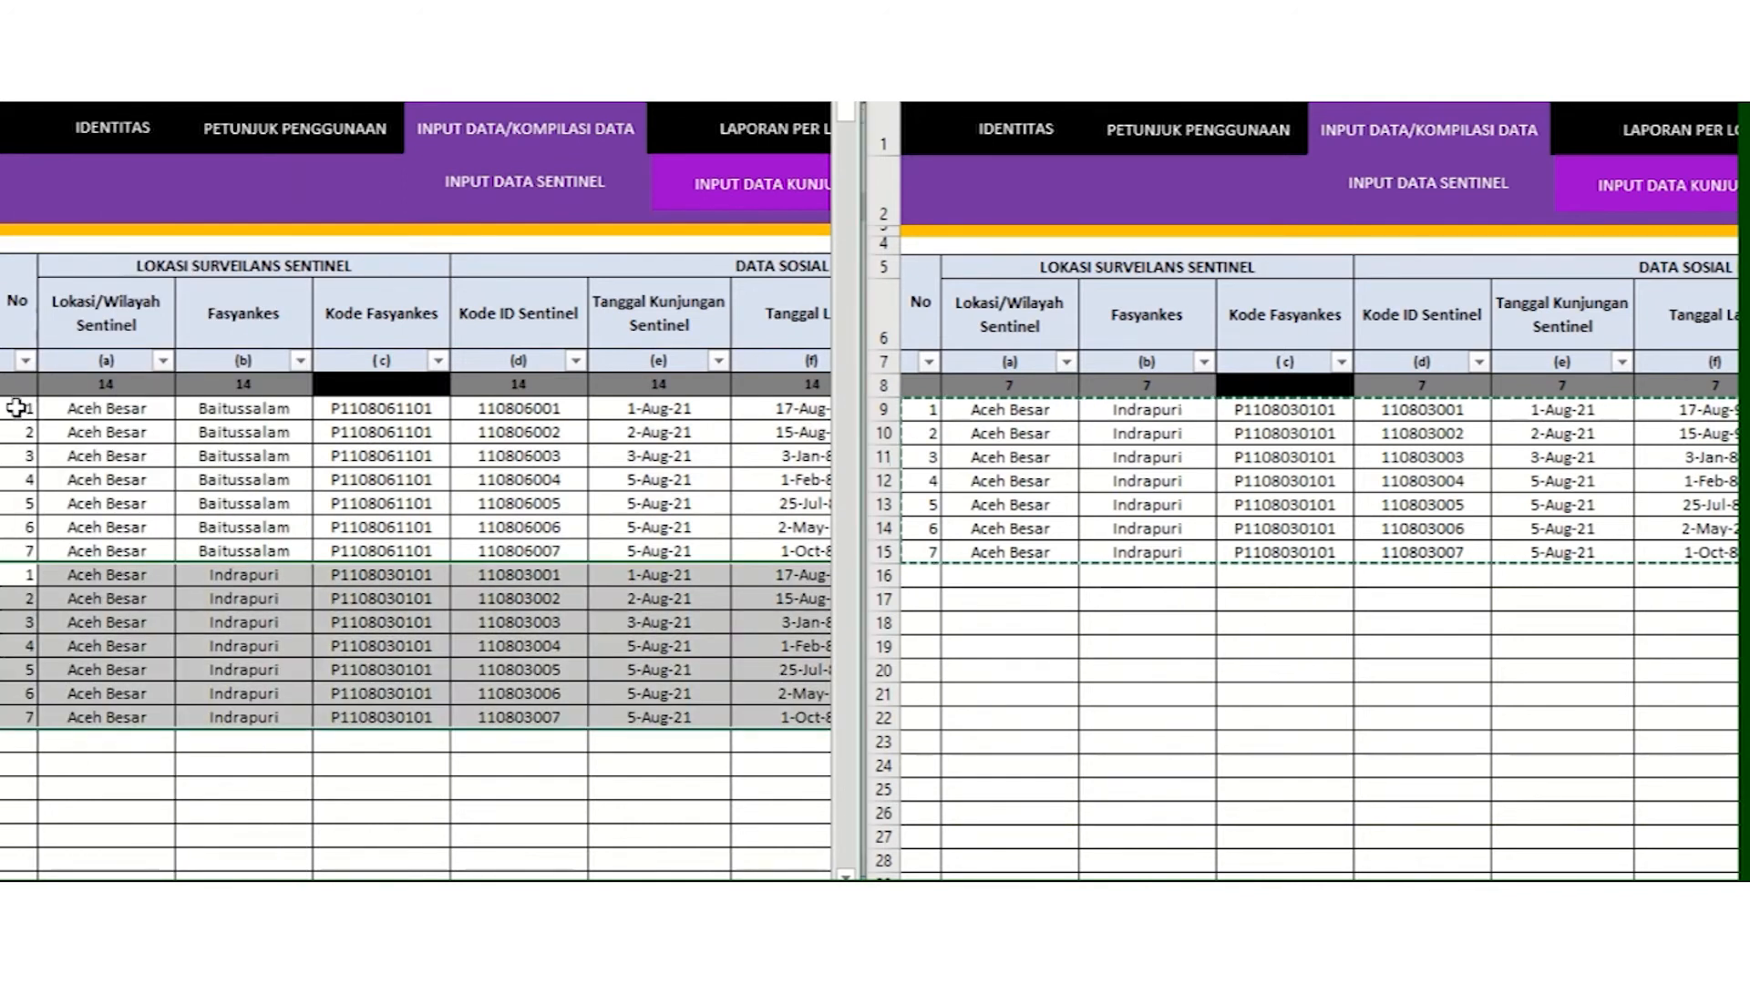
Step: Fill the No column sequentially from 1 to 14
{"action": "left_click", "coordinate": [18, 407]}
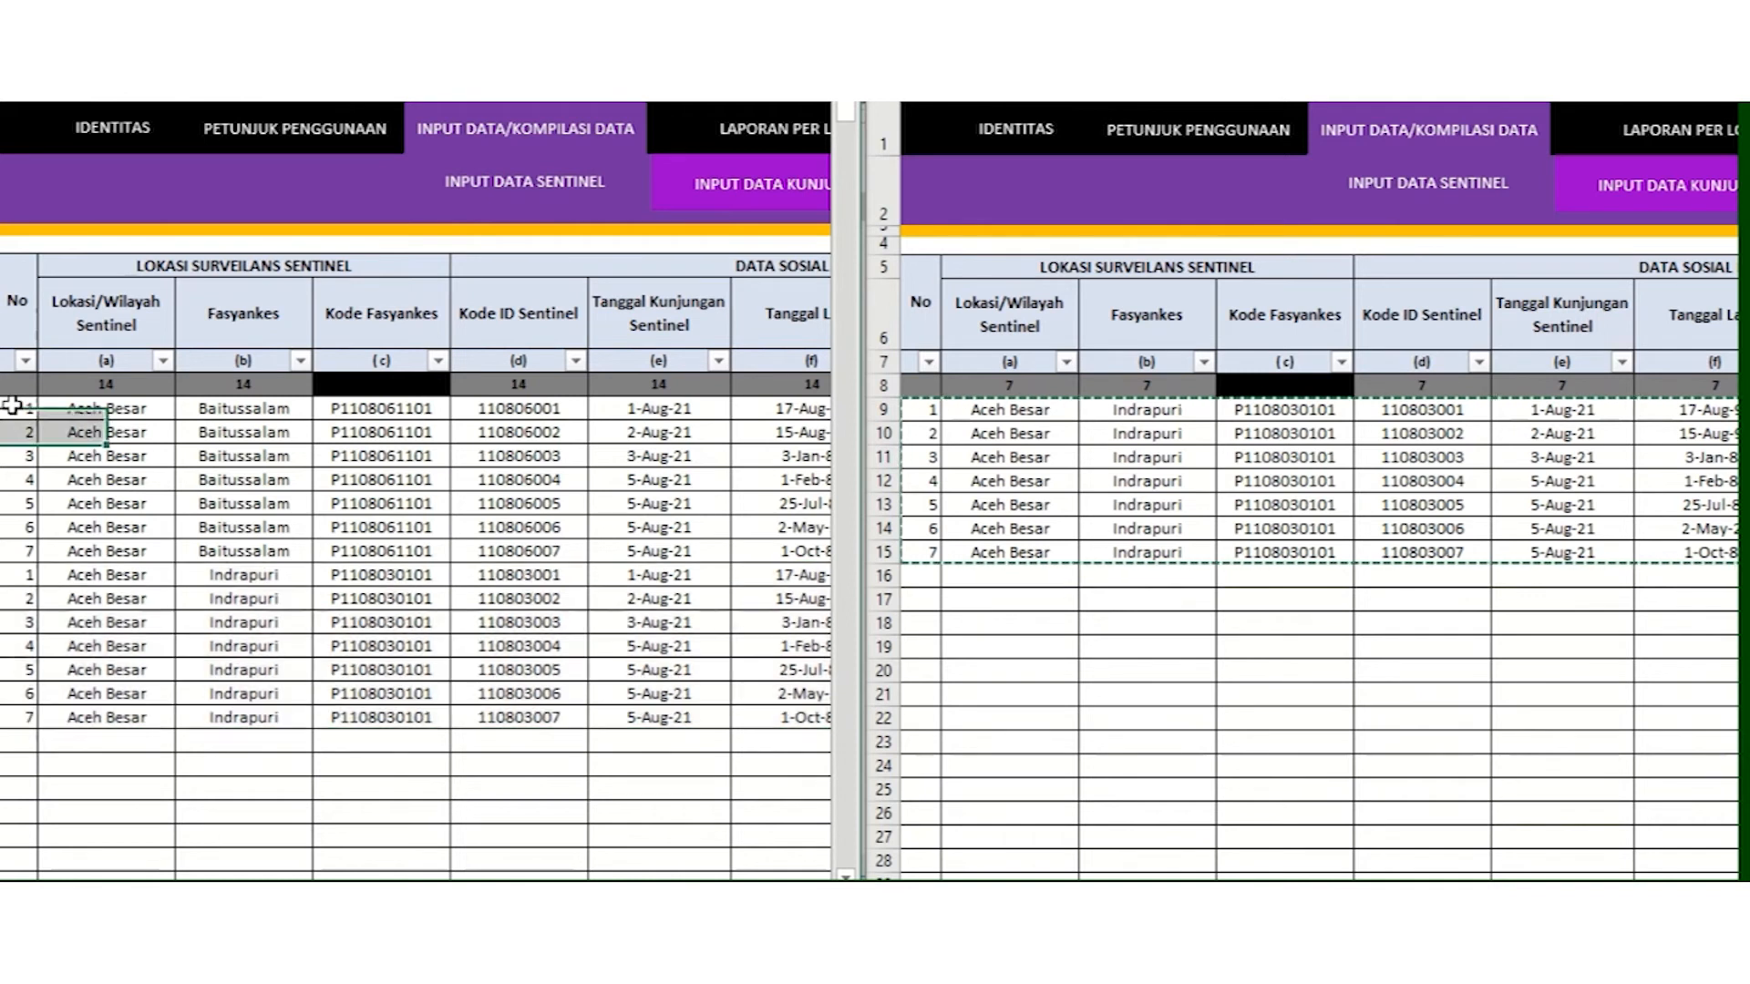
{"action": "left_click_drag", "start_coordinate": [18, 407], "coordinate": [8, 750]}
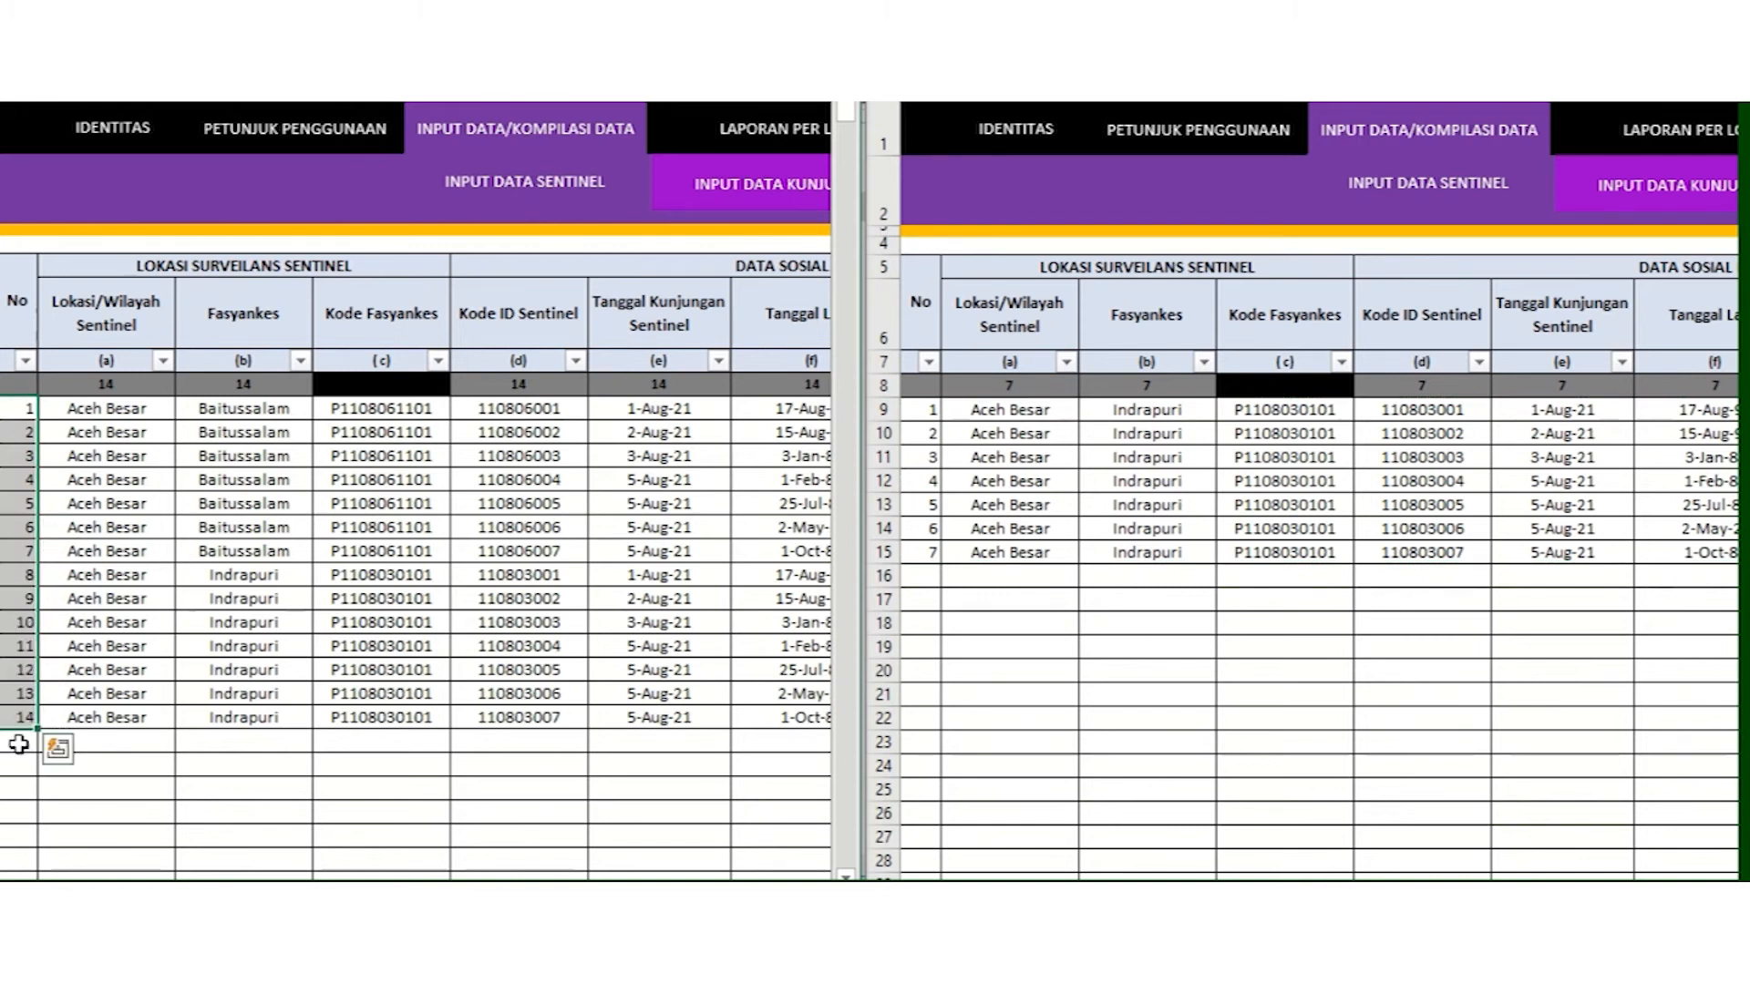
{"action": "left_click", "coordinate": [18, 742]}
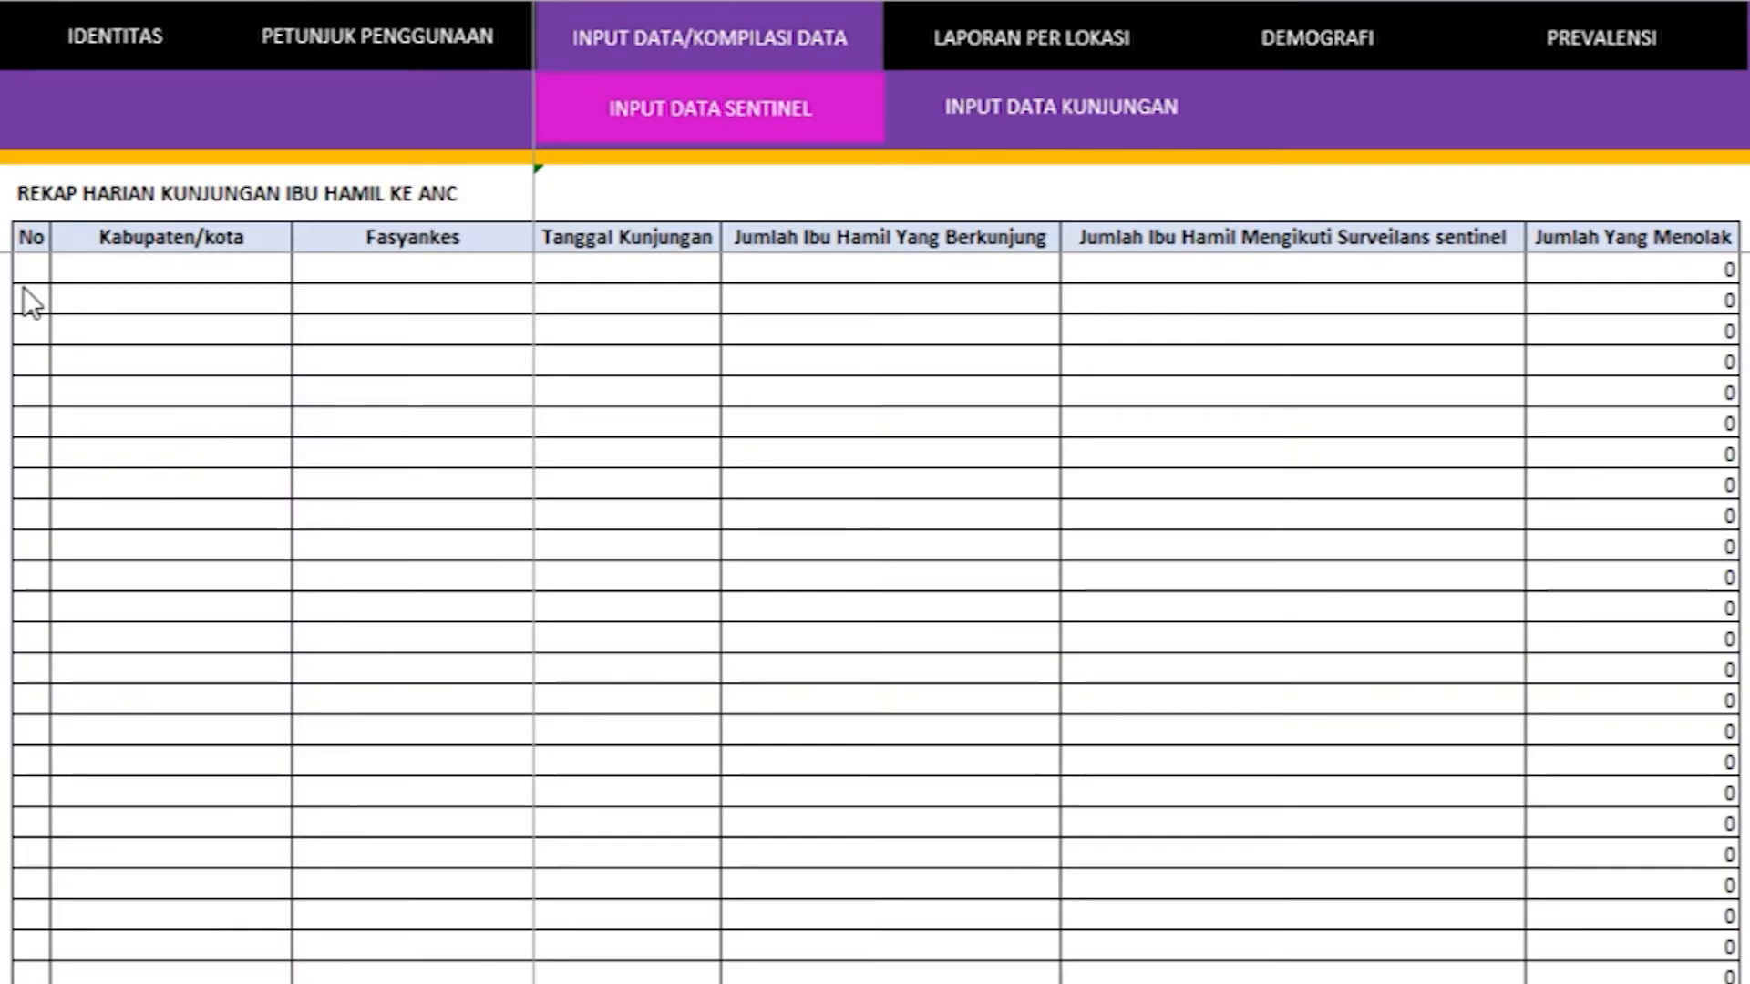
Step: Enter 1 as the No of the first recap row
{"action": "left_click", "coordinate": [20, 270]}
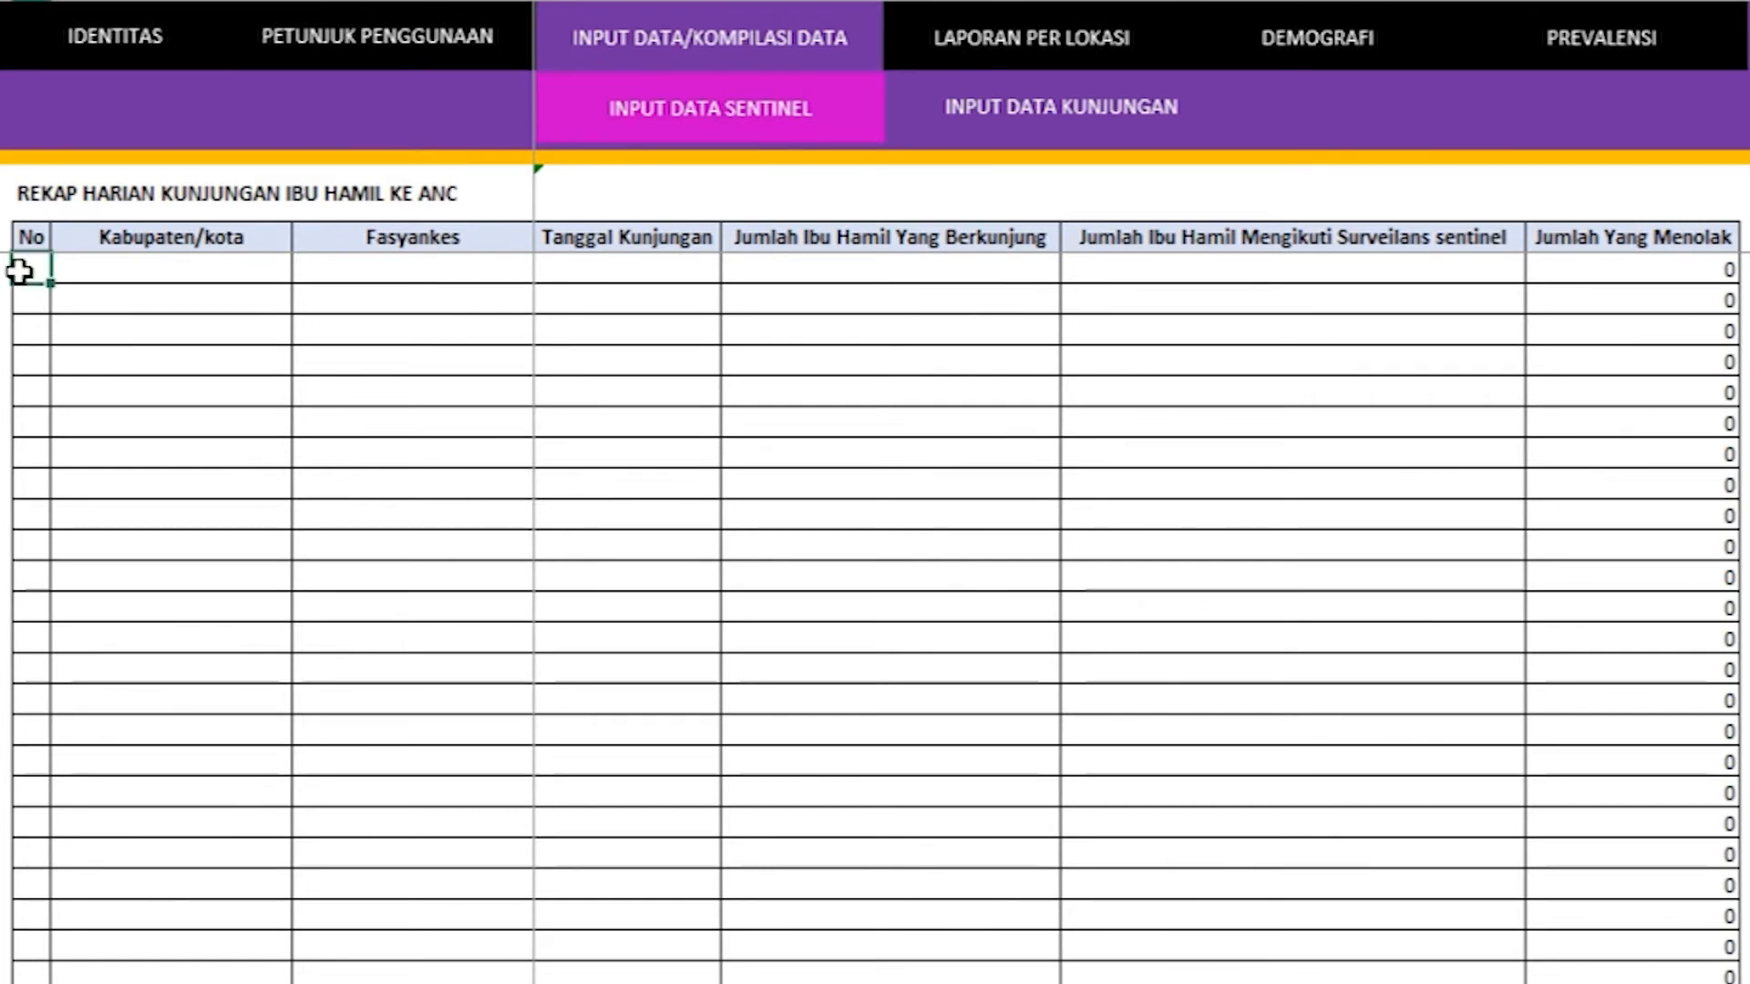
{"action": "type", "text": "1"}
{"action": "key", "text": "Tab"}
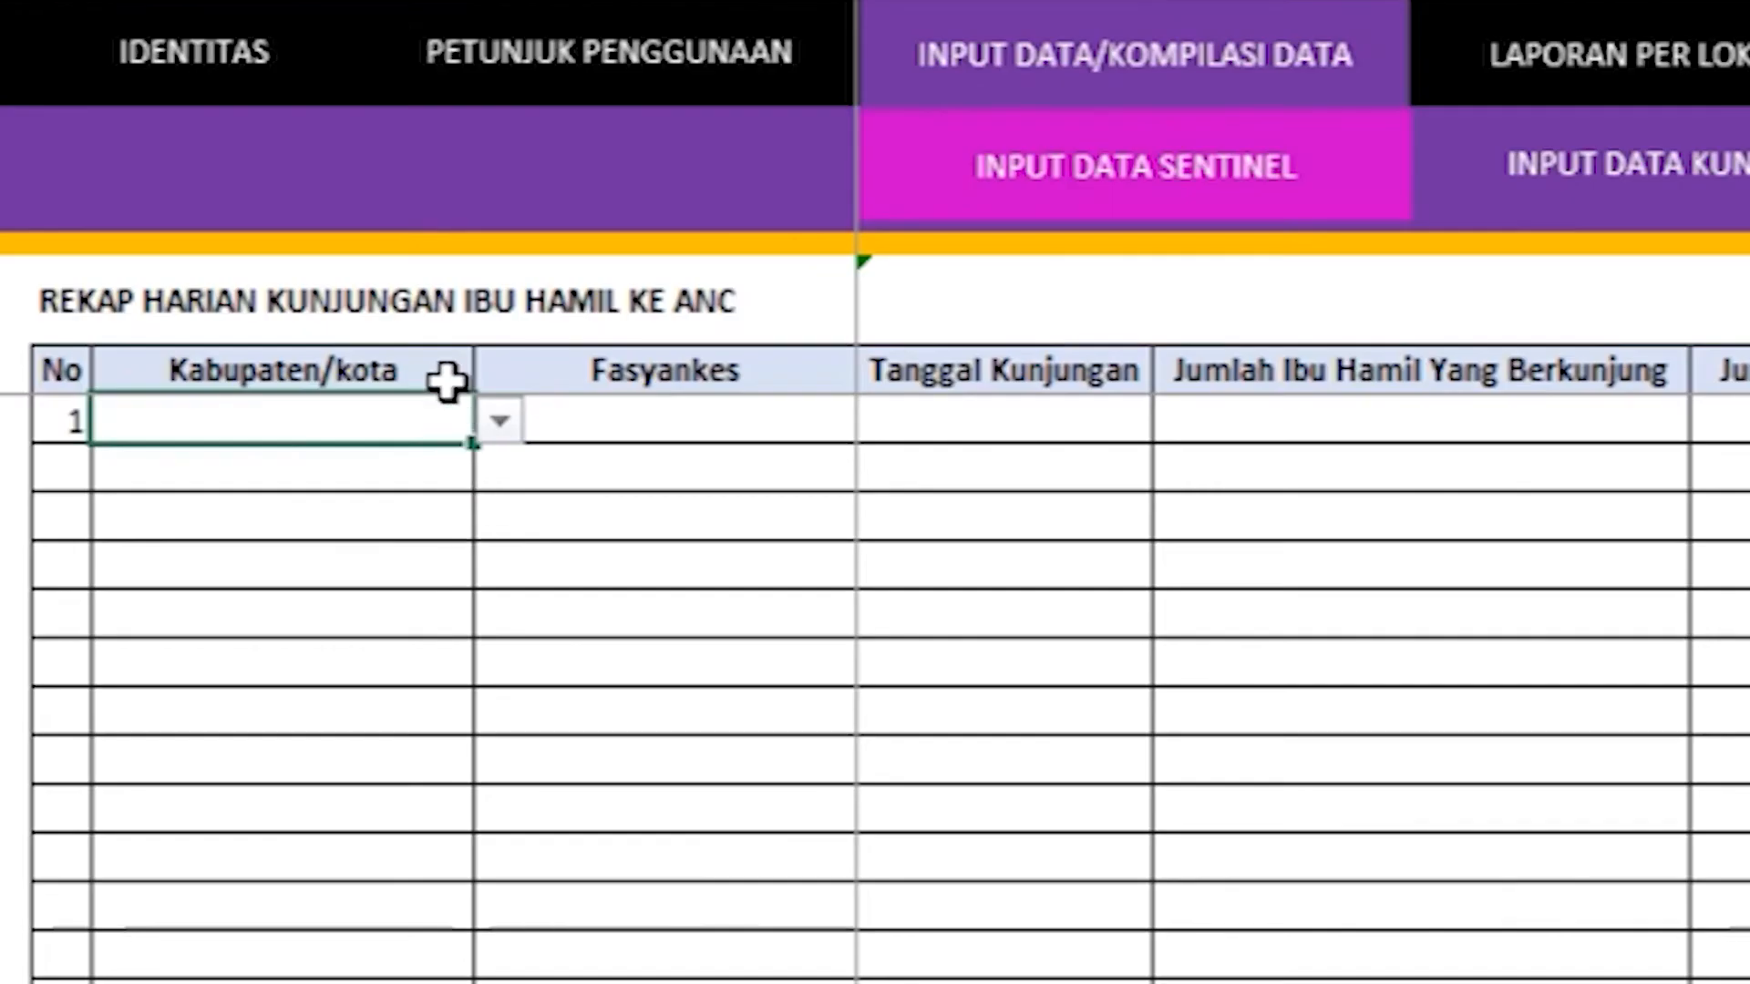
Step: Choose Aceh Besar as Kabupaten/kota and Baitussalam as Fasyankes for row 1
{"action": "left_click", "coordinate": [272, 243]}
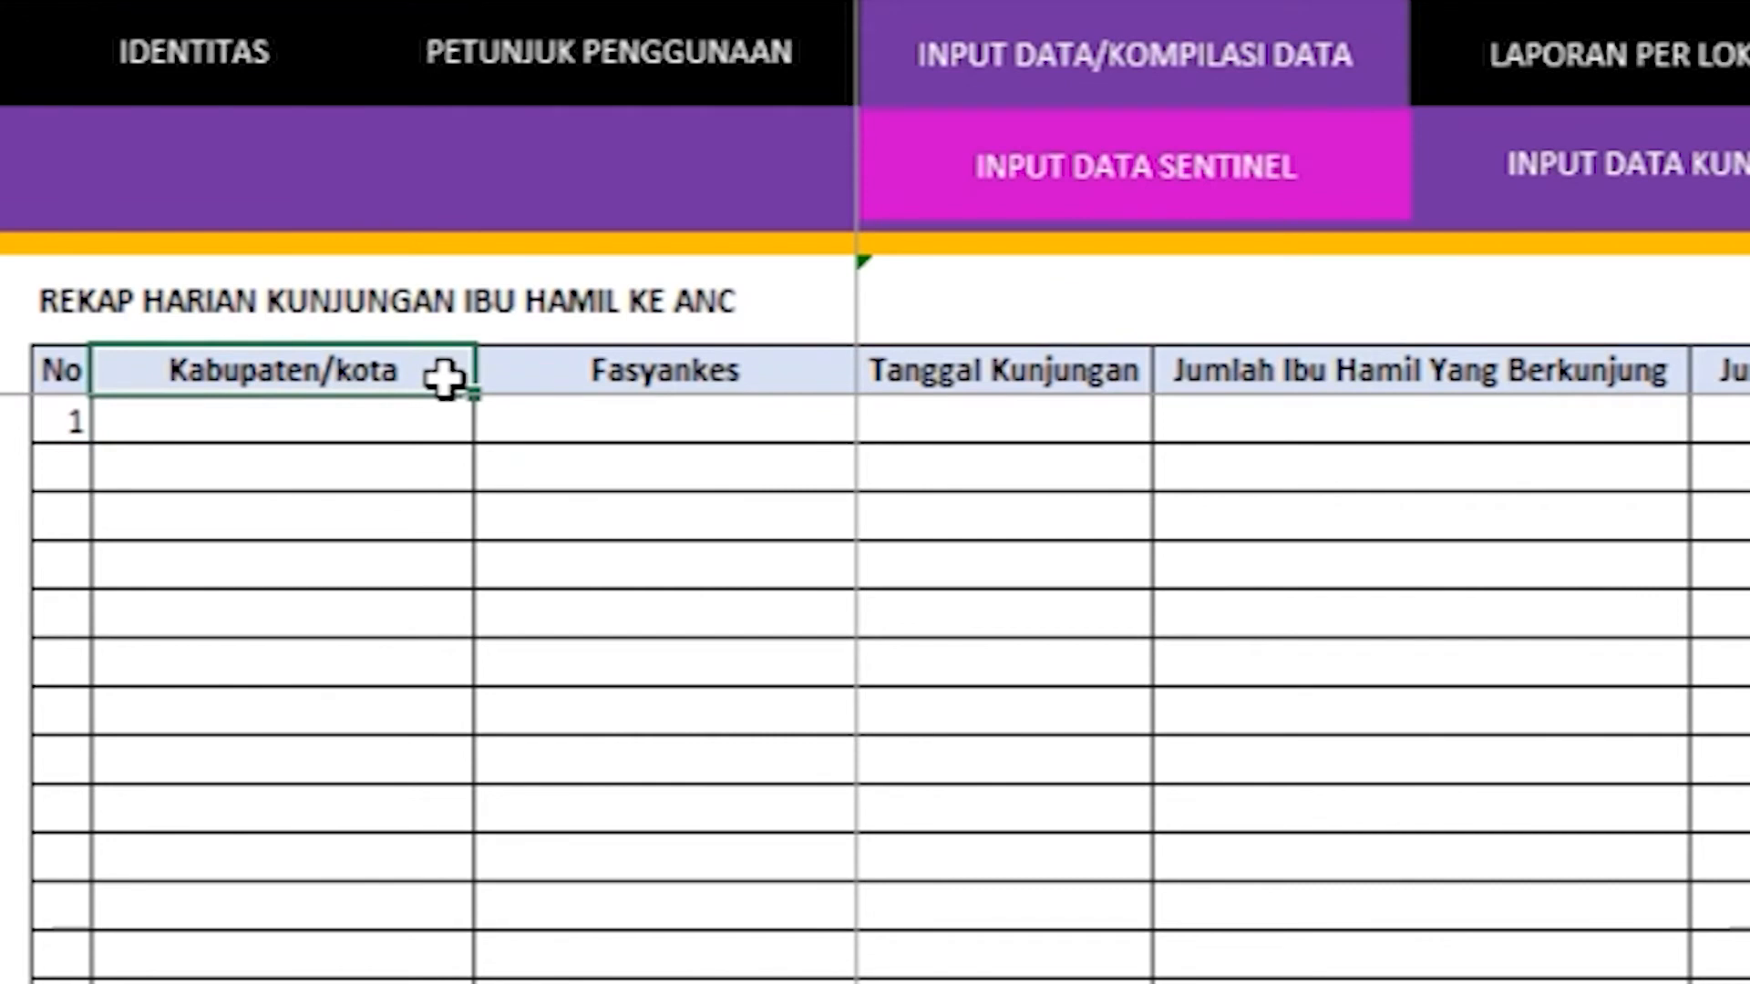
{"action": "left_click", "coordinate": [457, 414]}
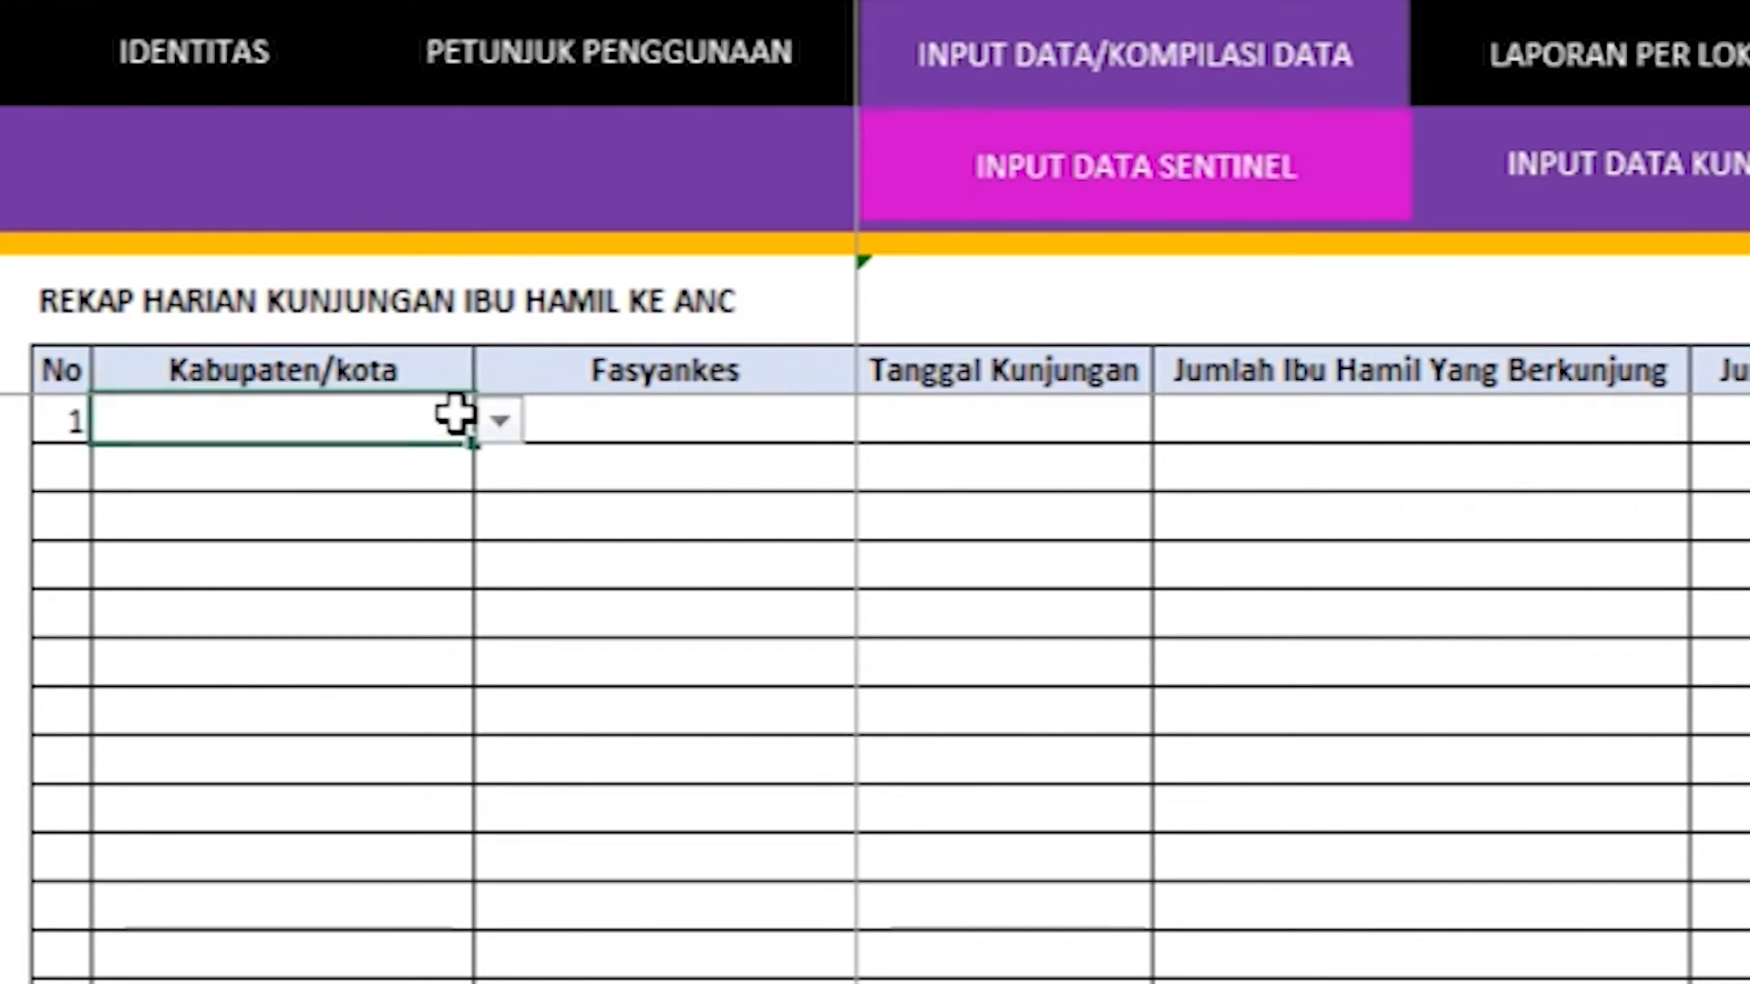
{"action": "left_click", "coordinate": [499, 421]}
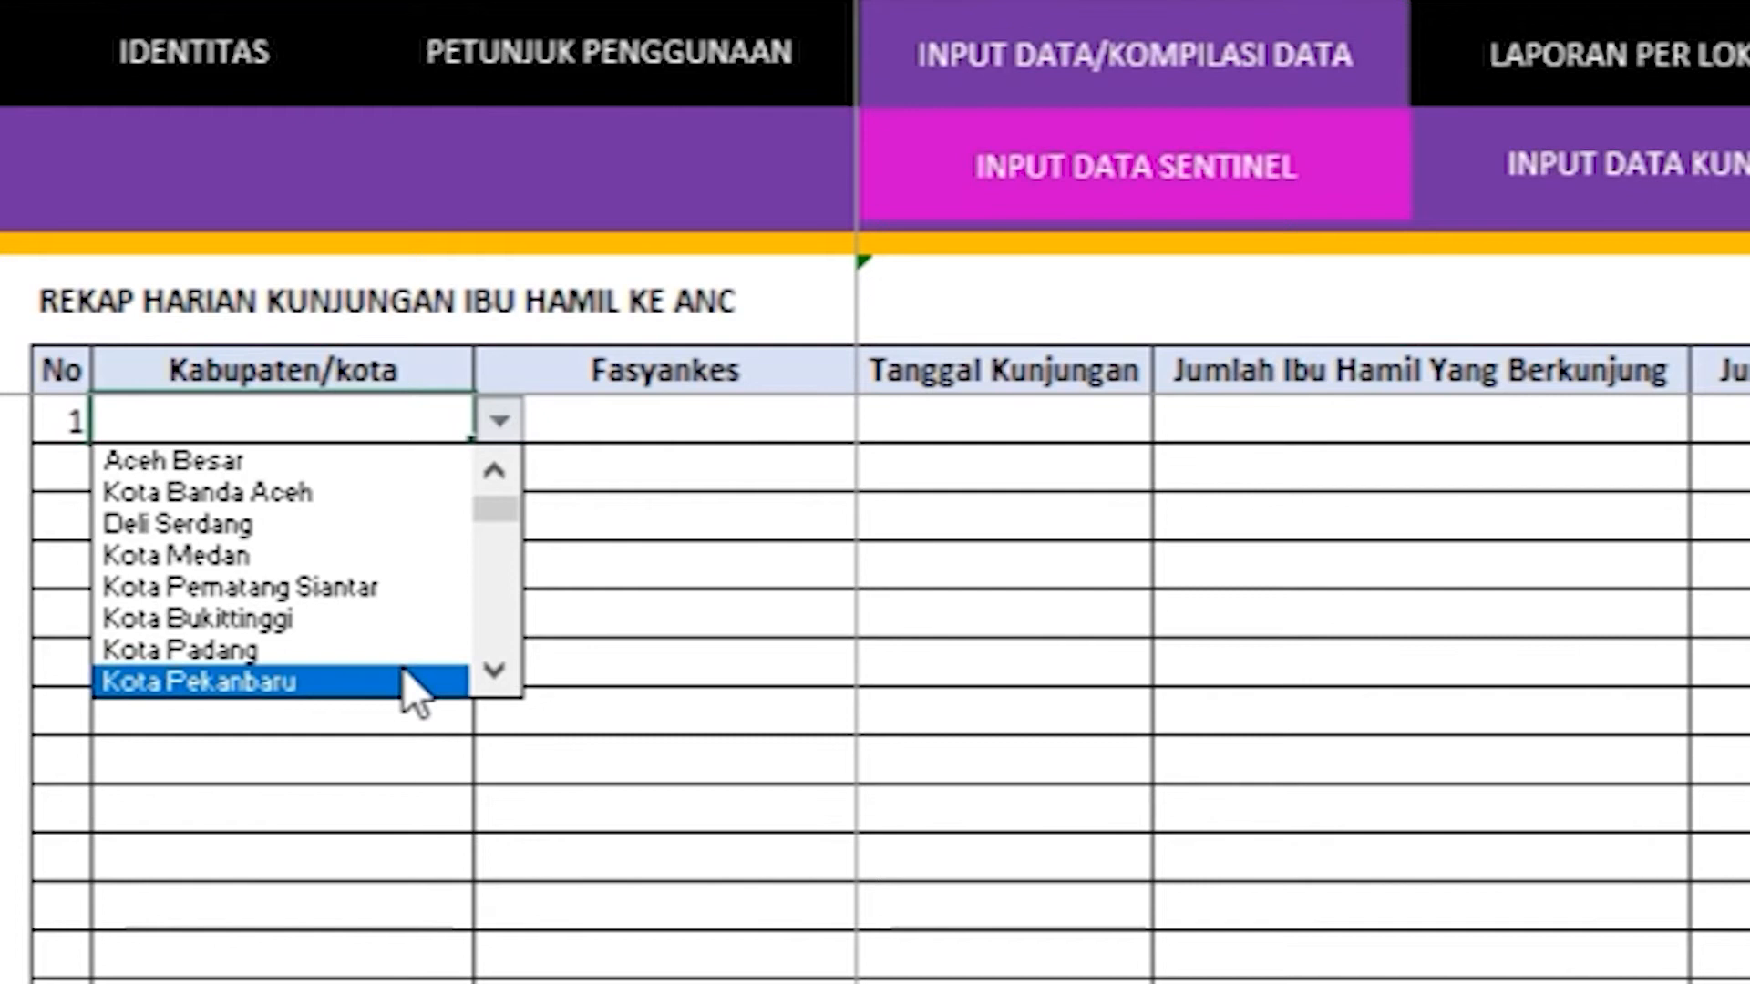
{"action": "left_click", "coordinate": [380, 470]}
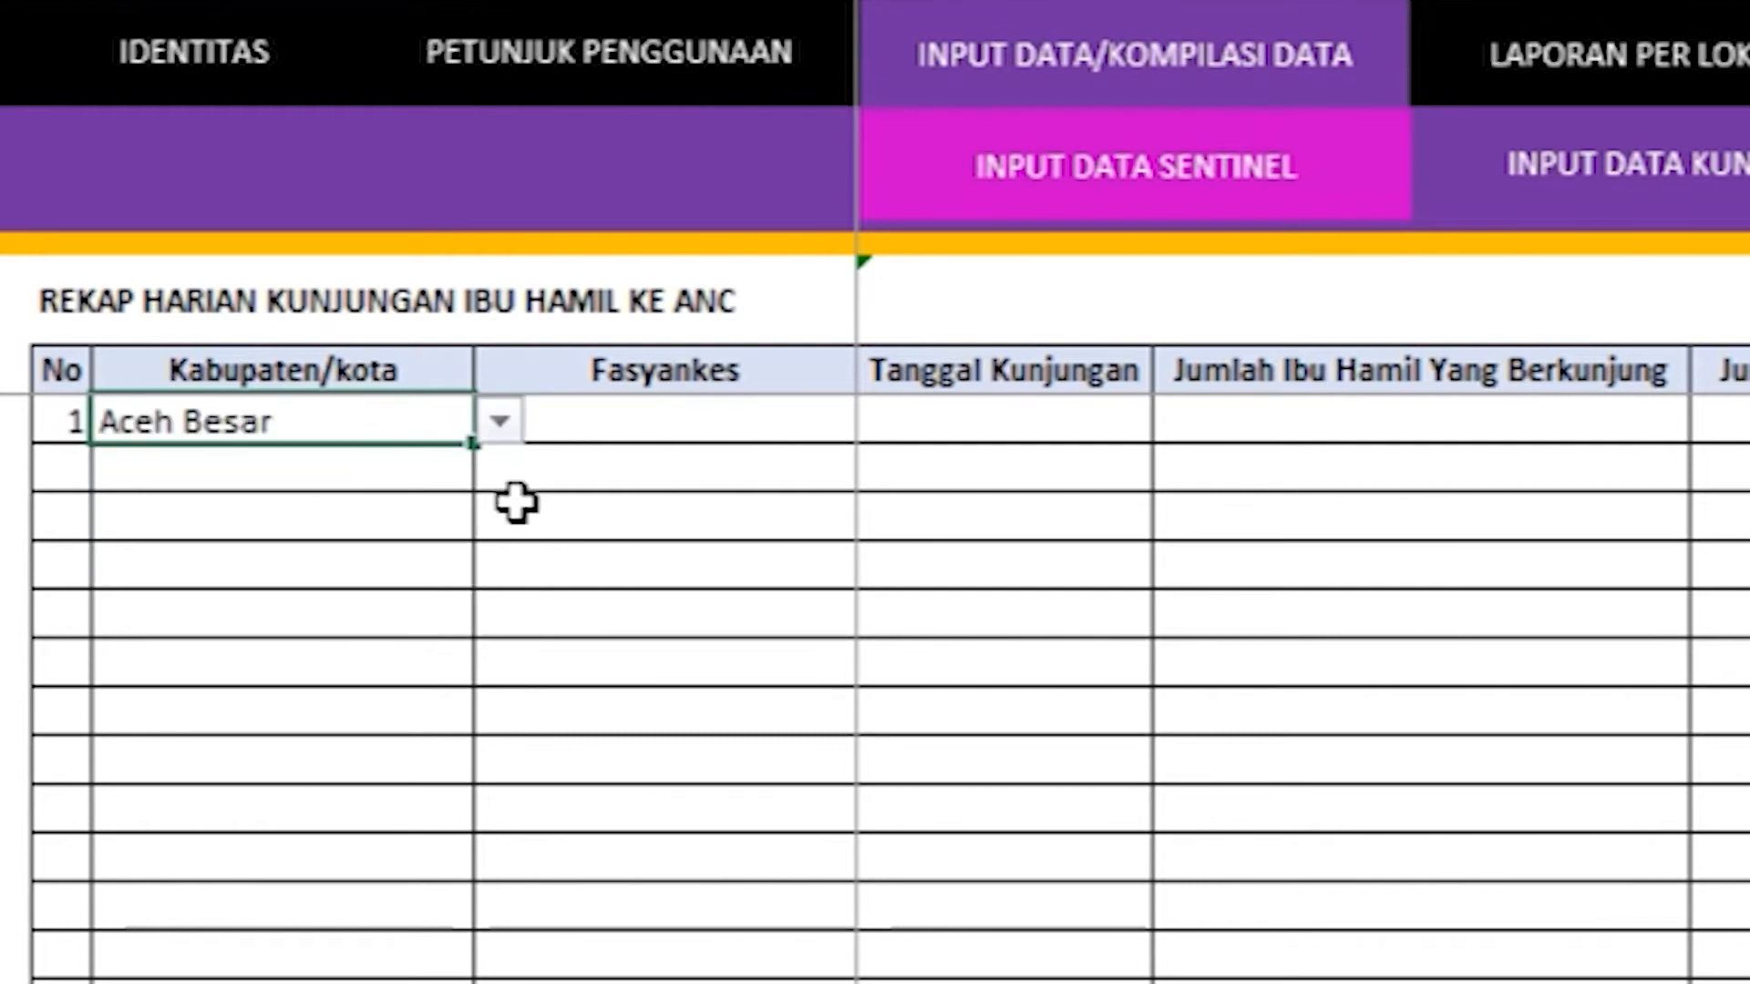
{"action": "left_click", "coordinate": [835, 370]}
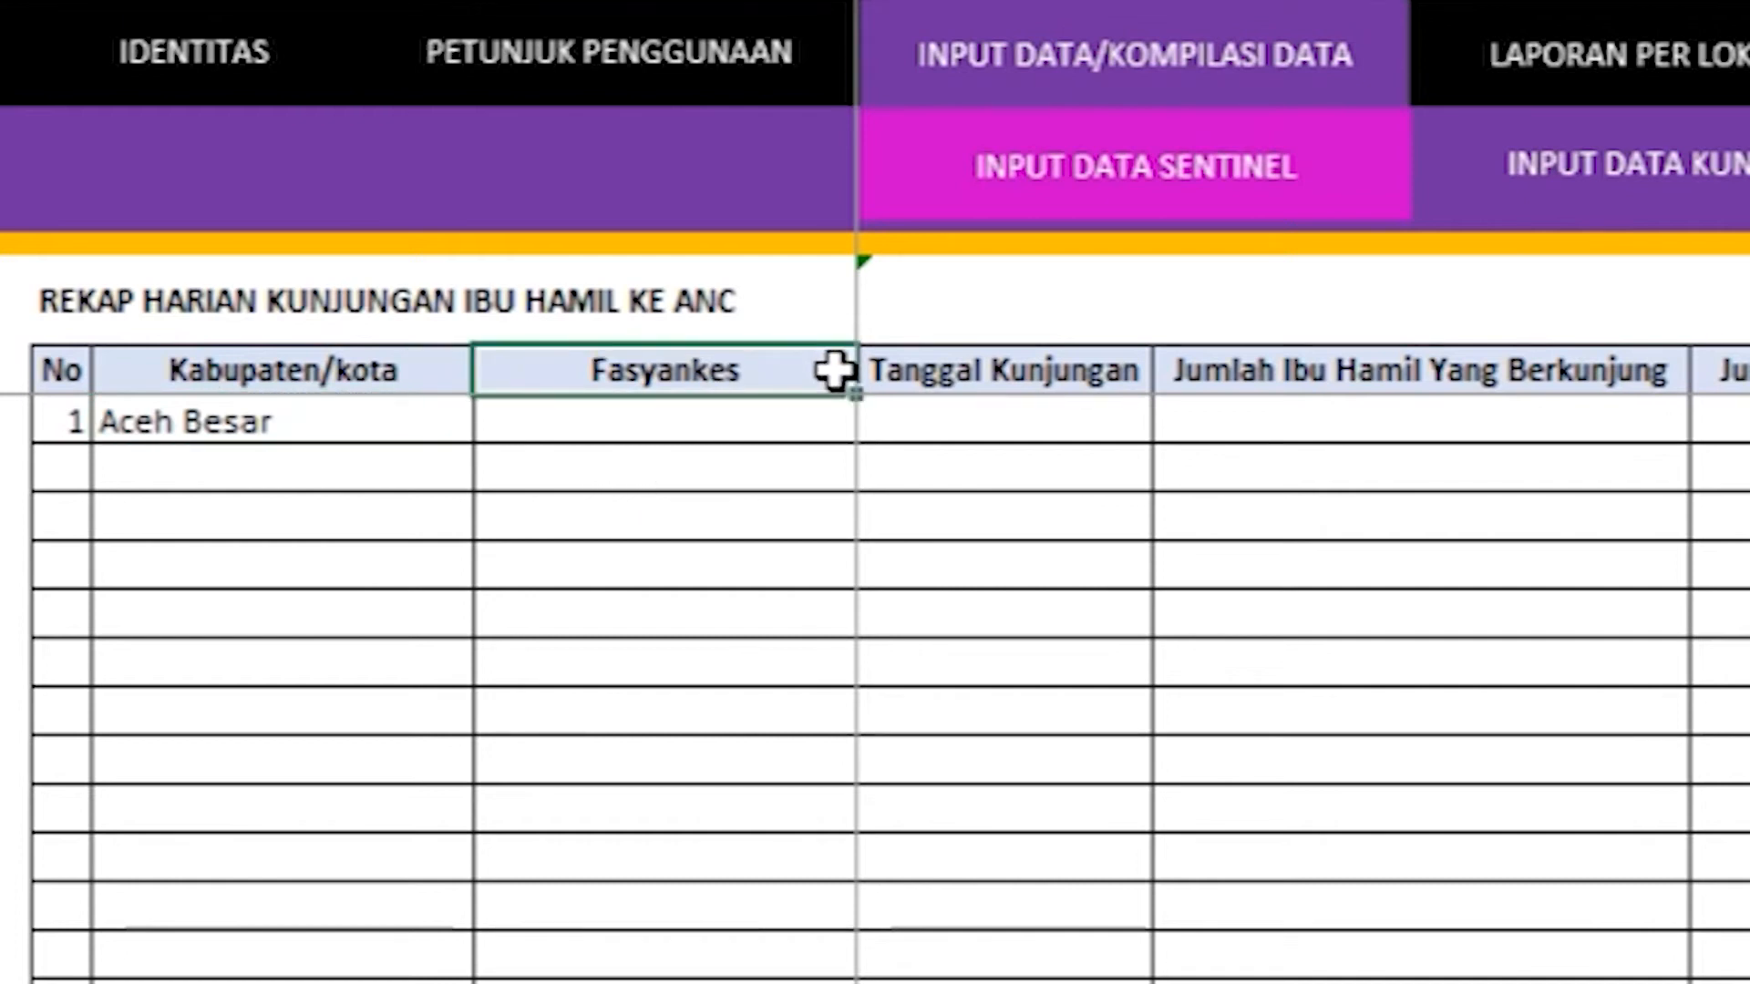
{"action": "left_click", "coordinate": [823, 419]}
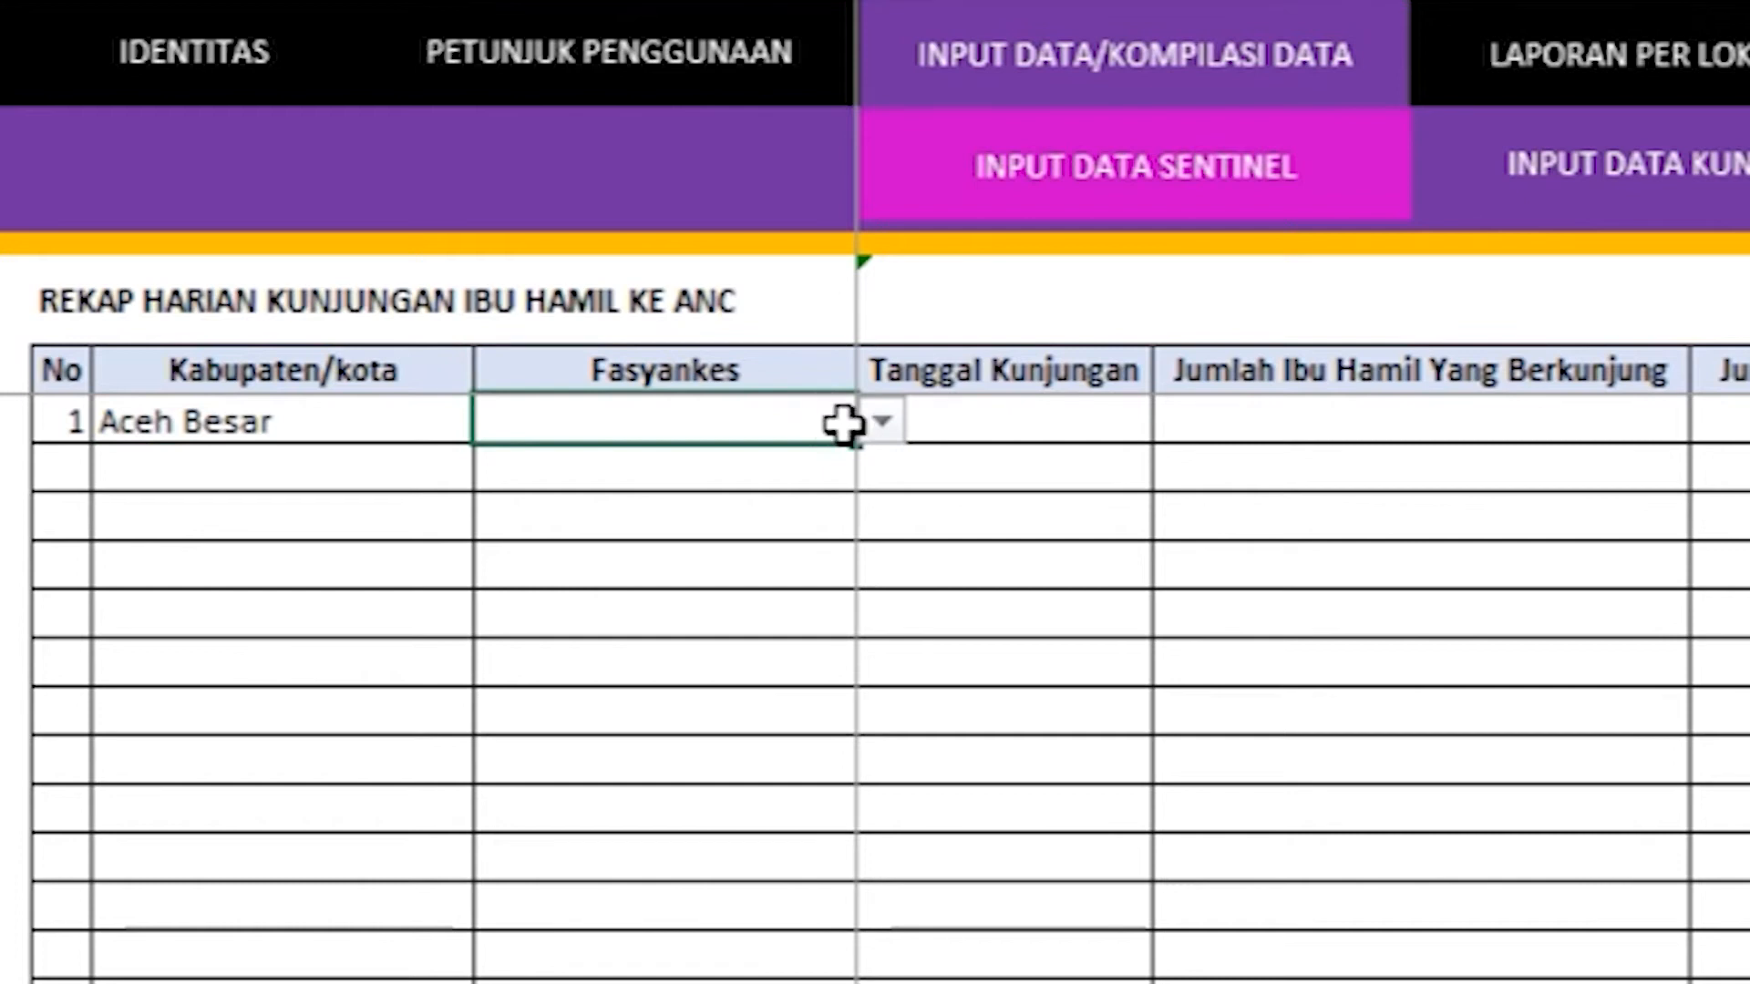
{"action": "left_click", "coordinate": [867, 424]}
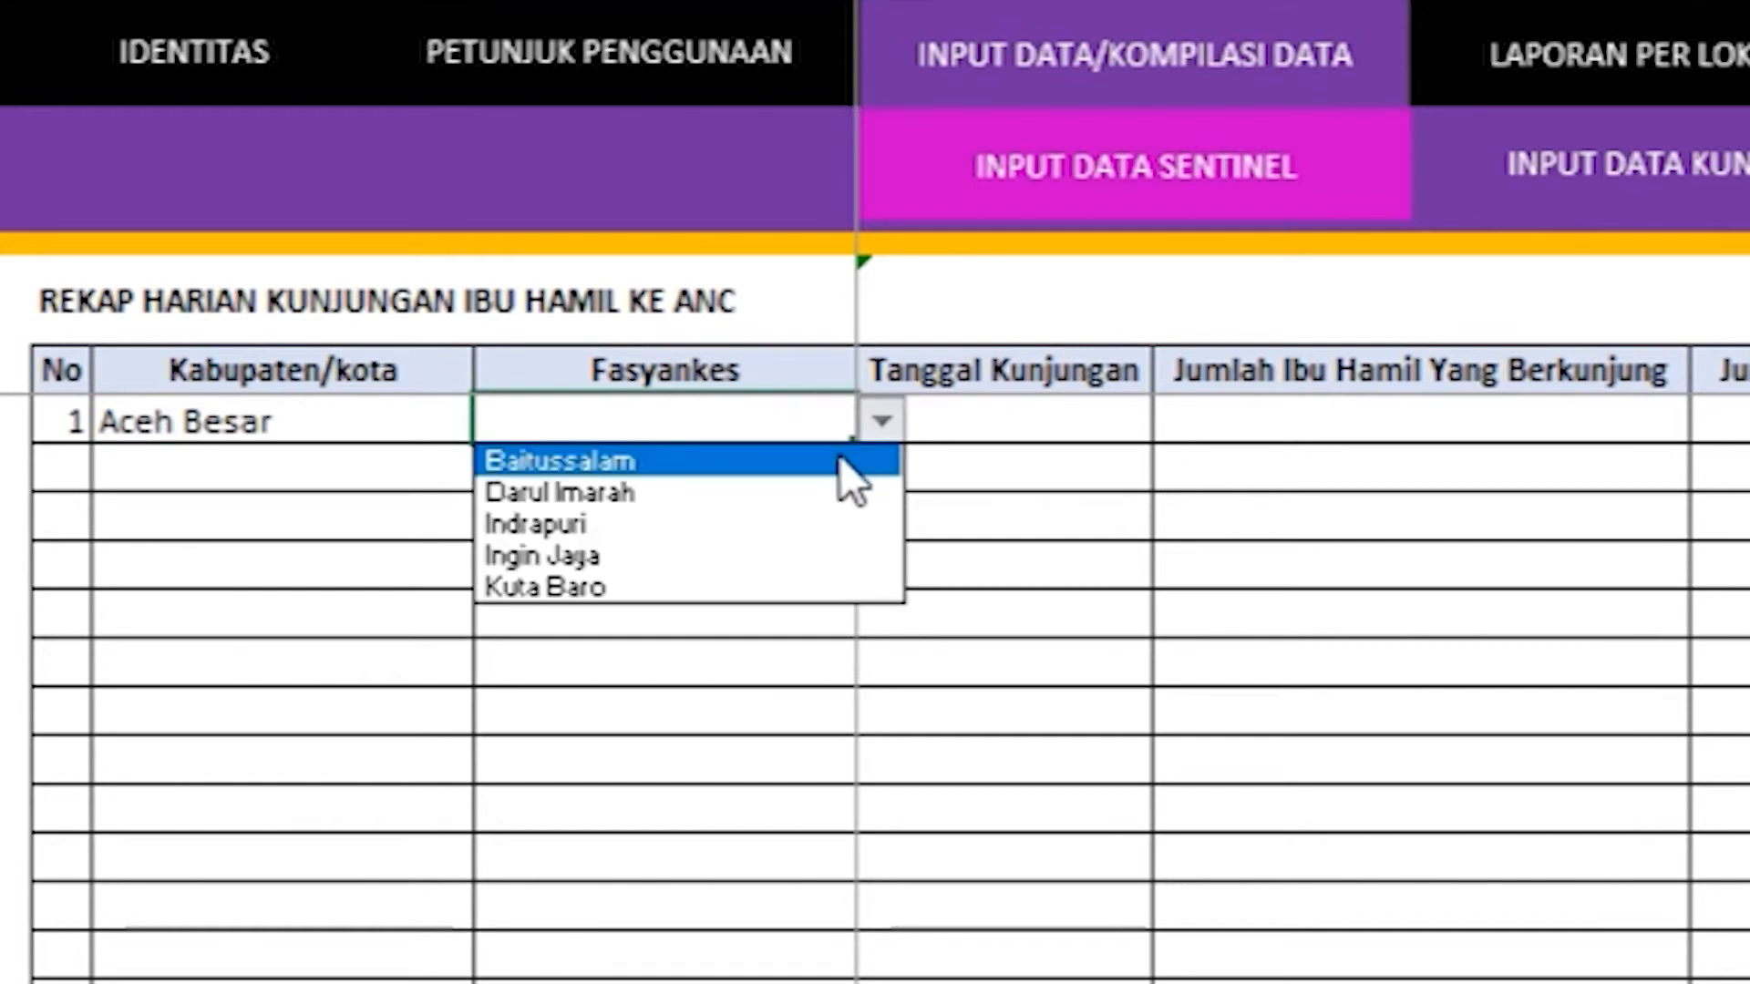
{"action": "left_click", "coordinate": [773, 467]}
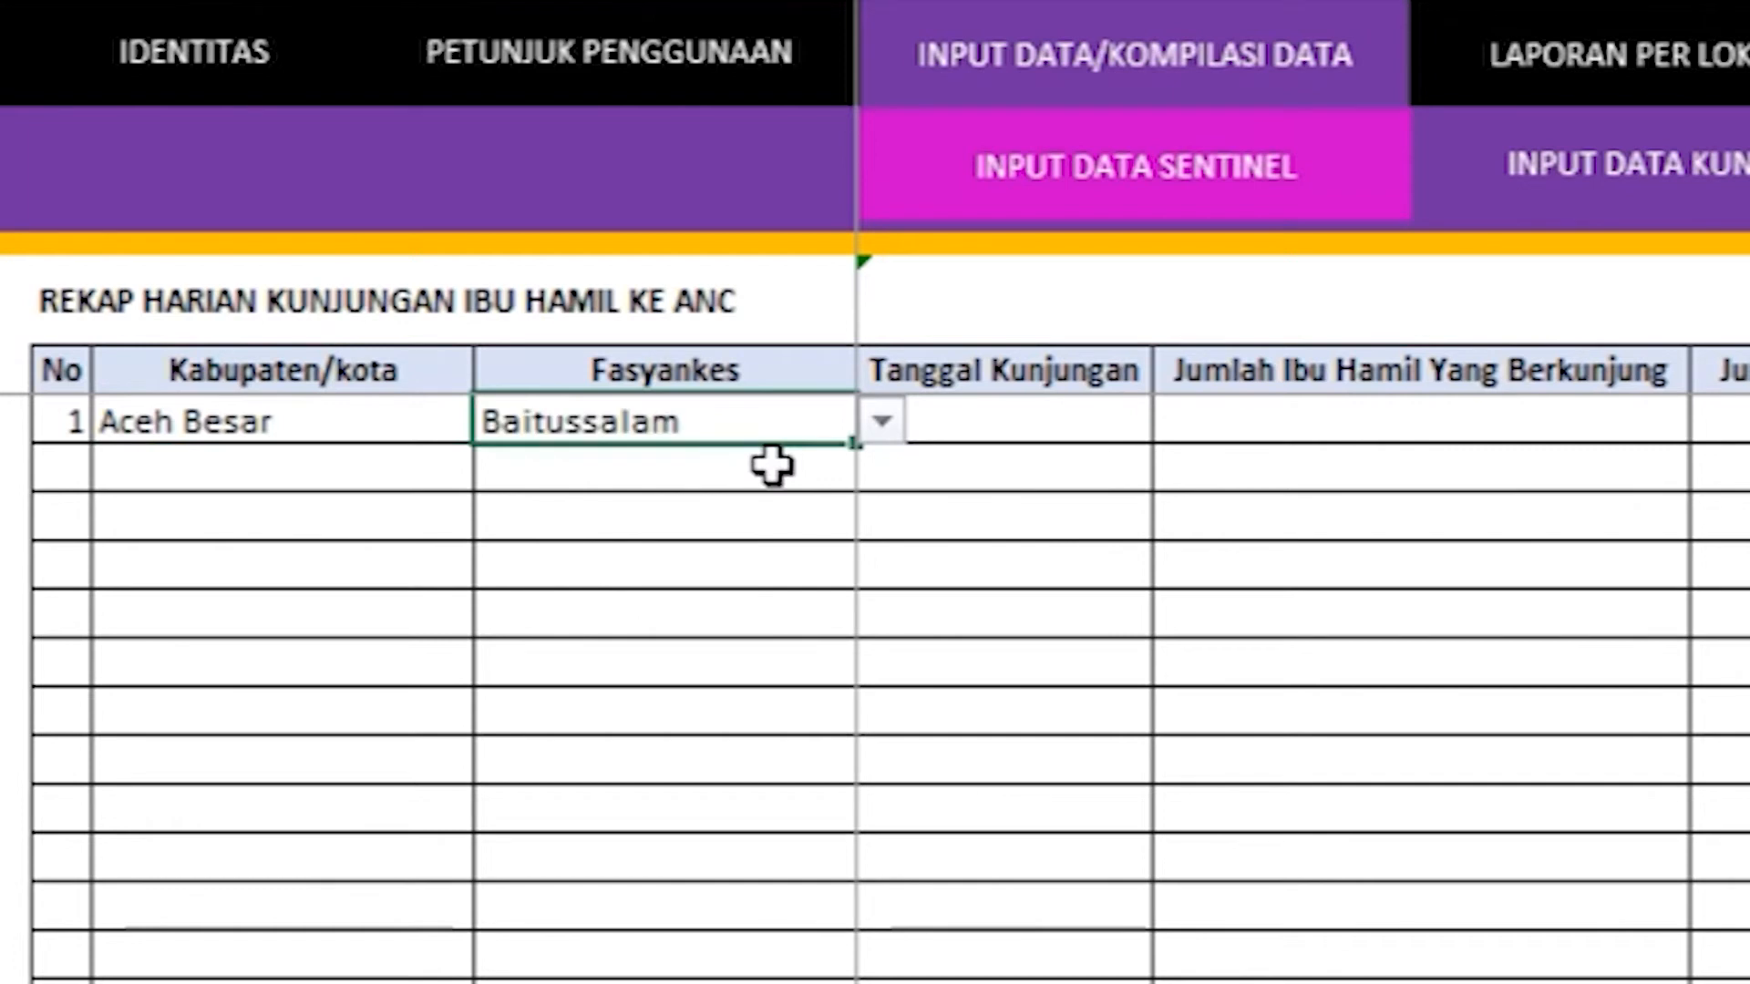
Step: Enter '1 sep 21' as row 1's Tanggal Kunjungan
{"action": "left_click", "coordinate": [1057, 385]}
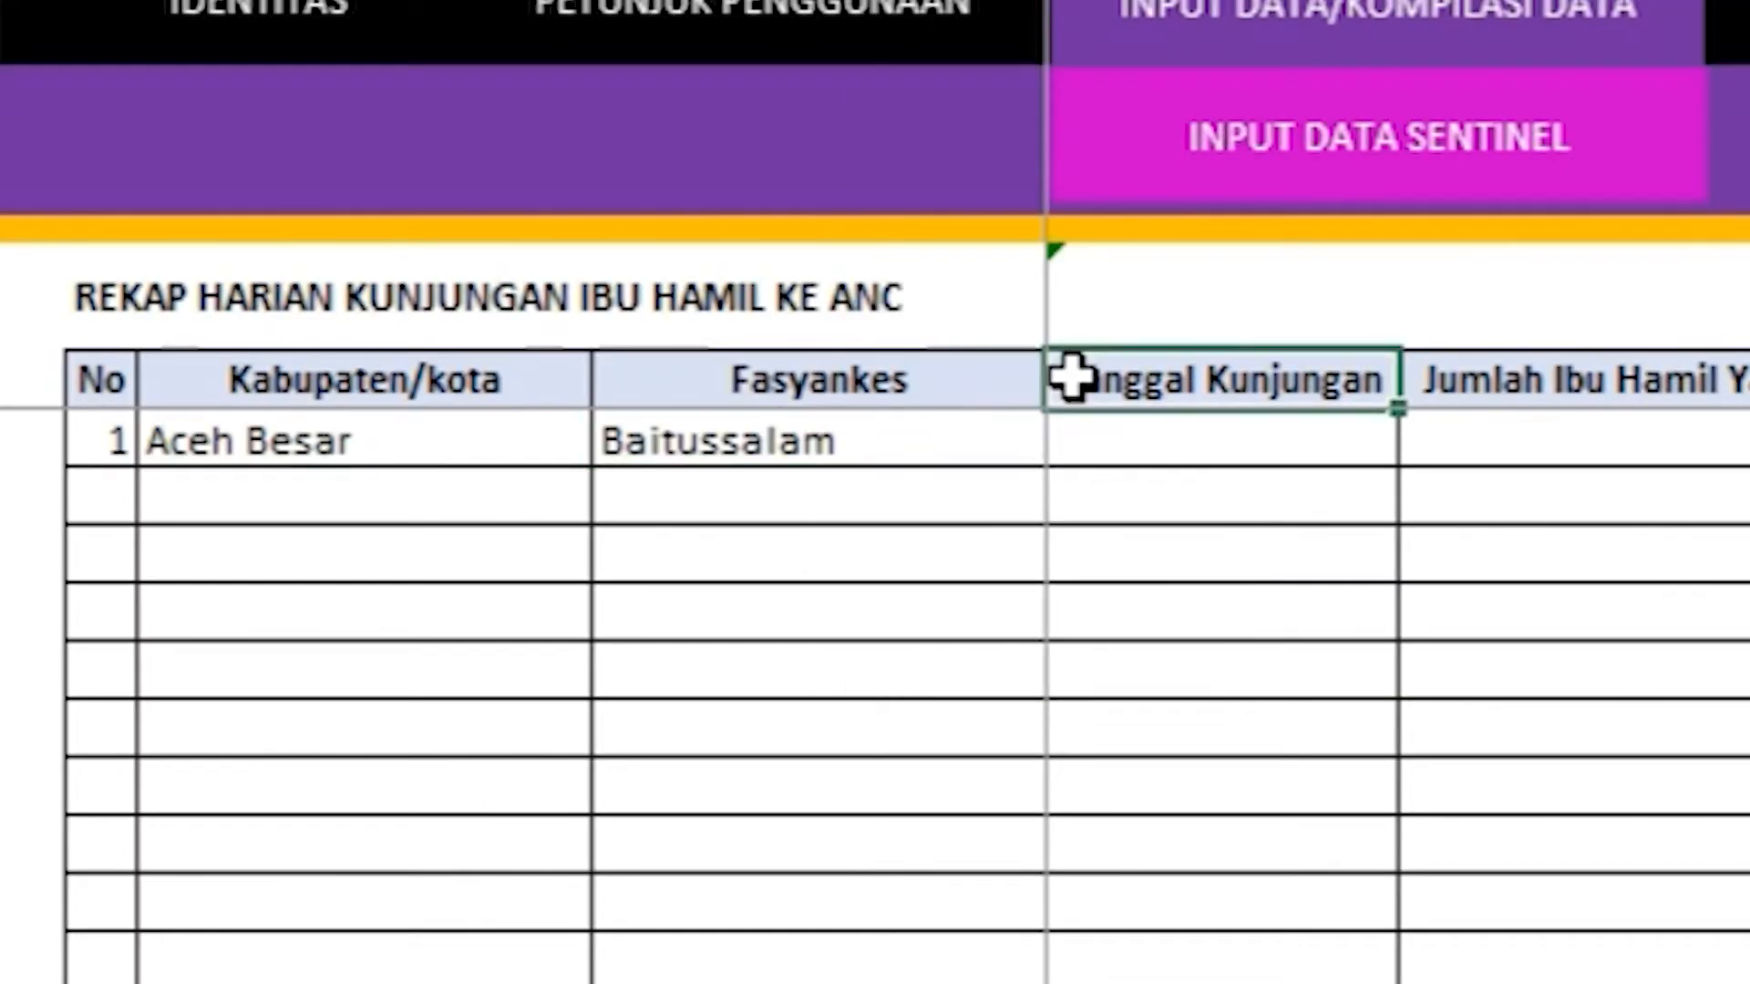
{"action": "left_click", "coordinate": [1109, 439]}
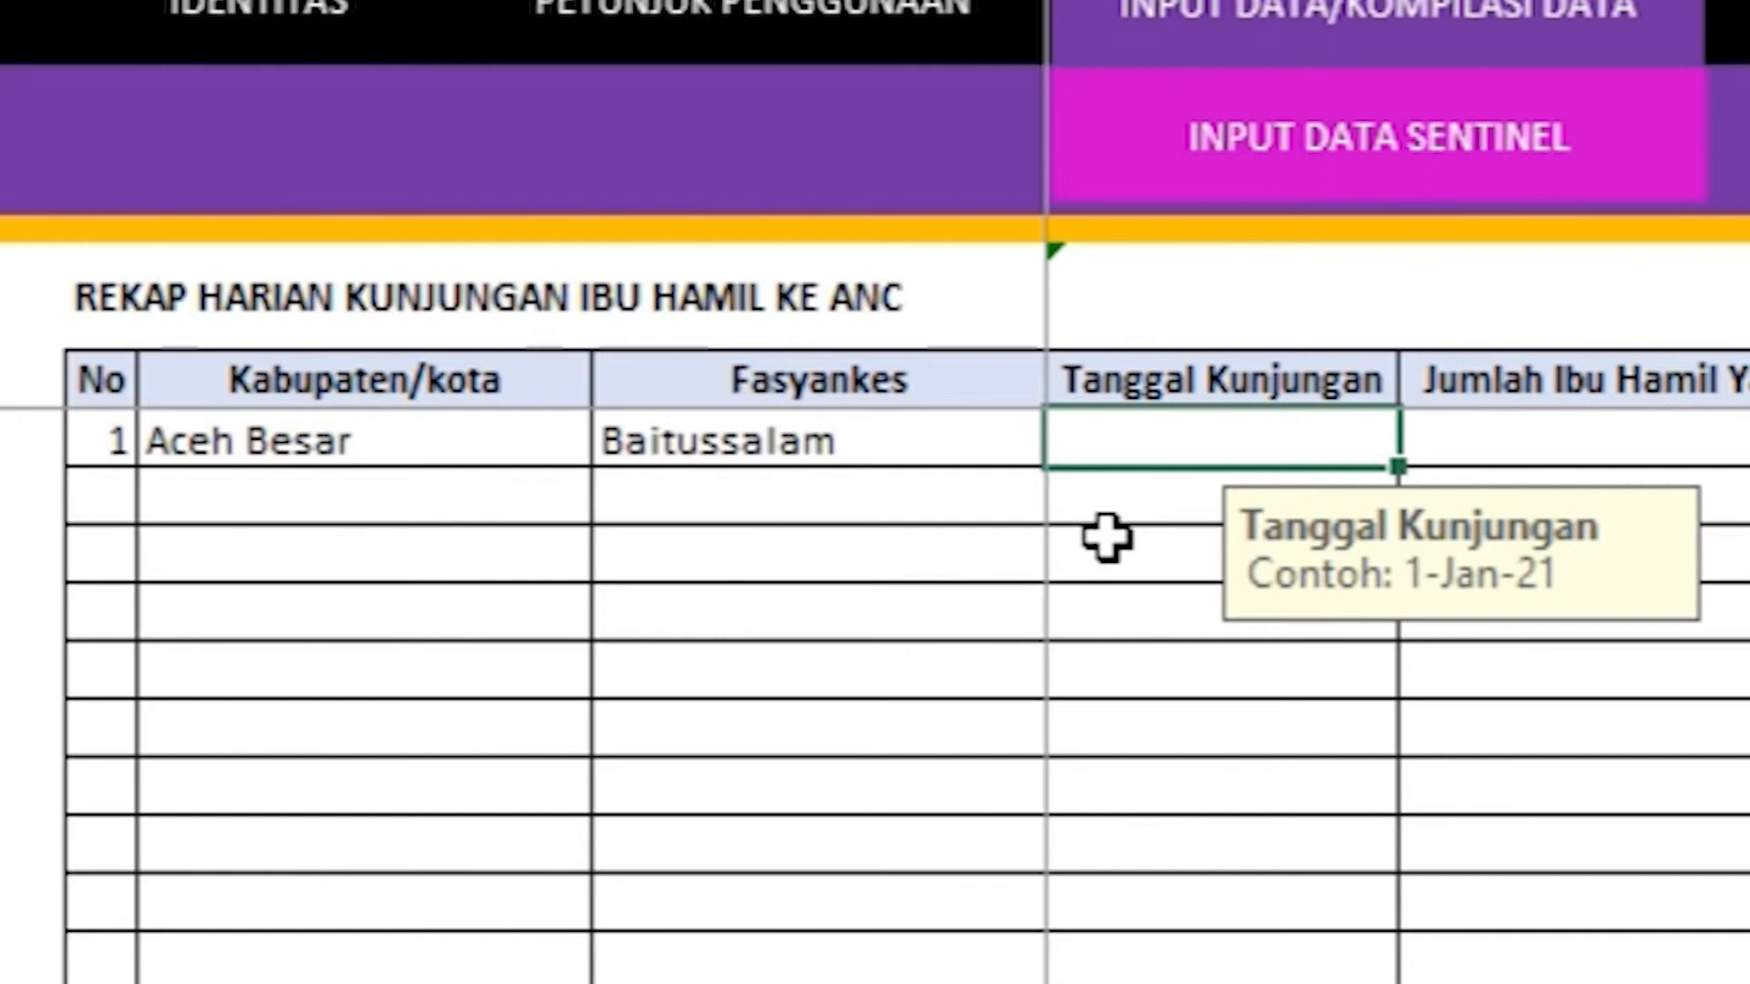
{"action": "type", "text": "1 sep 21"}
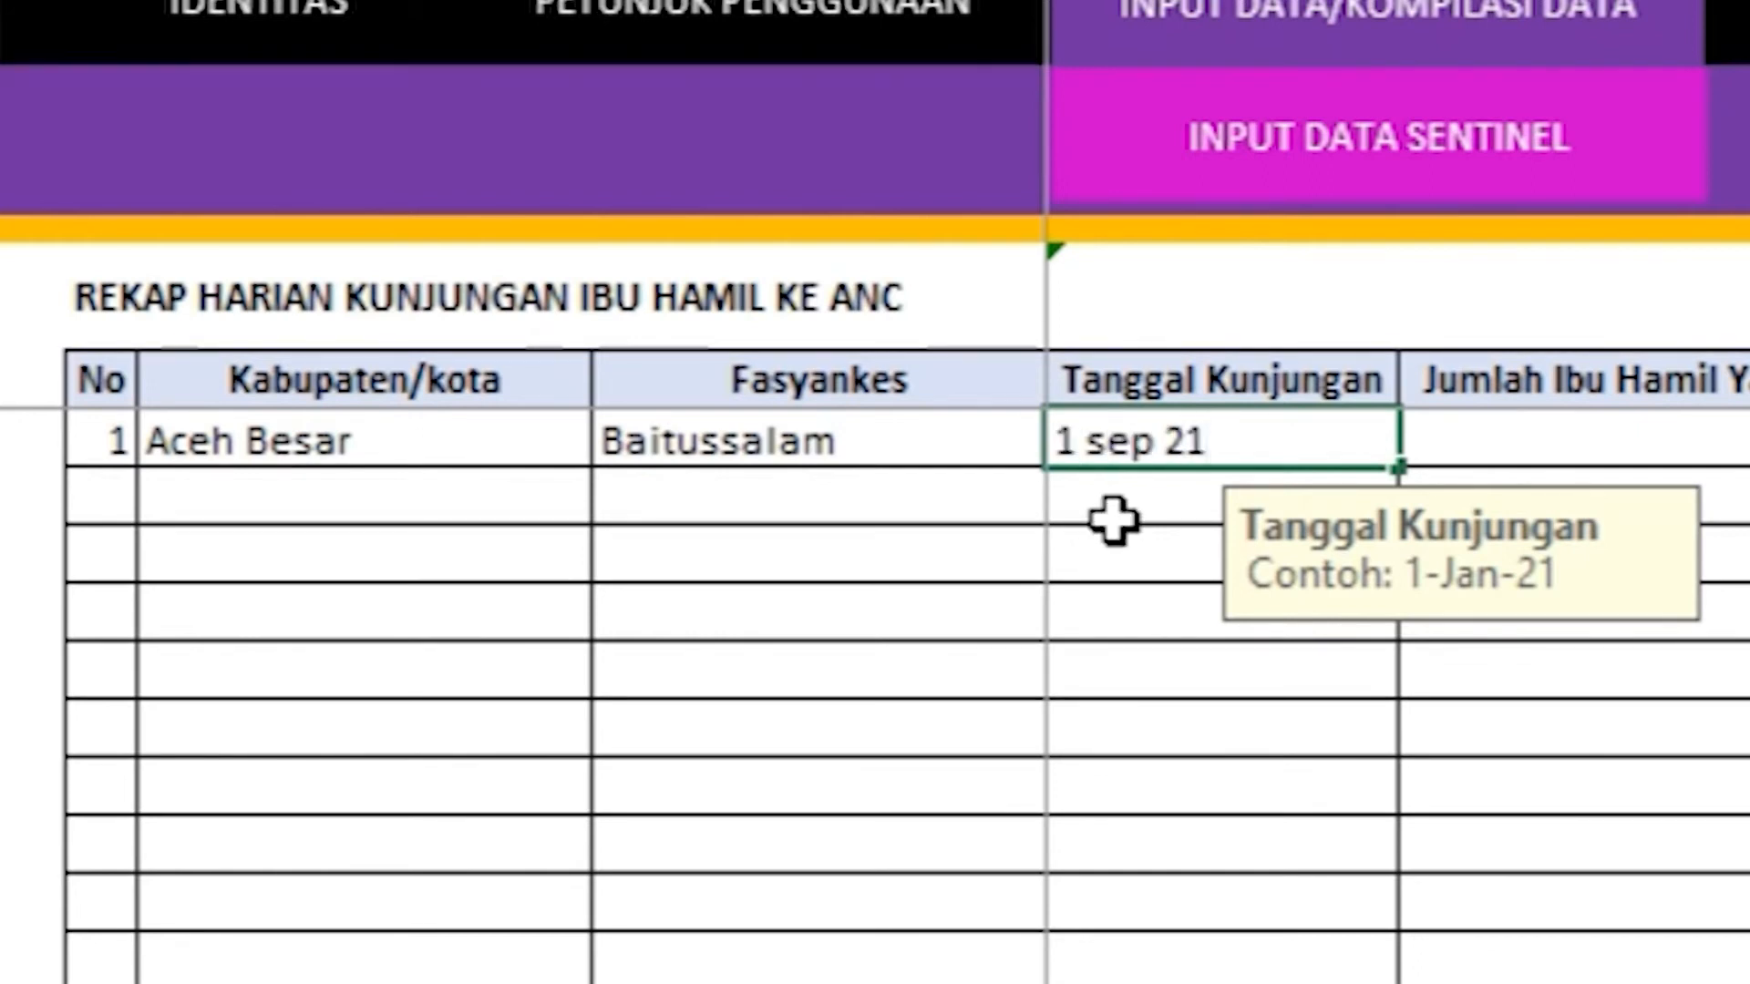
{"action": "left_click", "coordinate": [1112, 519]}
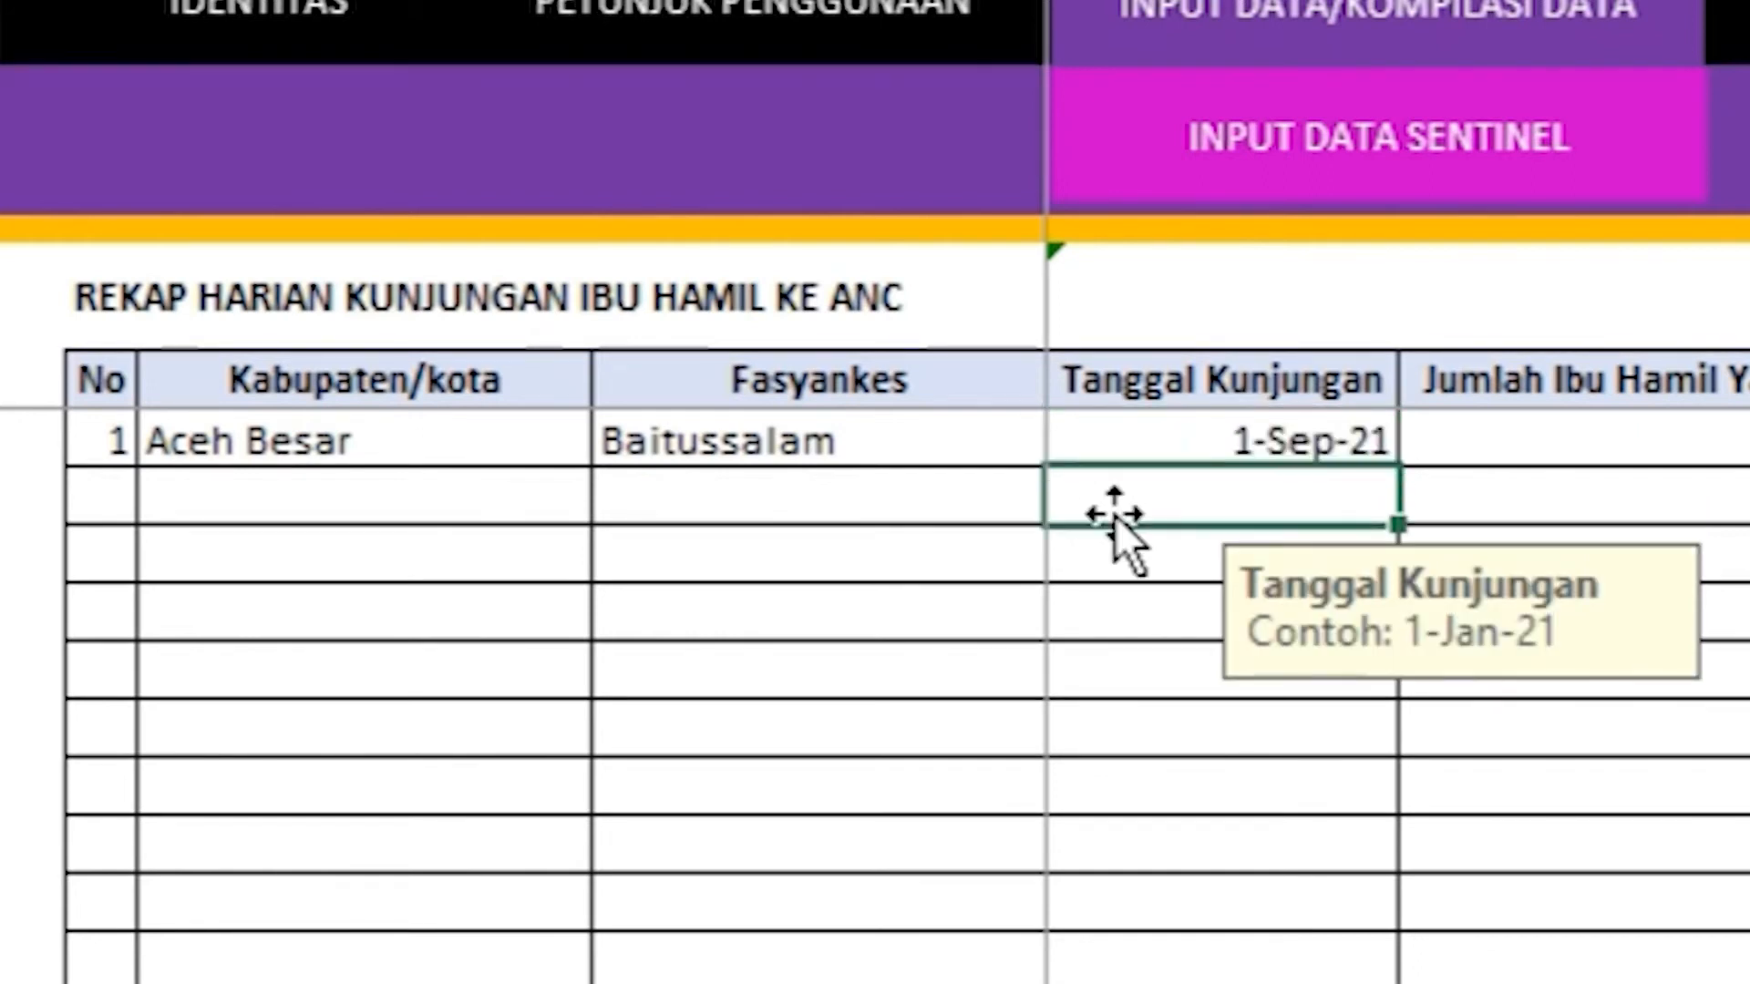
Step: Enter 10 under Jumlah Ibu Hamil Yang Berkunjung in row 1
{"action": "left_click", "coordinate": [1429, 401]}
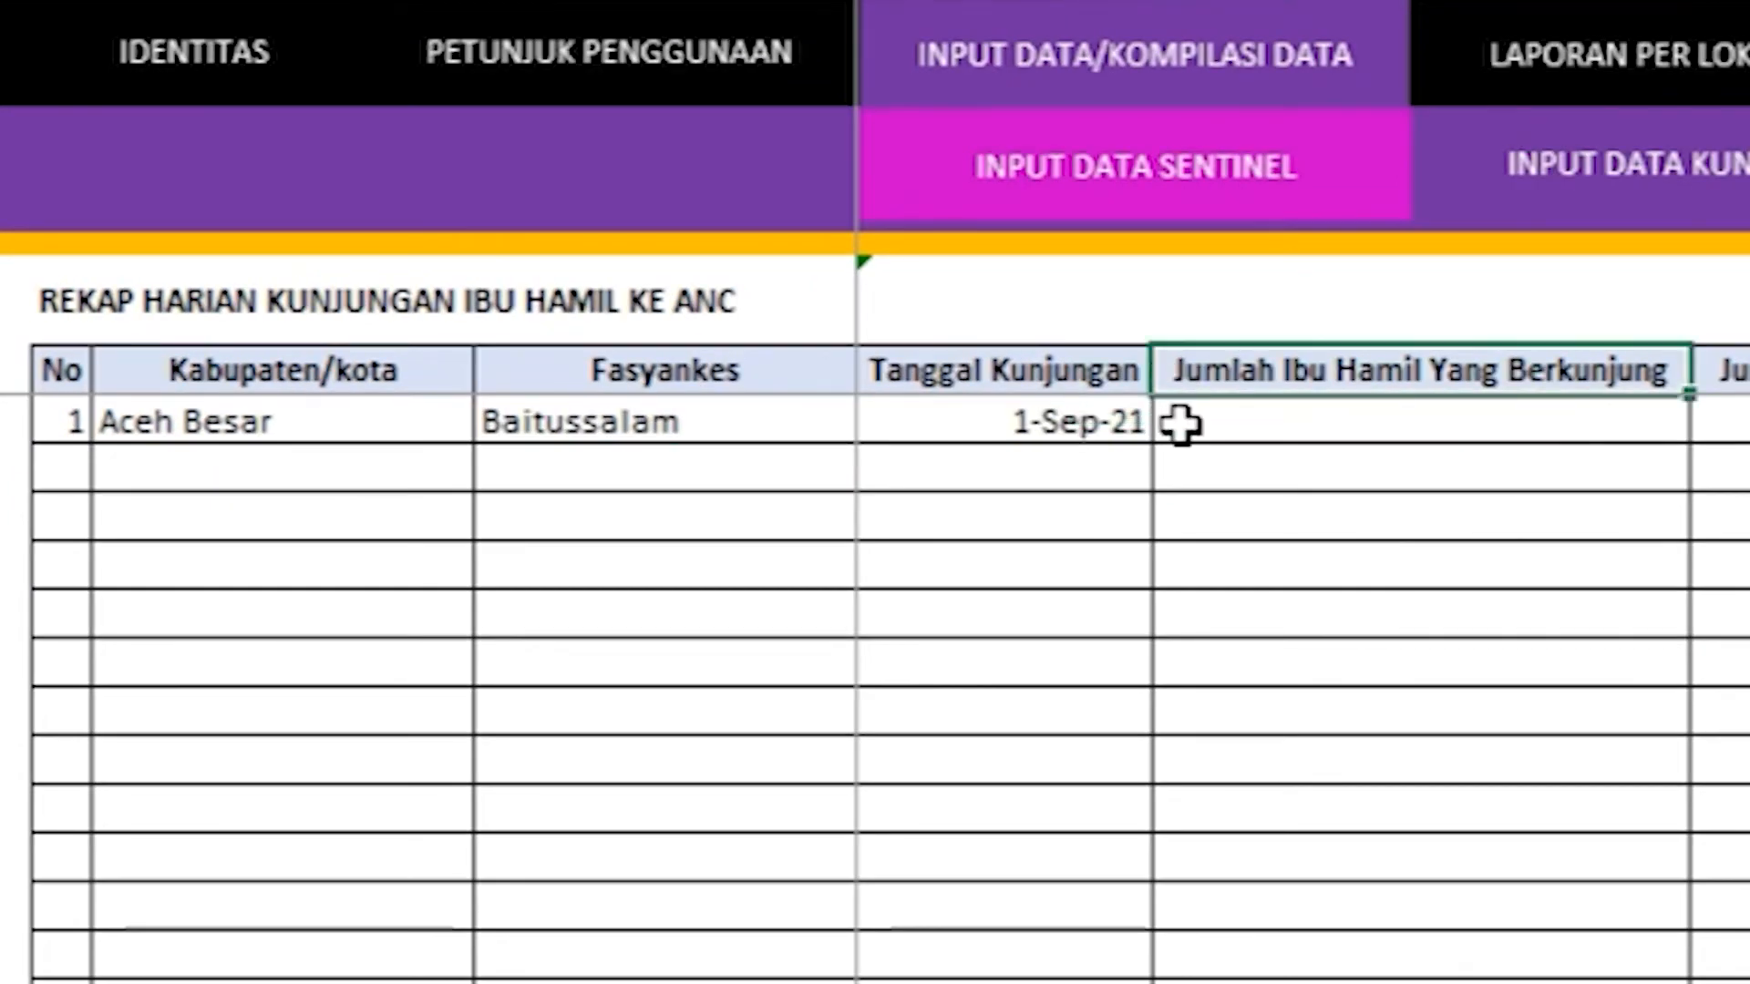
{"action": "left_click", "coordinate": [1181, 422]}
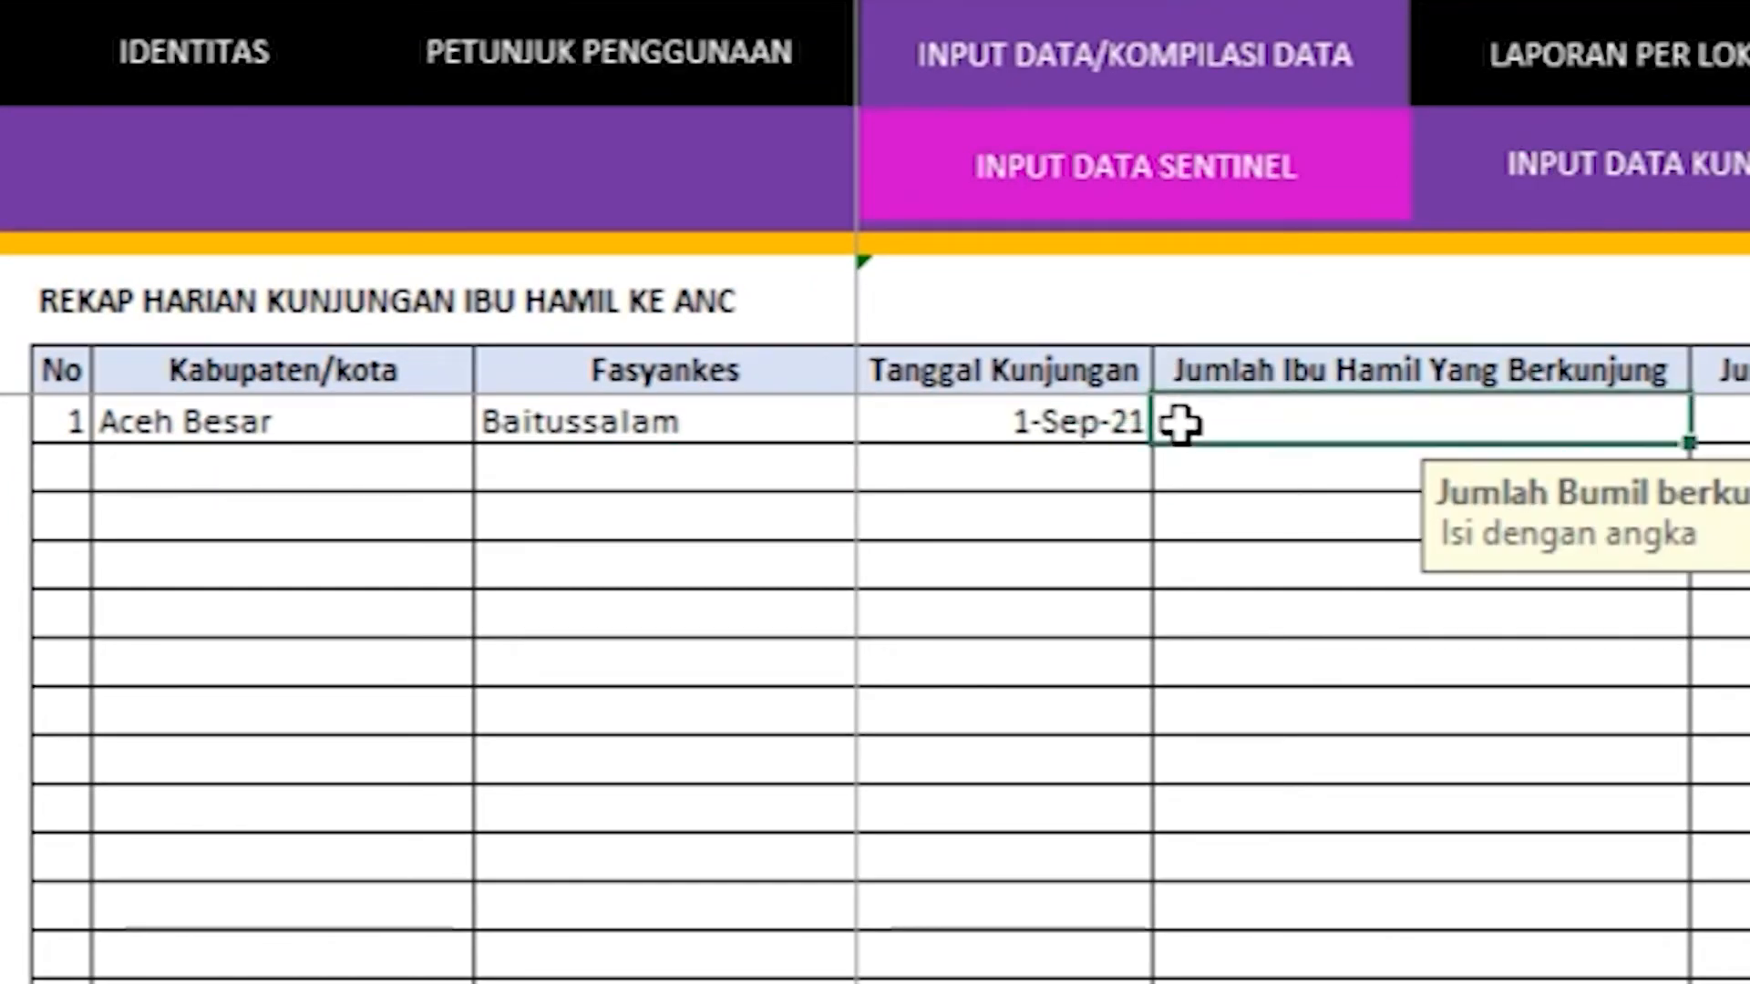
{"action": "type", "text": "10"}
{"action": "key", "text": "Return"}
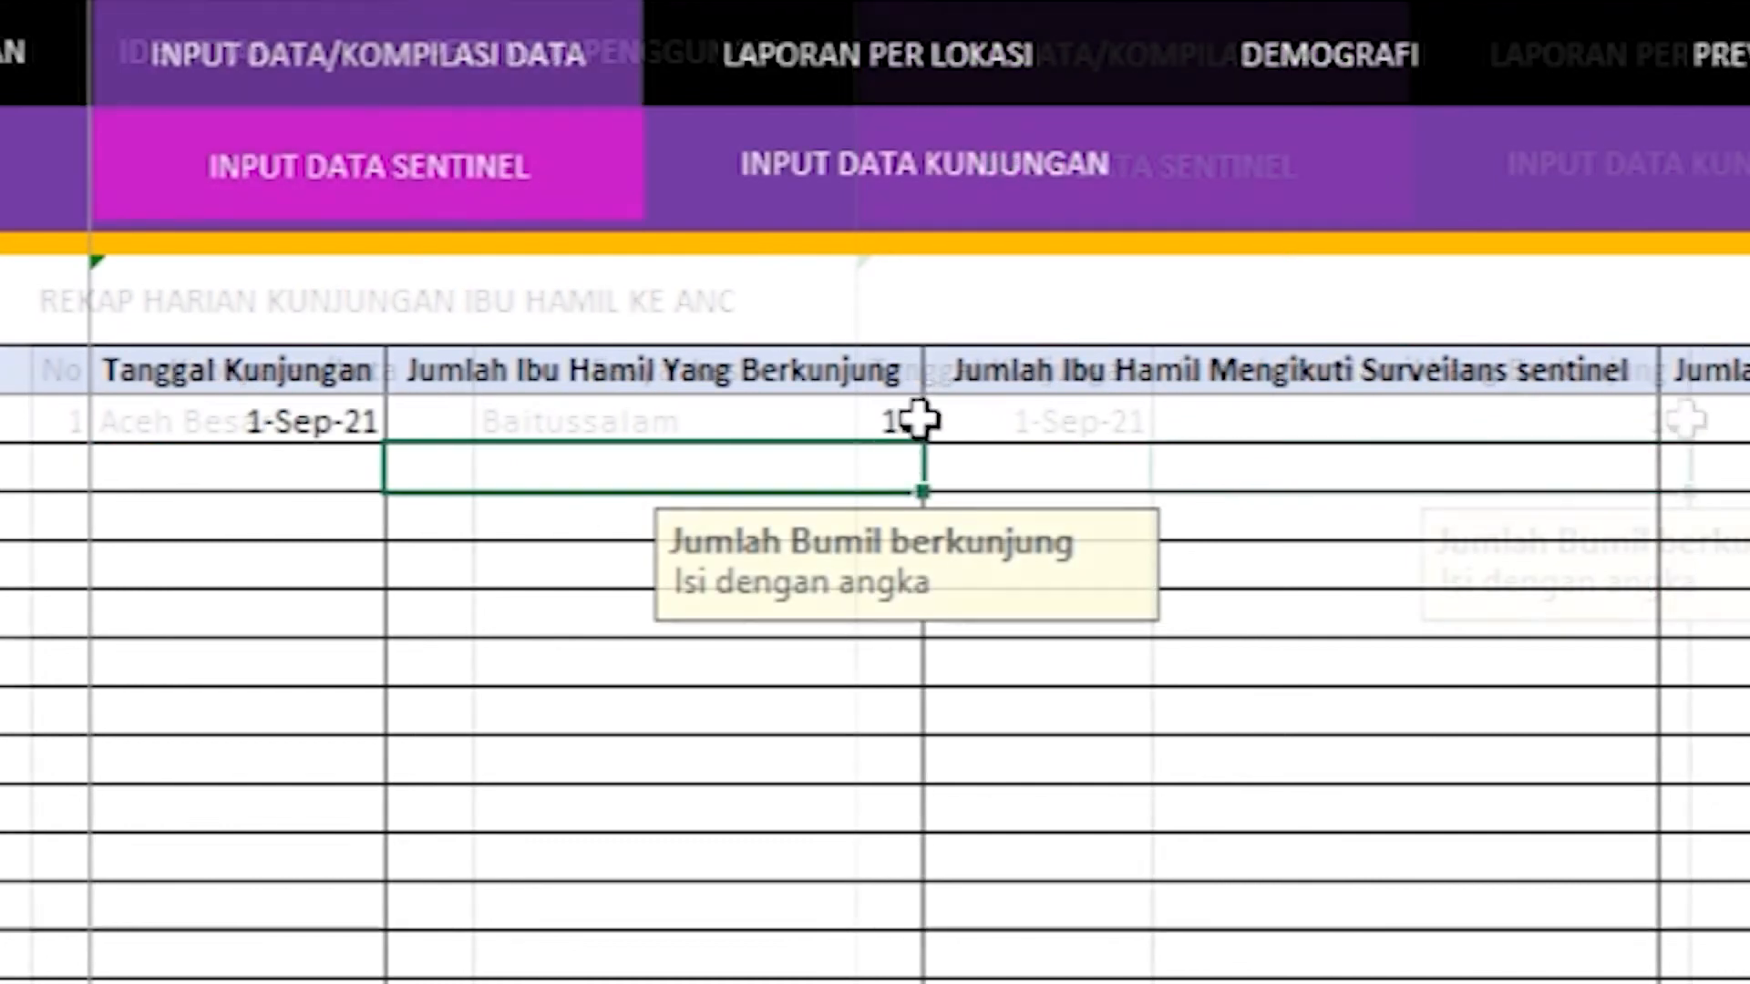
Step: Enter 8 under Surveilans sentinel and confirm Jumlah Yang Menolak shows 2
{"action": "left_click", "coordinate": [925, 388]}
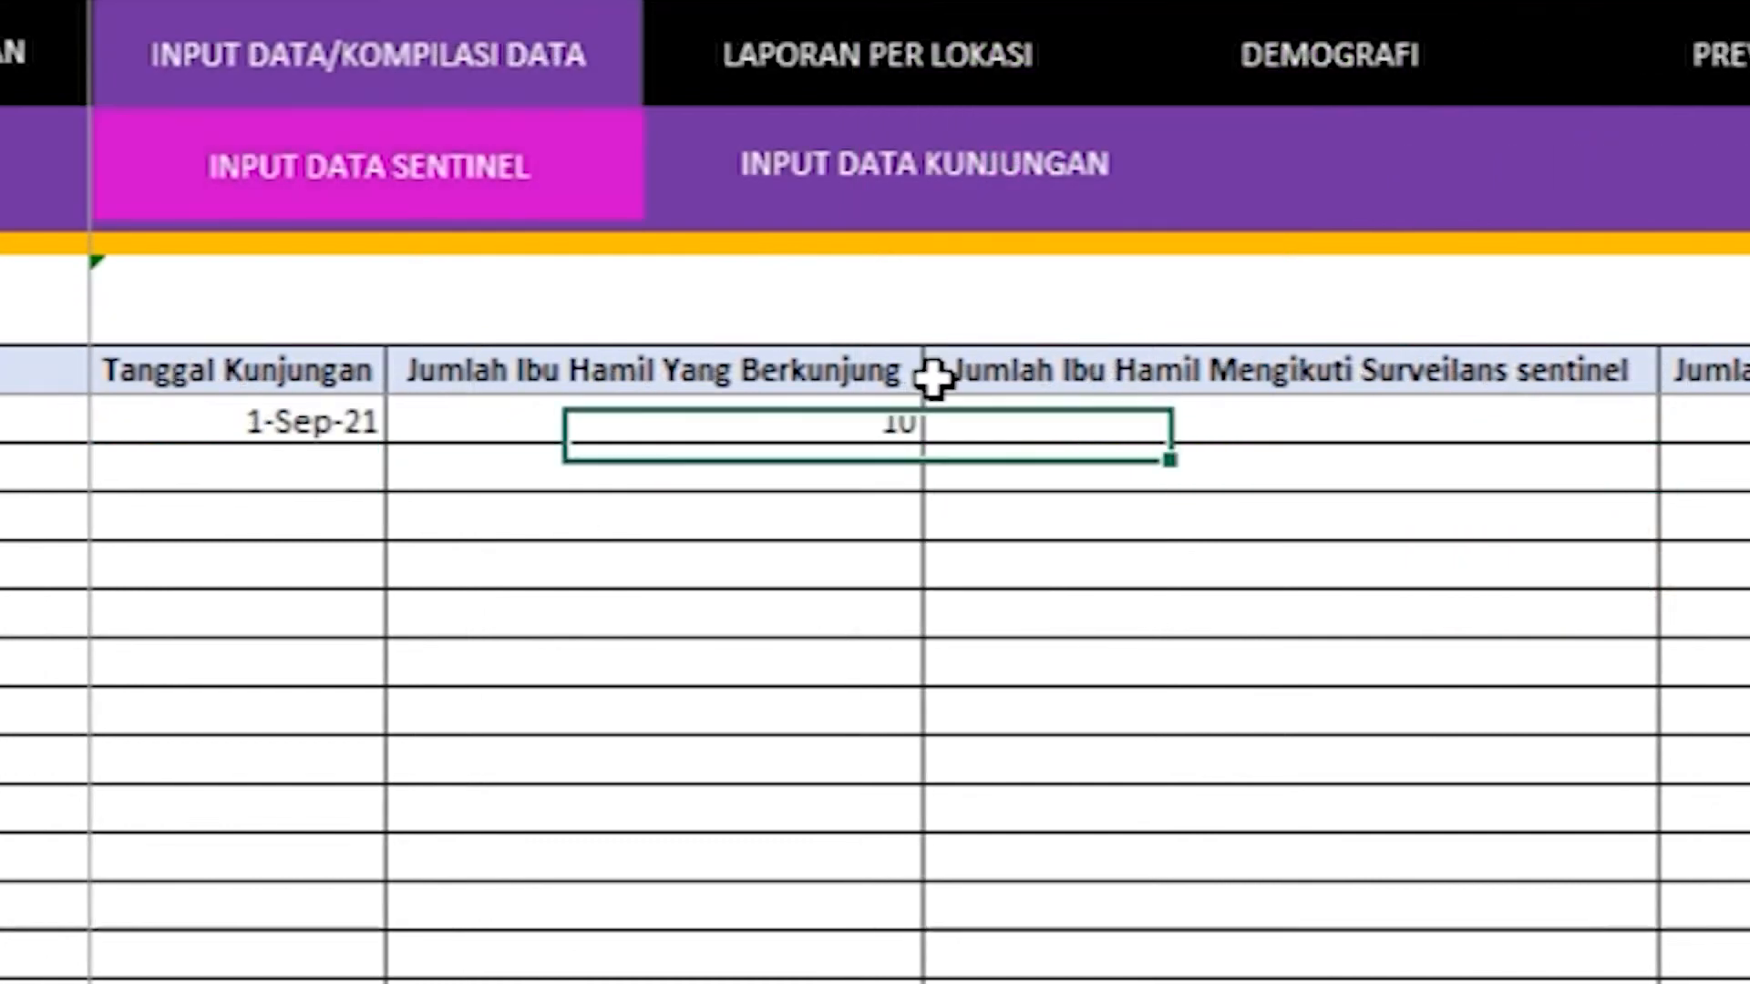
{"action": "left_click", "coordinate": [948, 424]}
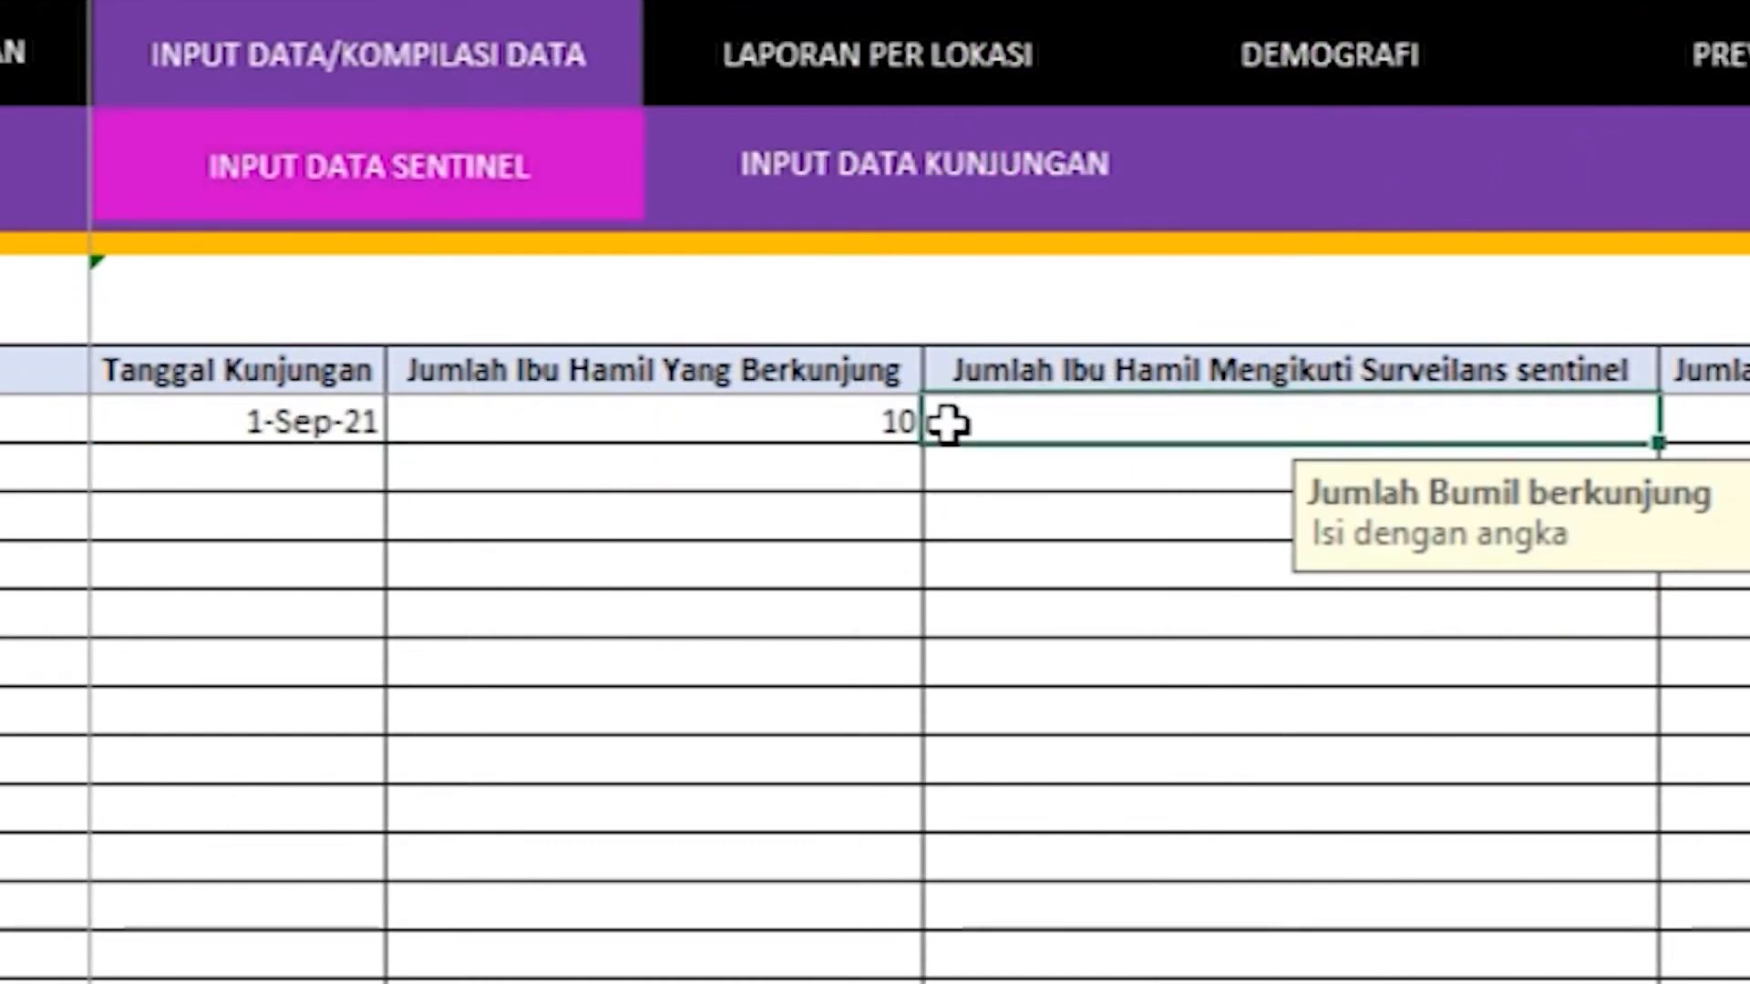
{"action": "type", "text": "8"}
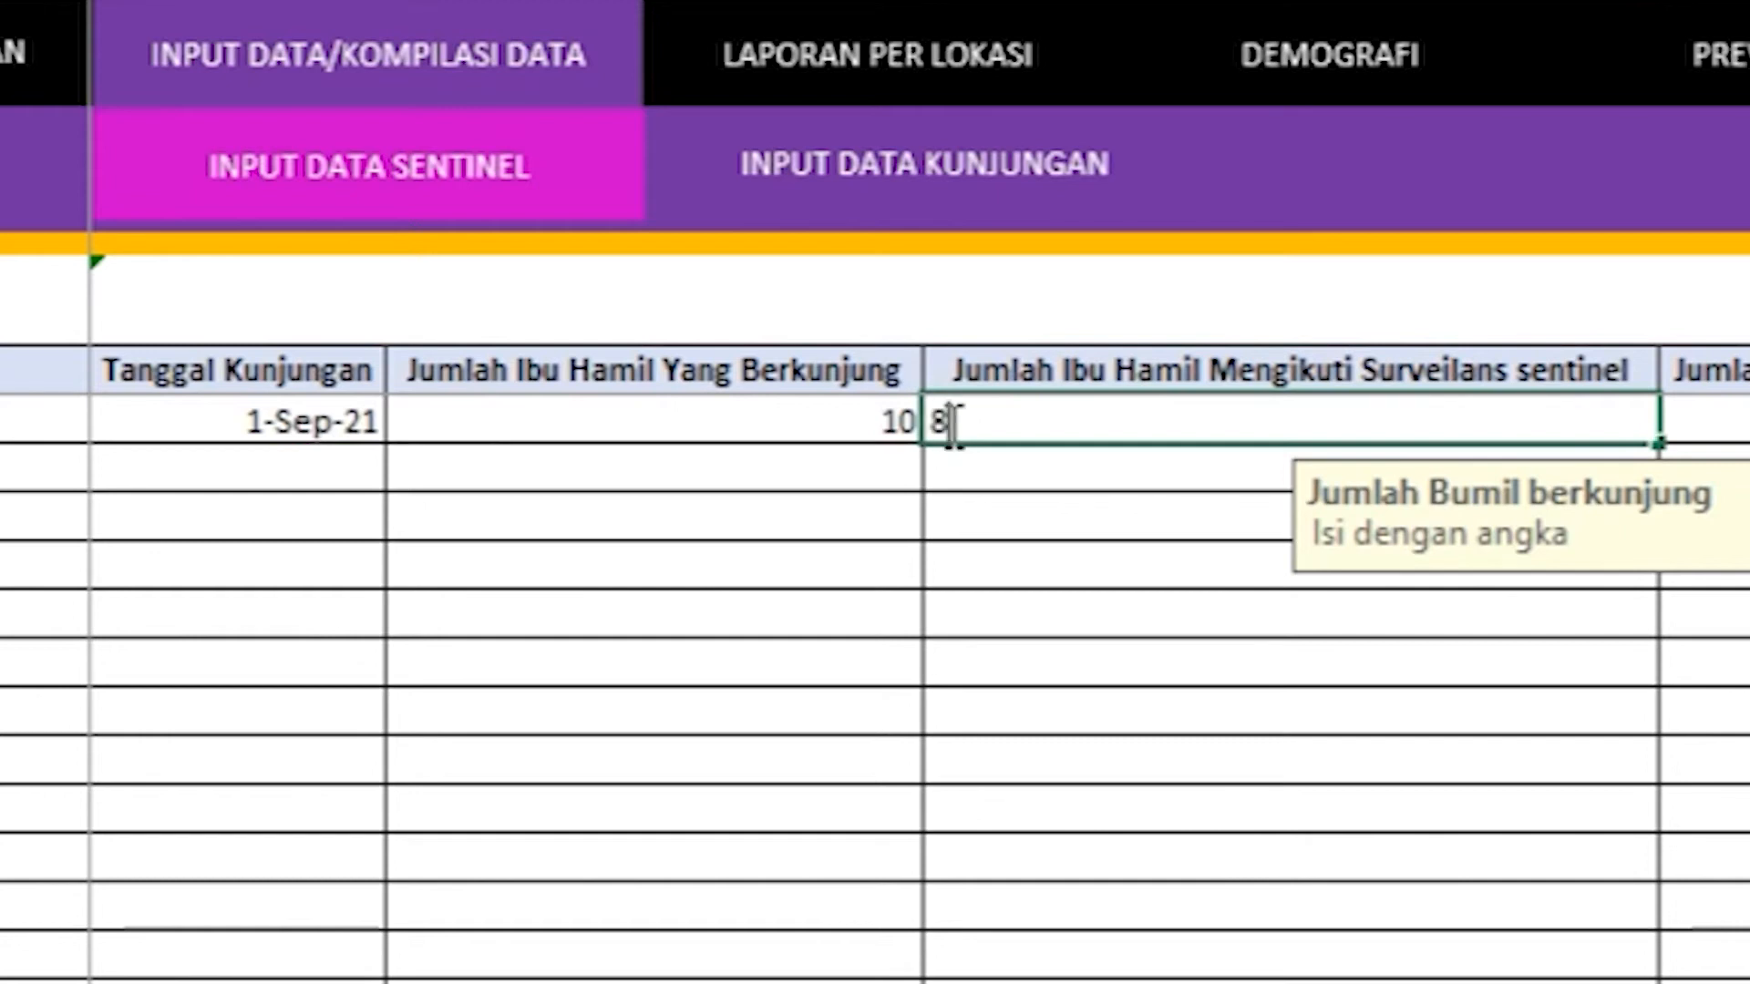
{"action": "left_click", "coordinate": [980, 469]}
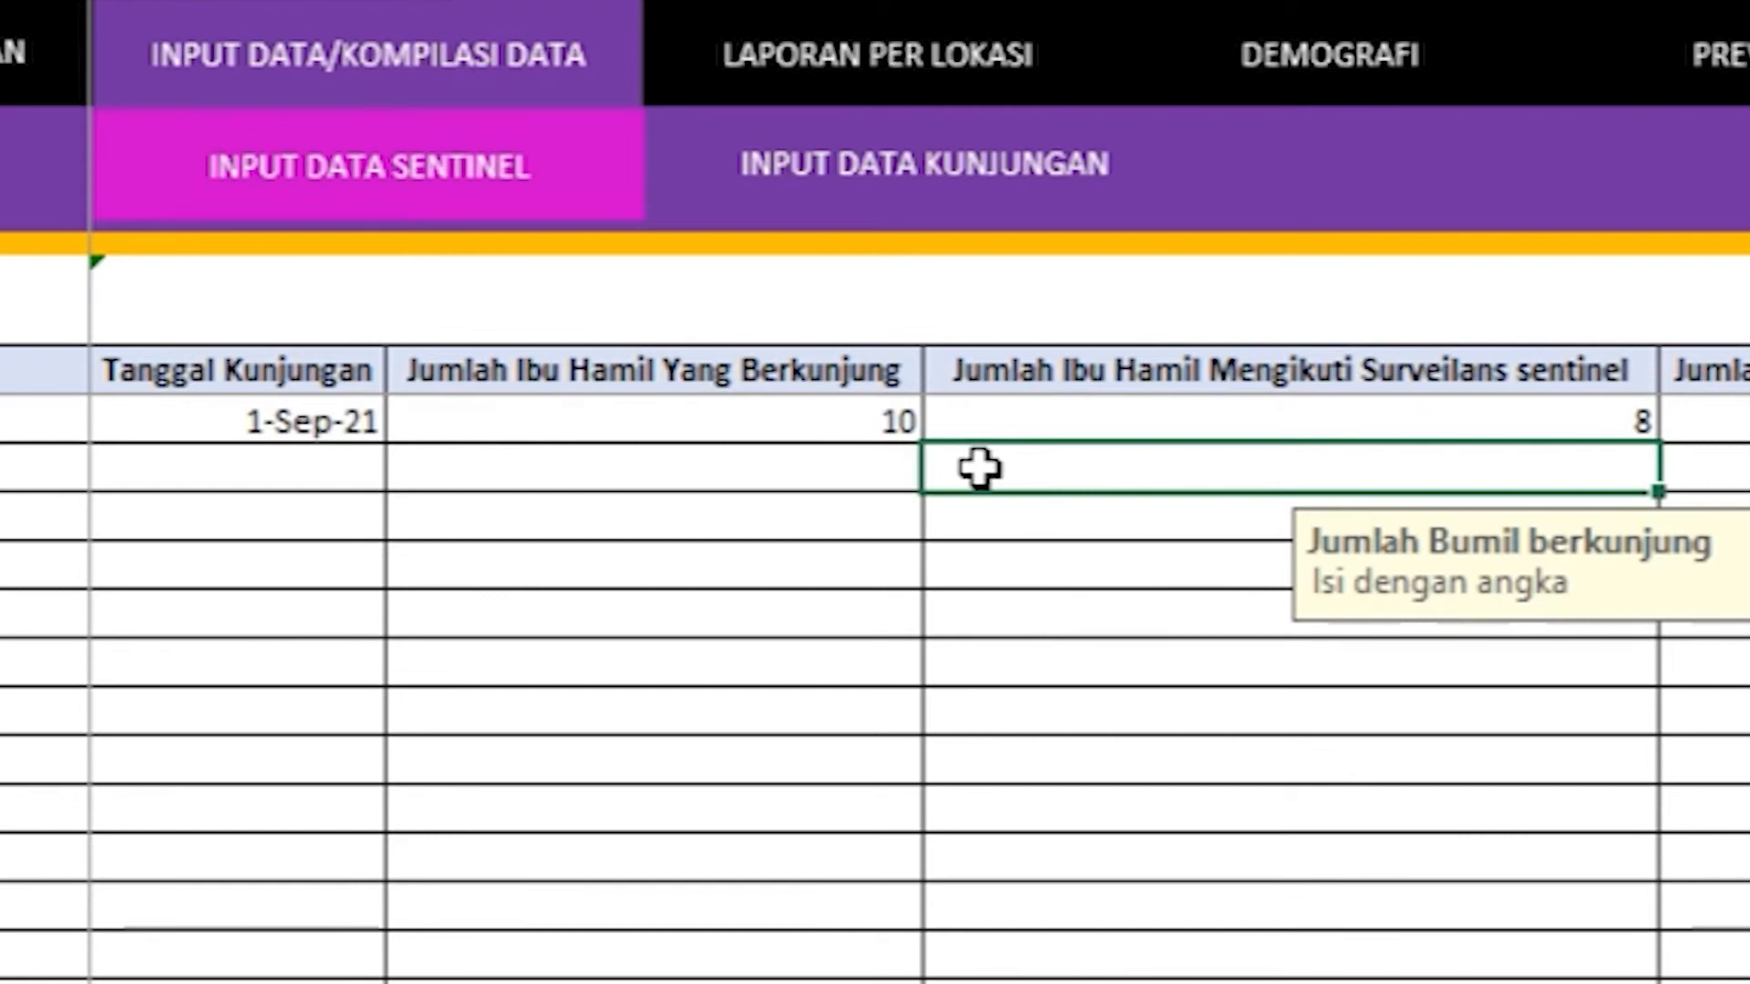
{"action": "left_click", "coordinate": [1673, 365]}
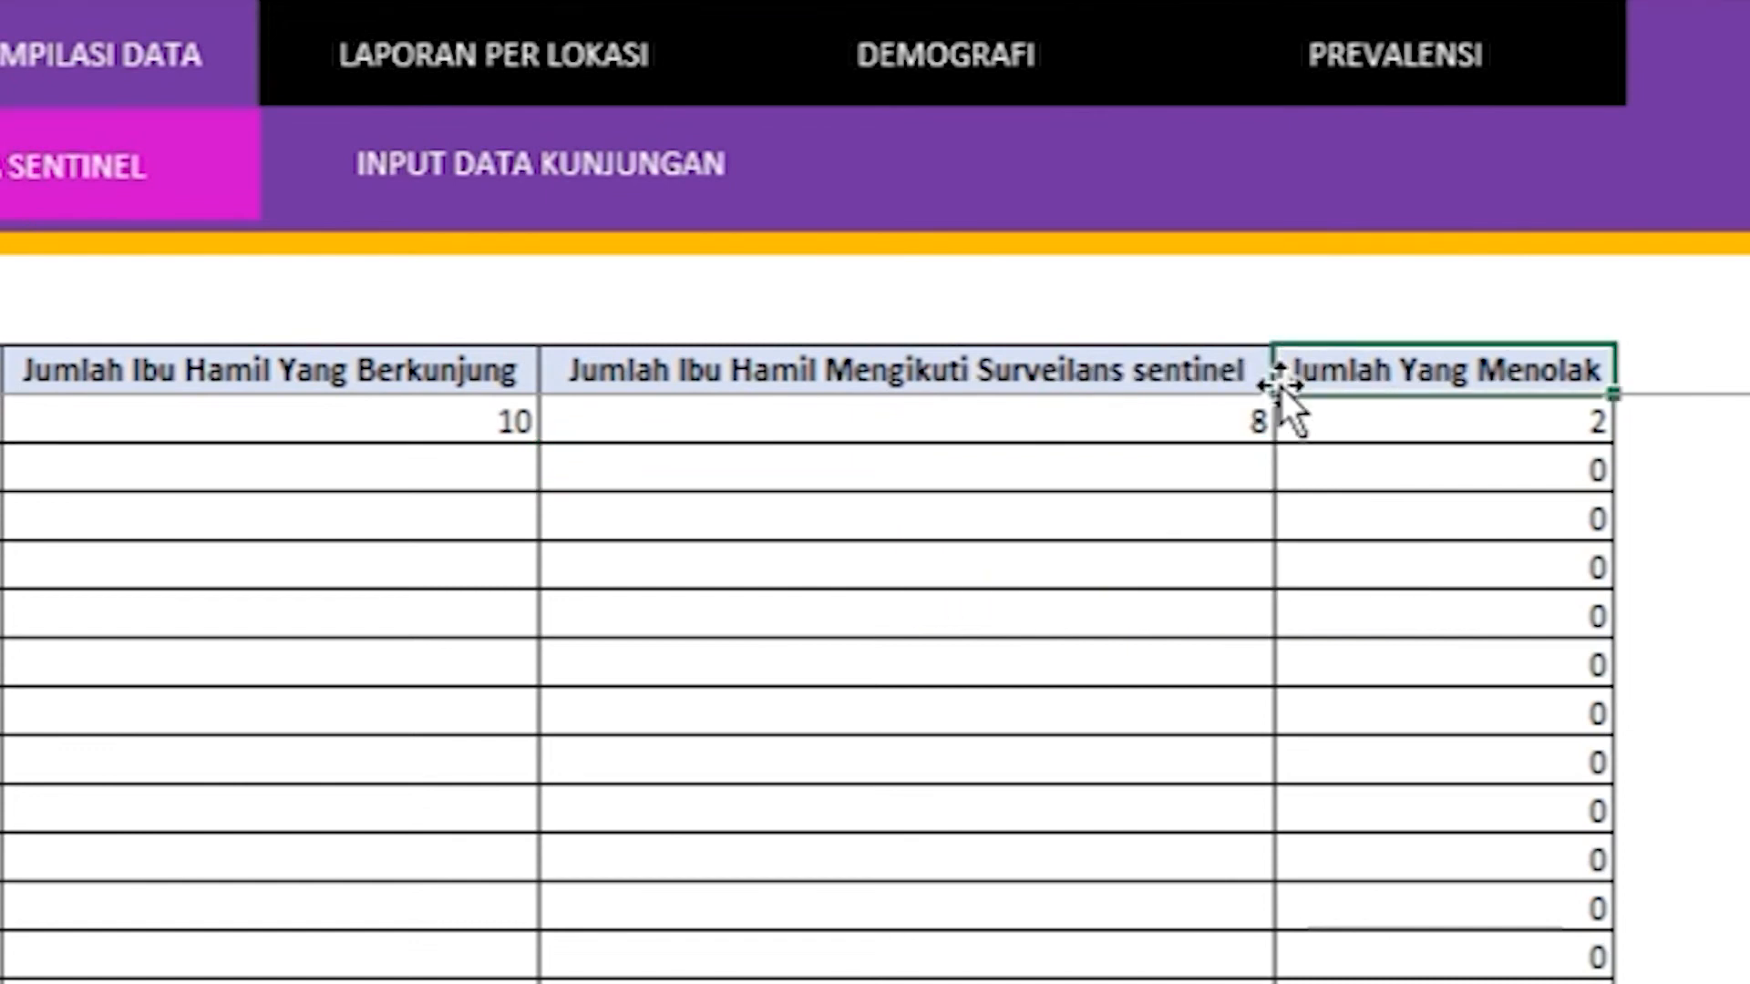
{"action": "left_click", "coordinate": [1302, 417]}
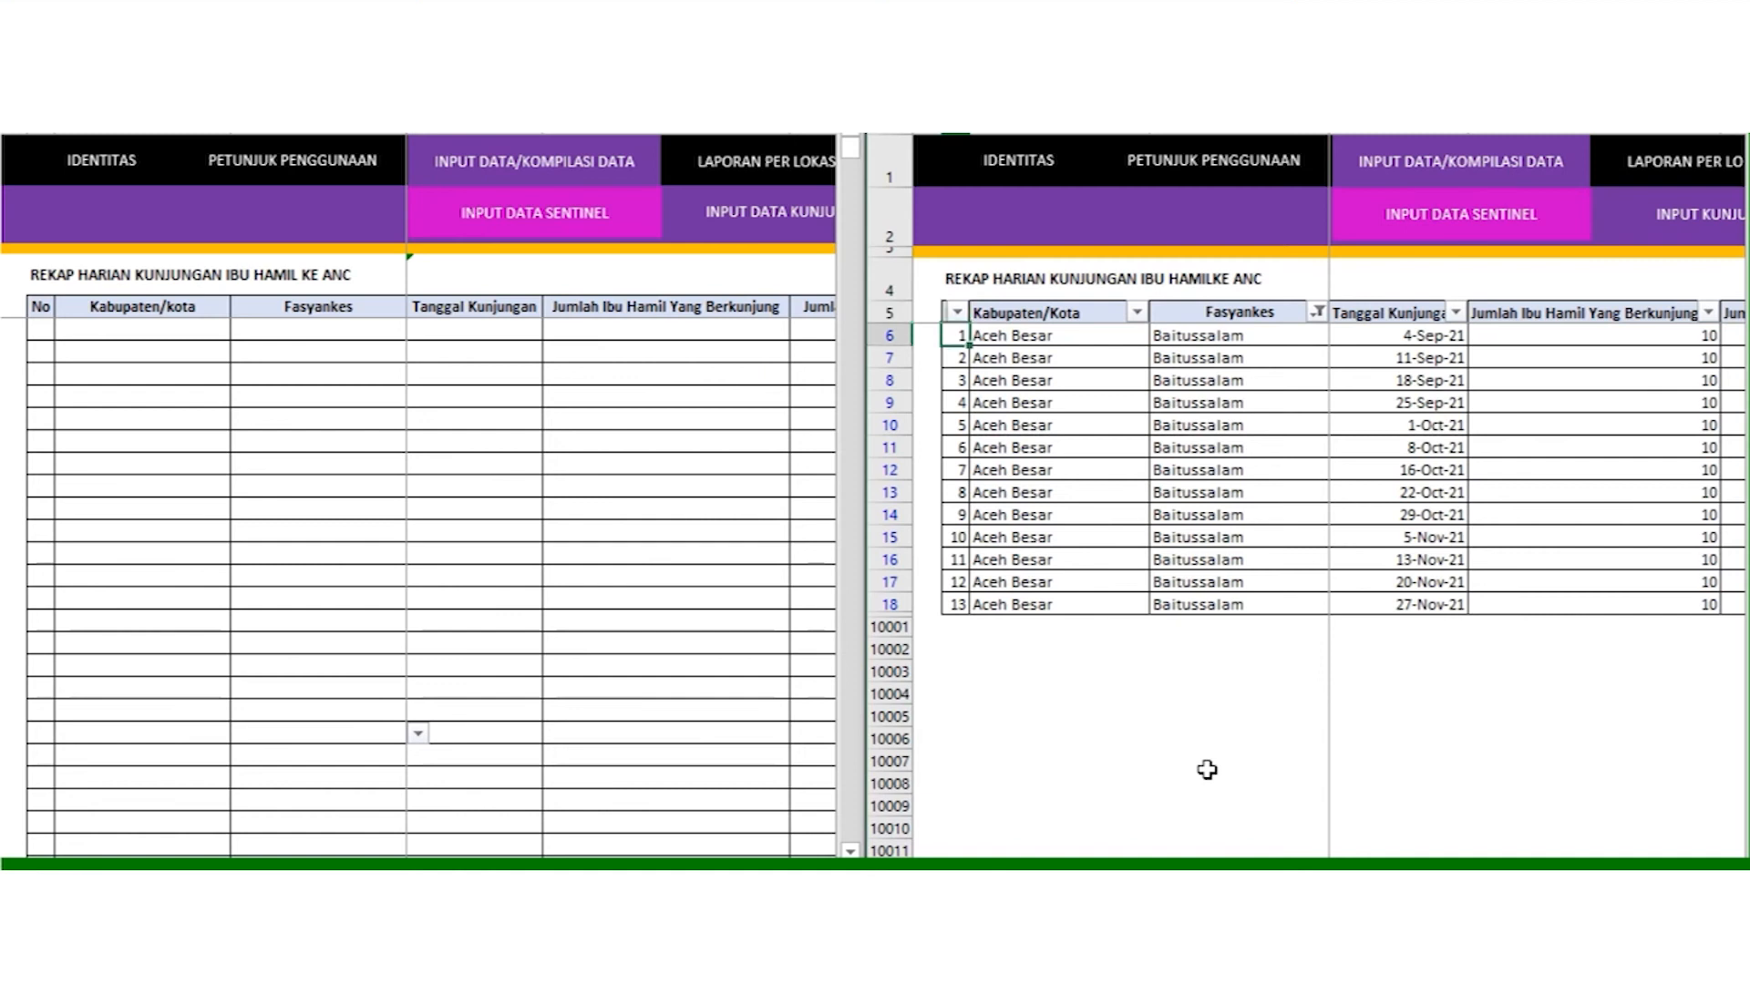
Step: Copy the Baitussalam recap rows through the Jumlah Yang Menolak column
{"action": "key", "text": "shift+Down"}
{"action": "key", "text": "shift+Down"}
{"action": "key", "text": "shift+Down"}
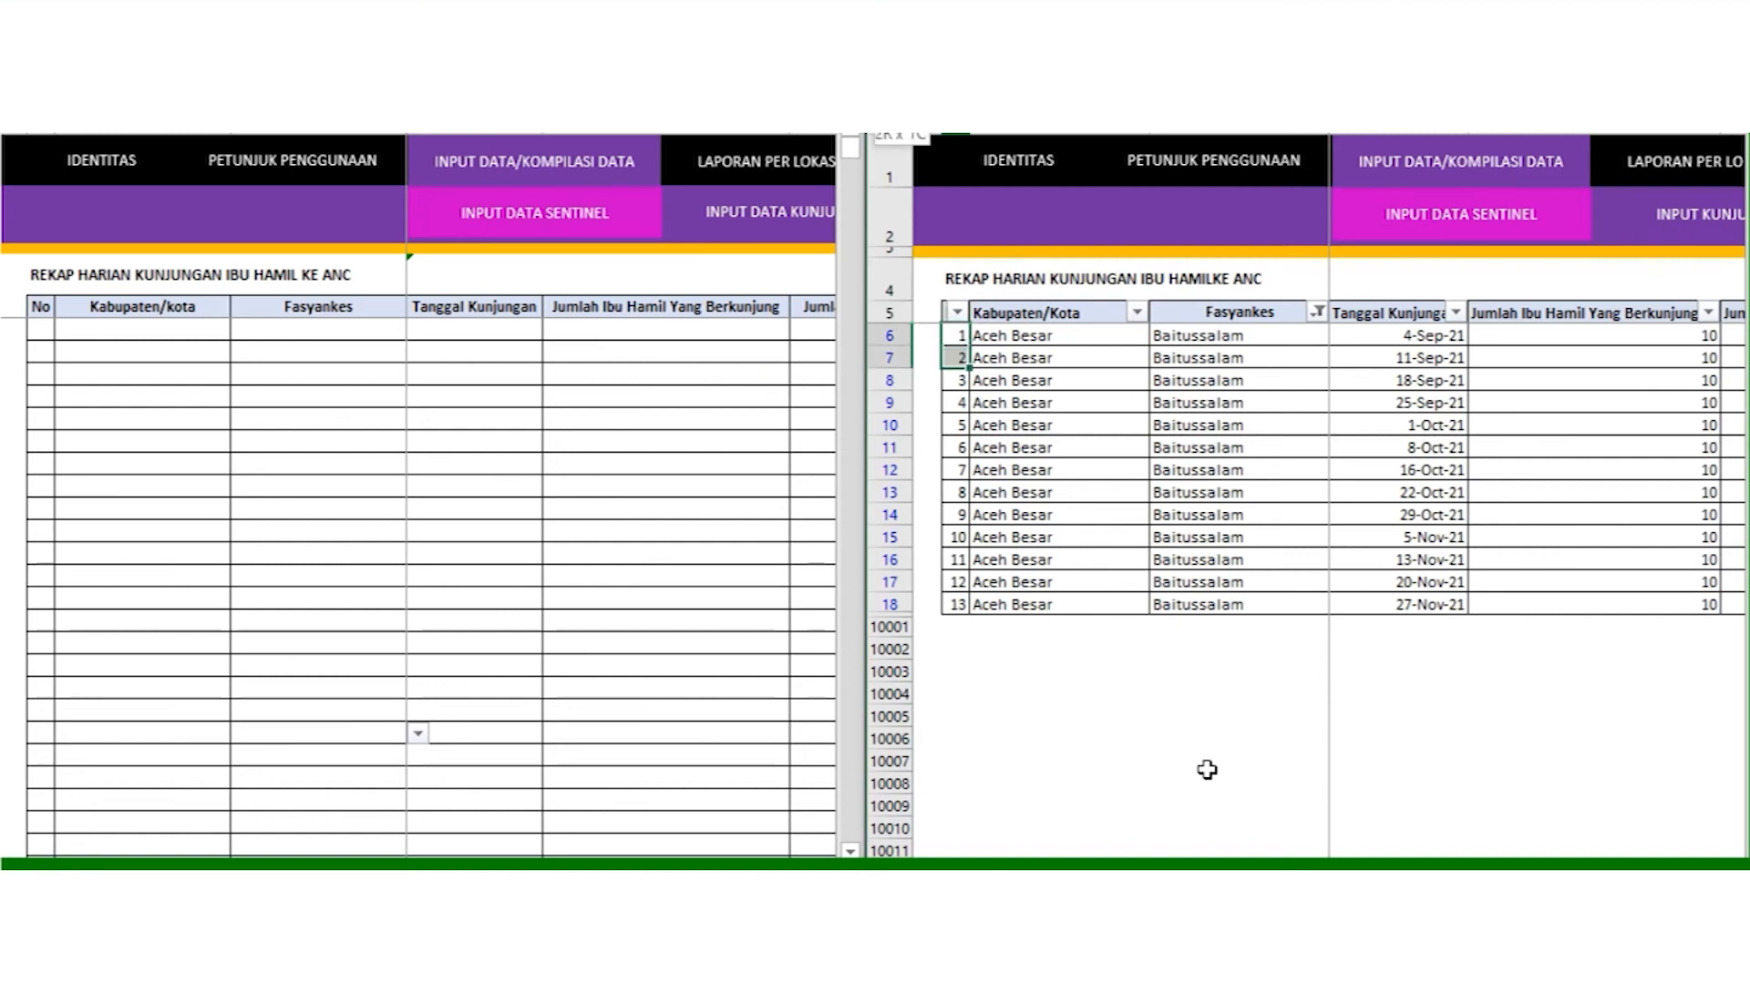
{"action": "key", "text": "shift+Down"}
{"action": "key", "text": "shift+Down"}
{"action": "key", "text": "shift+Down"}
{"action": "key", "text": "shift+Down"}
{"action": "key", "text": "shift+Down"}
{"action": "key", "text": "shift+Down"}
{"action": "key", "text": "shift+Down"}
{"action": "key", "text": "shift+Down"}
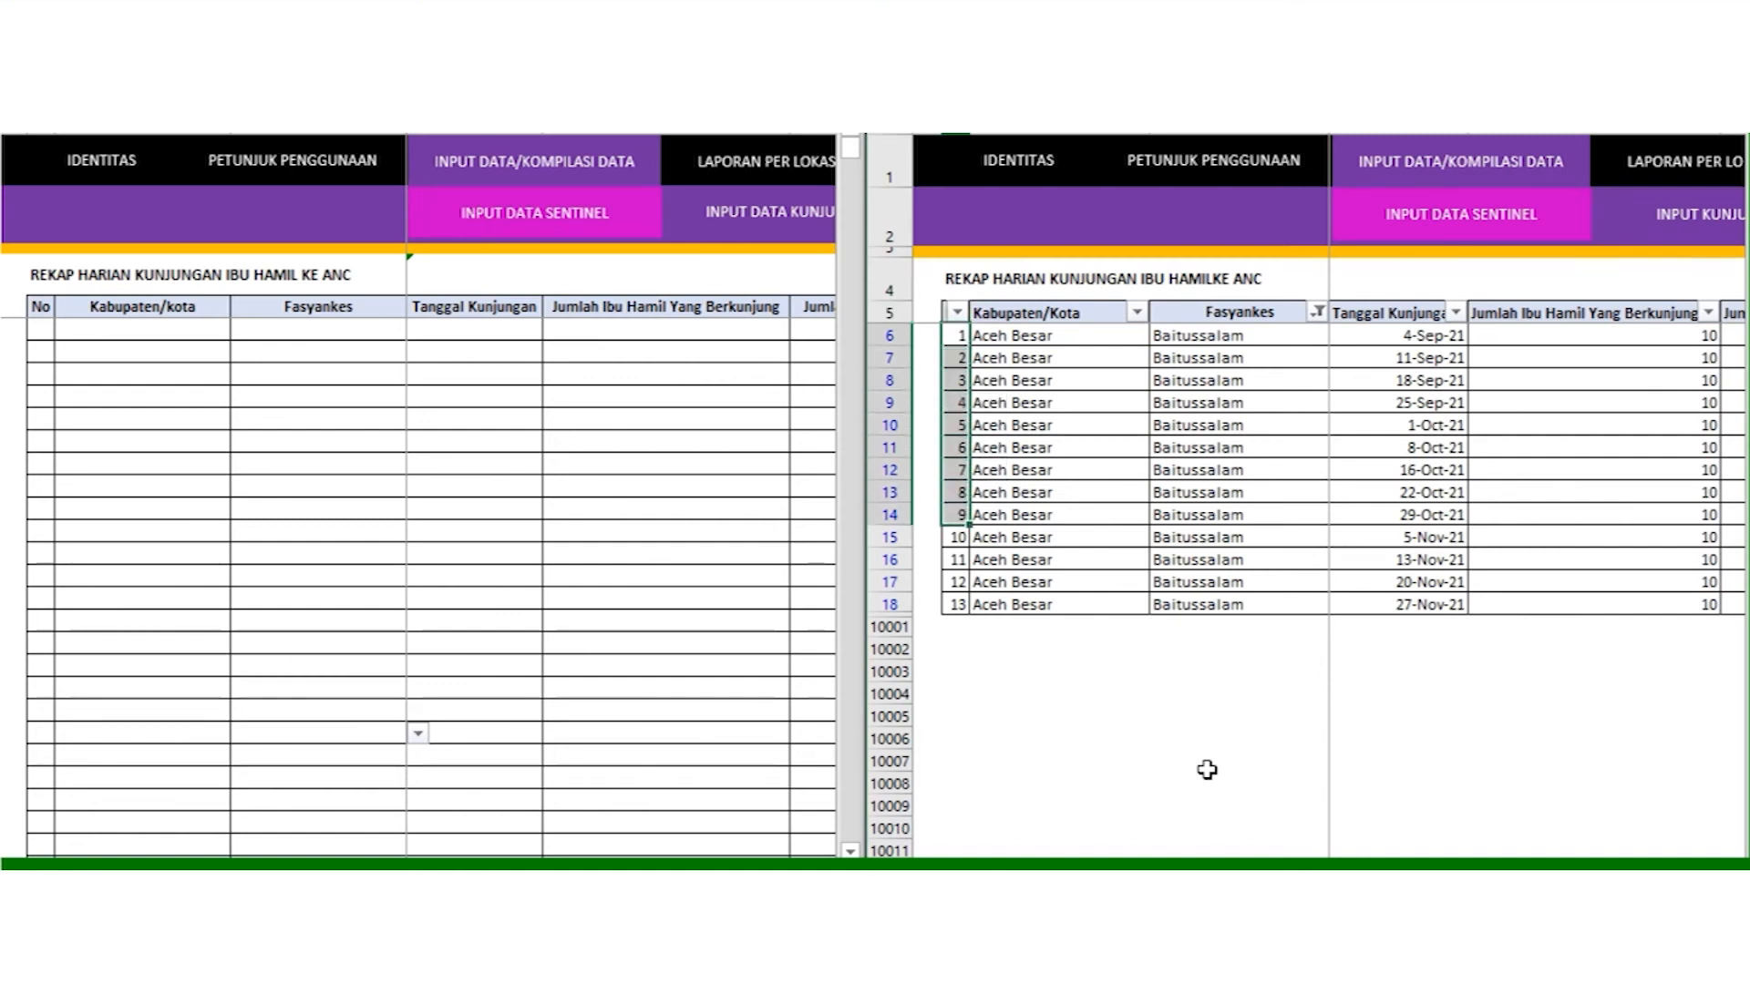
{"action": "key", "text": "shift+Down"}
{"action": "key", "text": "shift+Right"}
{"action": "key", "text": "shift+Right"}
{"action": "key", "text": "shift+Right"}
{"action": "key", "text": "shift+Right"}
{"action": "key", "text": "shift+Right"}
{"action": "key", "text": "shift+Right"}
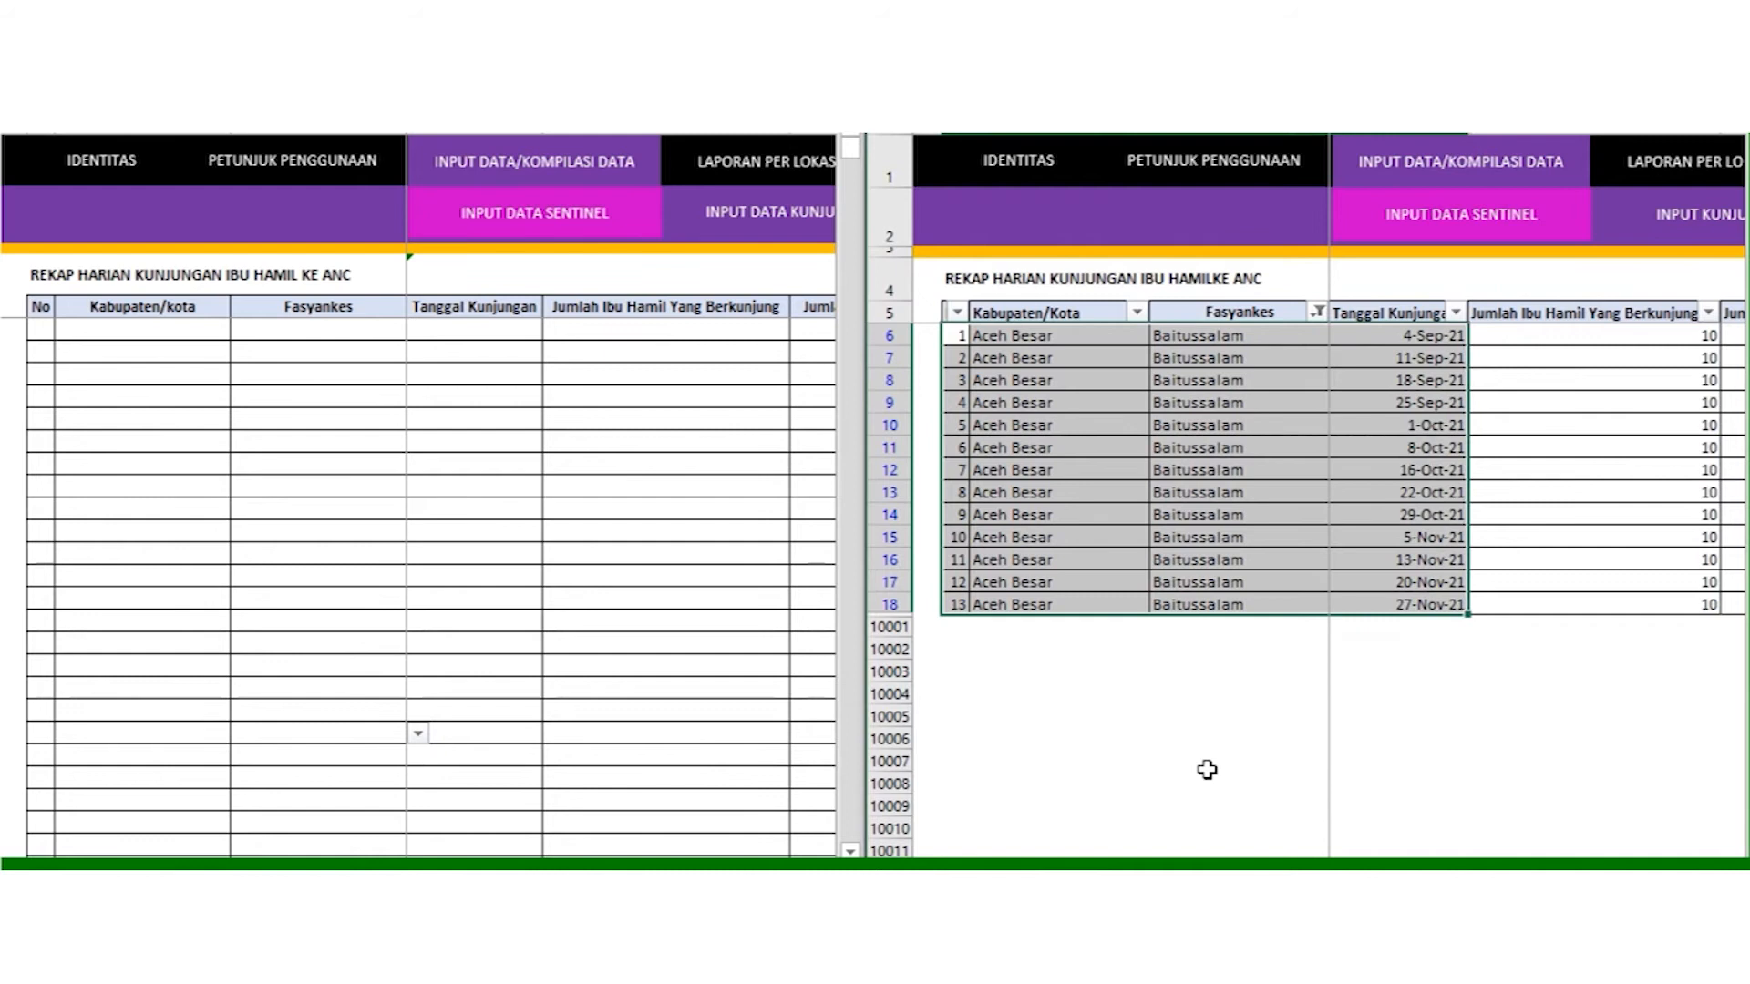
{"action": "key", "text": "shift+Right"}
{"action": "key", "text": "shift+Right"}
{"action": "key", "text": "shift+Right"}
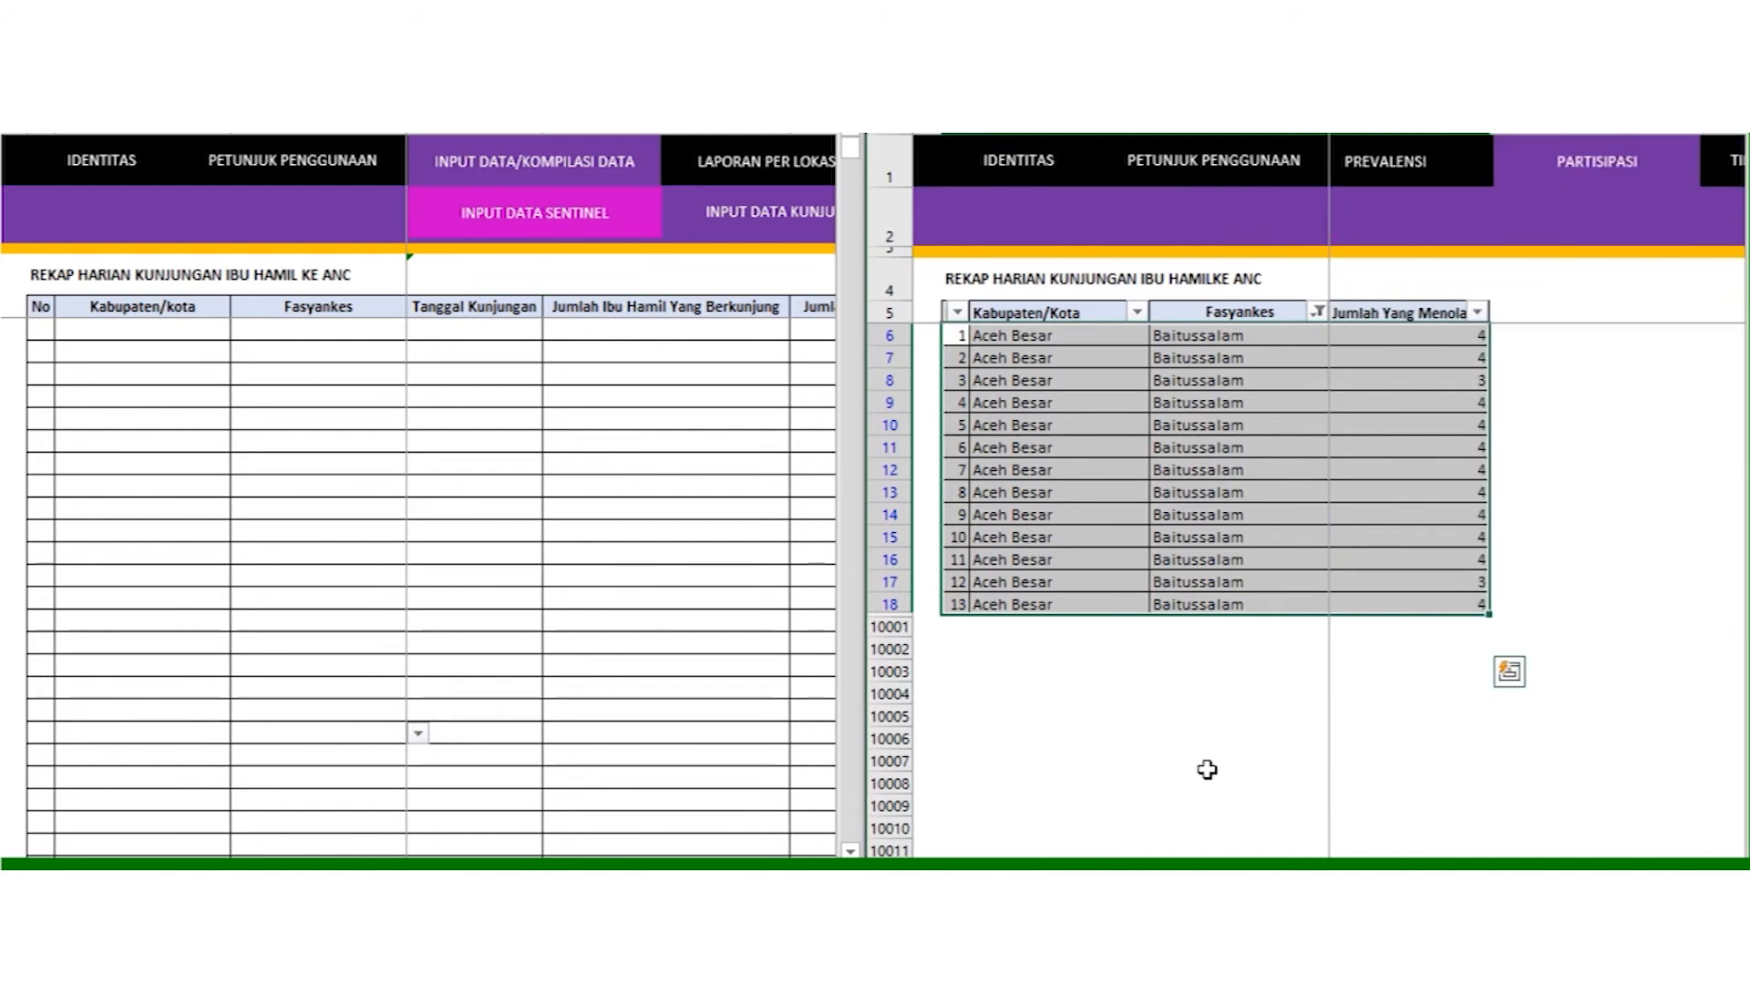
{"action": "right_click", "coordinate": [1294, 476]}
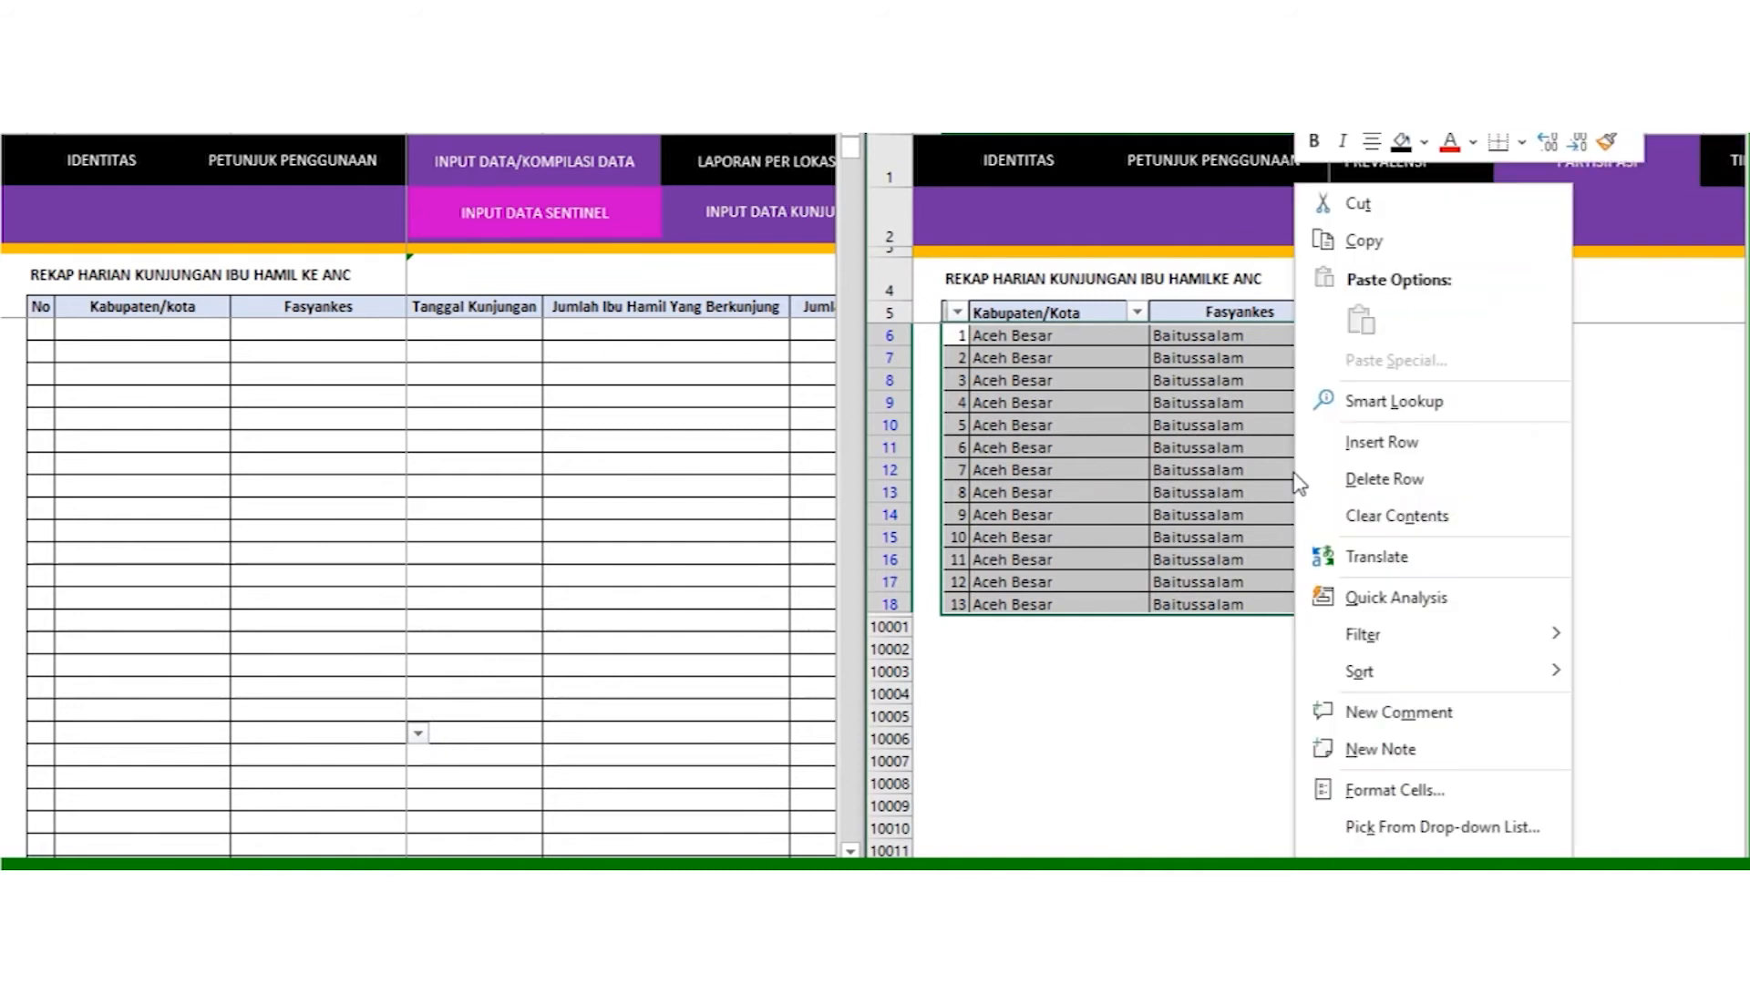
{"action": "left_click", "coordinate": [1364, 241]}
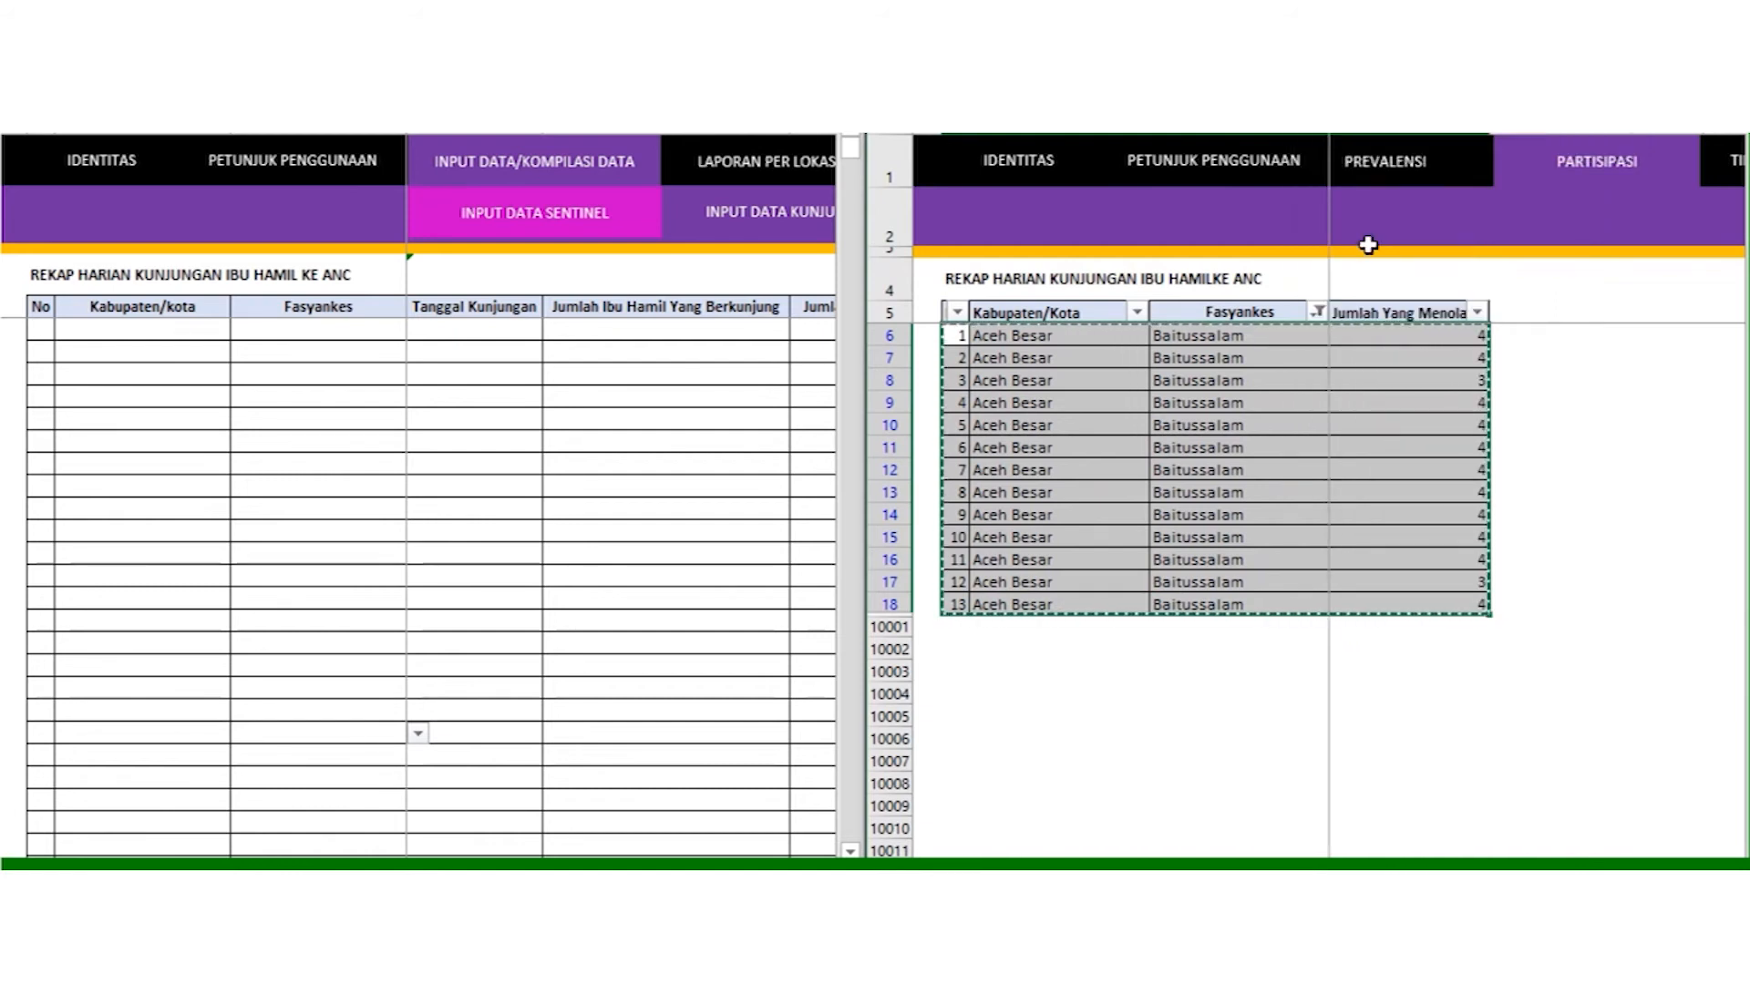
Step: Paste them as values at the recap sheet's first row
{"action": "left_click", "coordinate": [39, 325]}
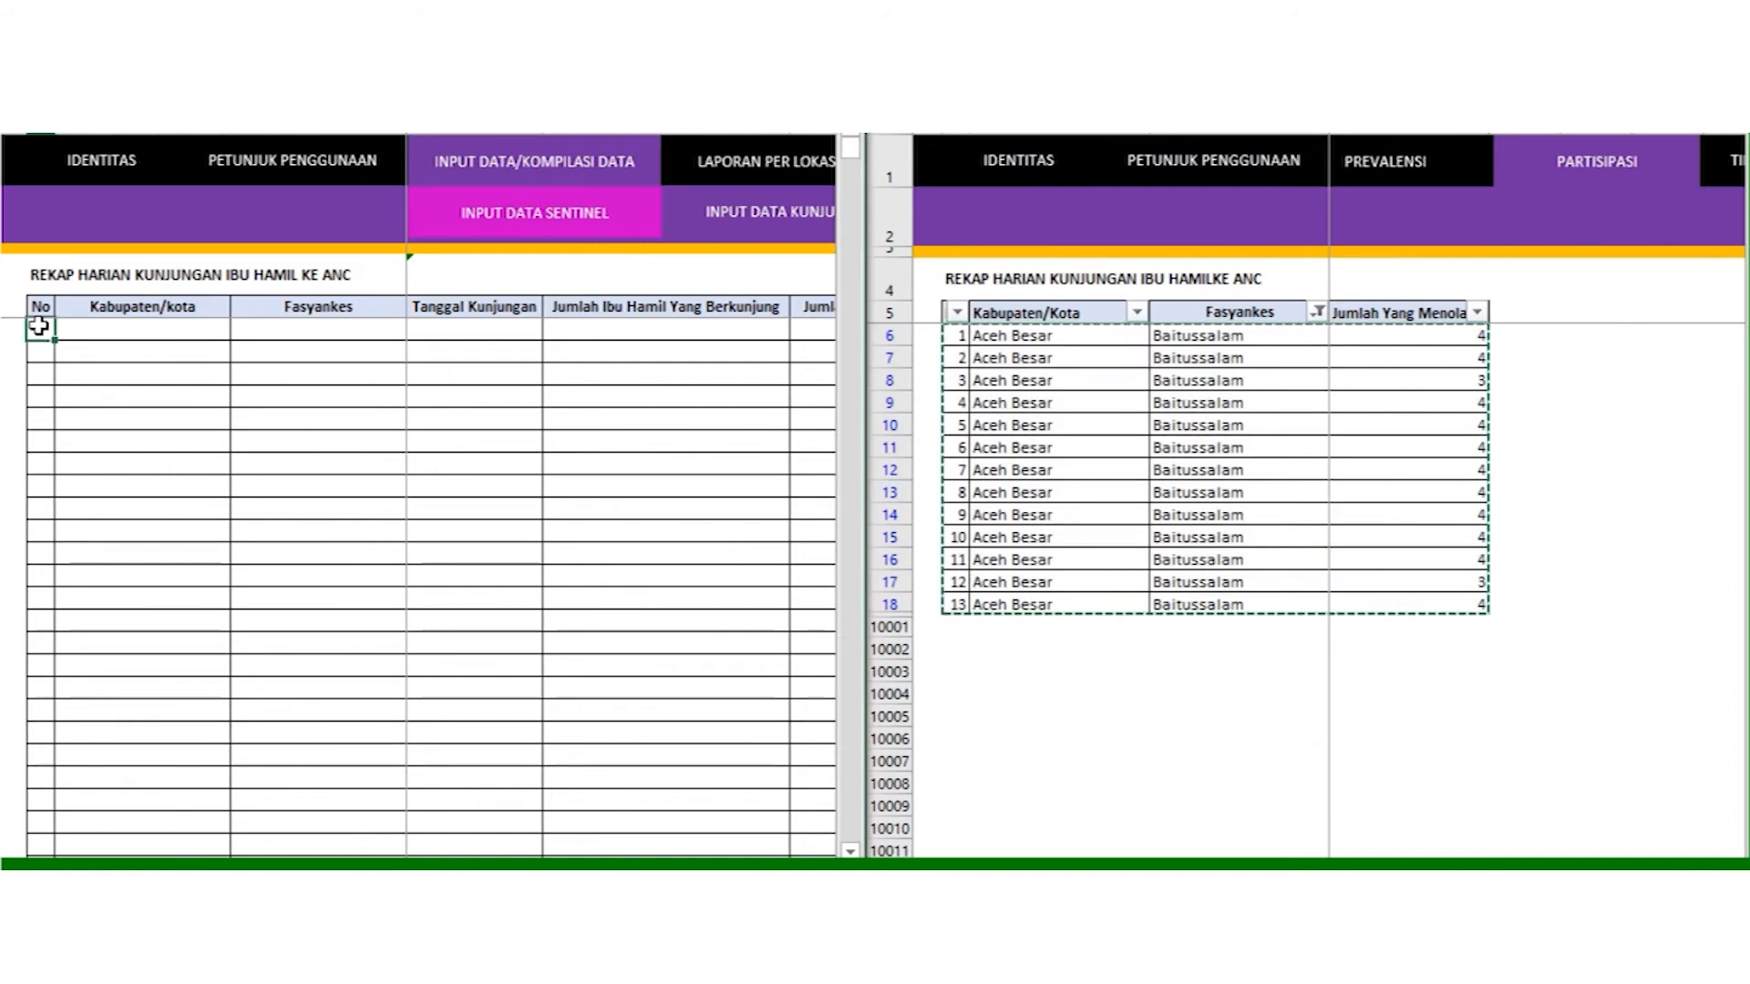
{"action": "right_click", "coordinate": [39, 328]}
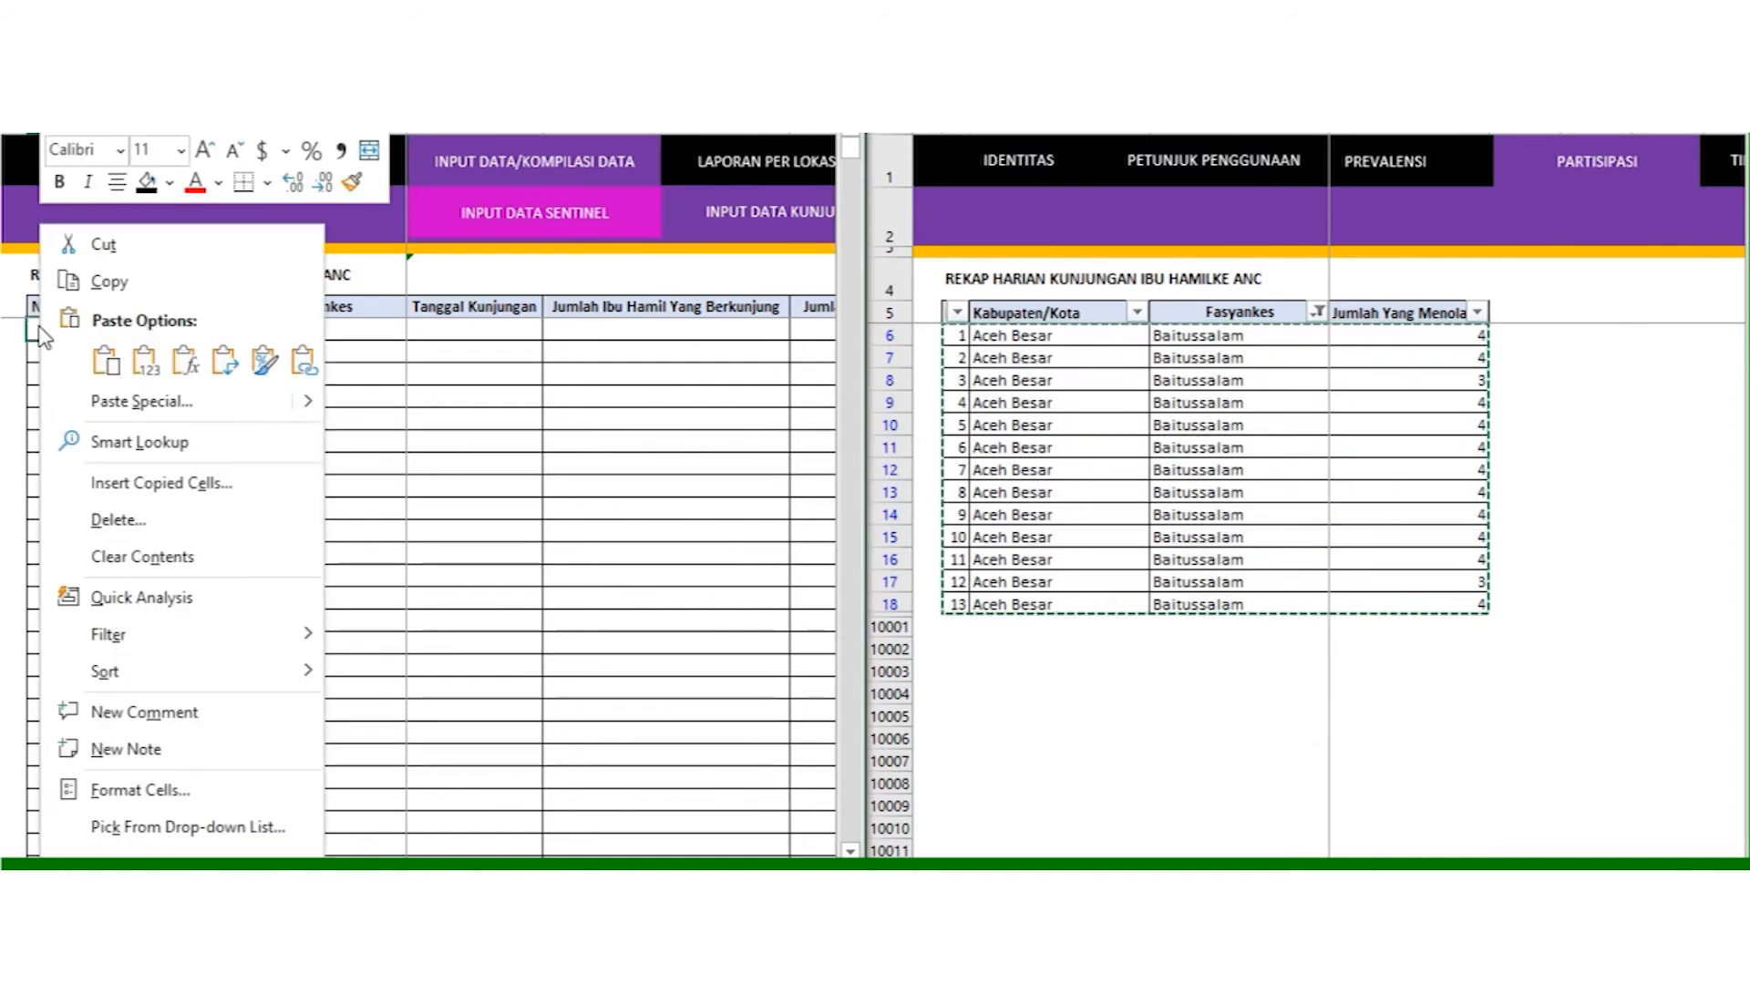
{"action": "left_click", "coordinate": [144, 363]}
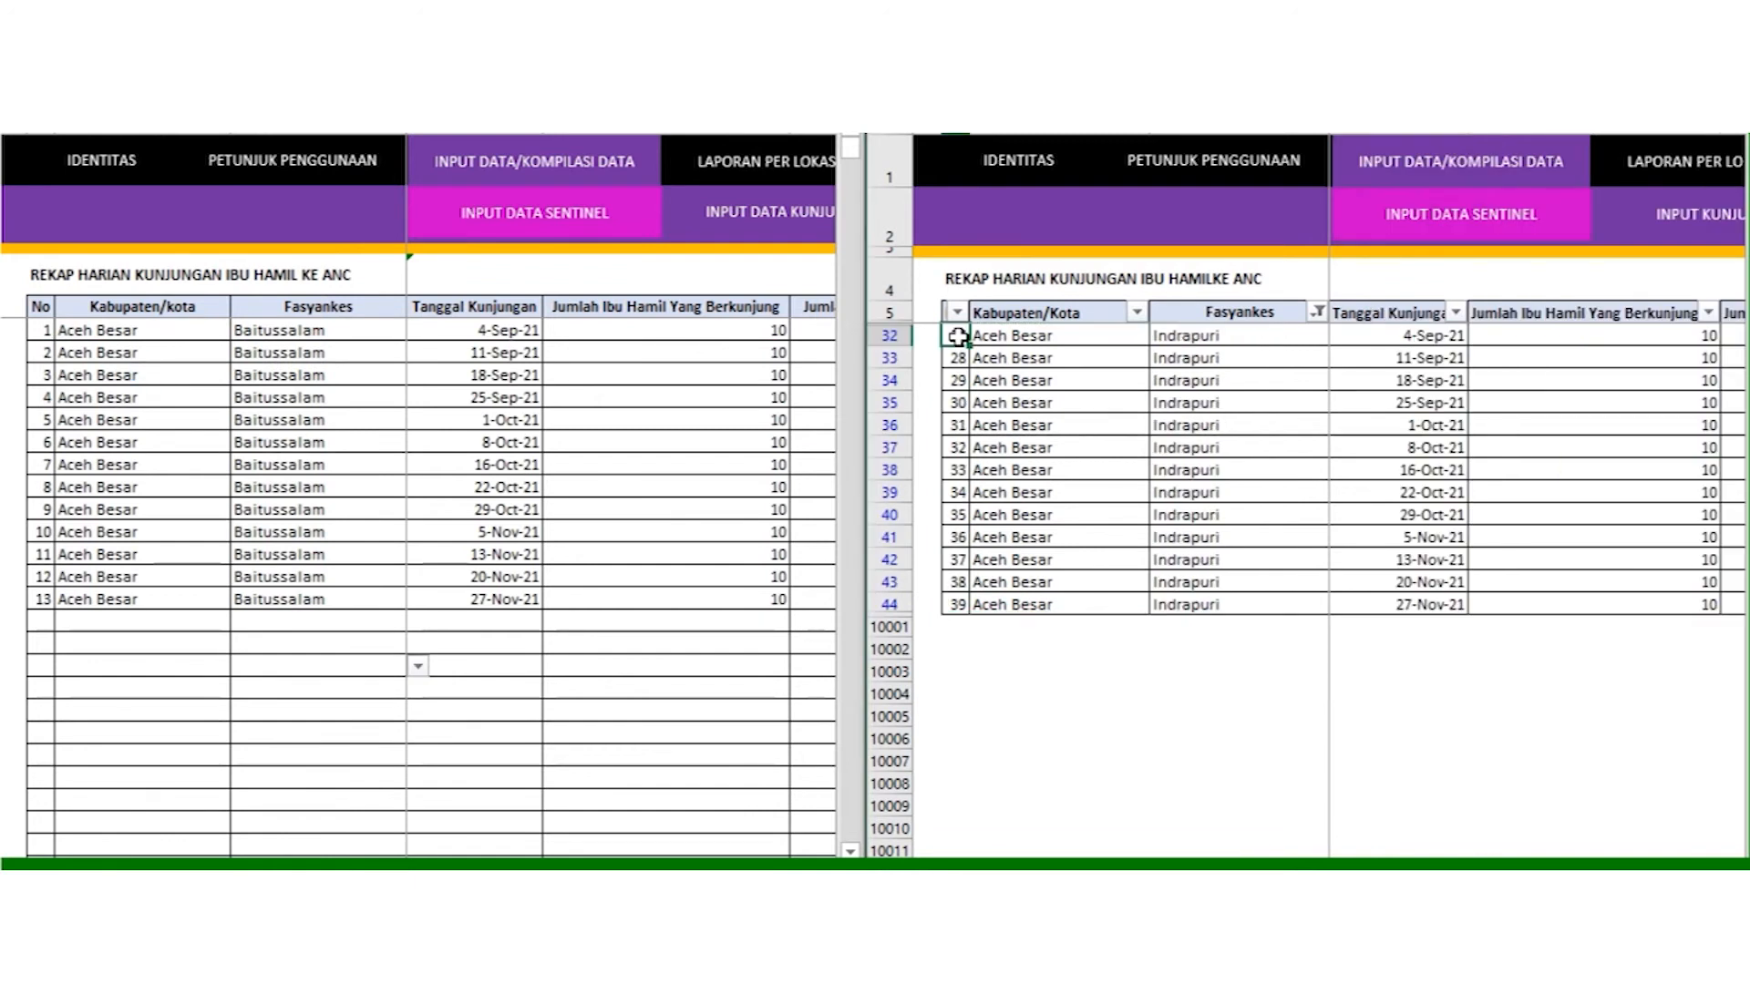
Step: Copy the 13 filtered Indrapuri visit rows, through the refusal count column
{"action": "key", "text": "shift+Down"}
{"action": "key", "text": "shift+Down"}
{"action": "key", "text": "shift+Down"}
{"action": "key", "text": "shift+Down"}
{"action": "key", "text": "shift+Down"}
{"action": "key", "text": "shift+Down"}
{"action": "key", "text": "shift+Down"}
{"action": "key", "text": "shift+Down"}
{"action": "key", "text": "shift+Down"}
{"action": "key", "text": "shift+Down"}
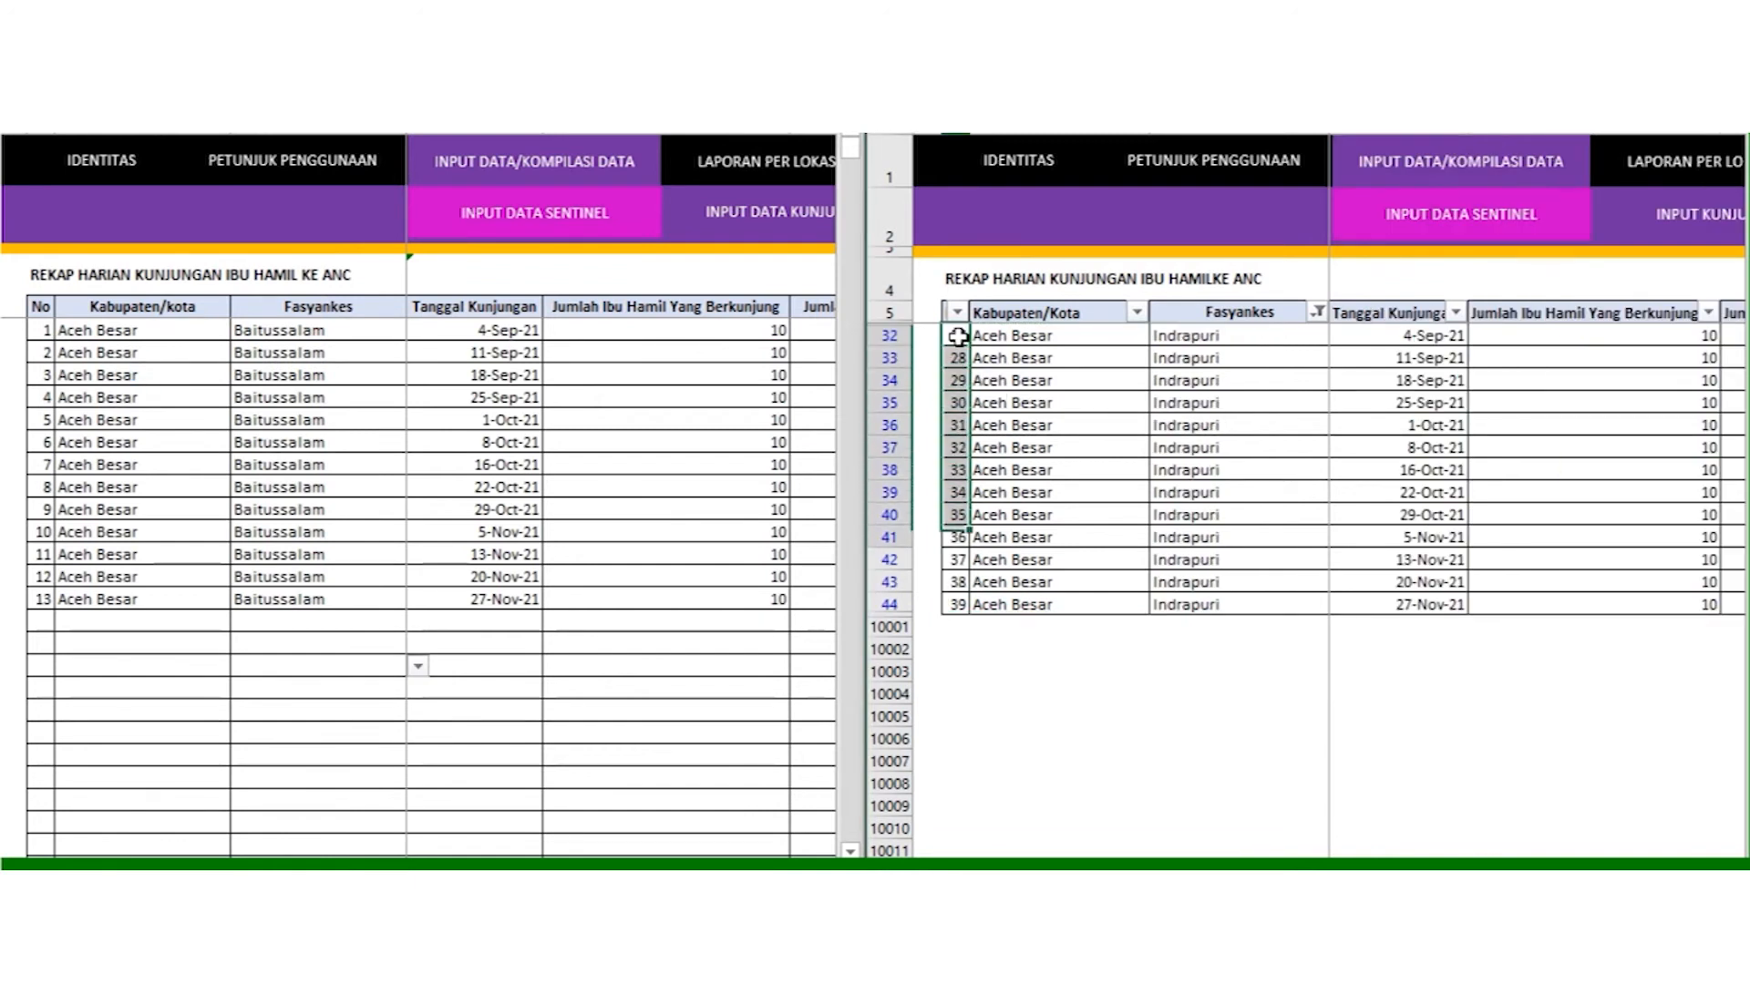
{"action": "key", "text": "shift+Down"}
{"action": "key", "text": "shift+Right"}
{"action": "key", "text": "shift+Right"}
{"action": "key", "text": "shift+Right"}
{"action": "key", "text": "shift+Right"}
{"action": "key", "text": "shift+Right"}
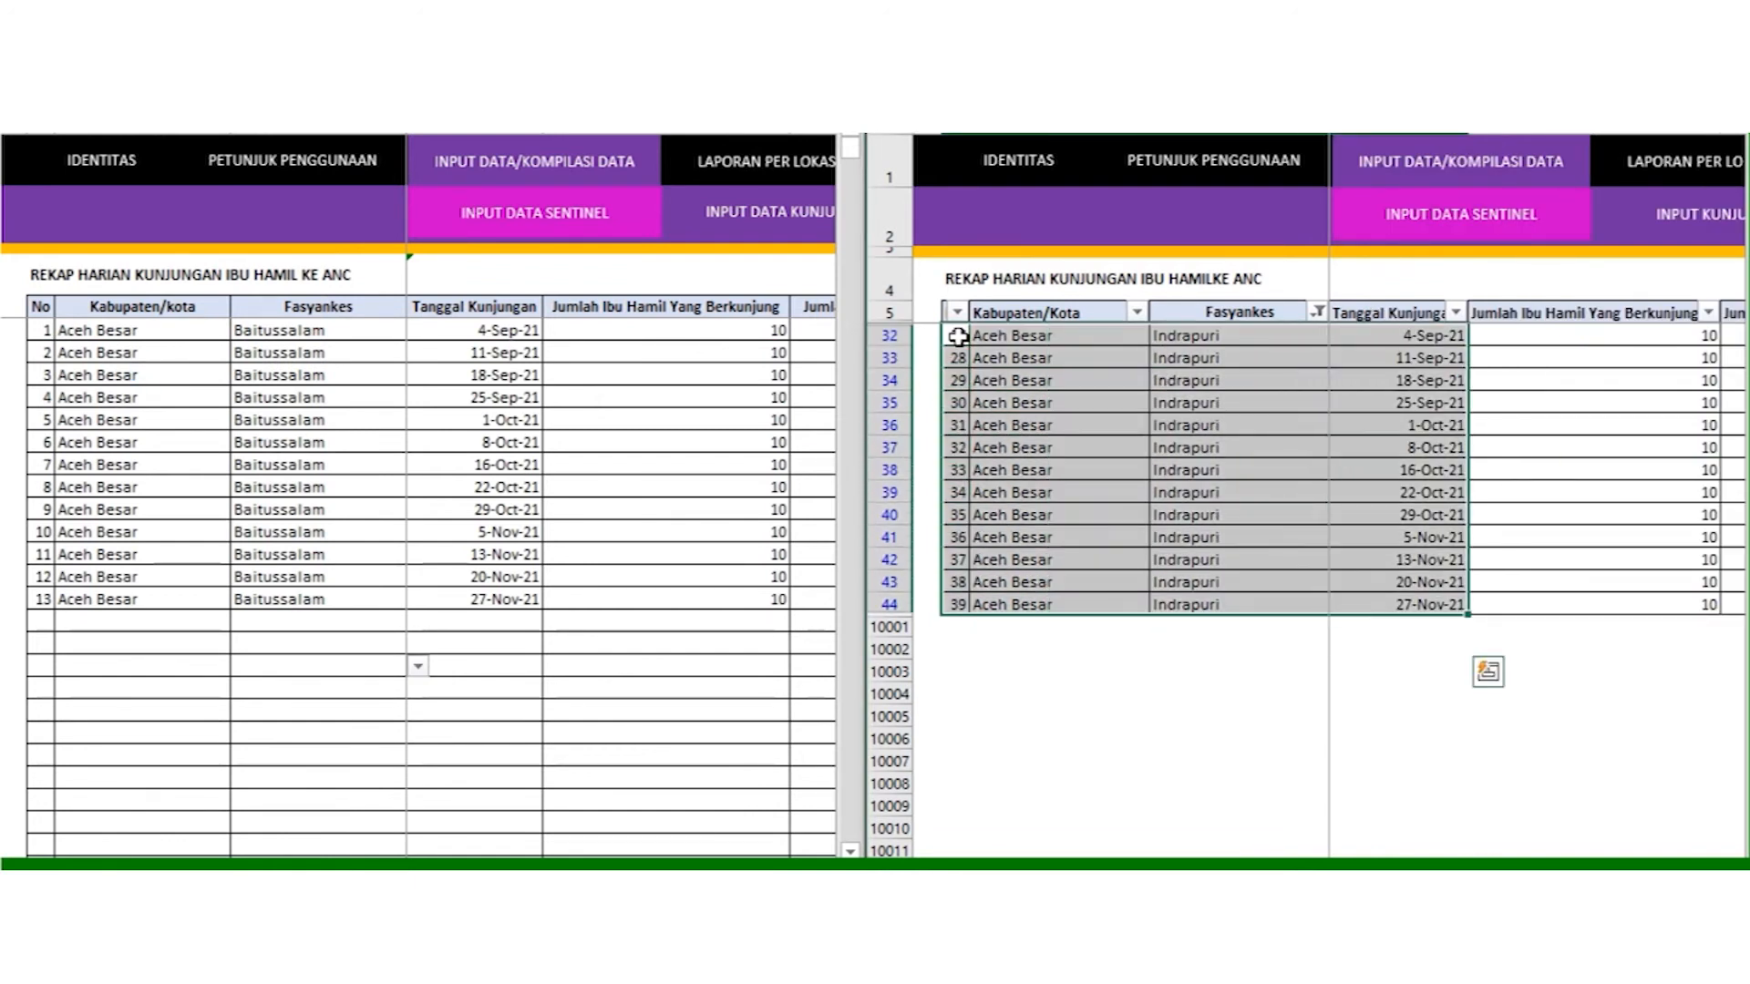
{"action": "key", "text": "shift+Right"}
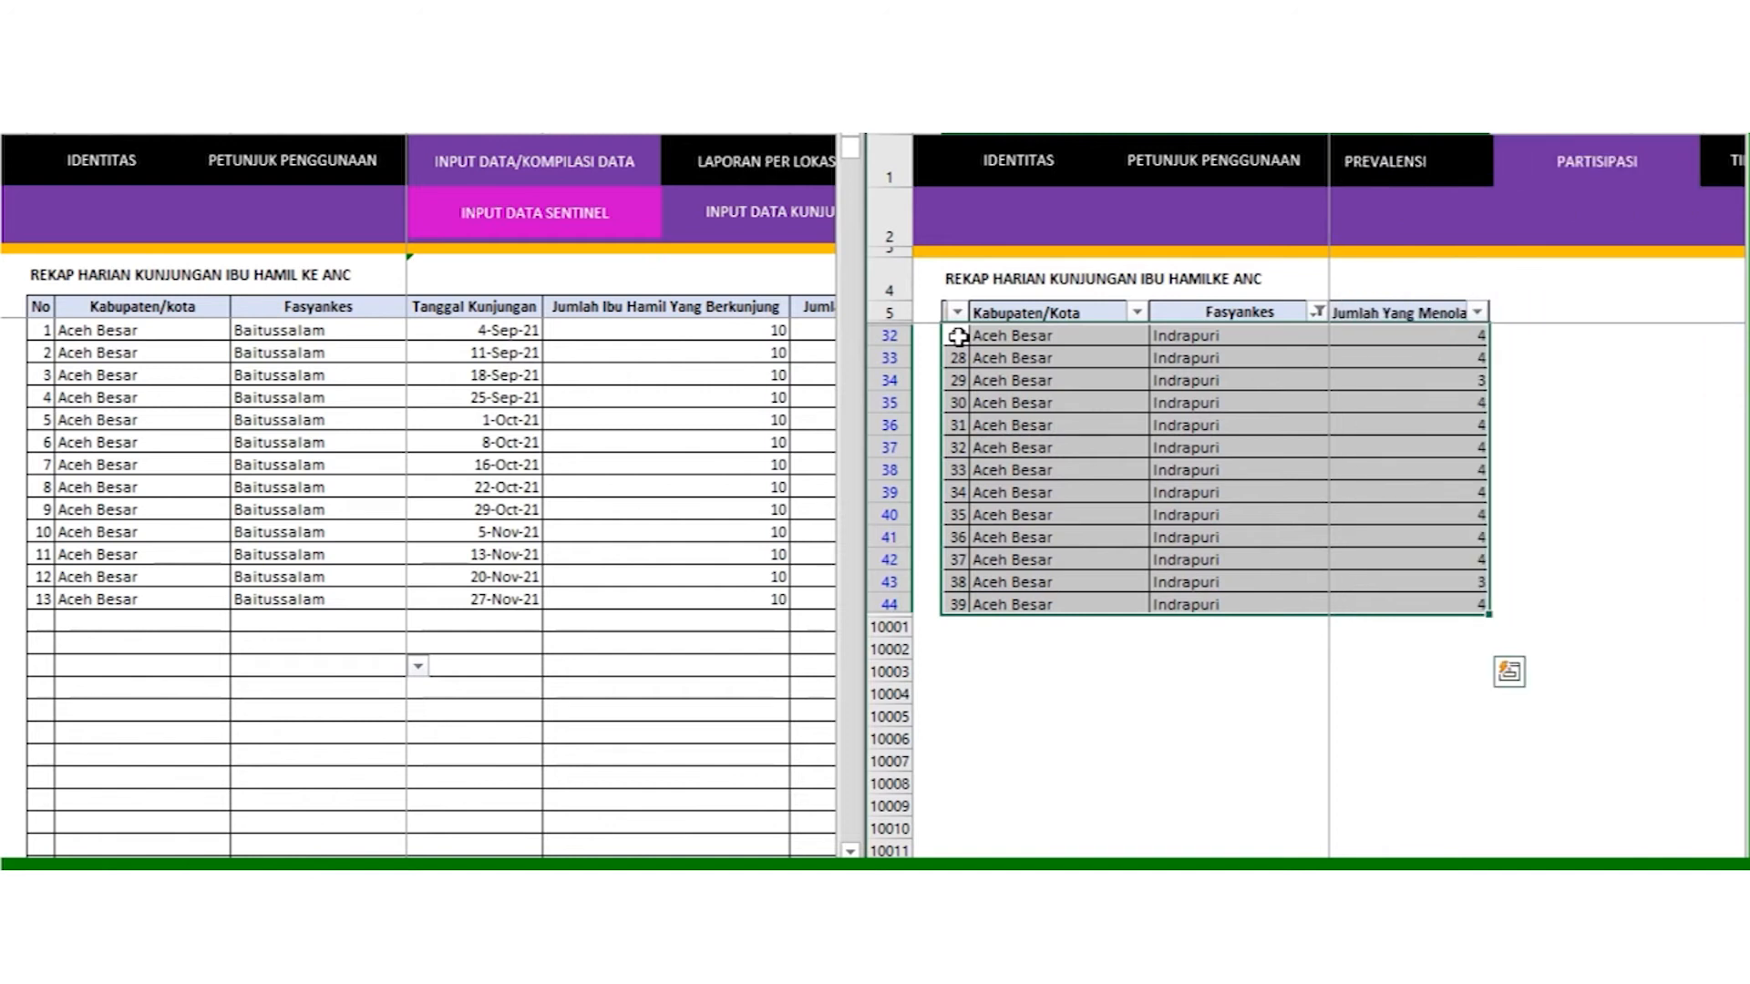
{"action": "right_click", "coordinate": [1295, 419]}
{"action": "left_click", "coordinate": [1360, 241]}
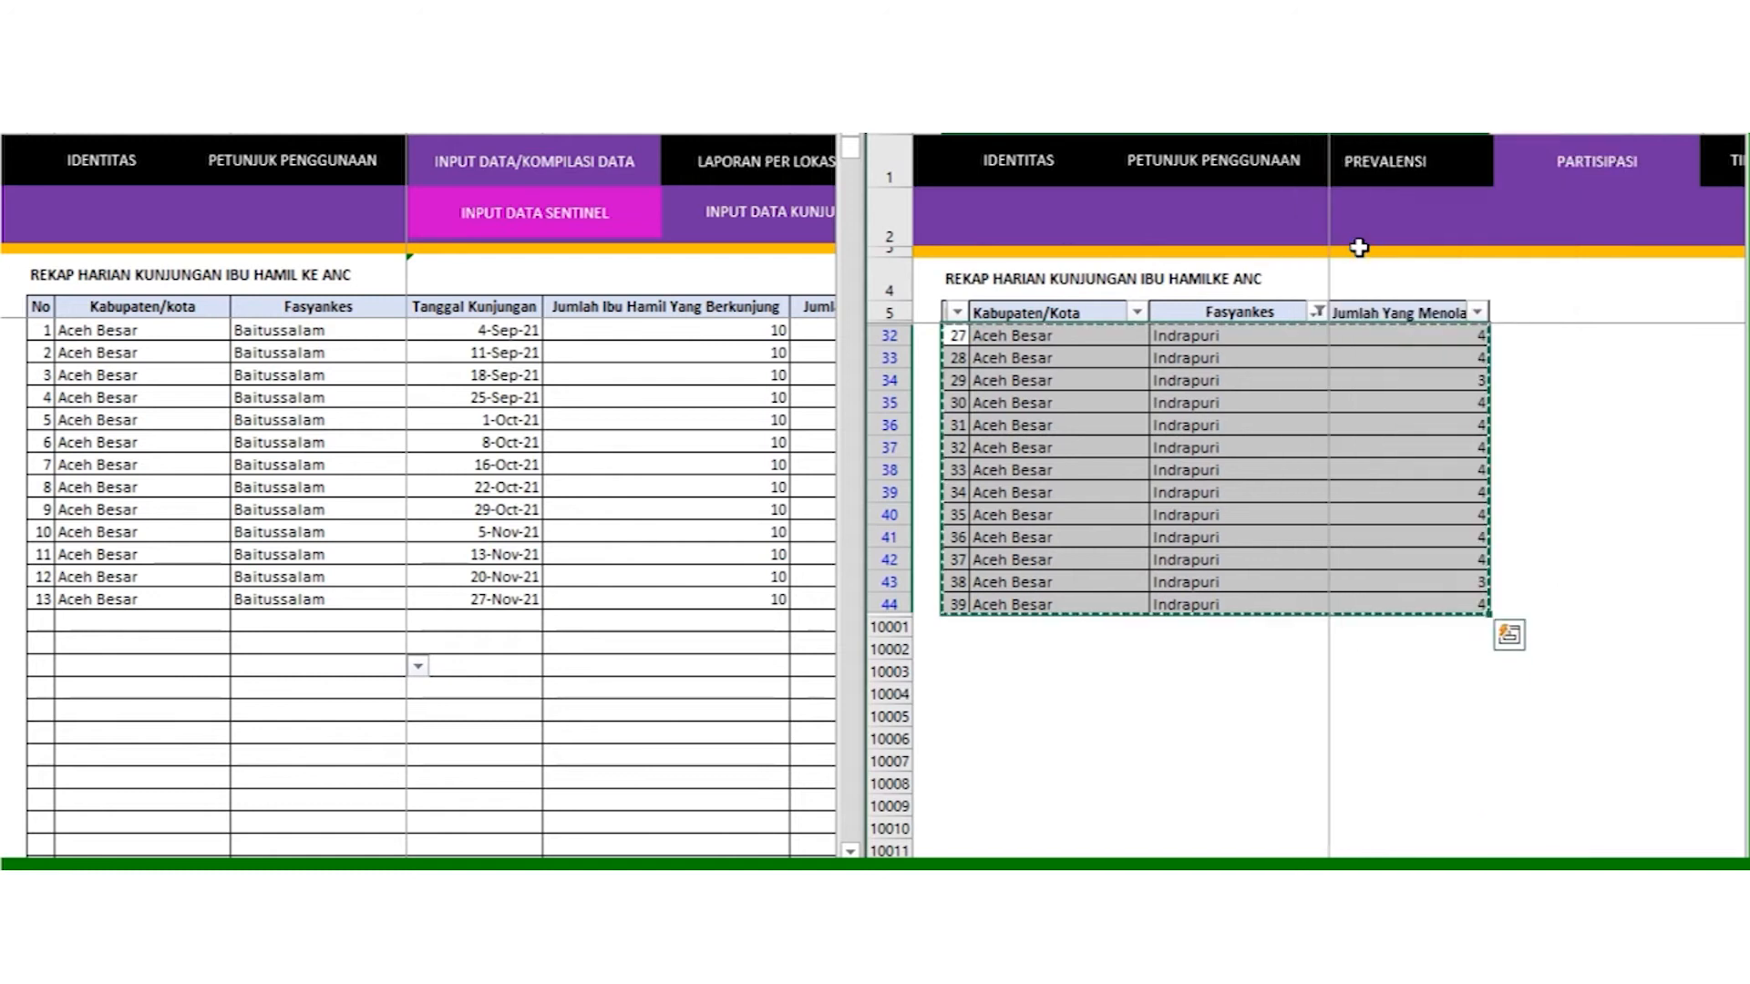
Step: Paste the Indrapuri rows as values below row 13 and continue the No column numbering
{"action": "left_click", "coordinate": [40, 617]}
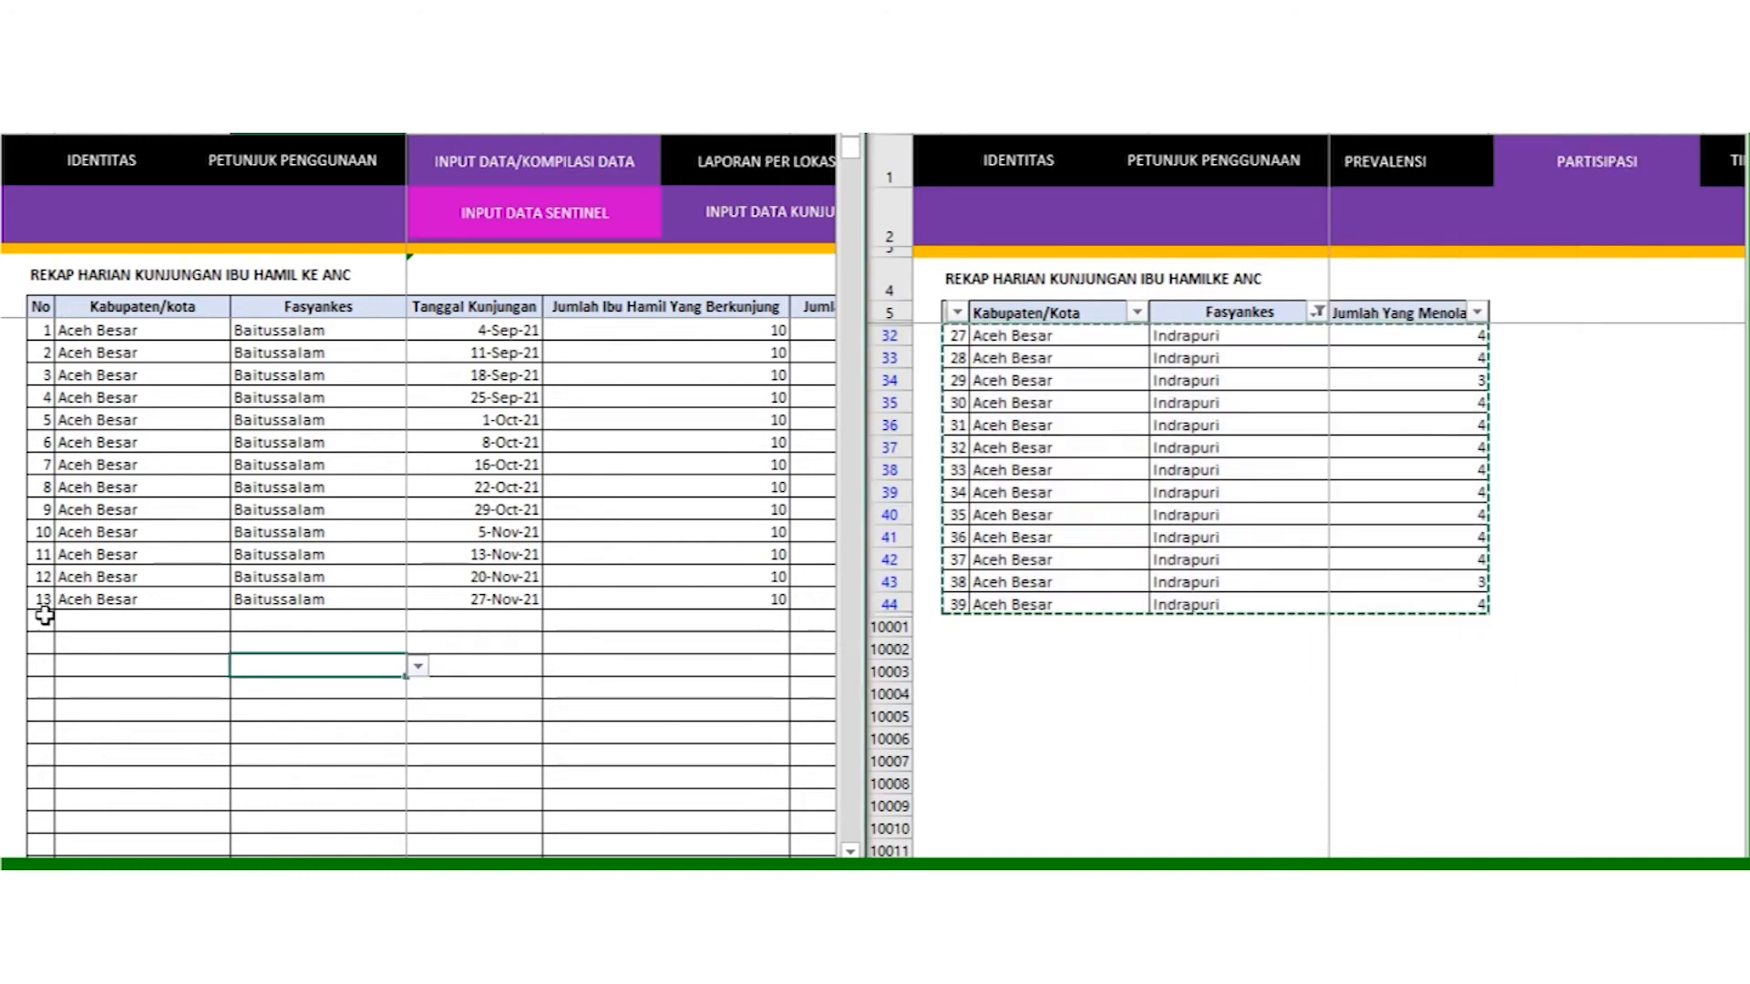
{"action": "right_click", "coordinate": [40, 617]}
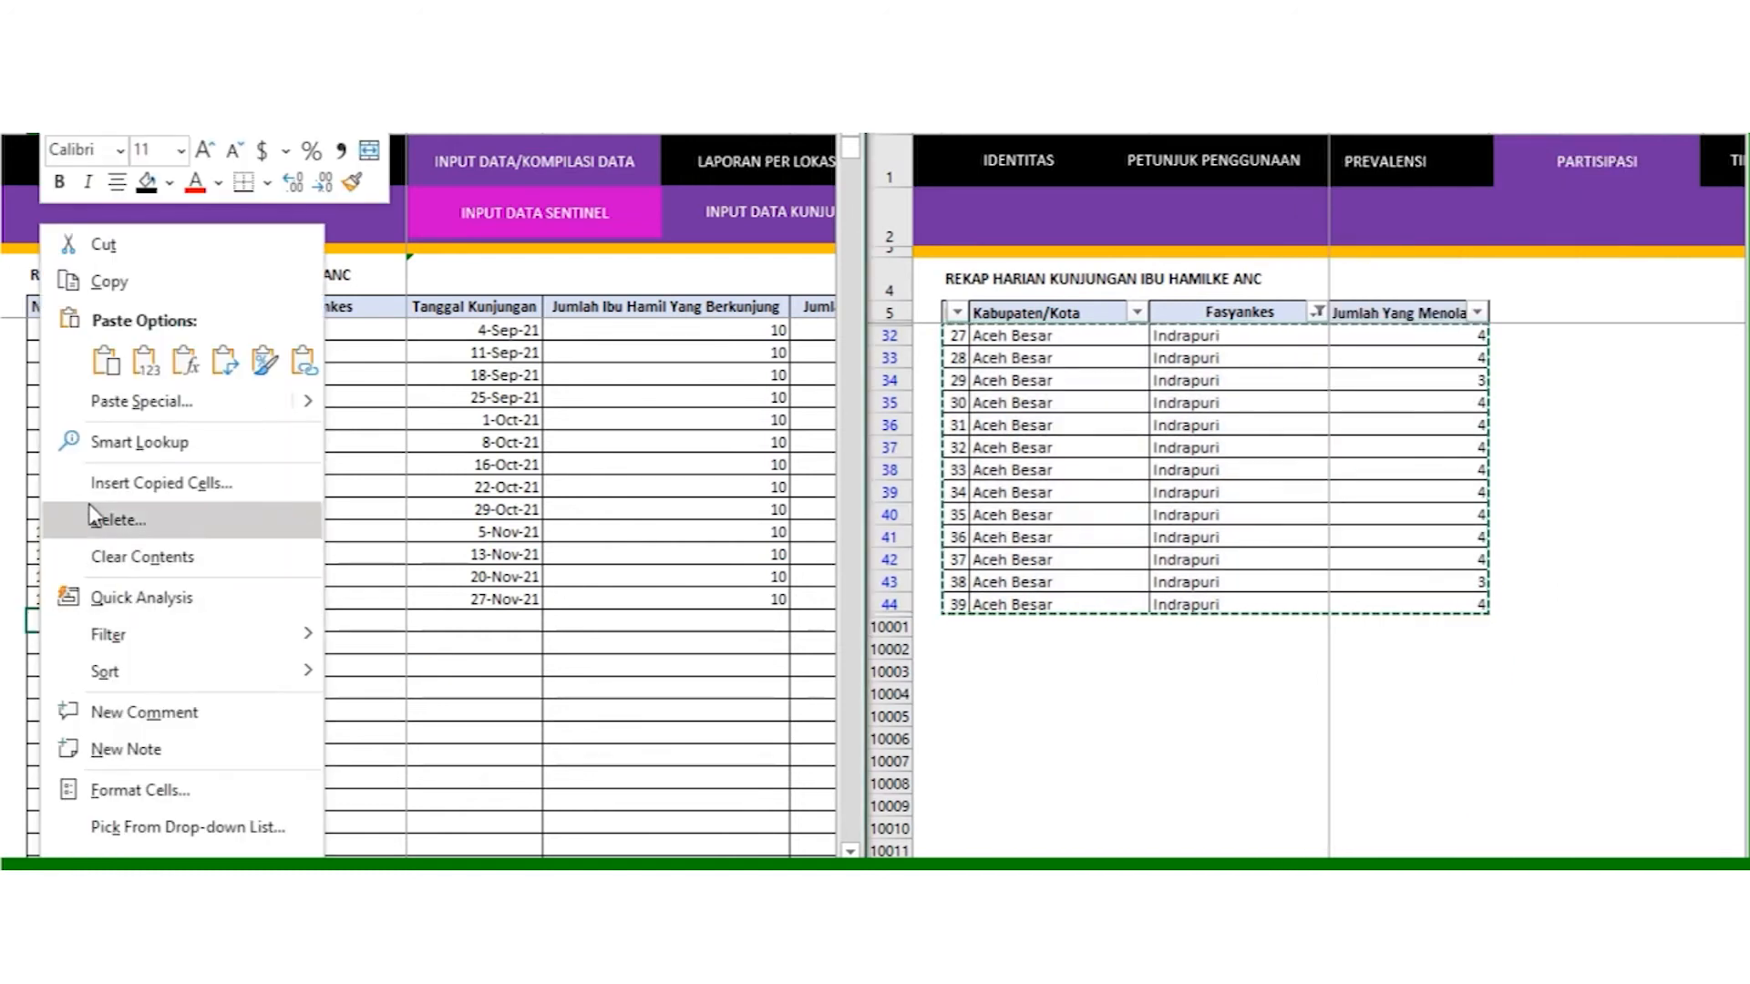
{"action": "left_click", "coordinate": [138, 372]}
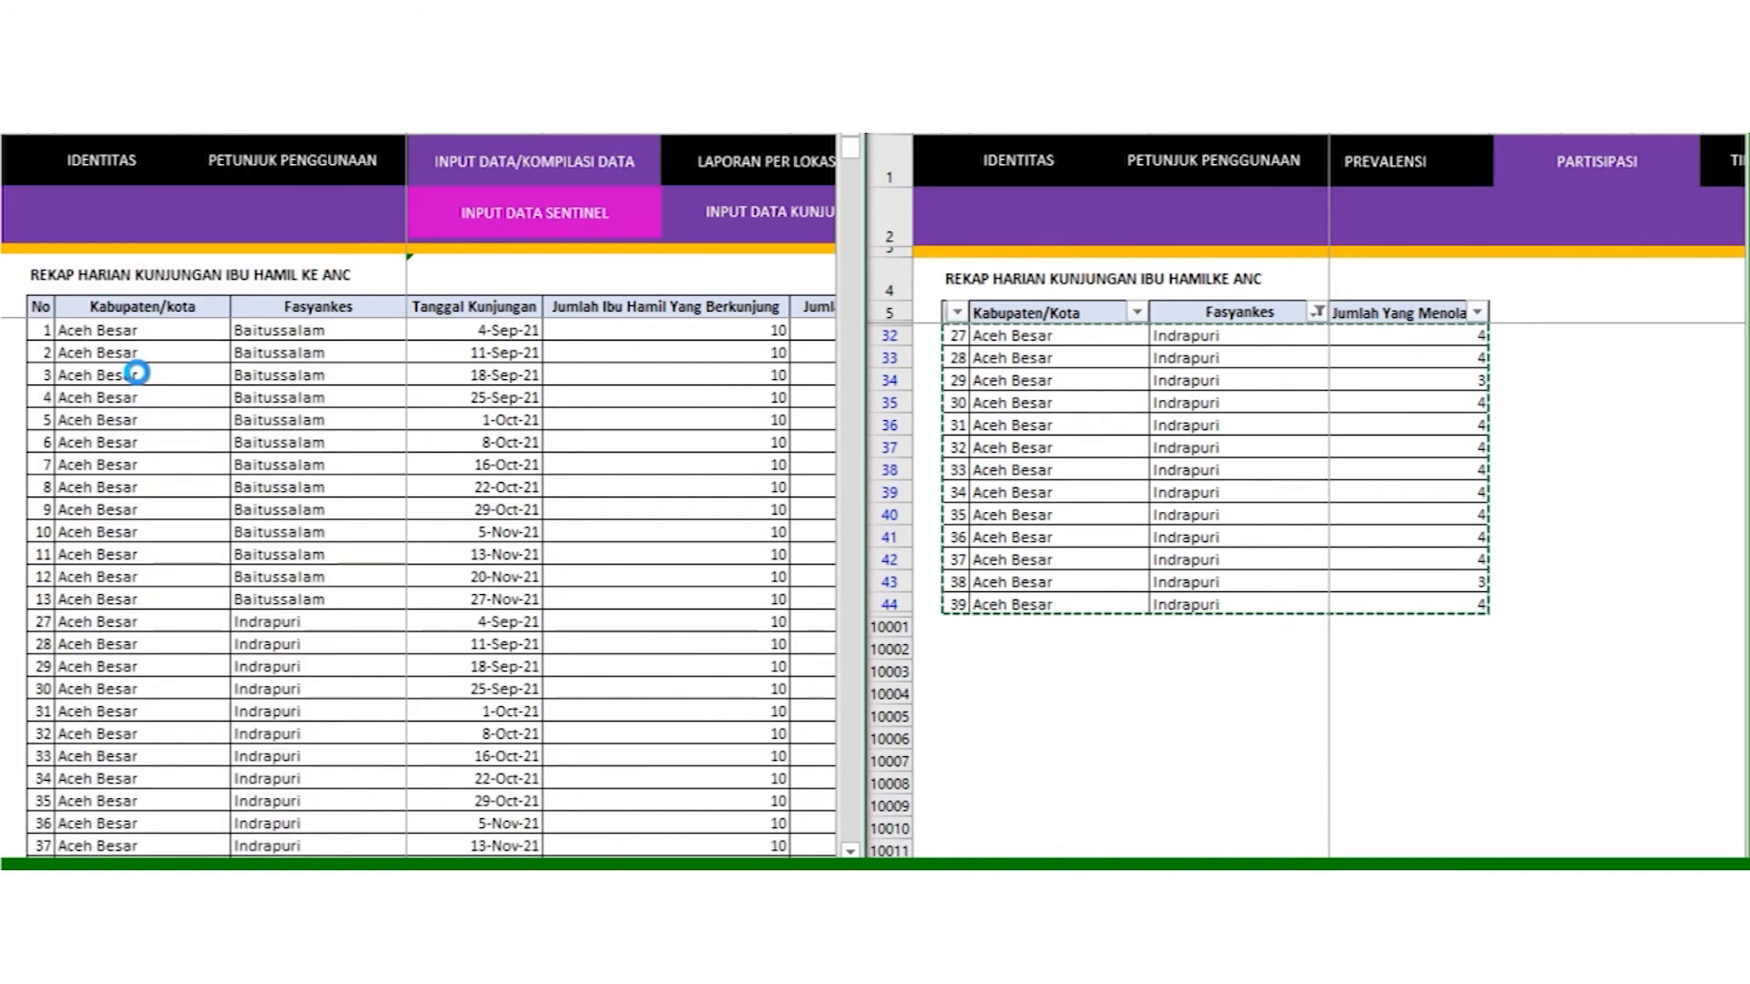
{"action": "left_click", "coordinate": [423, 656]}
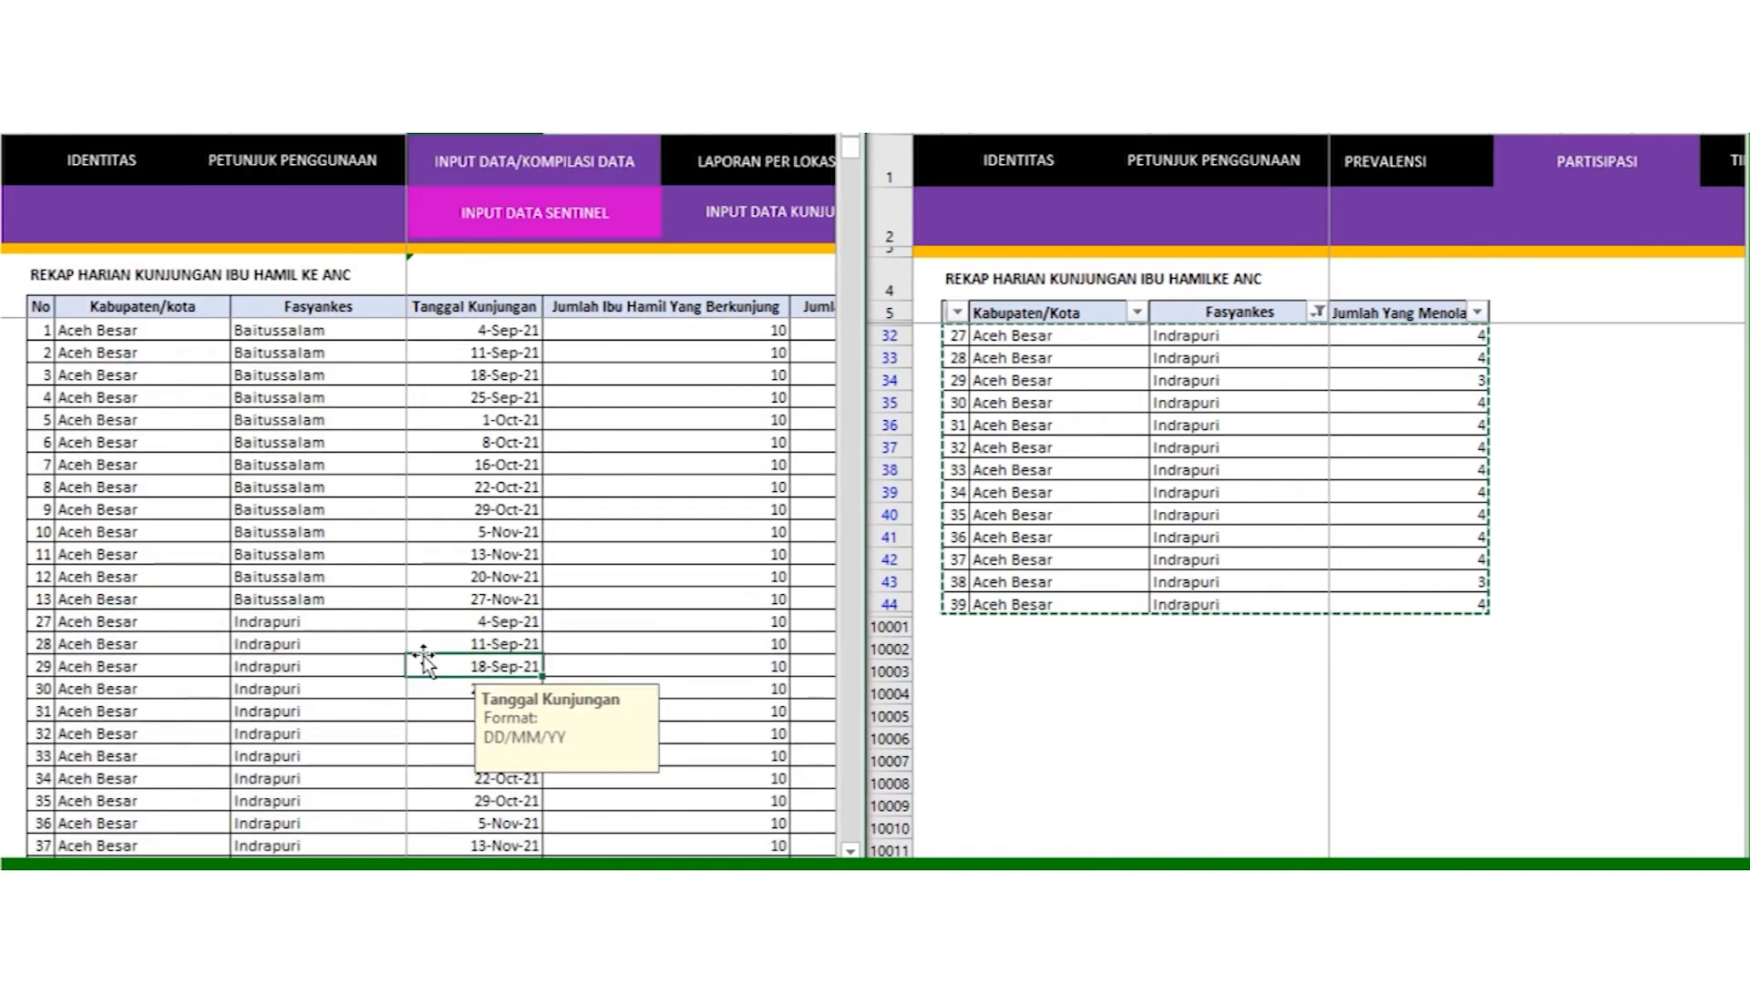
{"action": "left_click", "coordinate": [43, 330]}
{"action": "left_click_drag", "start_coordinate": [43, 330], "coordinate": [46, 582]}
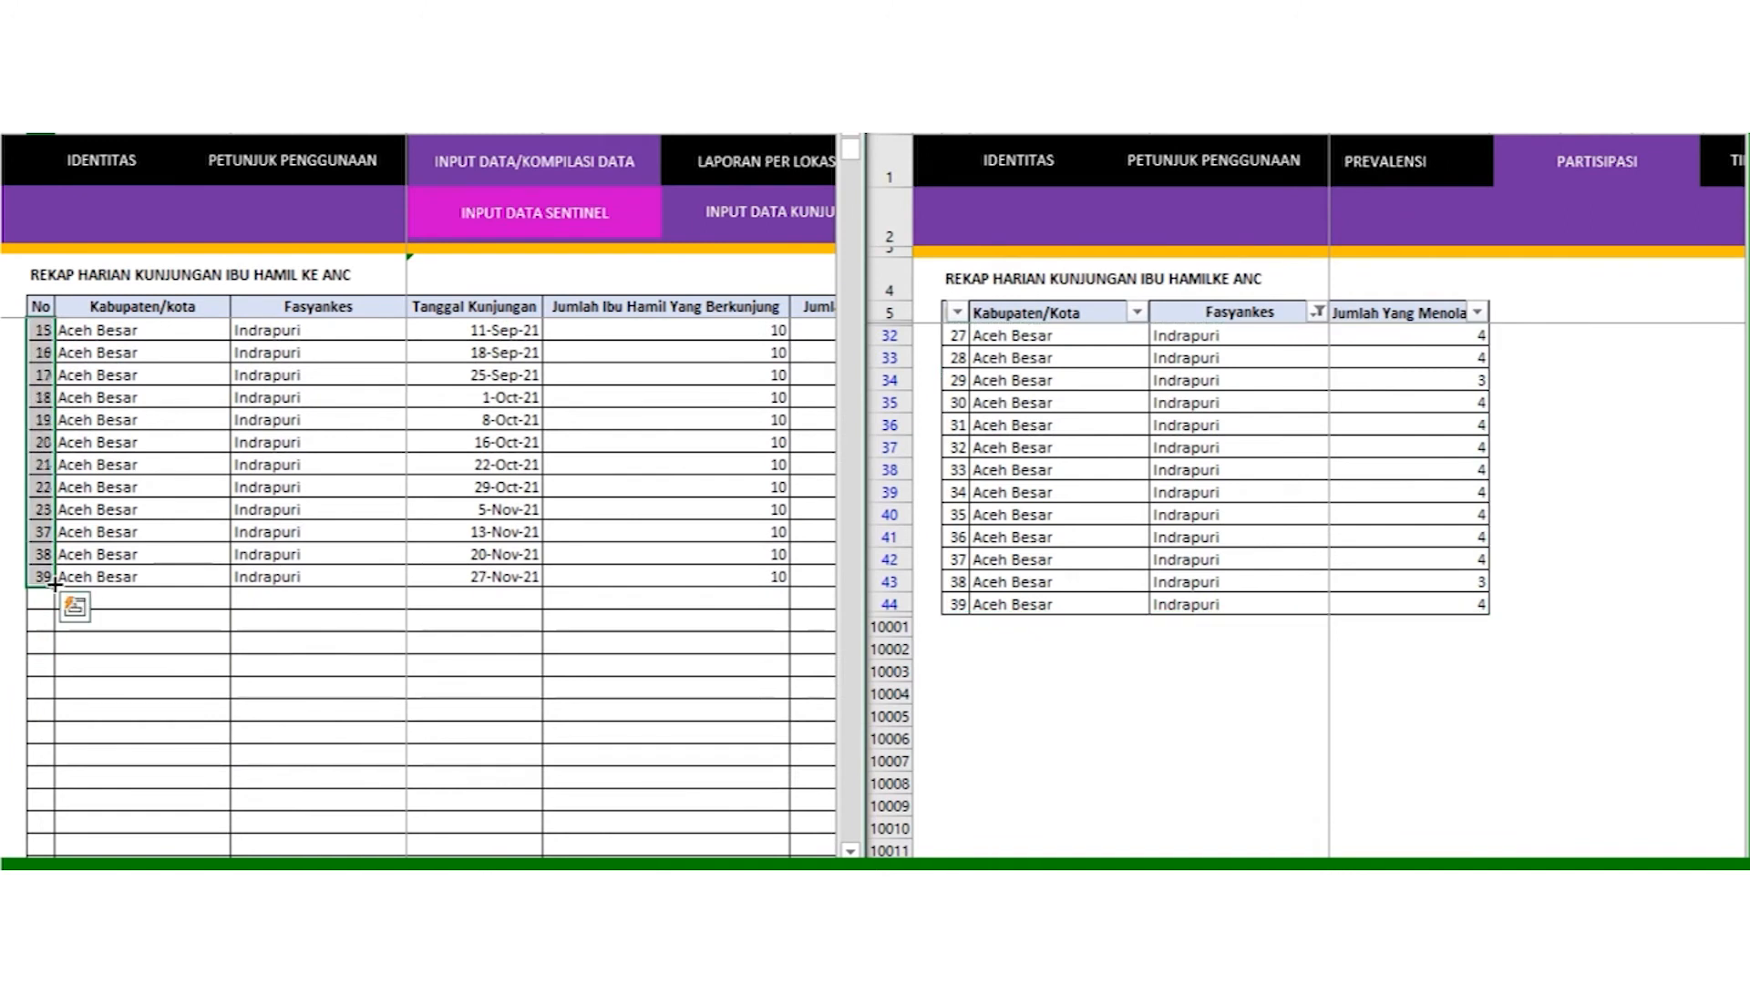
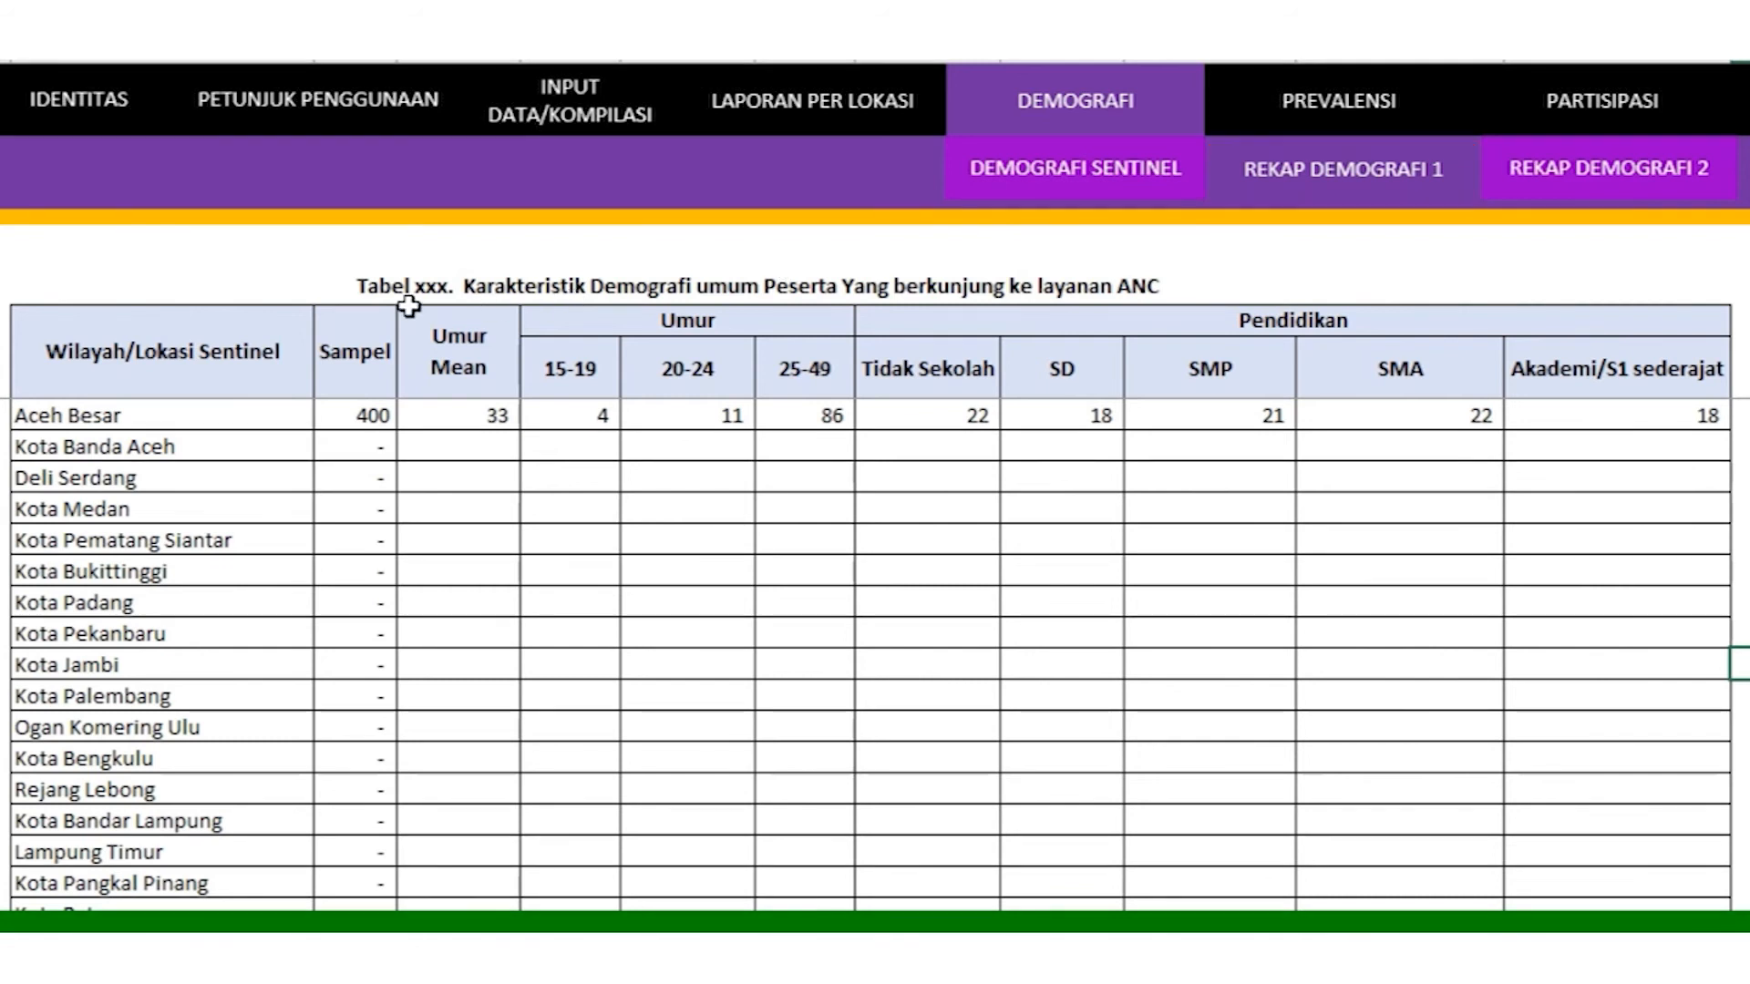
Step: Highlight the demographic table's title, its sentinel sites from Aceh Besar, and the Sampel to Akademi/S1 sederajat data
{"action": "left_click", "coordinate": [365, 284]}
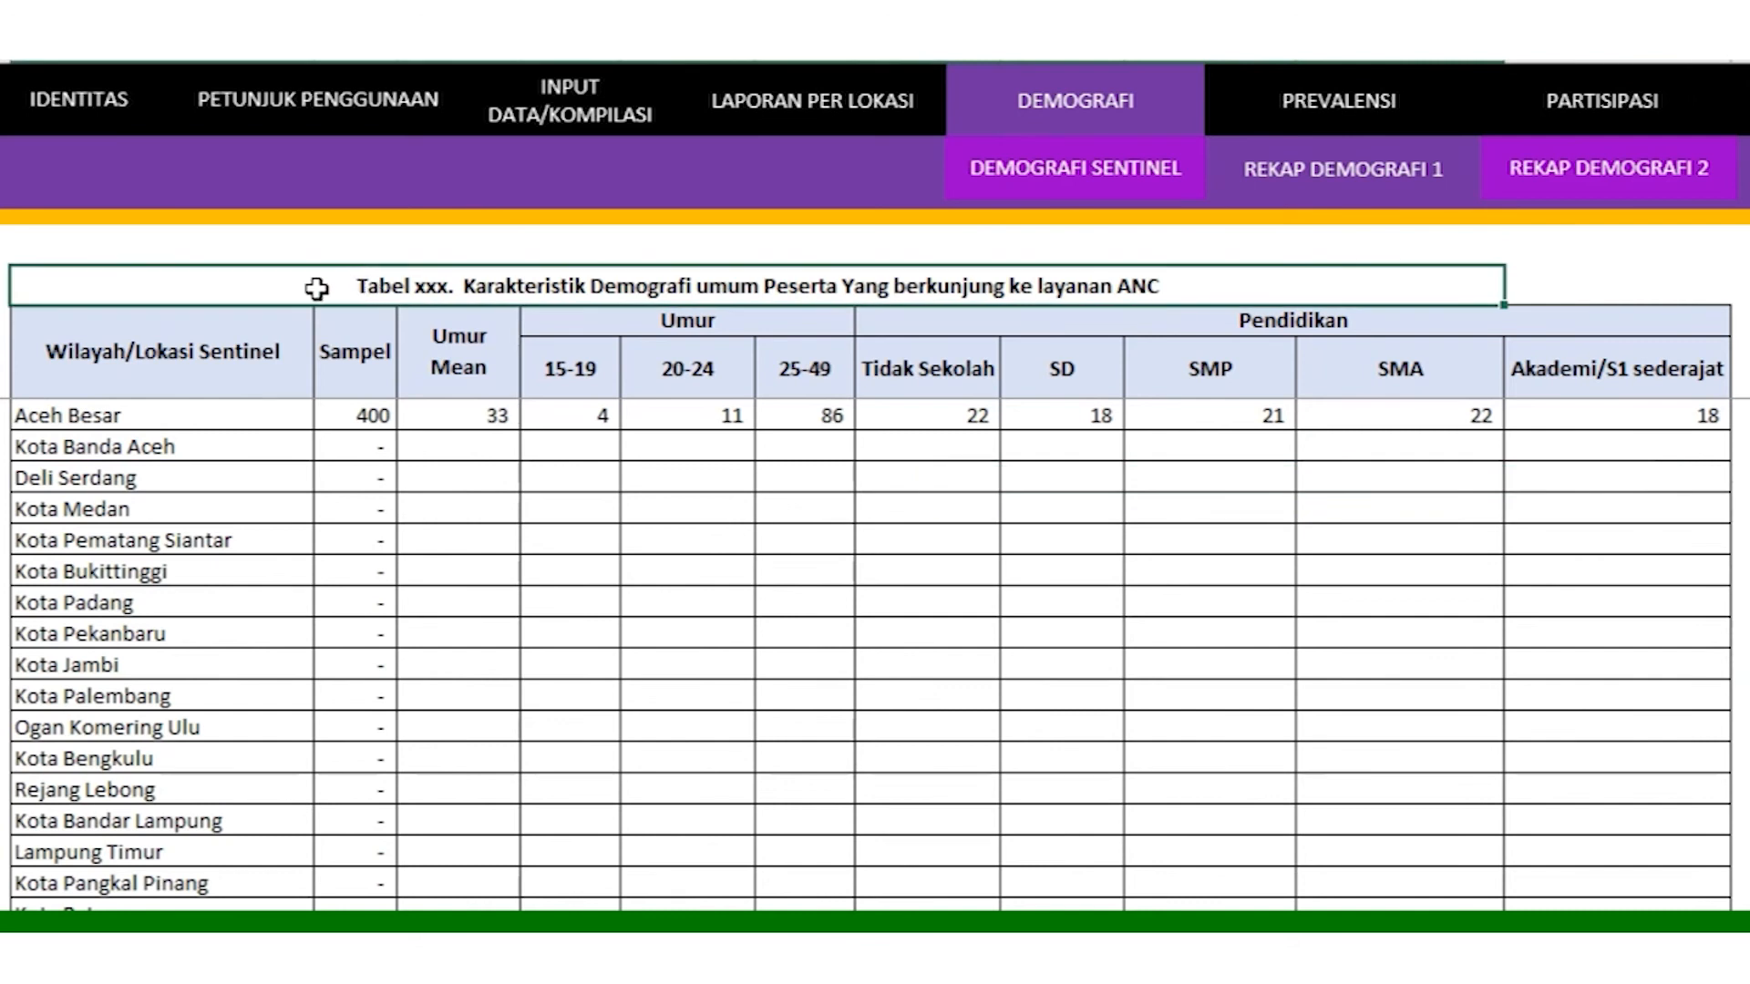
{"action": "left_click", "coordinate": [229, 381]}
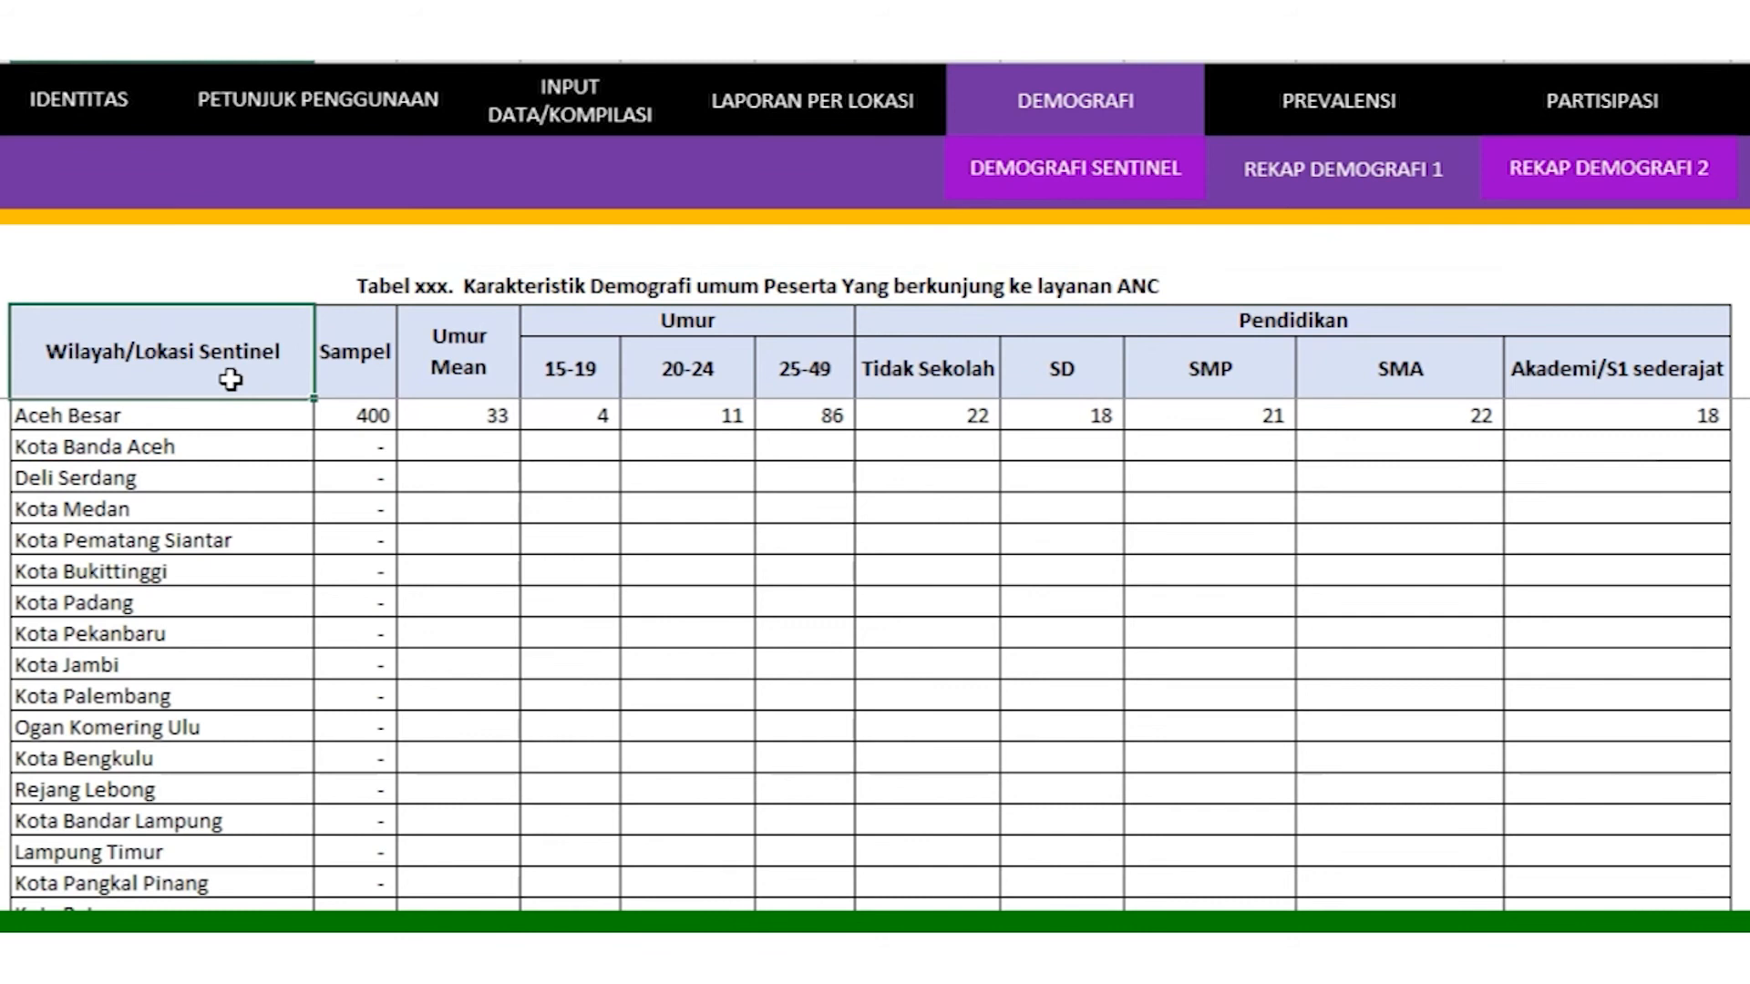
{"action": "left_click_drag", "start_coordinate": [221, 414], "coordinate": [156, 883]}
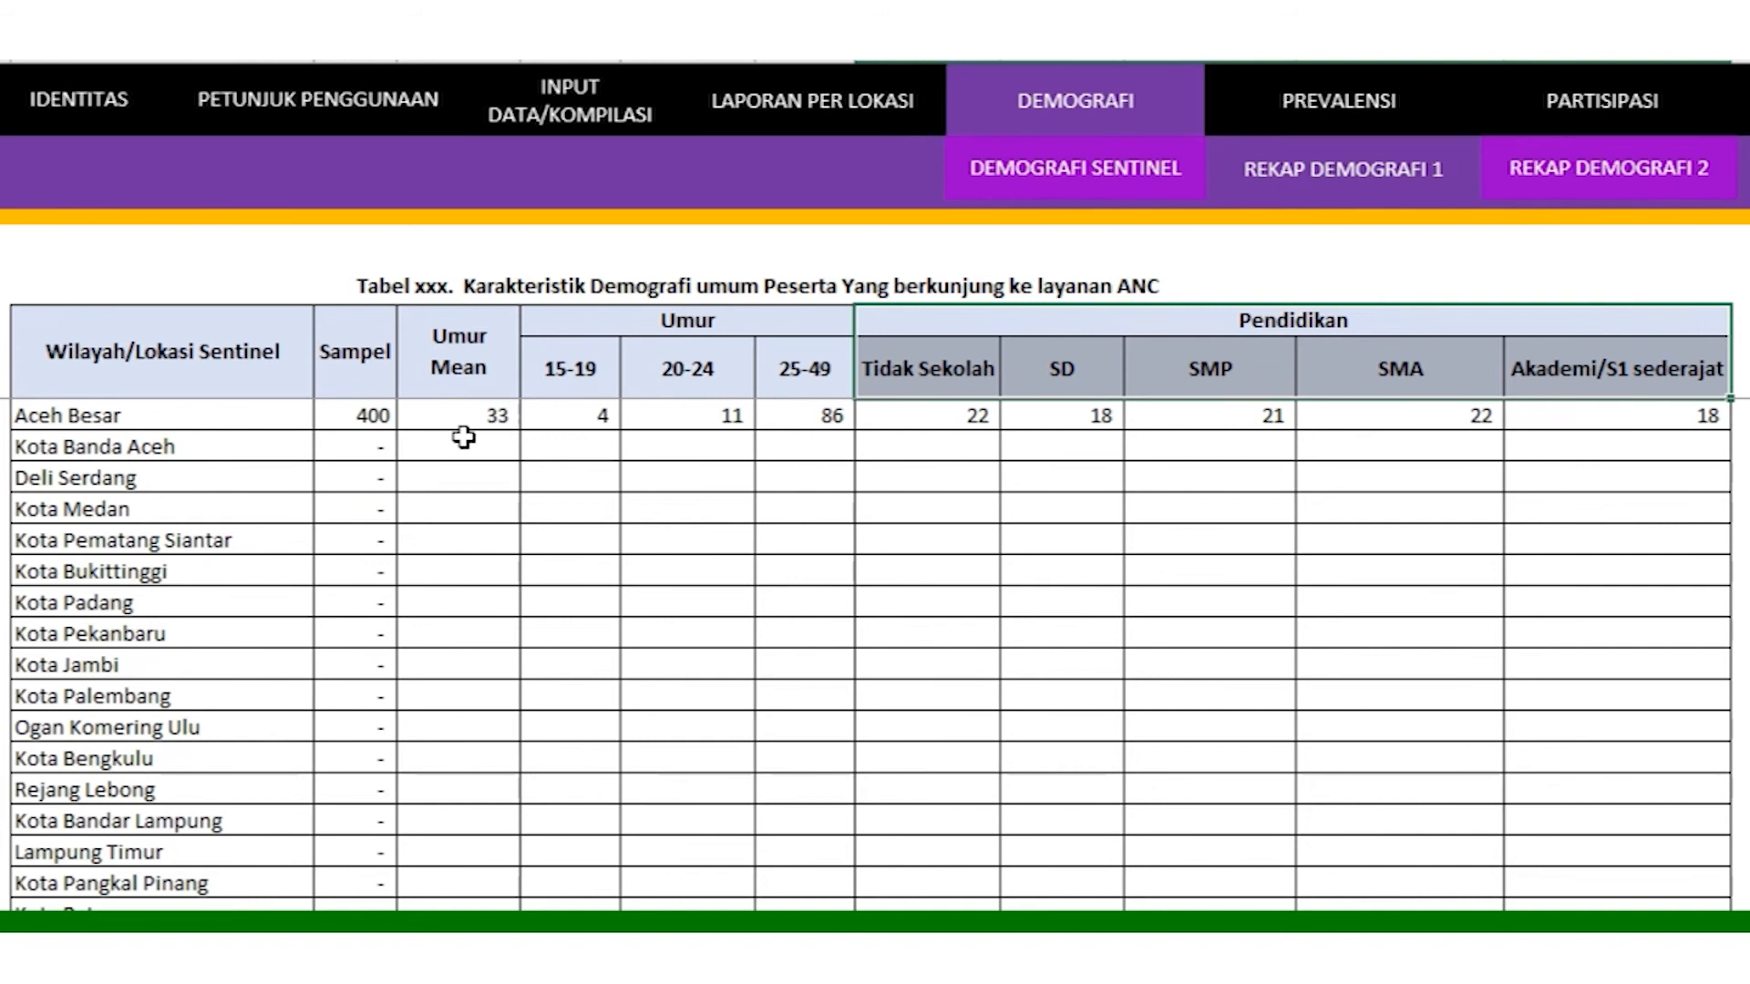
{"action": "left_click_drag", "start_coordinate": [375, 412], "coordinate": [1643, 903]}
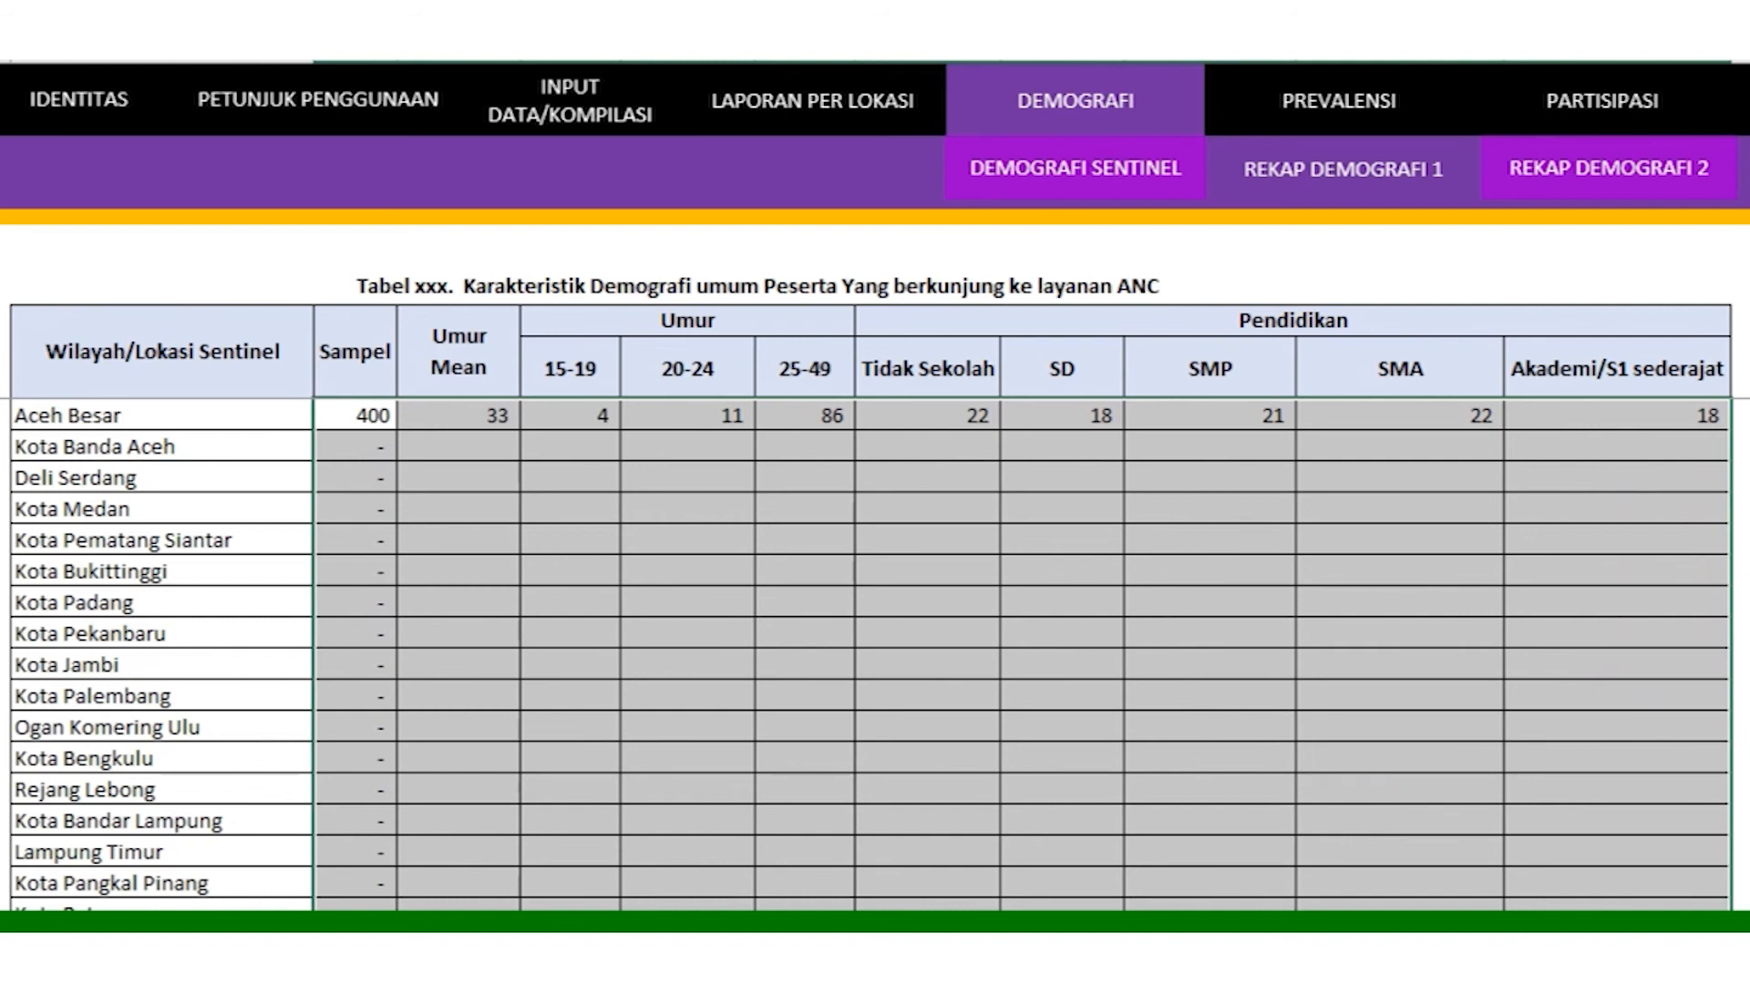
{"action": "left_click", "coordinate": [1744, 756]}
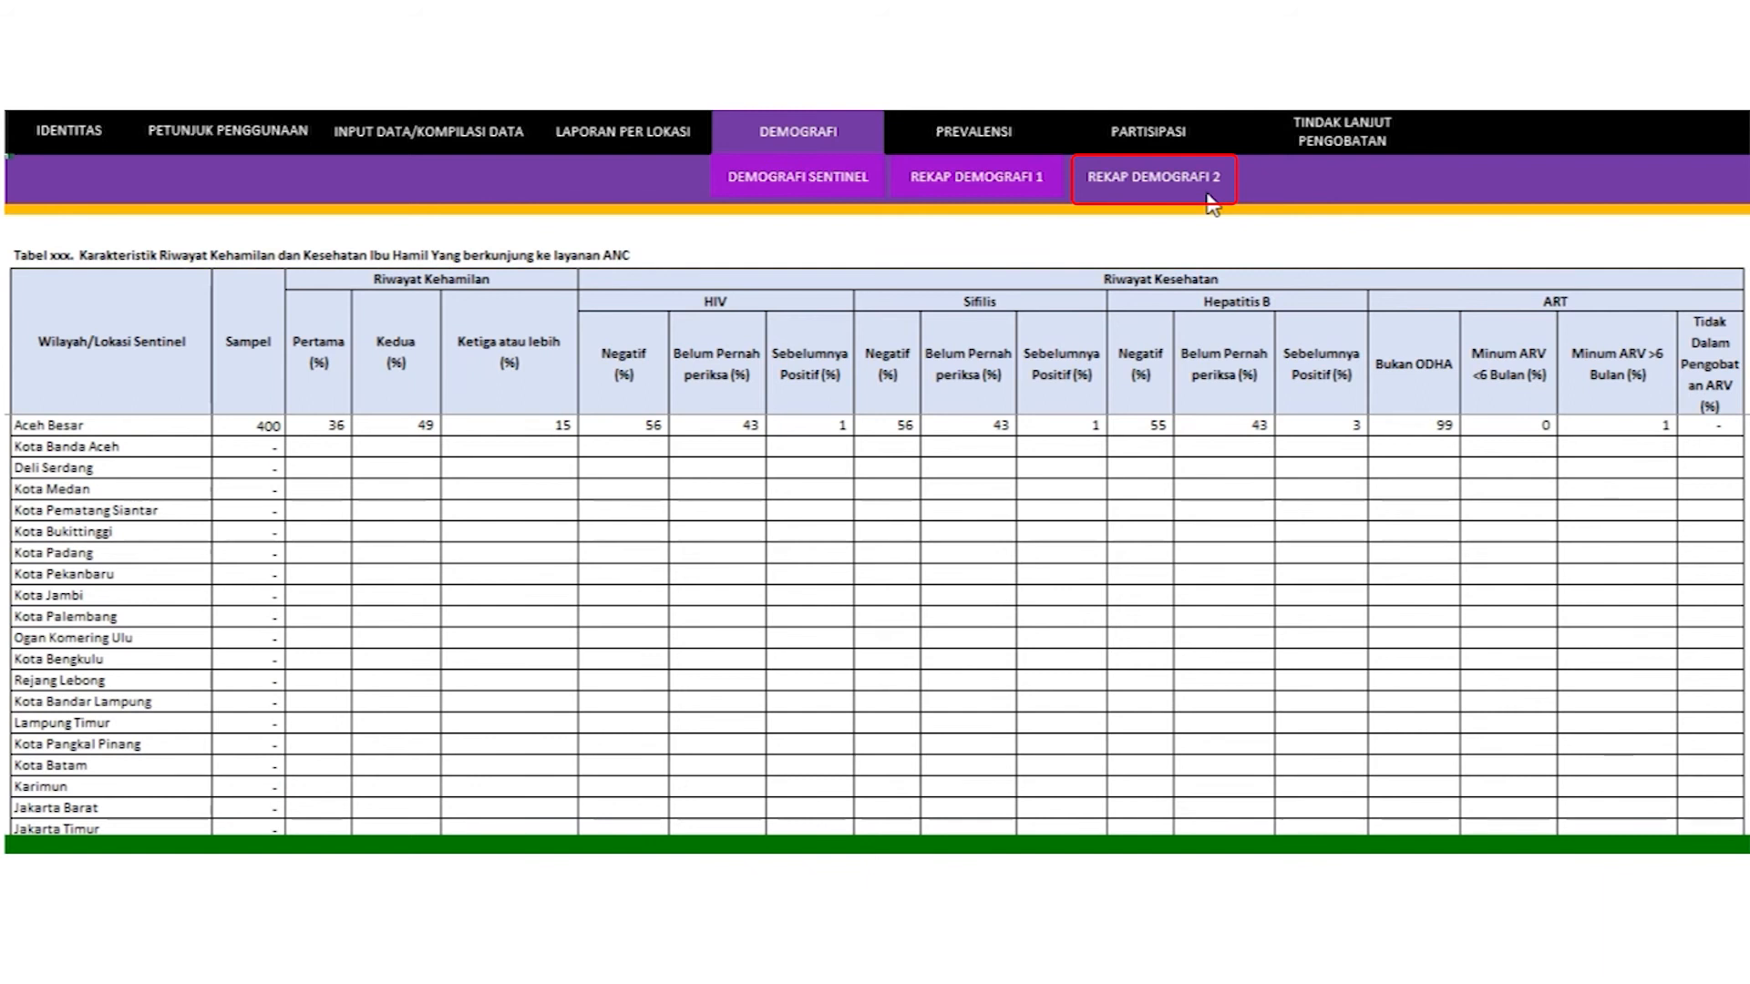
Step: Highlight the pregnancy and health history table title and its site list from Aceh Besar to Jakarta Timur
{"action": "left_click", "coordinate": [30, 259]}
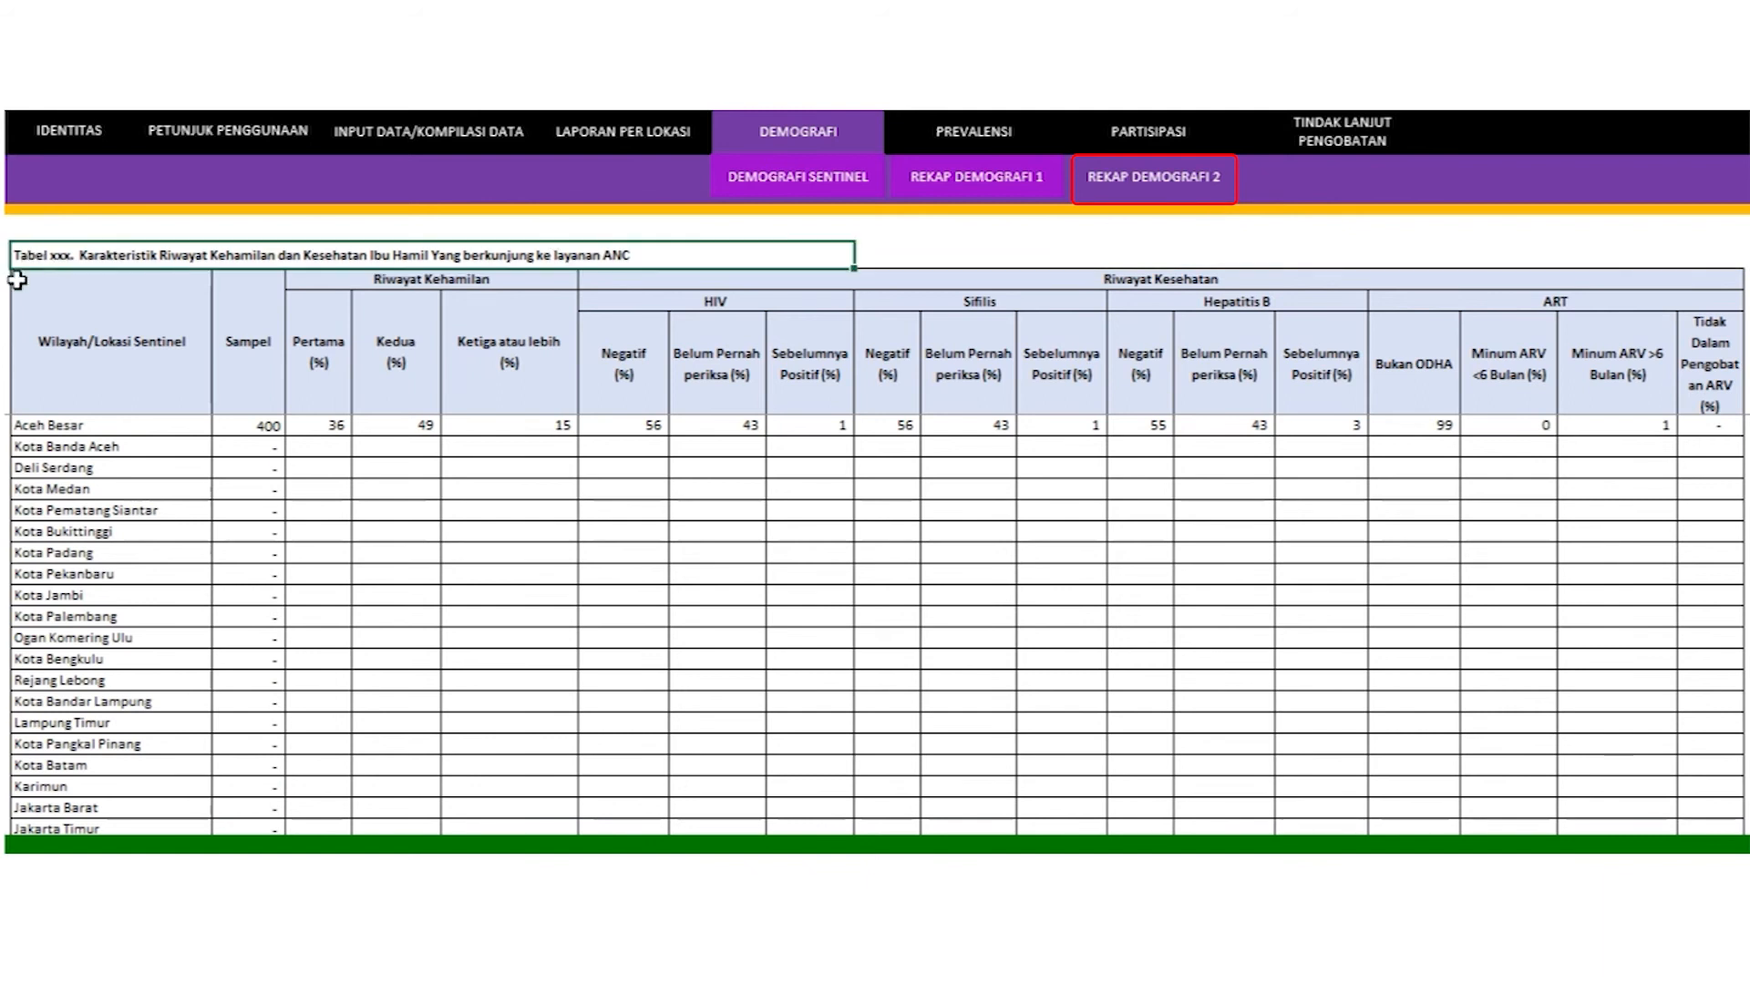
{"action": "left_click", "coordinate": [23, 311]}
{"action": "left_click", "coordinate": [69, 425]}
{"action": "left_click_drag", "start_coordinate": [72, 447], "coordinate": [75, 821]}
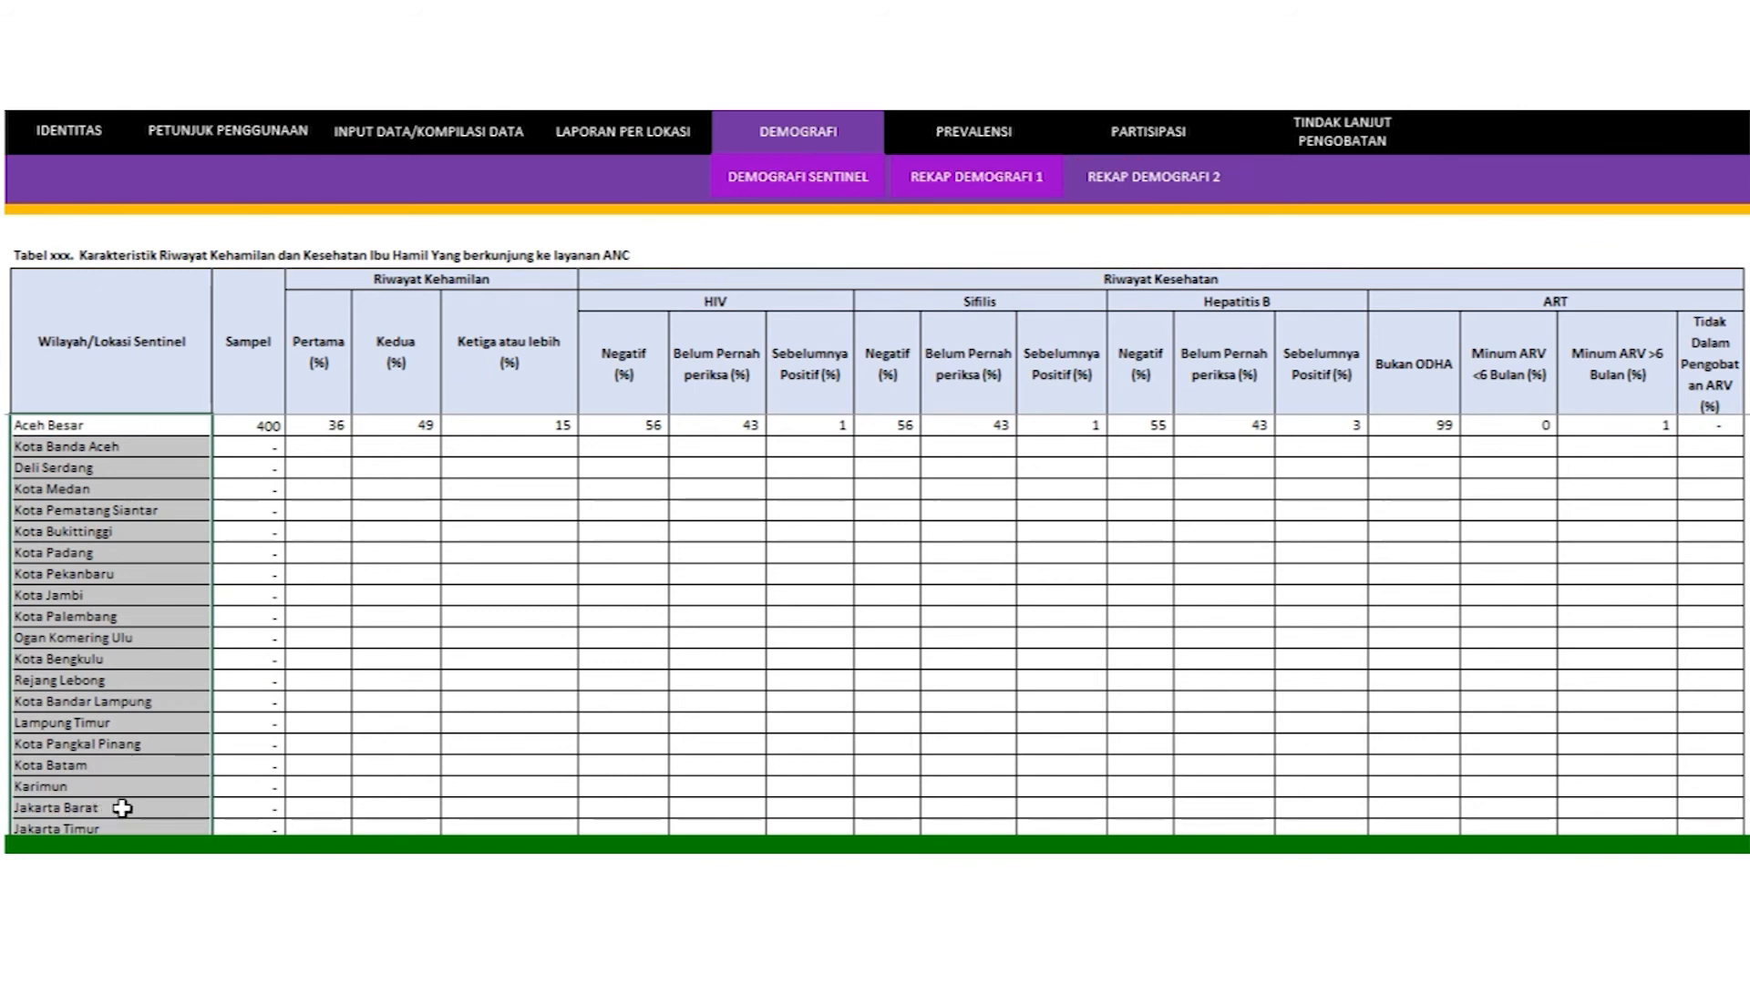
Step: Highlight the Riwayat Kehamilan, HIV, Sifilis, Hepatitis B and ART column groups, then the Aceh Besar to Kota Medan figures
{"action": "left_click", "coordinate": [331, 275]}
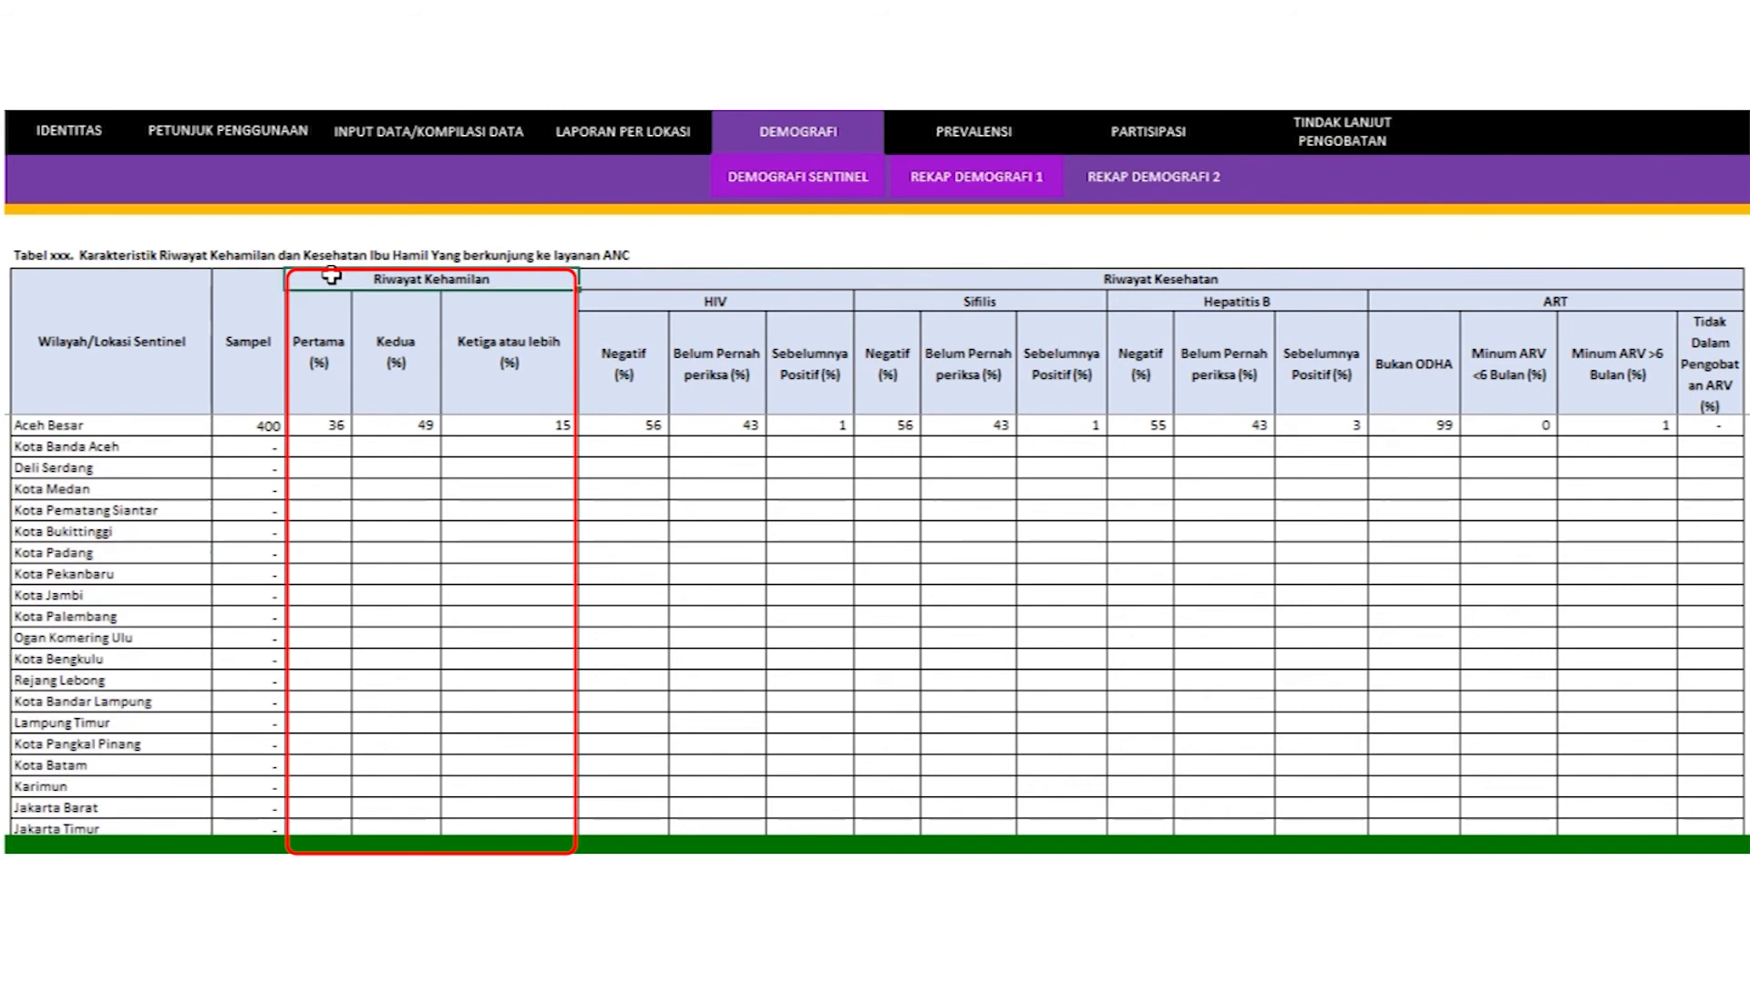
{"action": "left_click_drag", "start_coordinate": [330, 276], "coordinate": [325, 315]}
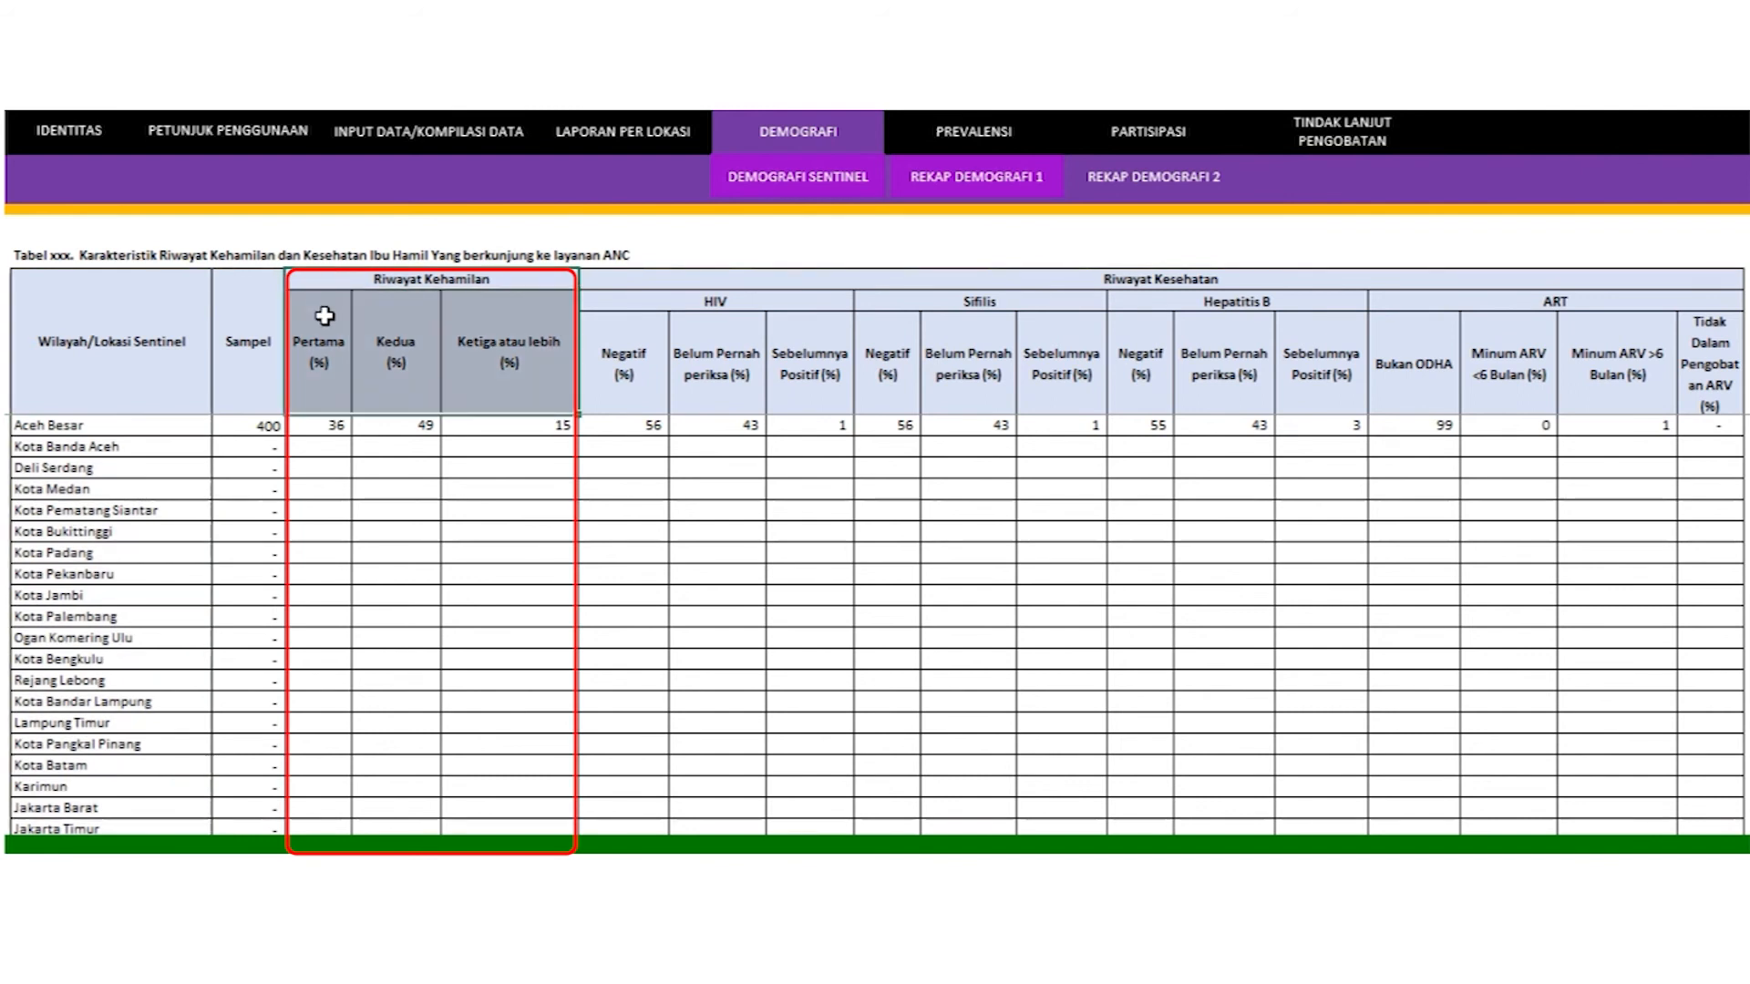
{"action": "left_click", "coordinate": [651, 301]}
{"action": "left_click_drag", "start_coordinate": [651, 301], "coordinate": [614, 340]}
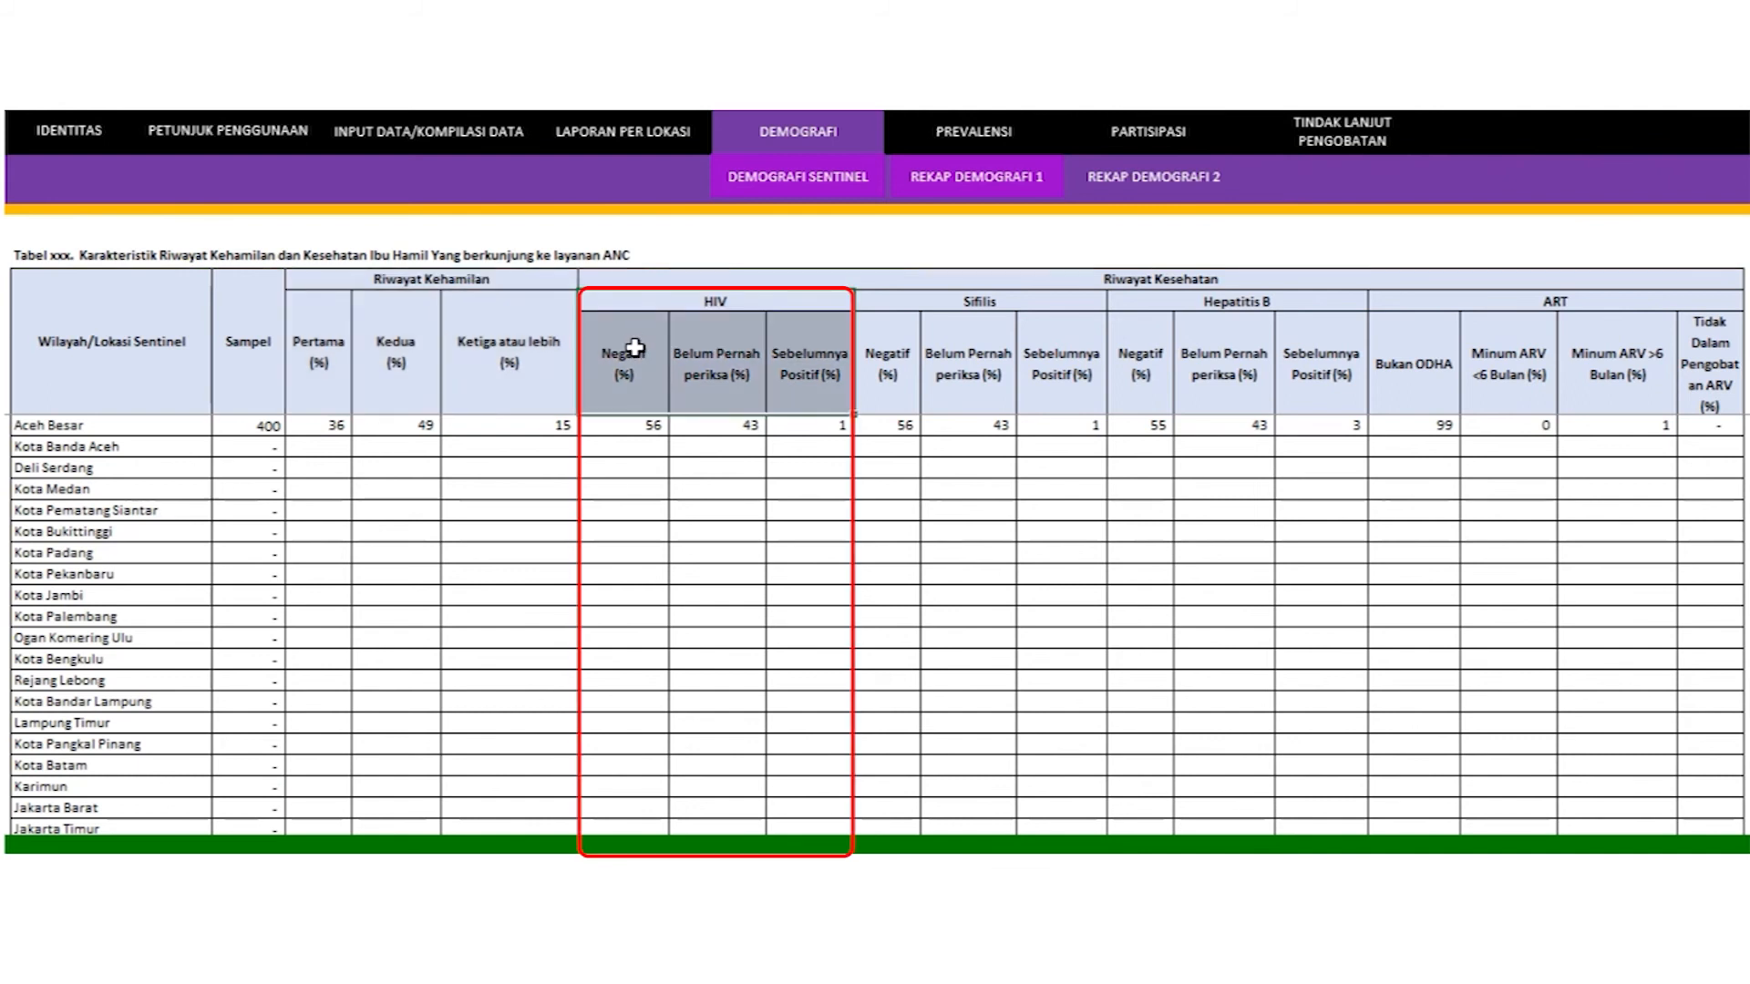
{"action": "left_click_drag", "start_coordinate": [863, 306], "coordinate": [865, 316]}
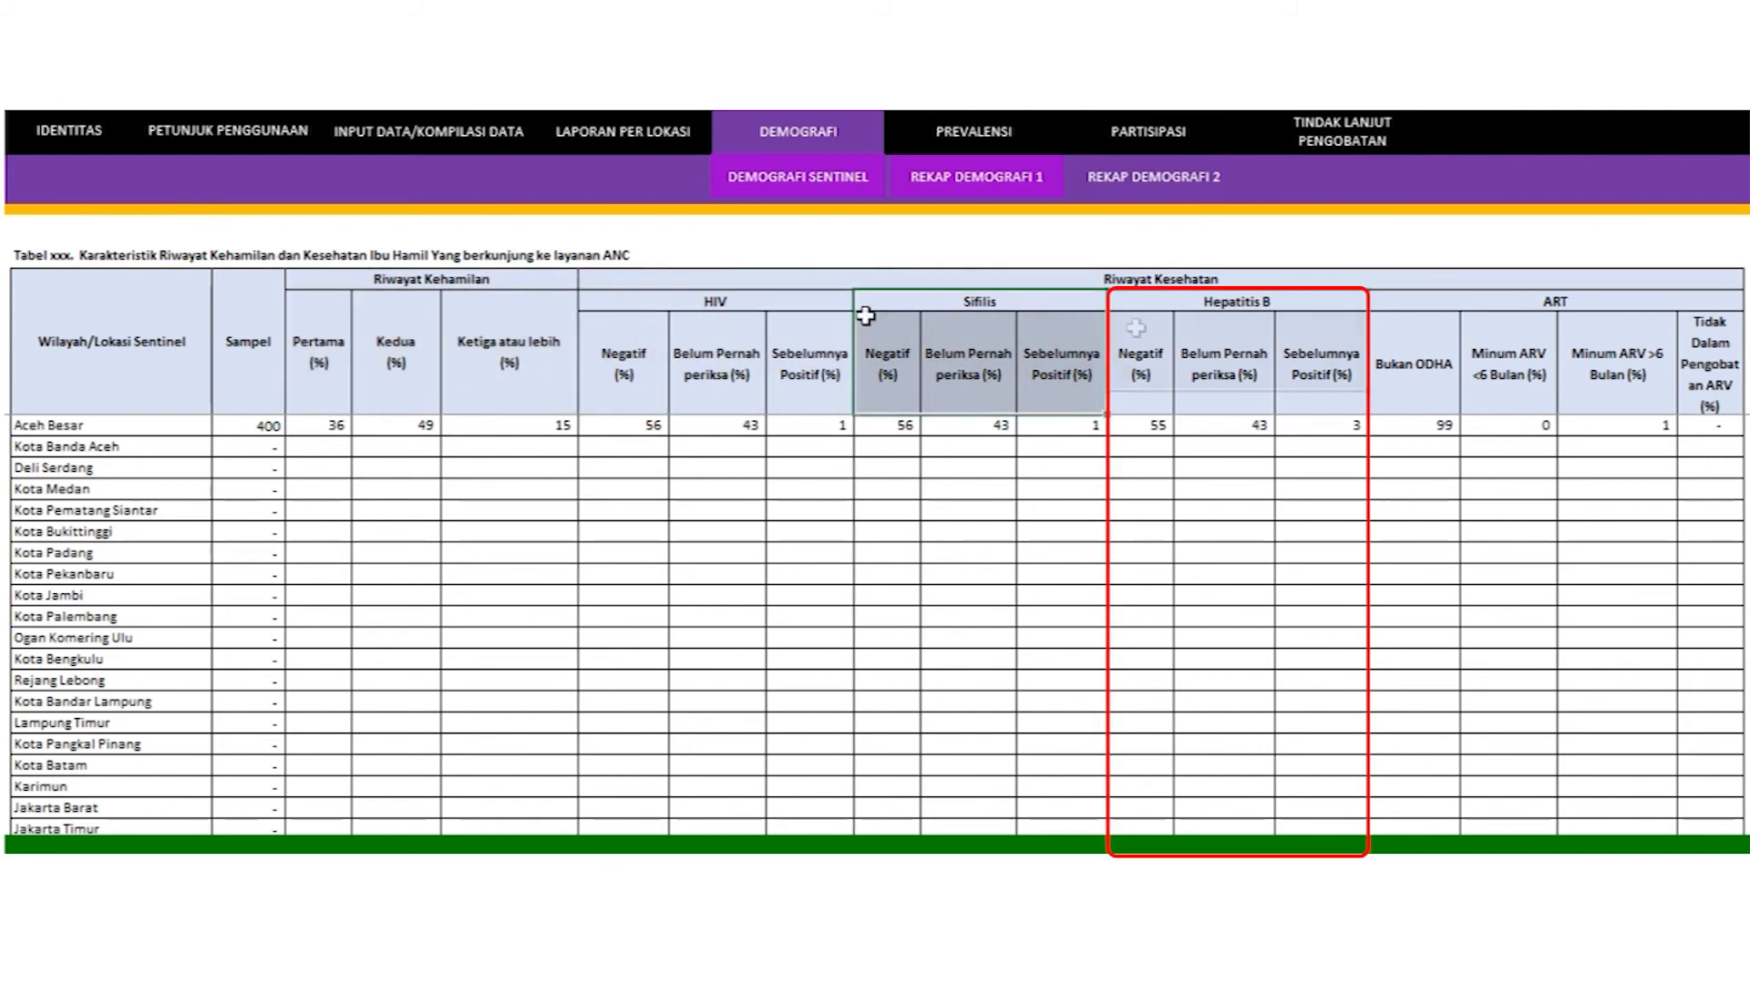
{"action": "left_click_drag", "start_coordinate": [1135, 302], "coordinate": [1136, 328]}
{"action": "left_click_drag", "start_coordinate": [1384, 302], "coordinate": [1384, 316]}
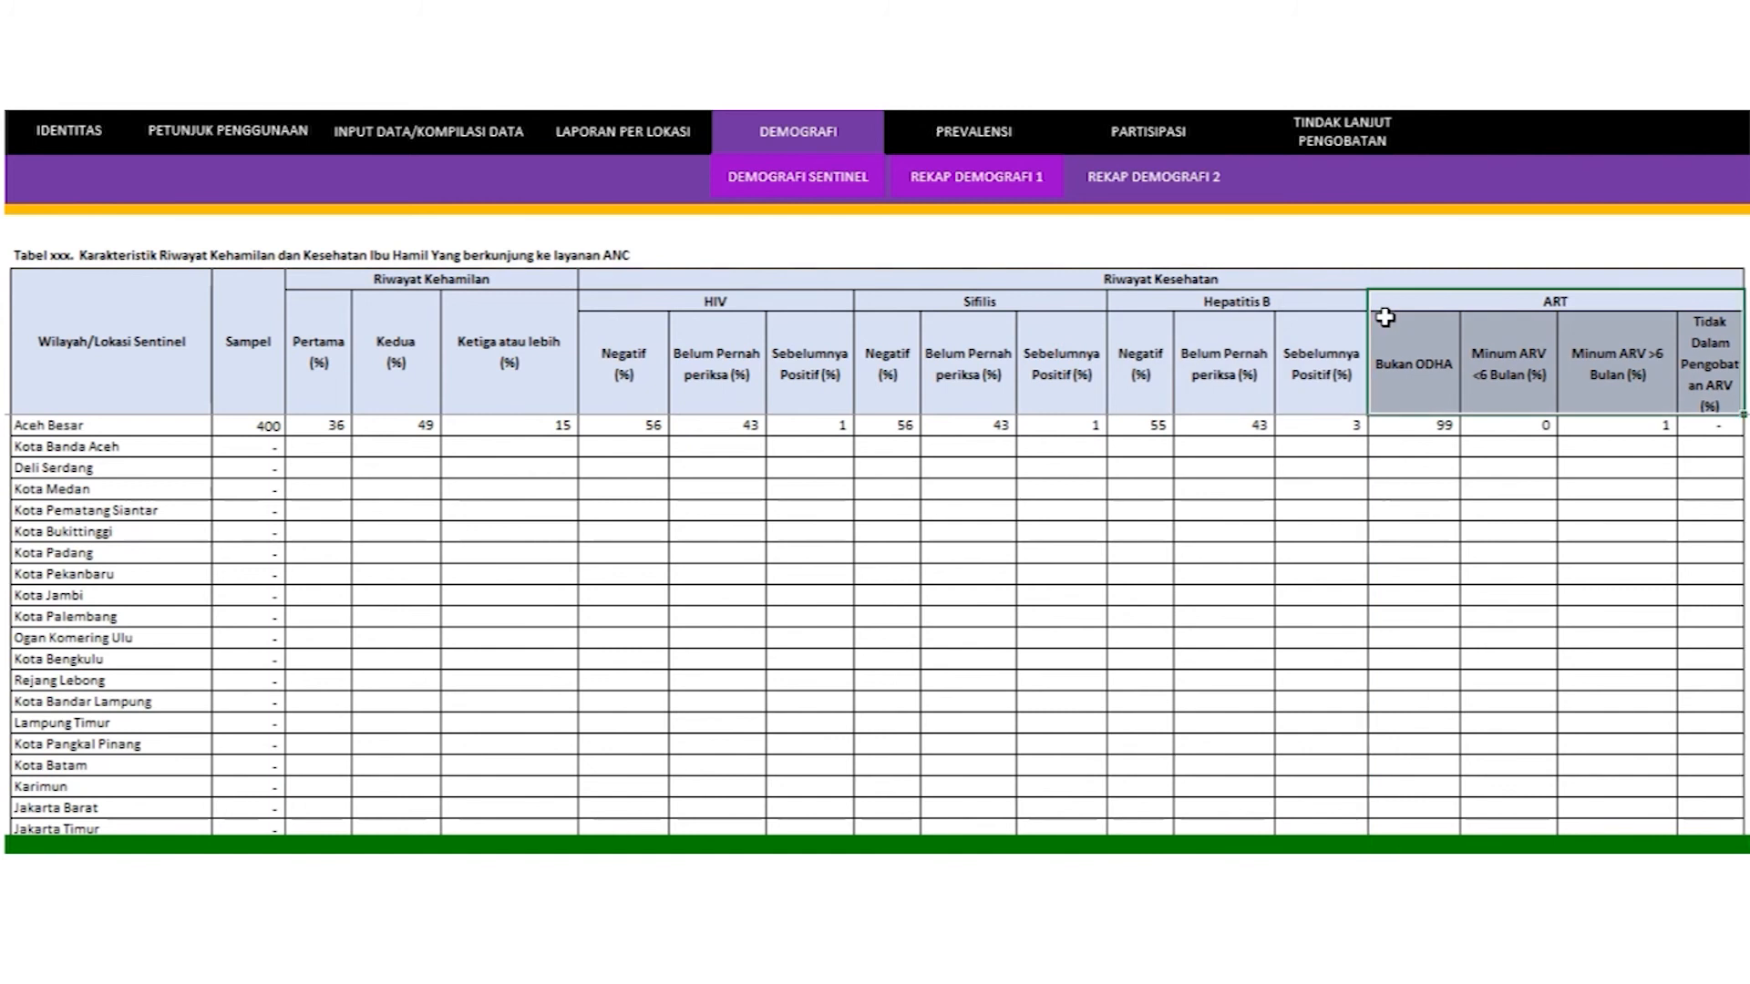
{"action": "left_click_drag", "start_coordinate": [265, 424], "coordinate": [1691, 801]}
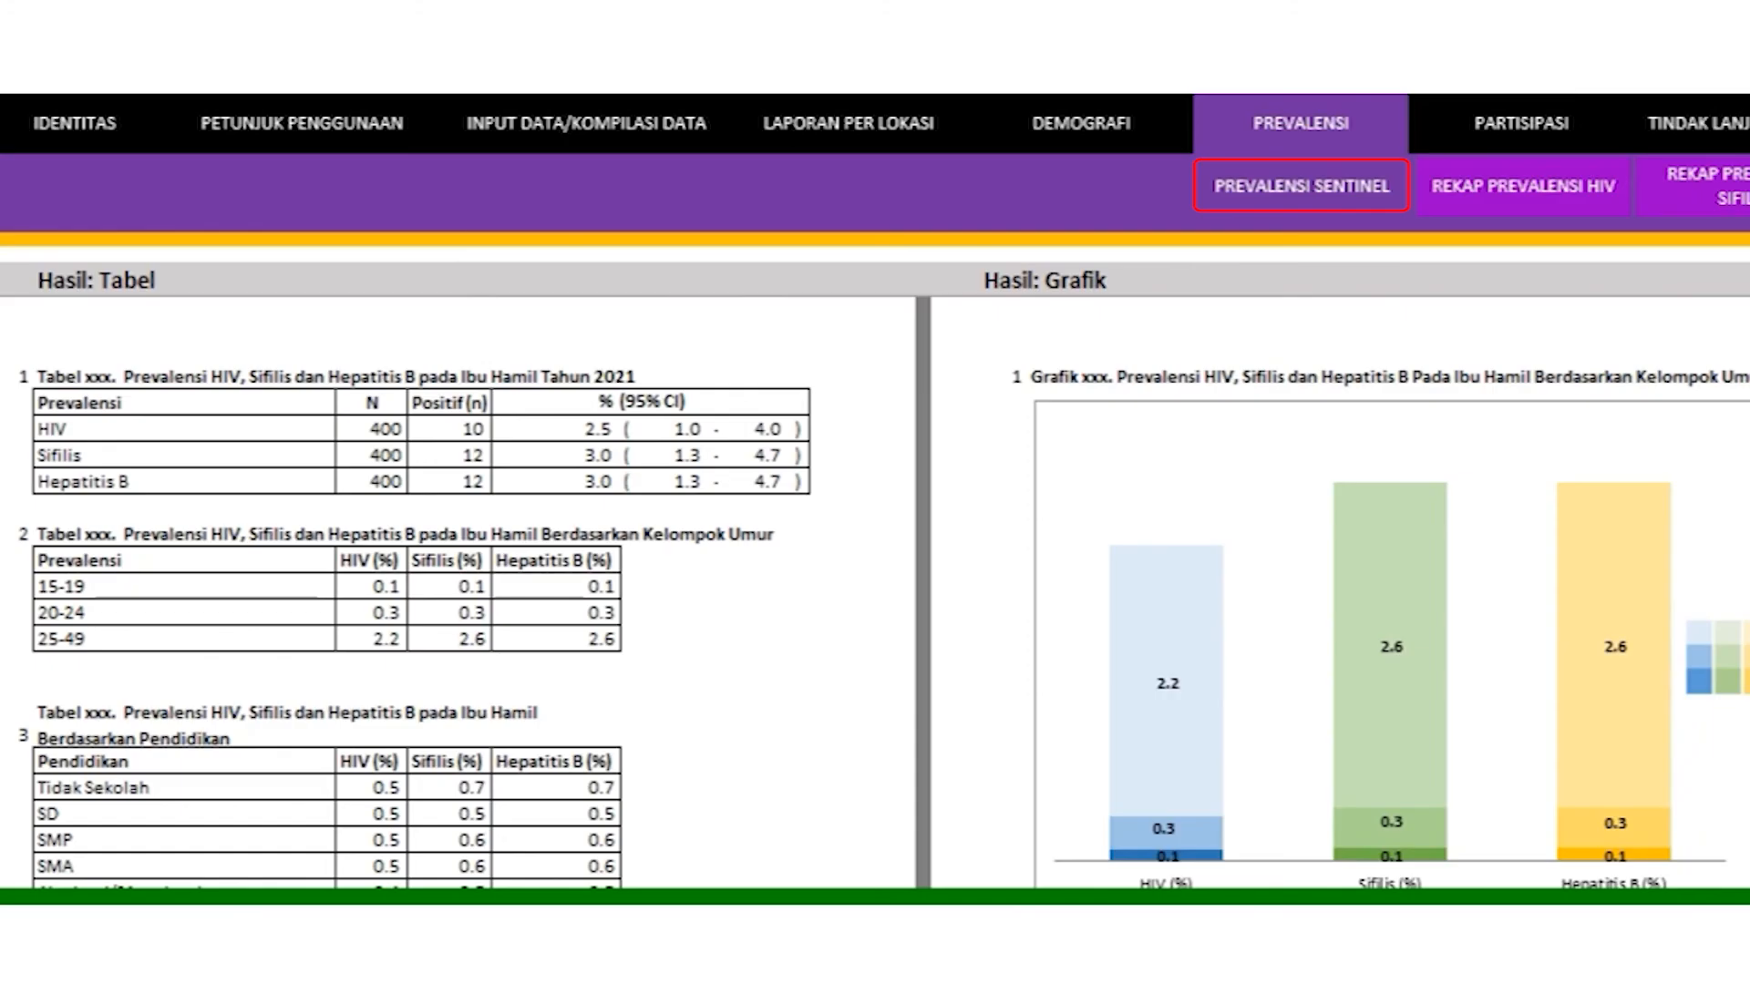
{"action": "scroll", "coordinate": [875, 593], "scroll_direction": "down", "scroll_amount": 2}
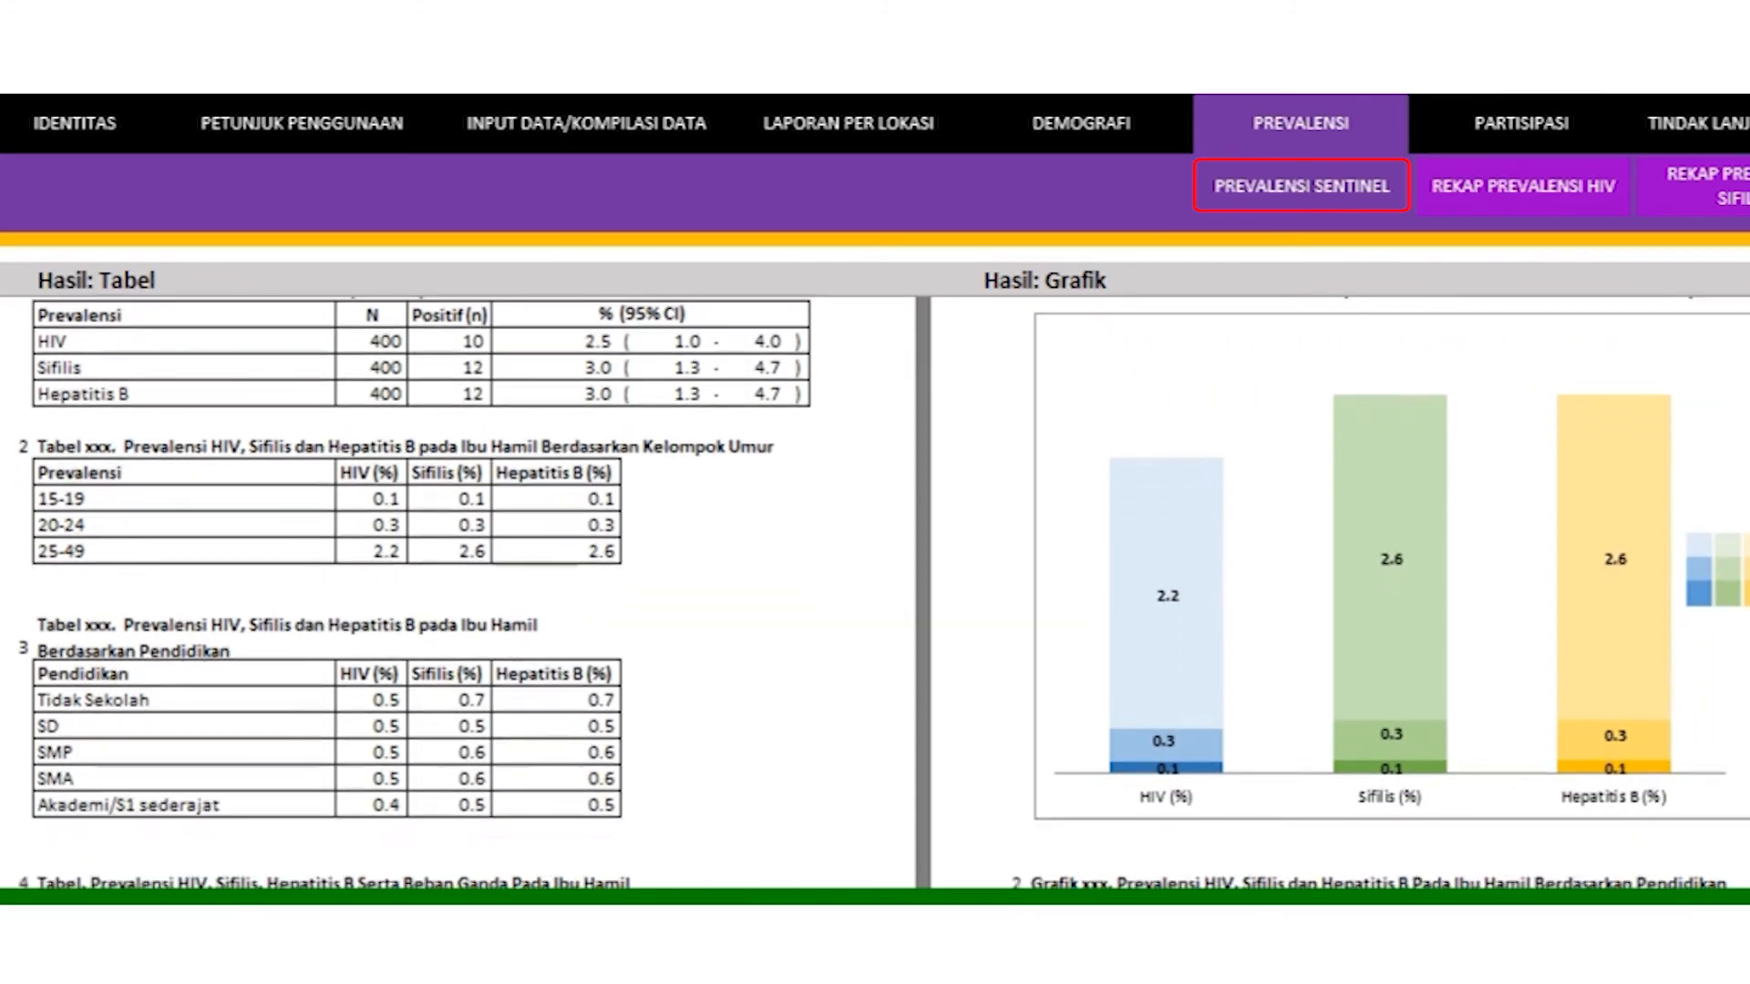
{"action": "scroll", "coordinate": [875, 593], "scroll_direction": "down", "scroll_amount": 2}
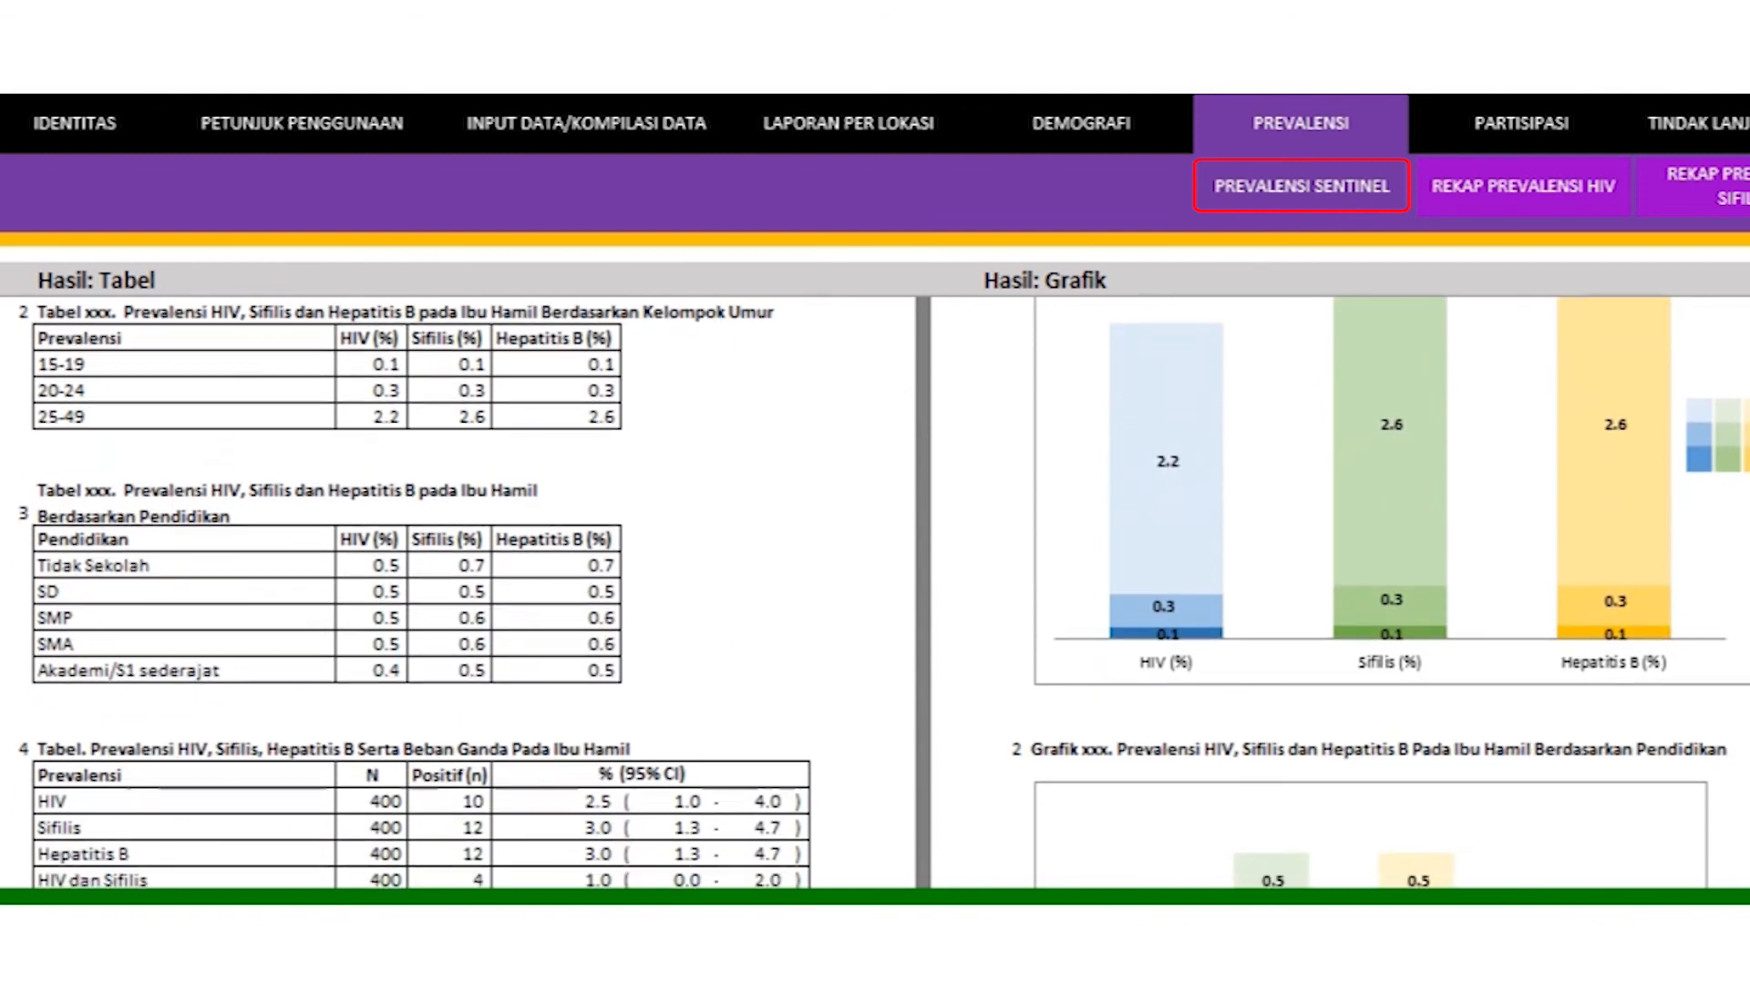
{"action": "scroll", "coordinate": [875, 593], "scroll_direction": "down", "scroll_amount": 2}
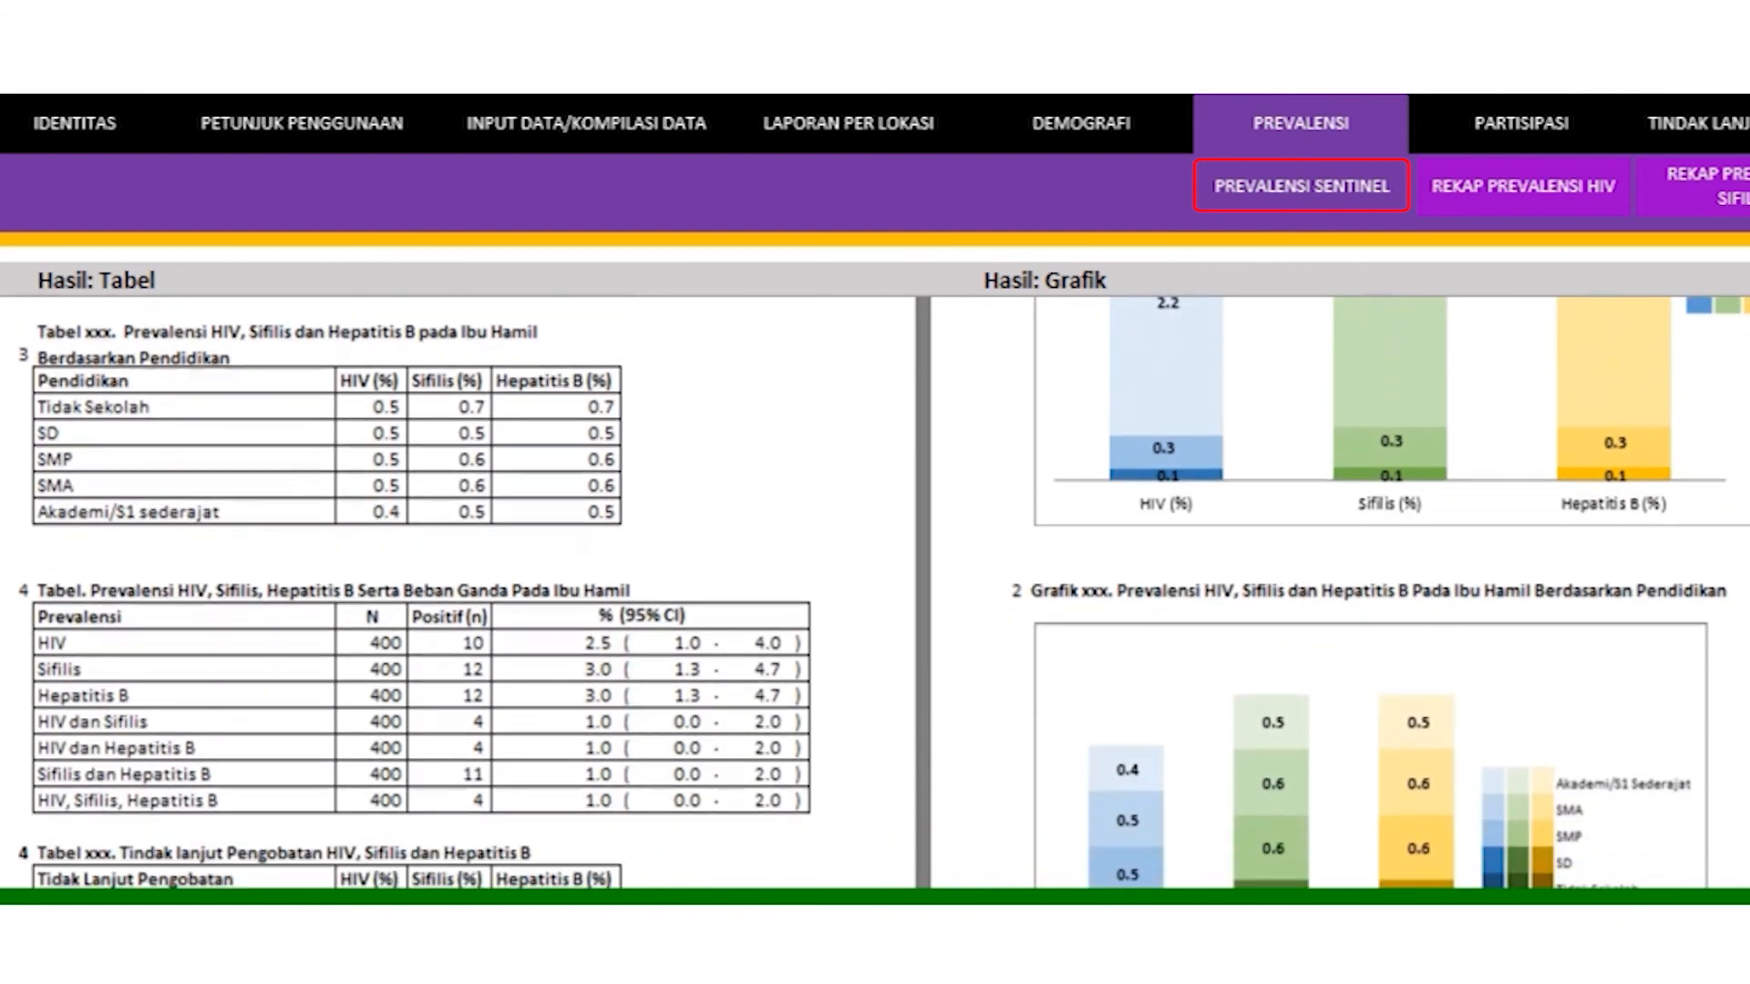
{"action": "scroll", "coordinate": [875, 593], "scroll_direction": "down", "scroll_amount": 3}
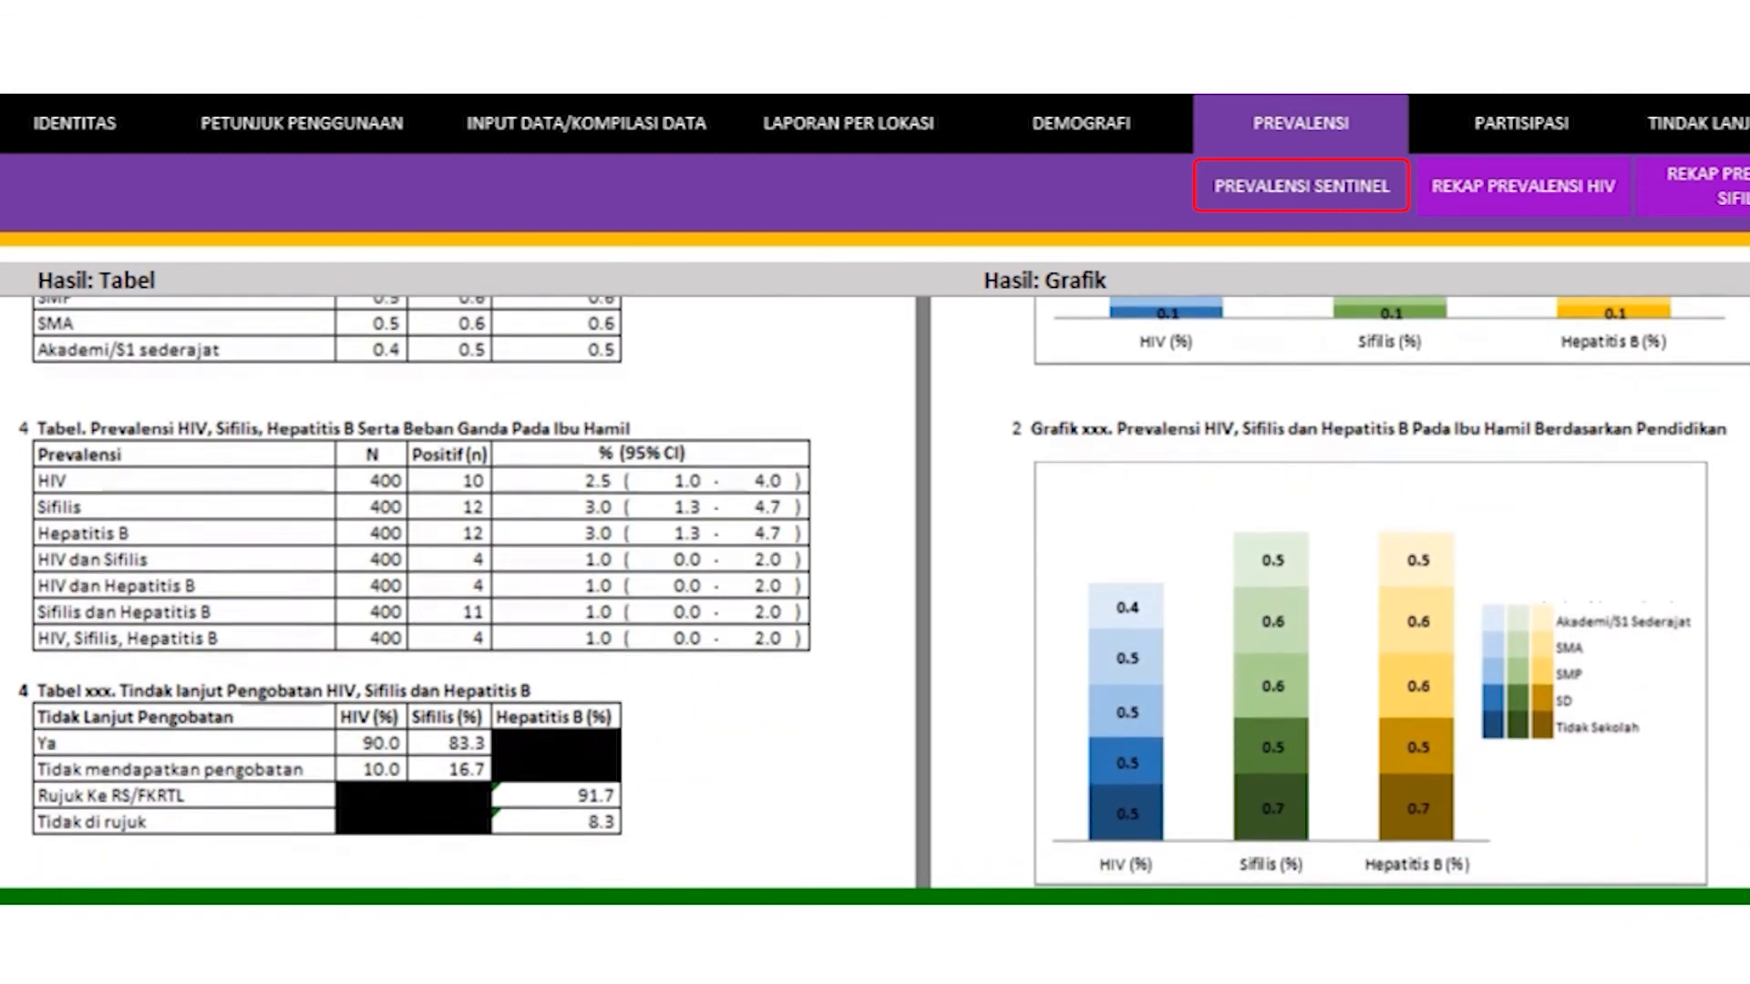
{"action": "scroll", "coordinate": [875, 592], "scroll_direction": "down", "scroll_amount": 3}
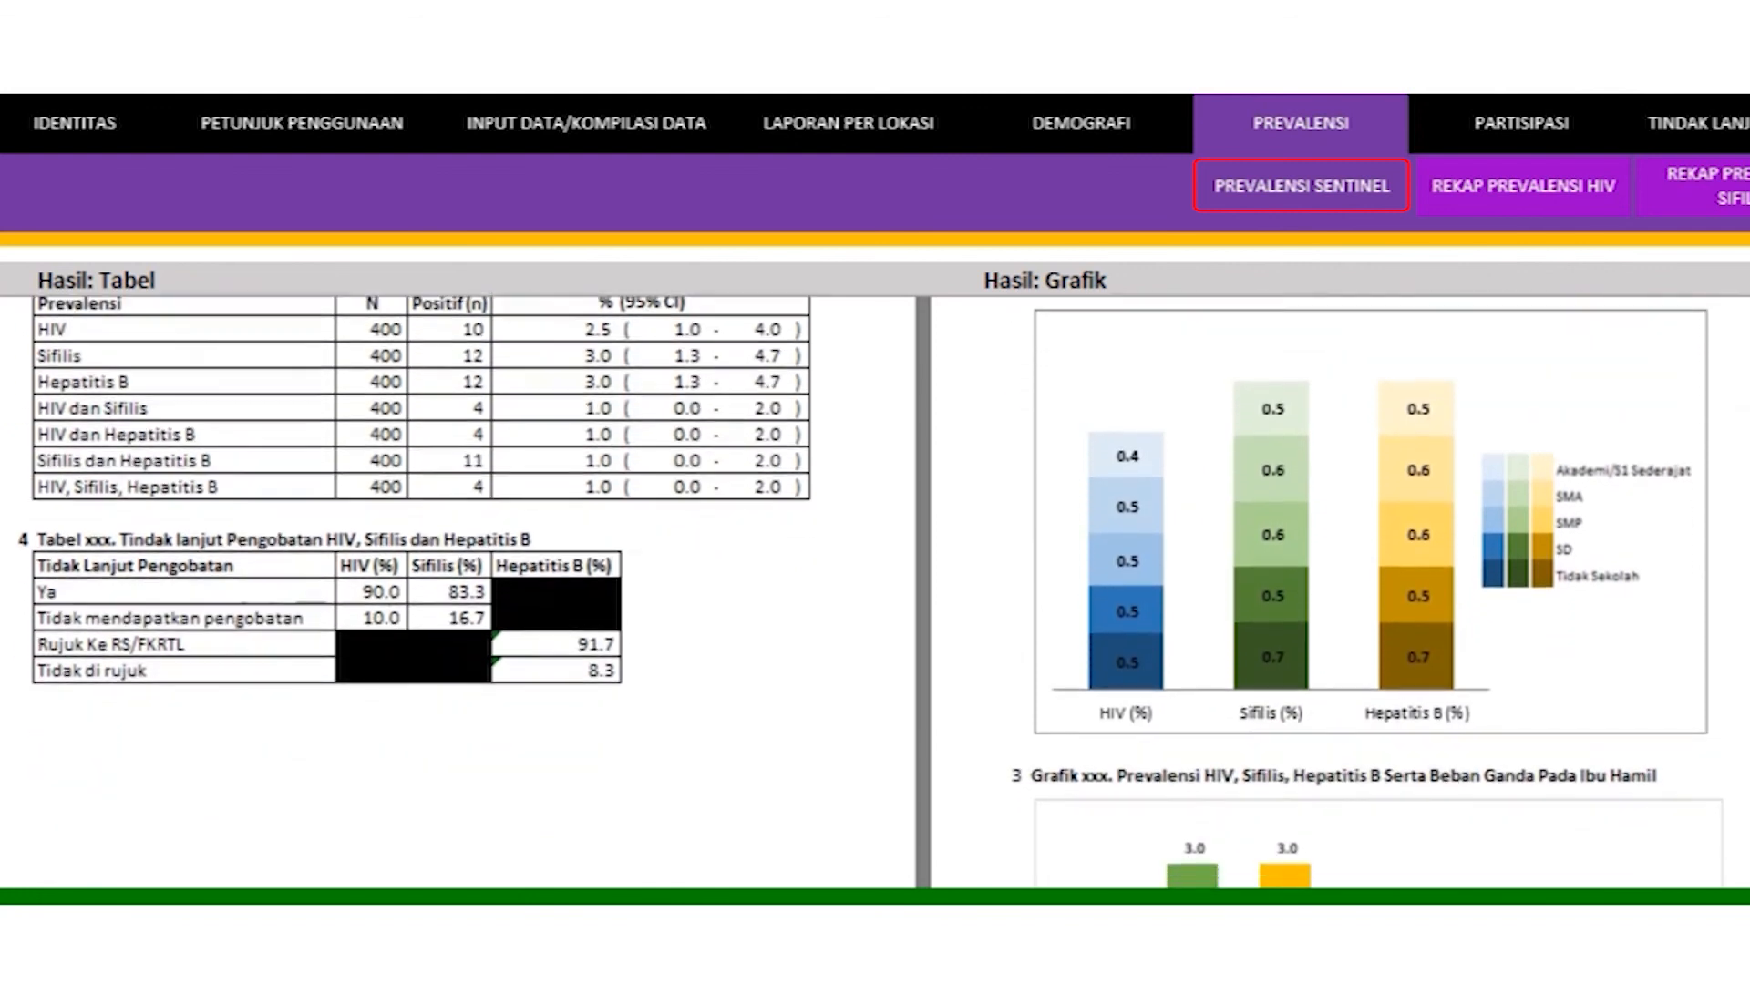
{"action": "scroll", "coordinate": [875, 593], "scroll_direction": "down", "scroll_amount": 1}
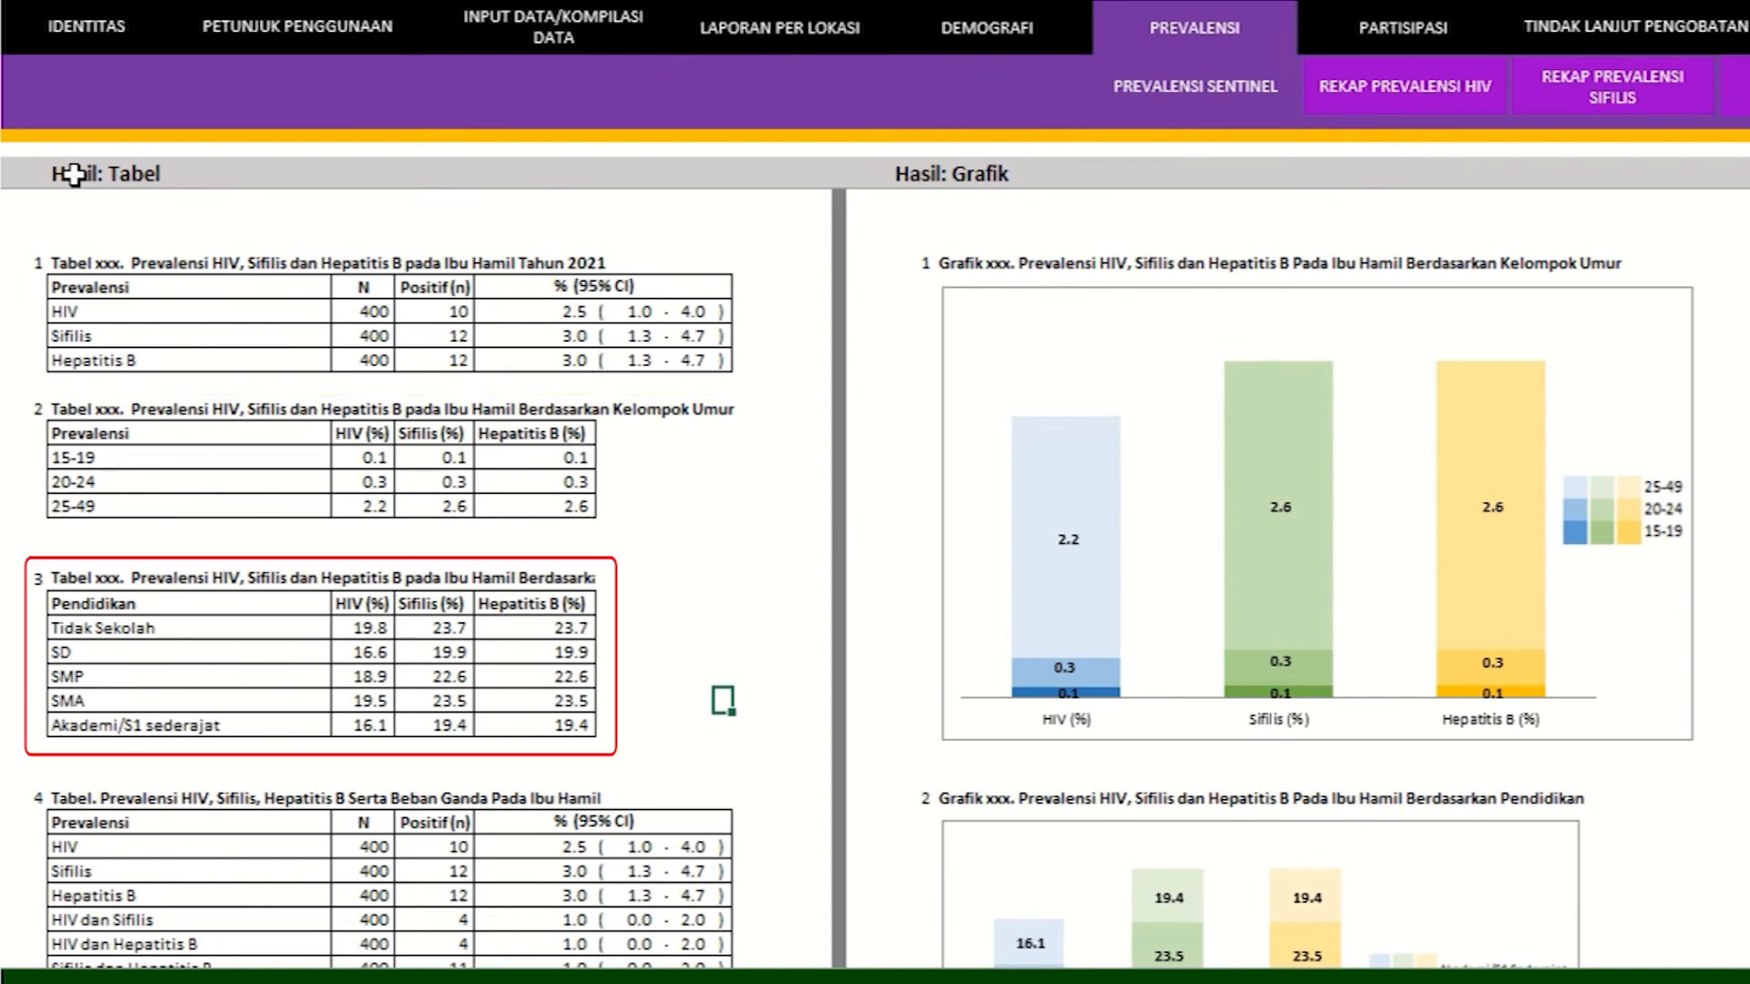
{"action": "scroll", "coordinate": [44, 493], "scroll_direction": "down", "scroll_amount": 4}
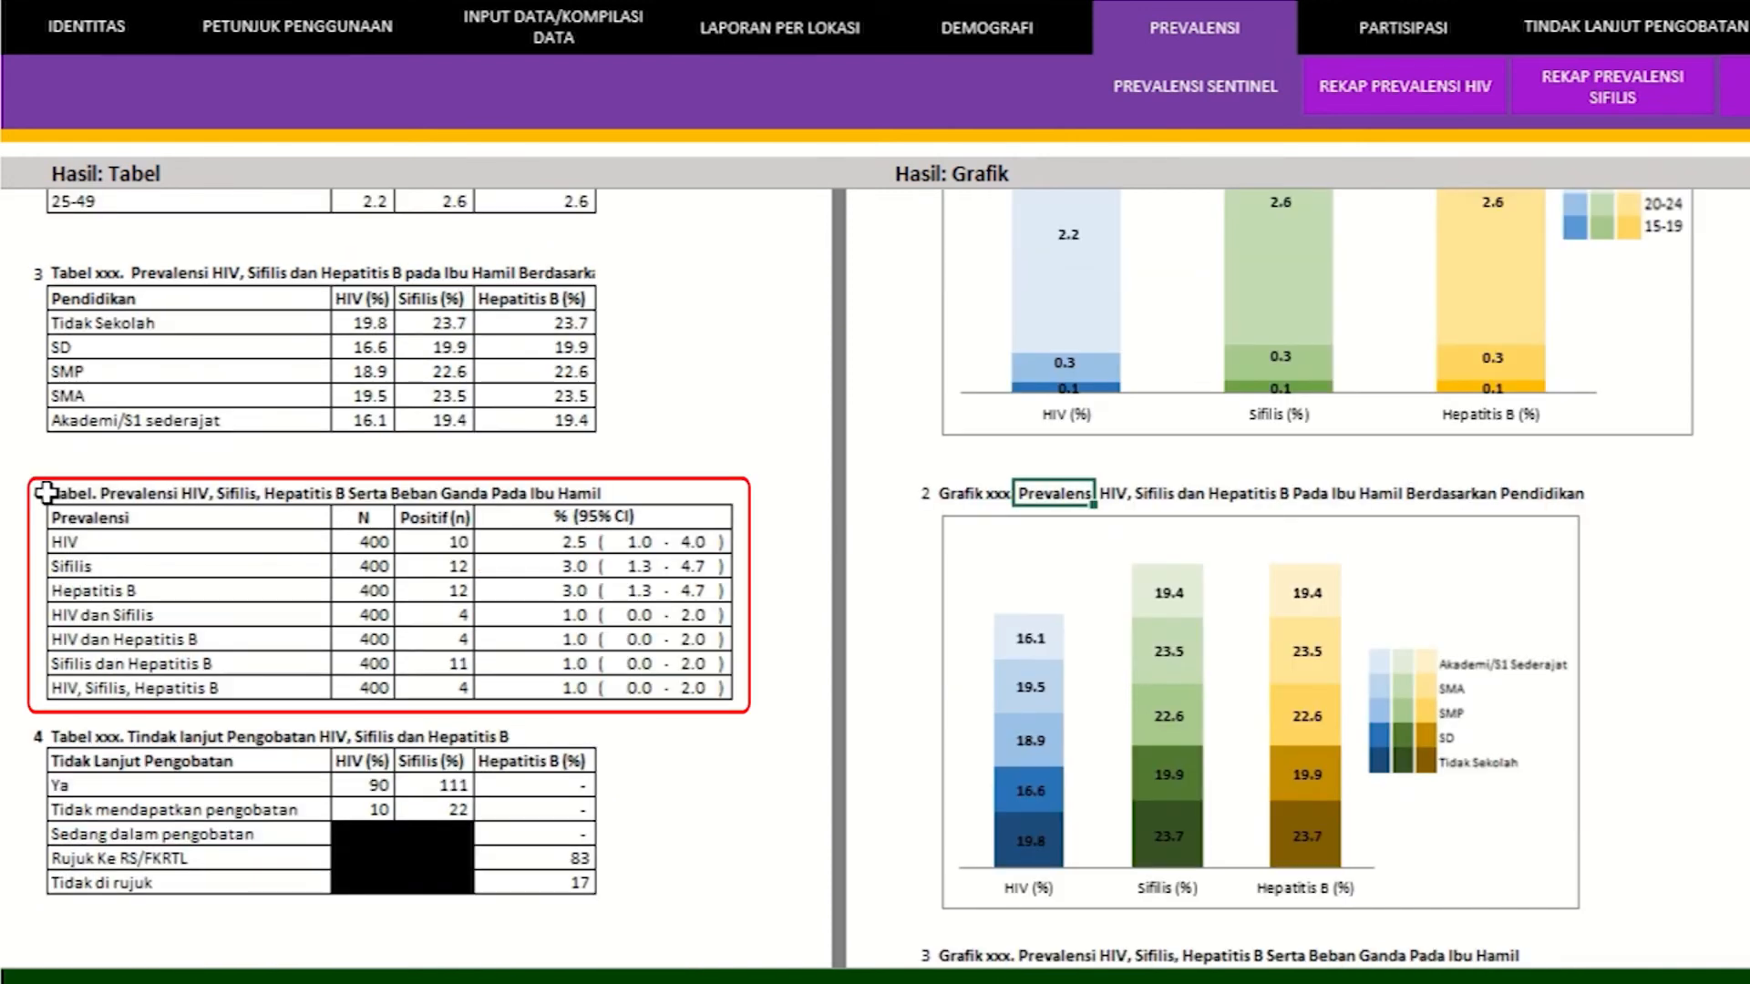
{"action": "scroll", "coordinate": [1121, 832], "scroll_direction": "down", "scroll_amount": 10}
{"action": "scroll", "coordinate": [1123, 831], "scroll_direction": "down", "scroll_amount": 4}
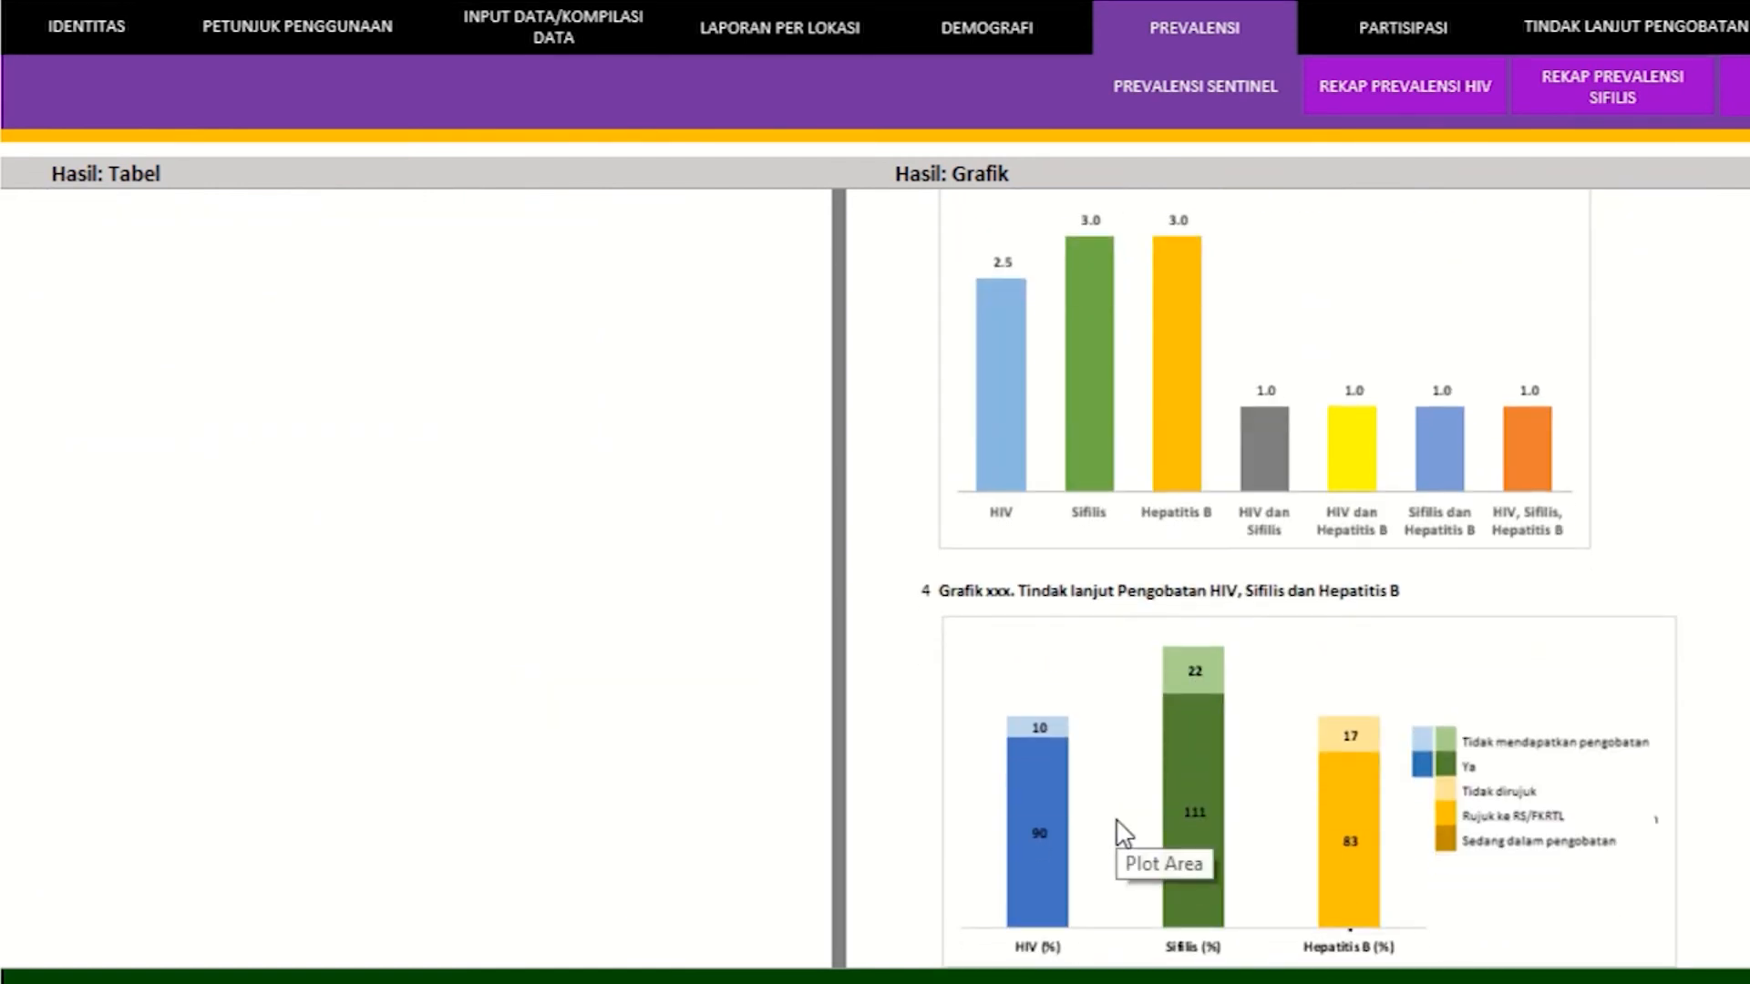
{"action": "scroll", "coordinate": [1121, 825], "scroll_direction": "down", "scroll_amount": 1}
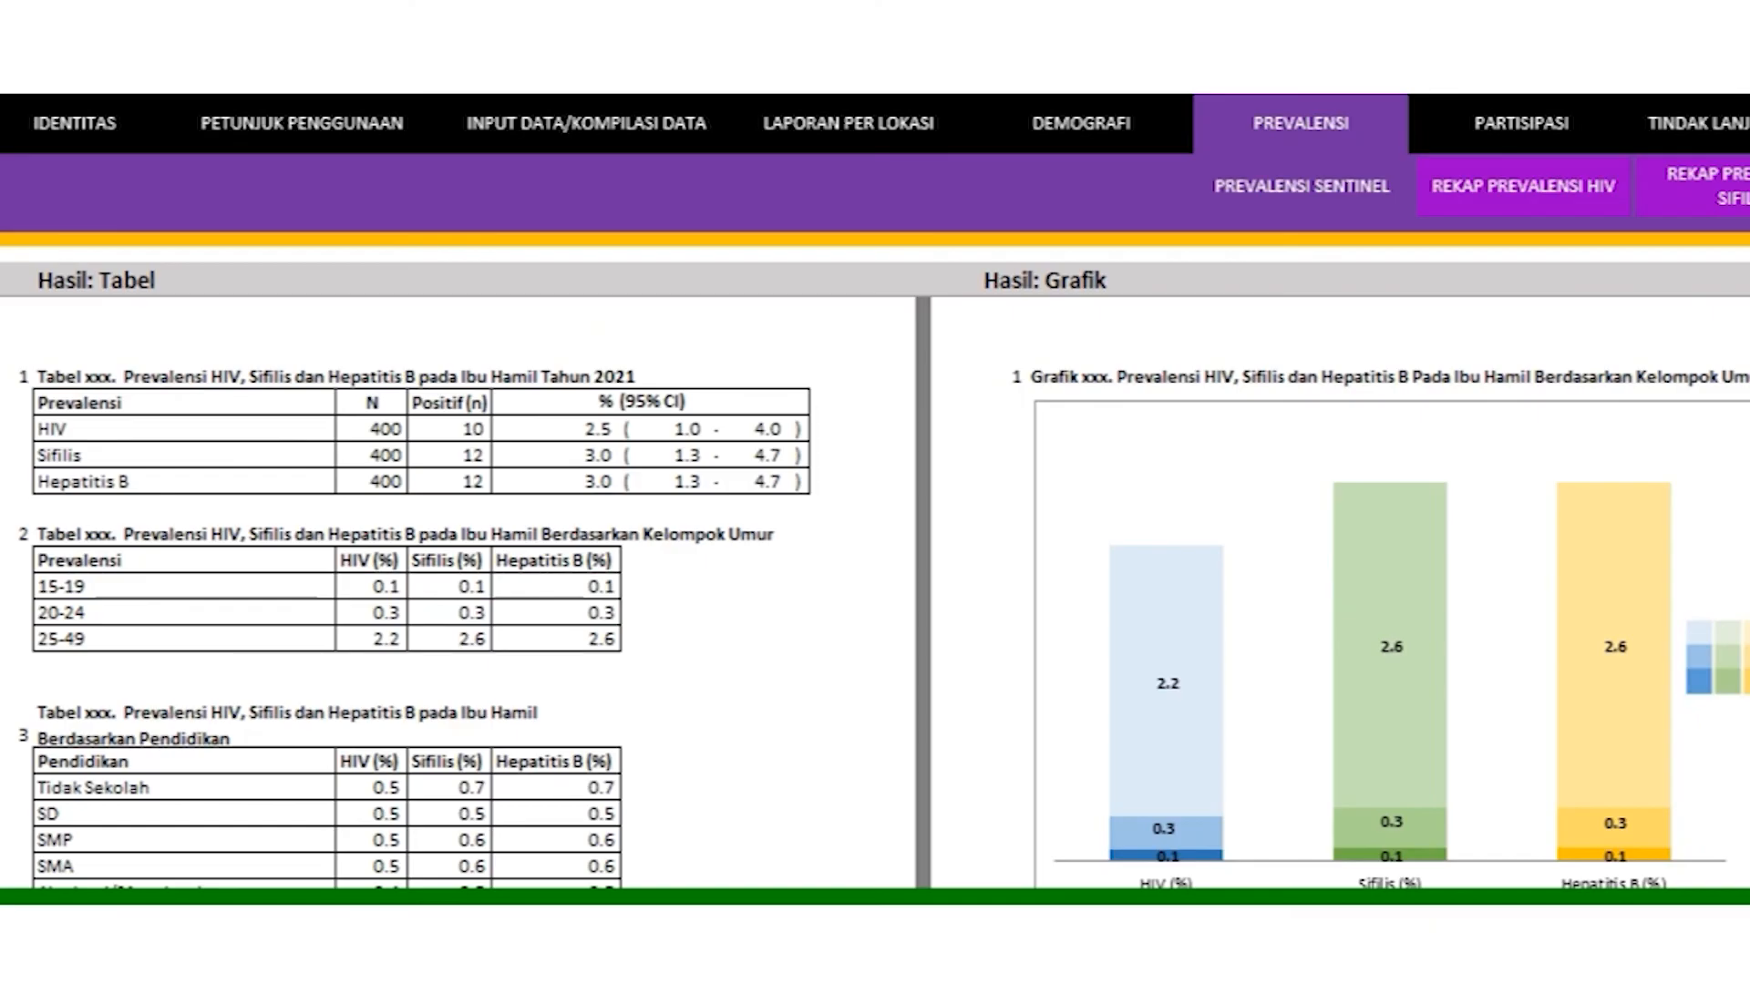
{"action": "scroll", "coordinate": [883, 615], "scroll_direction": "down", "scroll_amount": 2}
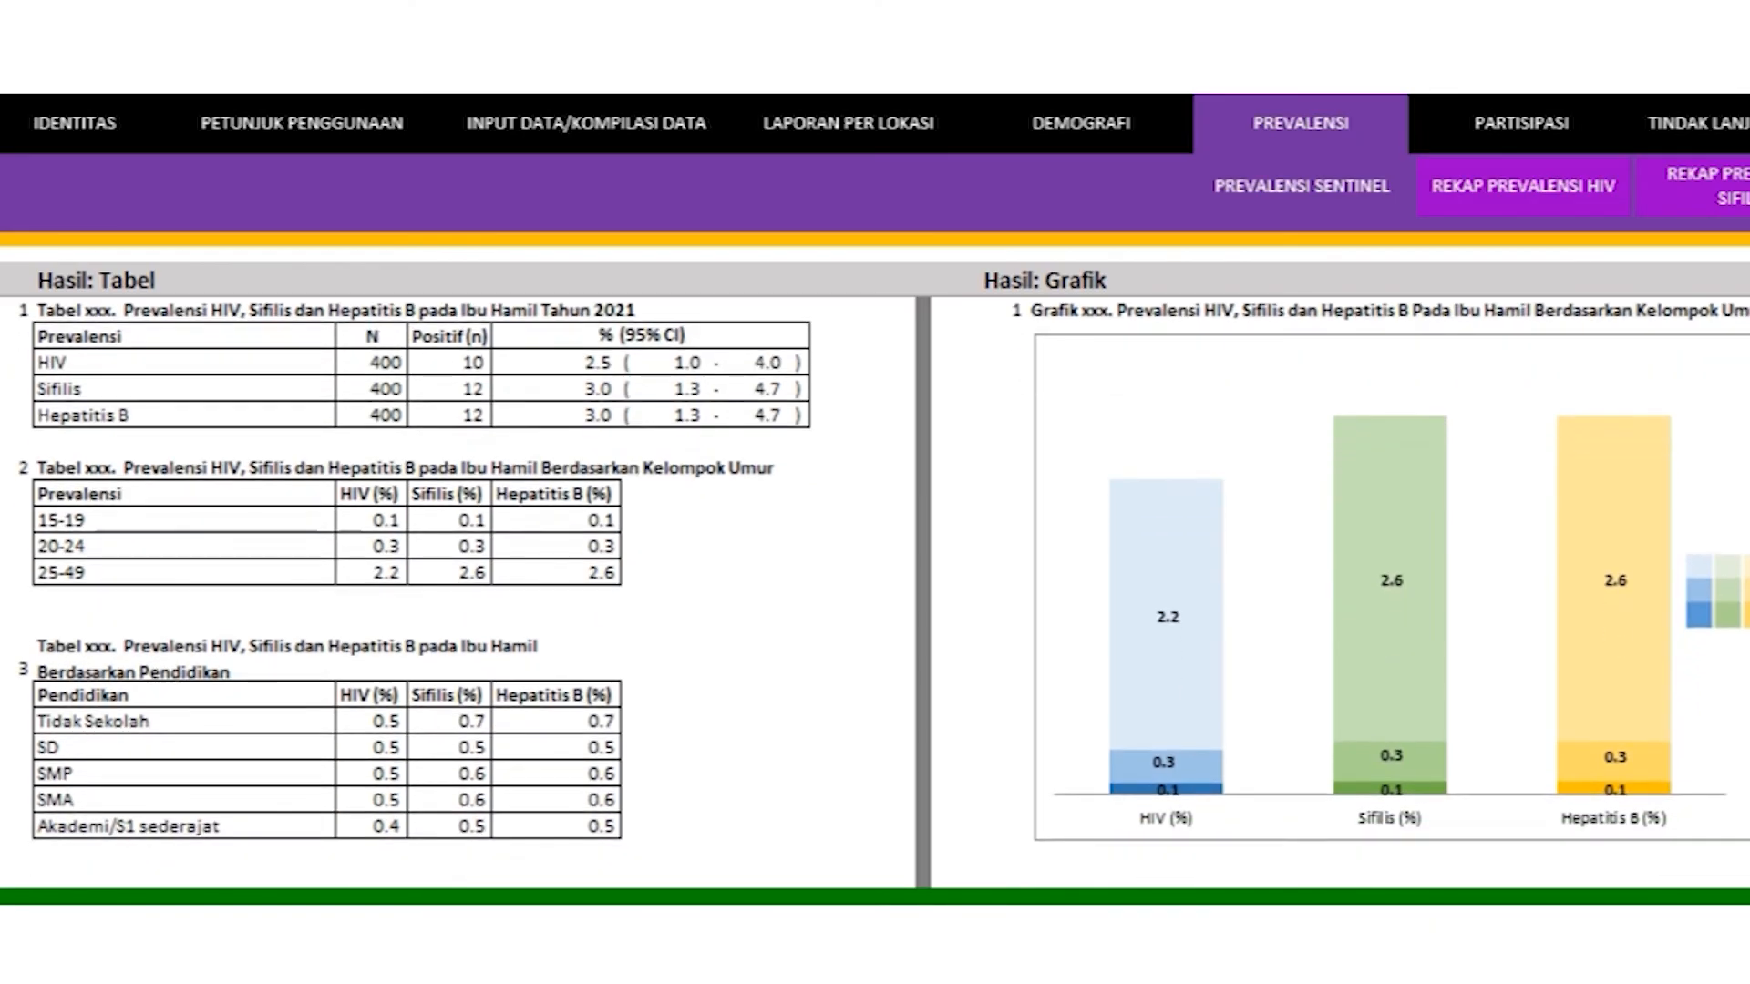
{"action": "scroll", "coordinate": [883, 592], "scroll_direction": "down", "scroll_amount": 2}
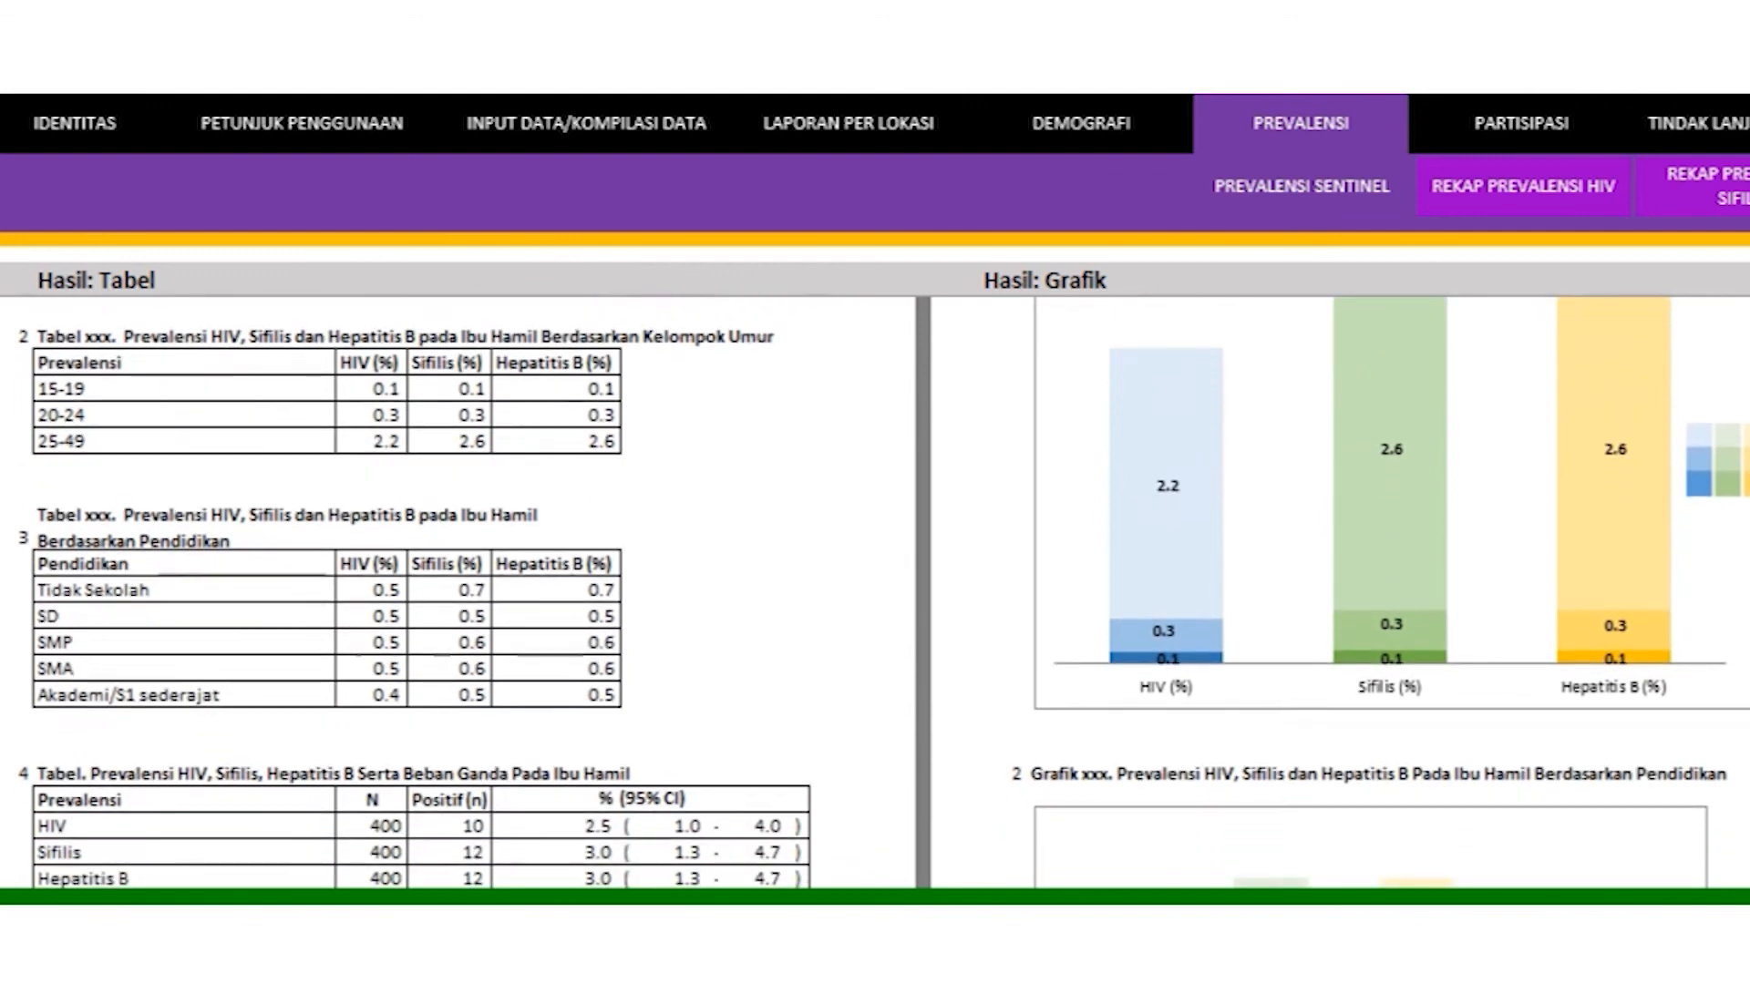
{"action": "scroll", "coordinate": [883, 593], "scroll_direction": "down", "scroll_amount": 3}
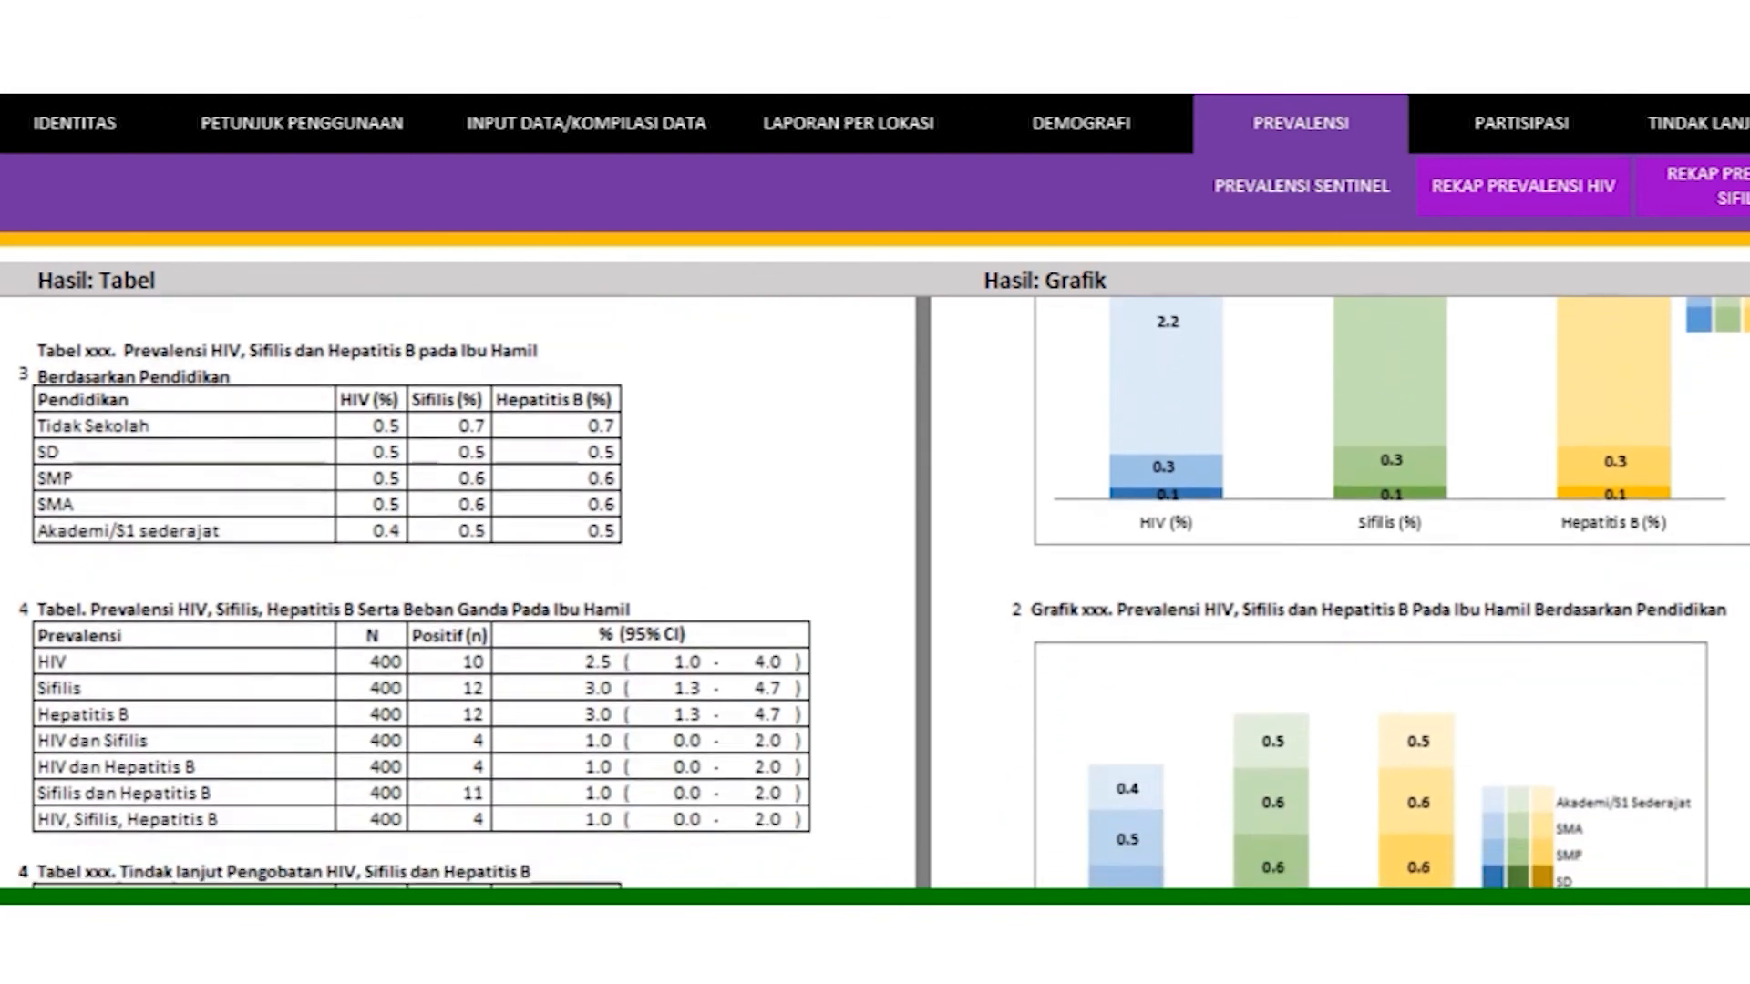
{"action": "scroll", "coordinate": [883, 592], "scroll_direction": "down", "scroll_amount": 3}
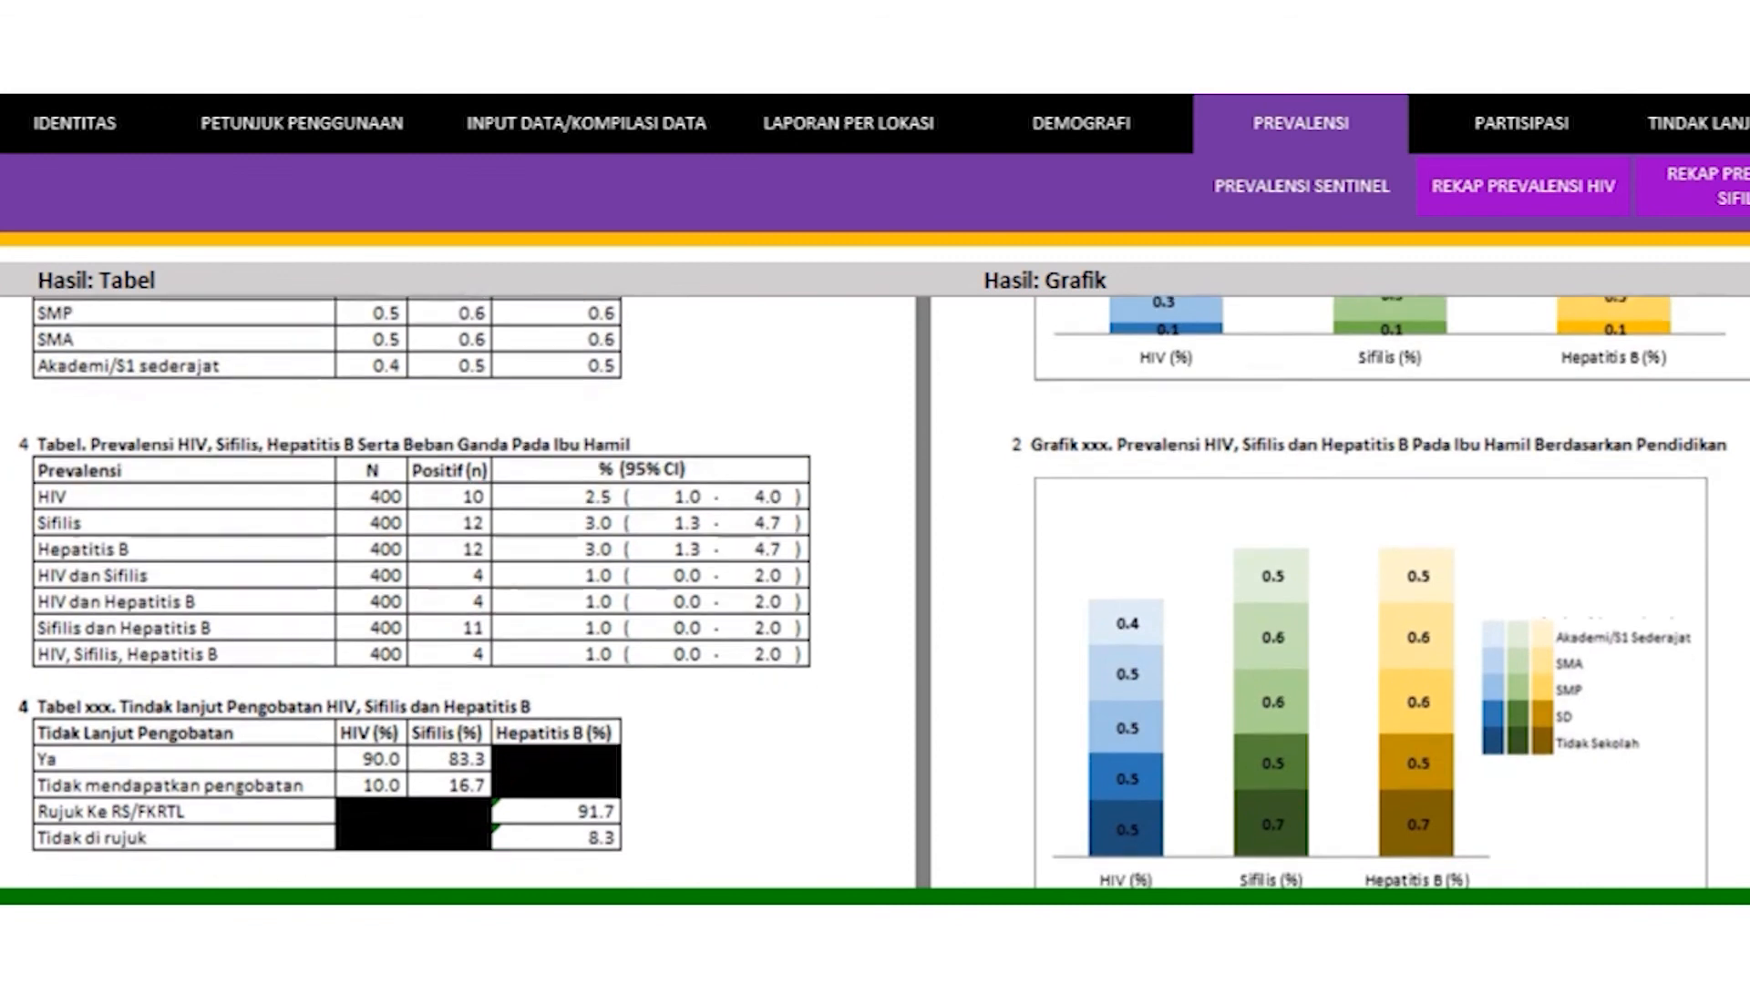
{"action": "scroll", "coordinate": [884, 593], "scroll_direction": "down", "scroll_amount": 3}
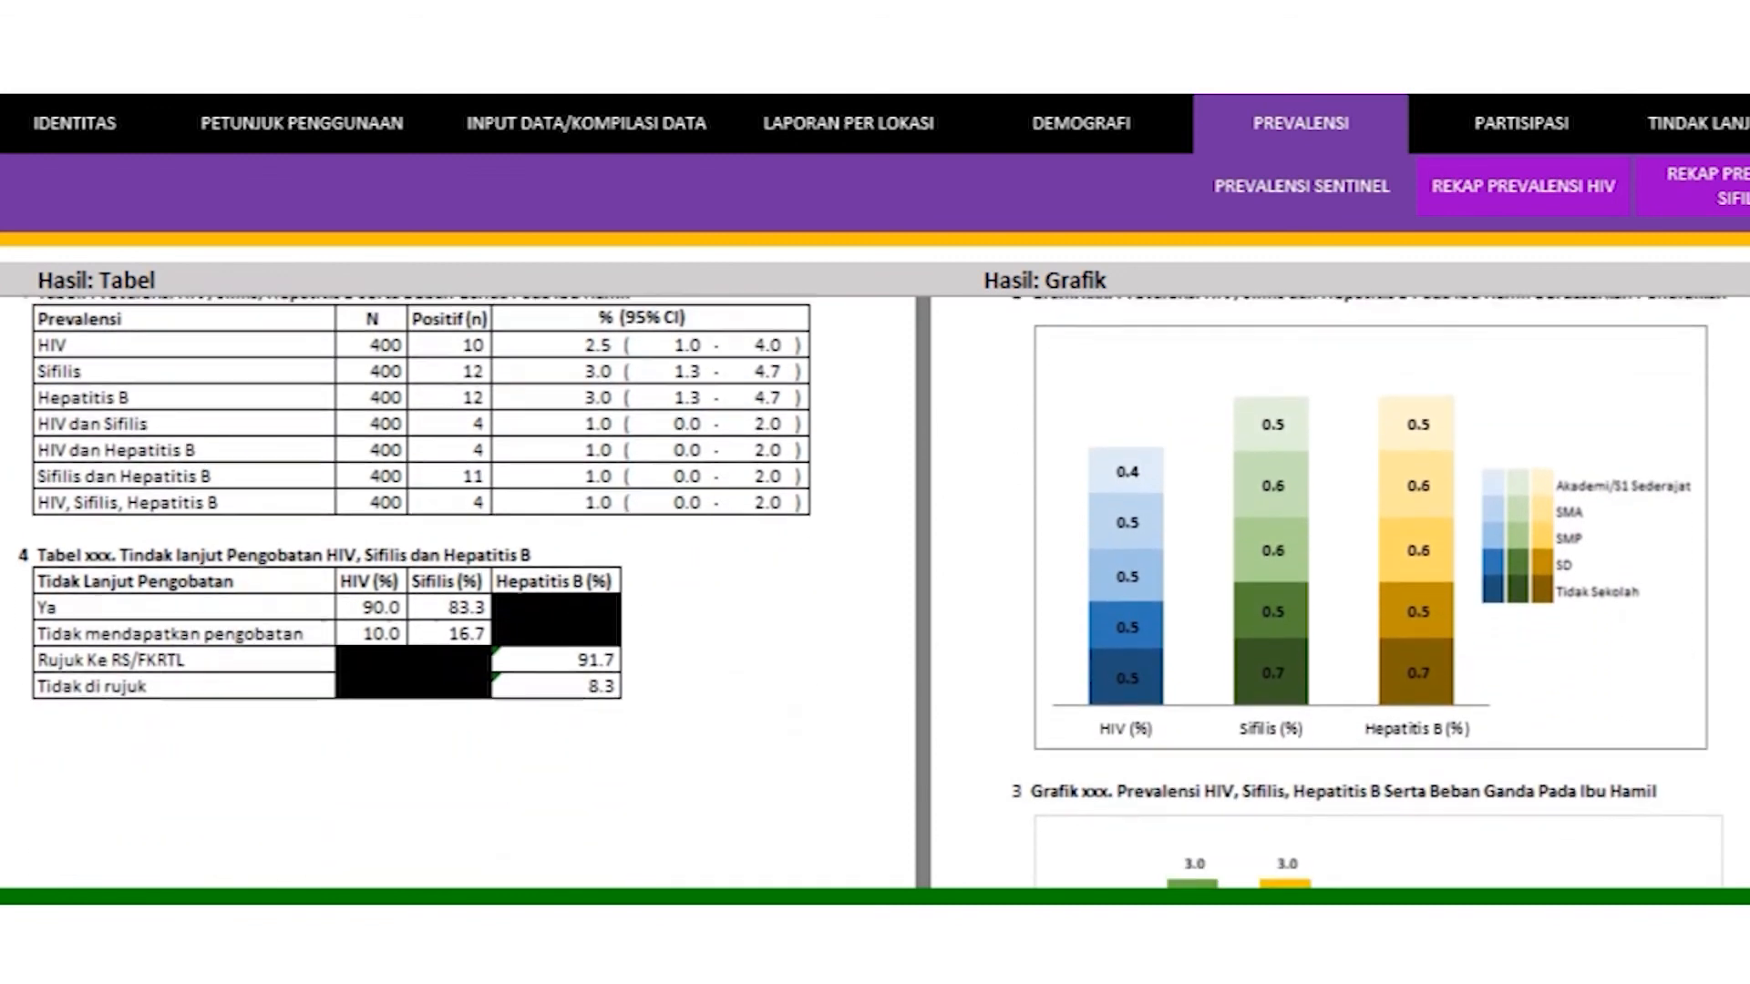
{"action": "scroll", "coordinate": [883, 592], "scroll_direction": "down", "scroll_amount": 3}
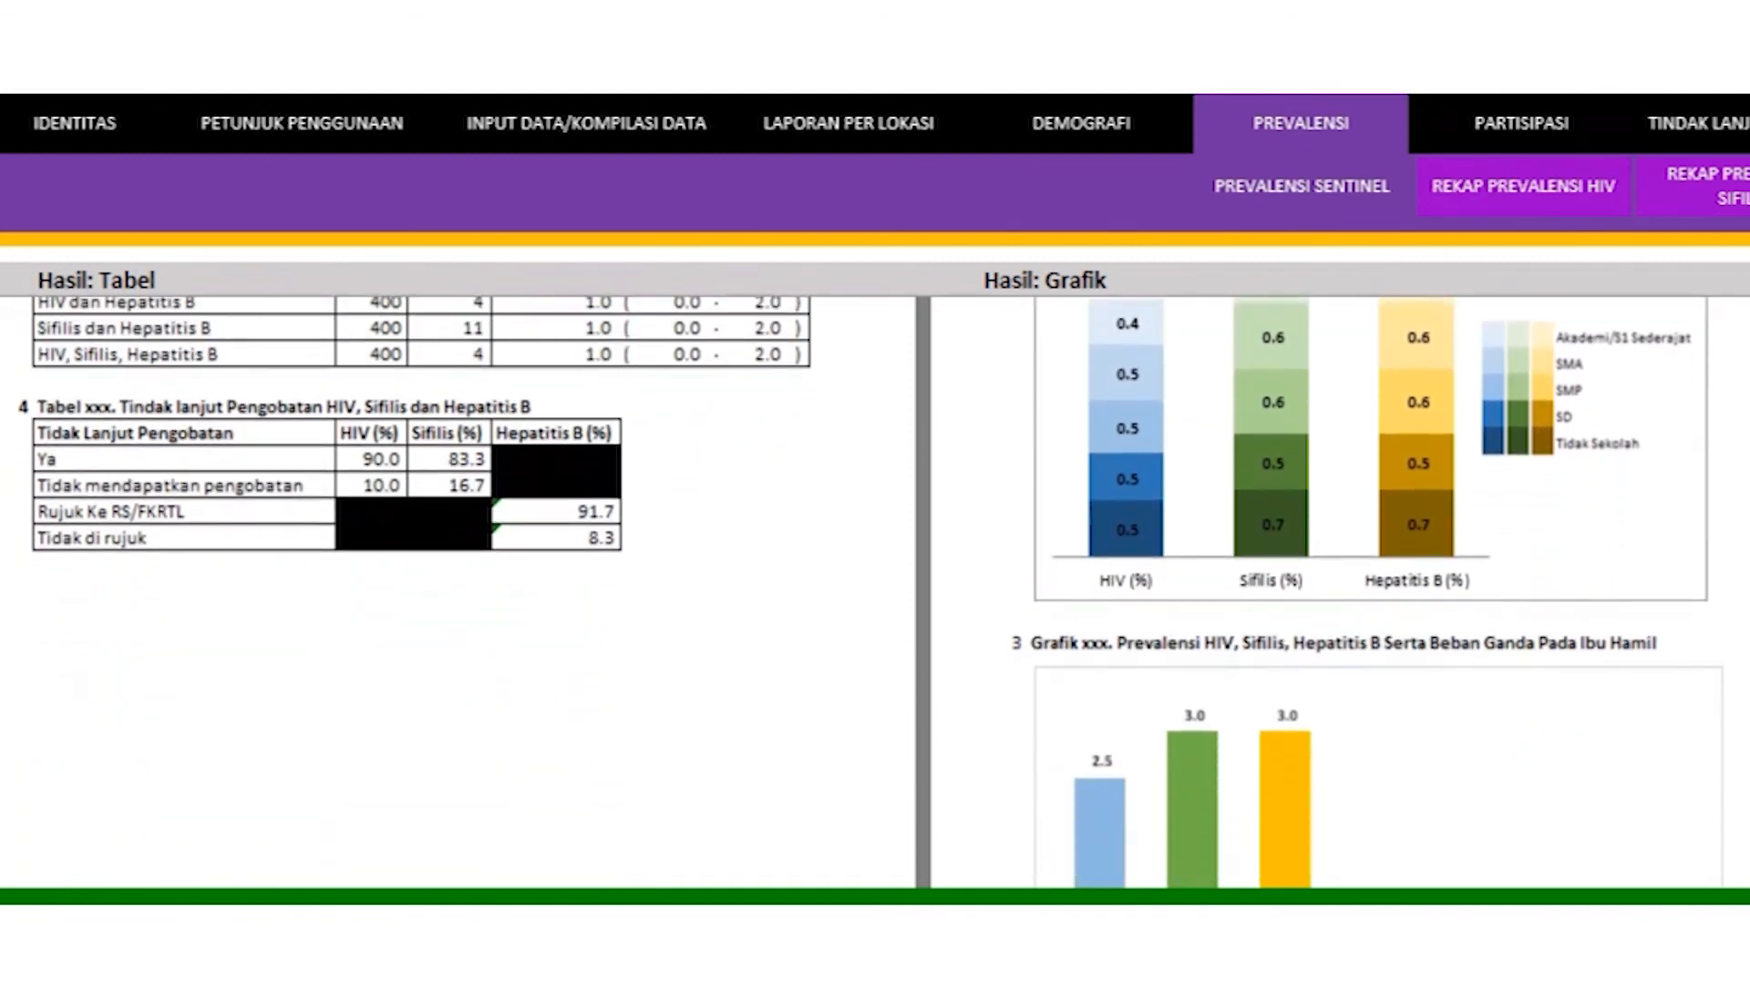
{"action": "scroll", "coordinate": [1121, 742], "scroll_direction": "down", "scroll_amount": 10}
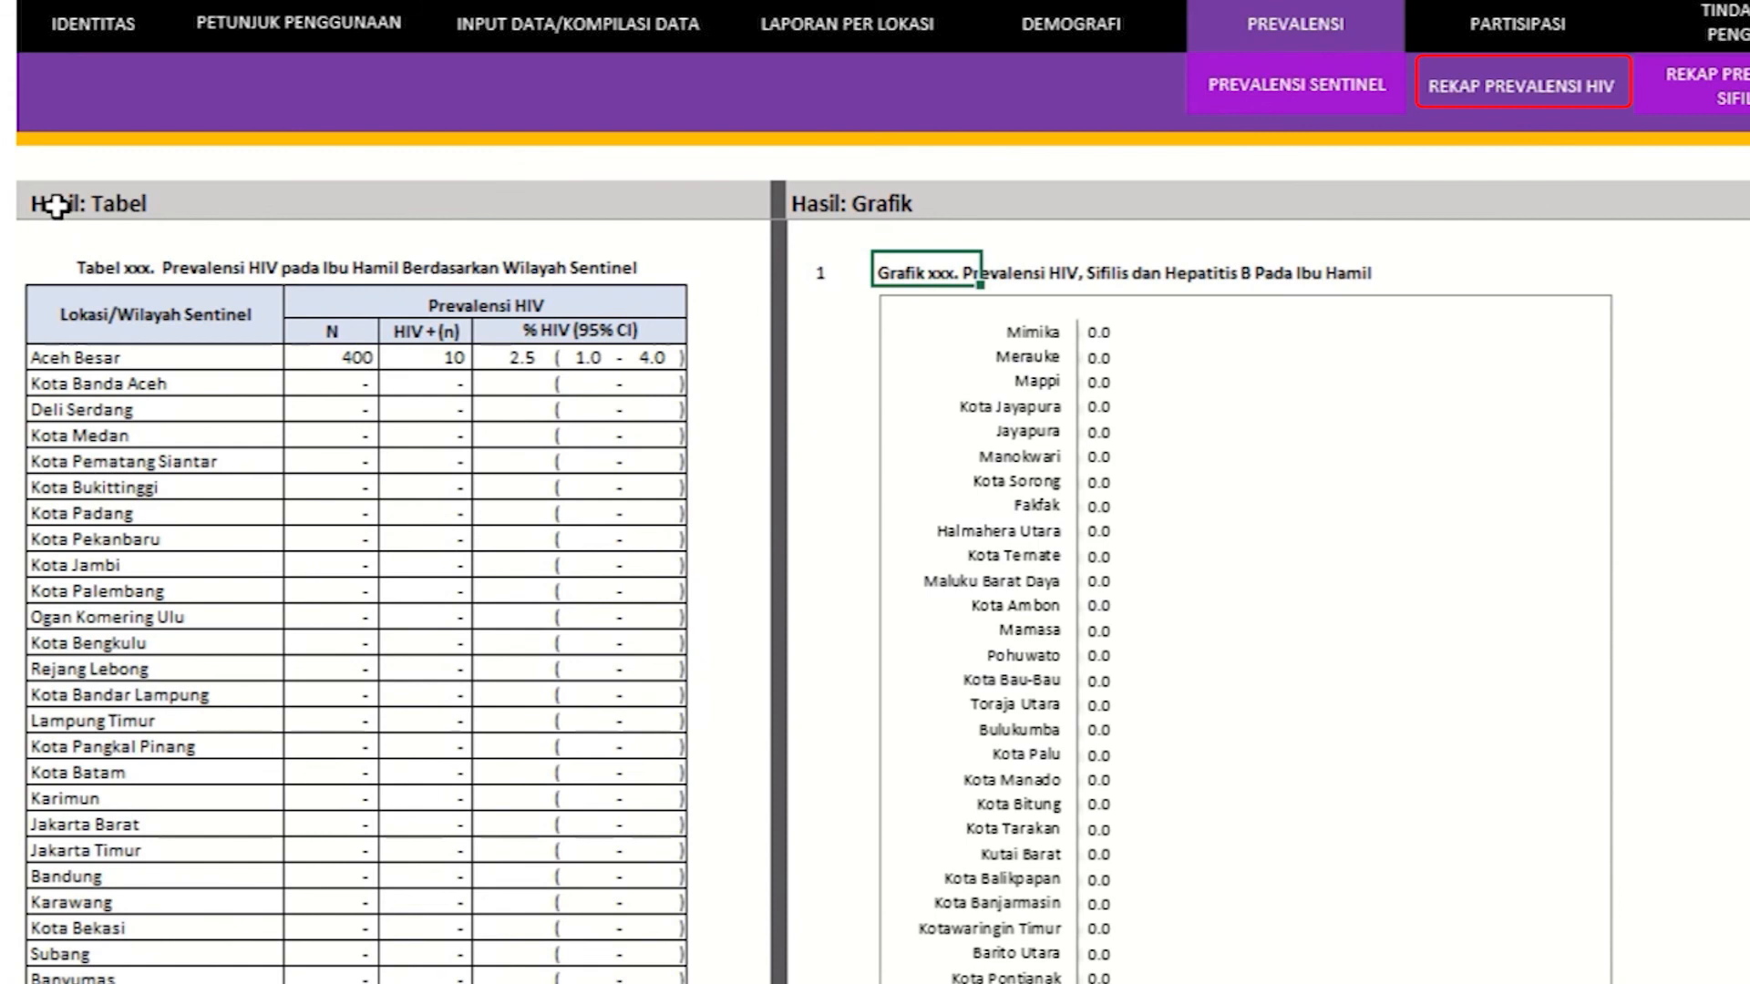
Step: Walk through the HIV prevalence recap table: its title, sentinel locations, Prevalensi HIV headers and figures
{"action": "left_click", "coordinate": [57, 206]}
{"action": "left_click", "coordinate": [837, 208]}
{"action": "left_click", "coordinate": [91, 273]}
{"action": "left_click", "coordinate": [95, 303]}
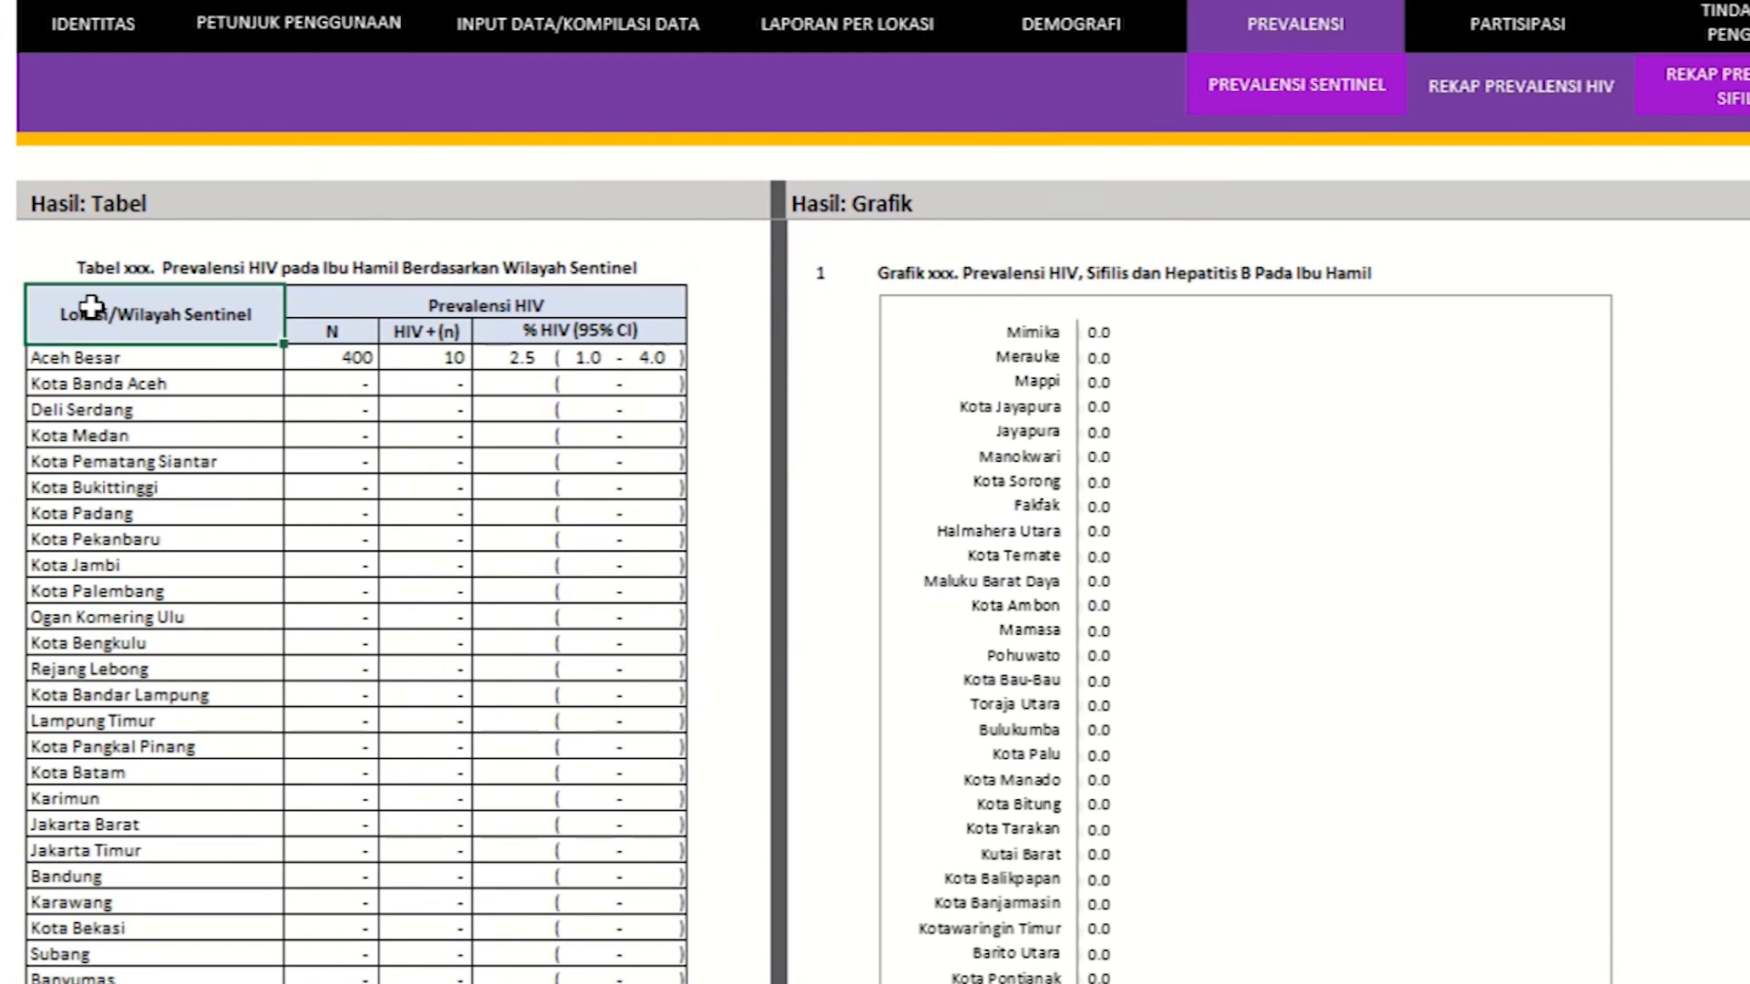
{"action": "left_click_drag", "start_coordinate": [88, 349], "coordinate": [112, 979]}
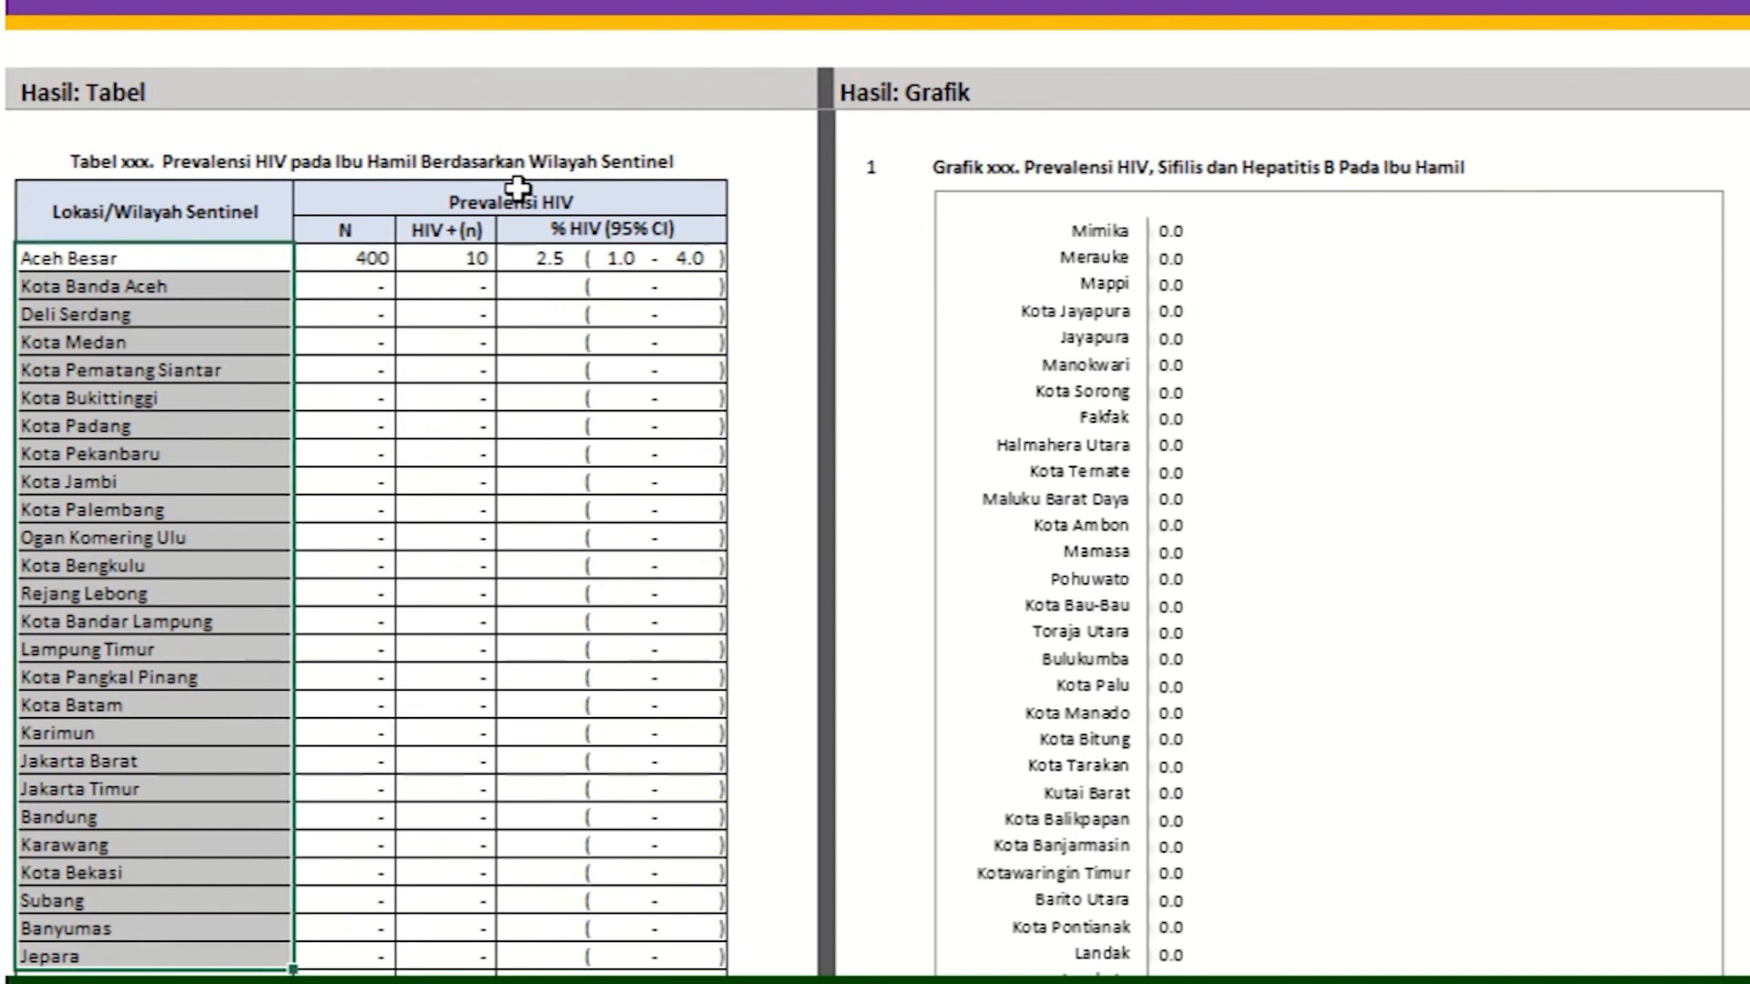
{"action": "left_click_drag", "start_coordinate": [518, 188], "coordinate": [512, 228]}
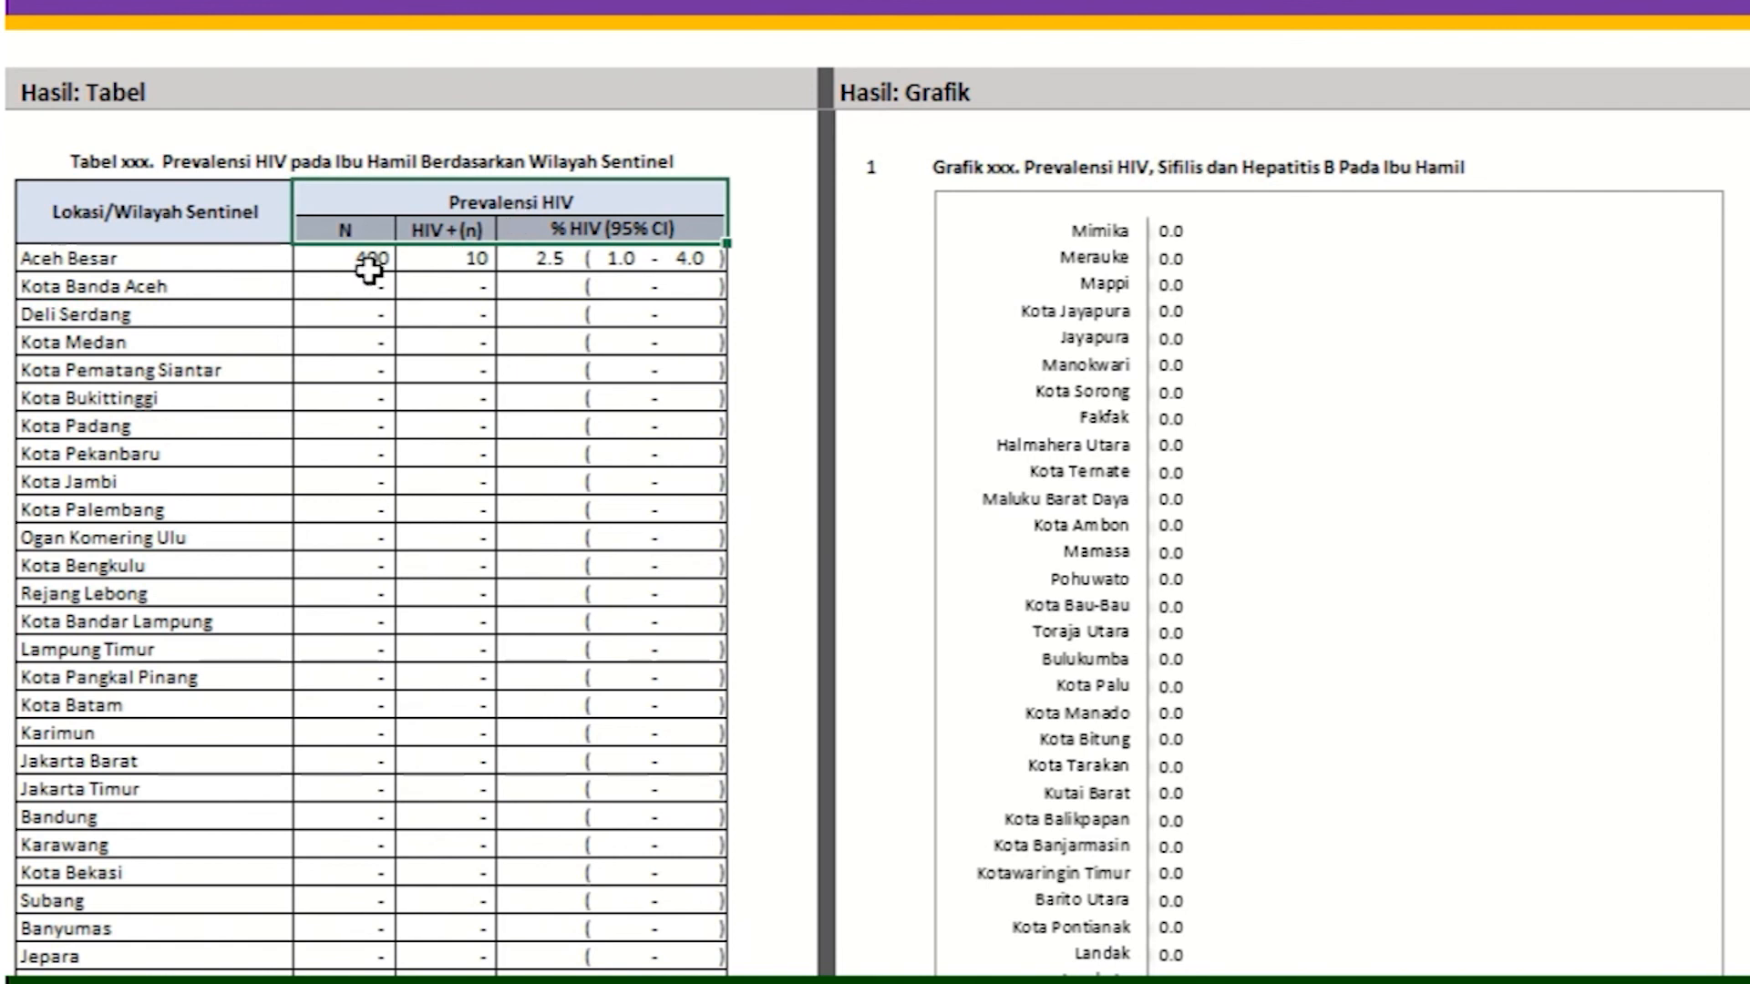
{"action": "left_click_drag", "start_coordinate": [370, 270], "coordinate": [680, 918]}
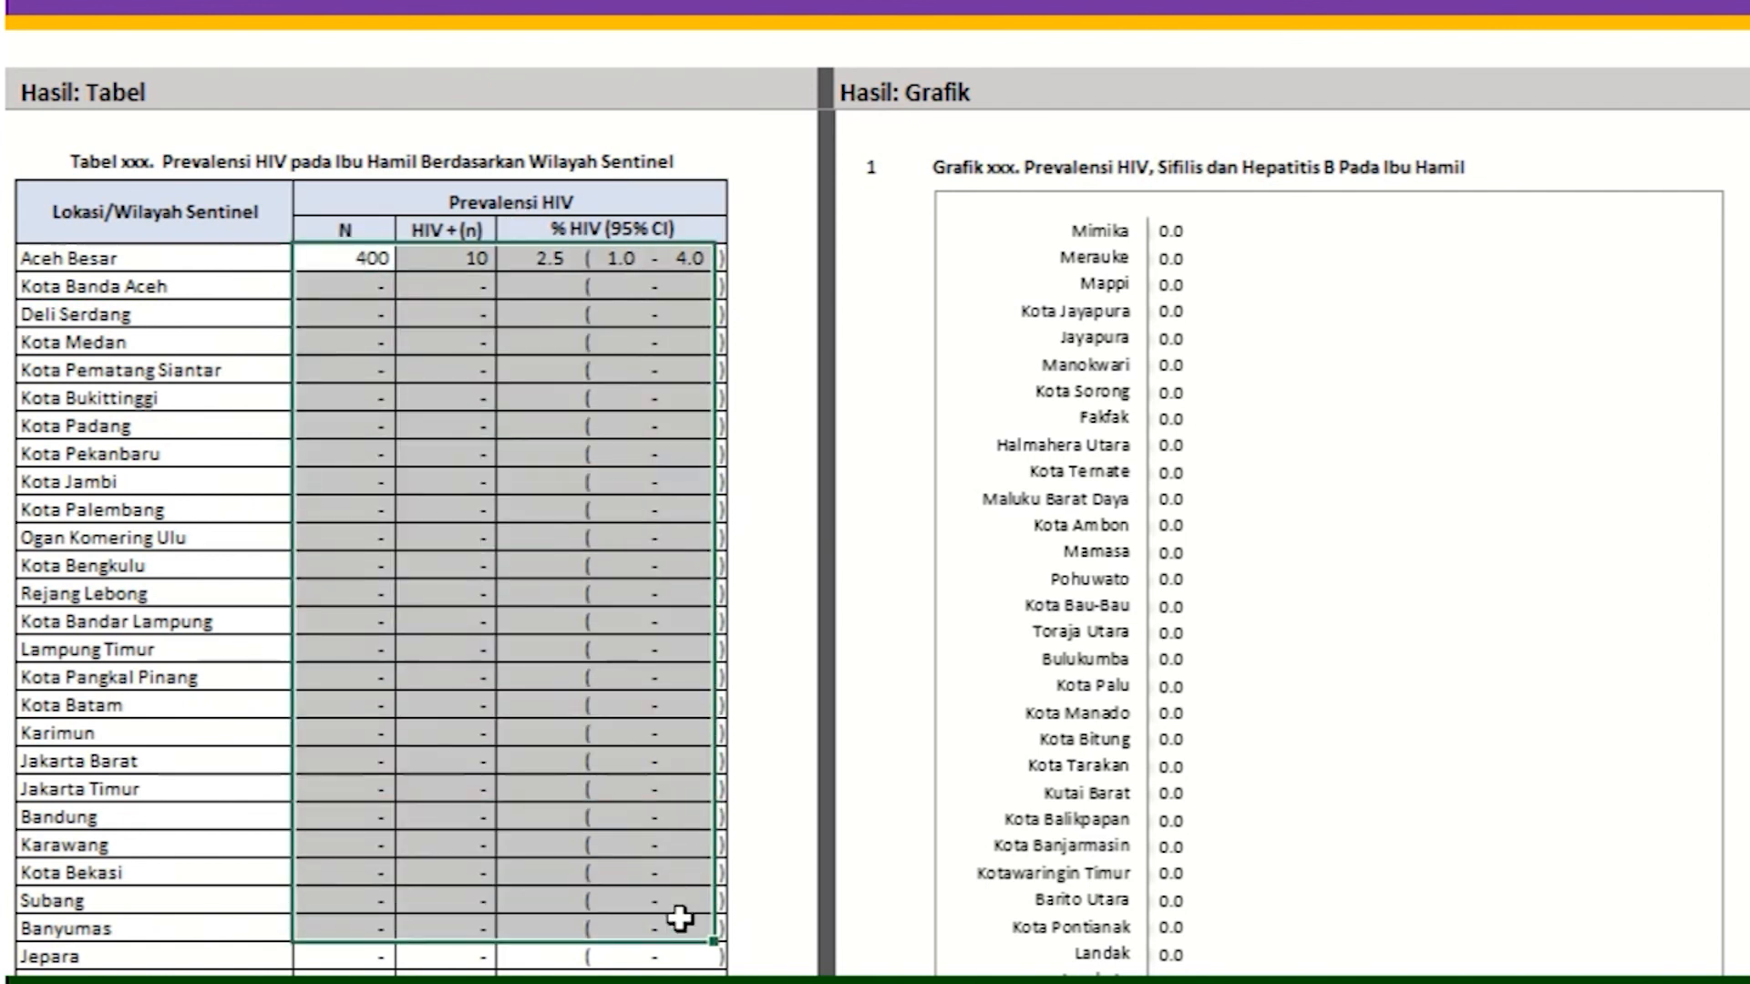
Step: Highlight the HIV prevalence chart's title row and scroll down past the chart
{"action": "left_click", "coordinate": [1012, 187]}
{"action": "left_click_drag", "start_coordinate": [1011, 187], "coordinate": [1450, 169]}
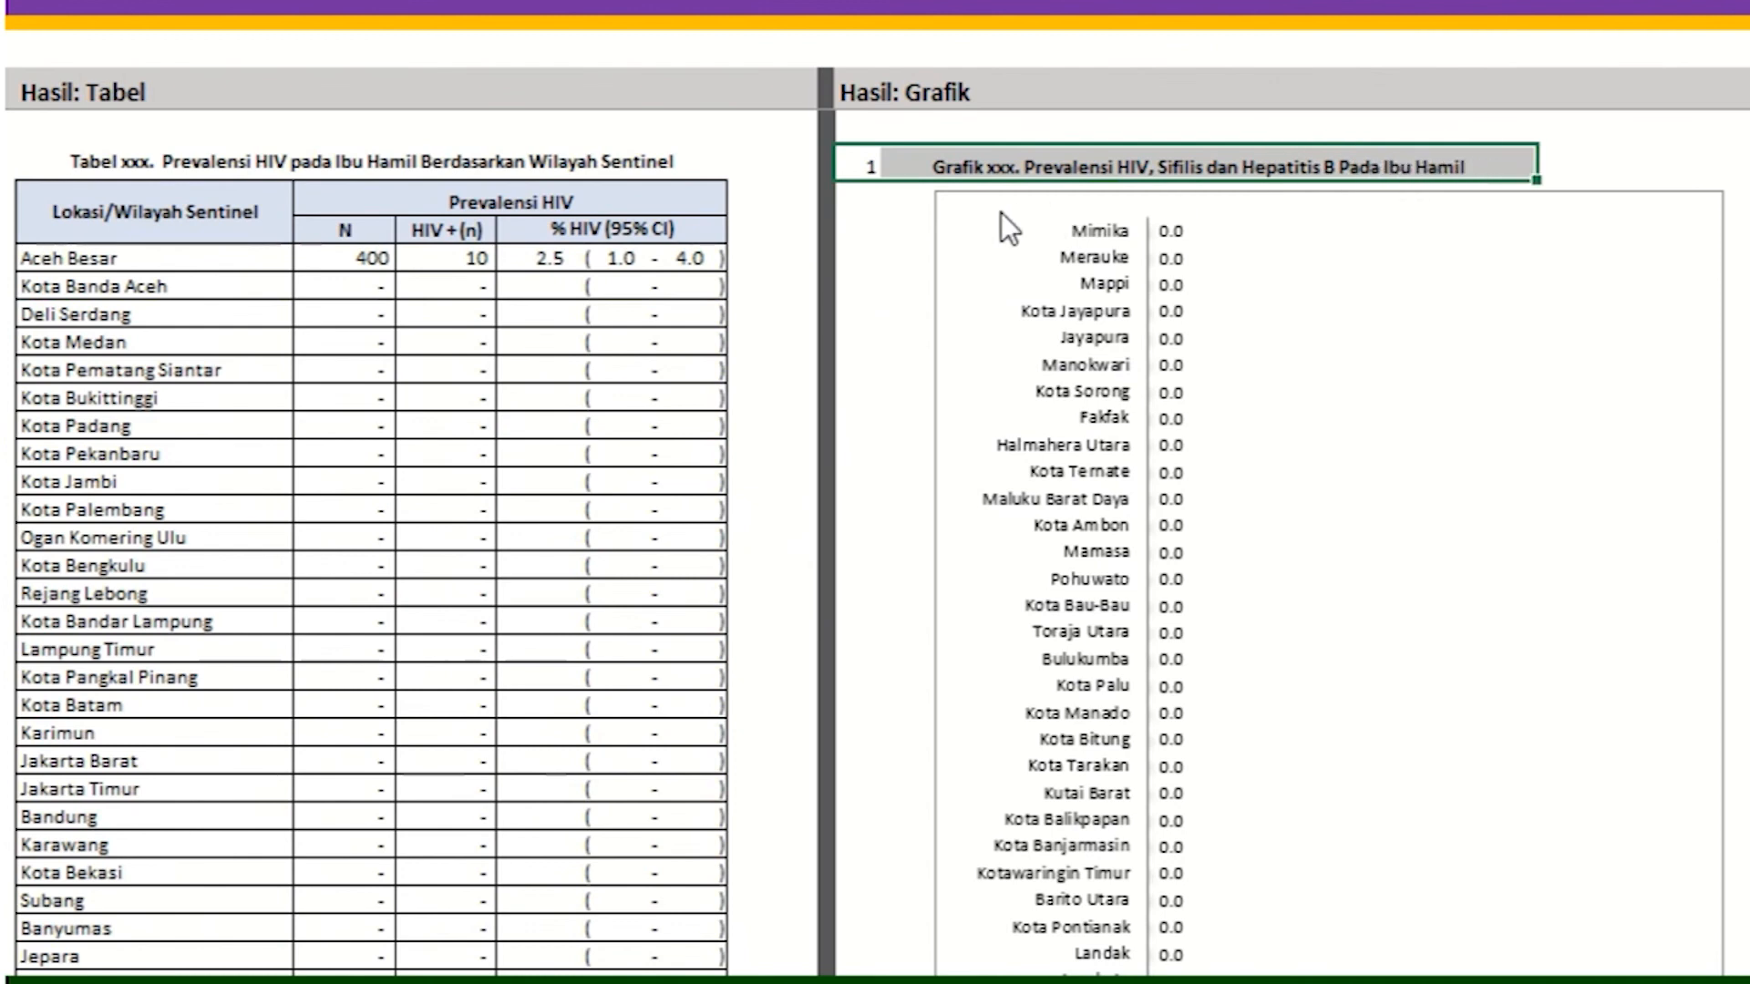
{"action": "scroll", "coordinate": [1017, 255], "scroll_direction": "down", "scroll_amount": 2}
{"action": "scroll", "coordinate": [1021, 274], "scroll_direction": "down", "scroll_amount": 6}
{"action": "scroll", "coordinate": [1017, 282], "scroll_direction": "down", "scroll_amount": 6}
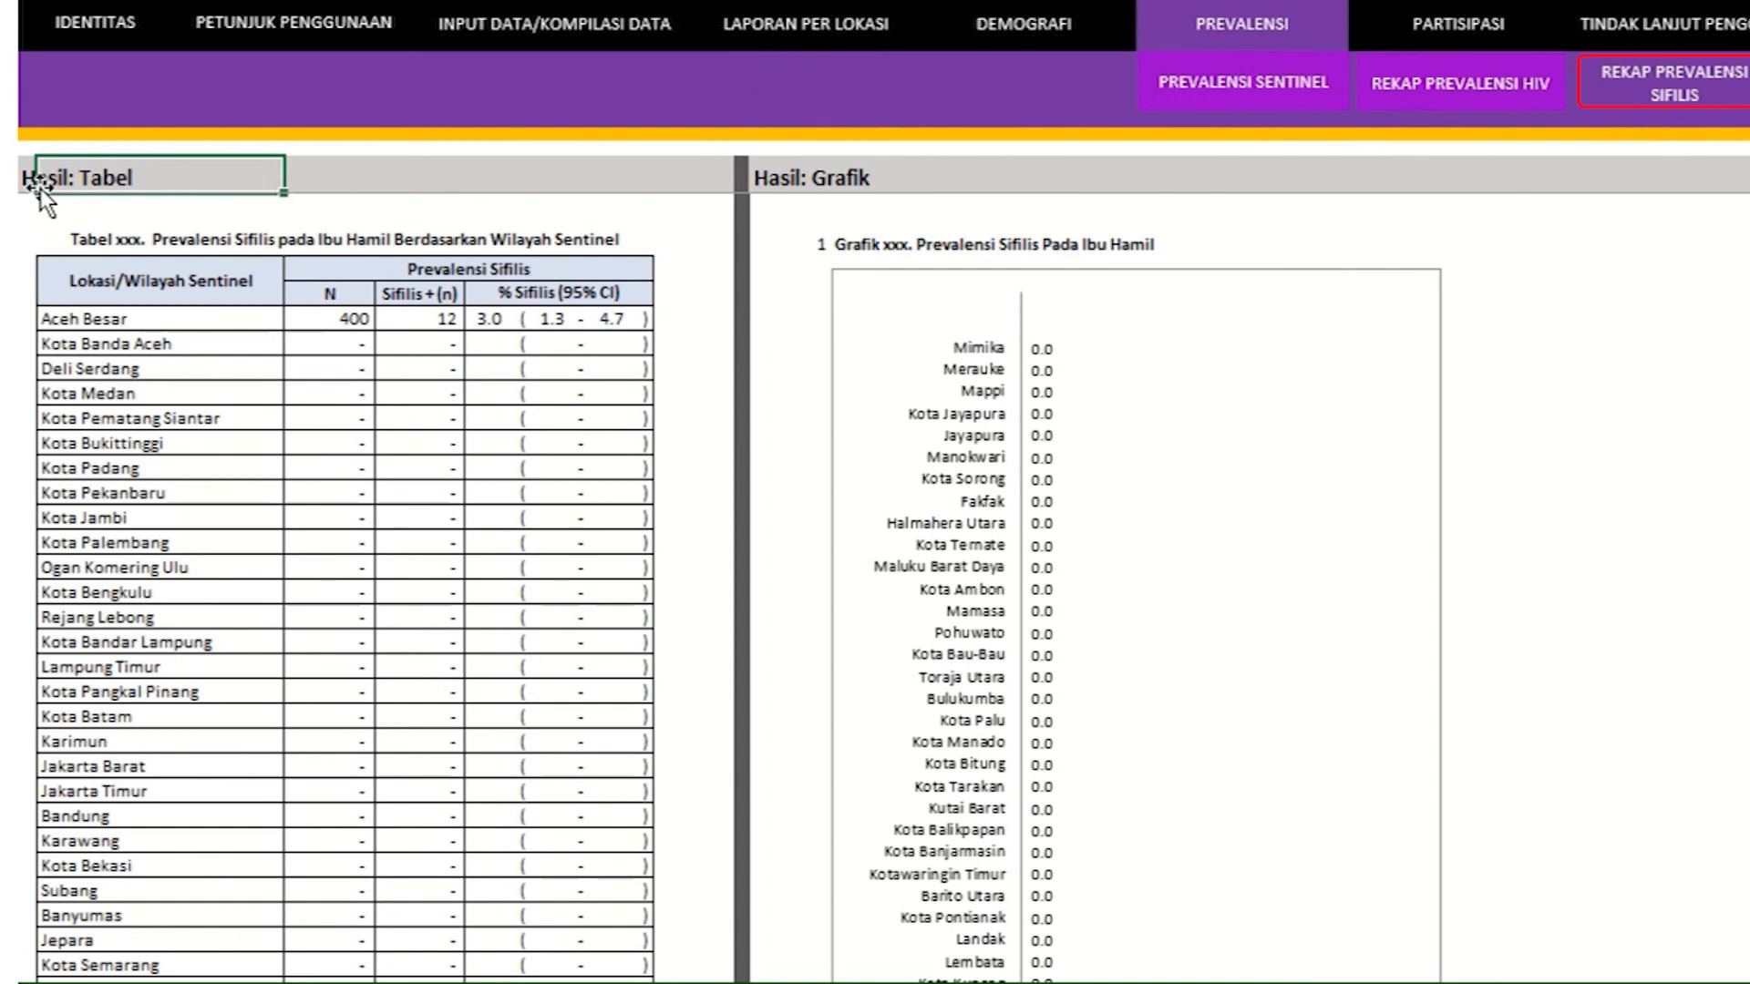
Step: Highlight the syphilis table's locations, Prevalensi Sifilis headers and figures to Kota Semarang, and its chart title
{"action": "left_click_drag", "start_coordinate": [164, 319], "coordinate": [269, 887]}
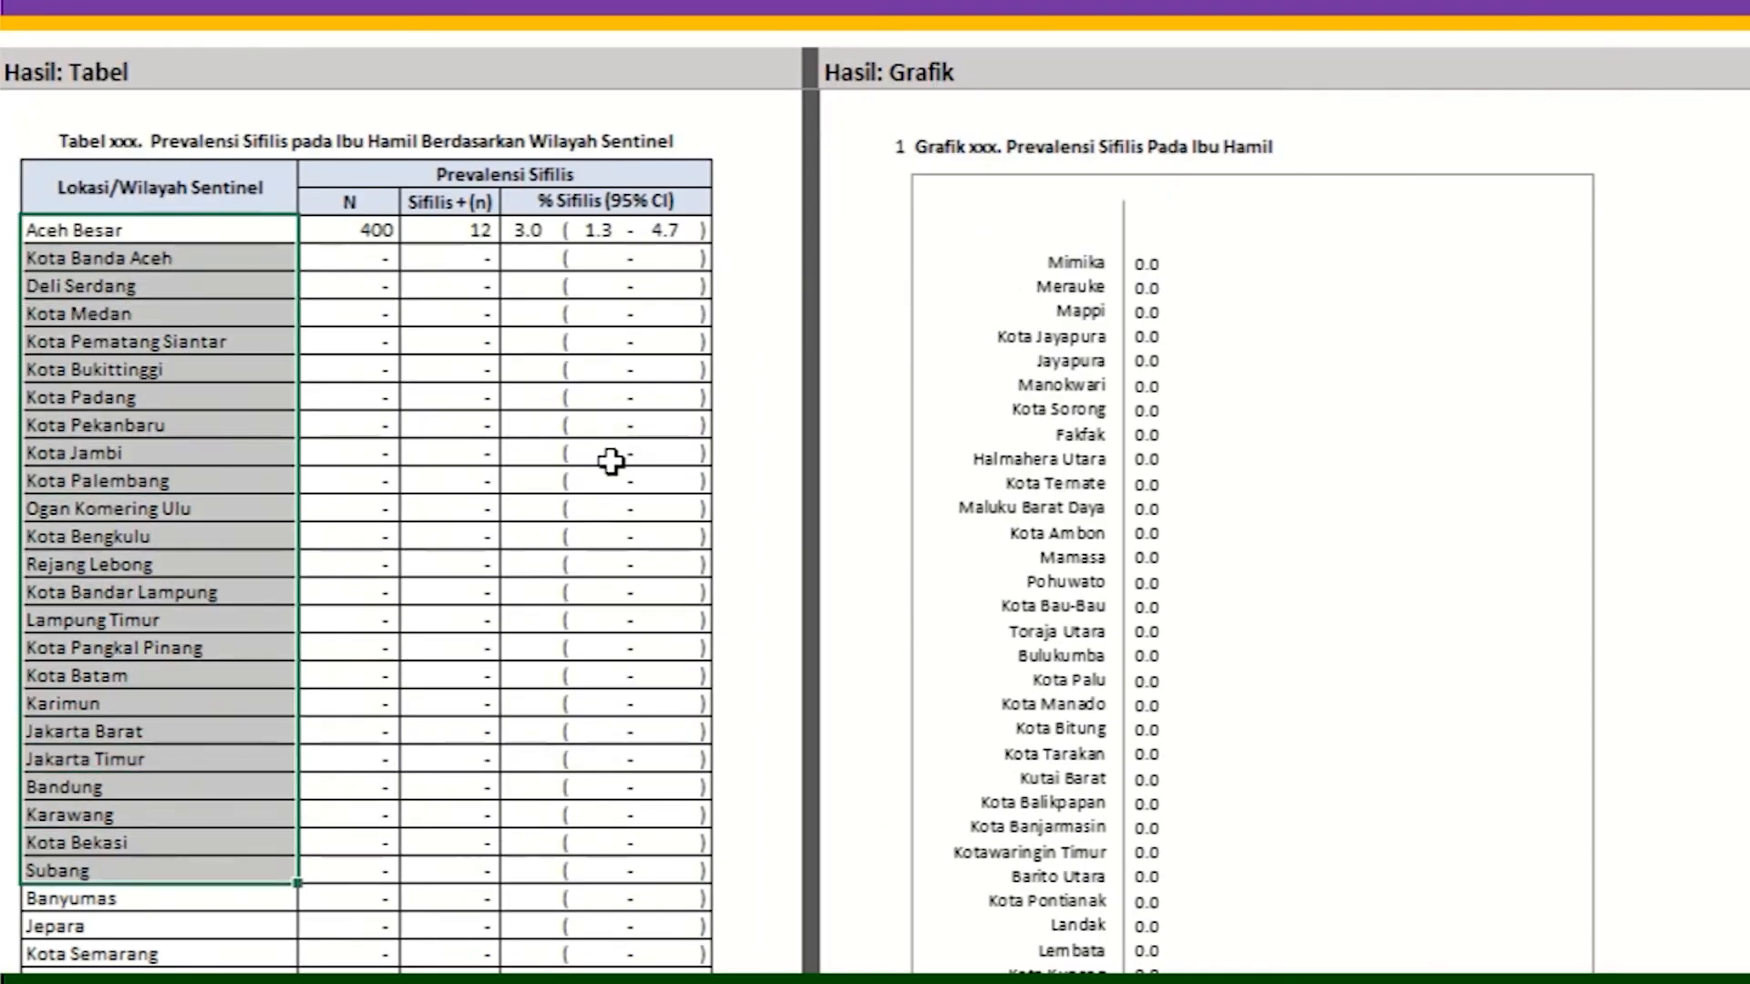
{"action": "left_click_drag", "start_coordinate": [629, 173], "coordinate": [687, 198]}
{"action": "left_click_drag", "start_coordinate": [369, 242], "coordinate": [691, 954]}
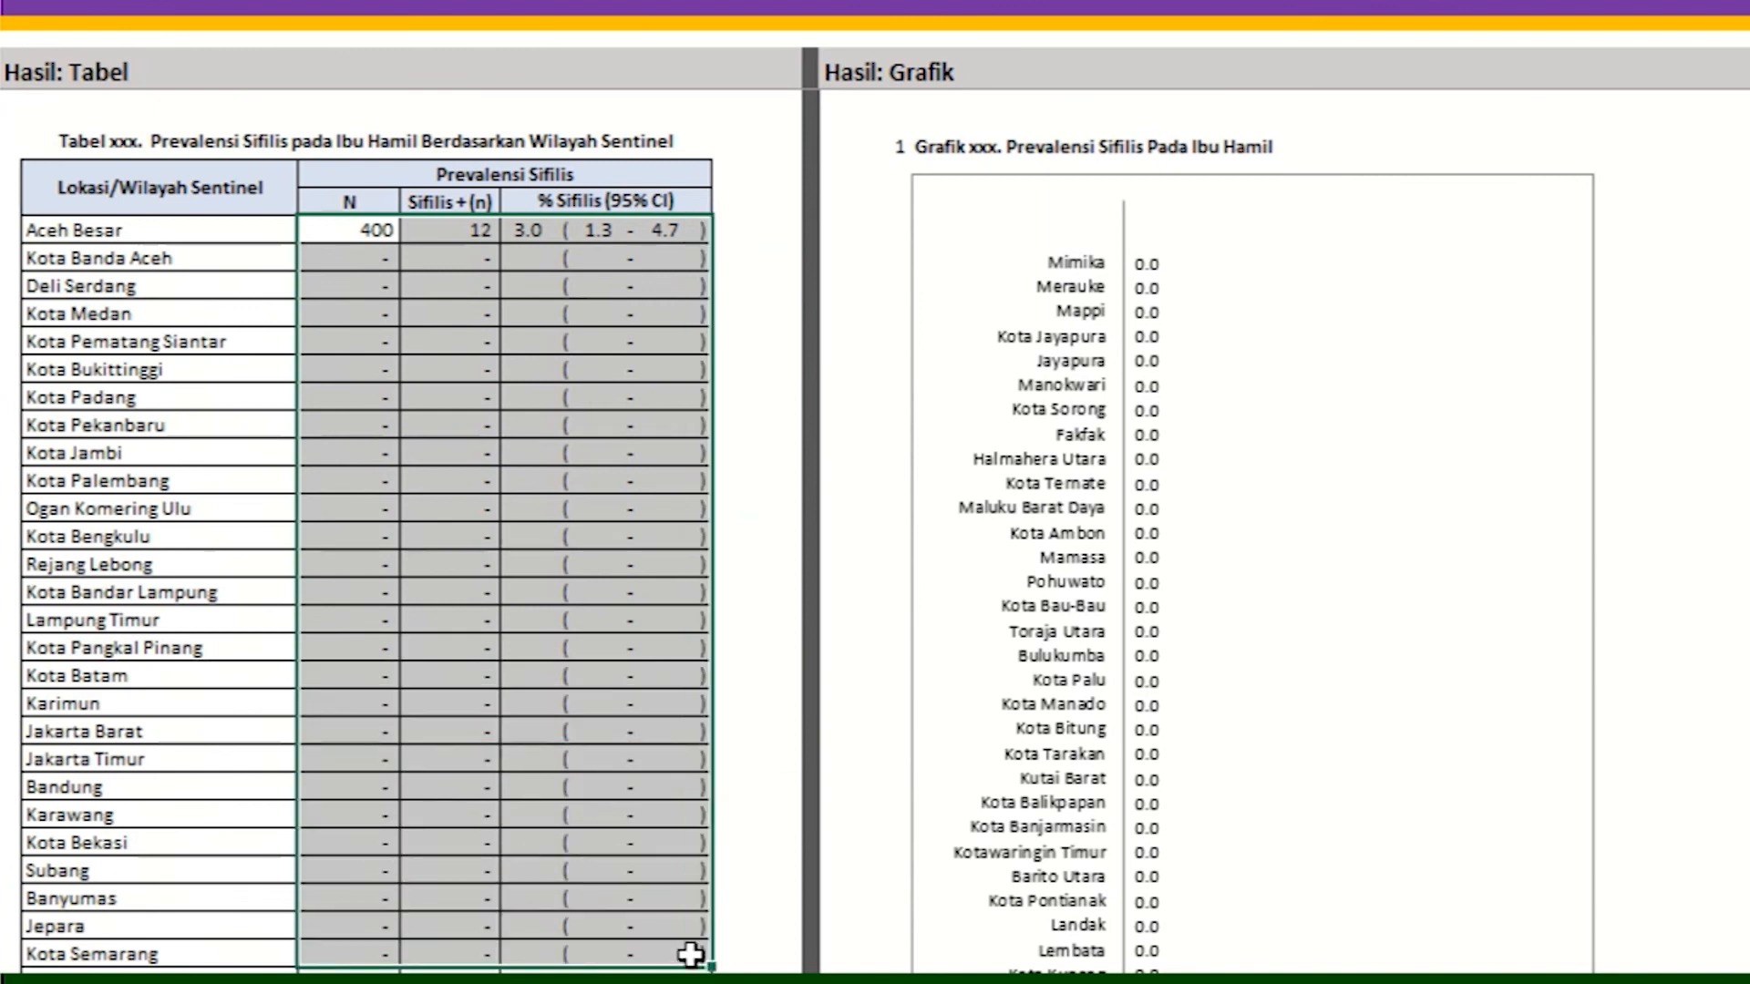
{"action": "left_click", "coordinate": [899, 147]}
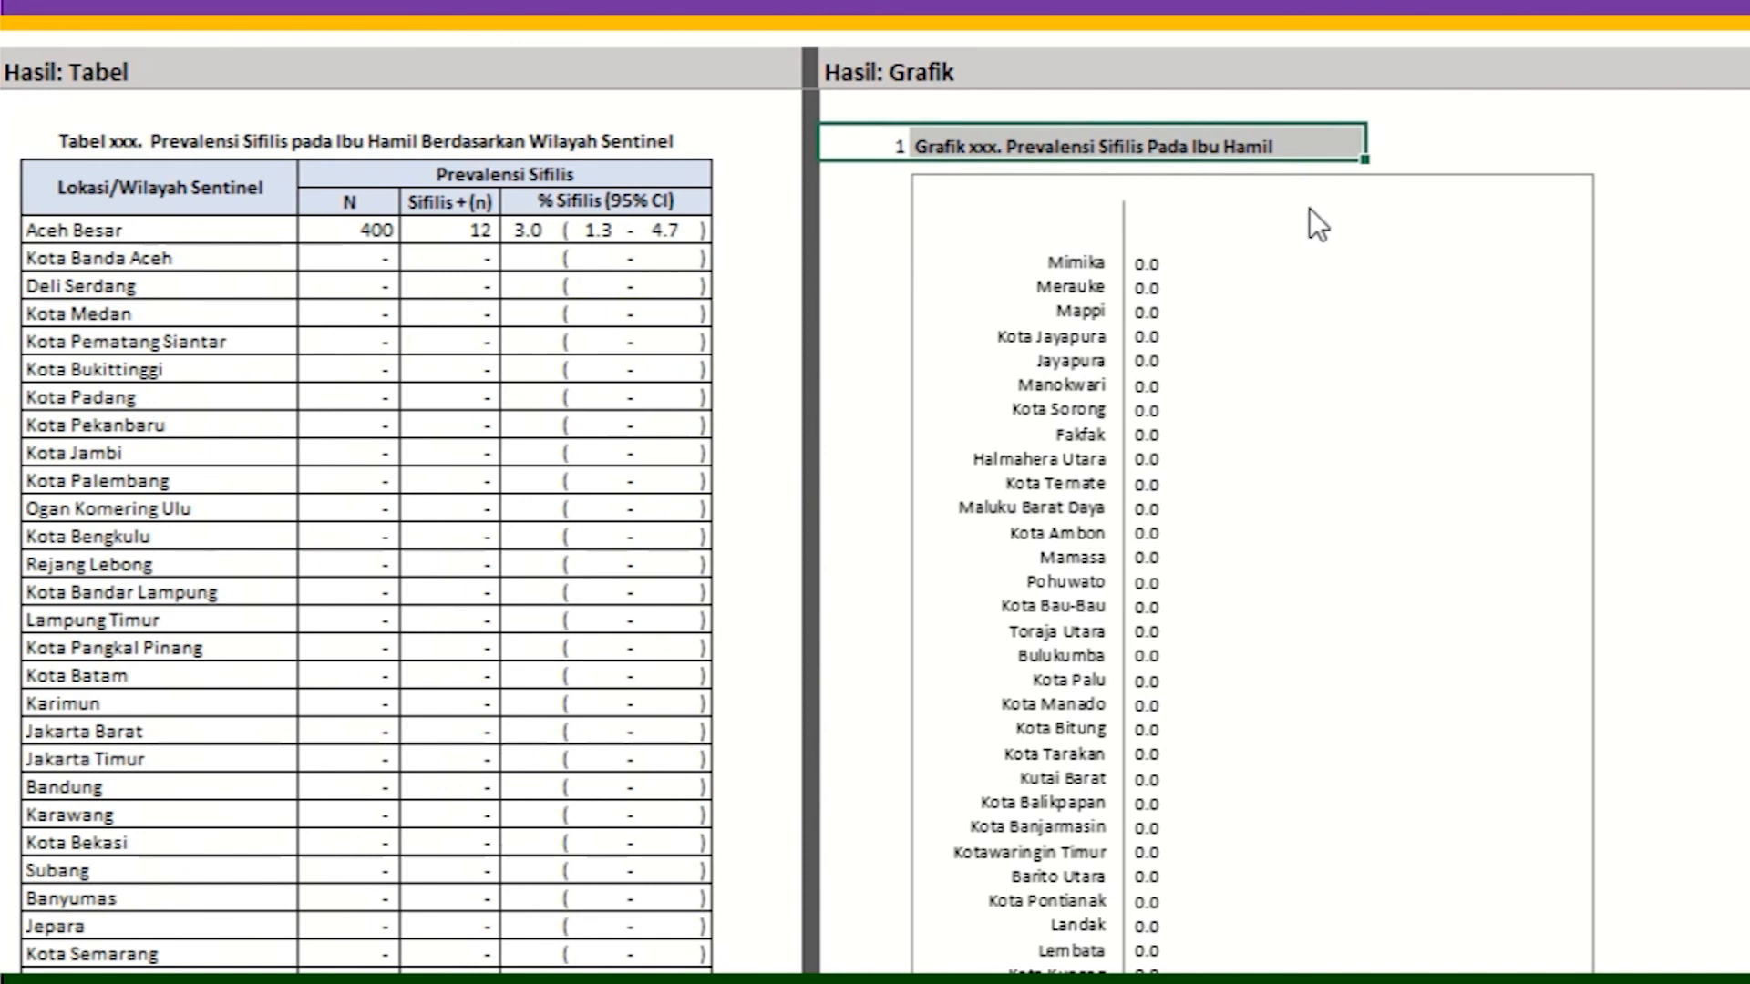
{"action": "scroll", "coordinate": [1307, 211], "scroll_direction": "down", "scroll_amount": 13}
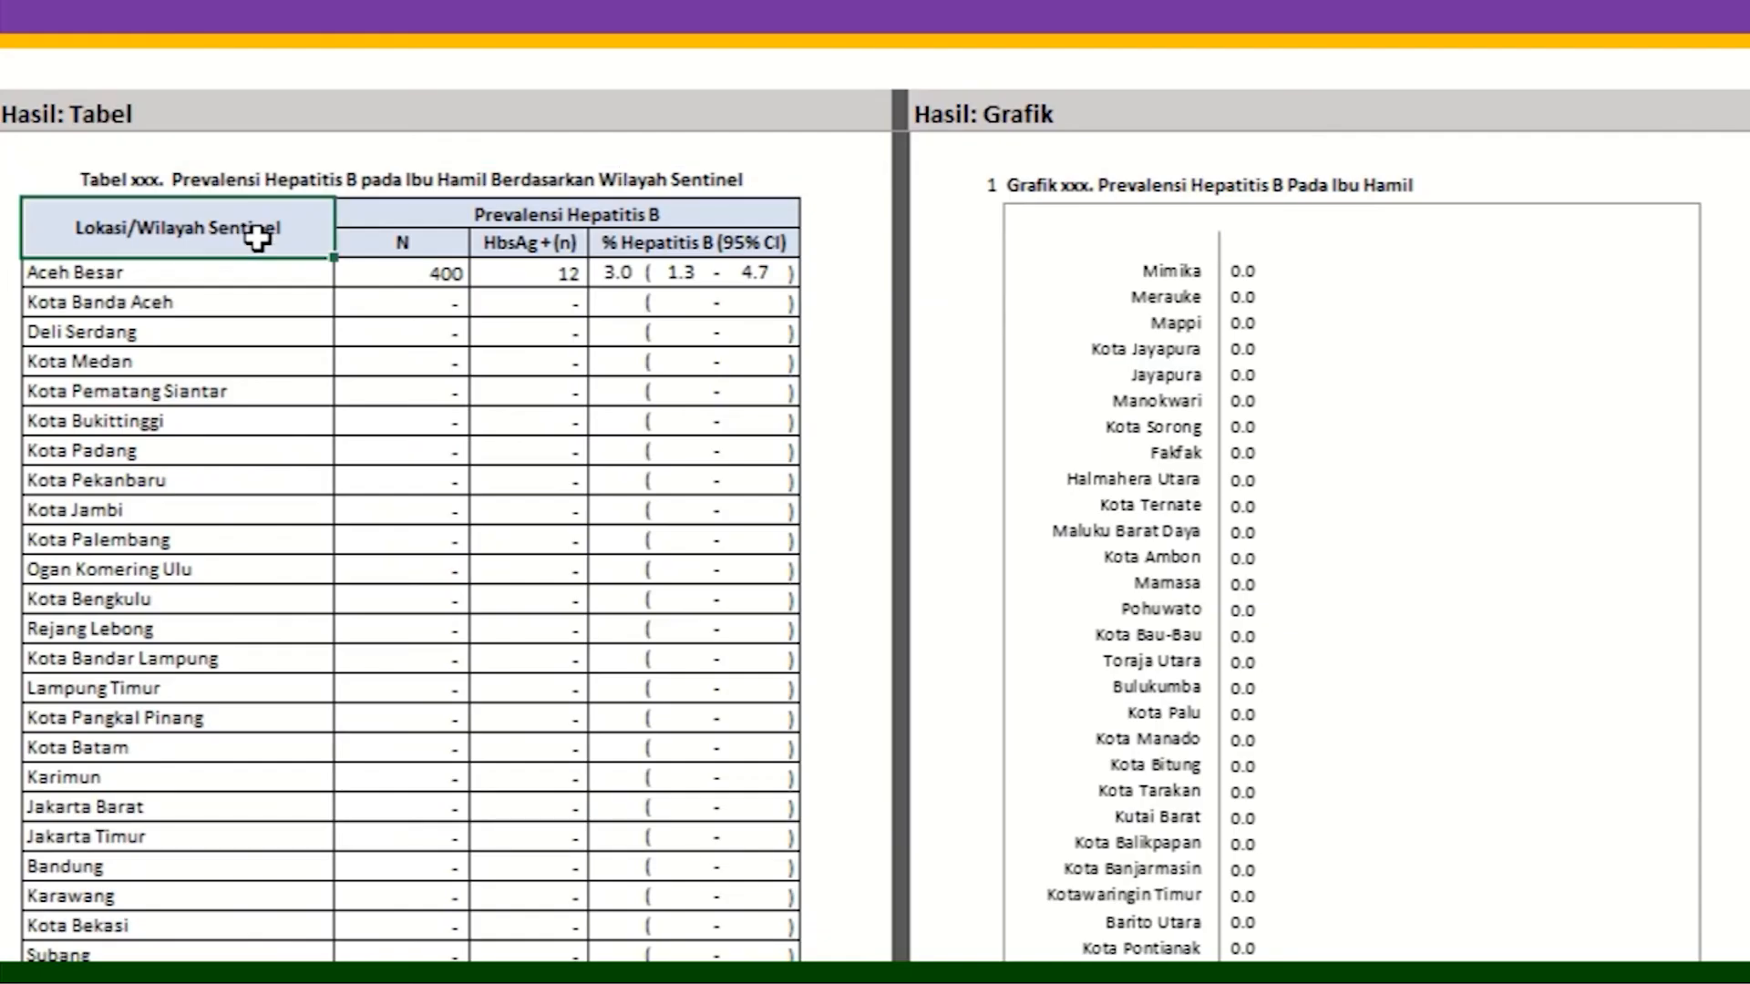
Step: Highlight the hepatitis B table's locations, Prevalensi Hepatitis B header and figures, and its chart title row
{"action": "left_click_drag", "start_coordinate": [224, 381], "coordinate": [243, 898]}
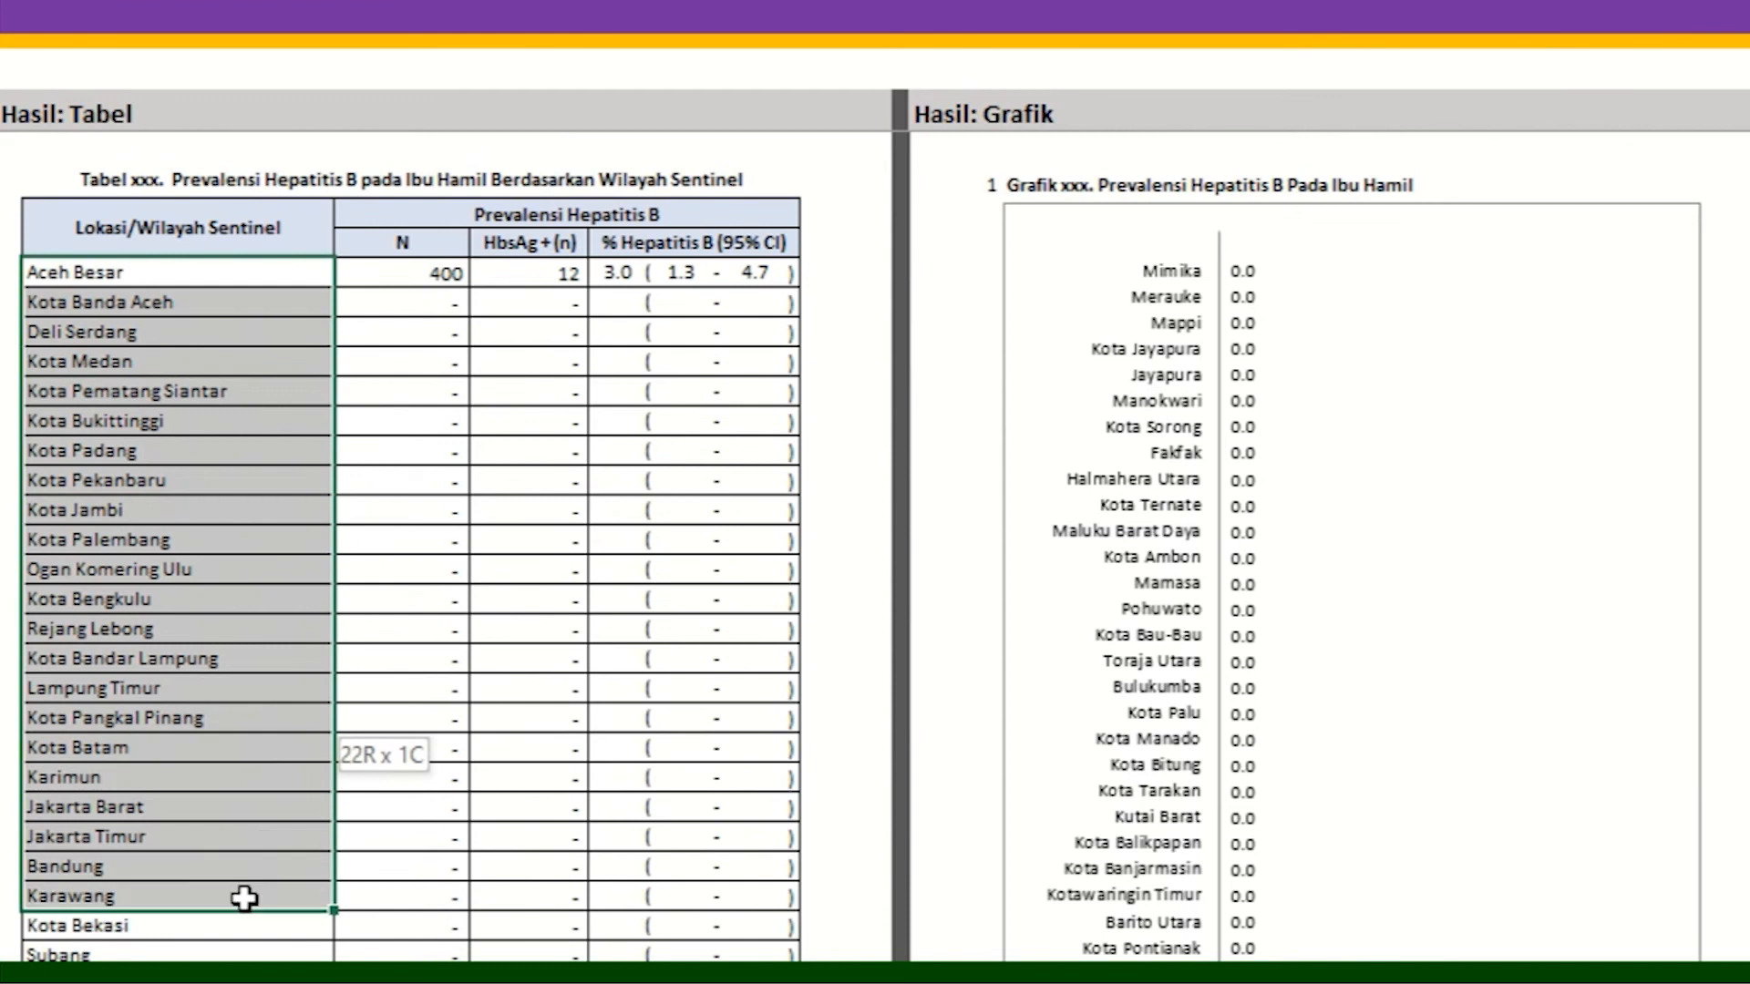
{"action": "left_click", "coordinate": [488, 227]}
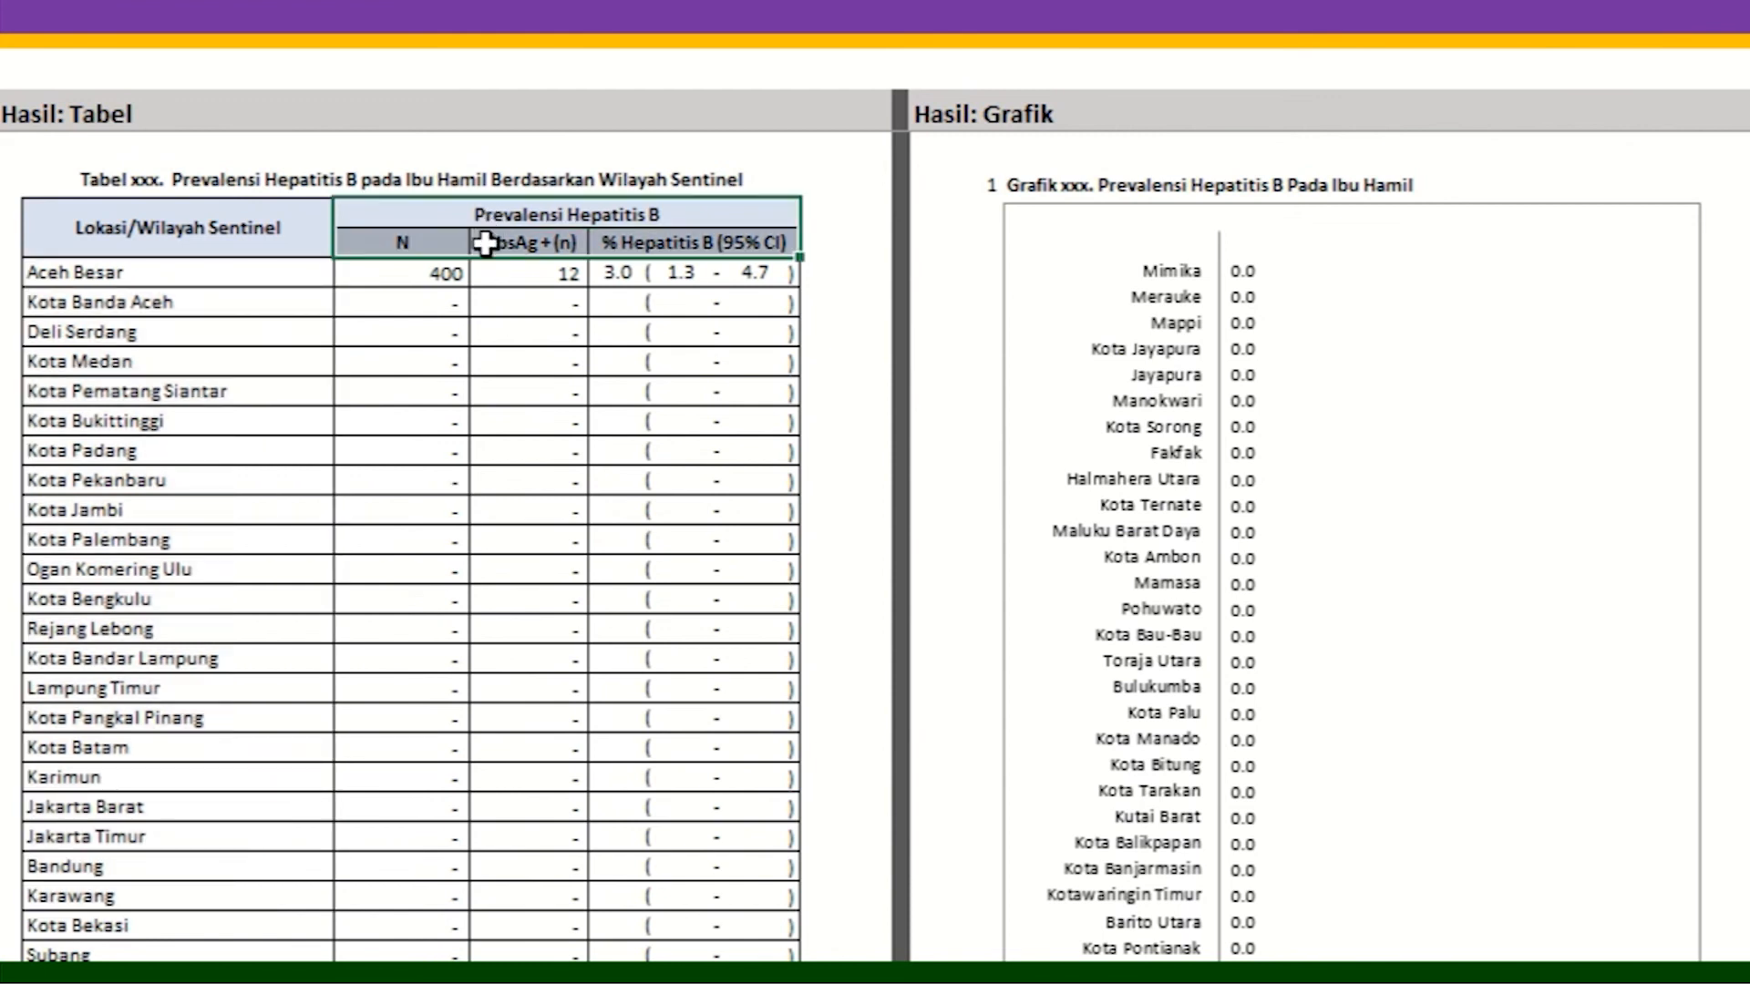
{"action": "left_click_drag", "start_coordinate": [446, 273], "coordinate": [791, 870]}
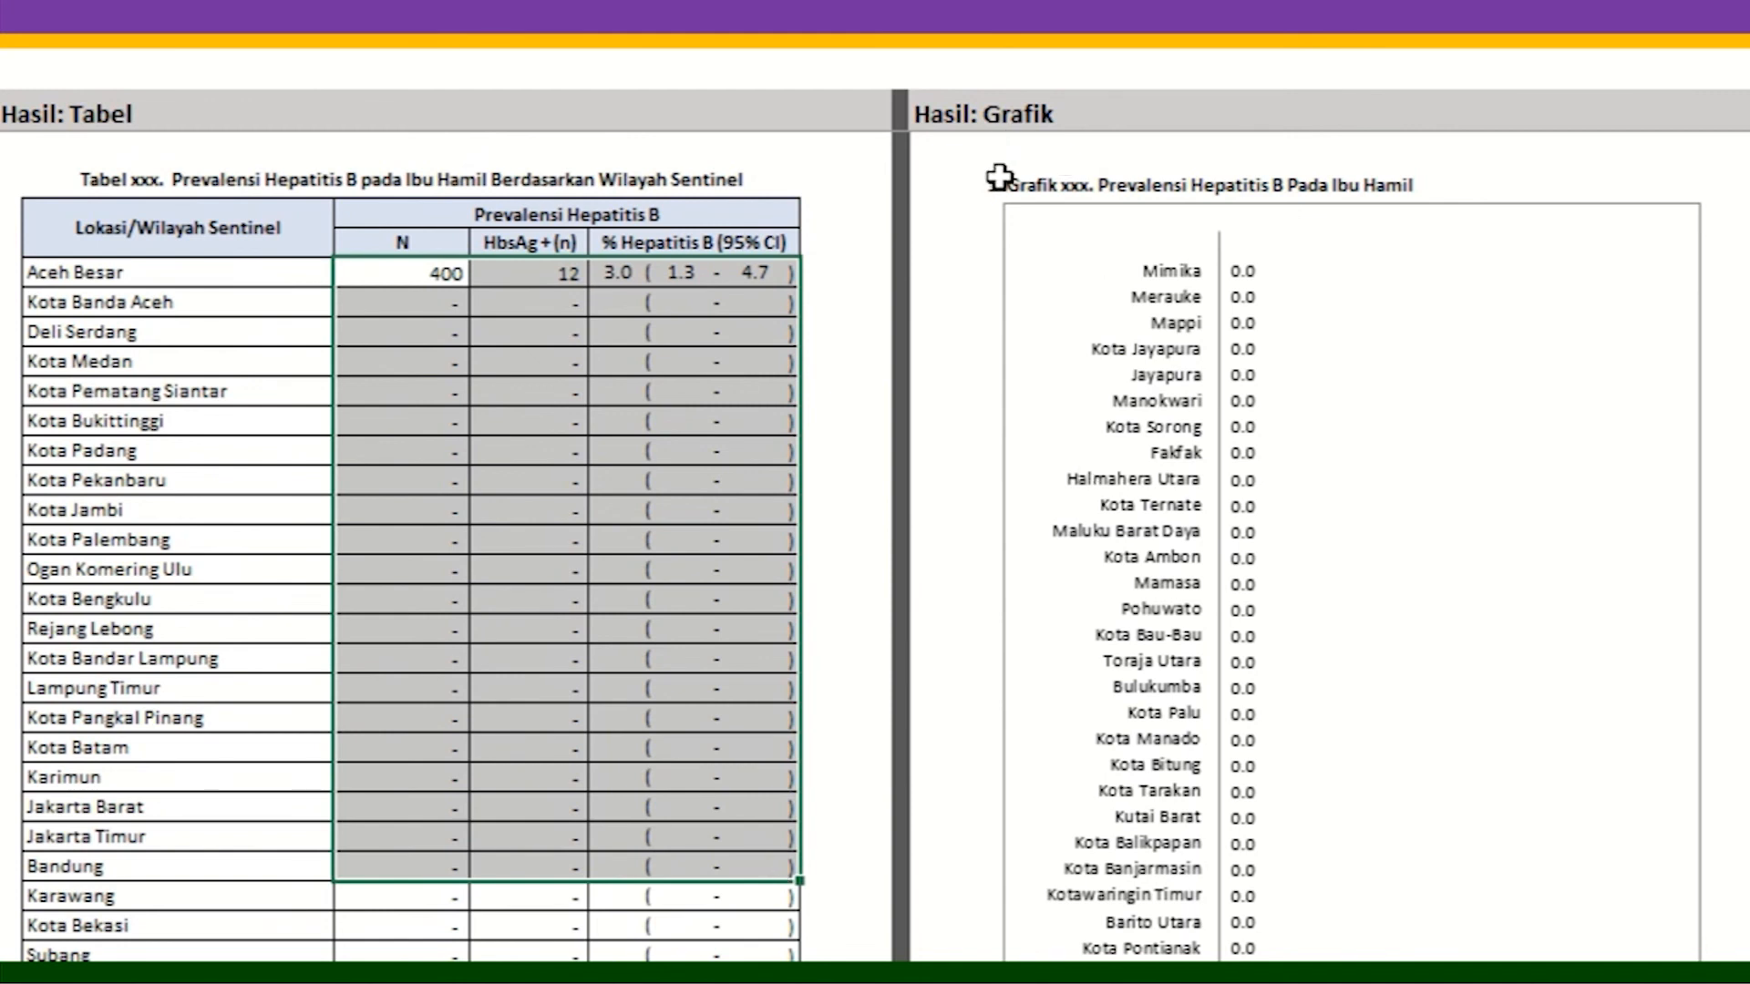
{"action": "left_click_drag", "start_coordinate": [993, 182], "coordinate": [1382, 185]}
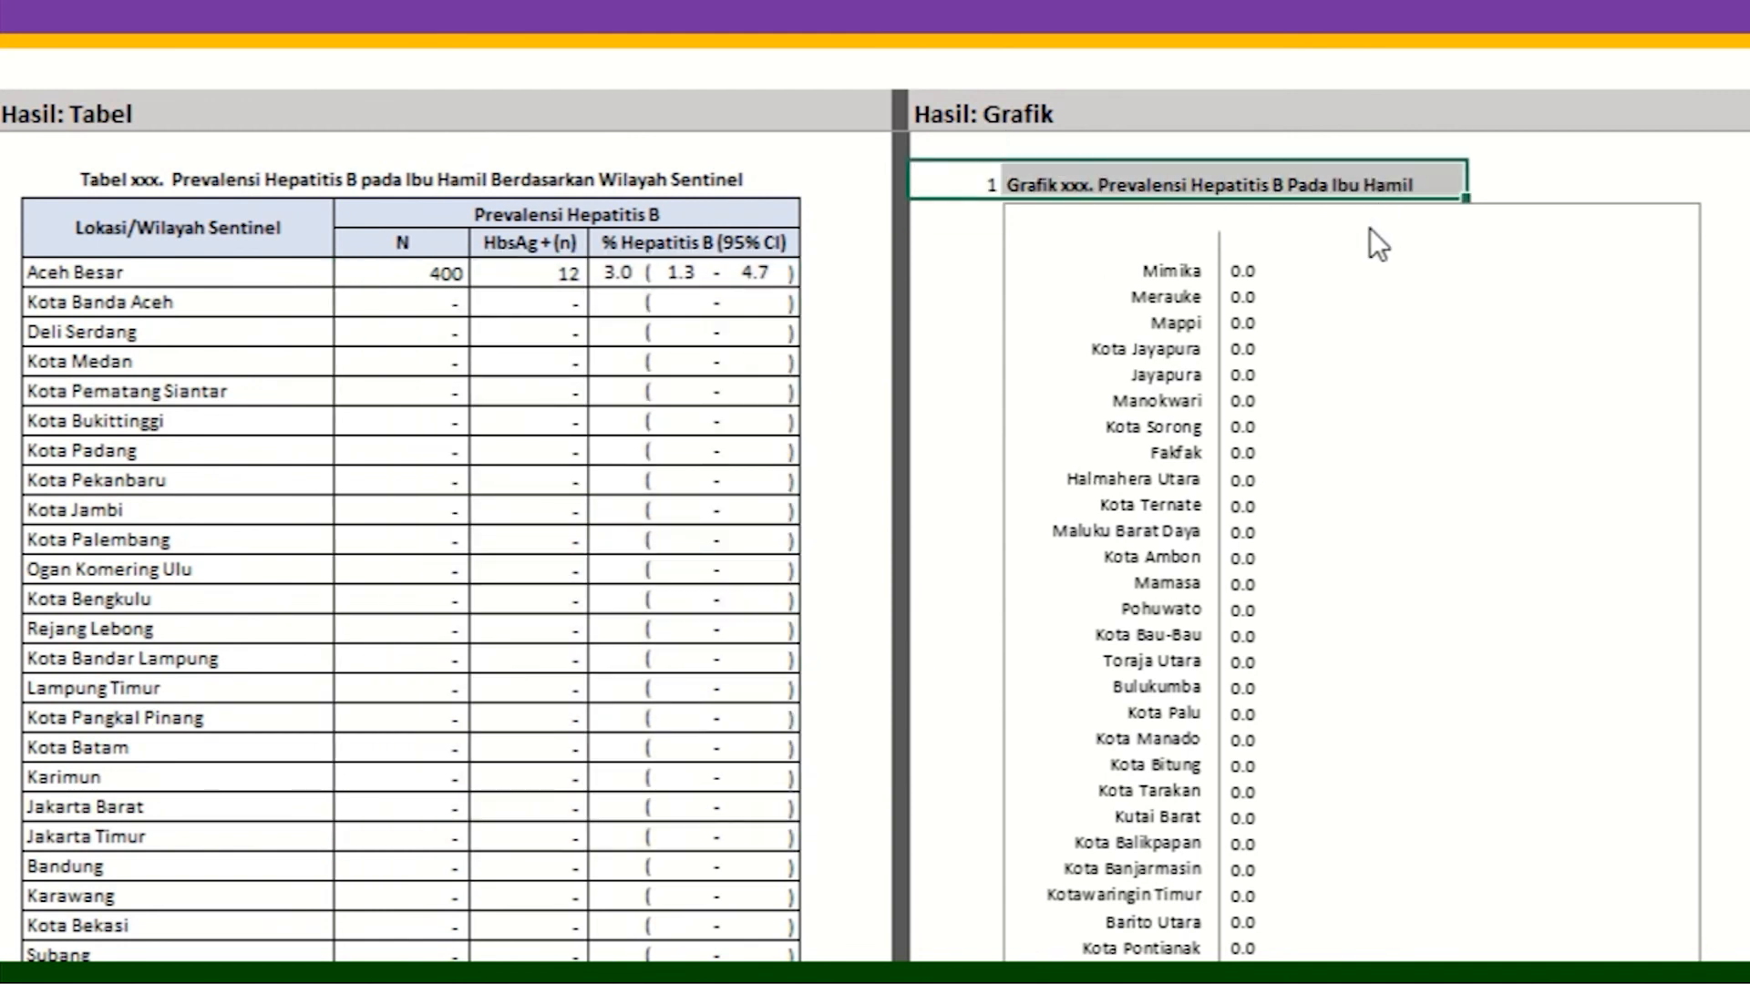
{"action": "scroll", "coordinate": [1398, 366], "scroll_direction": "down", "scroll_amount": 6}
{"action": "scroll", "coordinate": [1354, 441], "scroll_direction": "down", "scroll_amount": 10}
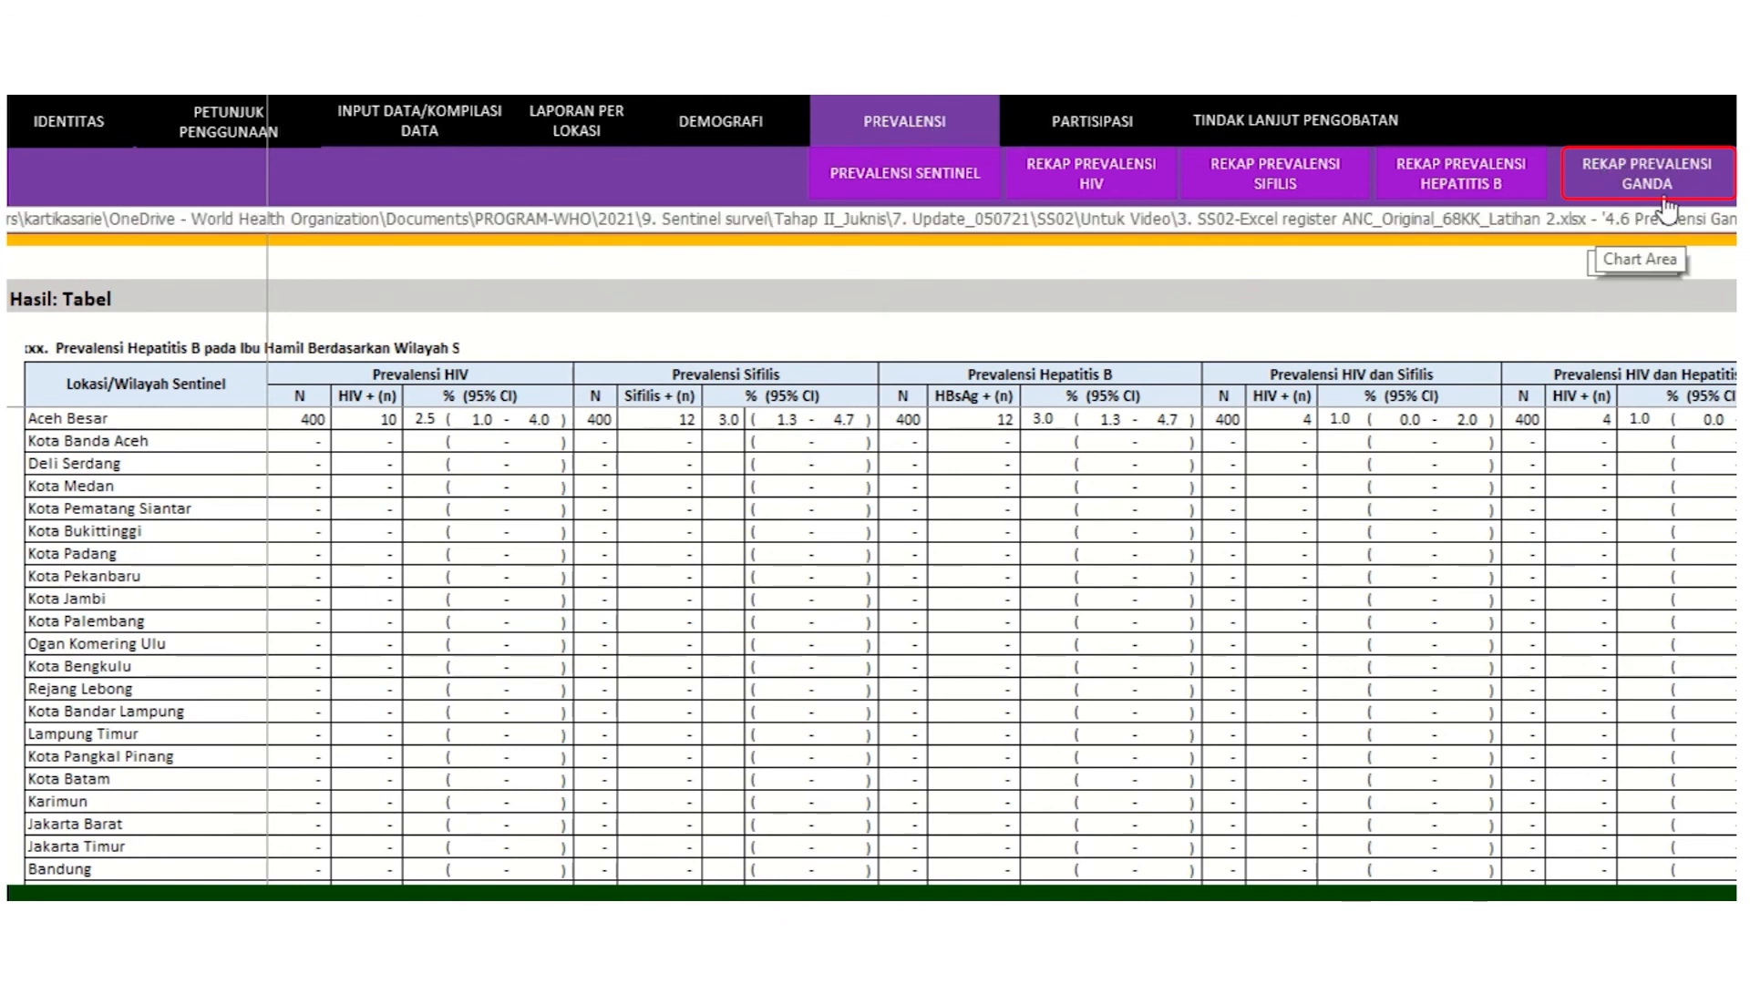
Step: Highlight the combined prevalence figures down to Bandung, then move to the participation sheet with Ctrl+Page Down
{"action": "left_click", "coordinate": [19, 299]}
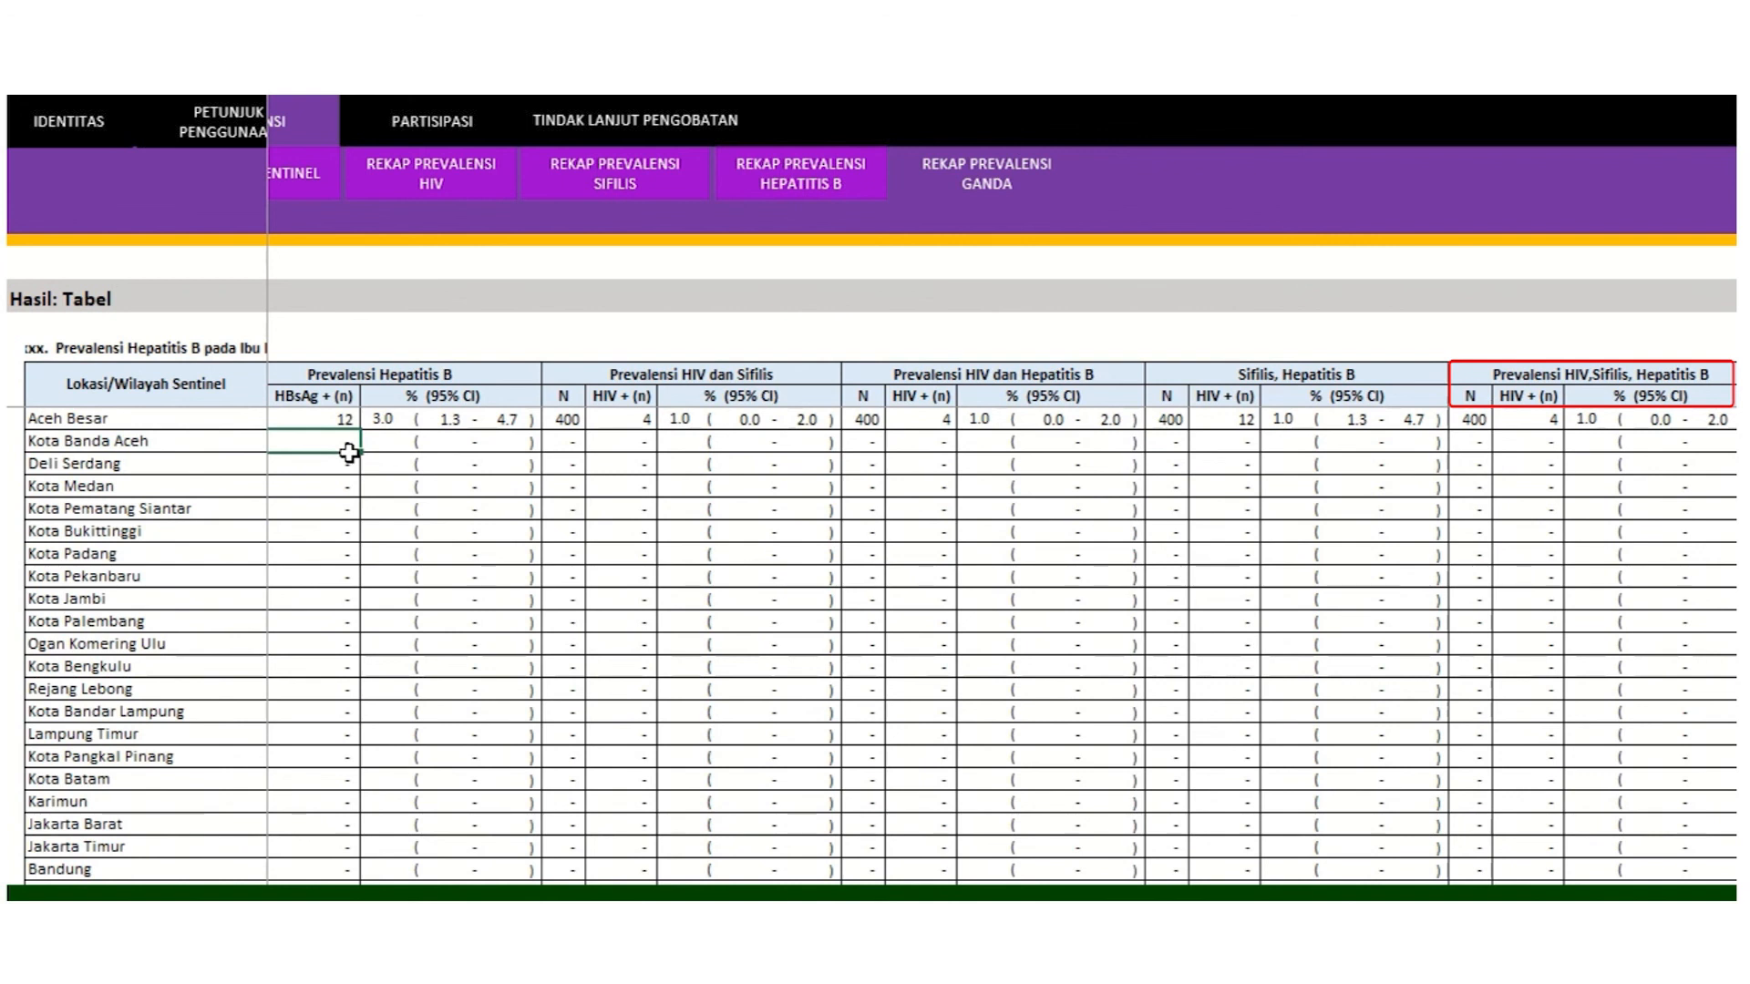
{"action": "mouse_move", "coordinate": [346, 451]}
{"action": "left_mouse_down"}
{"action": "mouse_move", "coordinate": [1164, 605]}
{"action": "mouse_move", "coordinate": [1577, 785]}
{"action": "mouse_move", "coordinate": [1710, 873]}
{"action": "left_mouse_up"}
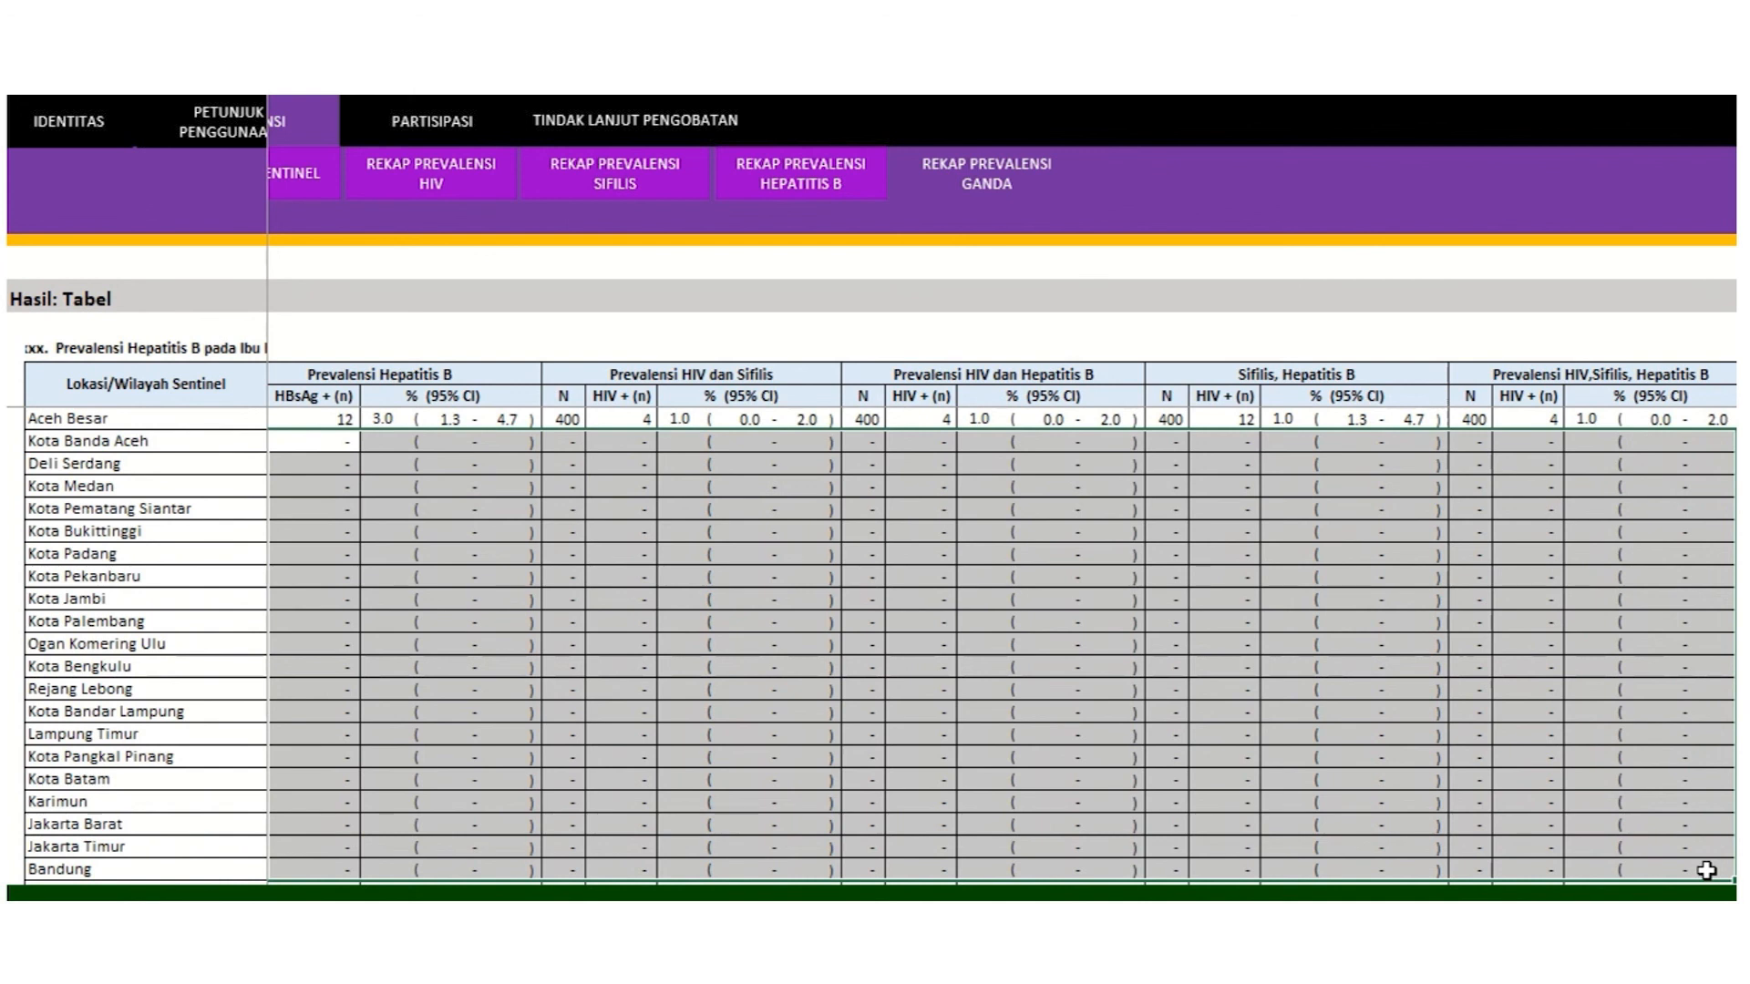
{"action": "key", "text": "ctrl+Page_Down"}
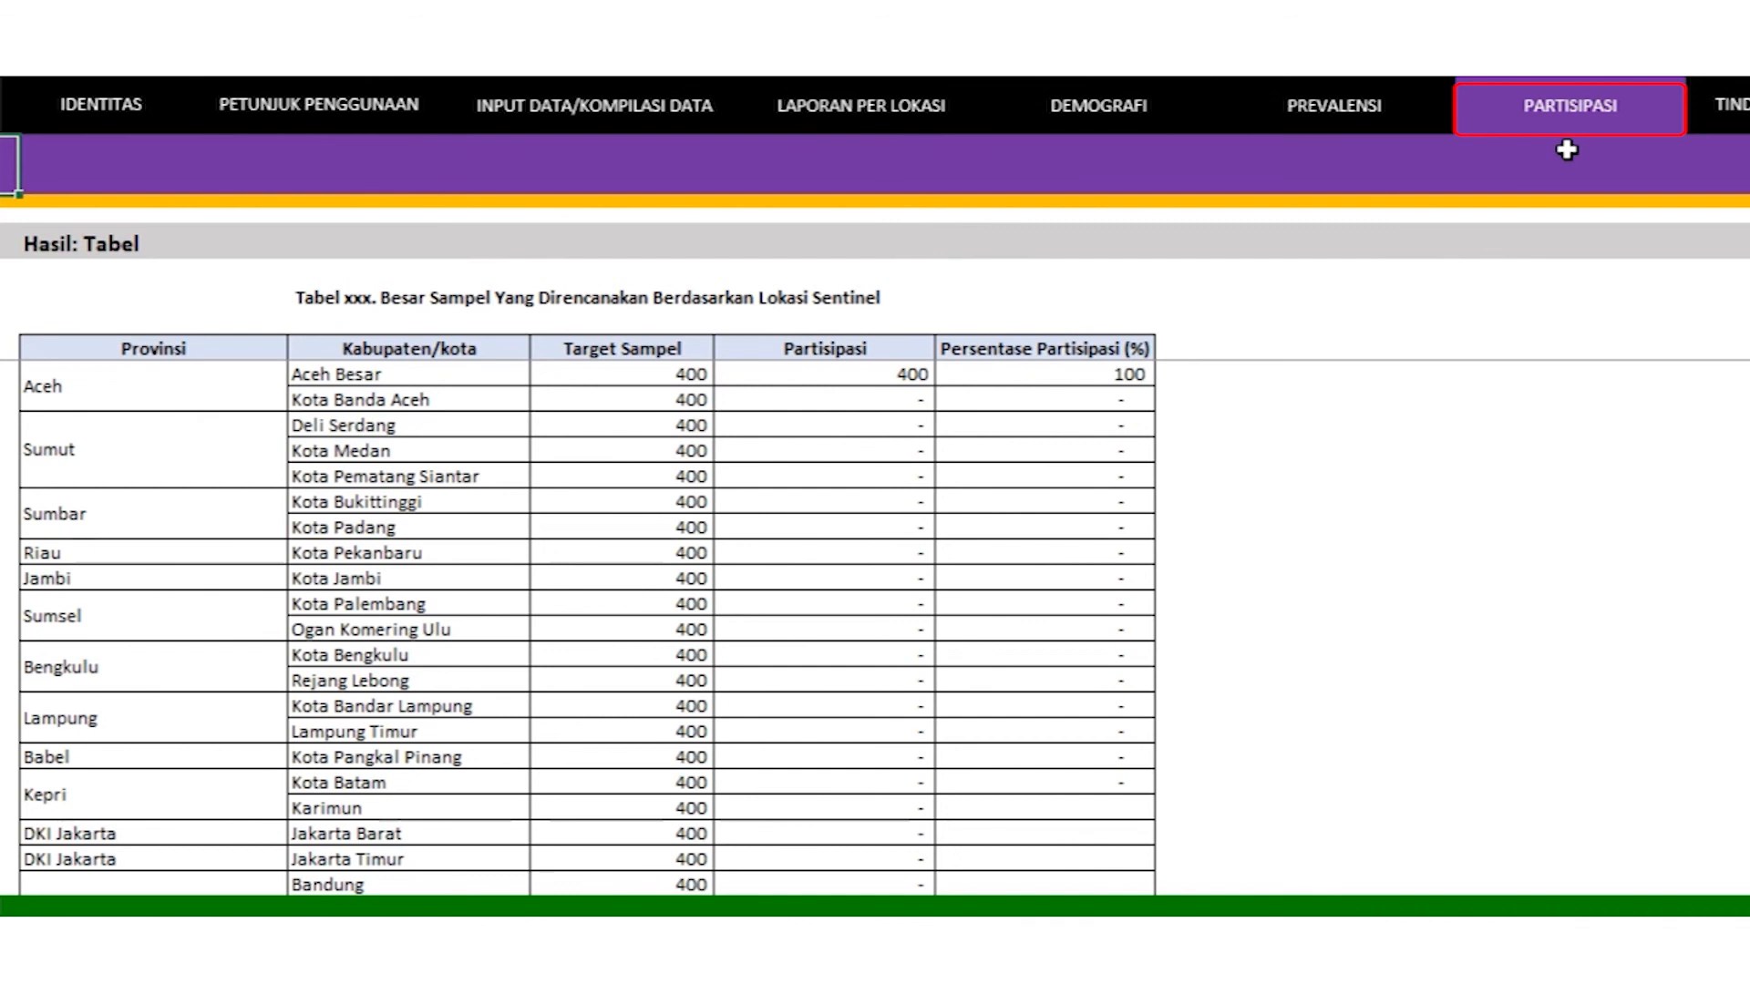
Step: Highlight the planned sample size table with each location's target, participation and percentage
{"action": "left_click", "coordinate": [39, 251]}
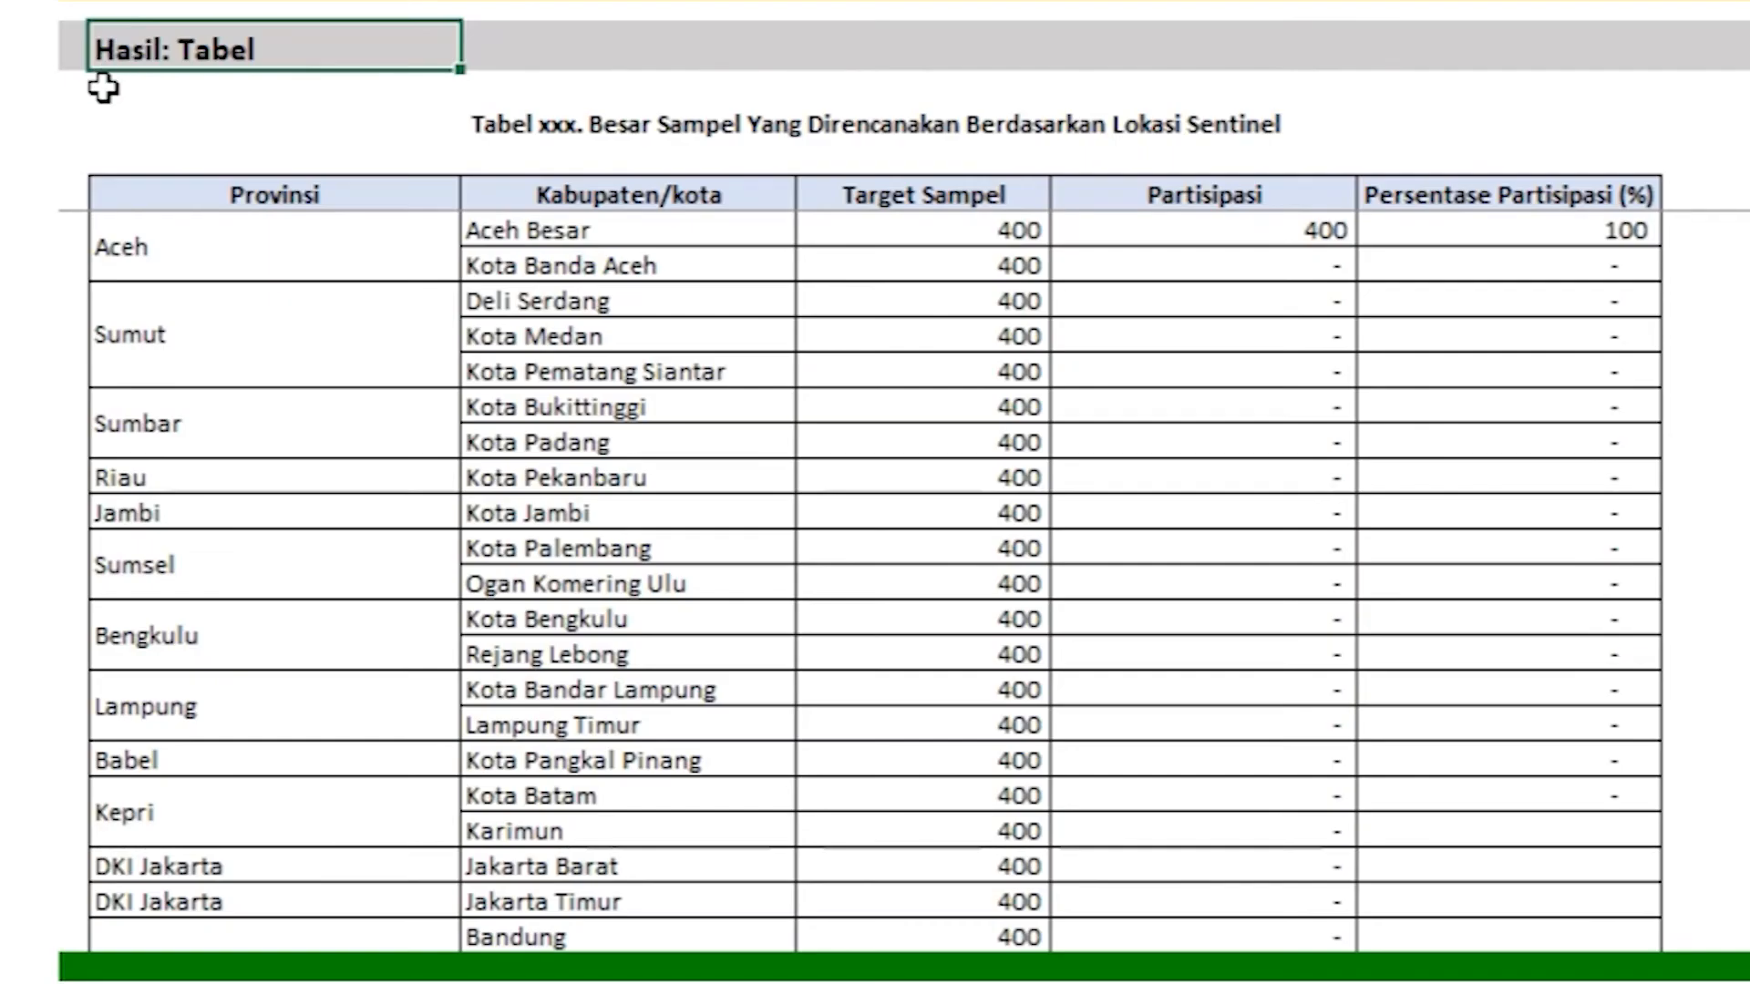
{"action": "left_click", "coordinate": [338, 137]}
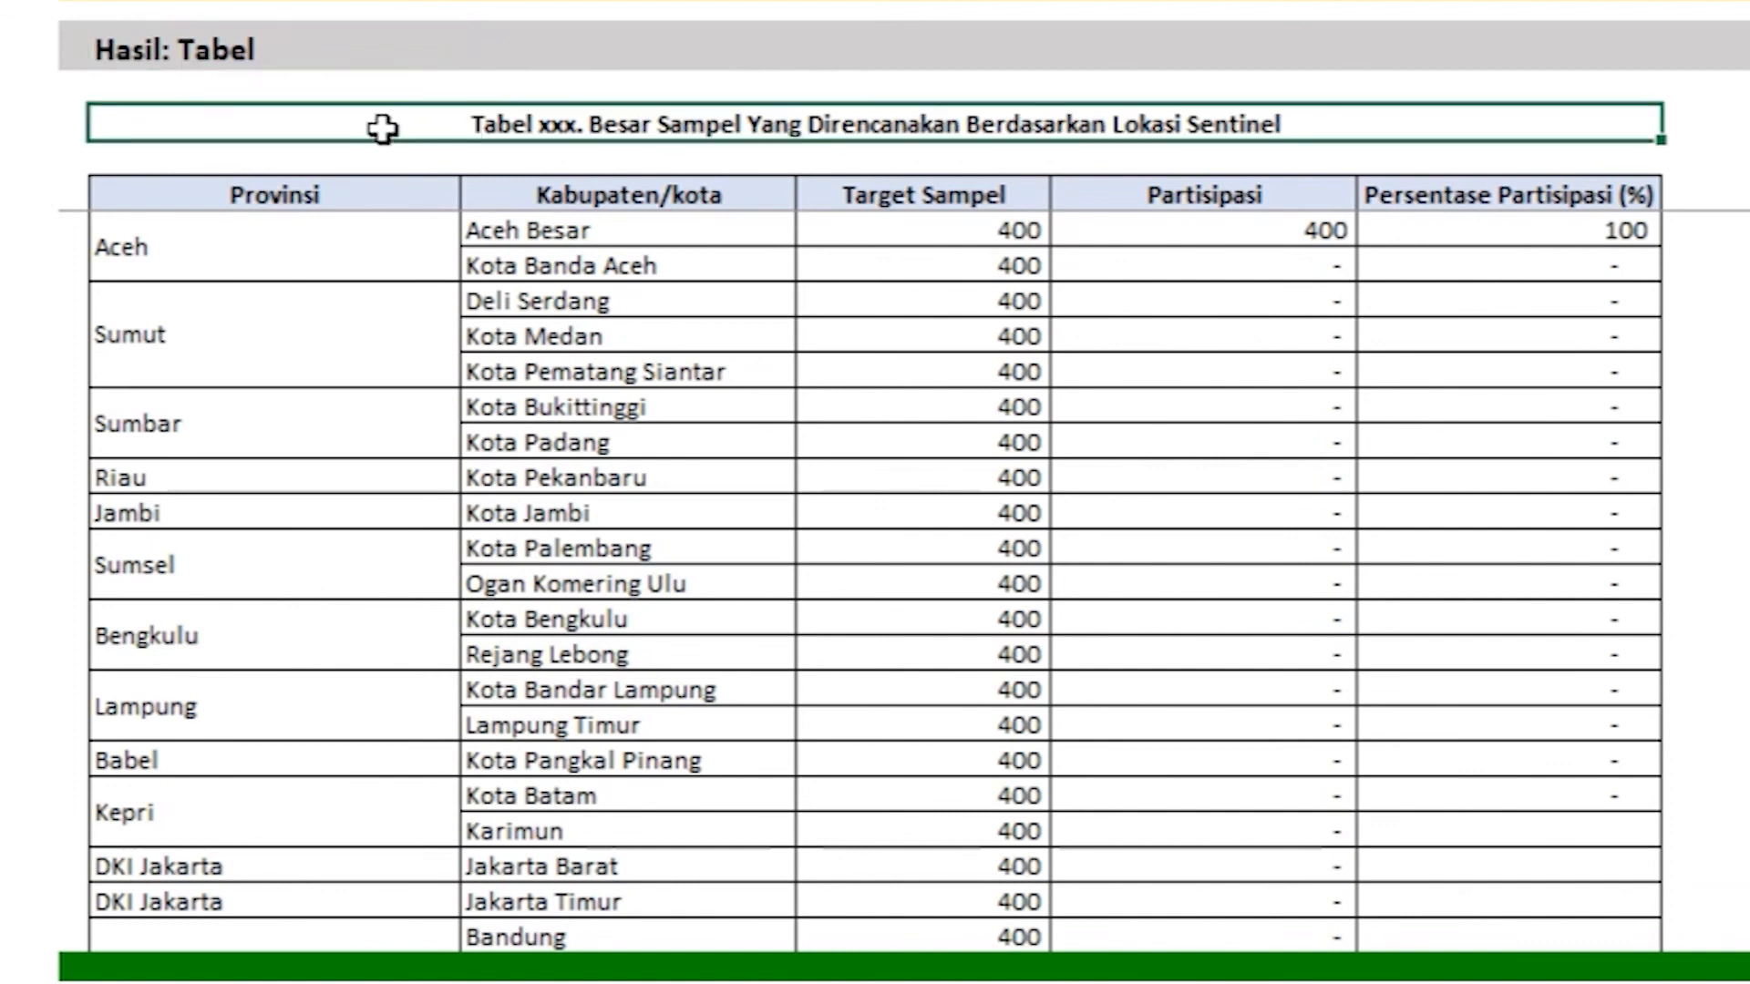
{"action": "left_click_drag", "start_coordinate": [401, 194], "coordinate": [1566, 917]}
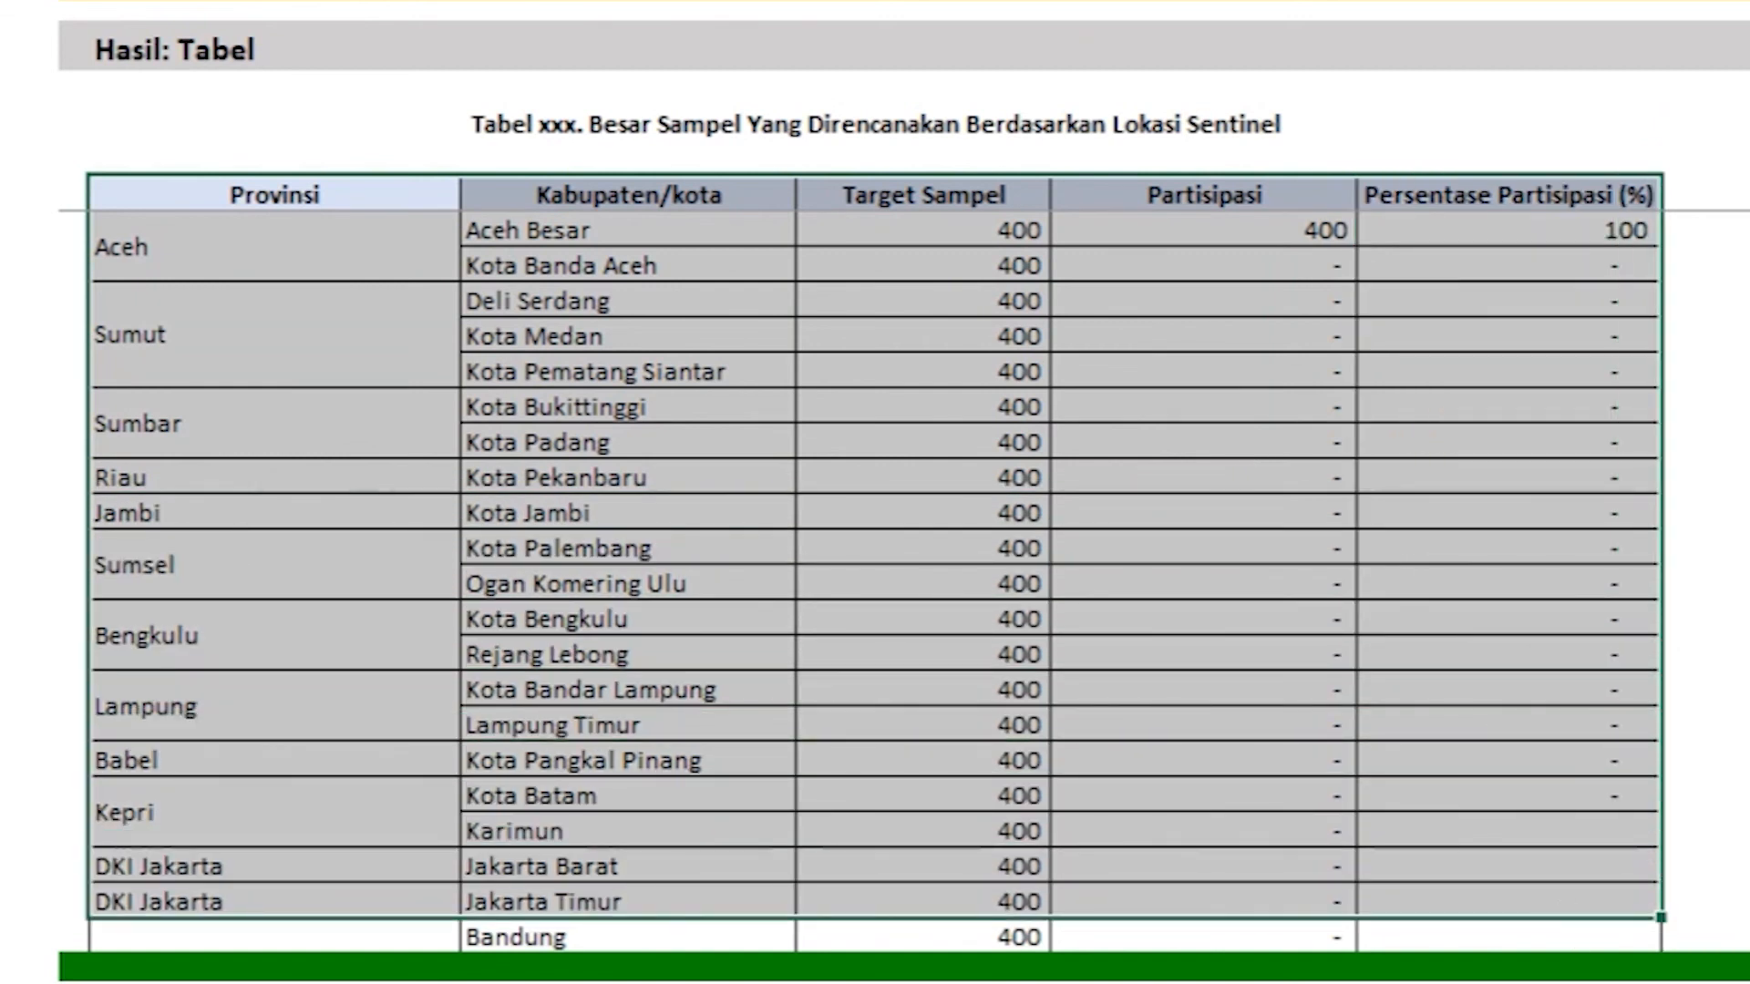
Step: Highlight the refusal table's figures per location, then open the treatment follow-up sheet
{"action": "scroll", "coordinate": [875, 547], "scroll_direction": "down", "scroll_amount": 10}
{"action": "left_click", "coordinate": [114, 328]}
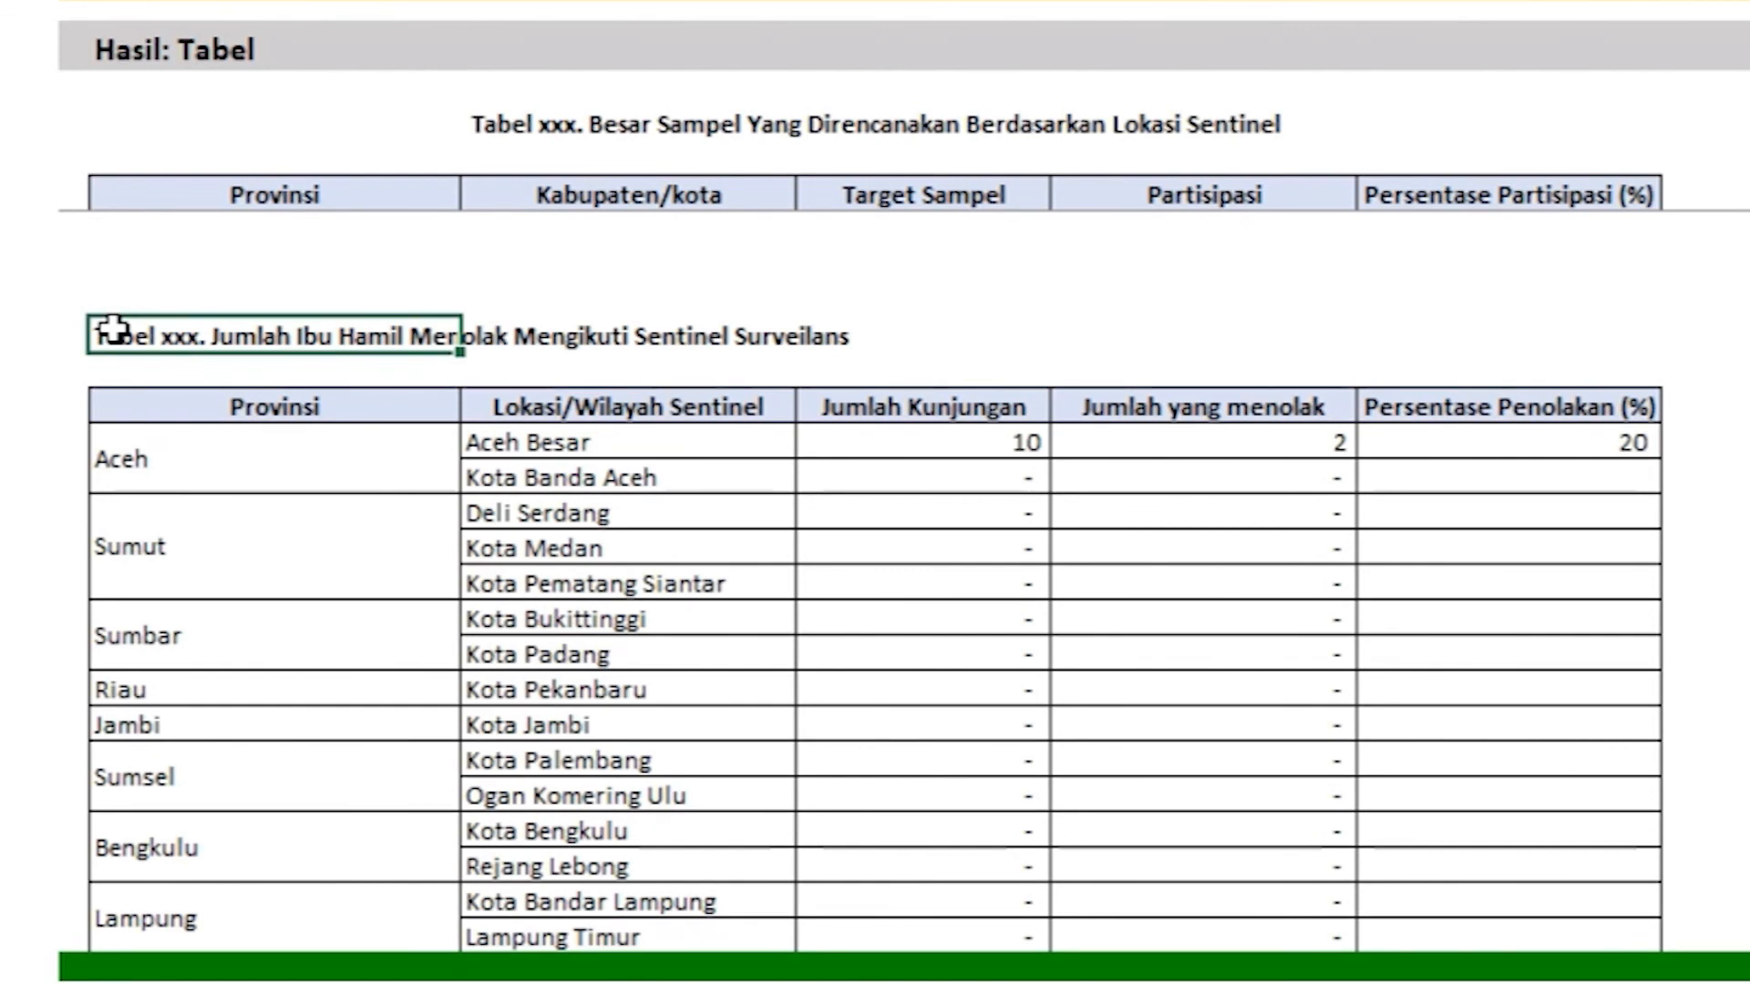
{"action": "left_click_drag", "start_coordinate": [103, 419], "coordinate": [1554, 921]}
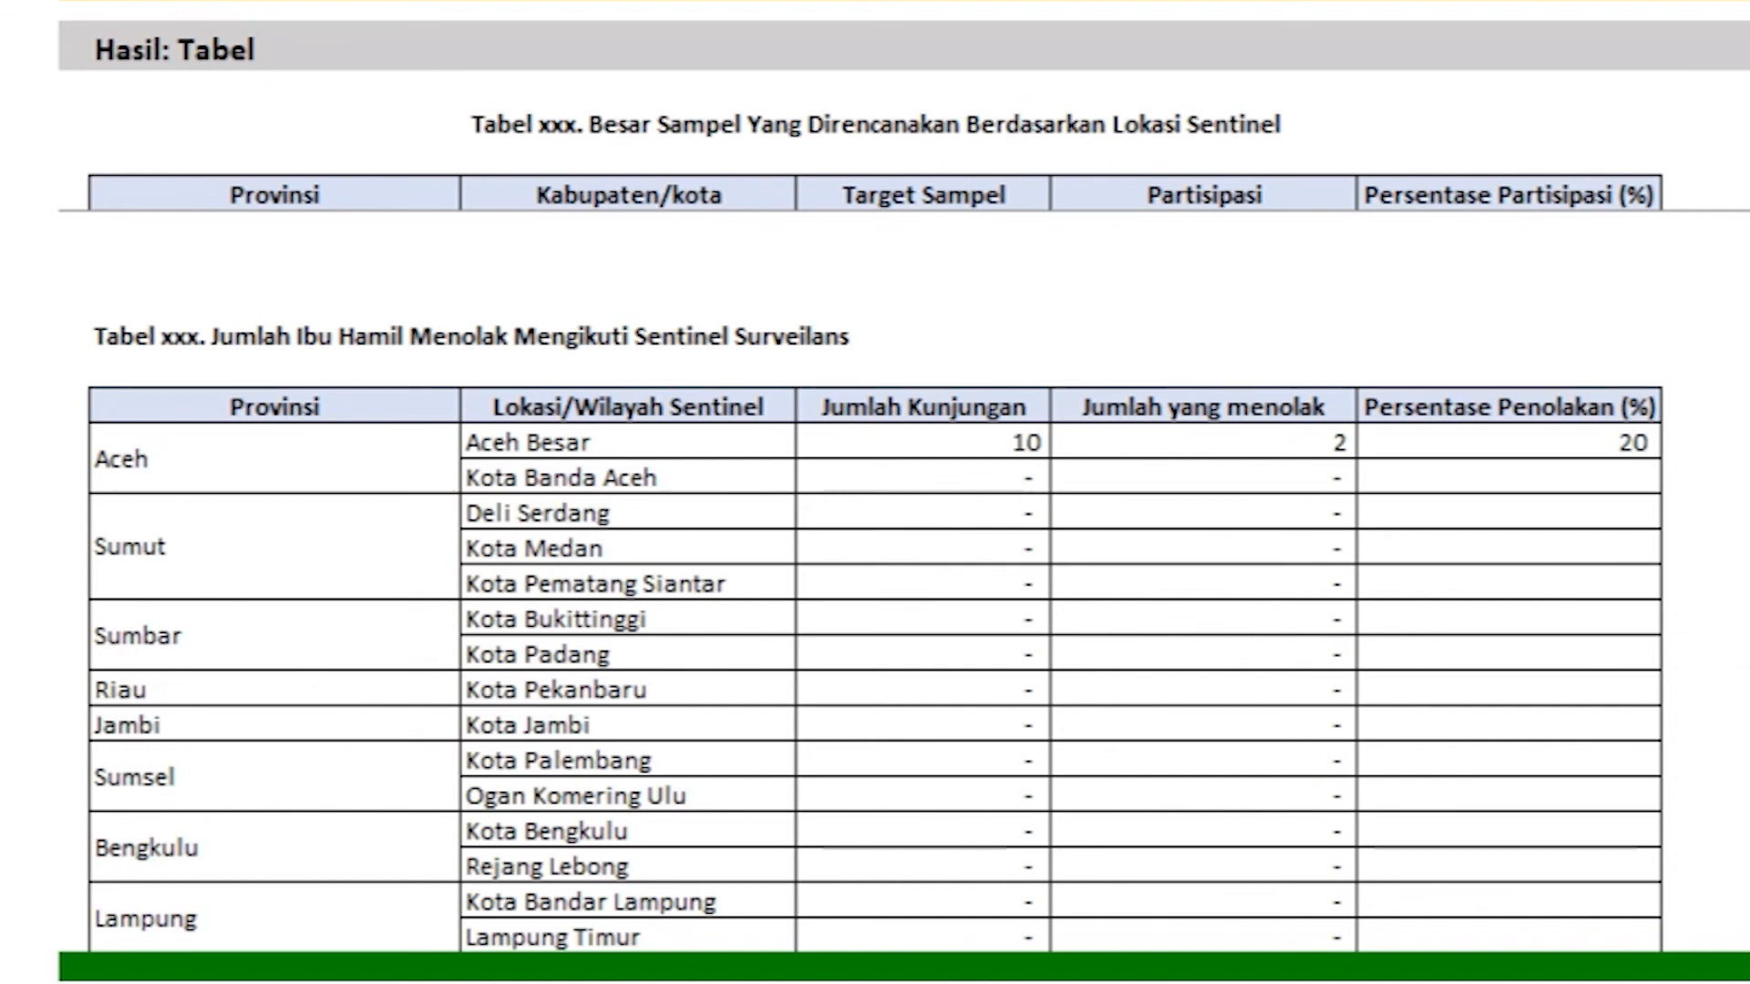
{"action": "left_click", "coordinate": [1530, 105]}
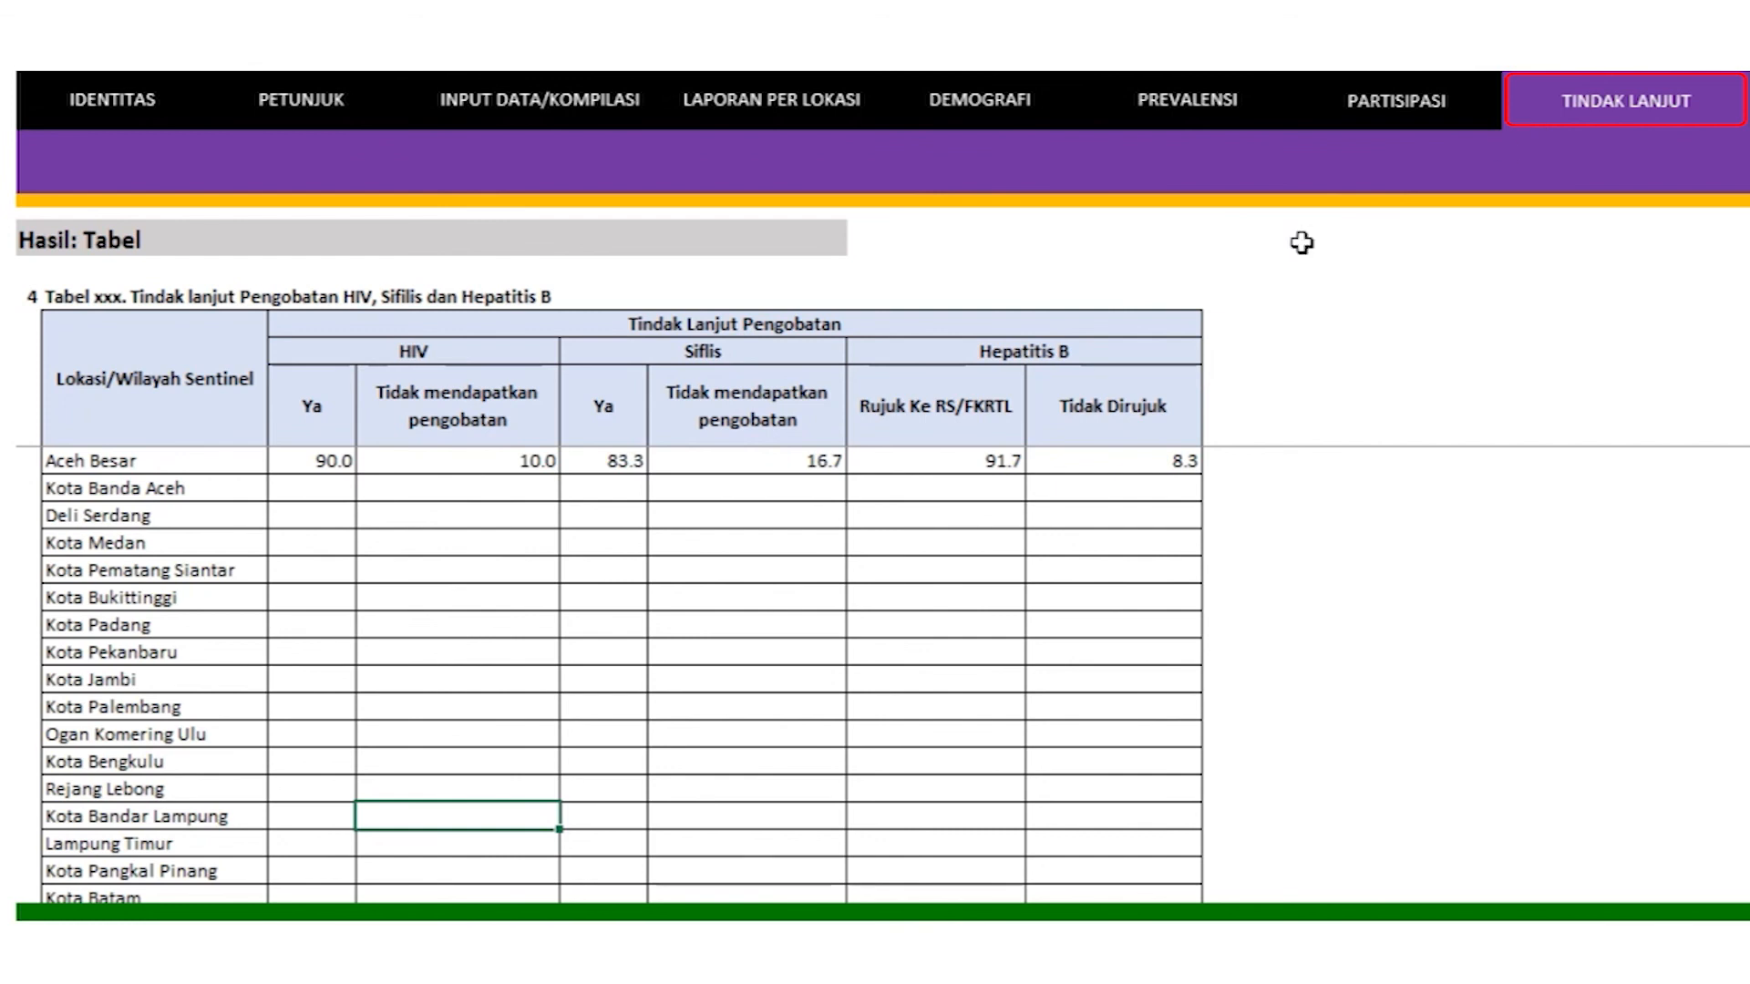
{"action": "key", "text": "Up"}
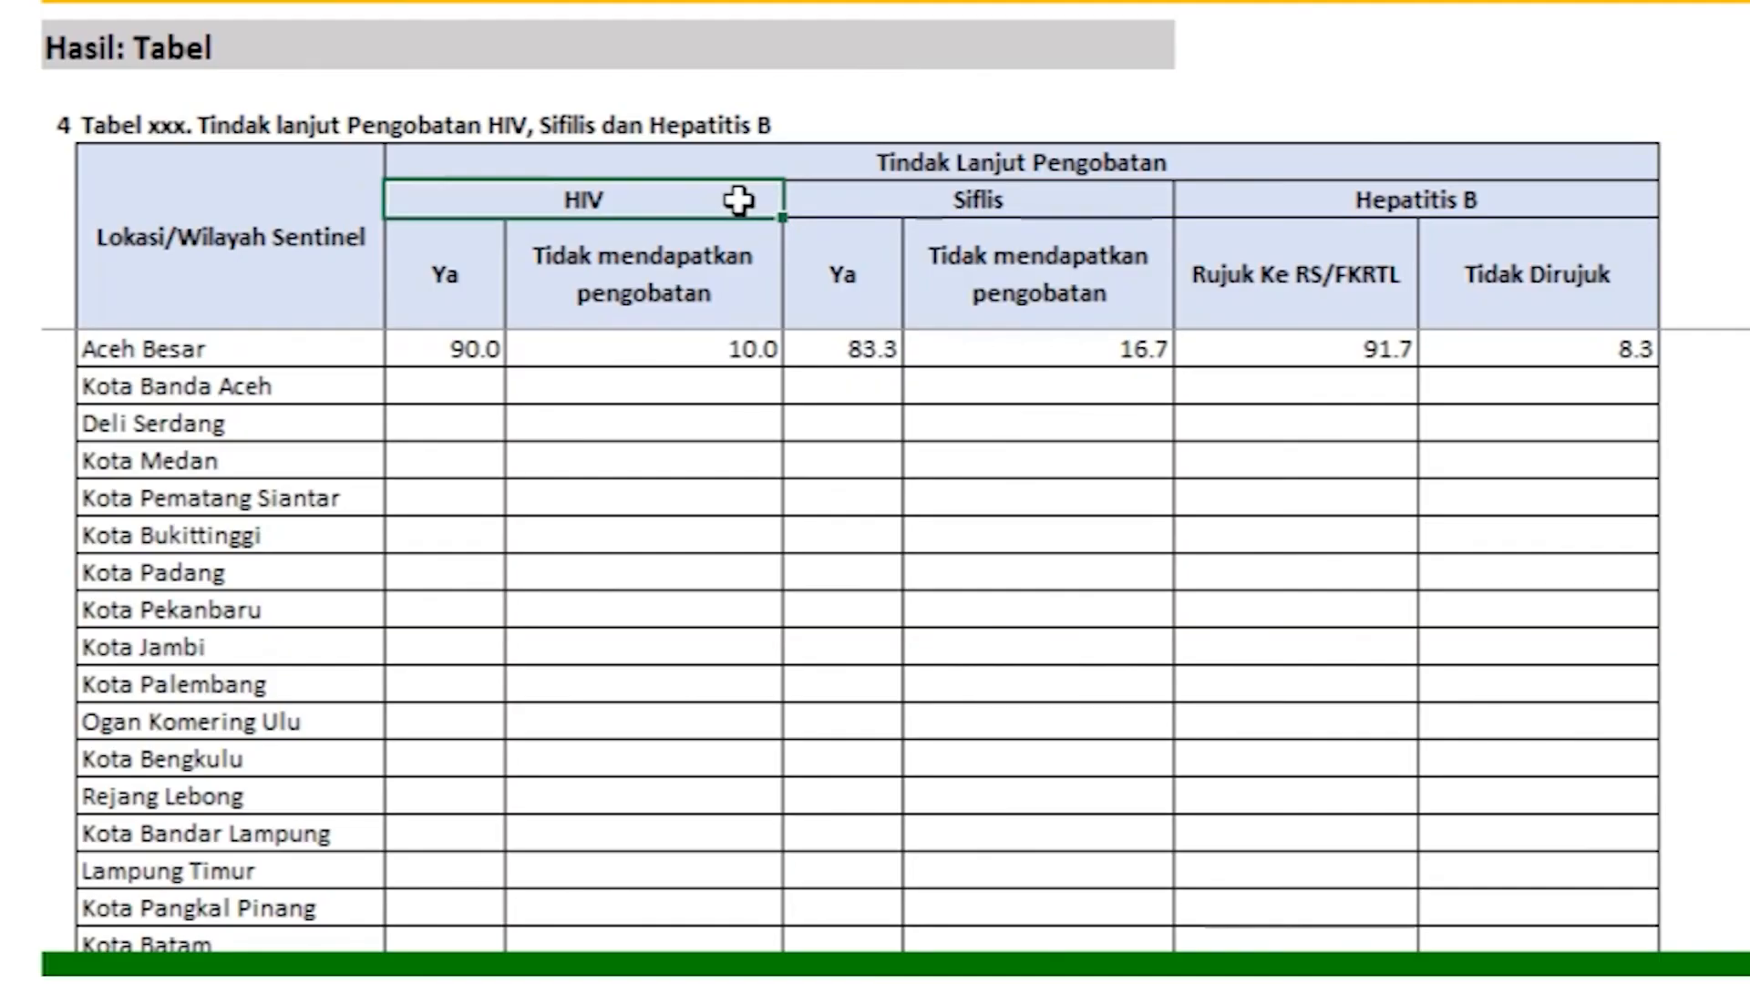
{"action": "left_click_drag", "start_coordinate": [515, 349], "coordinate": [702, 354]}
{"action": "left_click_drag", "start_coordinate": [978, 212], "coordinate": [1209, 191]}
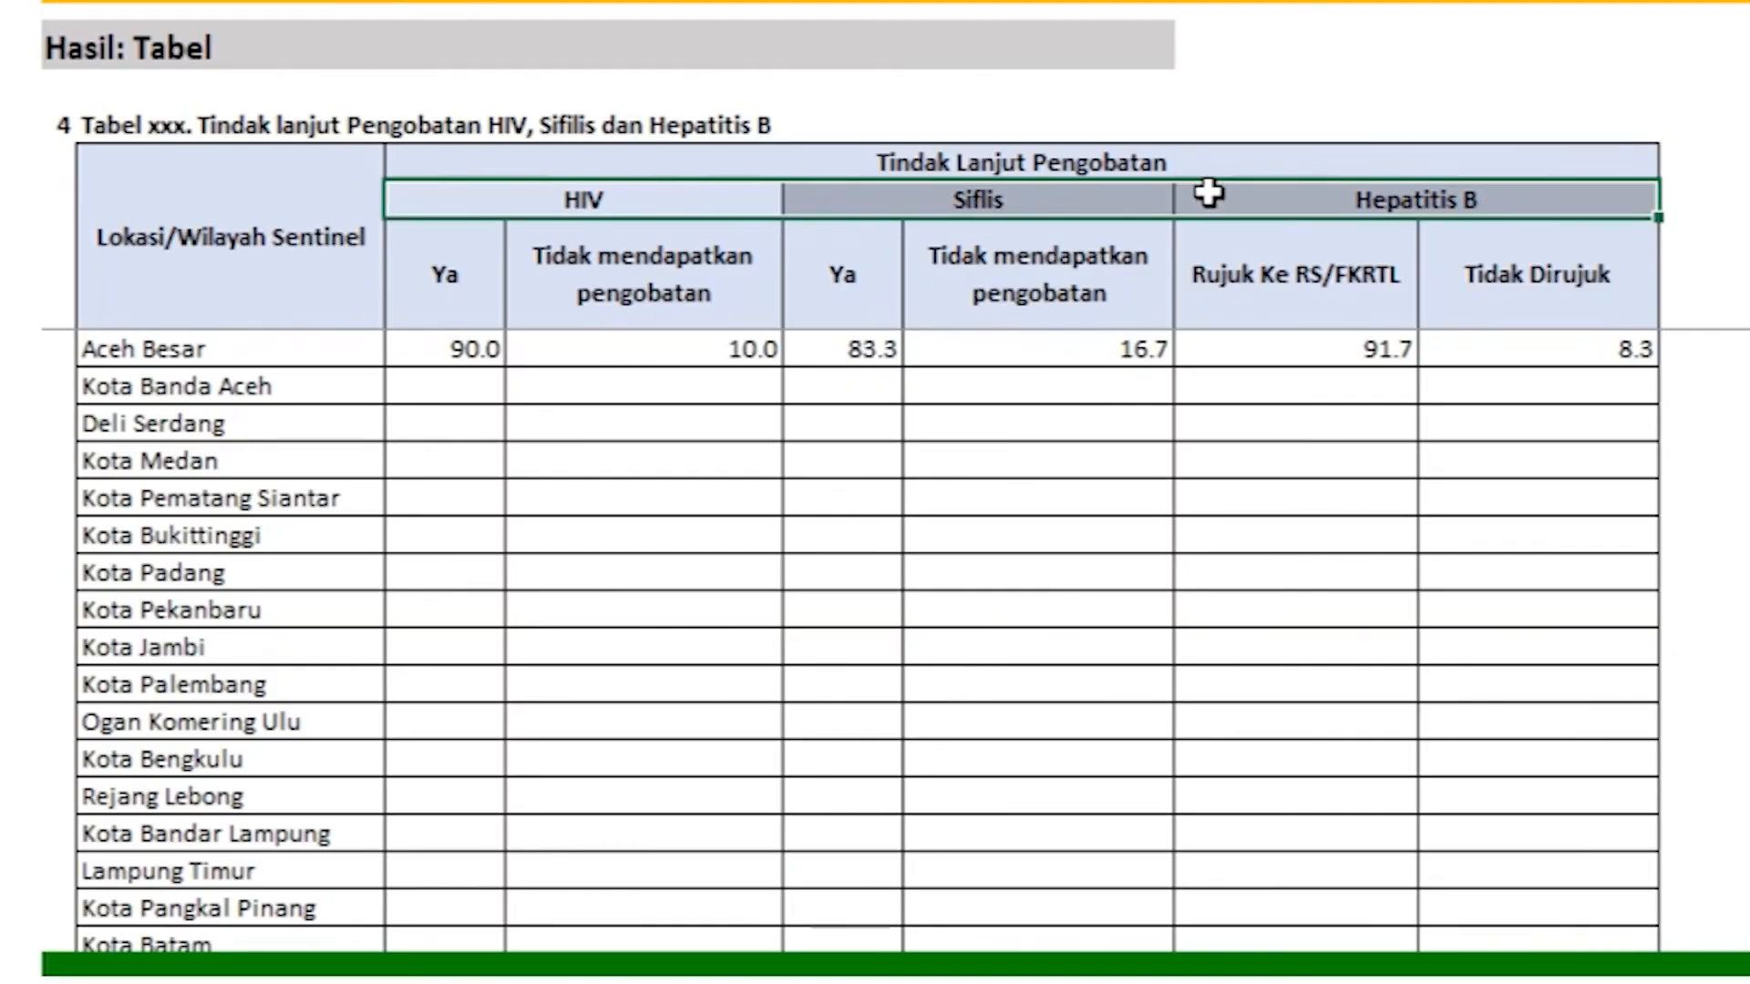
{"action": "left_click", "coordinate": [352, 282]}
{"action": "left_click_drag", "start_coordinate": [321, 358], "coordinate": [255, 945]}
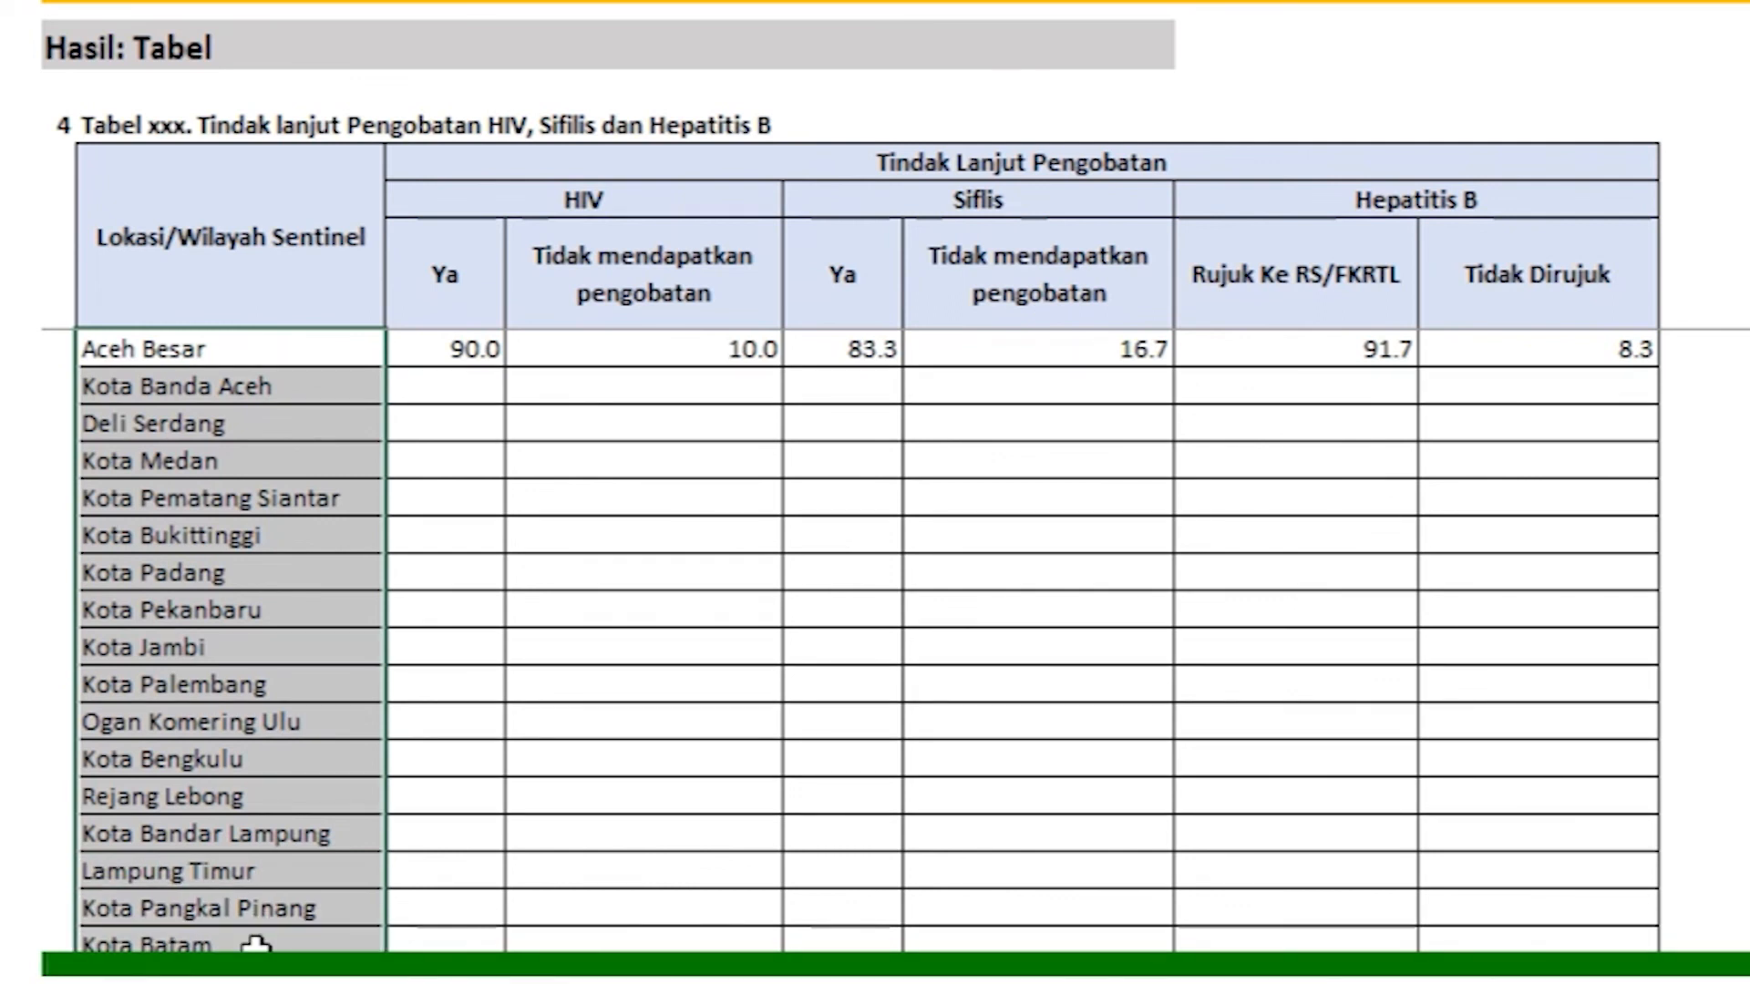
{"action": "left_click", "coordinate": [528, 788]}
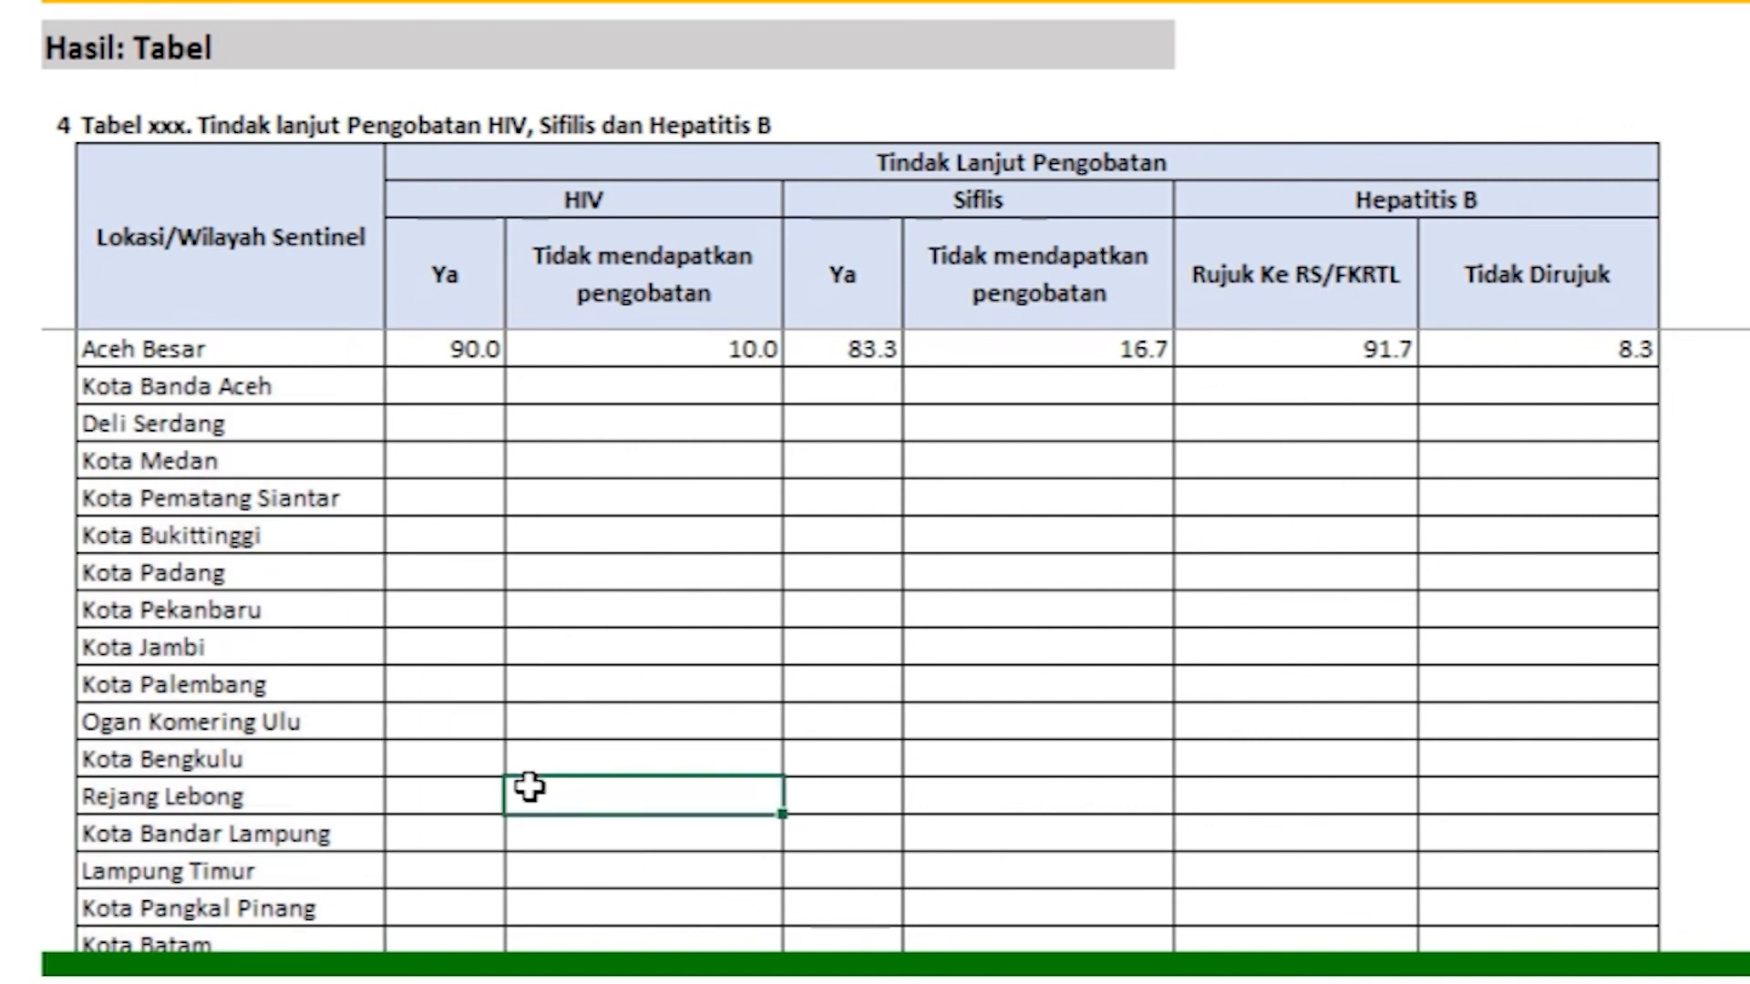